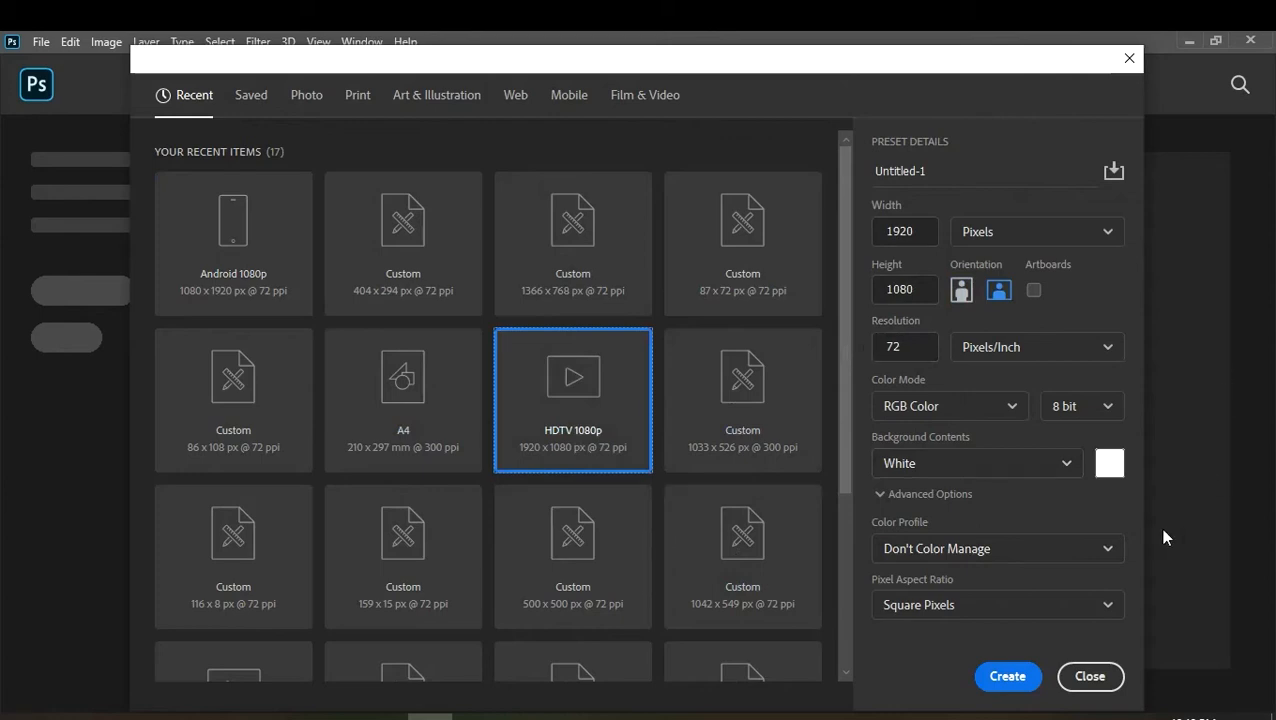
# Create a new 1920 x 1080 px document from the HDTV 1080p preset with a white background at 72 ppi
pyautogui.click(1005, 681)
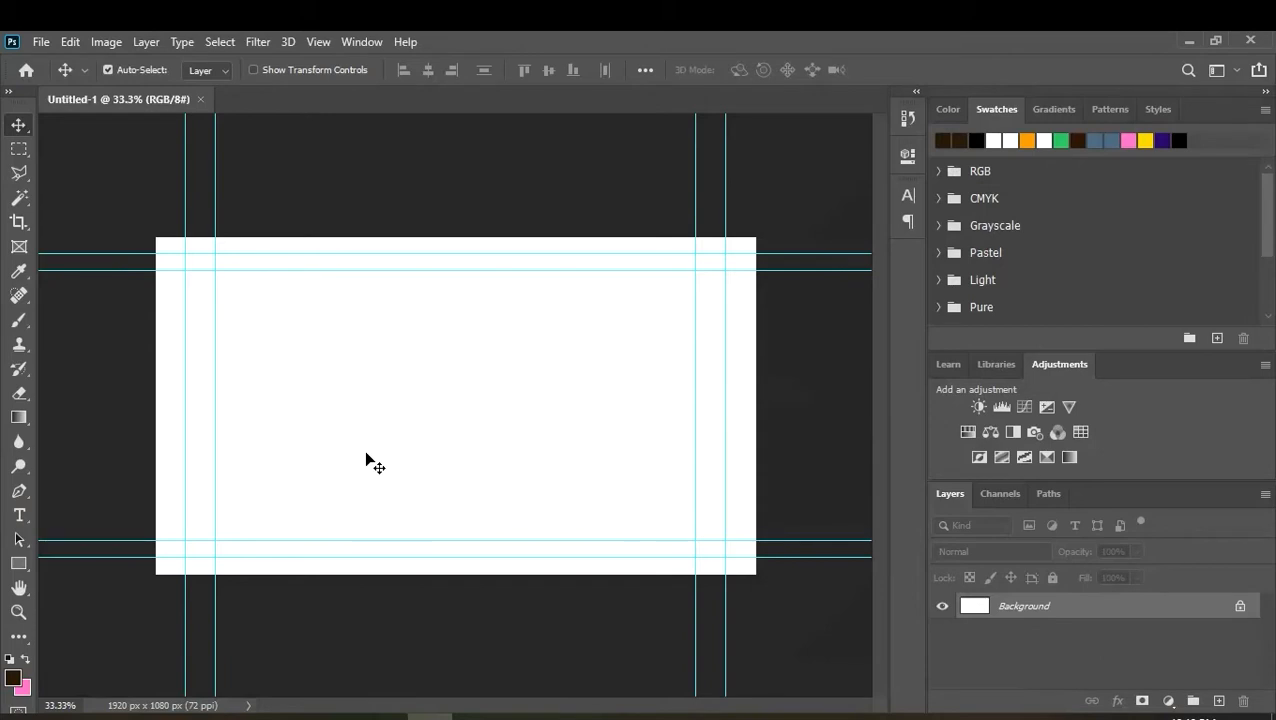
pyautogui.hotkey('ctrl', '+')
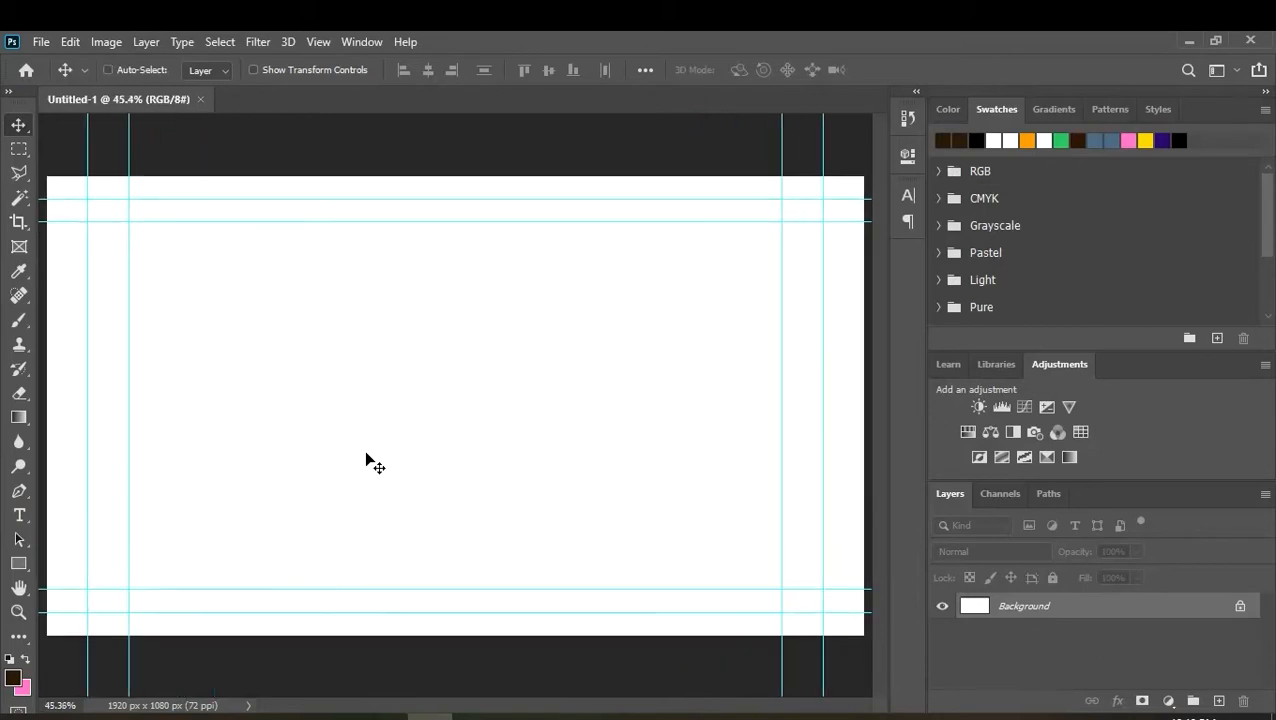
pyautogui.hotkey('ctrl', '-')
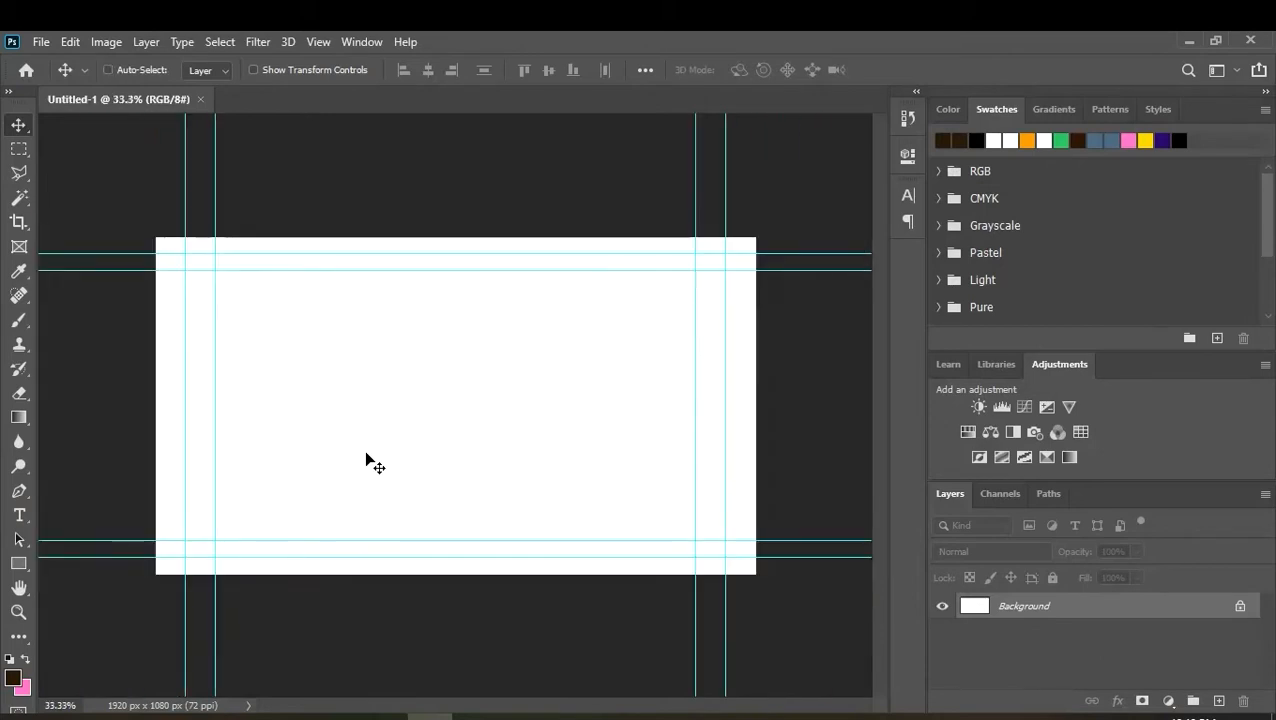
# Choose the Custom Shape Tool, expand all the shape groups and pick the Lion shape from Wild Animals
pyautogui.click(28, 558)
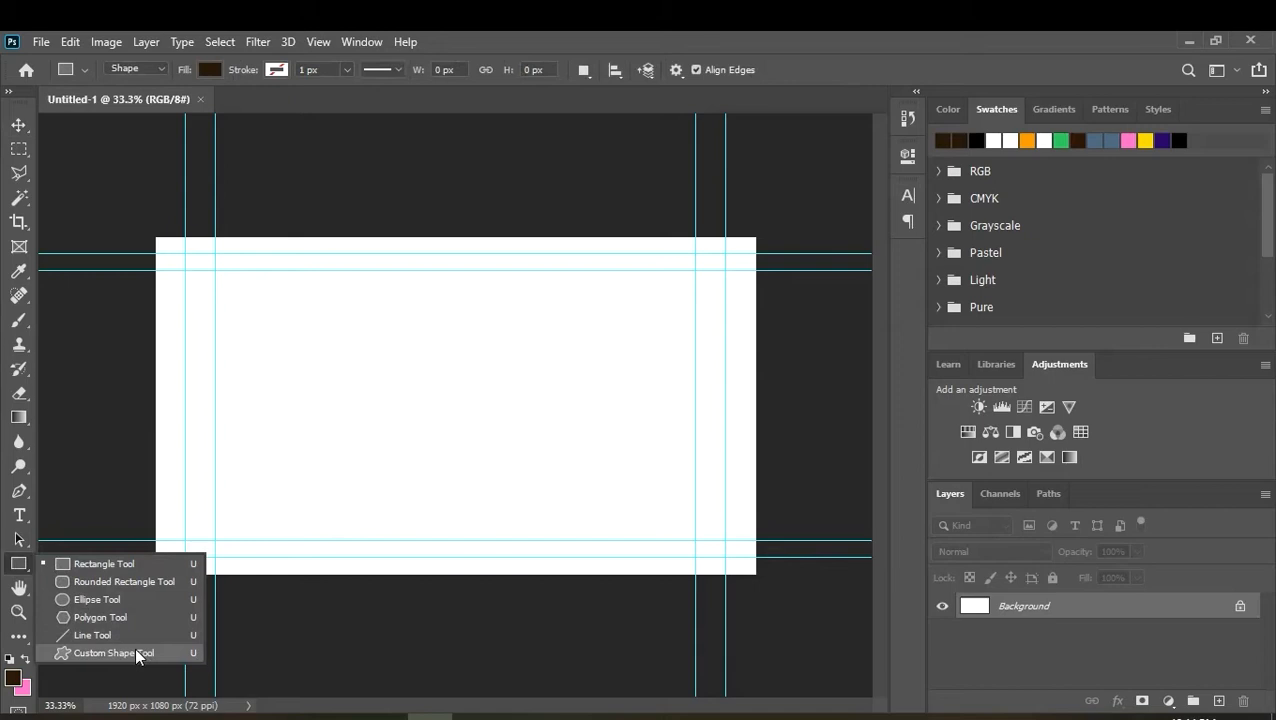
pyautogui.click(135, 652)
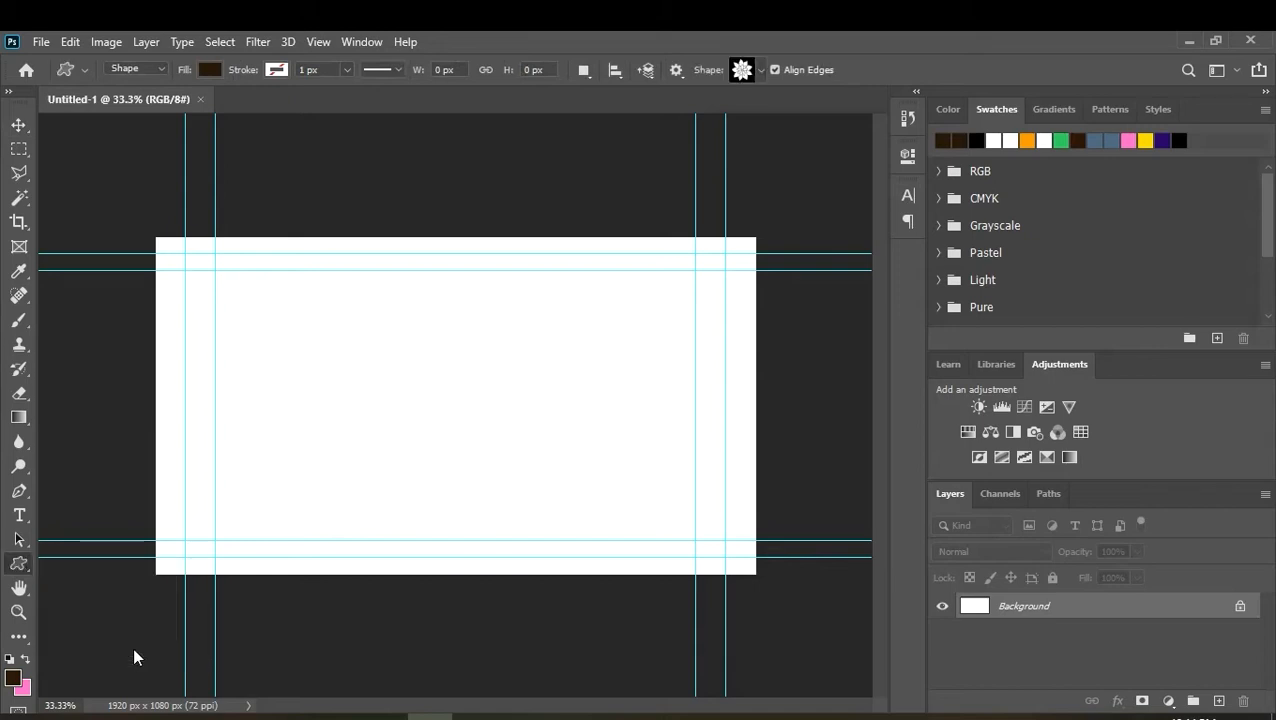
pyautogui.click(760, 75)
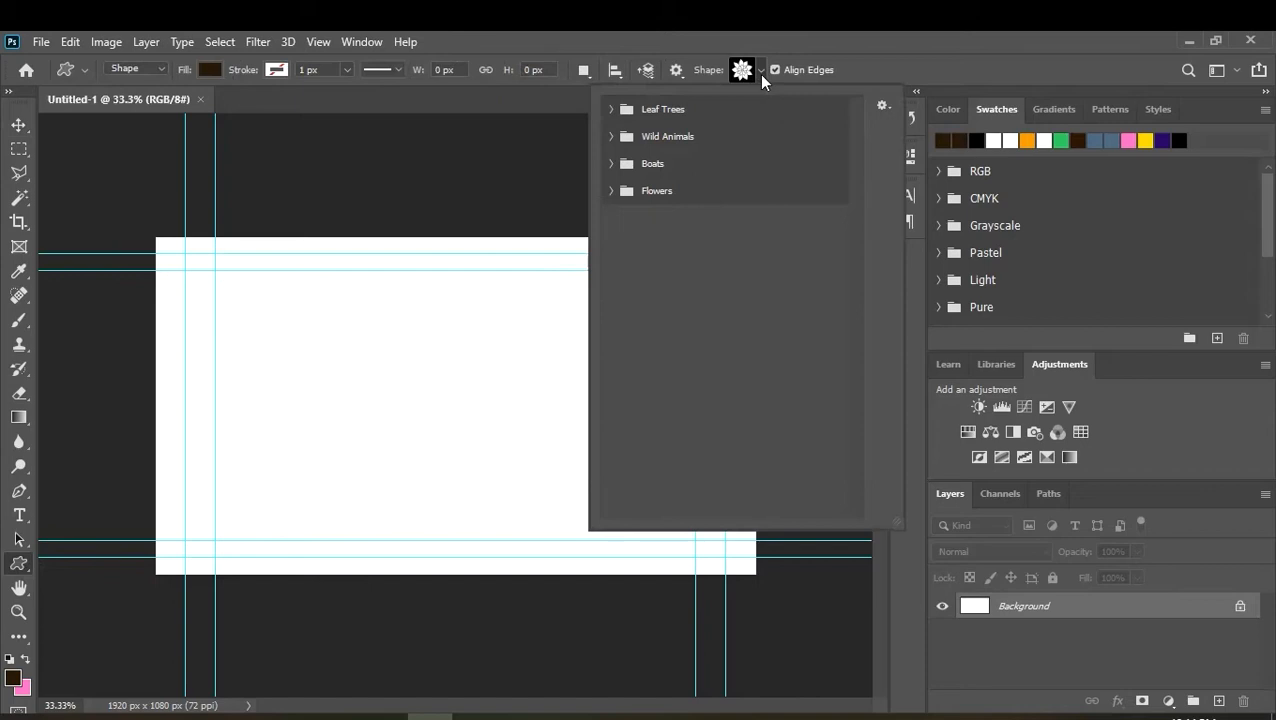
pyautogui.click(622, 112)
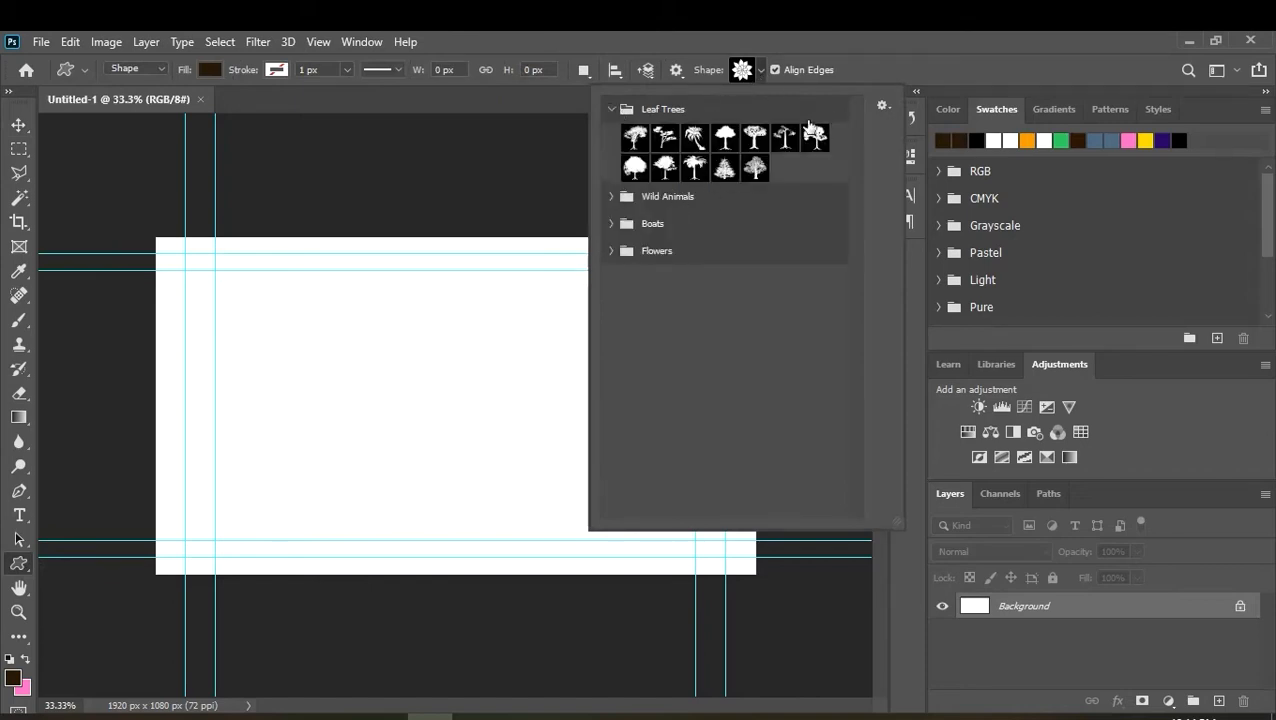
pyautogui.click(620, 204)
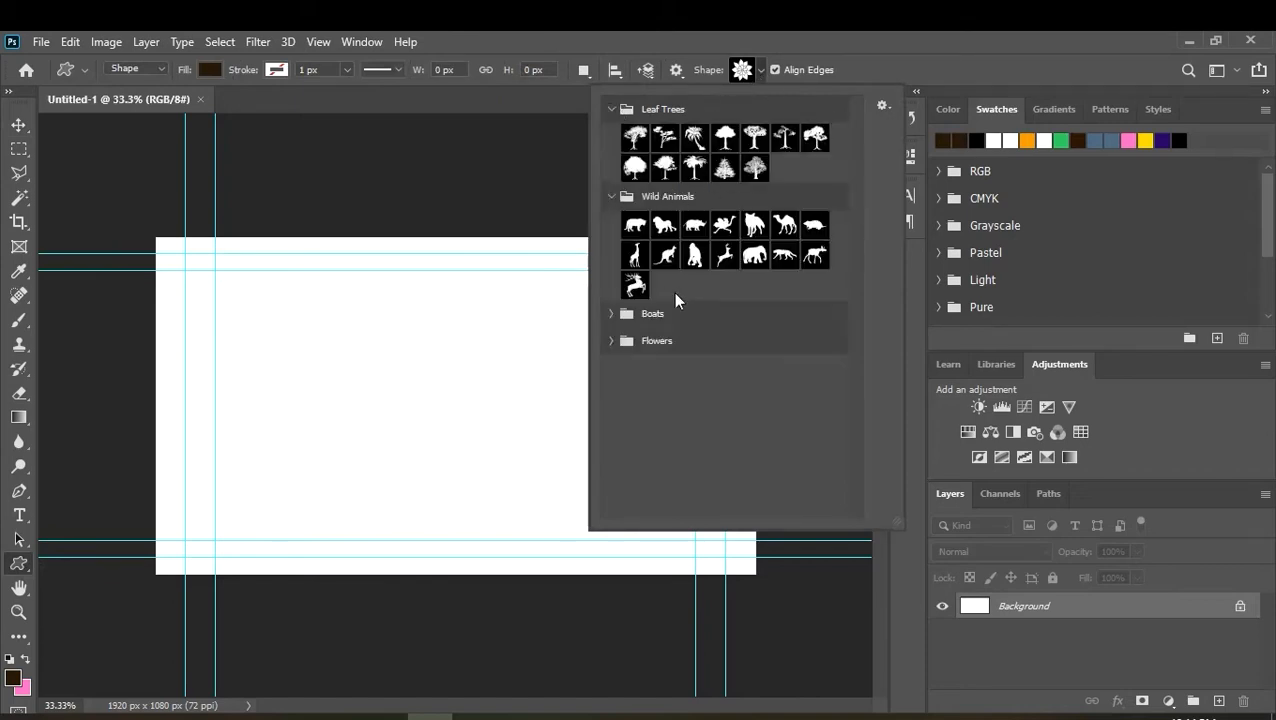
pyautogui.click(621, 312)
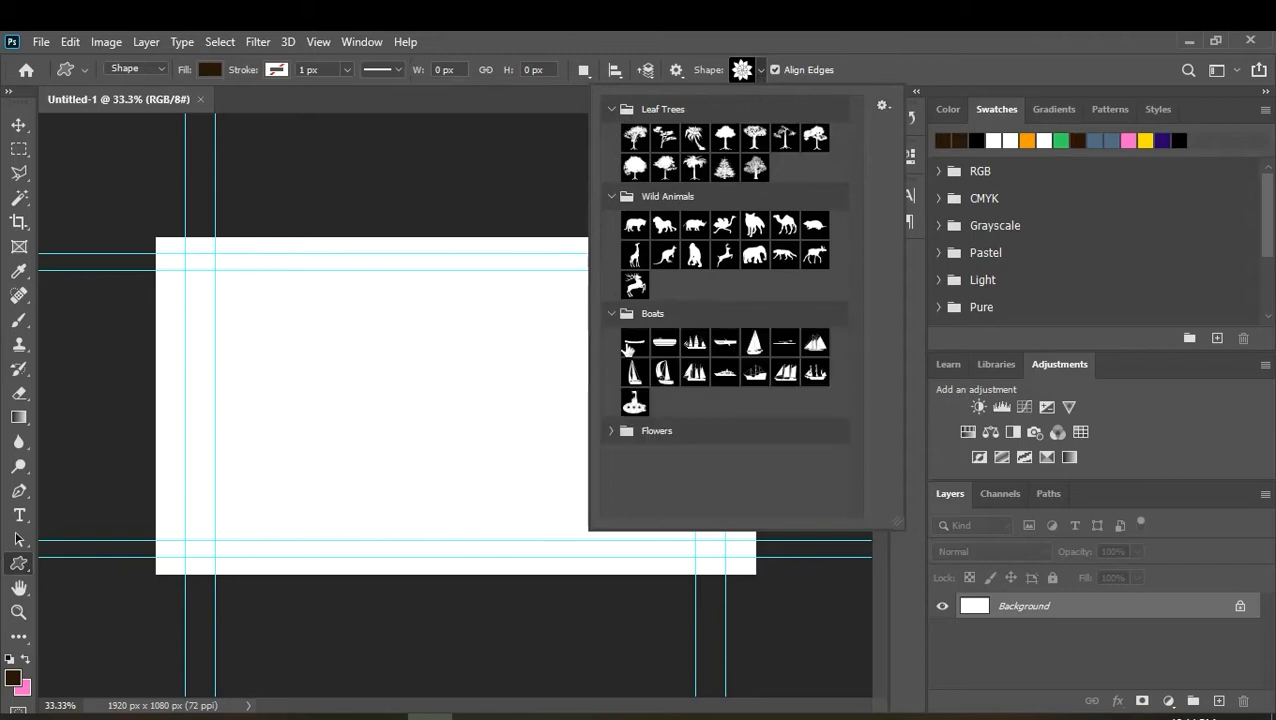
pyautogui.click(612, 431)
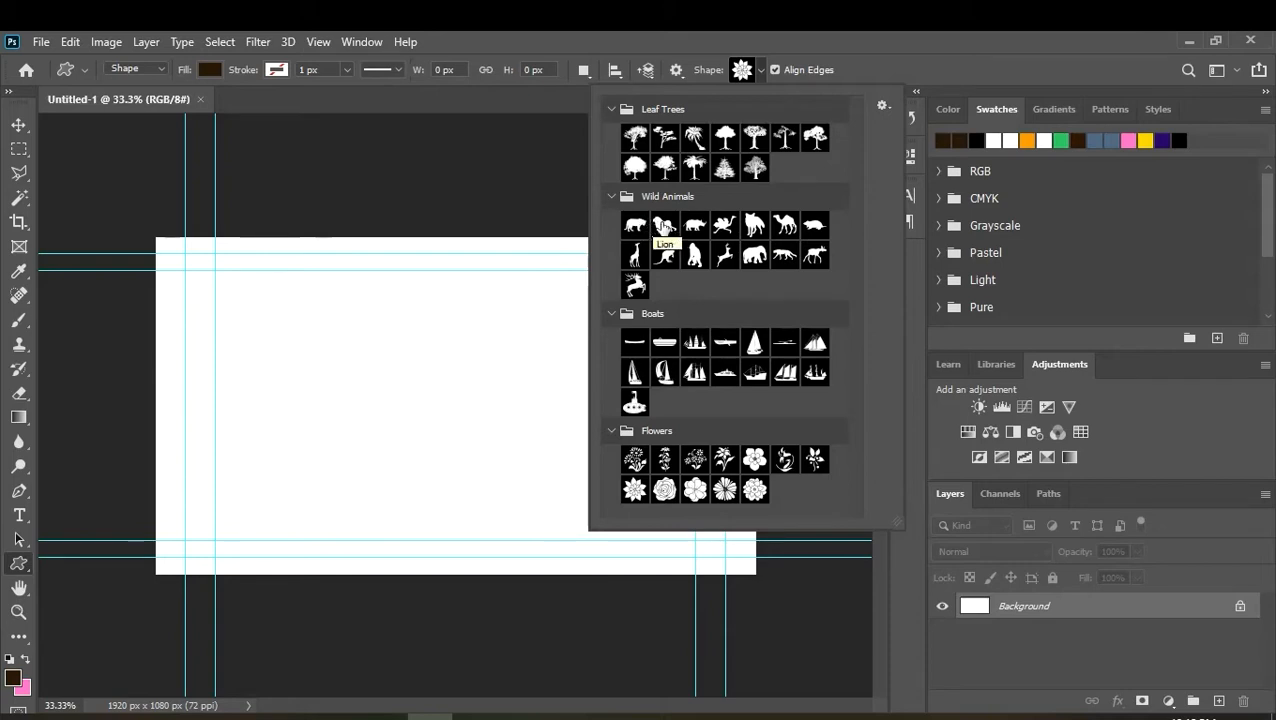
pyautogui.click(665, 224)
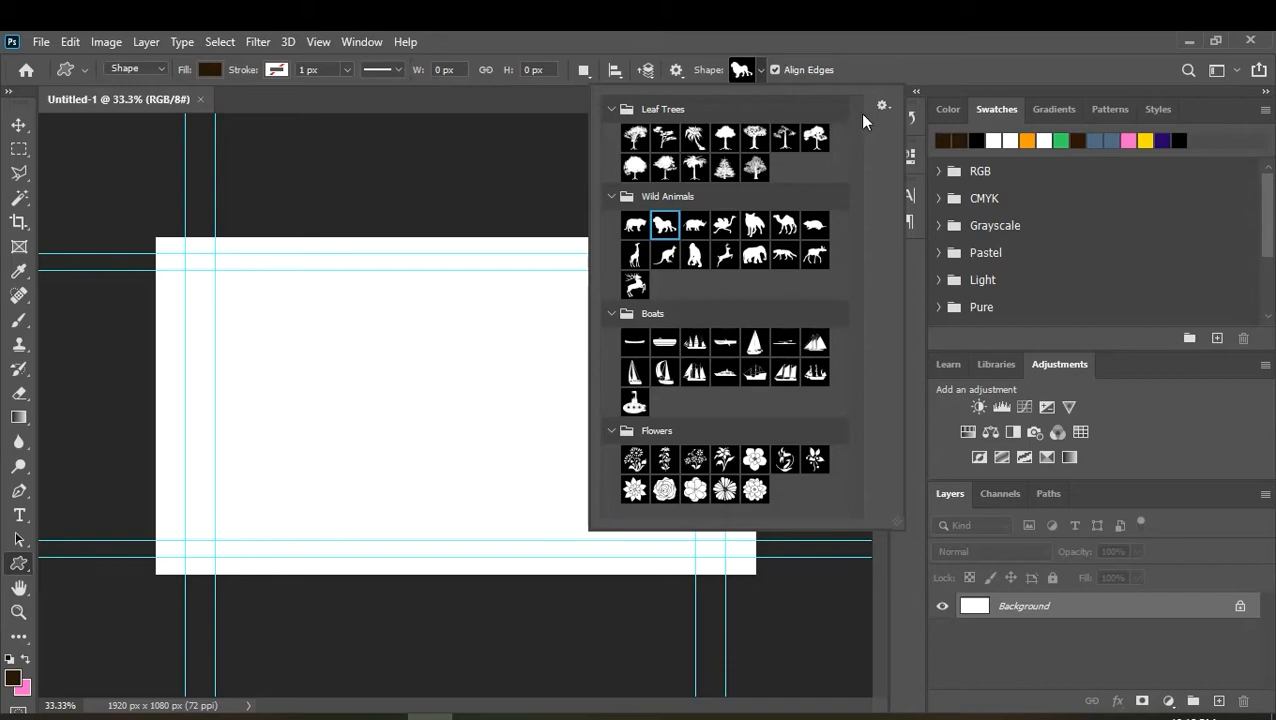
pyautogui.click(889, 62)
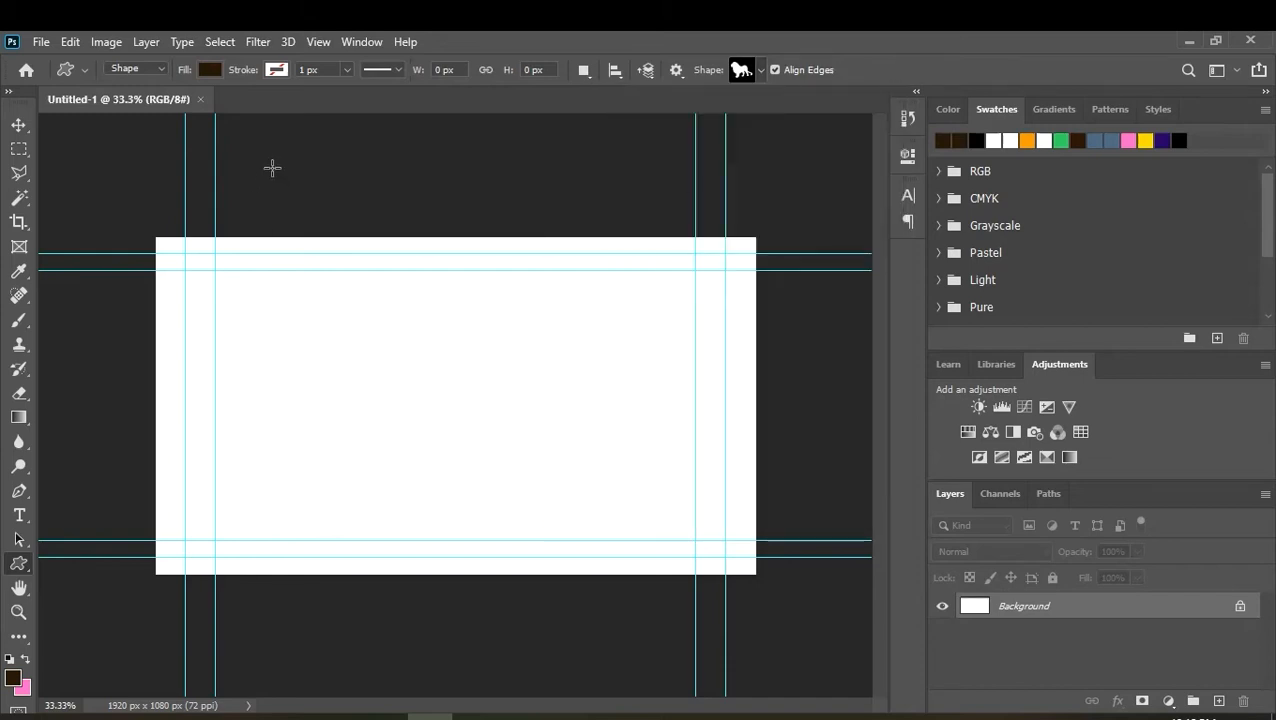
# Set the custom shape's stroke to the recently used dark brown colour, matching the fill
pyautogui.click(277, 70)
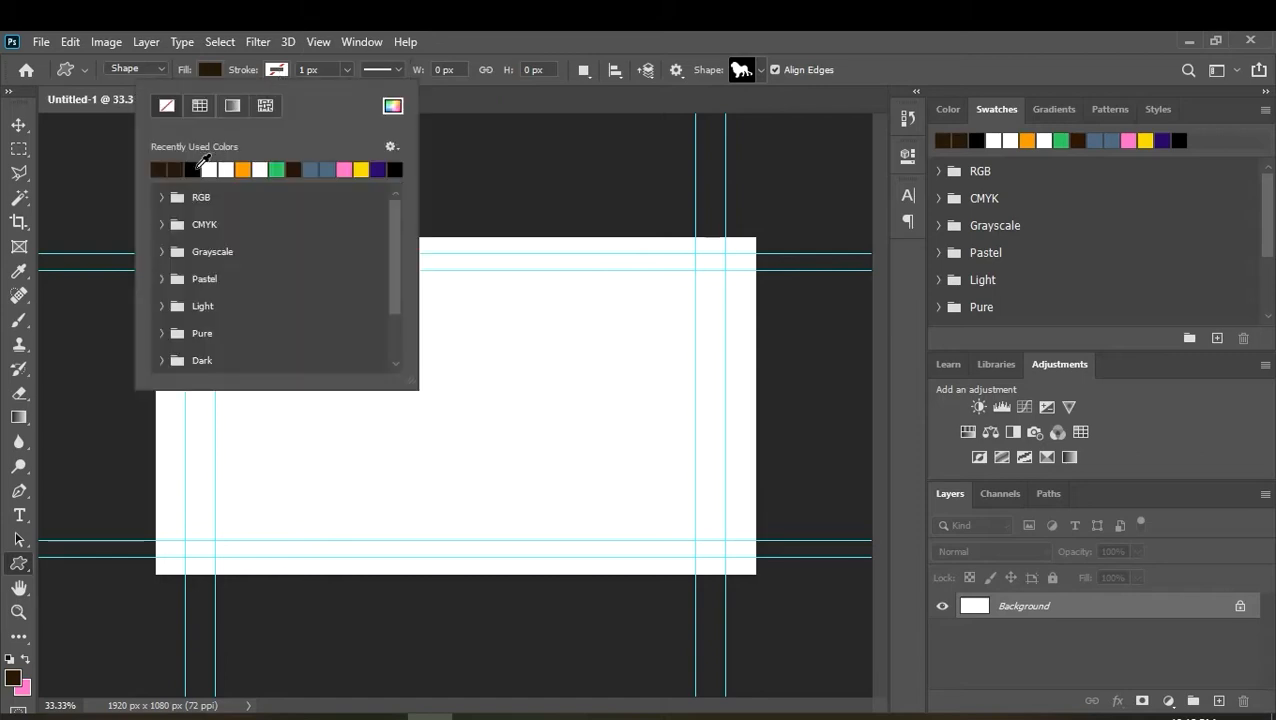
pyautogui.click(196, 167)
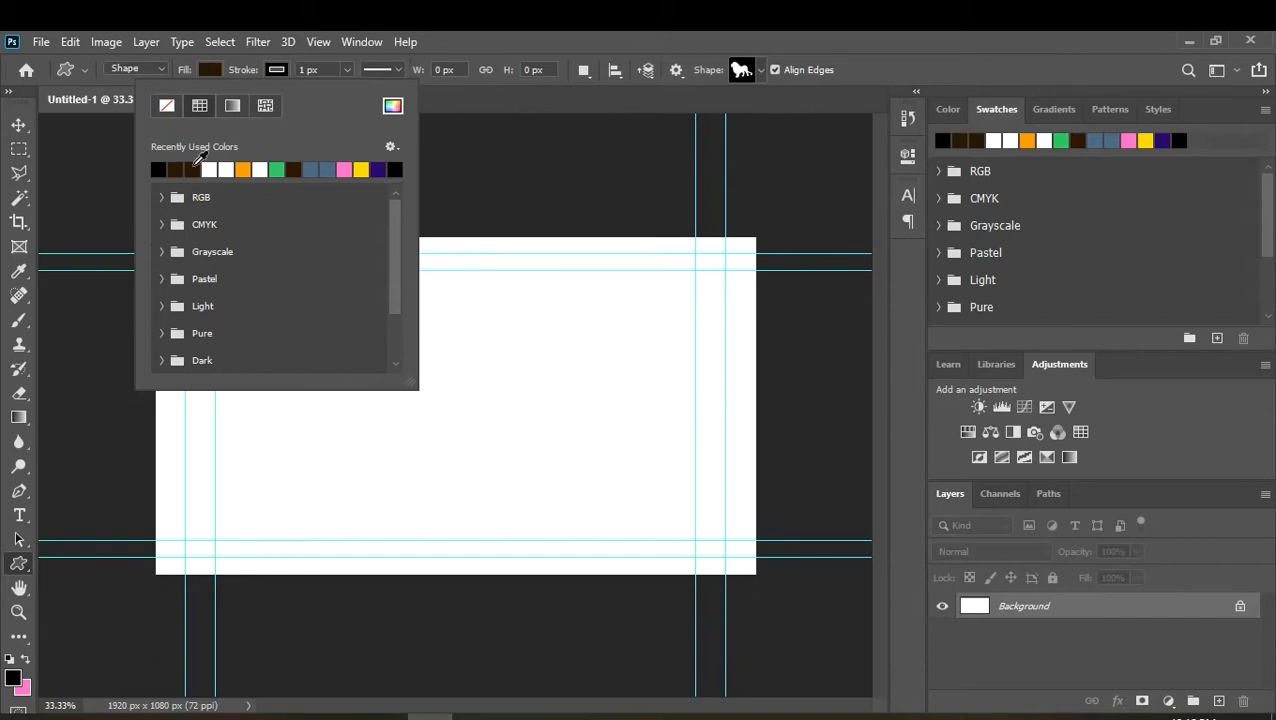
pyautogui.click(193, 166)
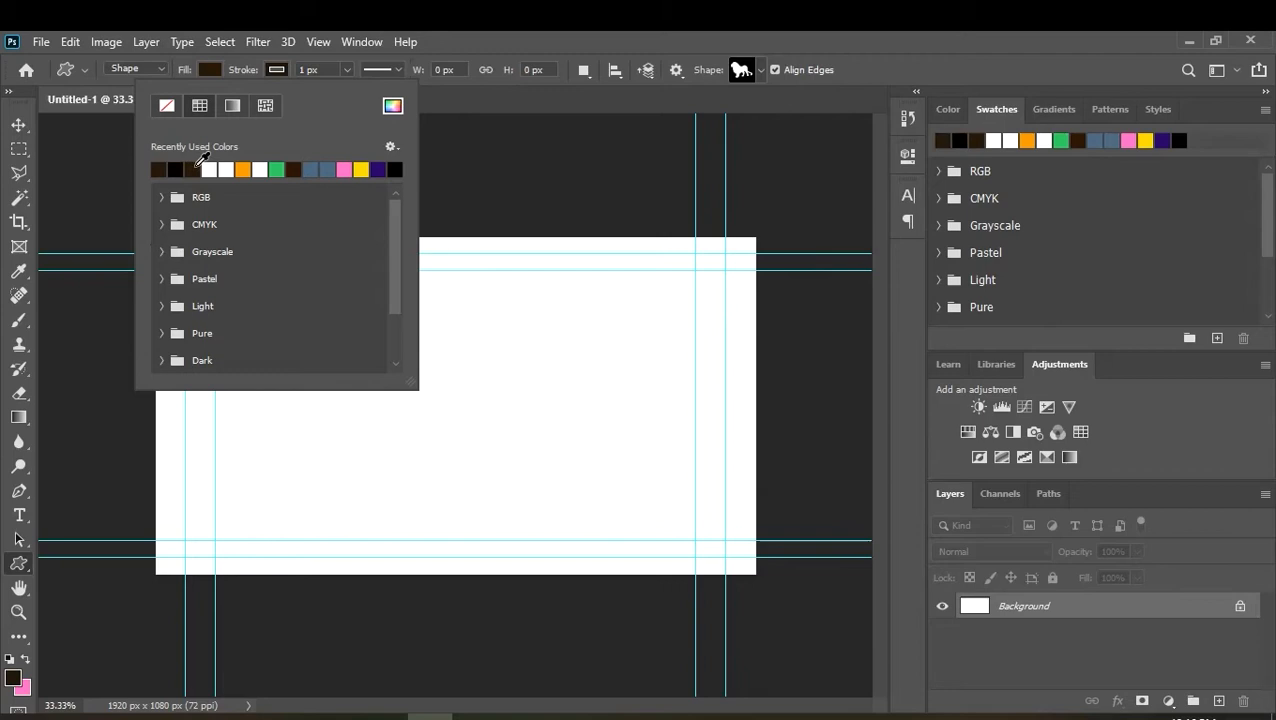
pyautogui.click(503, 41)
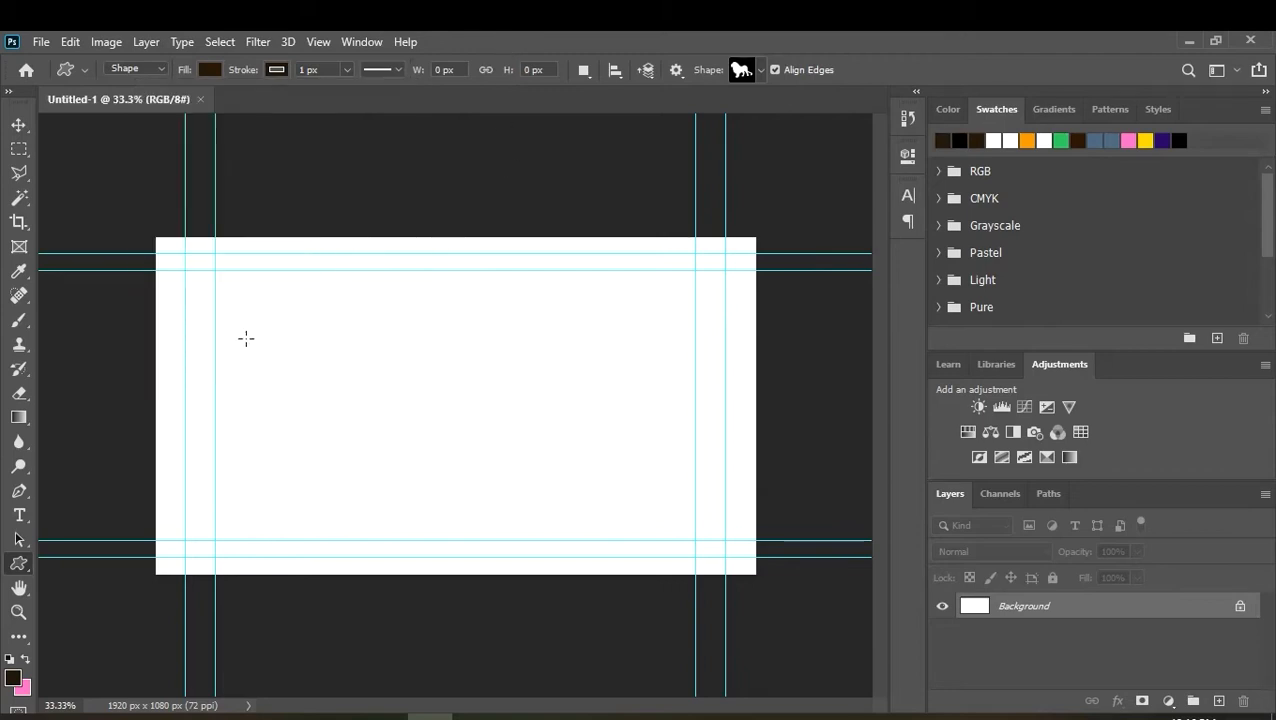
# Draw a lion shape about 936 by 666 px near the canvas centre and delete its layer
pyautogui.moveTo(248, 322); pyautogui.dragTo(576, 529)
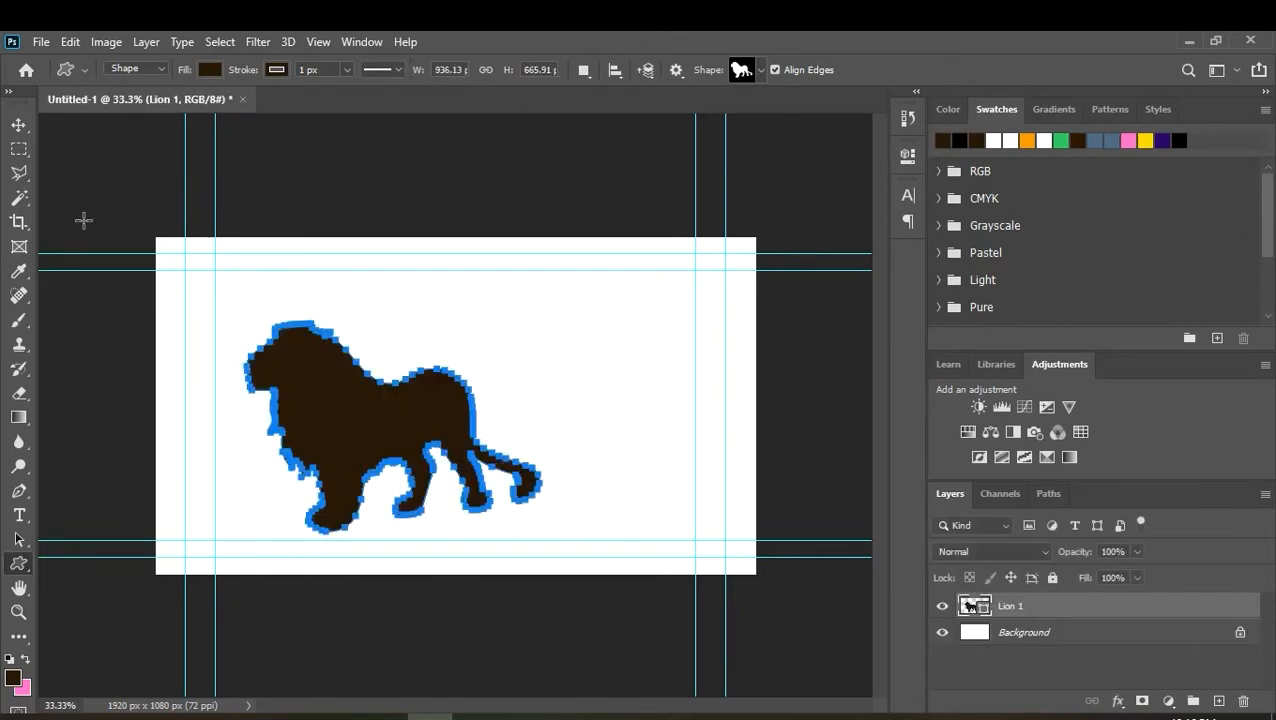
pyautogui.click(19, 125)
pyautogui.moveTo(370, 428); pyautogui.dragTo(447, 404)
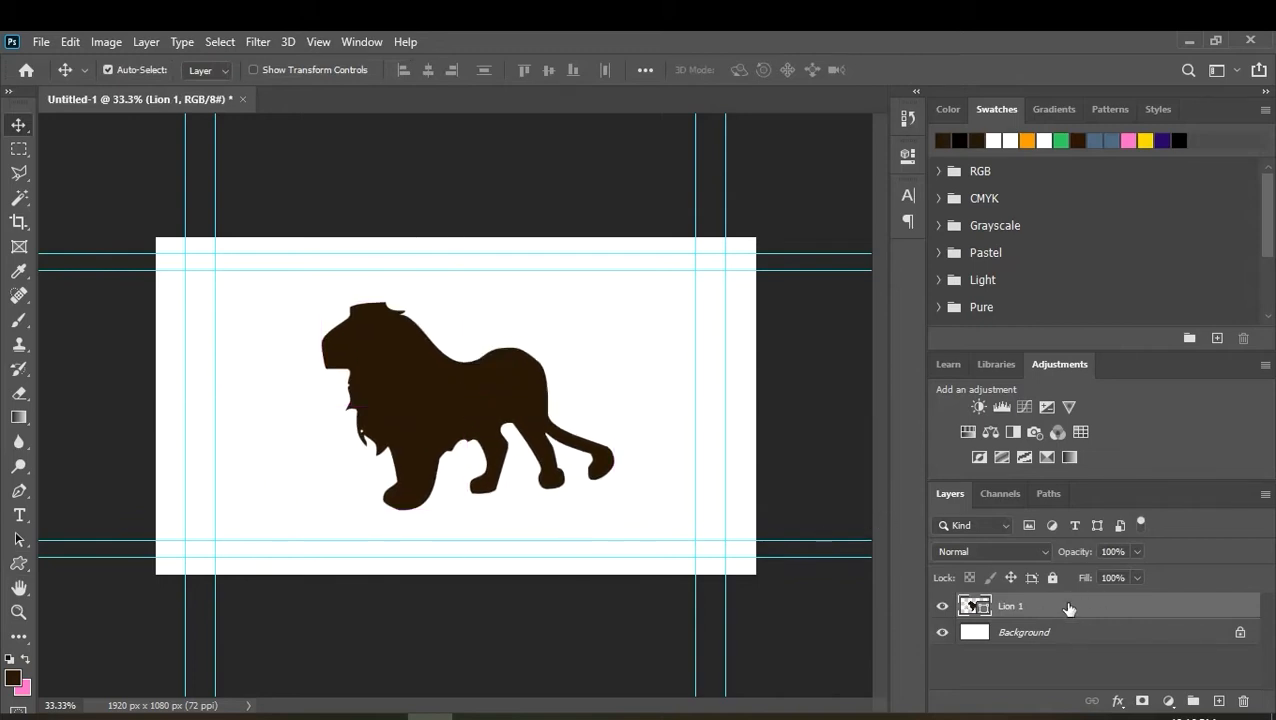
pyautogui.press('Delete')
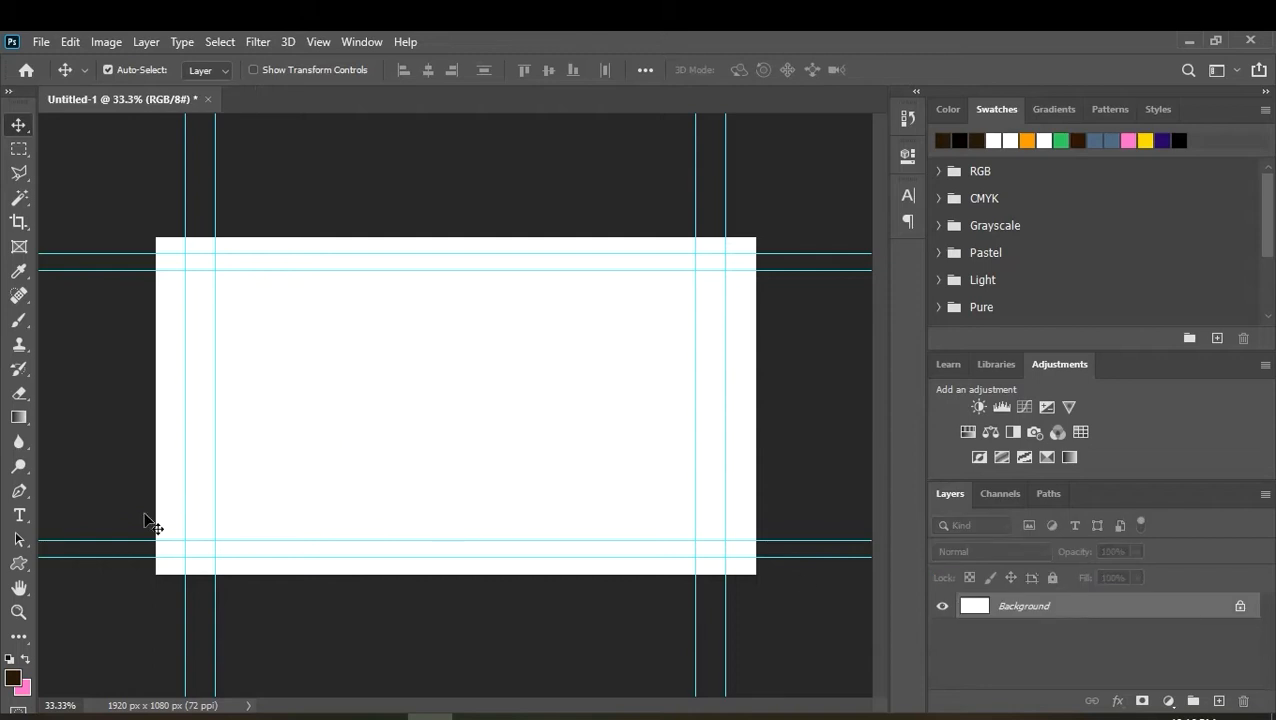
# Draw the camel custom shape from Wild Animals about 759 by 630 px in the middle of the canvas
pyautogui.click(19, 563)
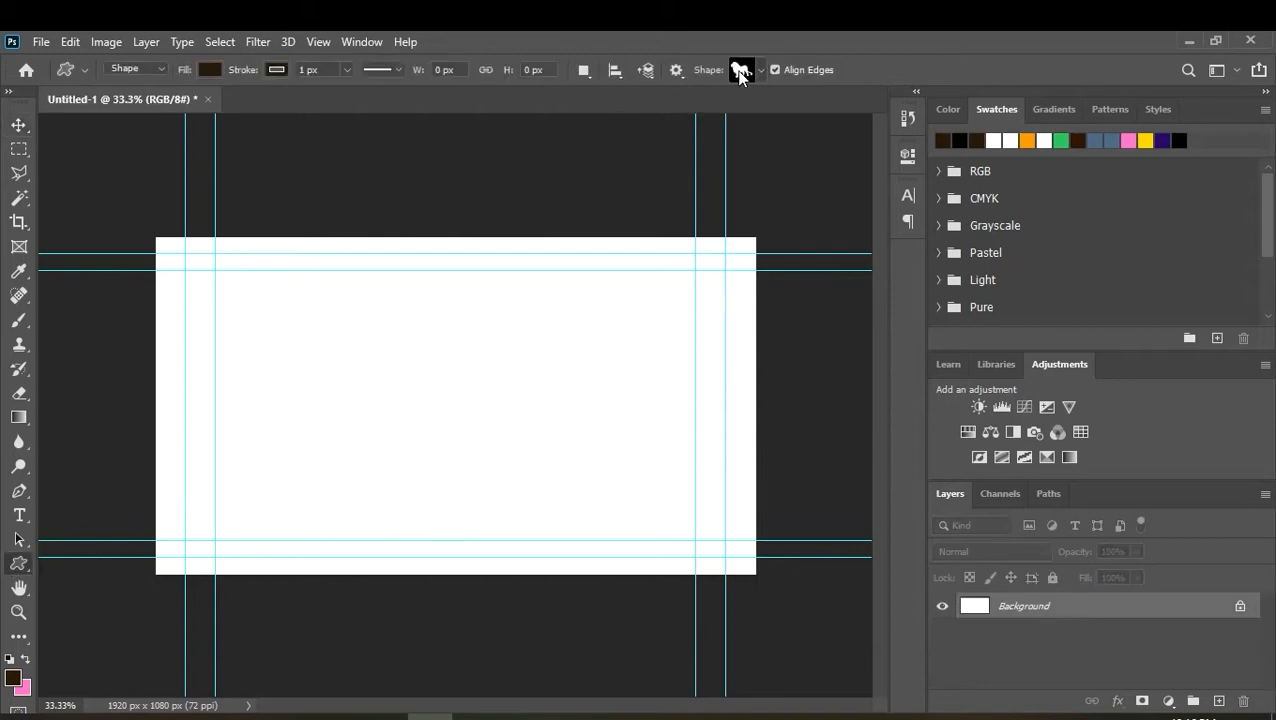
pyautogui.click(759, 72)
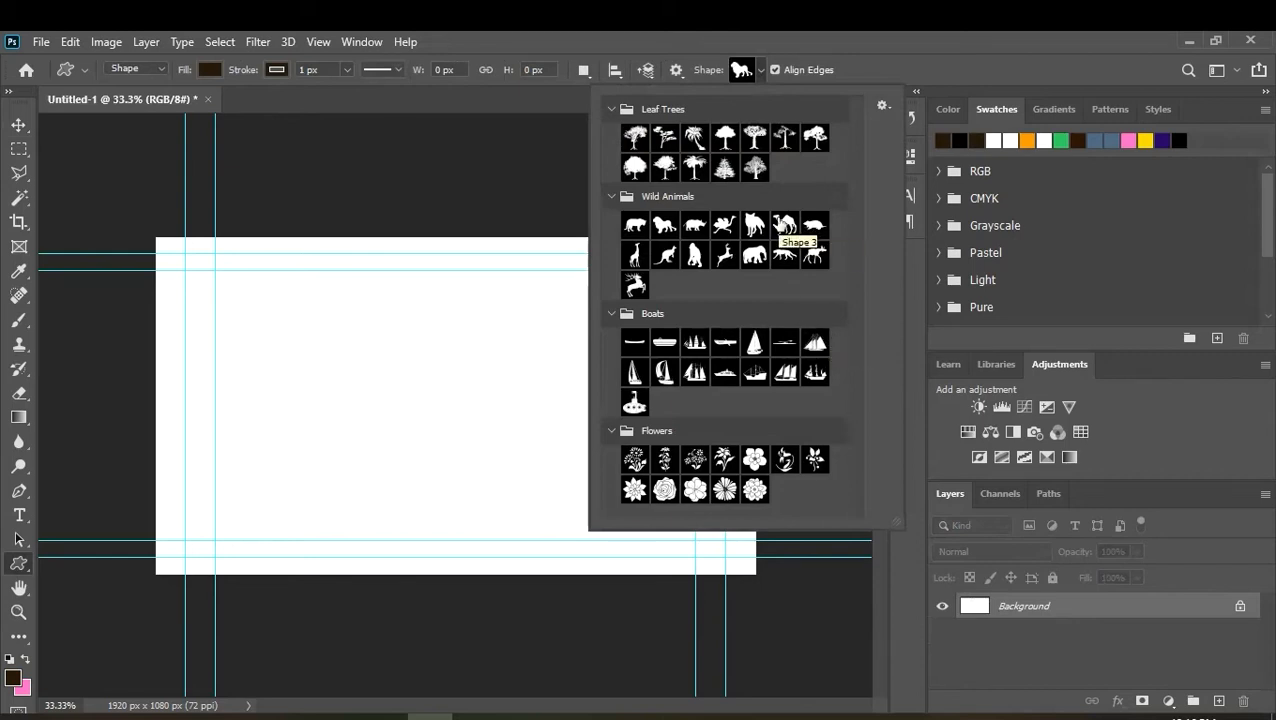
pyautogui.click(784, 224)
pyautogui.click(876, 60)
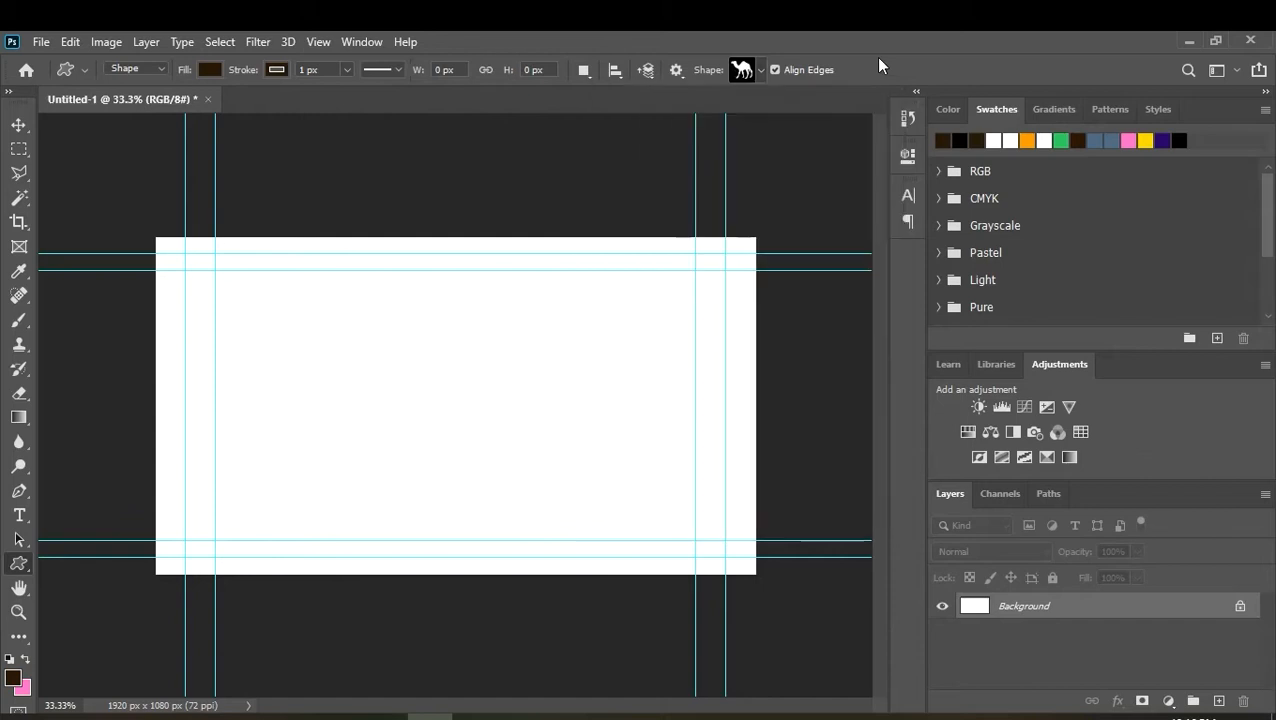
pyautogui.moveTo(318, 331); pyautogui.dragTo(553, 527)
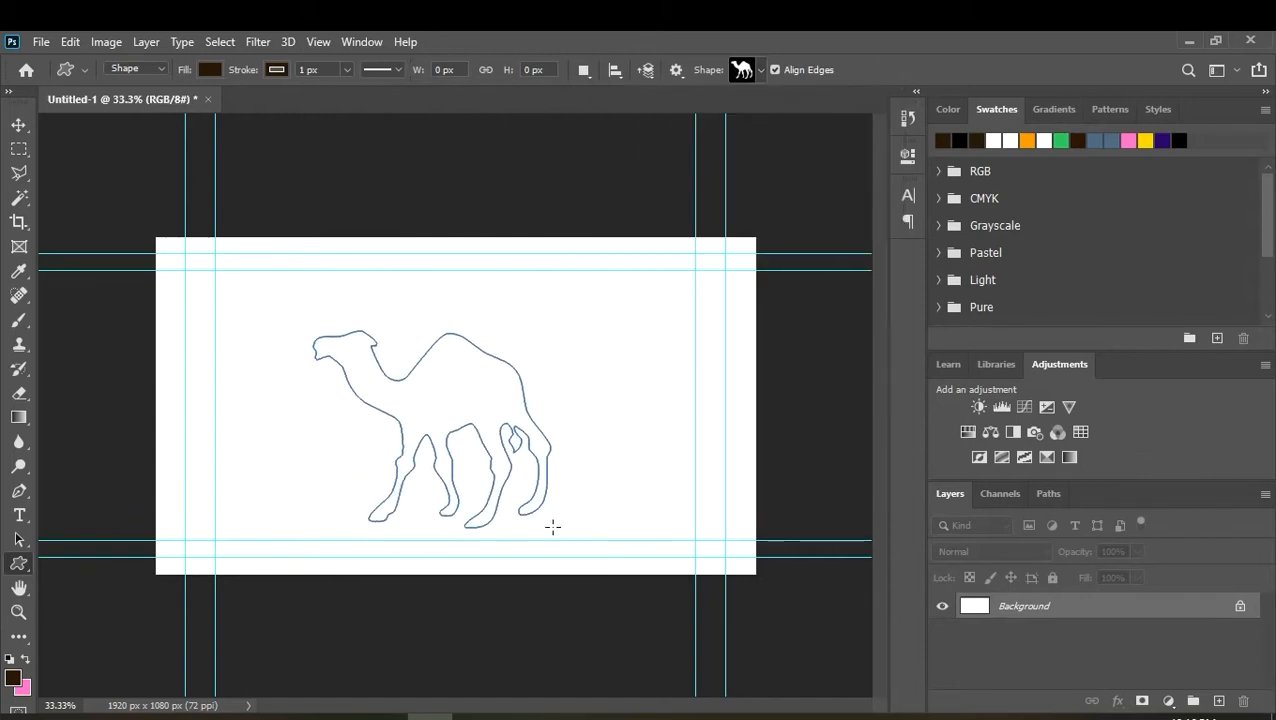
# Move the camel slightly up on the canvas and set its layer's fill to 0%
pyautogui.click(19, 125)
pyautogui.moveTo(490, 428); pyautogui.dragTo(453, 379)
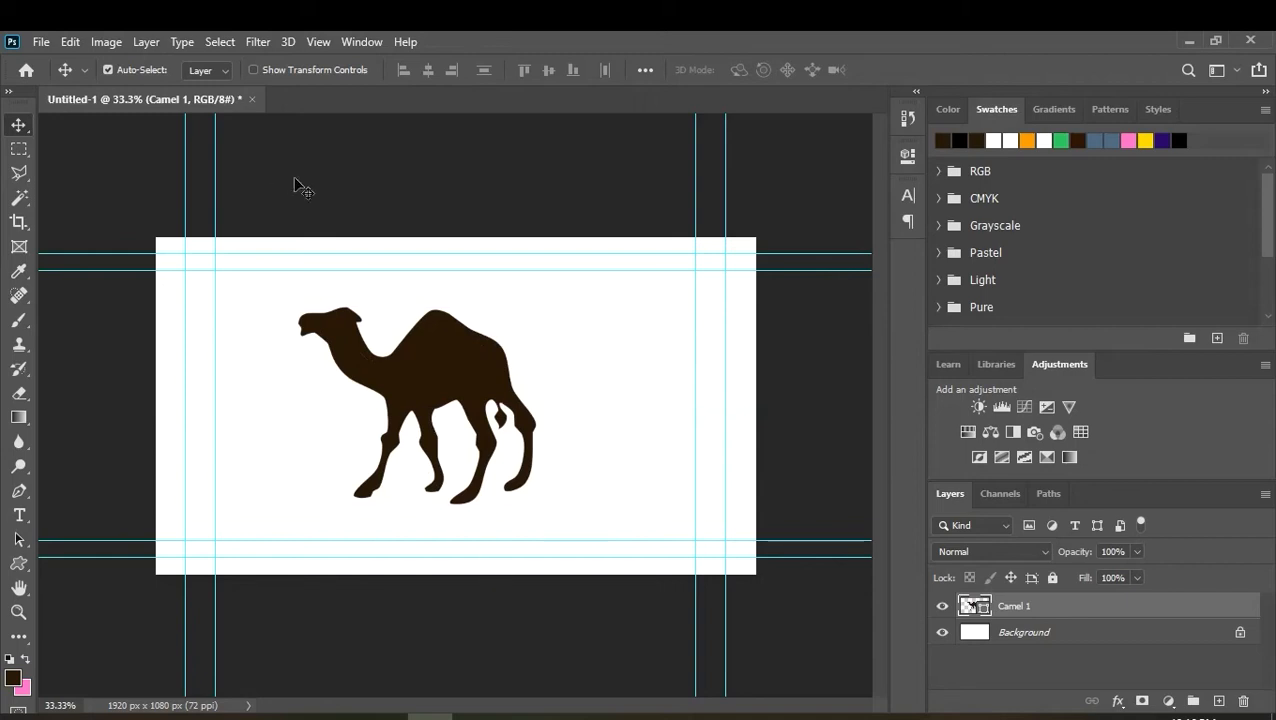
pyautogui.moveTo(448, 362)
pyautogui.mouseDown()
pyautogui.moveTo(426, 353)
pyautogui.moveTo(466, 370)
pyautogui.mouseUp()
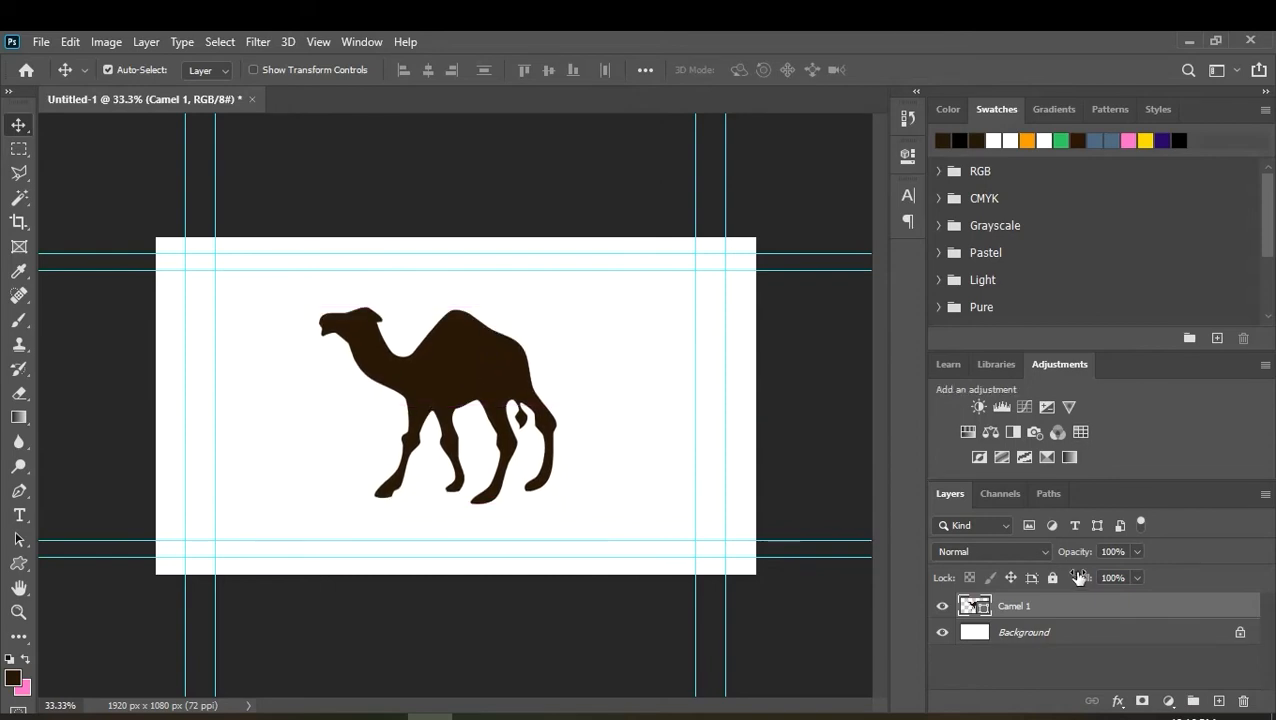
pyautogui.moveTo(1083, 581); pyautogui.dragTo(910, 572)
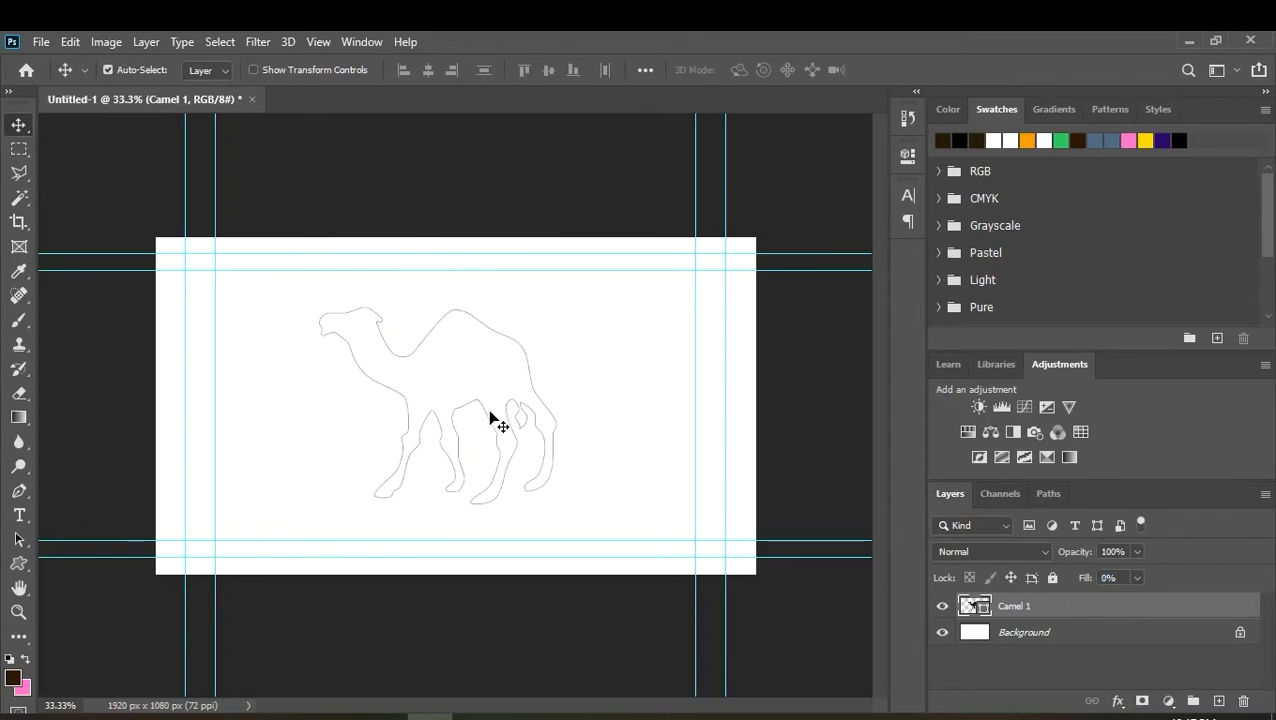
# Select all anchor points of the camel outline with the Direct Selection Tool
pyautogui.click(20, 541)
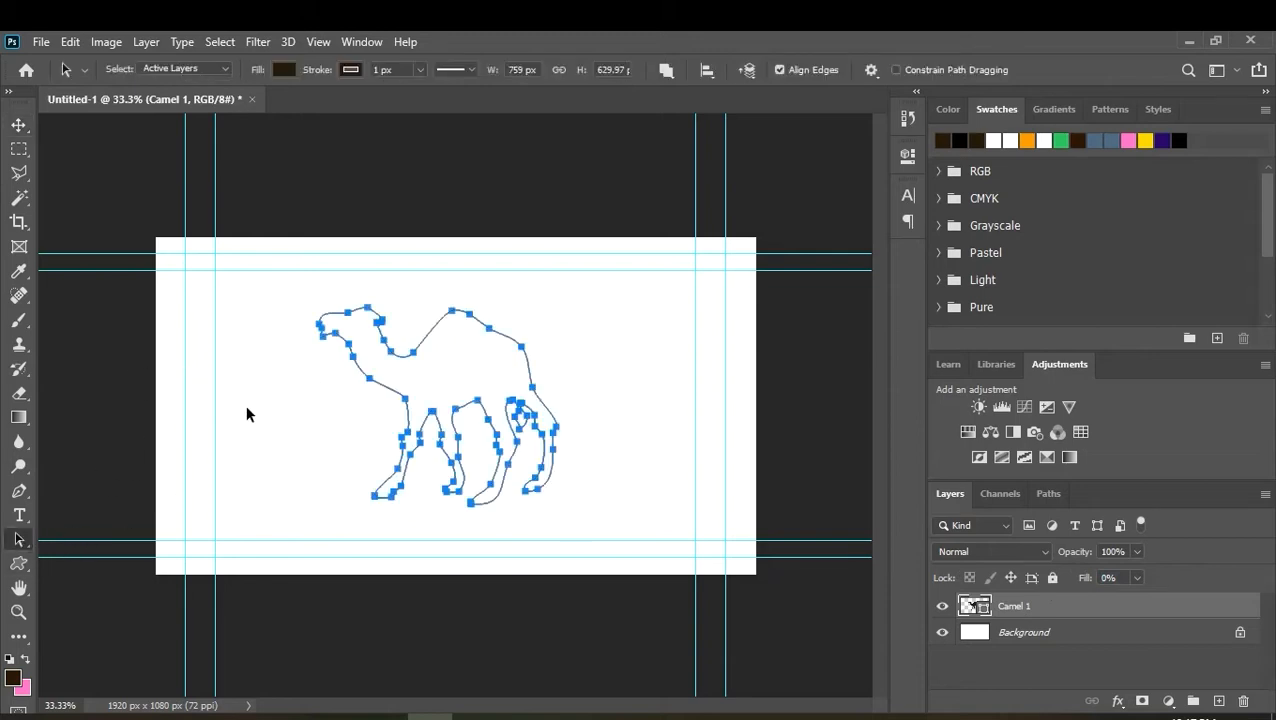
pyautogui.rightClick(19, 540)
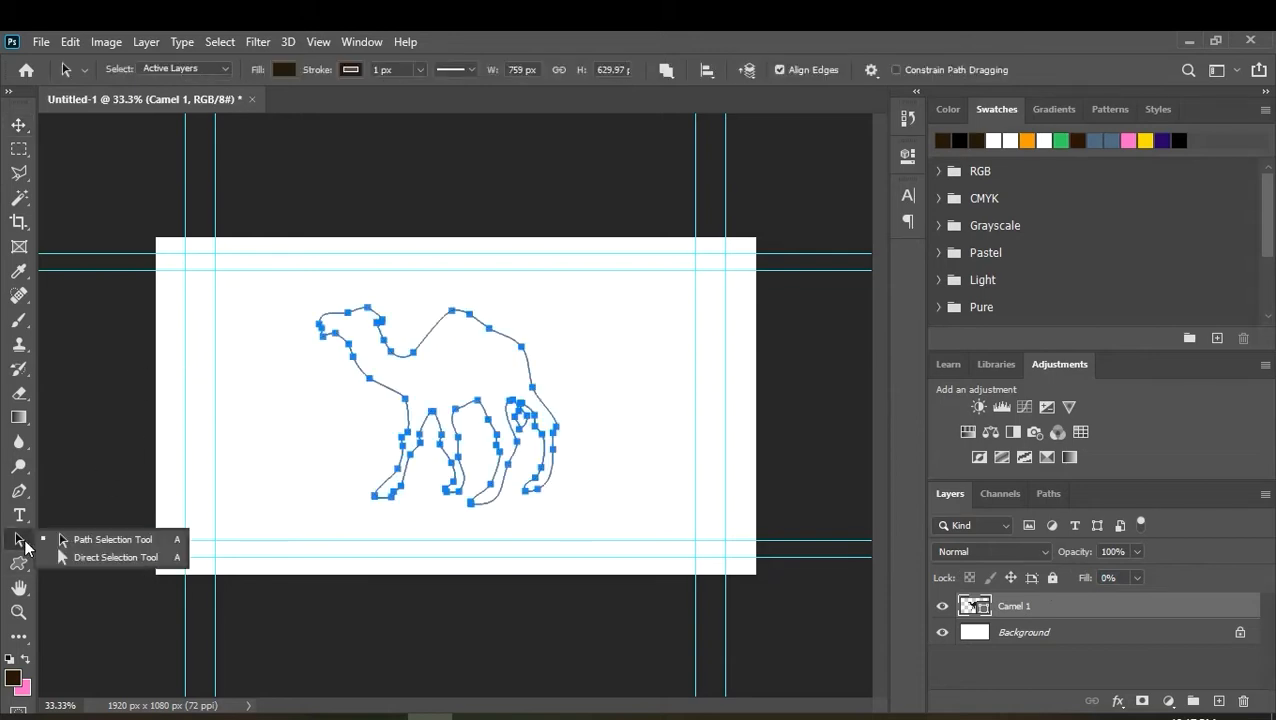
pyautogui.click(115, 557)
pyautogui.click(288, 389)
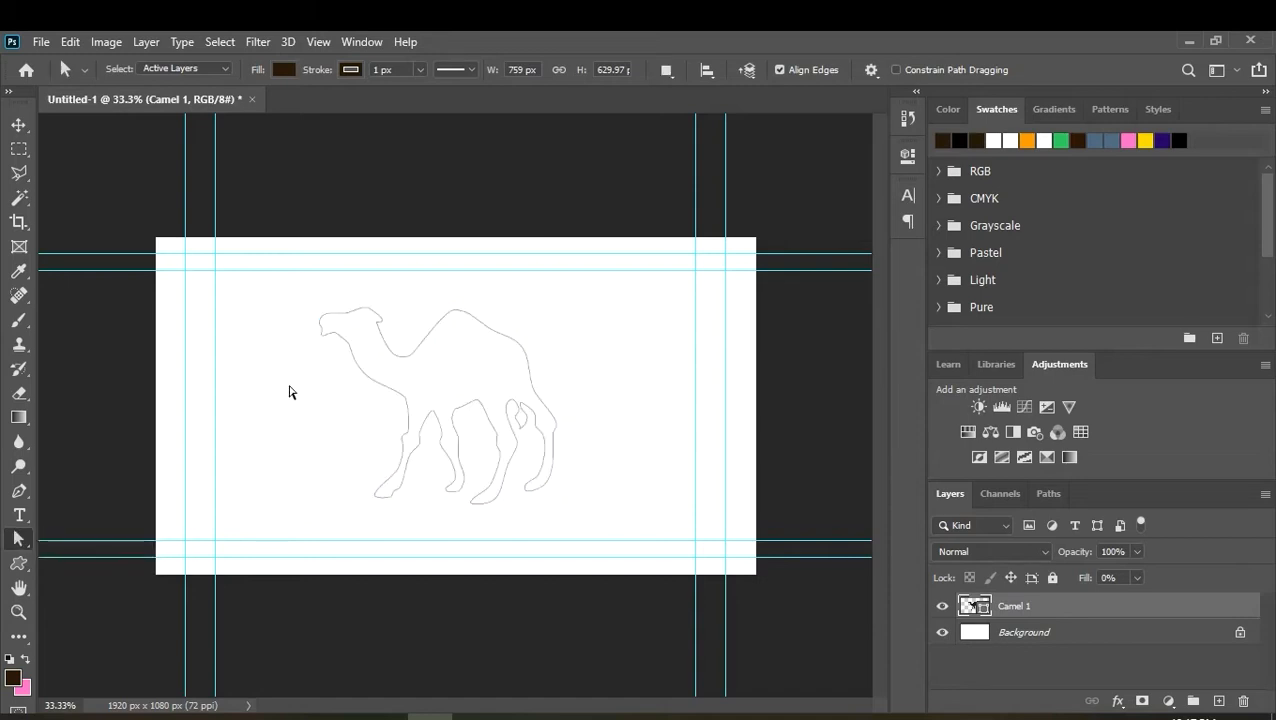
pyautogui.moveTo(288, 284); pyautogui.dragTo(629, 532)
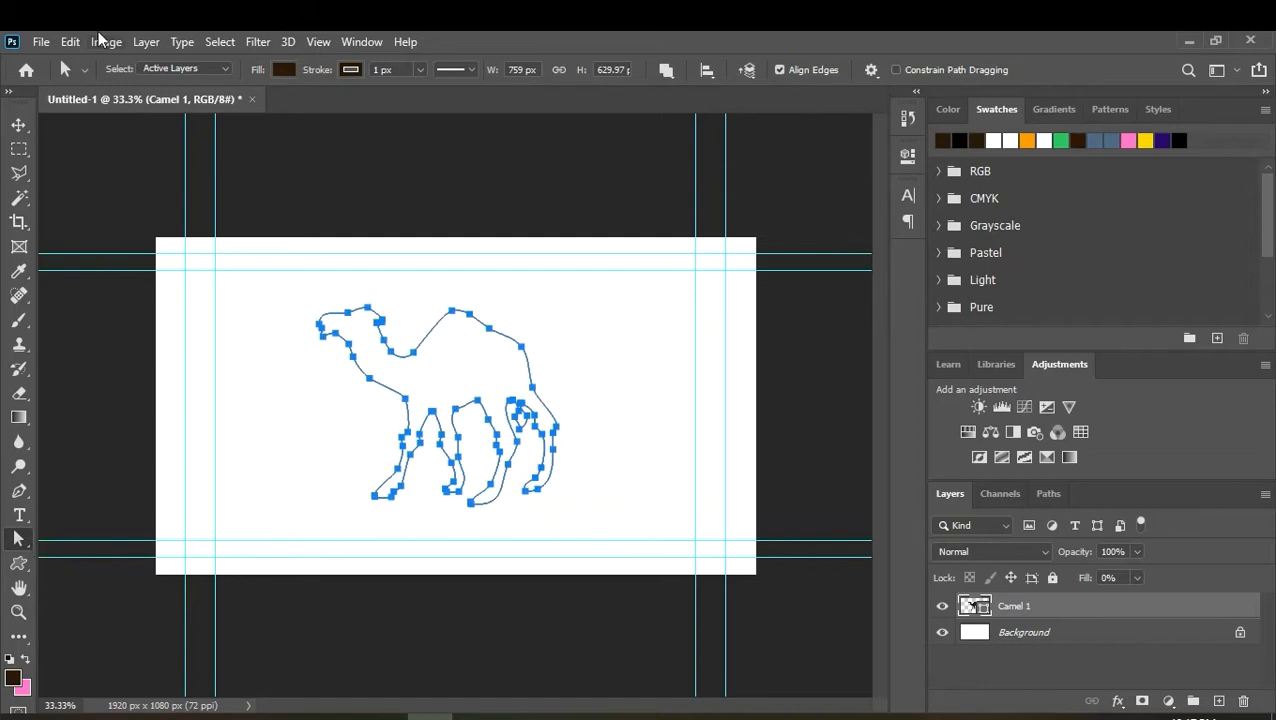
# Export the document's paths to Illustrator, choosing Camel 1 Shape Path as the path to export
pyautogui.click(42, 42)
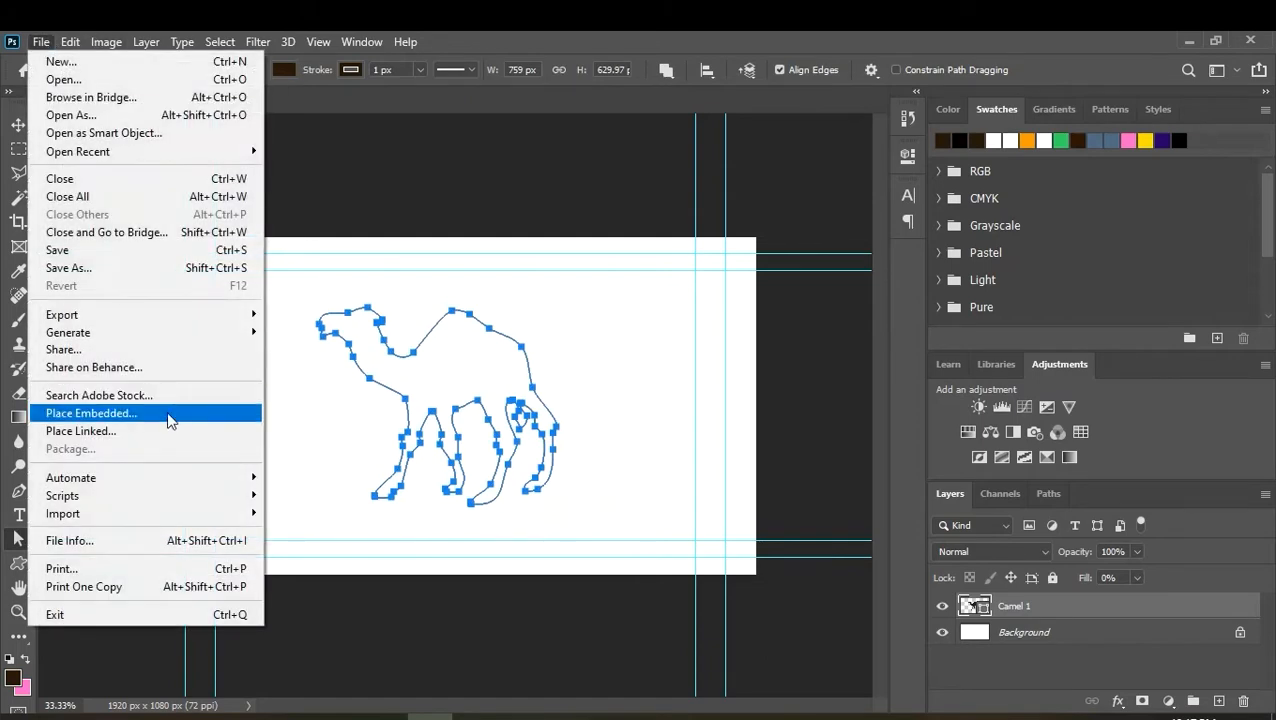
pyautogui.moveTo(170, 315)
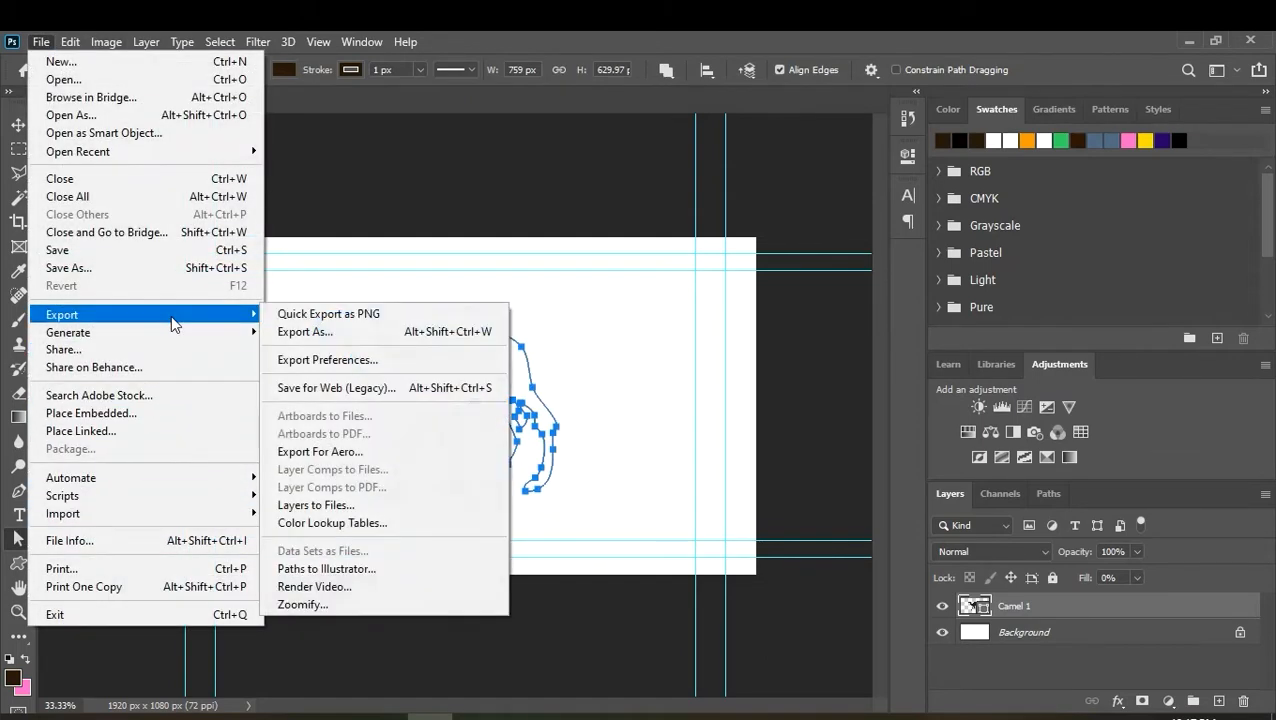
pyautogui.click(398, 570)
pyautogui.click(614, 287)
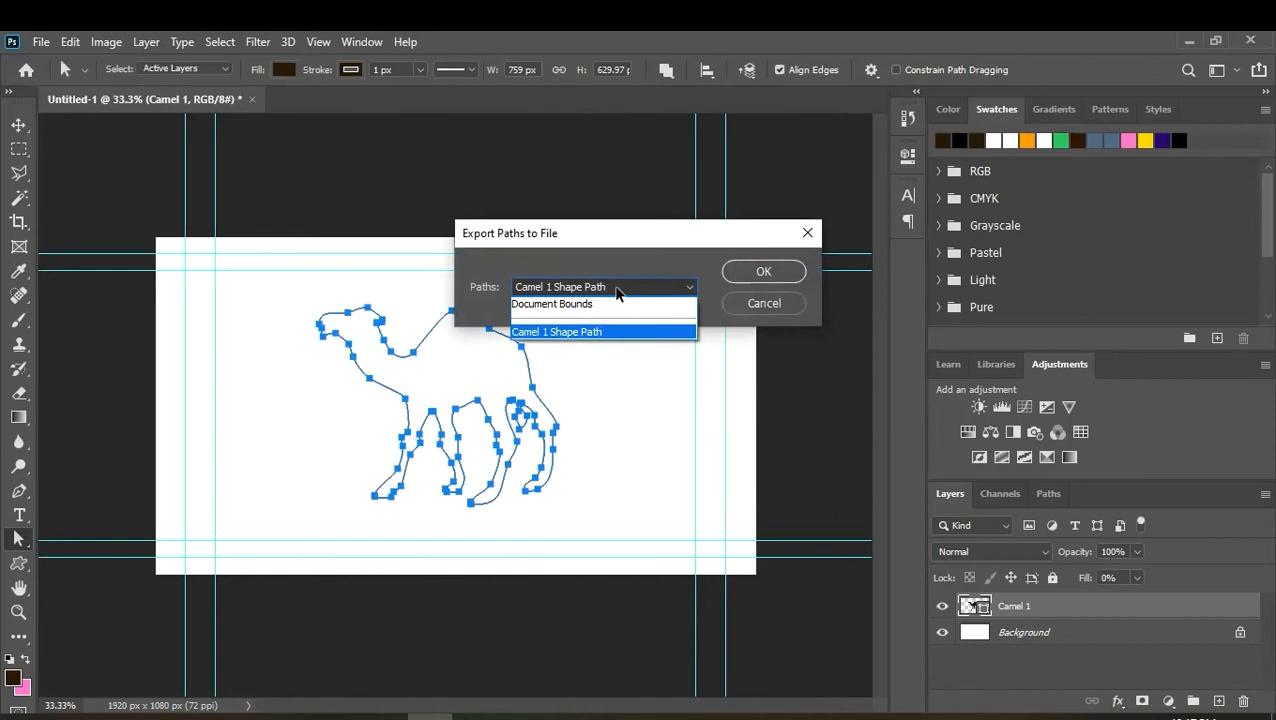
pyautogui.click(615, 288)
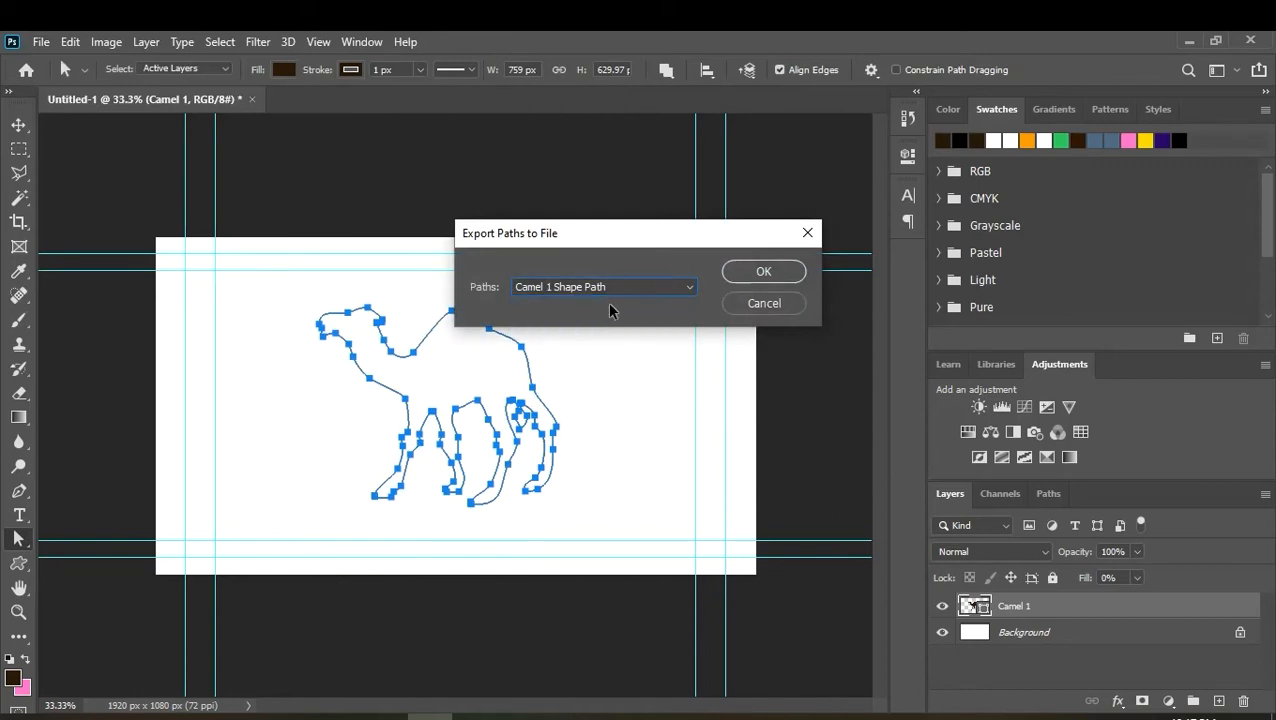
pyautogui.click(780, 271)
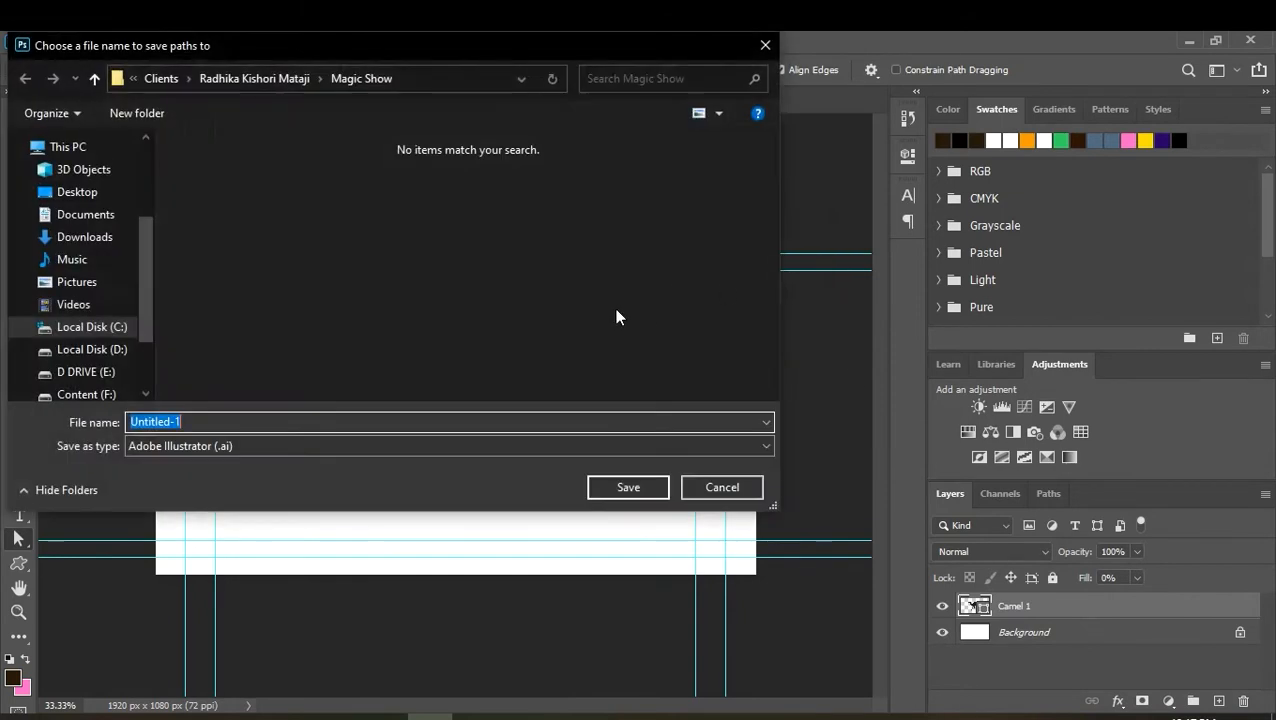
# Set the save location to the july 2021 folder inside FX Session 2021 on the Students (G:) drive
pyautogui.click(77, 394)
pyautogui.scroll(-1, 110, 360)
pyautogui.click(110, 364)
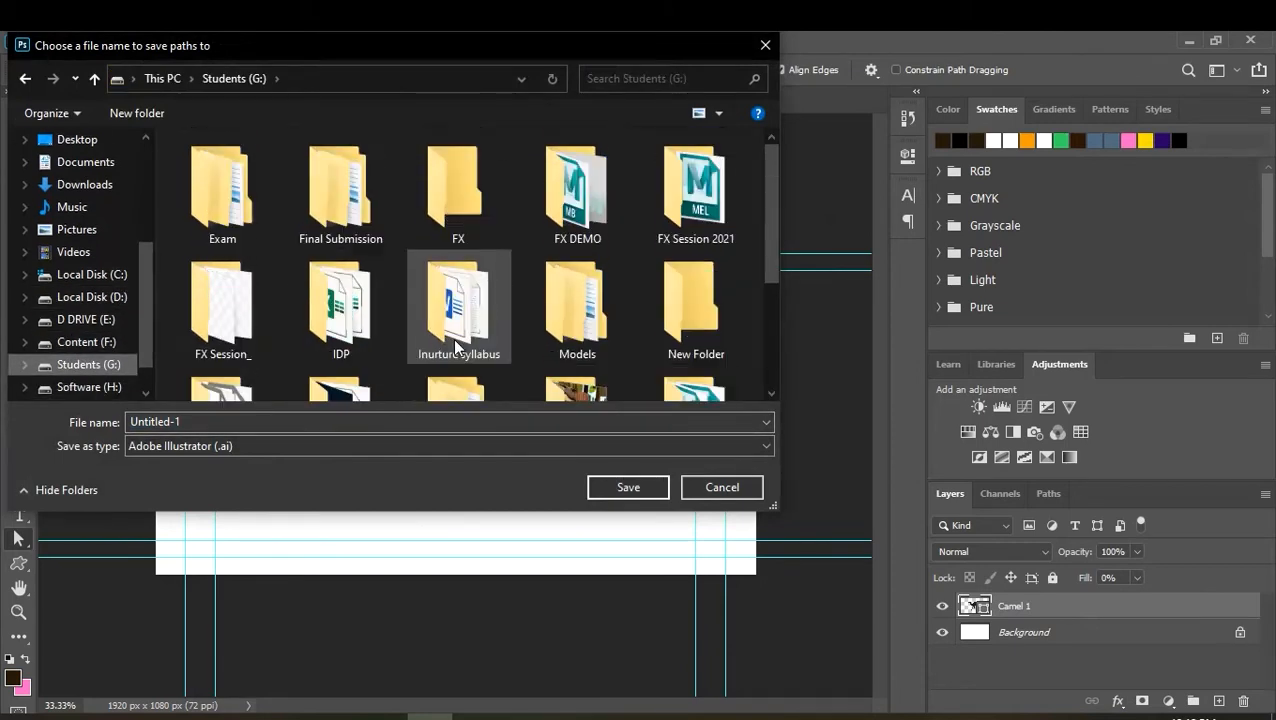
pyautogui.doubleClick(687, 206)
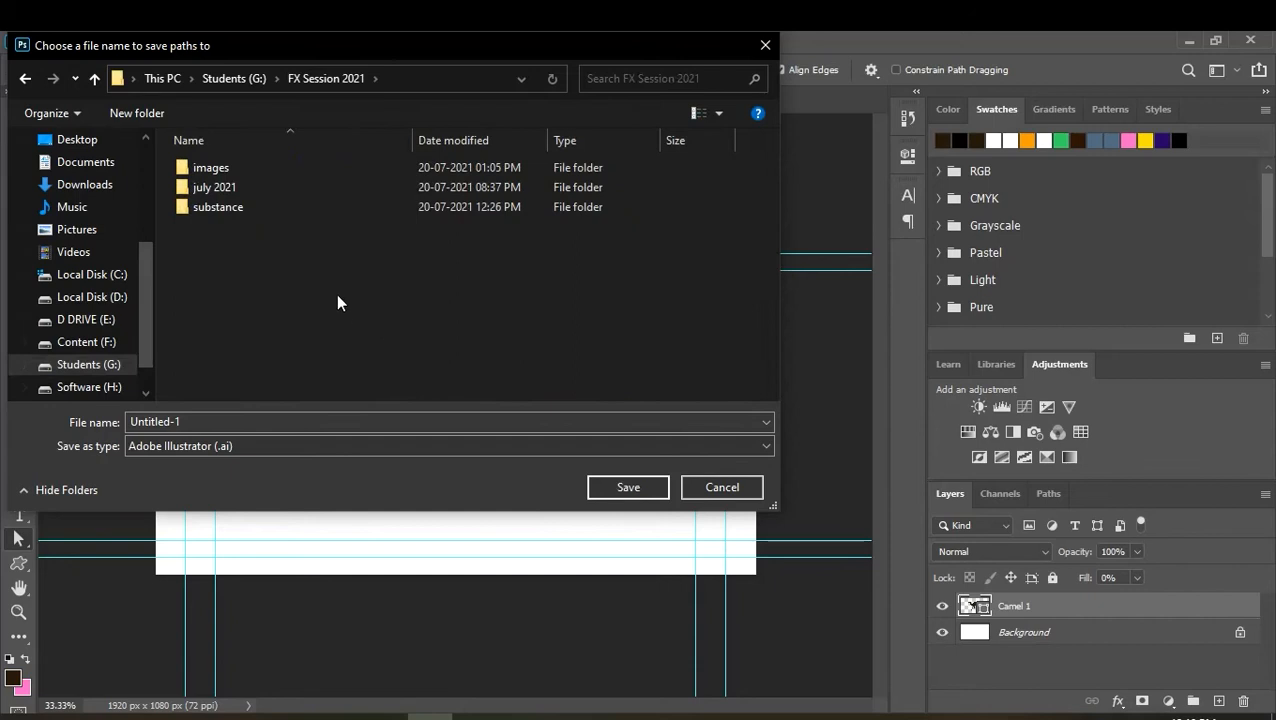
pyautogui.click(228, 187)
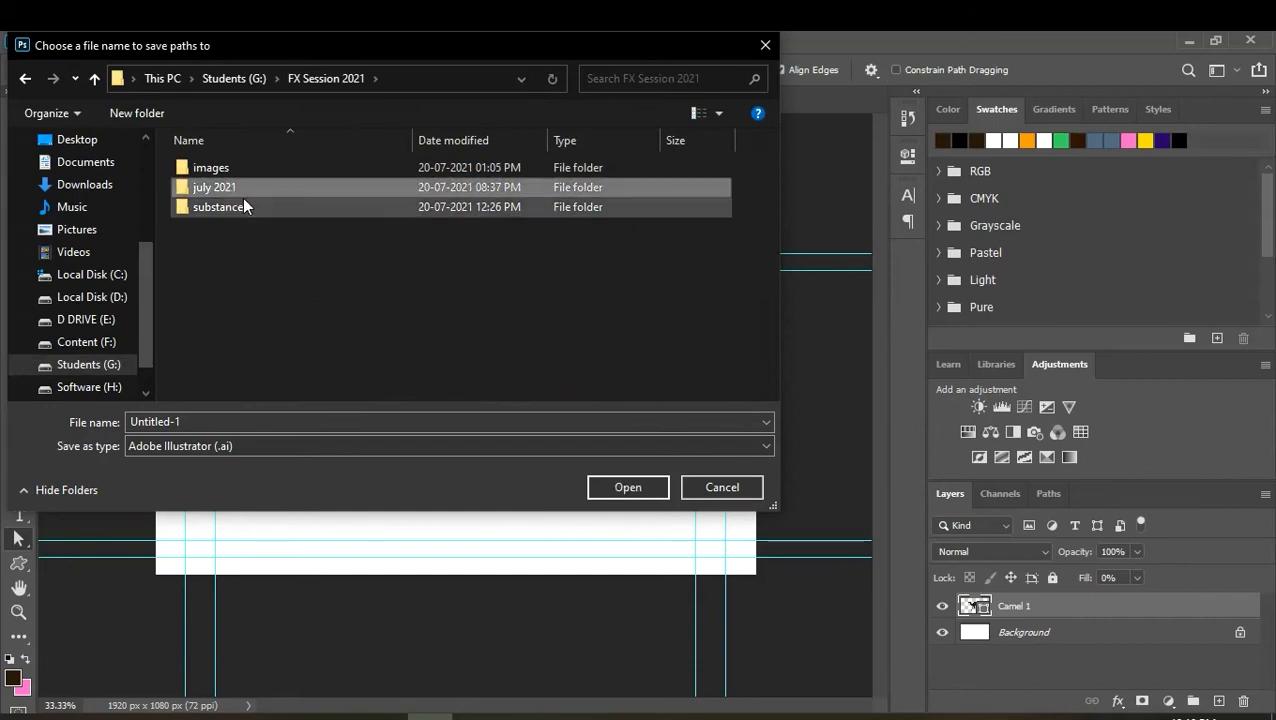
pyautogui.doubleClick(262, 188)
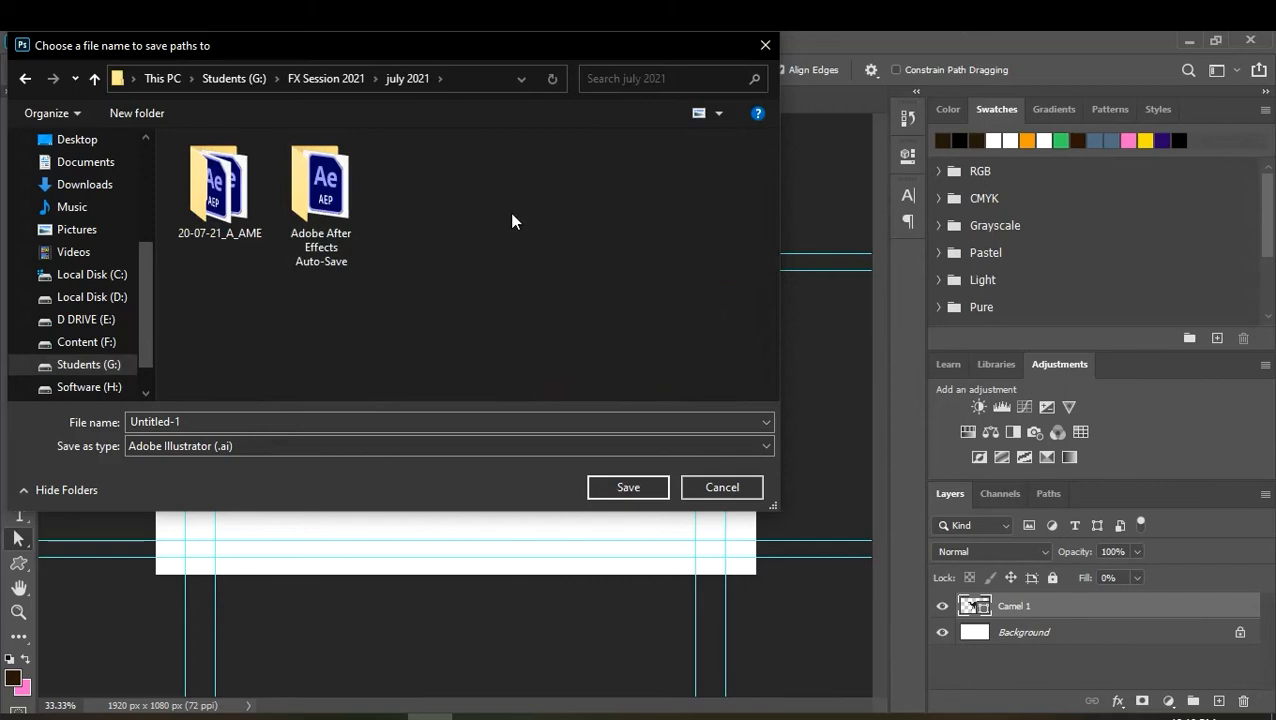
# Create a new folder named 22-07-2021 inside july 2021 and open it as the save location
pyautogui.rightClick(472, 210)
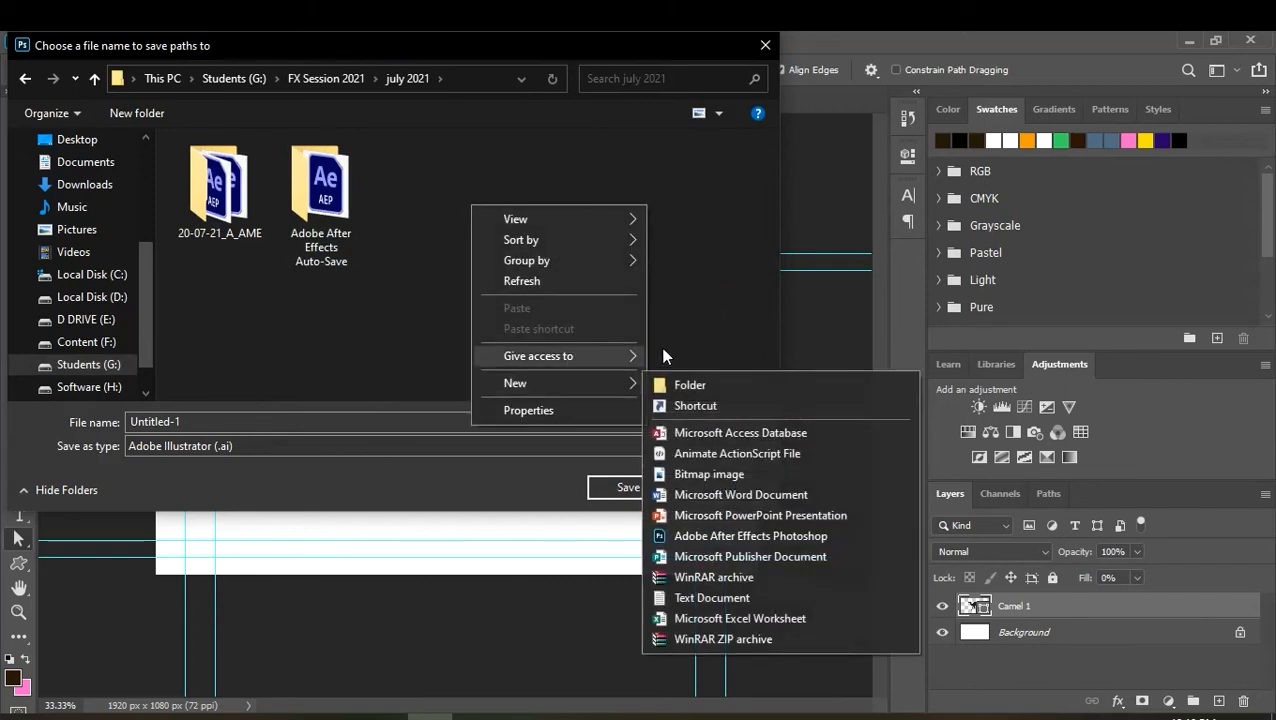
pyautogui.moveTo(610, 356)
pyautogui.moveTo(585, 385)
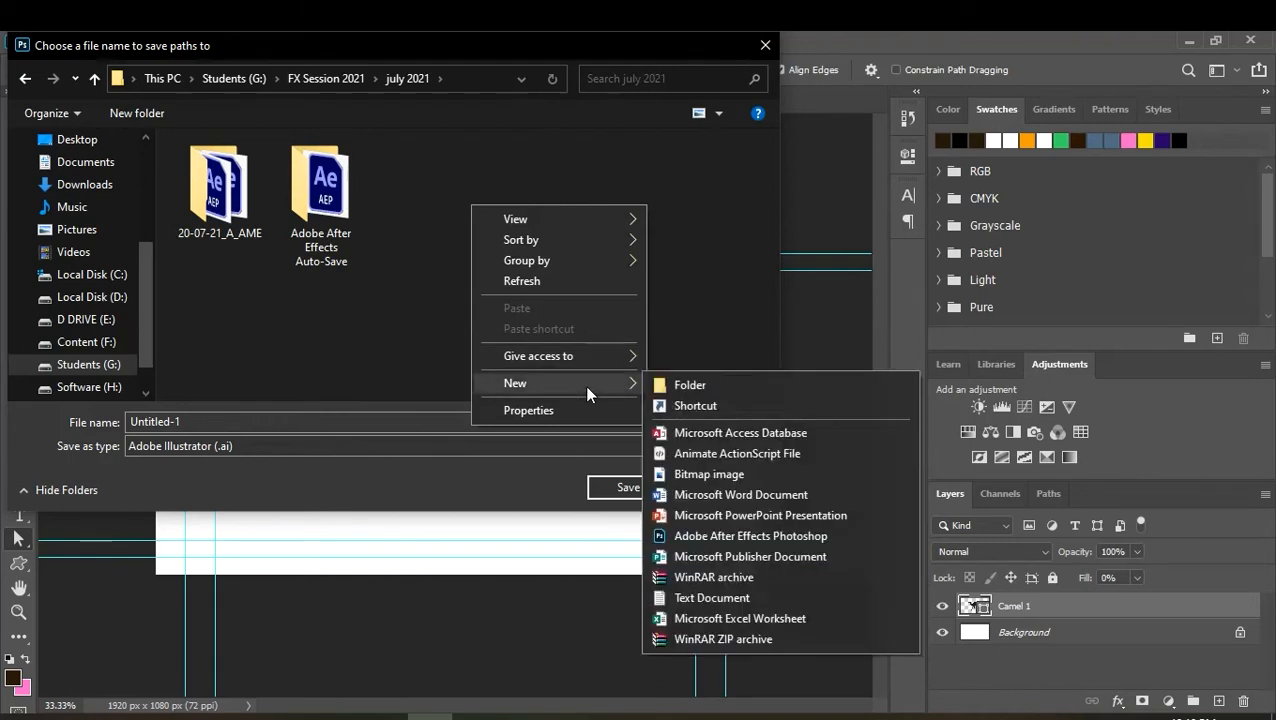
pyautogui.click(650, 388)
pyautogui.write('22')
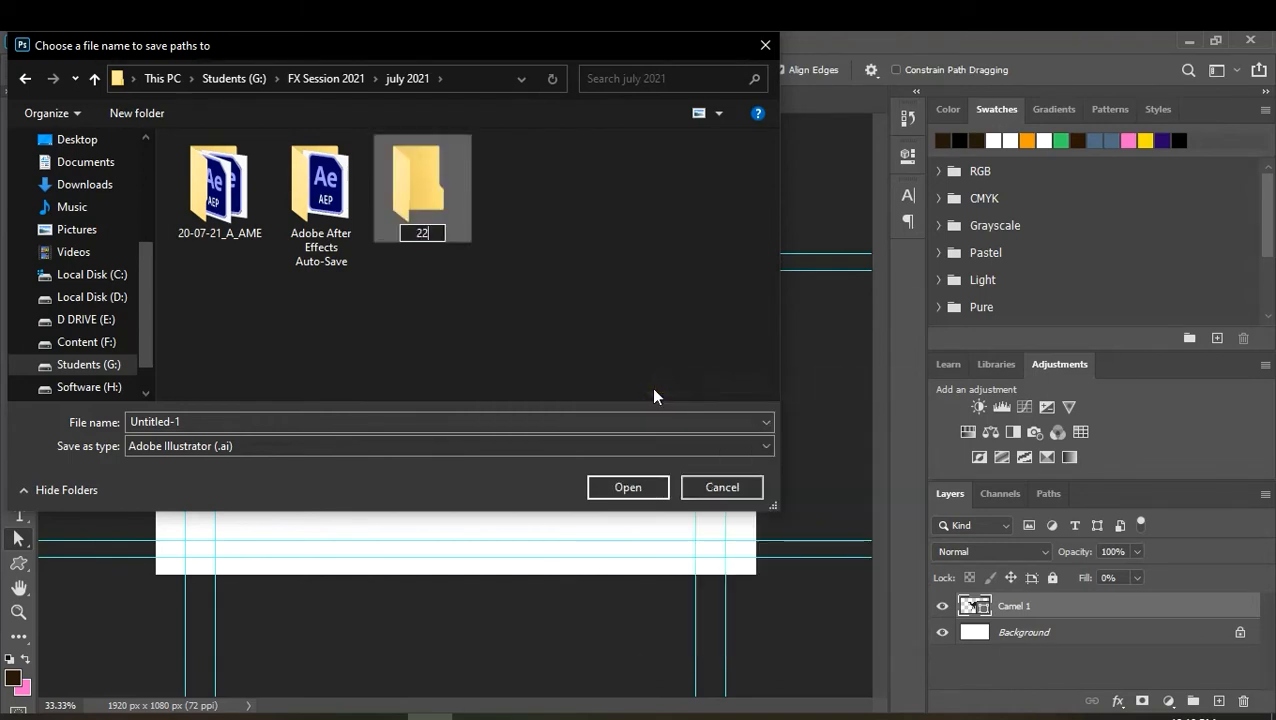
pyautogui.write('-07-')
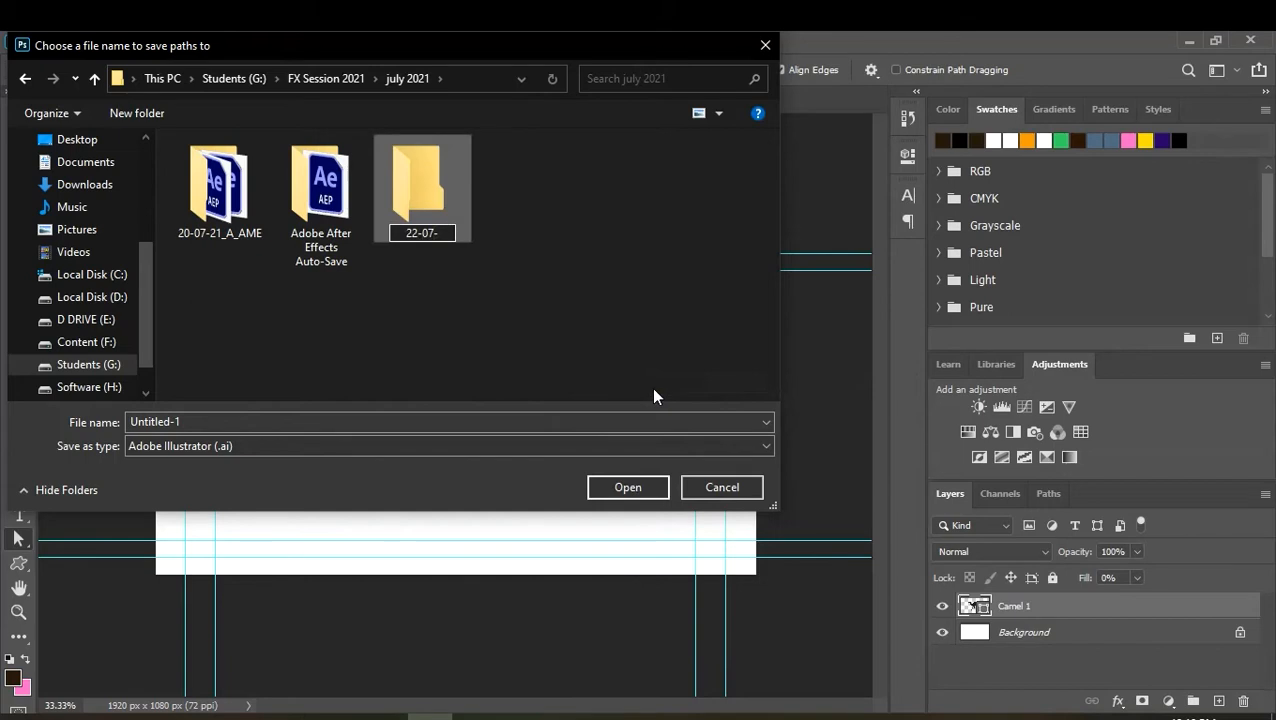
pyautogui.write('2021')
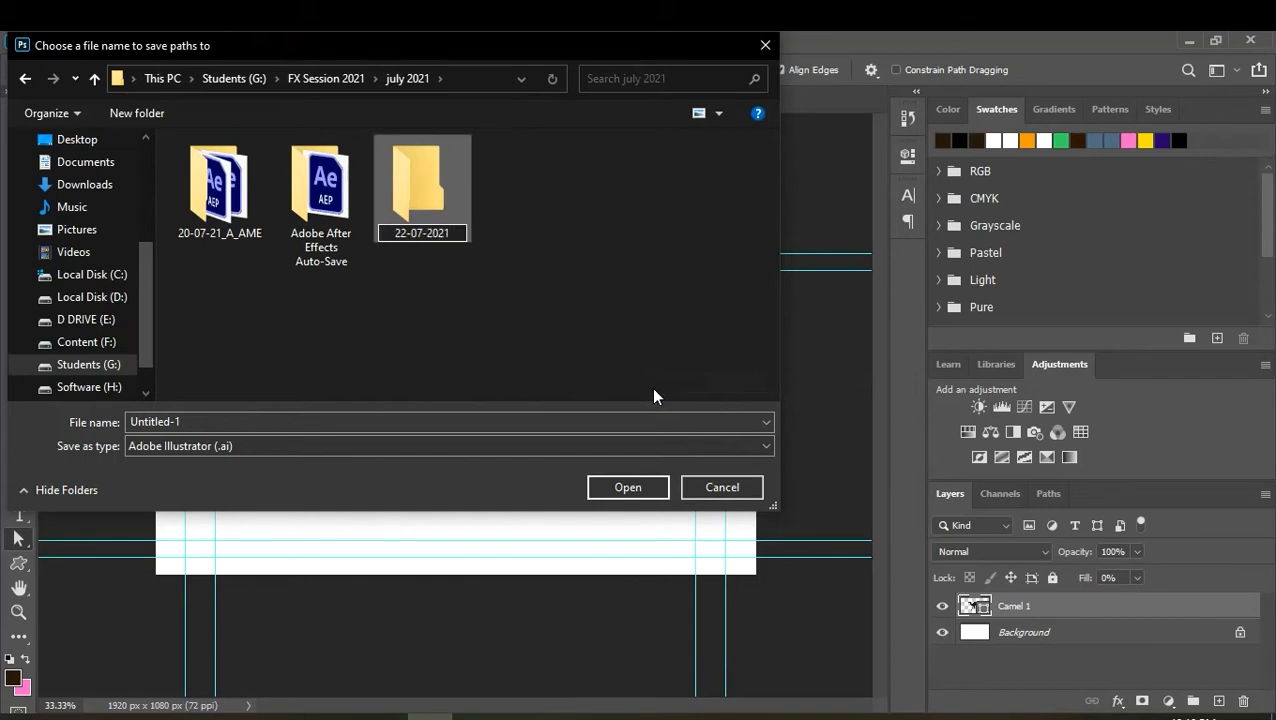
pyautogui.press('Return')
pyautogui.press('Return')
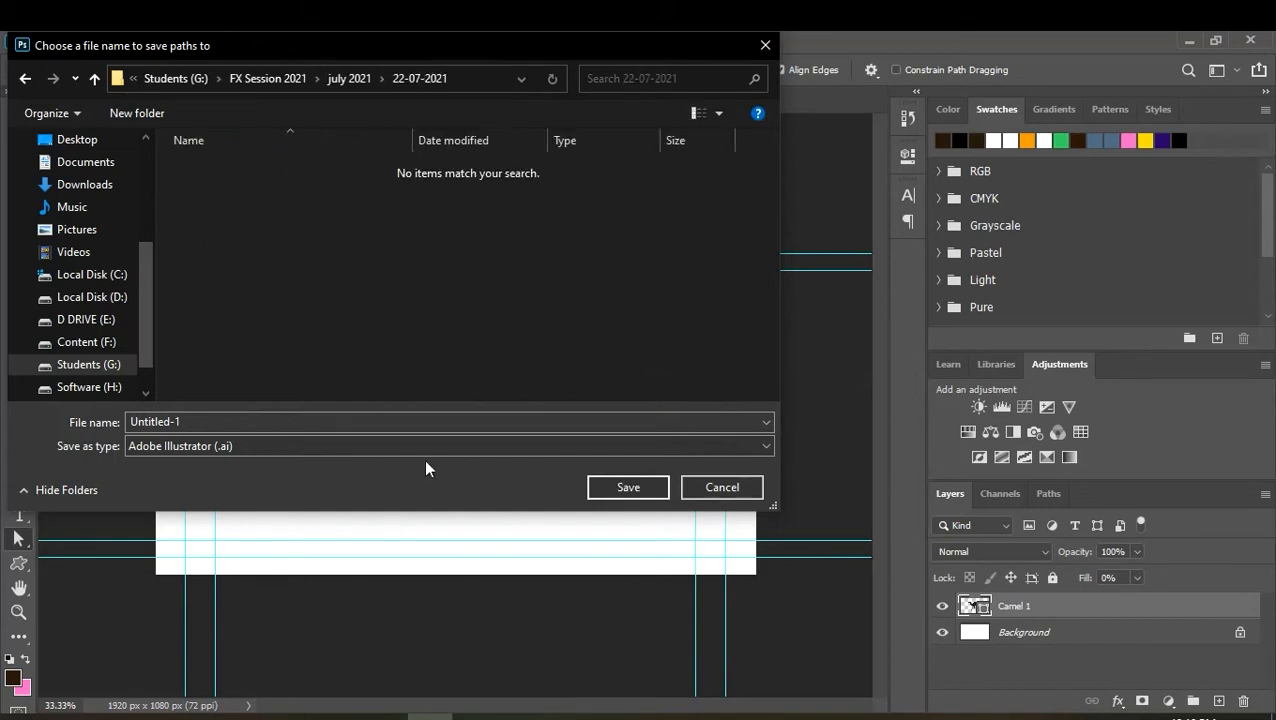
pyautogui.click(253, 421)
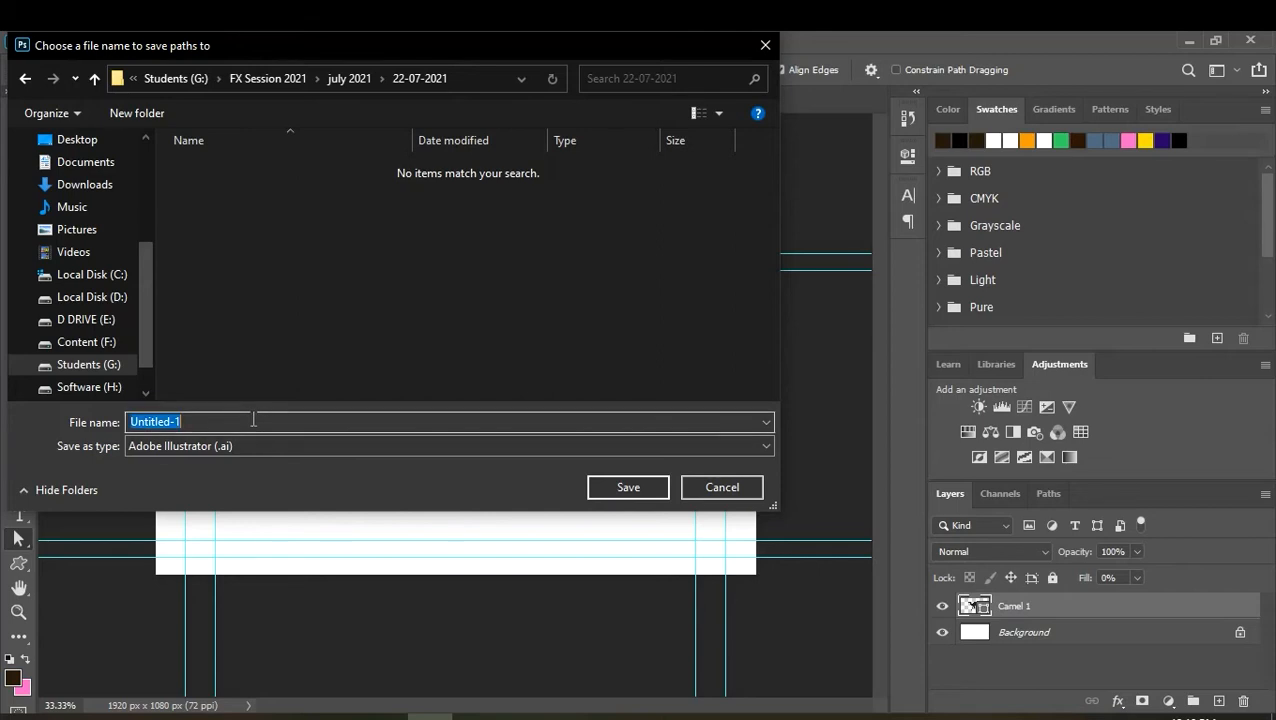
pyautogui.write('ABC')
pyautogui.press('BackSpace')
pyautogui.press('BackSpace')
pyautogui.press('BackSpace')
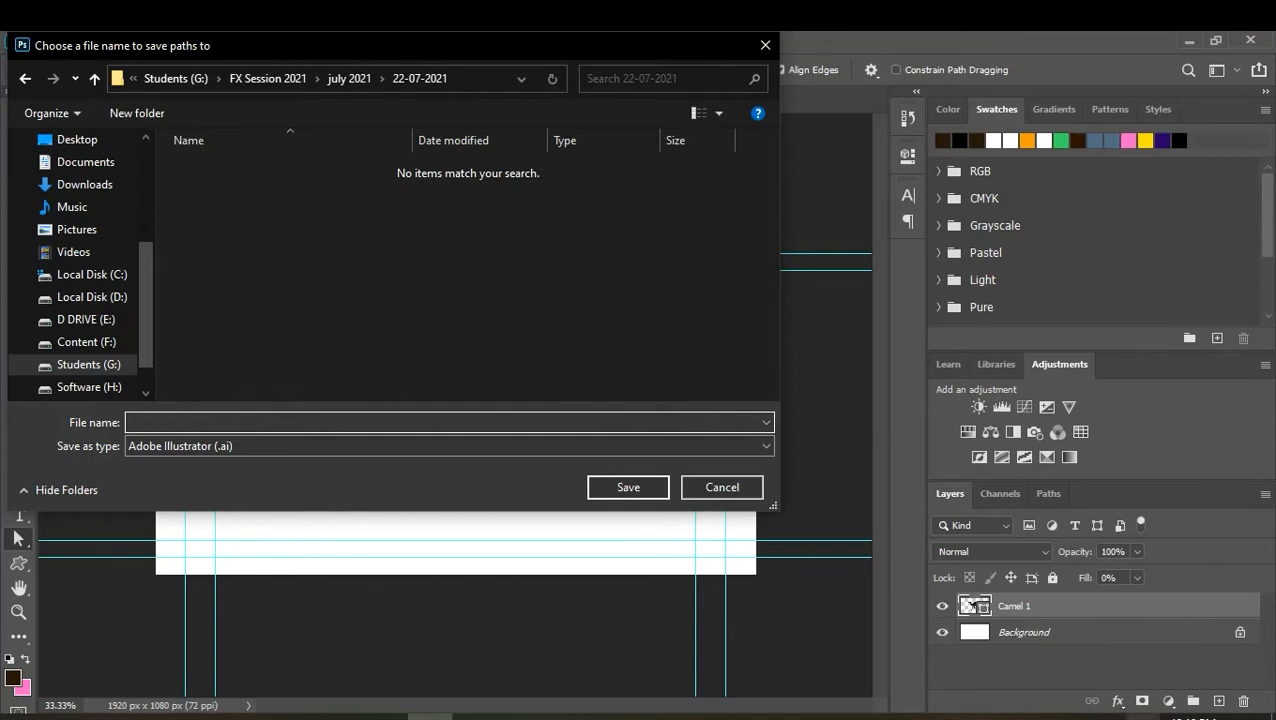
# Switch the keyboard language to English (United States) and save the path file as curve in Adobe Illustrator format
pyautogui.click(1141, 716)
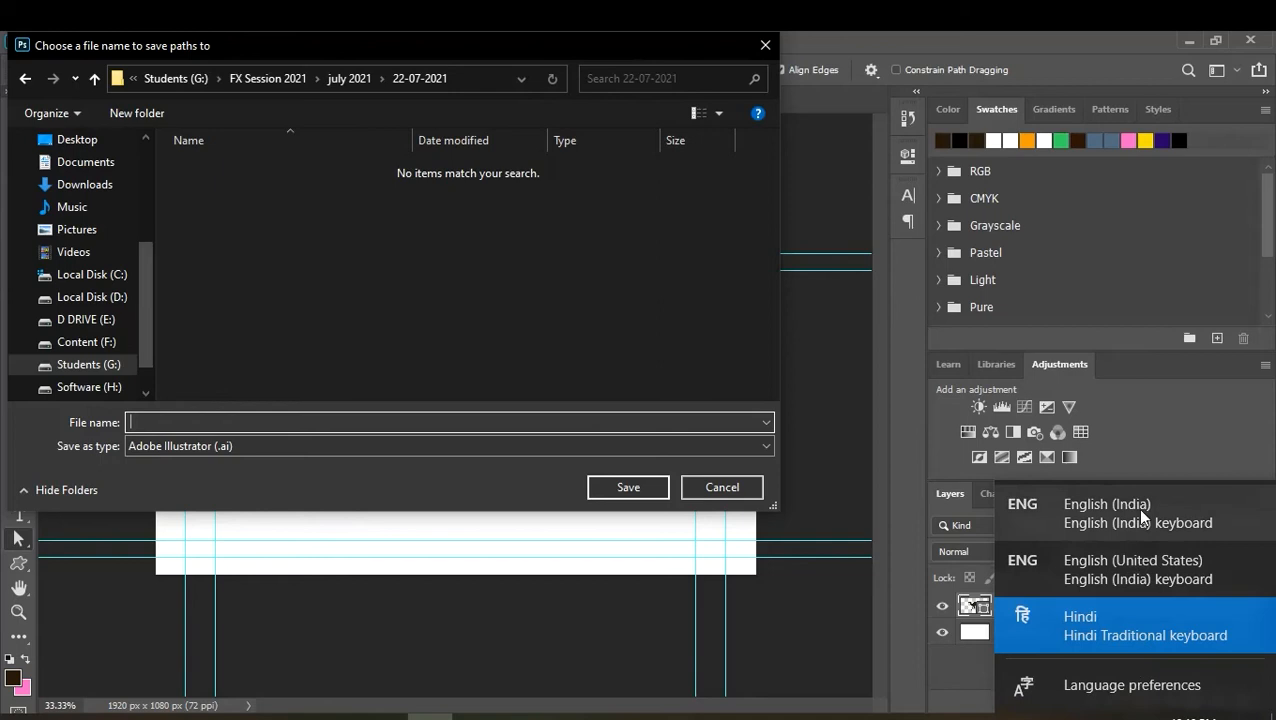
pyautogui.click(1125, 570)
pyautogui.click(171, 424)
pyautogui.write('cu')
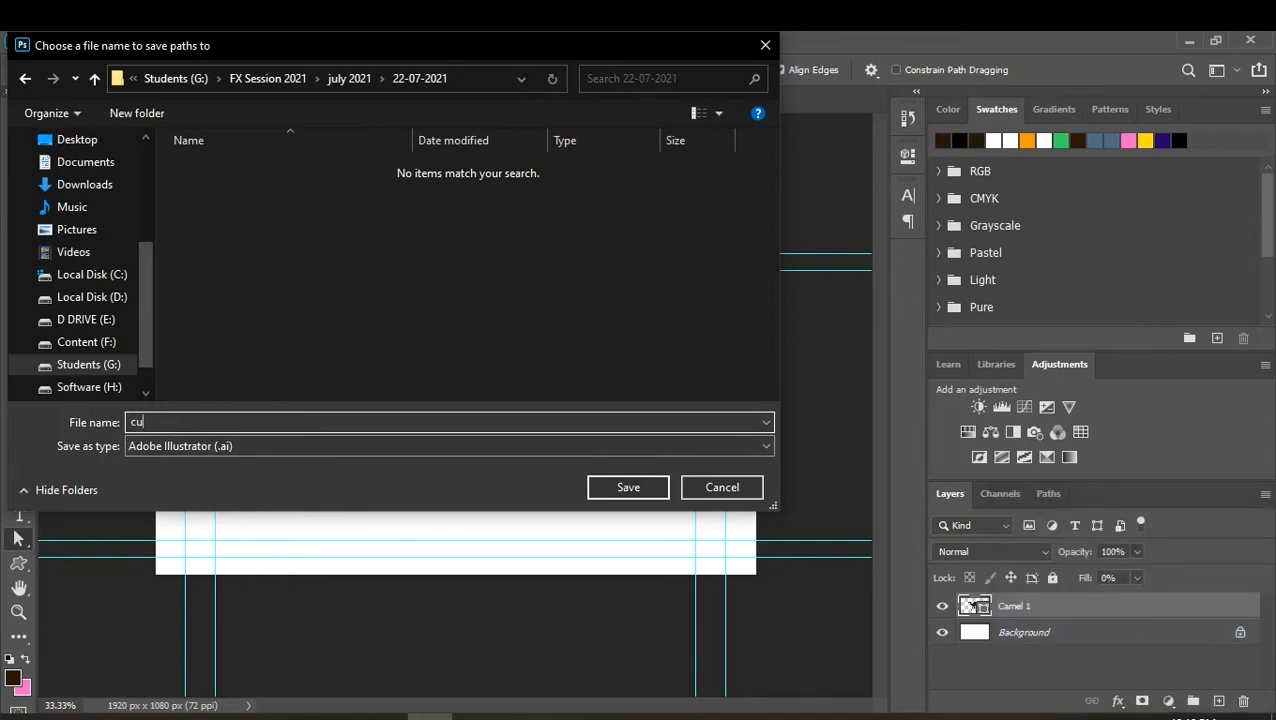
pyautogui.write('rve')
pyautogui.click(639, 490)
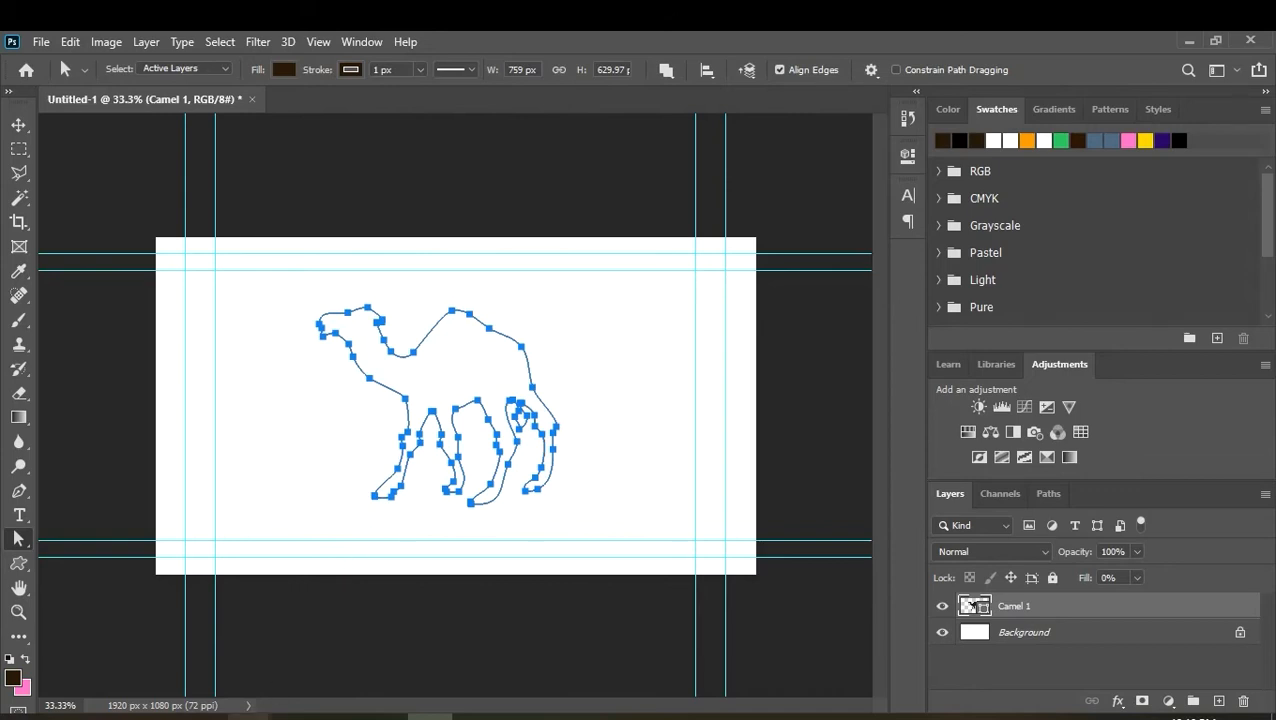
# Switch to Maya and import curve.ai from the july 2021/22-07-2021 folder into the scene
pyautogui.click(336, 652)
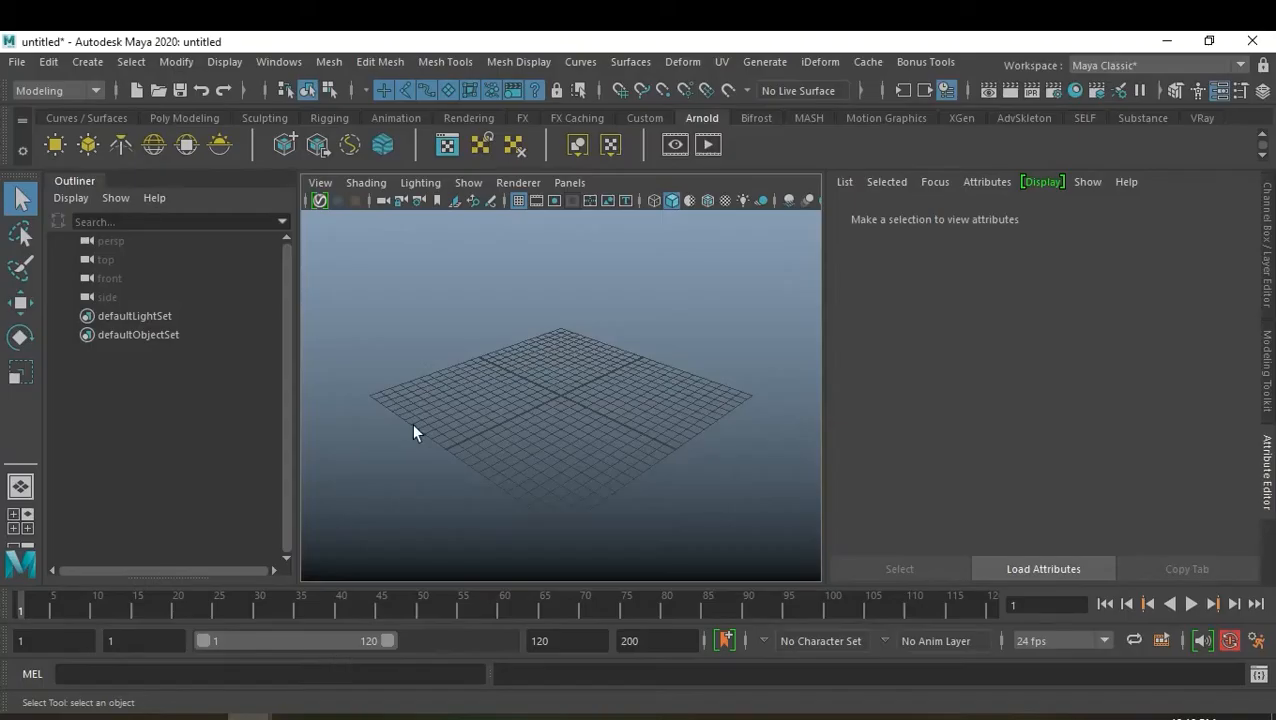
pyautogui.click(18, 64)
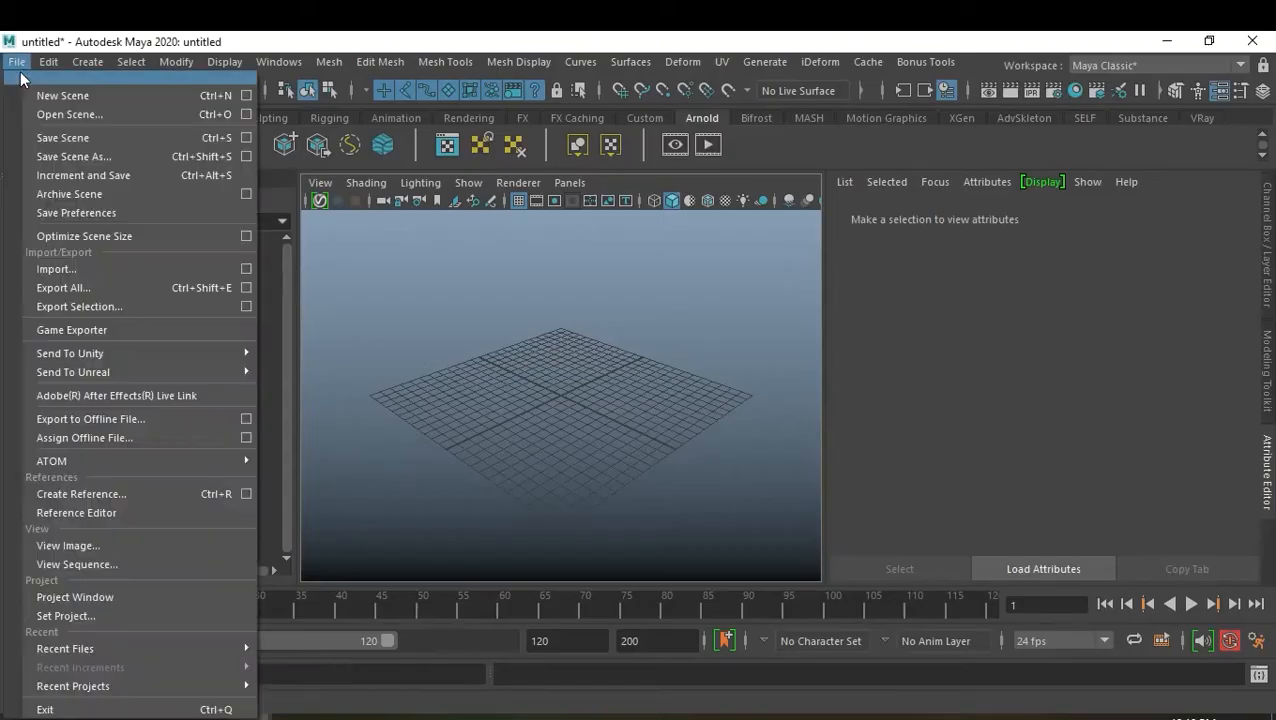
pyautogui.click(104, 270)
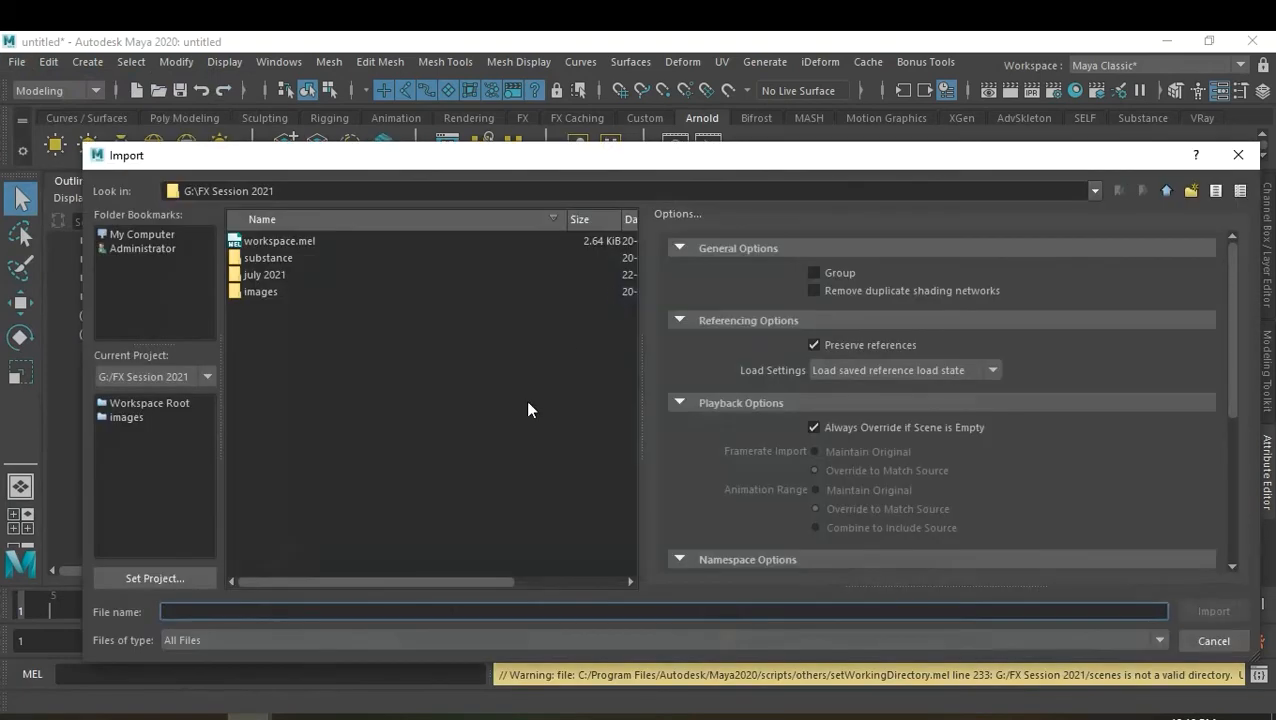
pyautogui.doubleClick(271, 274)
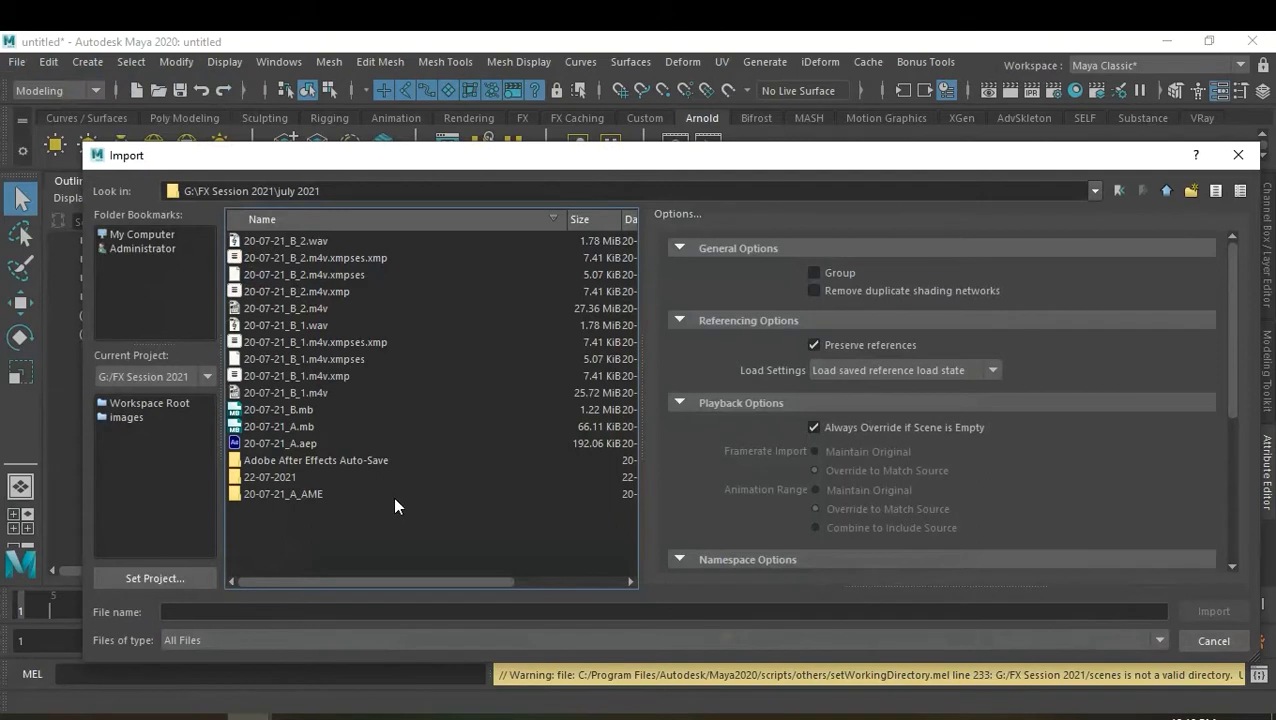
pyautogui.click(267, 476)
pyautogui.doubleClick(286, 474)
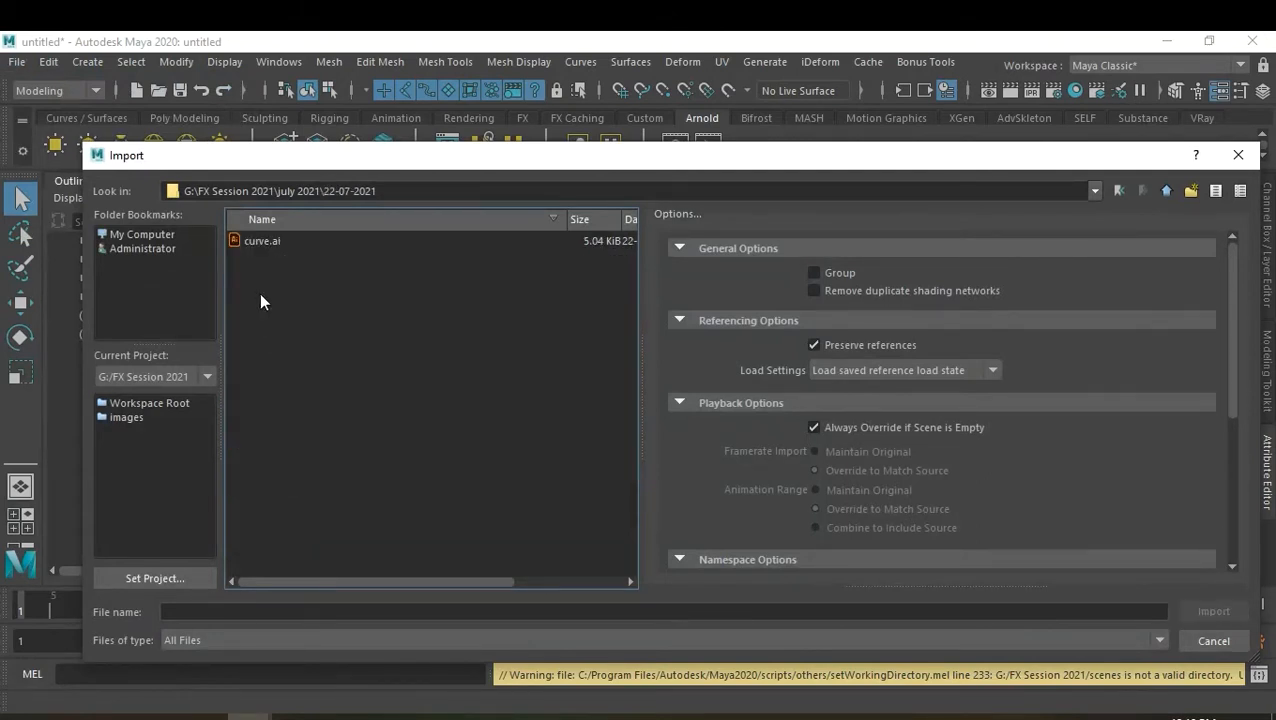
pyautogui.doubleClick(261, 241)
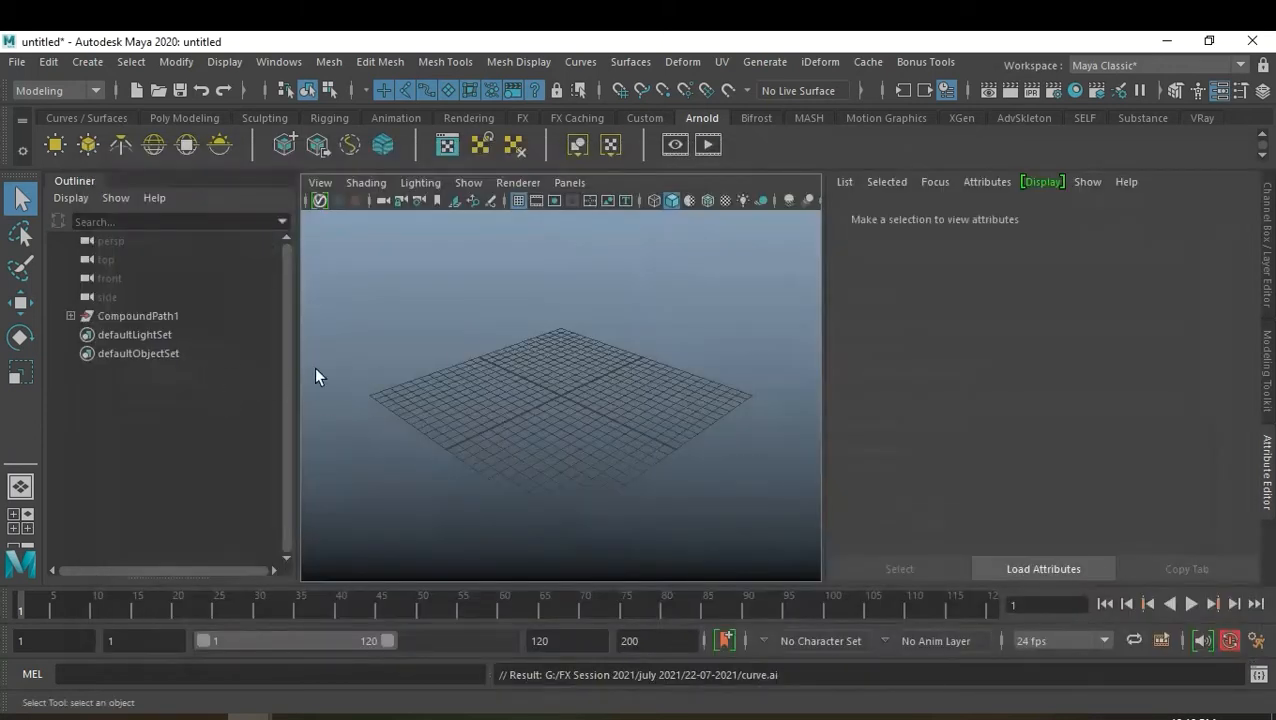
# Expand CompoundPath1, frame its curve1 in the perspective view and inspect the camel outline from different angles
pyautogui.click(71, 315)
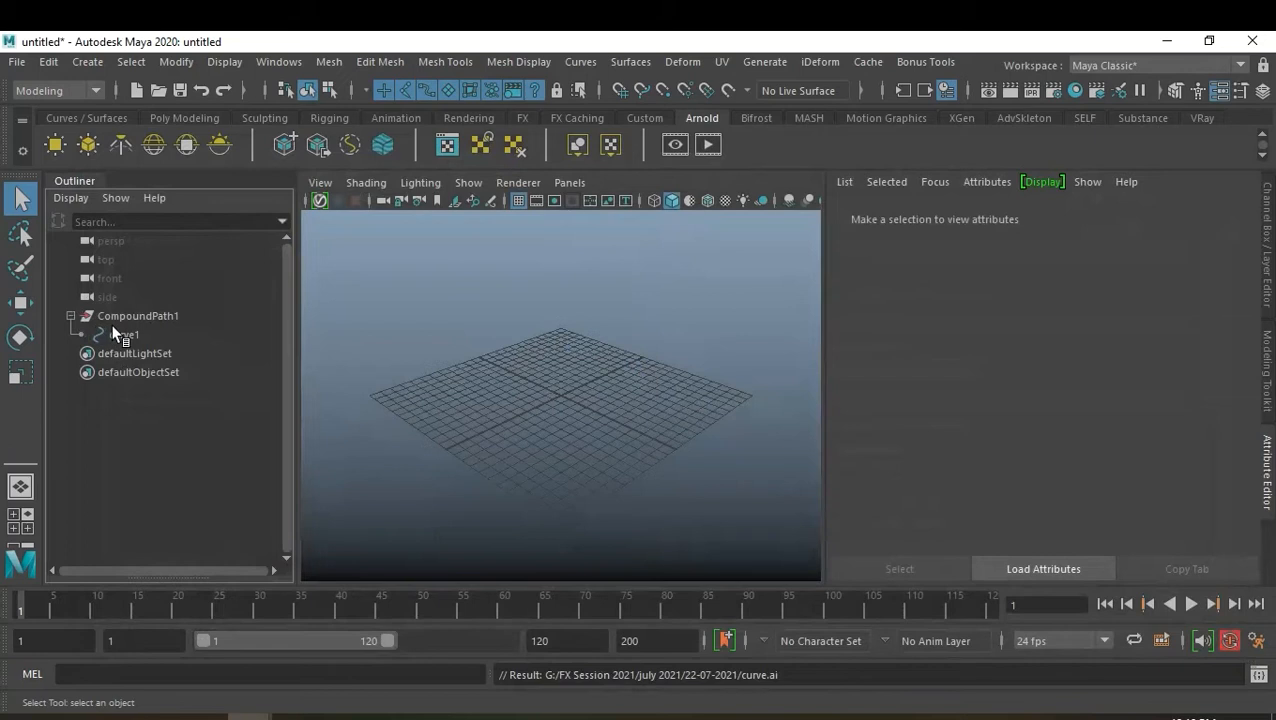
pyautogui.click(113, 337)
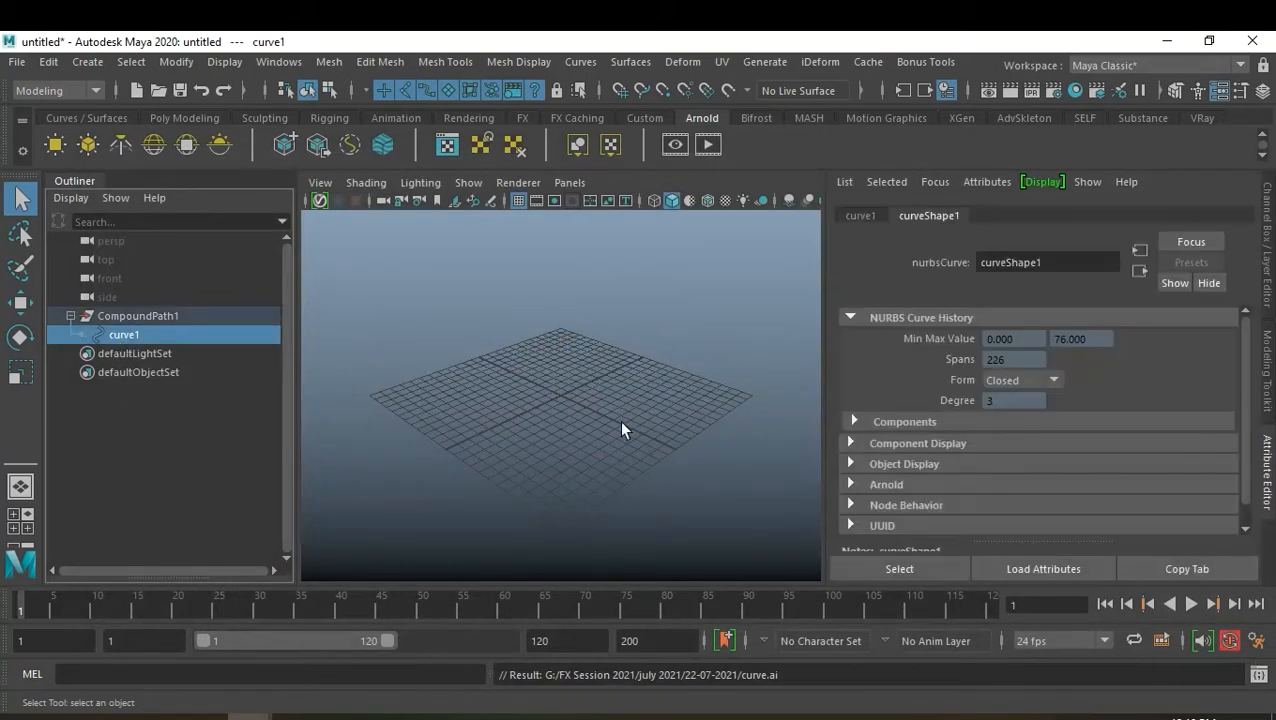
pyautogui.press('f')
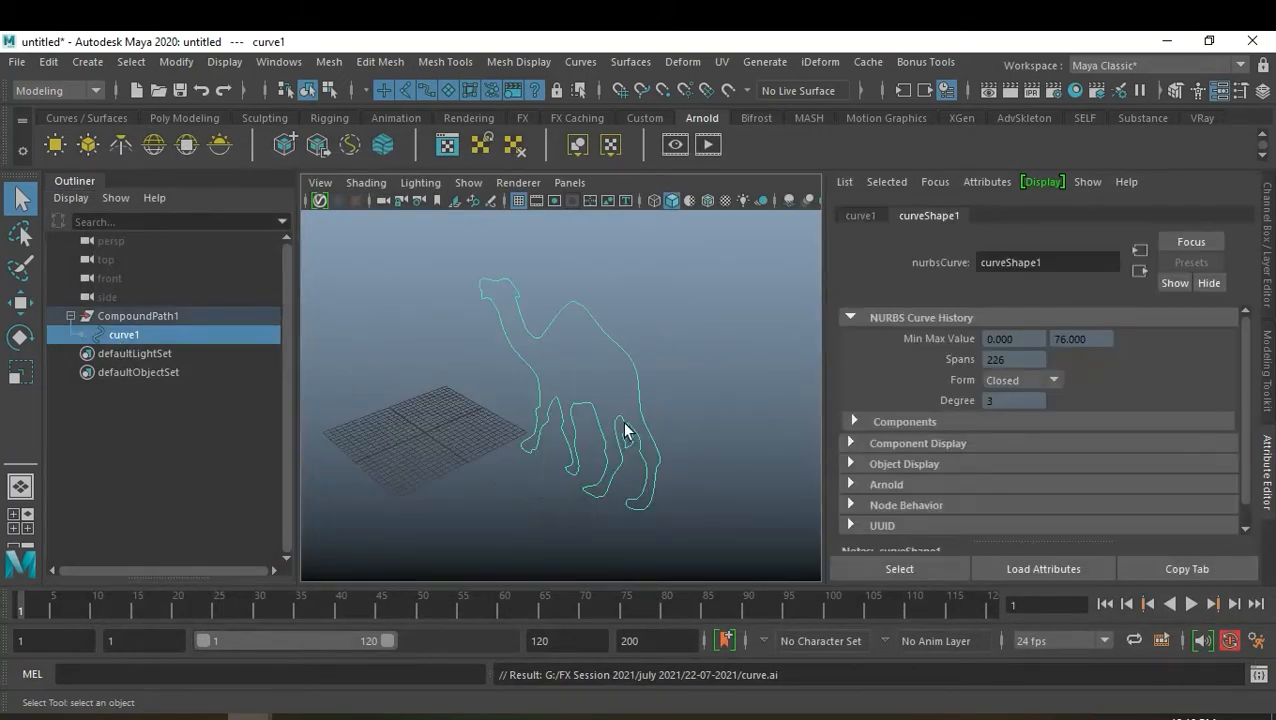
pyautogui.keyDown('alt'); pyautogui.moveTo(565, 462); pyautogui.dragTo(672, 465); pyautogui.keyUp('alt')
pyautogui.click(695, 410)
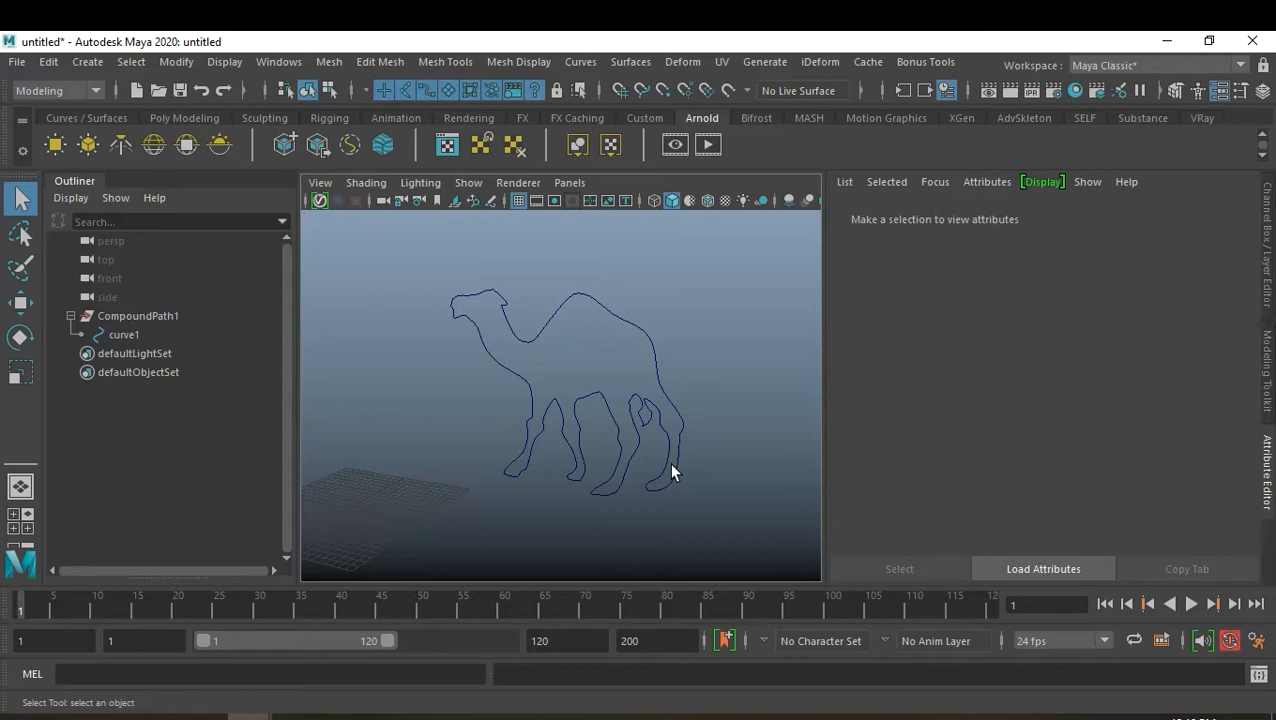
pyautogui.keyDown('alt'); pyautogui.moveTo(675, 418); pyautogui.dragTo(620, 438); pyautogui.keyUp('alt')
pyautogui.keyDown('alt'); pyautogui.moveTo(621, 438); pyautogui.dragTo(680, 445, button='middle'); pyautogui.keyUp('alt')
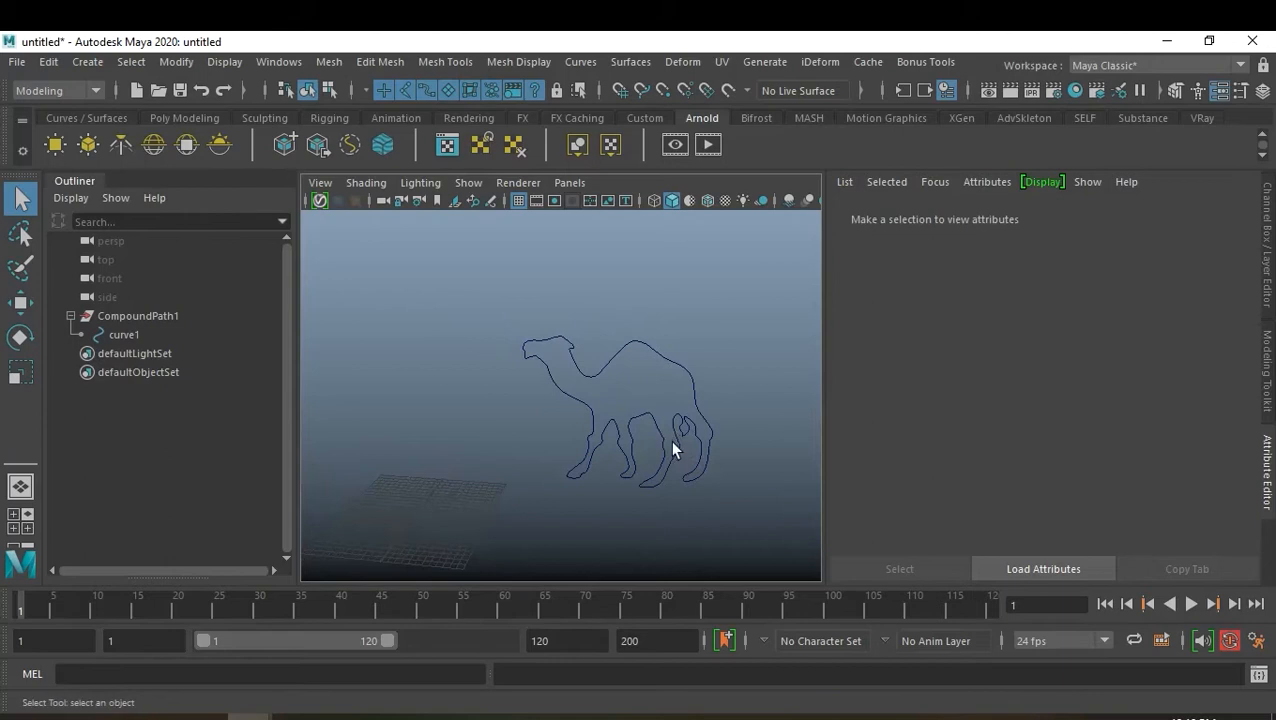
# Check the pivot positions of curve1 and its parent CompoundPath1 with the Move tool, ending with curve1 selected
pyautogui.click(124, 334)
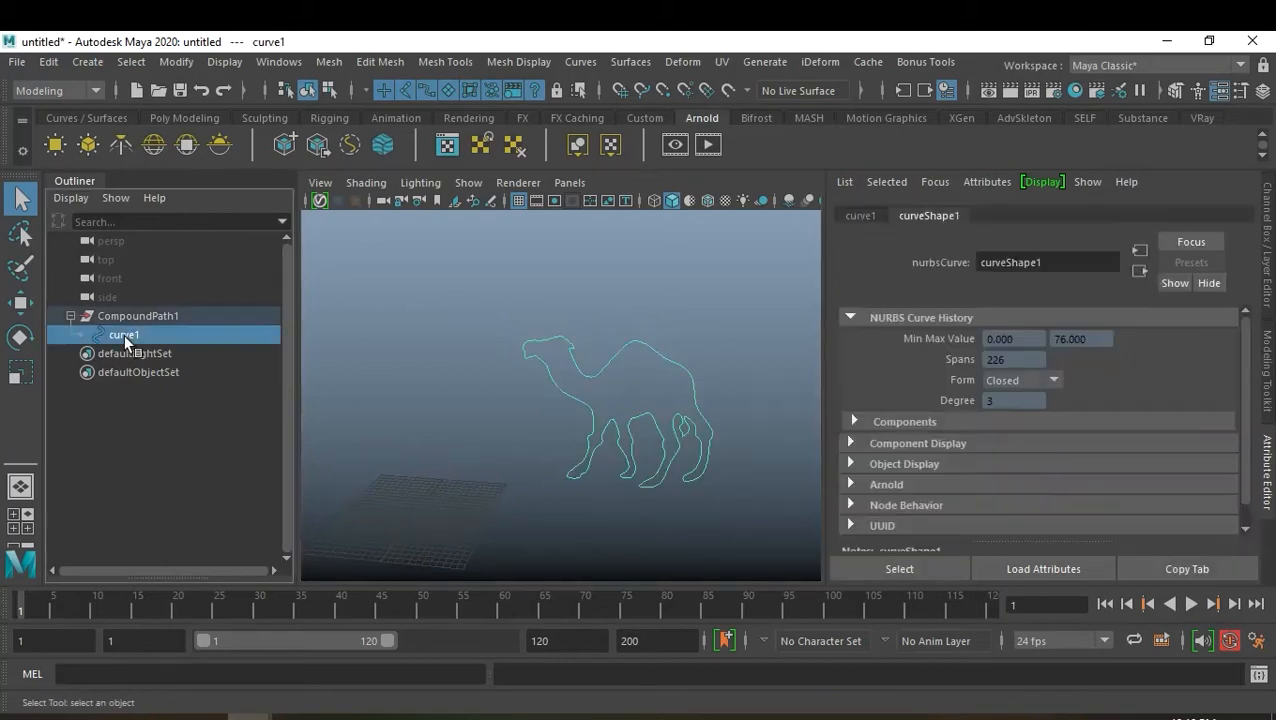
pyautogui.press('w')
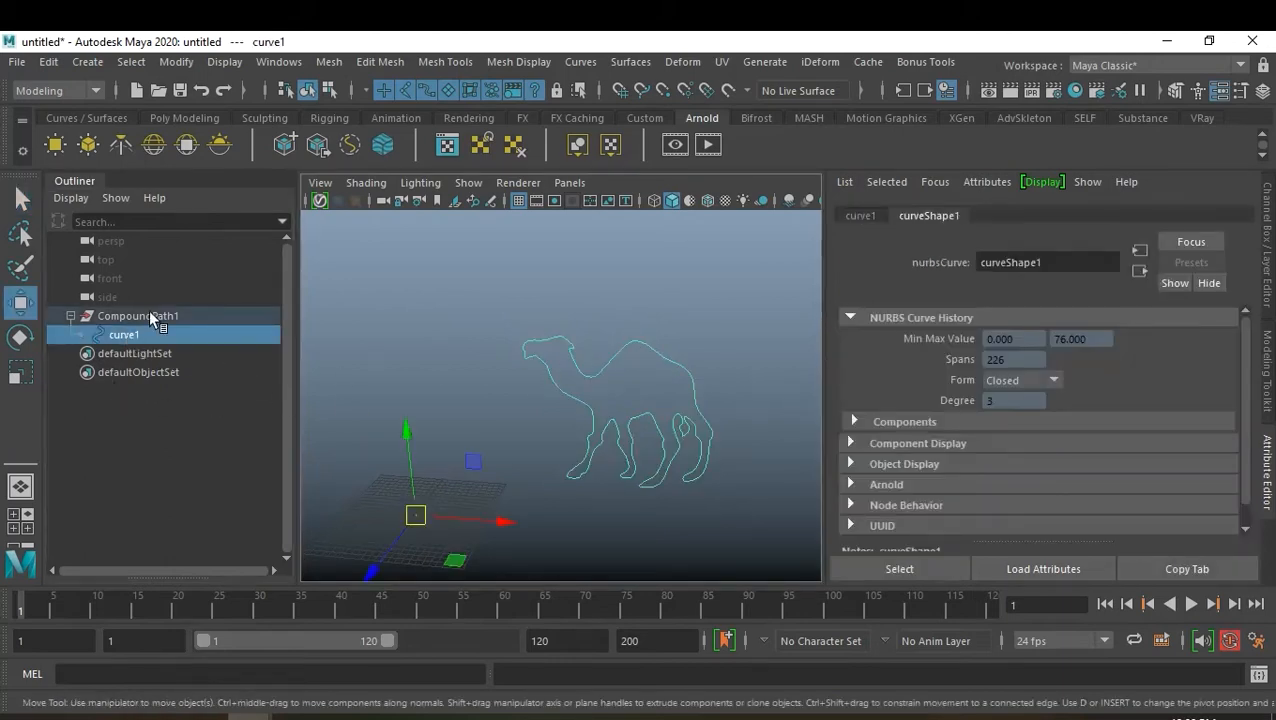
pyautogui.click(150, 314)
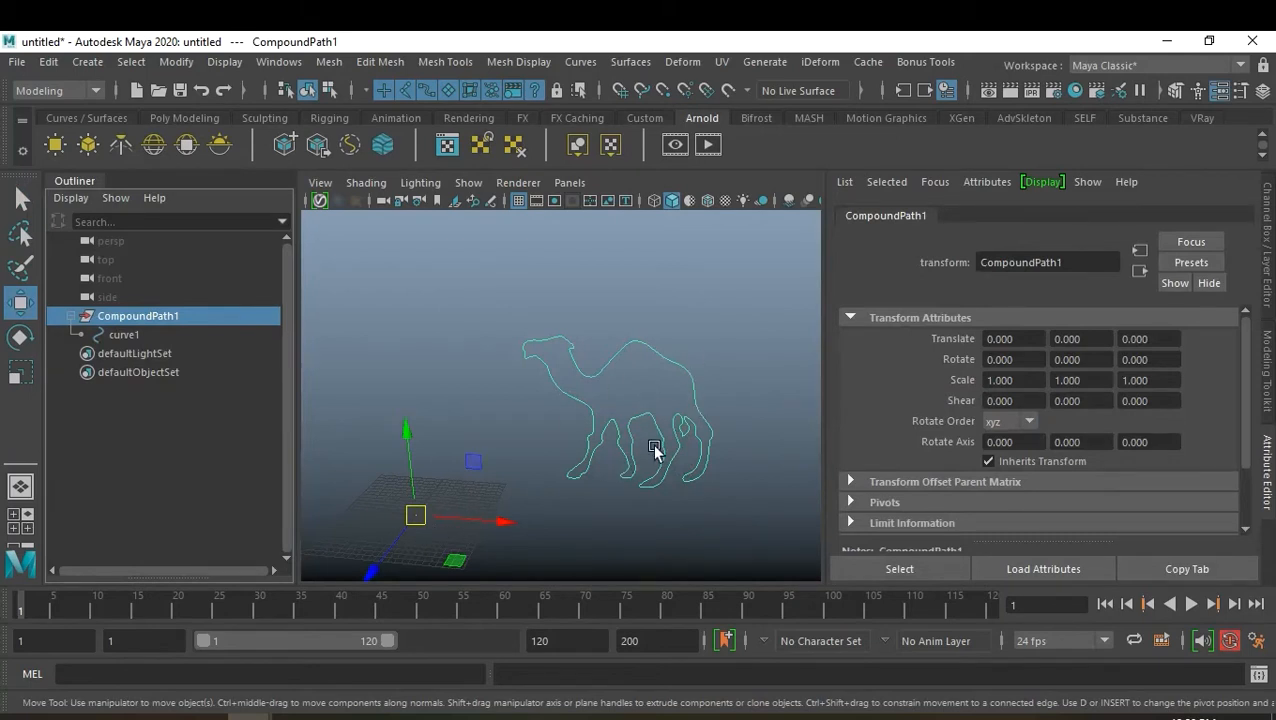
pyautogui.click(123, 338)
pyautogui.click(128, 320)
pyautogui.click(126, 336)
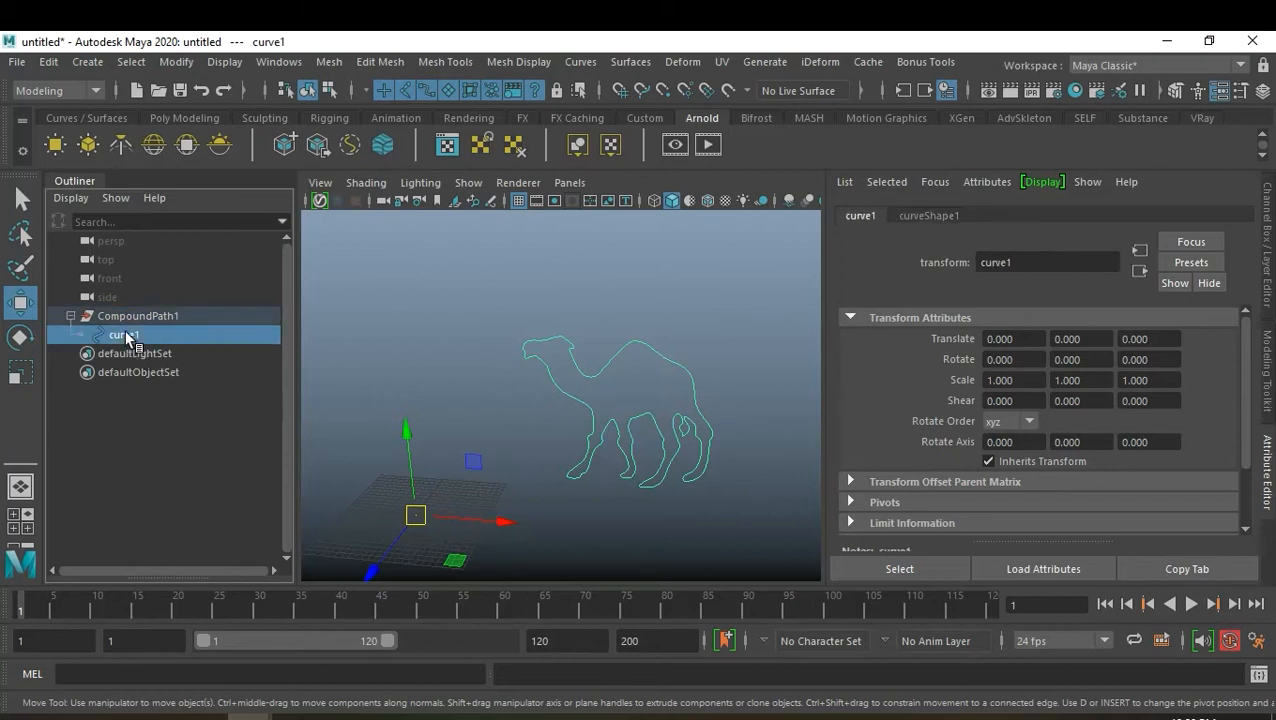
# Unparent curve1 from CompoundPath1 and delete the leftover CompoundPath1 group
pyautogui.hotkey('shift', 'p')
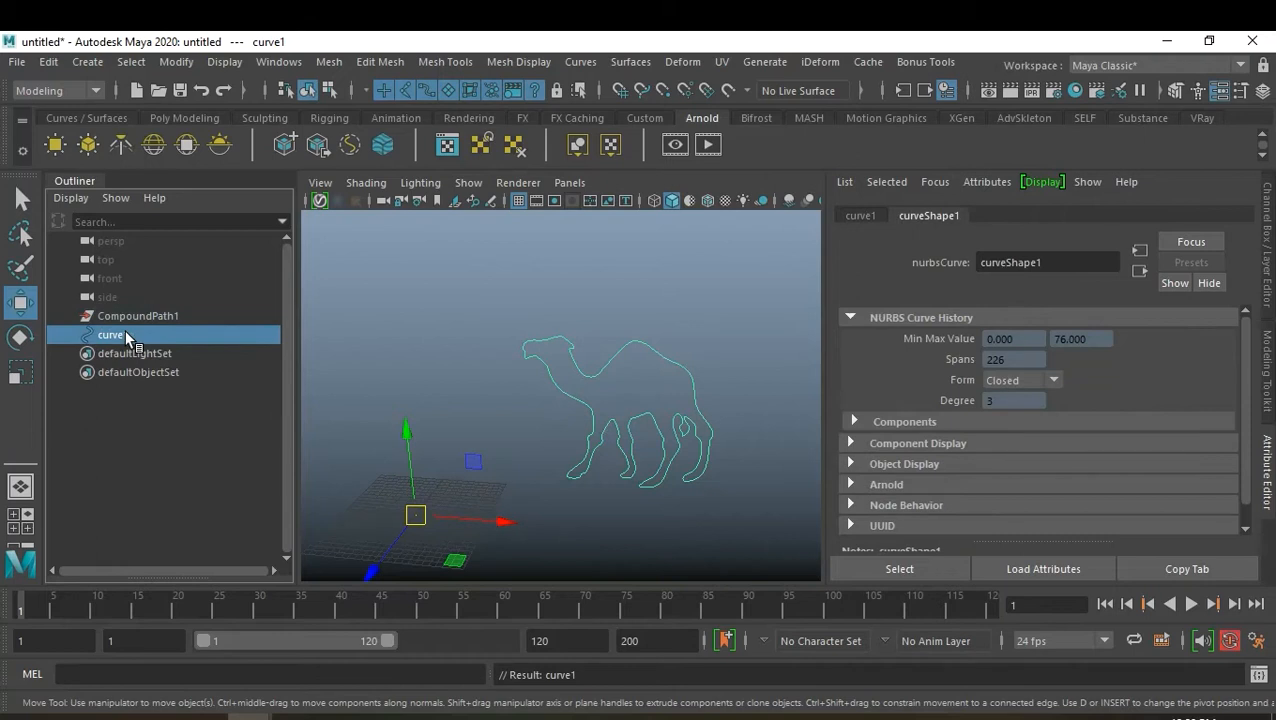
pyautogui.click(160, 318)
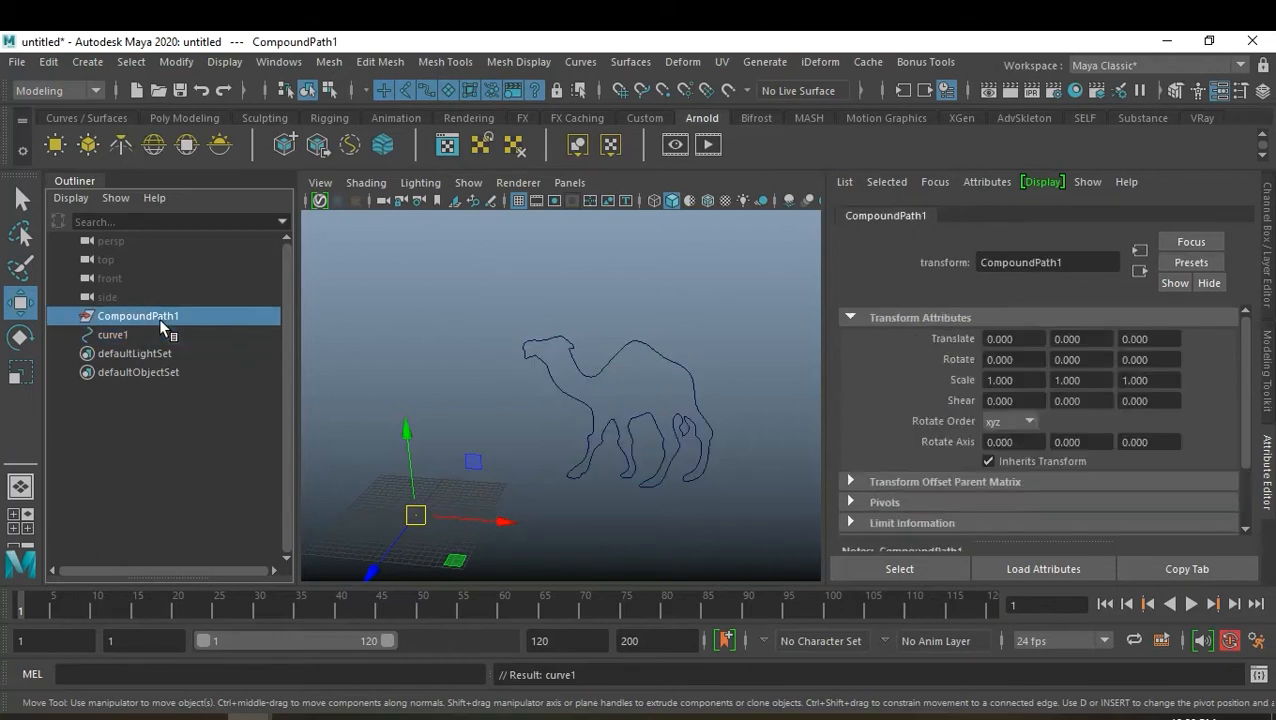
pyautogui.press('Delete')
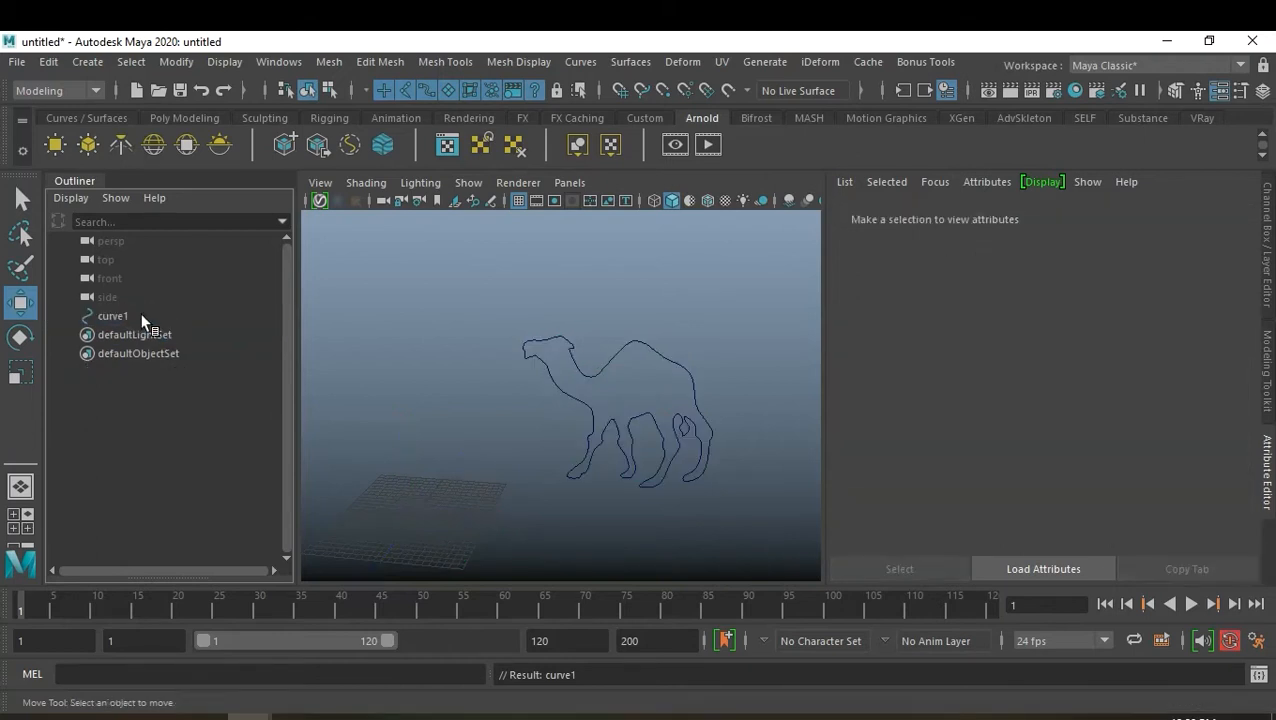
# Center the pivot of curve1 and nudge the camel outline slightly in the perspective view
pyautogui.click(135, 313)
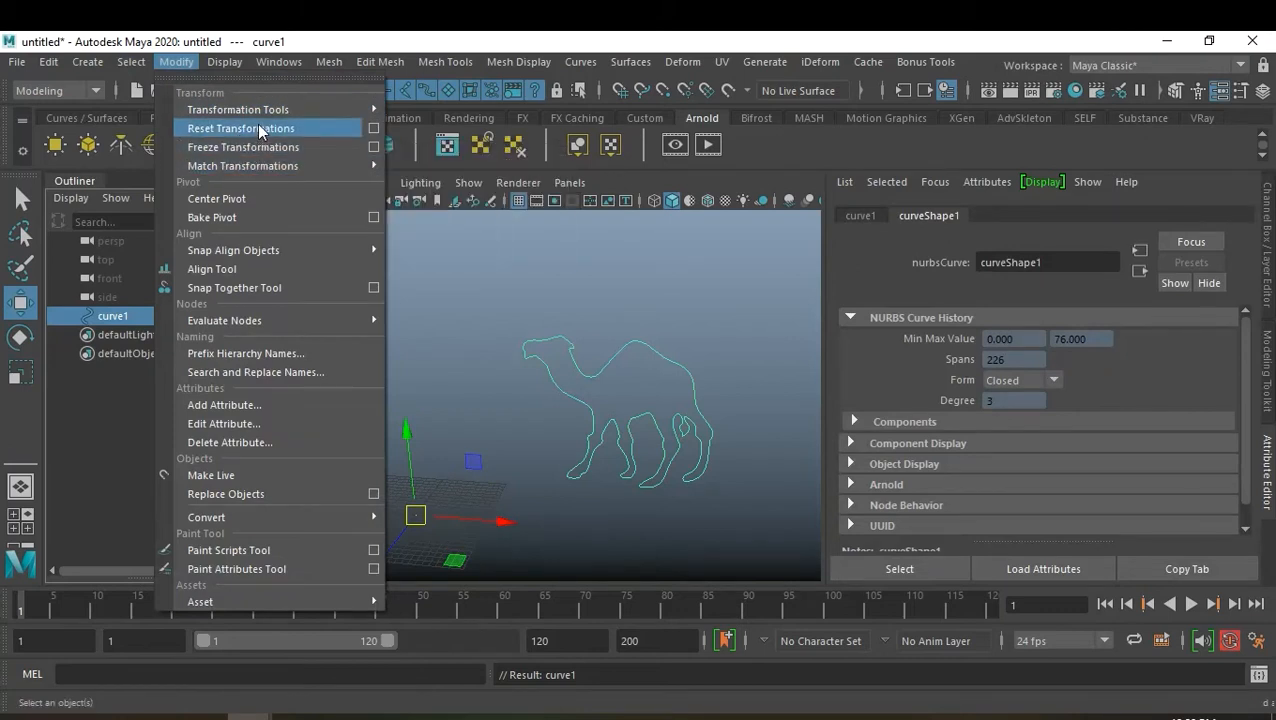
pyautogui.click(251, 201)
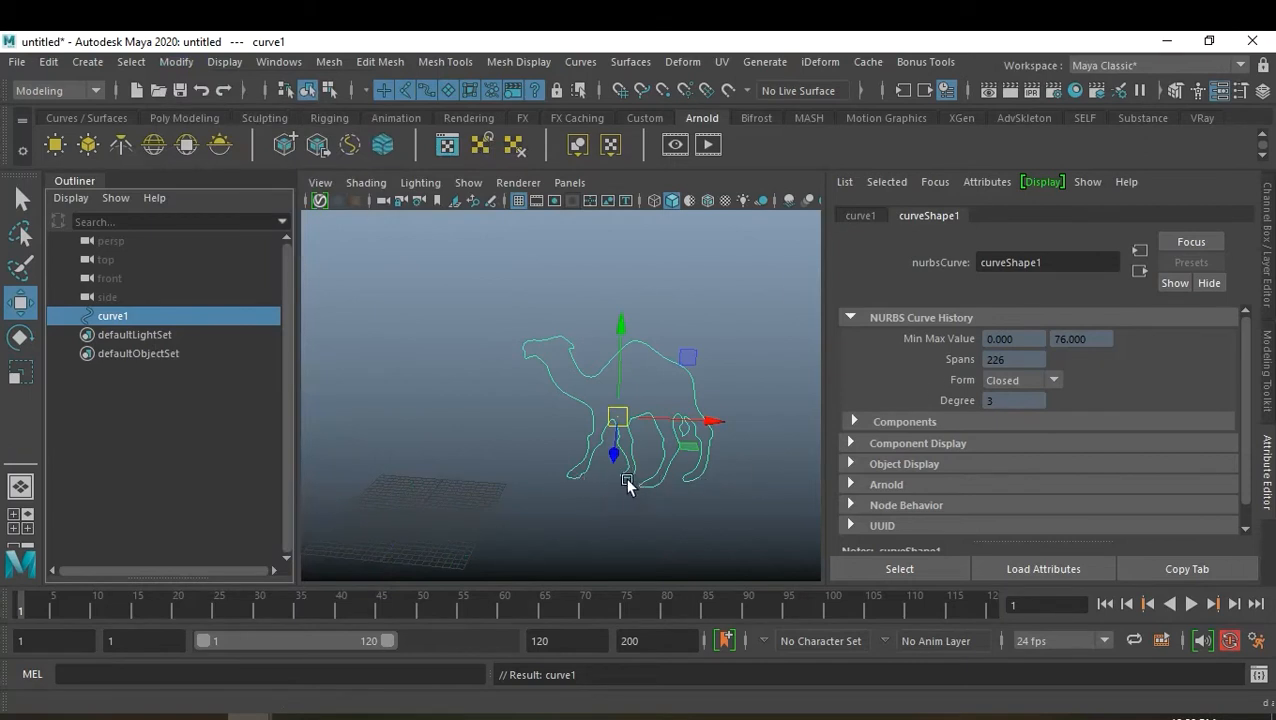
pyautogui.moveTo(618, 419)
pyautogui.mouseDown()
pyautogui.moveTo(625, 475)
pyautogui.moveTo(607, 408)
pyautogui.mouseUp()
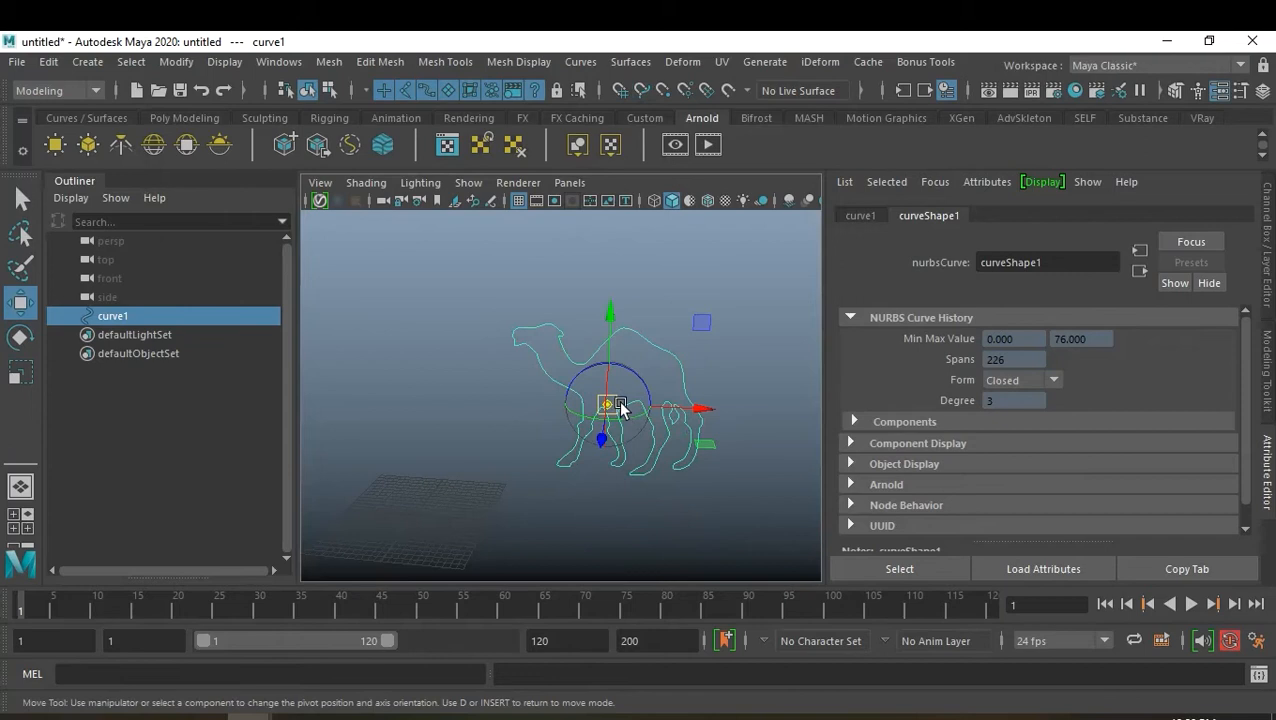
# Snap the pivot of curve1 to the curve point at the bottom of the camel's inner front foot
pyautogui.press('d')
pyautogui.press('v')
pyautogui.moveTo(610, 408); pyautogui.dragTo(607, 489)
pyautogui.press('d')
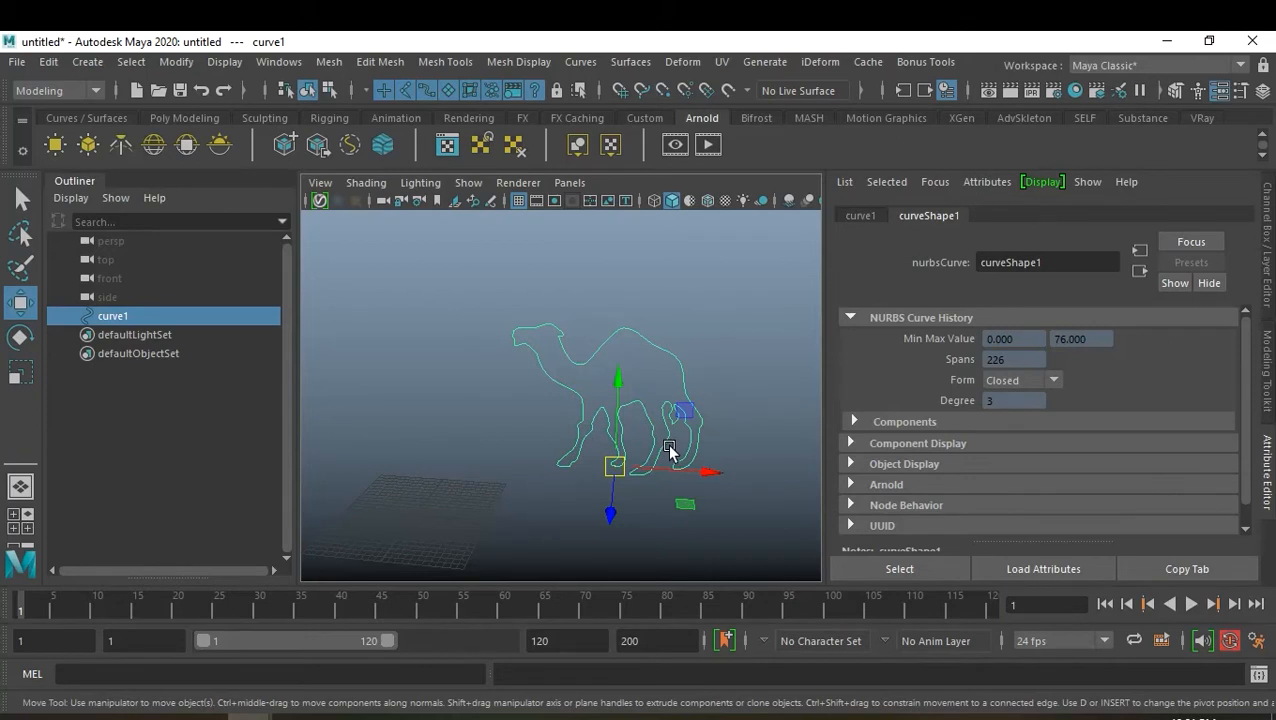
# Move curve1 onto the ground grid by its foot pivot, snapping it close to the grid's center
pyautogui.moveTo(617, 465); pyautogui.dragTo(422, 512)
pyautogui.scroll(3, 624, 515)
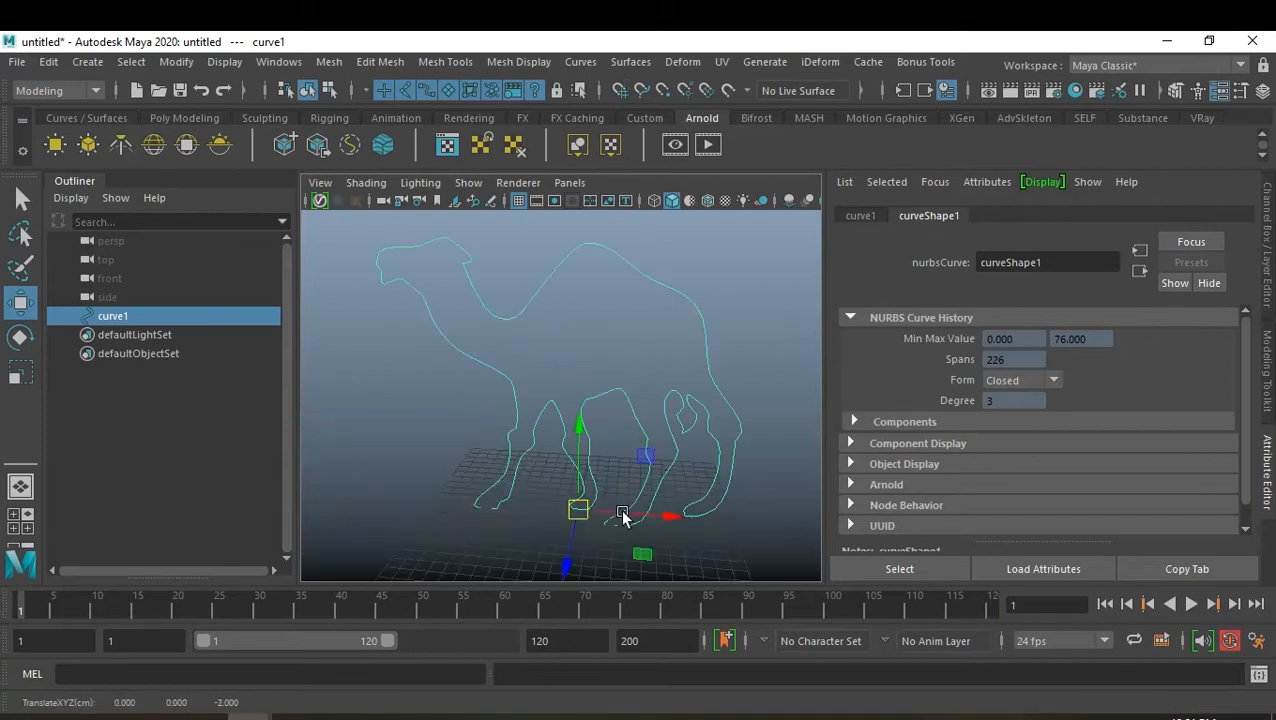
pyautogui.keyDown('alt'); pyautogui.moveTo(698, 561); pyautogui.dragTo(558, 568); pyautogui.keyUp('alt')
pyautogui.scroll(5, 670, 509)
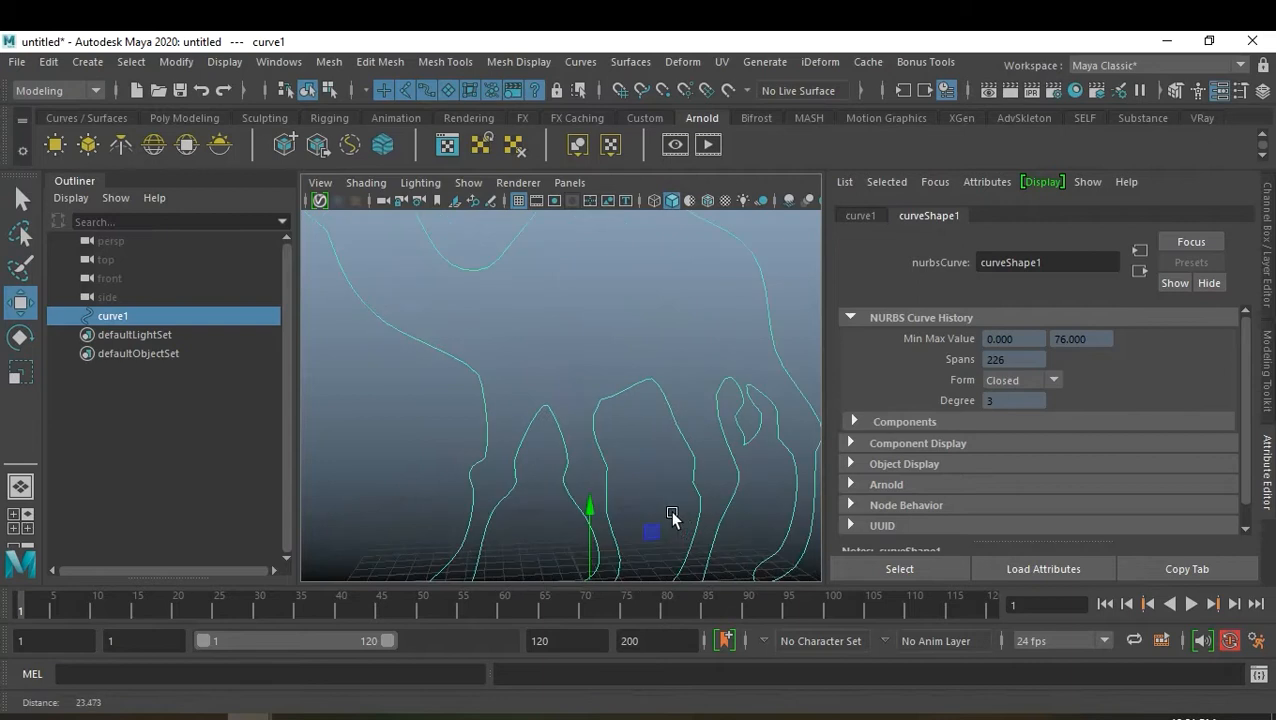
pyautogui.press('super')
pyautogui.write('f')
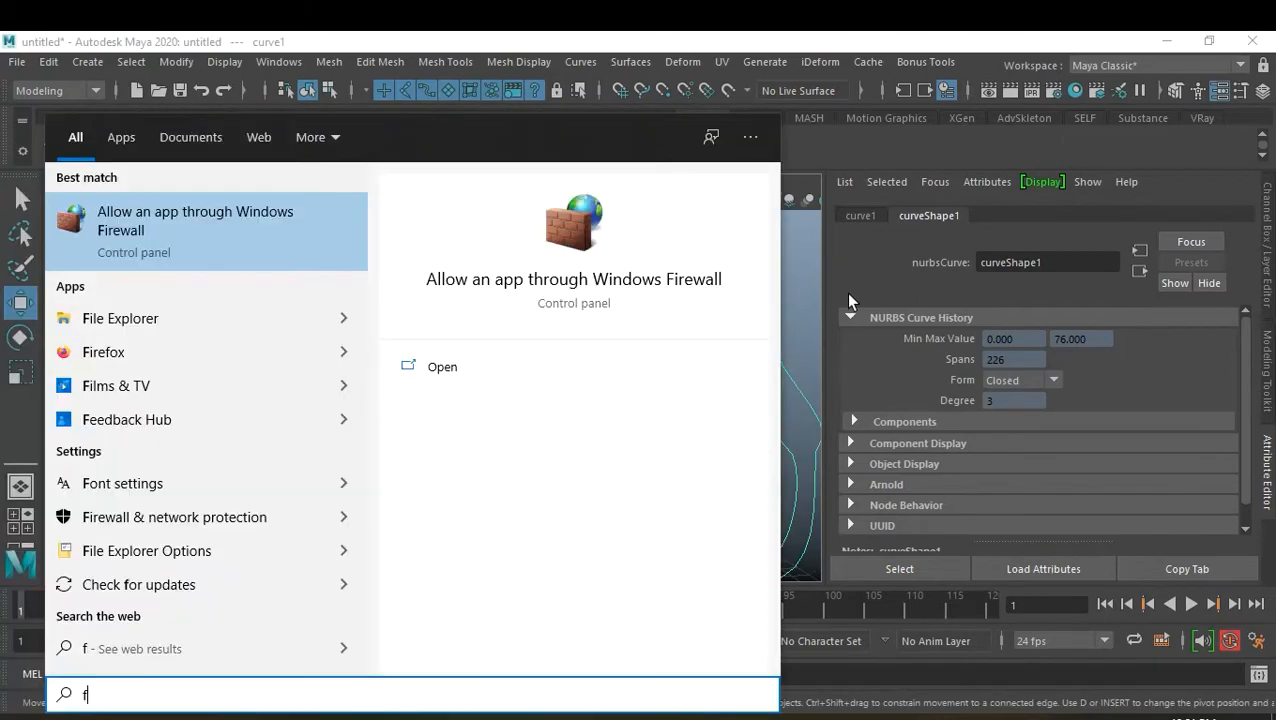
pyautogui.press('BackSpace')
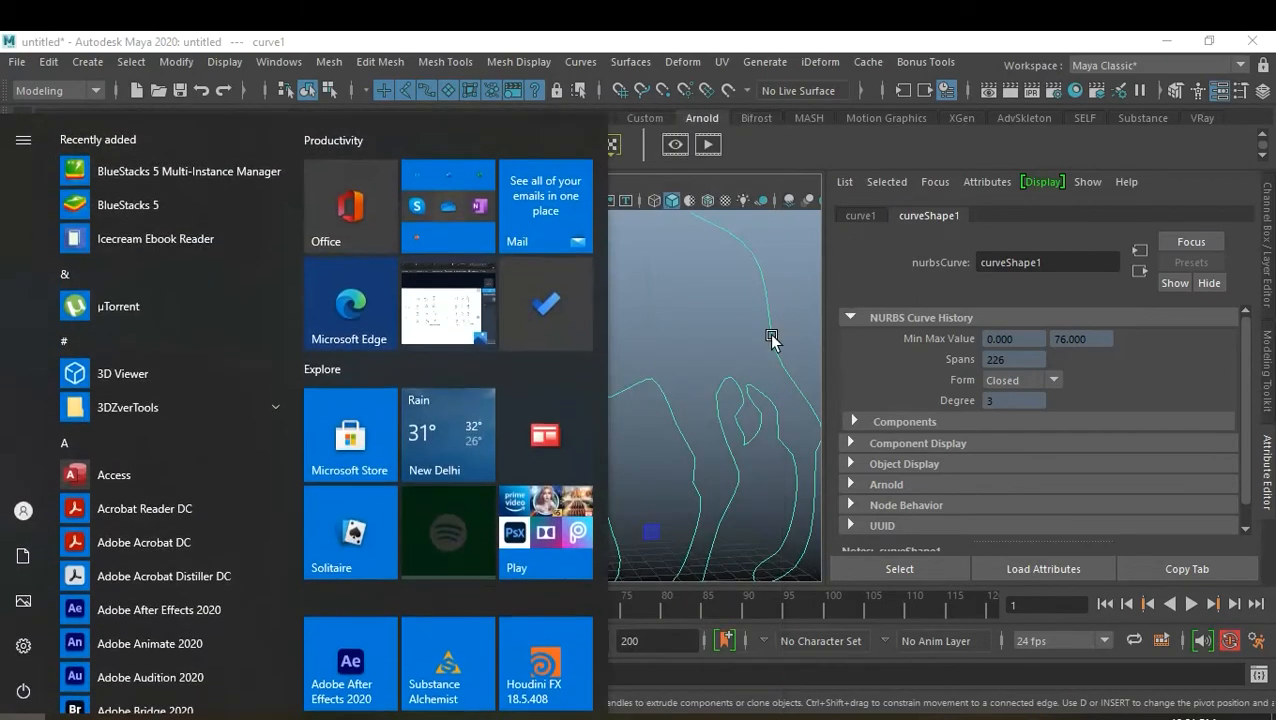
pyautogui.press('Escape')
# Snap the foot pivot of curve1 to the grid's center, then deselect the curve and check its placement
pyautogui.scroll(-5, 704, 370)
pyautogui.keyDown('alt'); pyautogui.moveTo(610, 383); pyautogui.dragTo(553, 487); pyautogui.keyUp('alt')
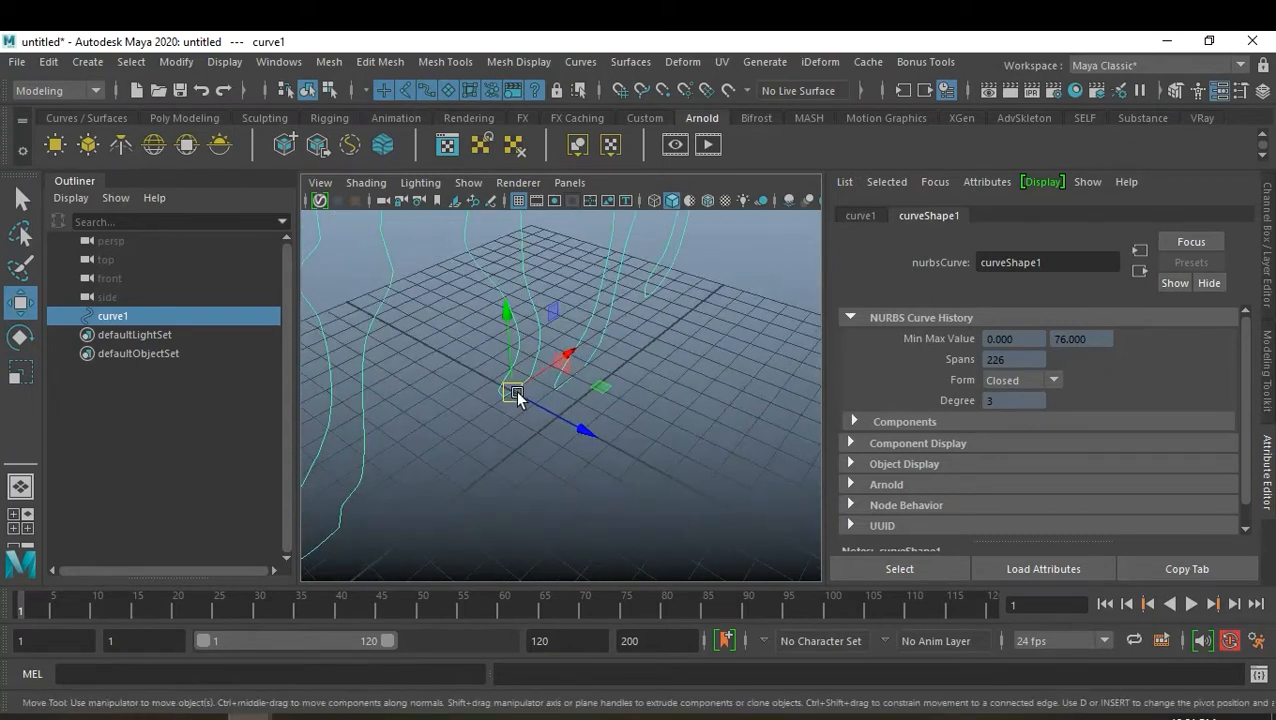
pyautogui.moveTo(513, 392); pyautogui.dragTo(558, 425)
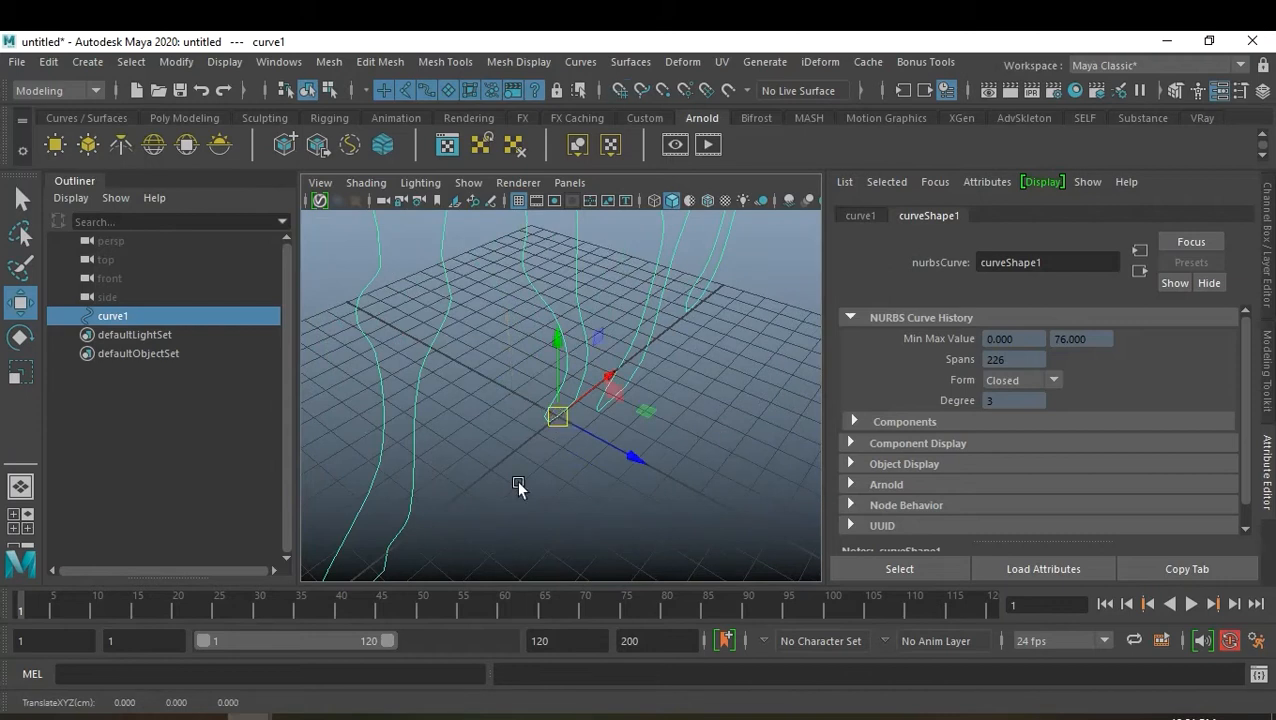
pyautogui.press('f')
pyautogui.click(707, 520)
pyautogui.keyDown('alt'); pyautogui.moveTo(707, 520); pyautogui.dragTo(557, 478); pyautogui.keyUp('alt')
pyautogui.keyDown('alt'); pyautogui.moveTo(557, 473); pyautogui.dragTo(560, 488, button='right'); pyautogui.keyUp('alt')
pyautogui.moveTo(560, 488)
pyautogui.keyDown('alt'); pyautogui.mouseDown(button='middle')
pyautogui.moveTo(558, 443)
pyautogui.moveTo(562, 475)
pyautogui.mouseUp(button='middle'); pyautogui.keyUp('alt')
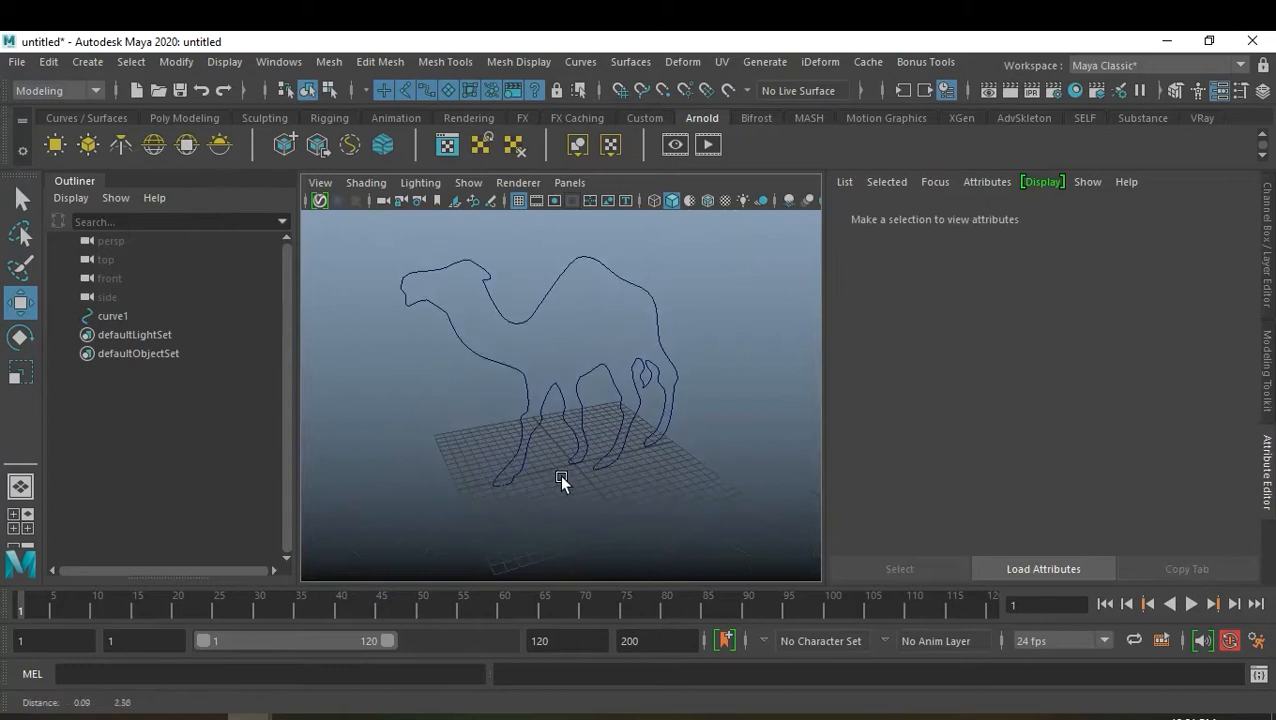
pyautogui.press('super')
pyautogui.press('super')
# Create a planar surface from curve1 with cubic degree, polygon output, quads and the Count tessellation method at 1000
pyautogui.click(616, 274)
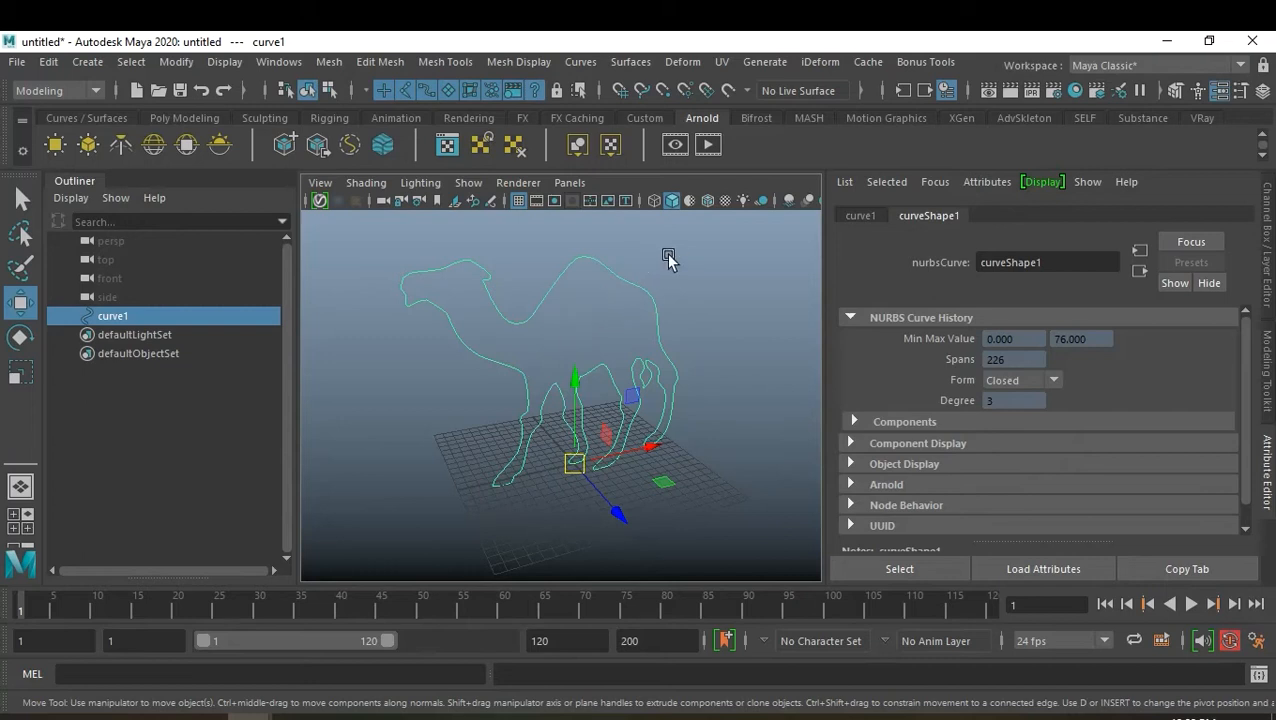
pyautogui.click(630, 63)
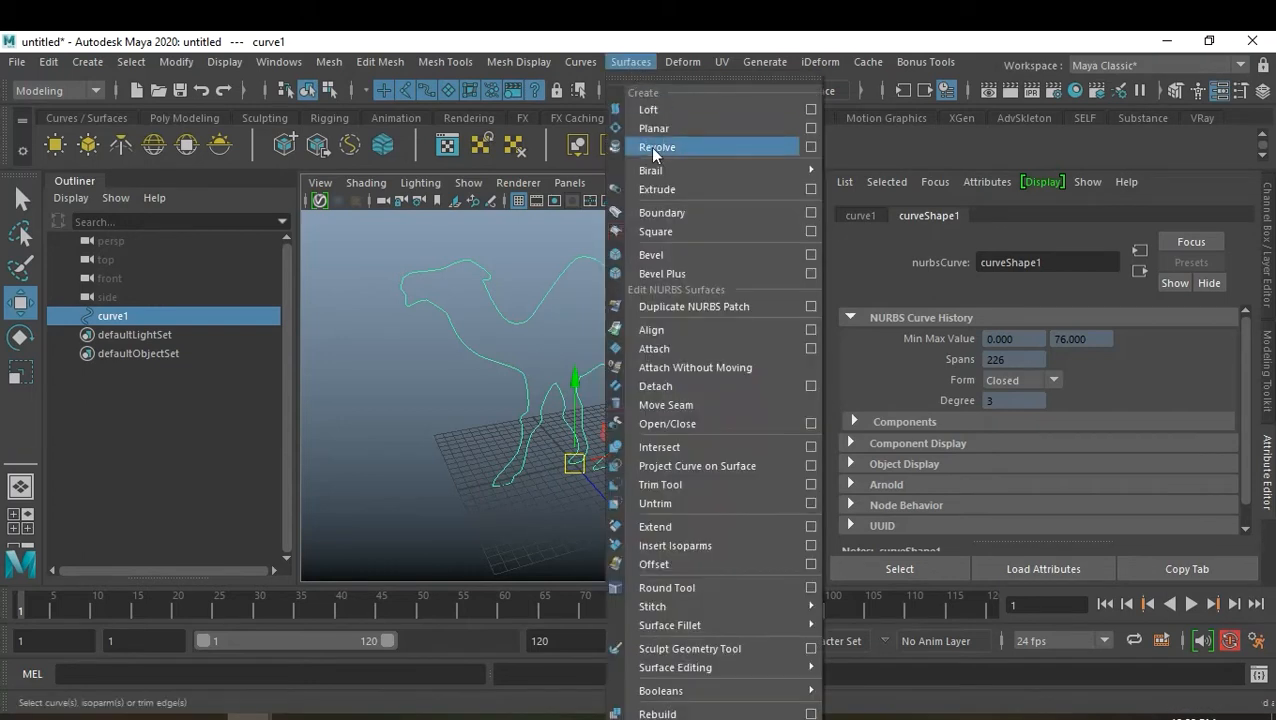
pyautogui.click(810, 137)
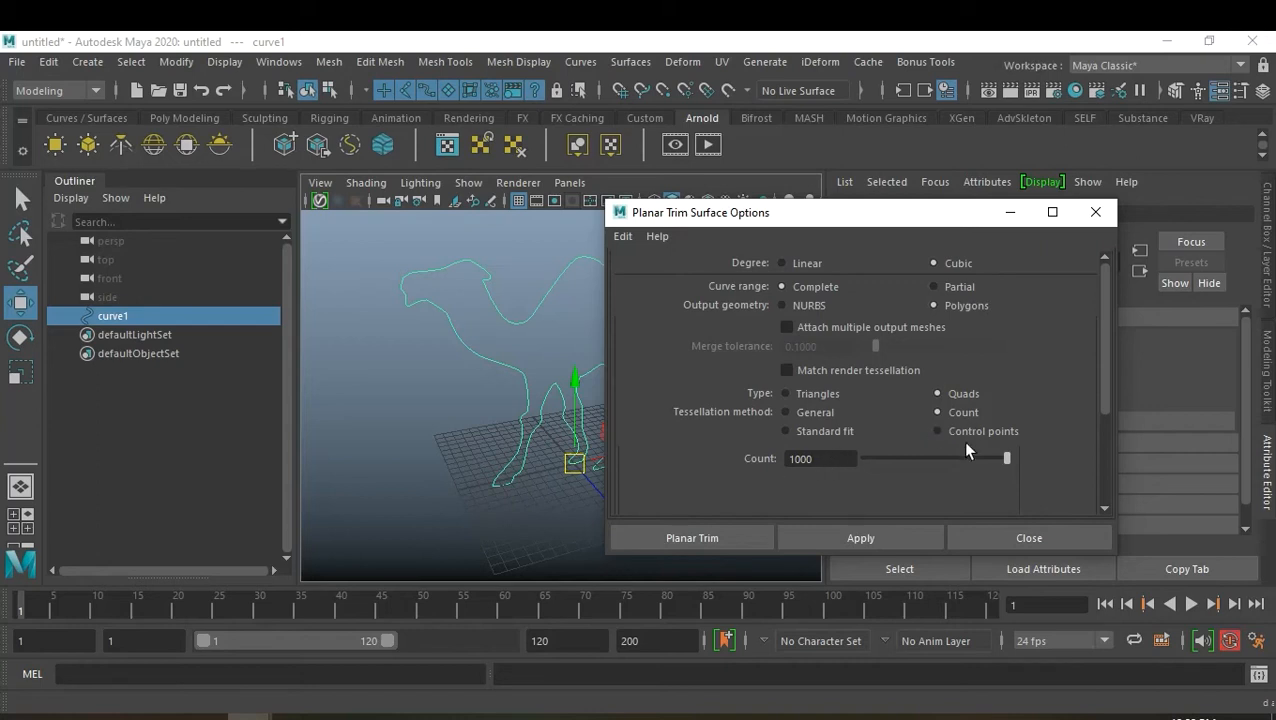
pyautogui.click(733, 537)
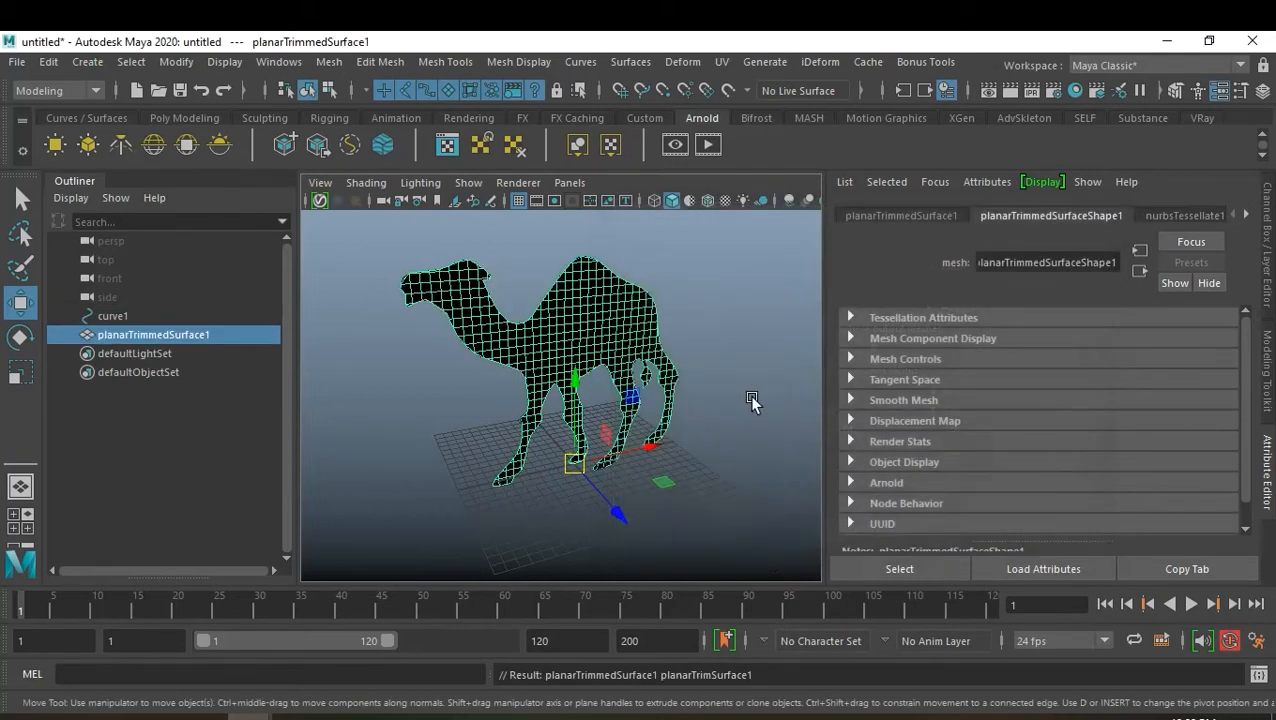
# Show the View Axis and Camera Names in the viewport's heads-up display
pyautogui.click(222, 63)
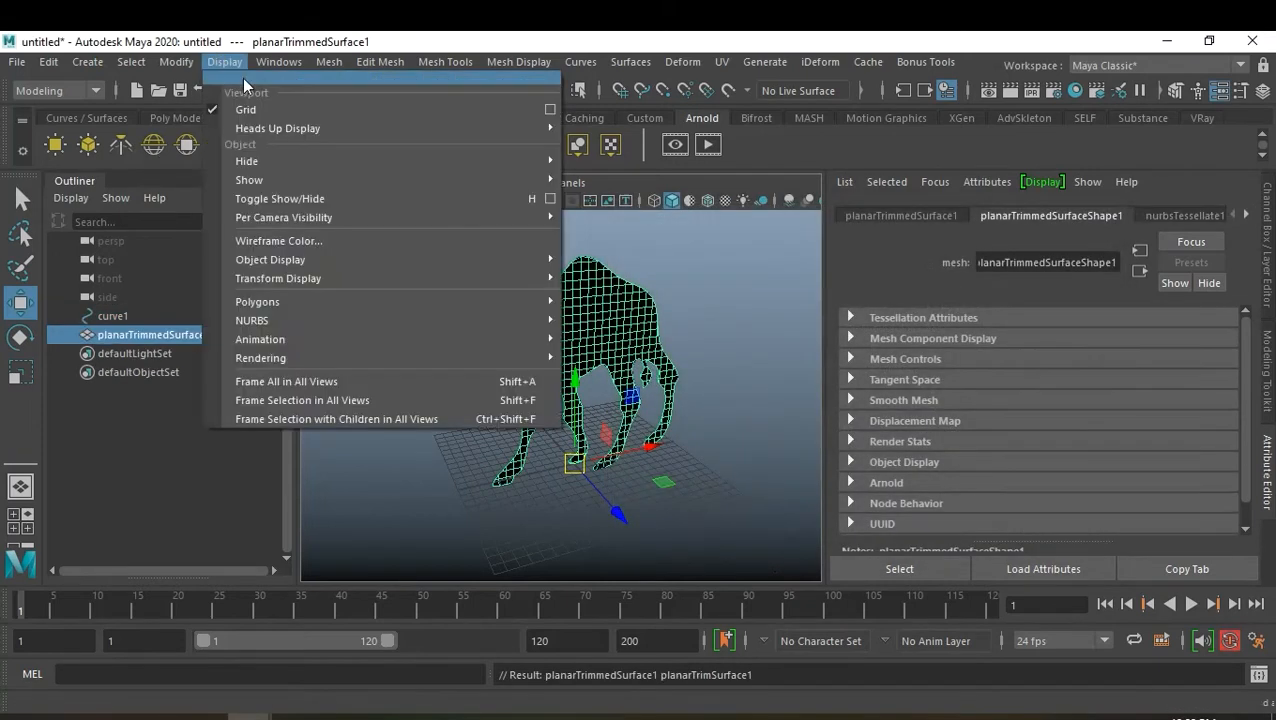
pyautogui.moveTo(331, 128)
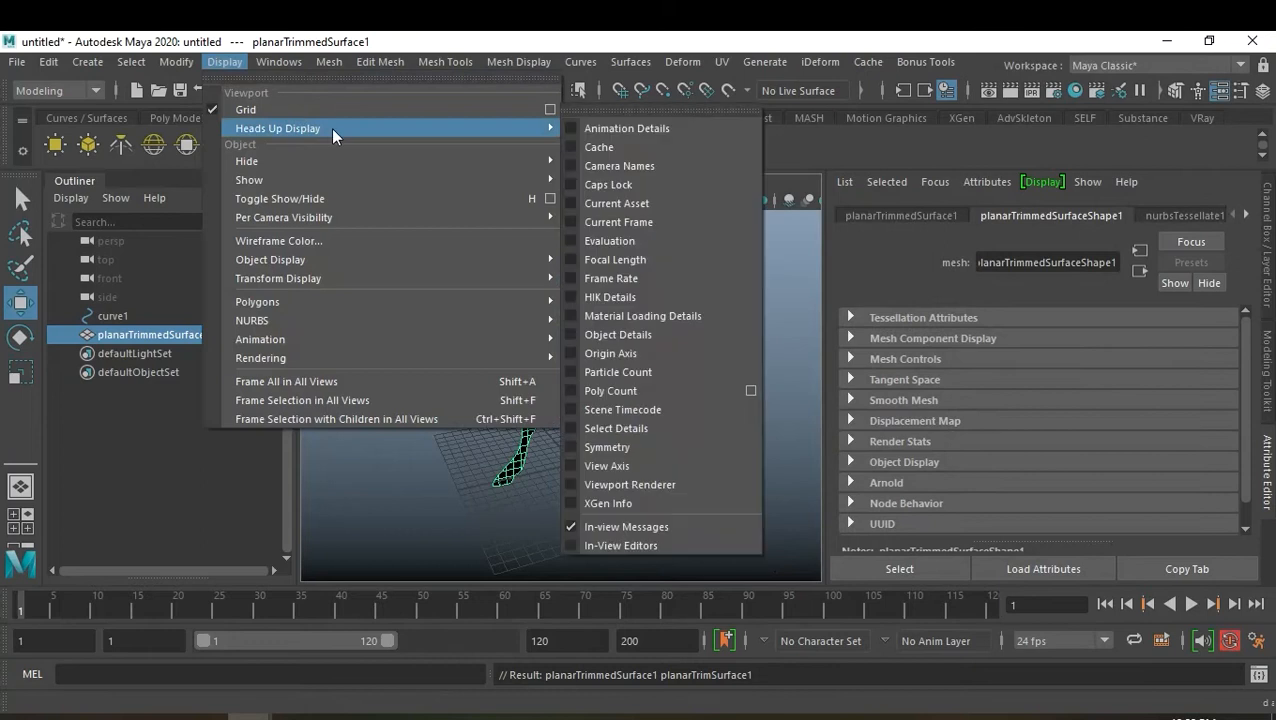
pyautogui.click(643, 465)
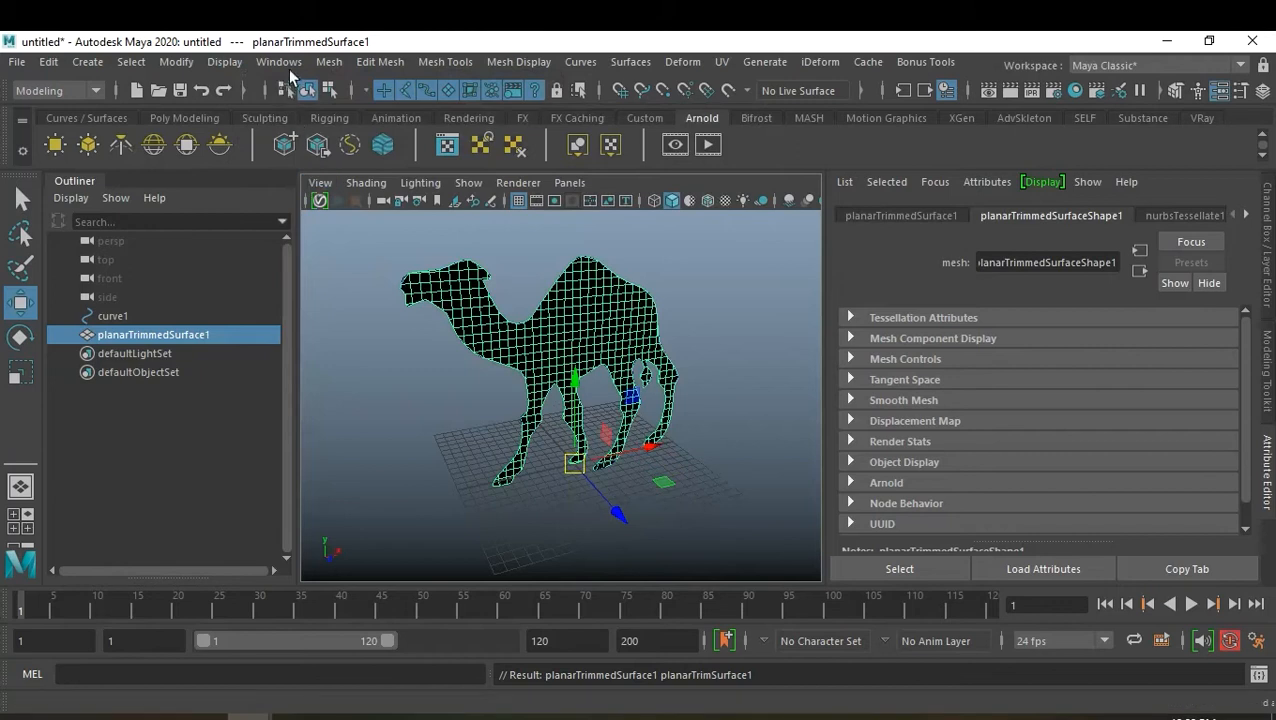
pyautogui.click(224, 62)
pyautogui.moveTo(298, 128)
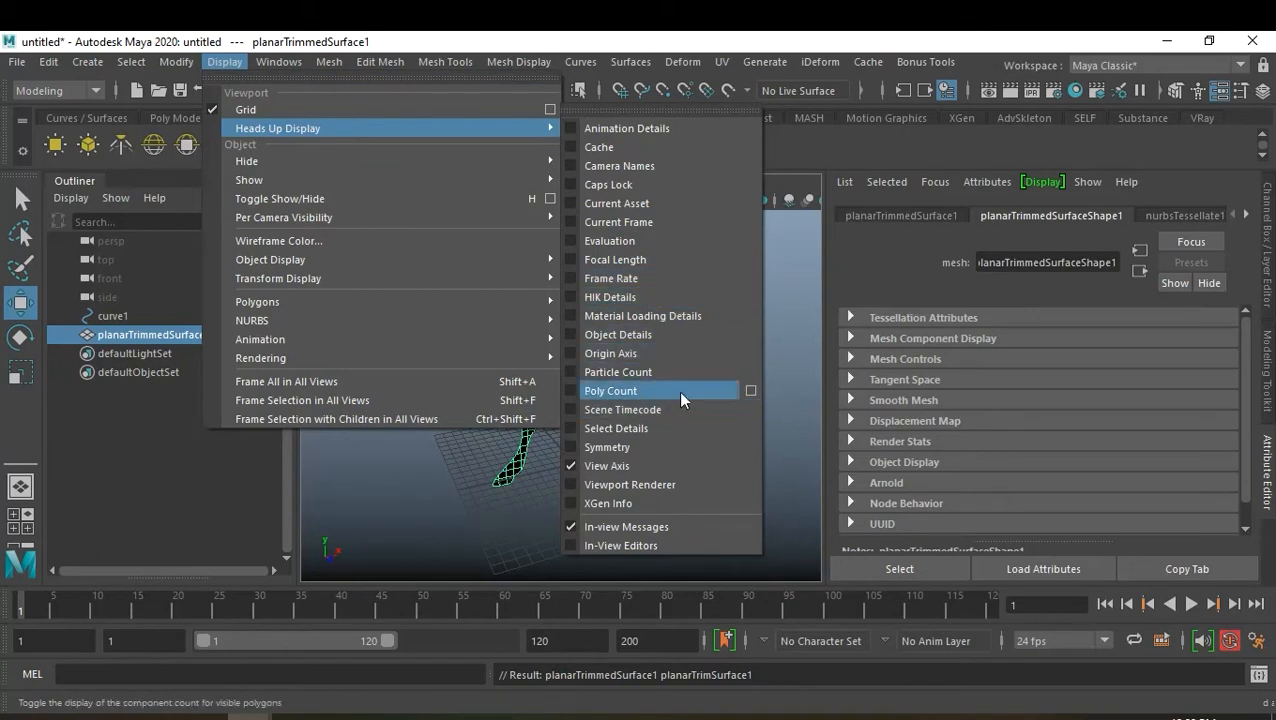
pyautogui.click(574, 166)
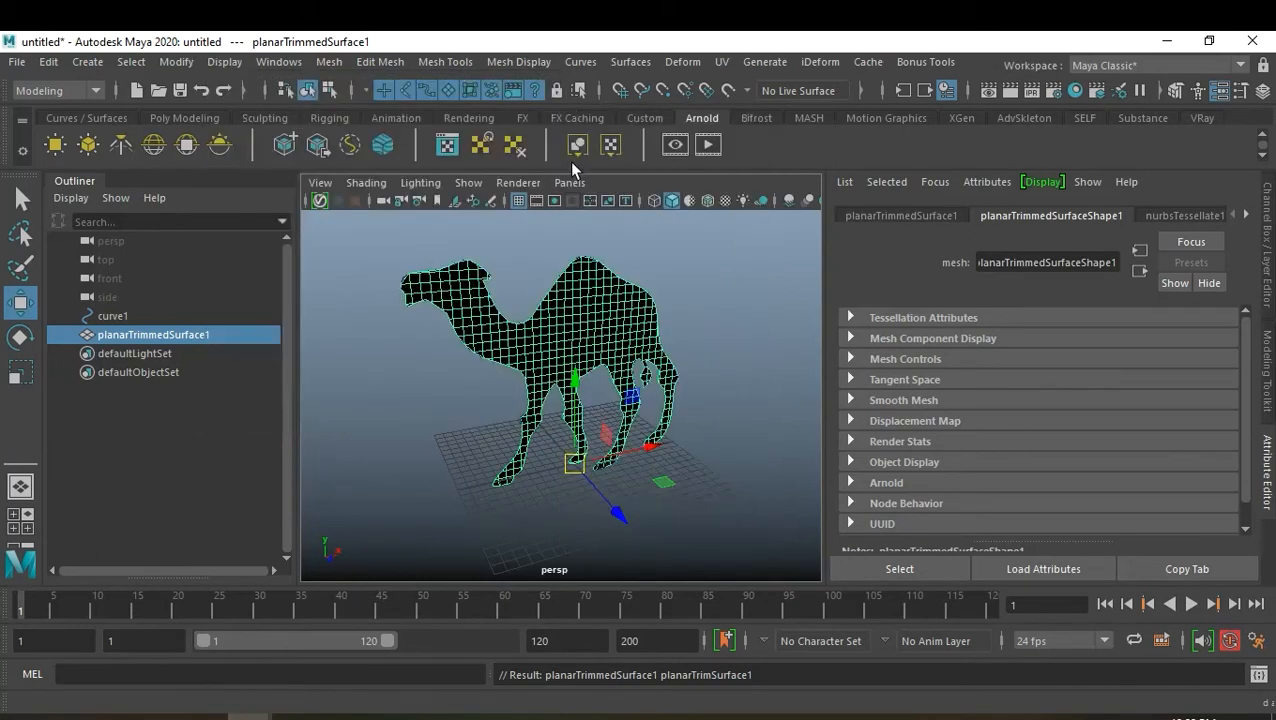
# Reverse the normals of planarTrimmedSurface1, then deselect it and check the camel's shading from another angle
pyautogui.click(691, 517)
pyautogui.keyDown('alt'); pyautogui.moveTo(590, 512); pyautogui.dragTo(620, 380); pyautogui.keyUp('alt')
pyautogui.click(598, 342)
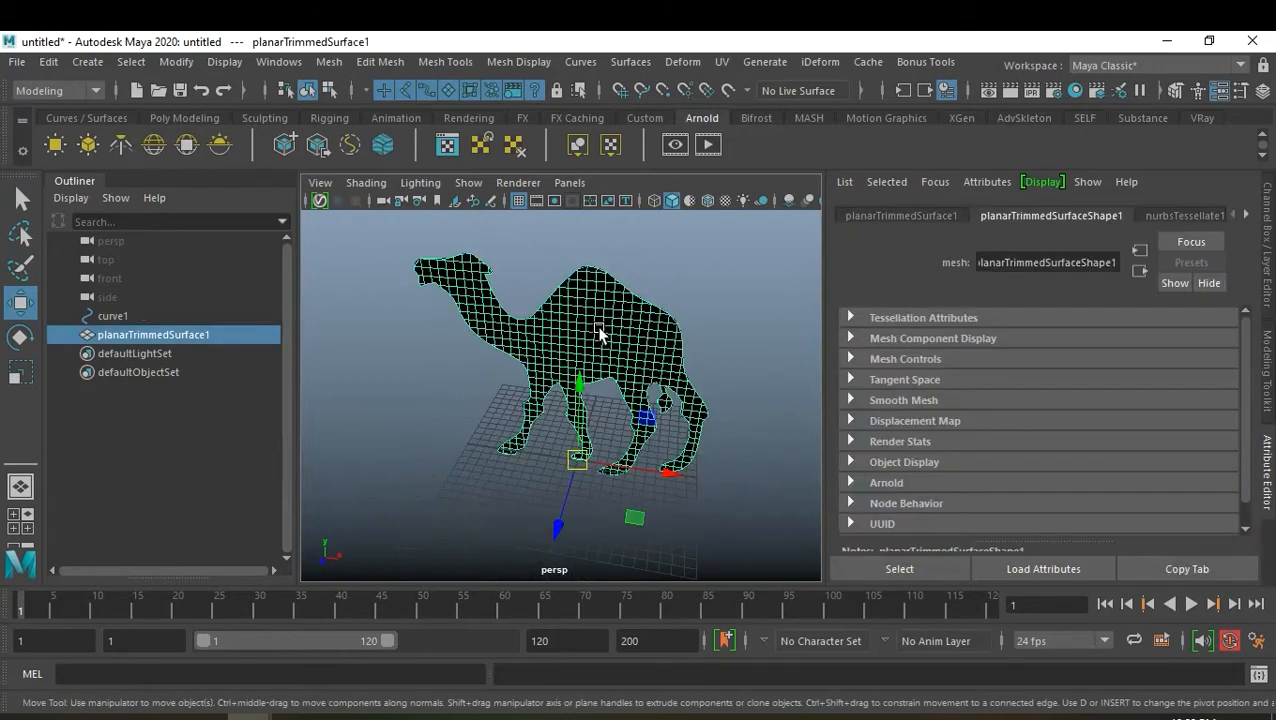
pyautogui.click(622, 60)
pyautogui.moveTo(689, 62)
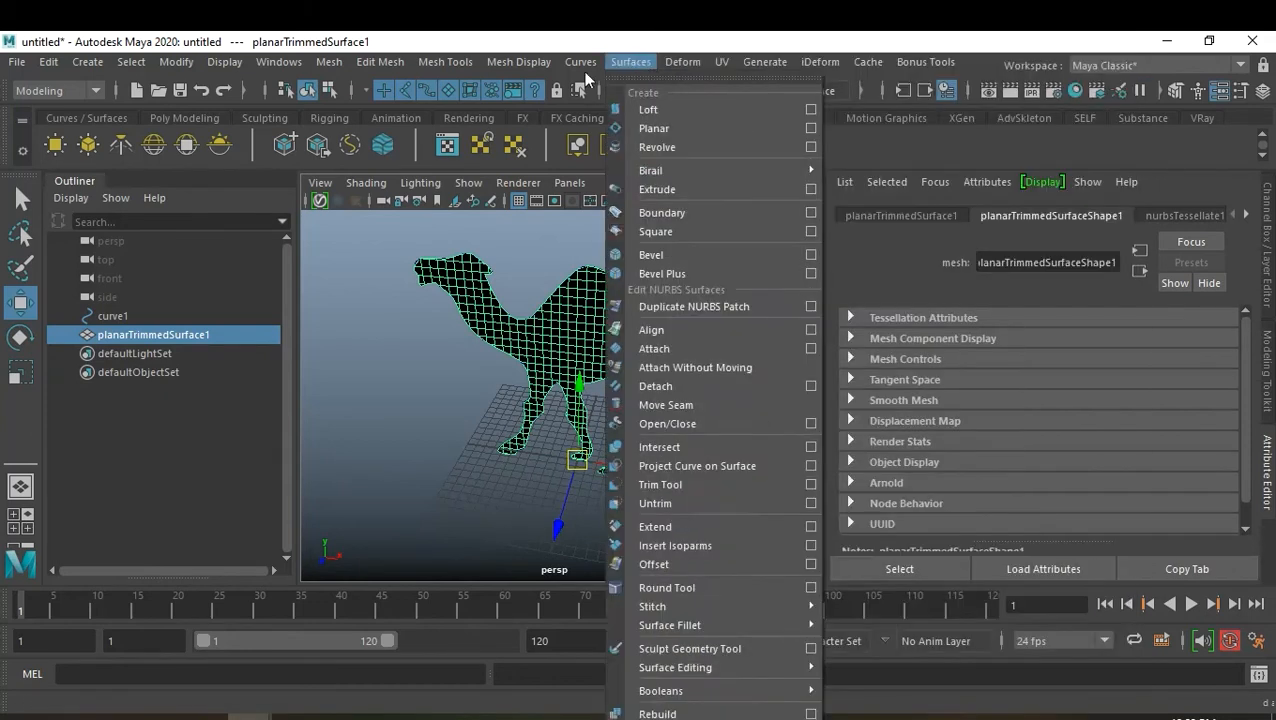
pyautogui.click(518, 62)
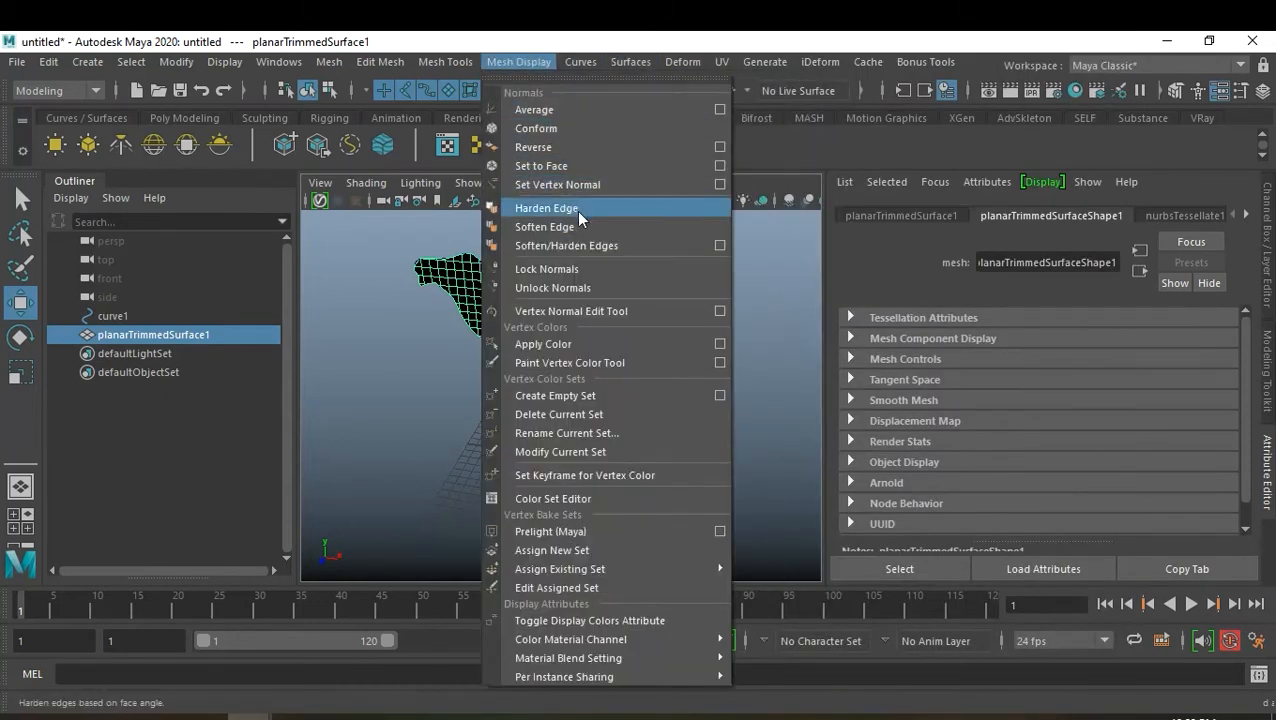
pyautogui.click(585, 145)
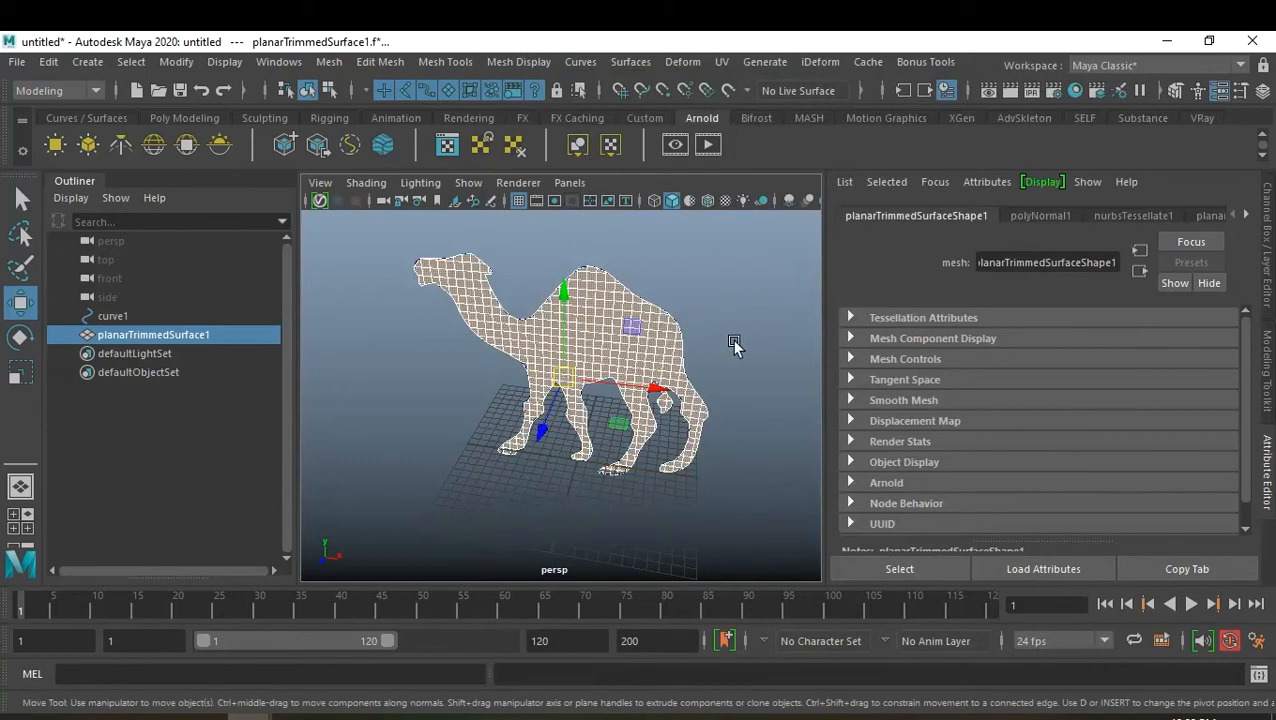
pyautogui.click(736, 345)
pyautogui.keyDown('alt'); pyautogui.moveTo(644, 332); pyautogui.dragTo(570, 336); pyautogui.keyUp('alt')
pyautogui.keyDown('alt'); pyautogui.moveTo(570, 336); pyautogui.dragTo(655, 371, button='right'); pyautogui.keyUp('alt')
pyautogui.moveTo(655, 371)
pyautogui.keyDown('alt'); pyautogui.mouseDown()
pyautogui.moveTo(604, 359)
pyautogui.moveTo(658, 366)
pyautogui.mouseUp(); pyautogui.keyUp('alt')
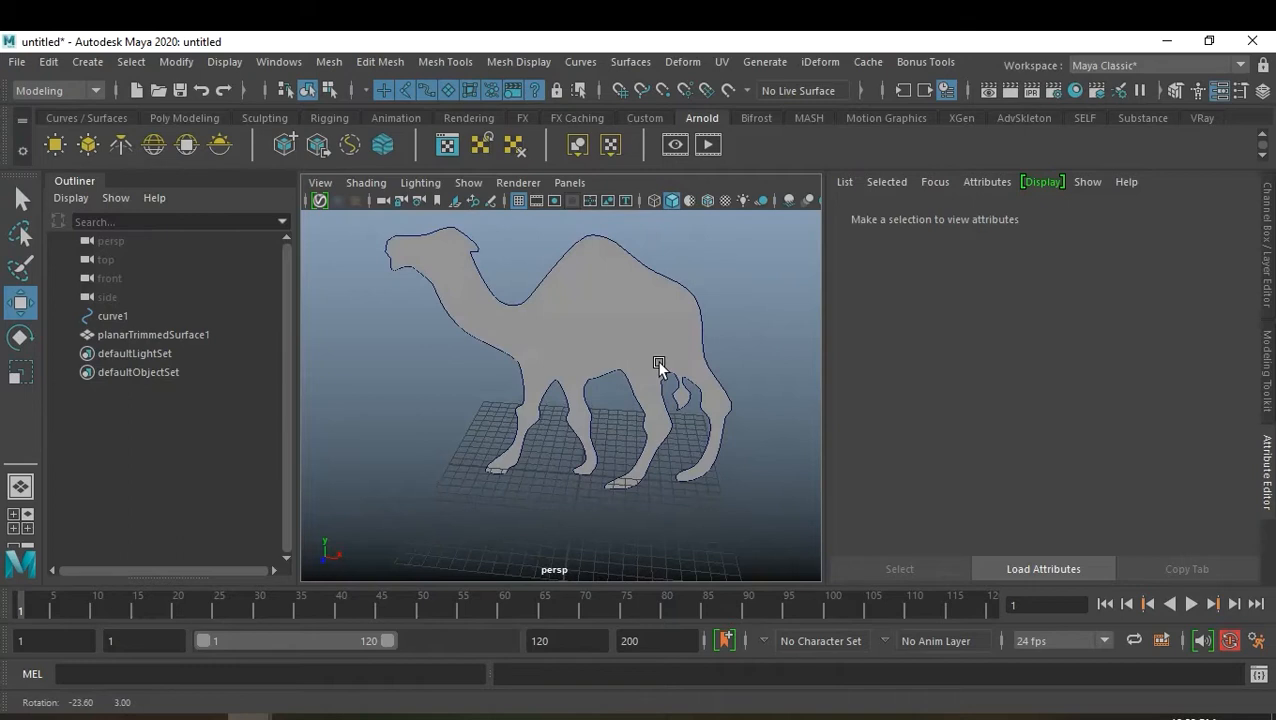
# Delete the construction history of curve1 and planarTrimmedSurface1 together, then select only planarTrimmedSurface1
pyautogui.click(125, 316)
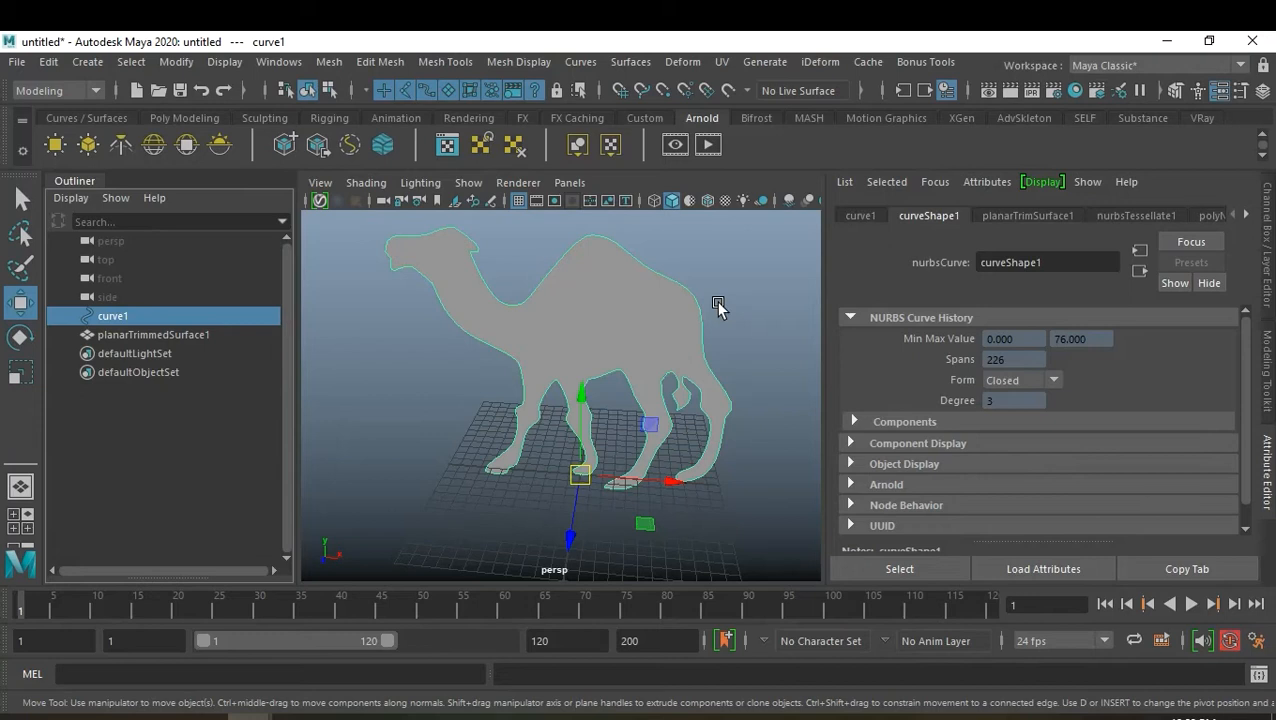
pyautogui.moveTo(362, 320); pyautogui.dragTo(738, 482)
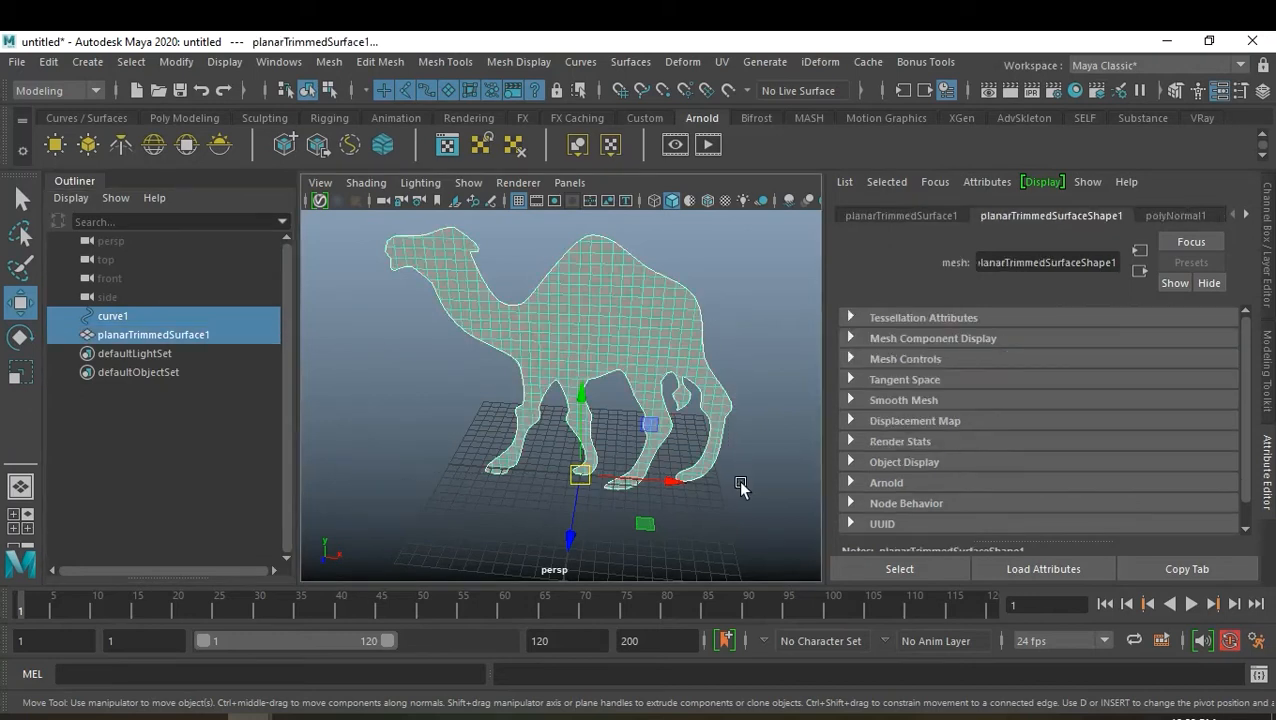
pyautogui.click(48, 62)
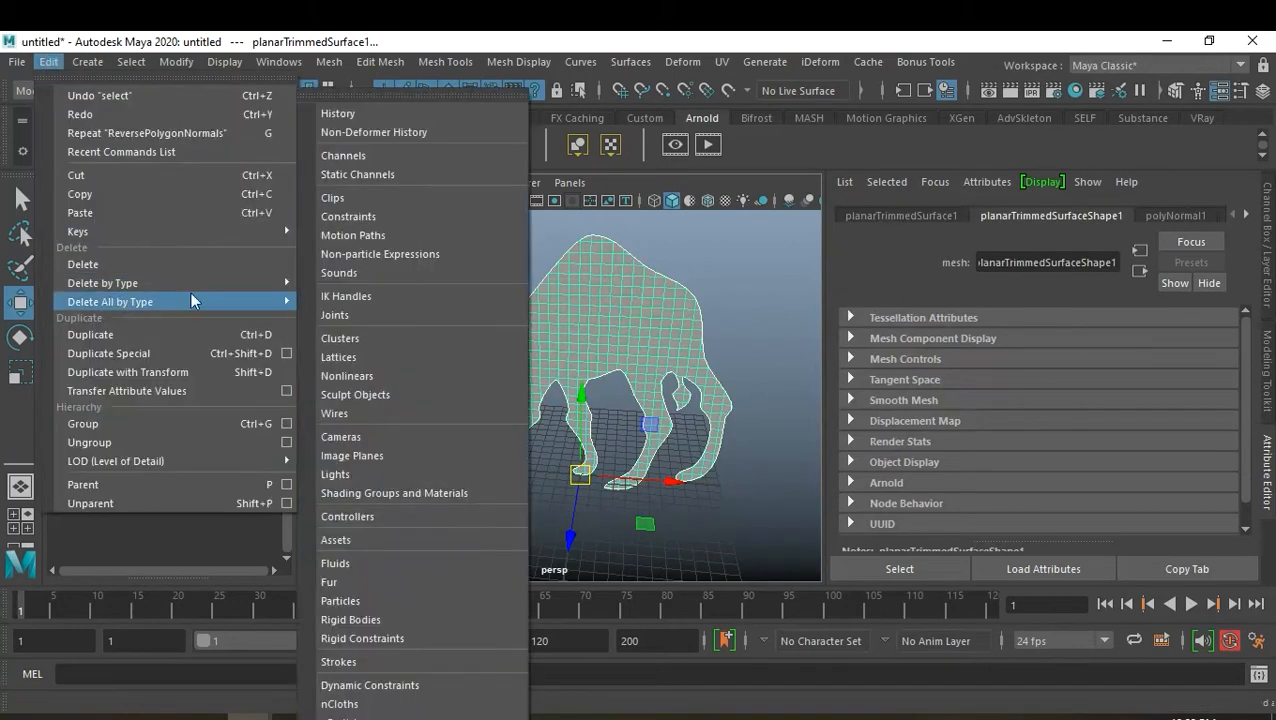
pyautogui.moveTo(192, 288)
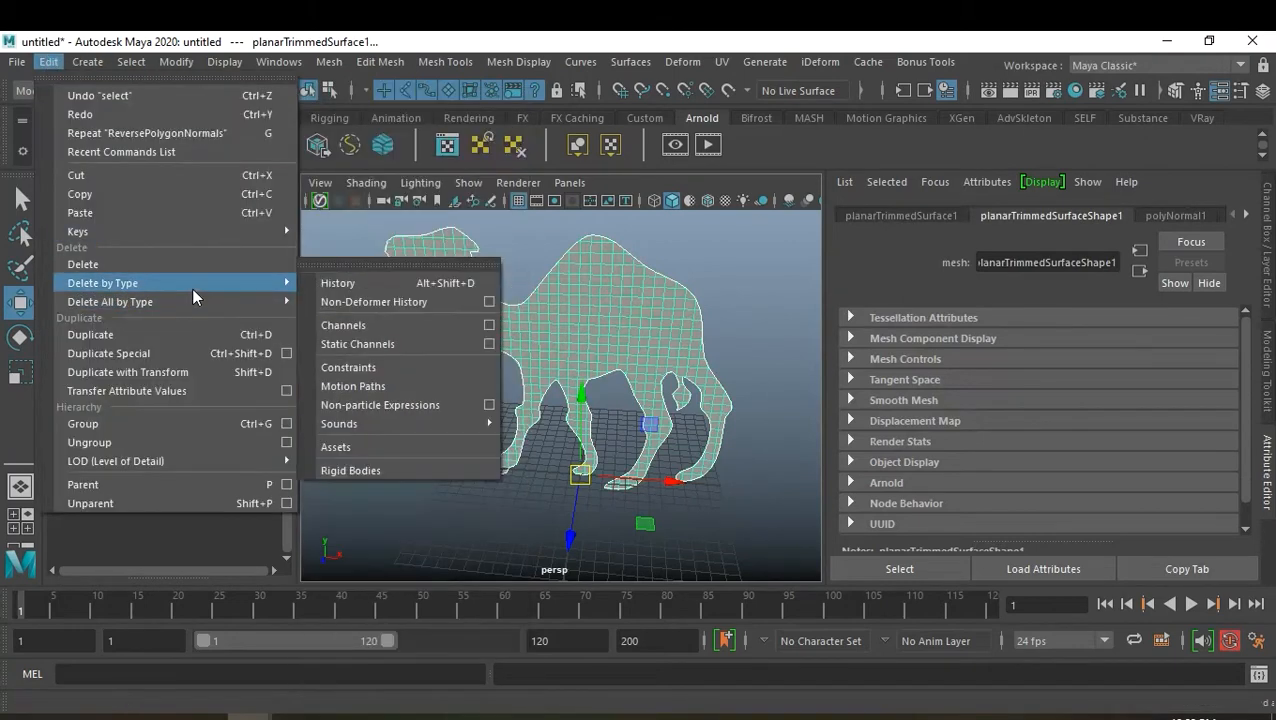
pyautogui.click(340, 284)
pyautogui.click(196, 340)
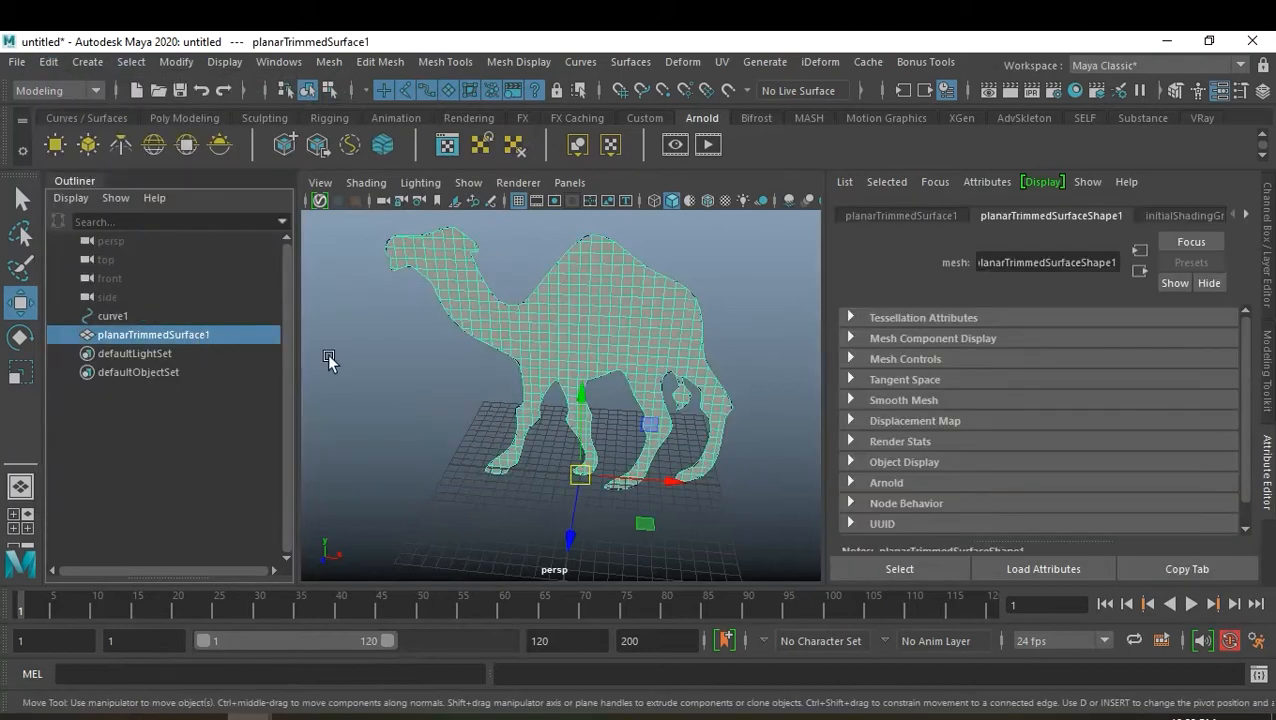
# Save the scene as the Maya Binary file 22-07-21_A in the 22-07-2021 folder inside july 2021
pyautogui.hotkey('ctrl', 'shift', 's')
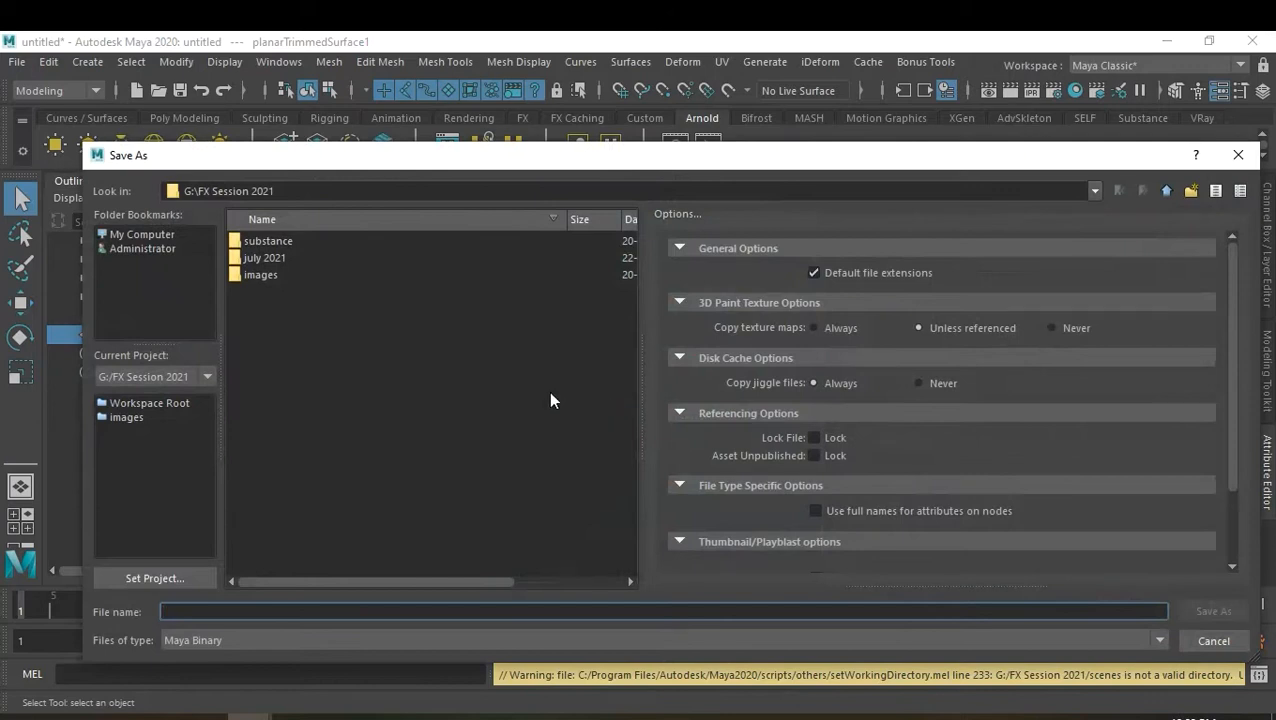
pyautogui.doubleClick(269, 258)
pyautogui.click(269, 258)
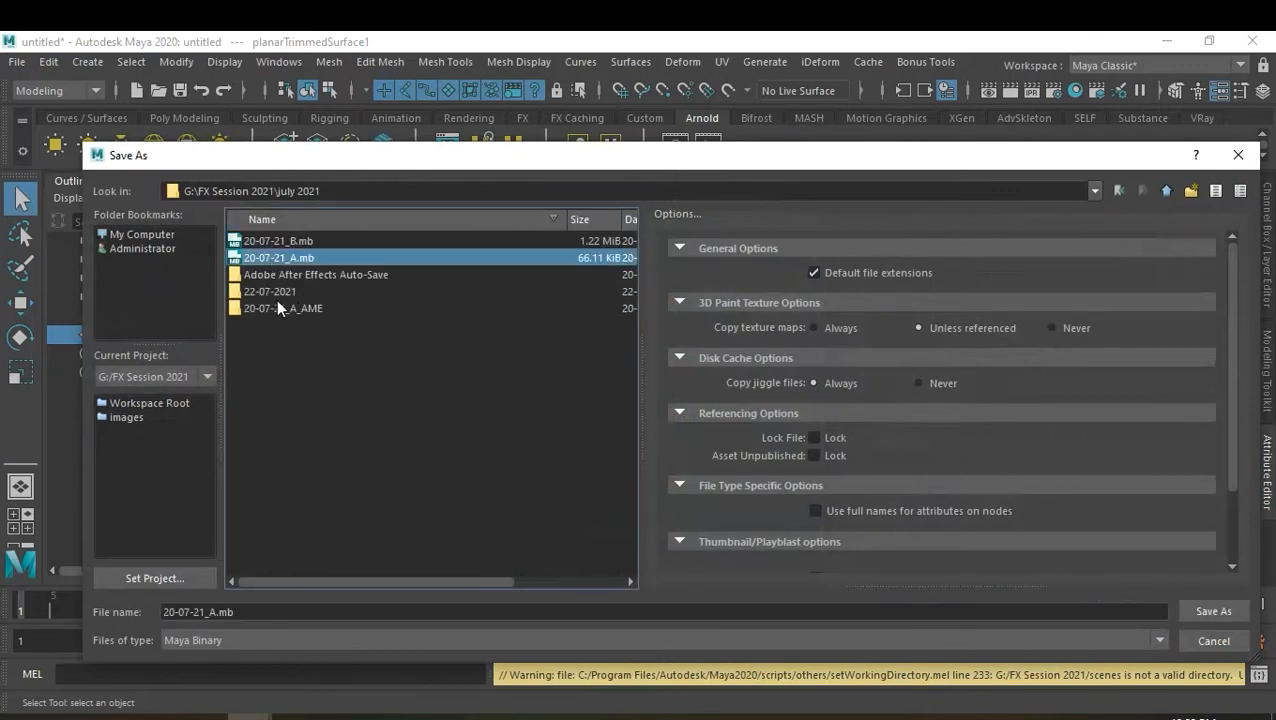
pyautogui.doubleClick(270, 292)
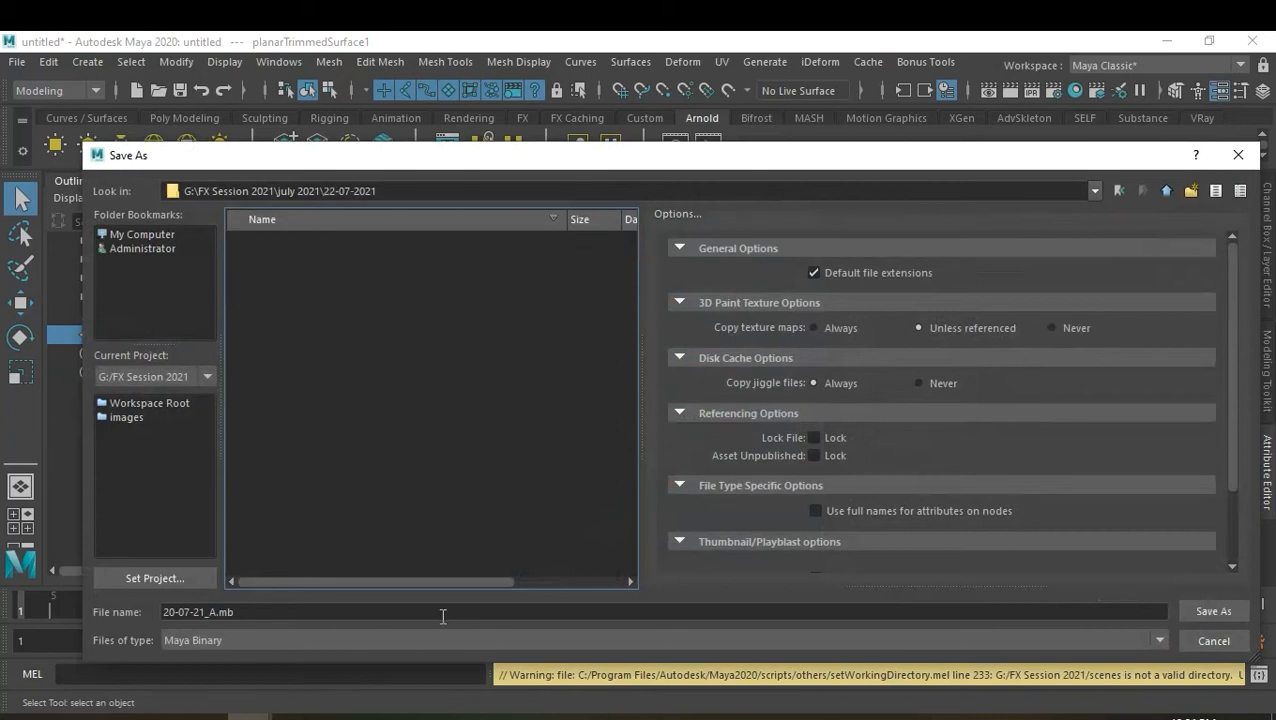
pyautogui.tripleClick(252, 612)
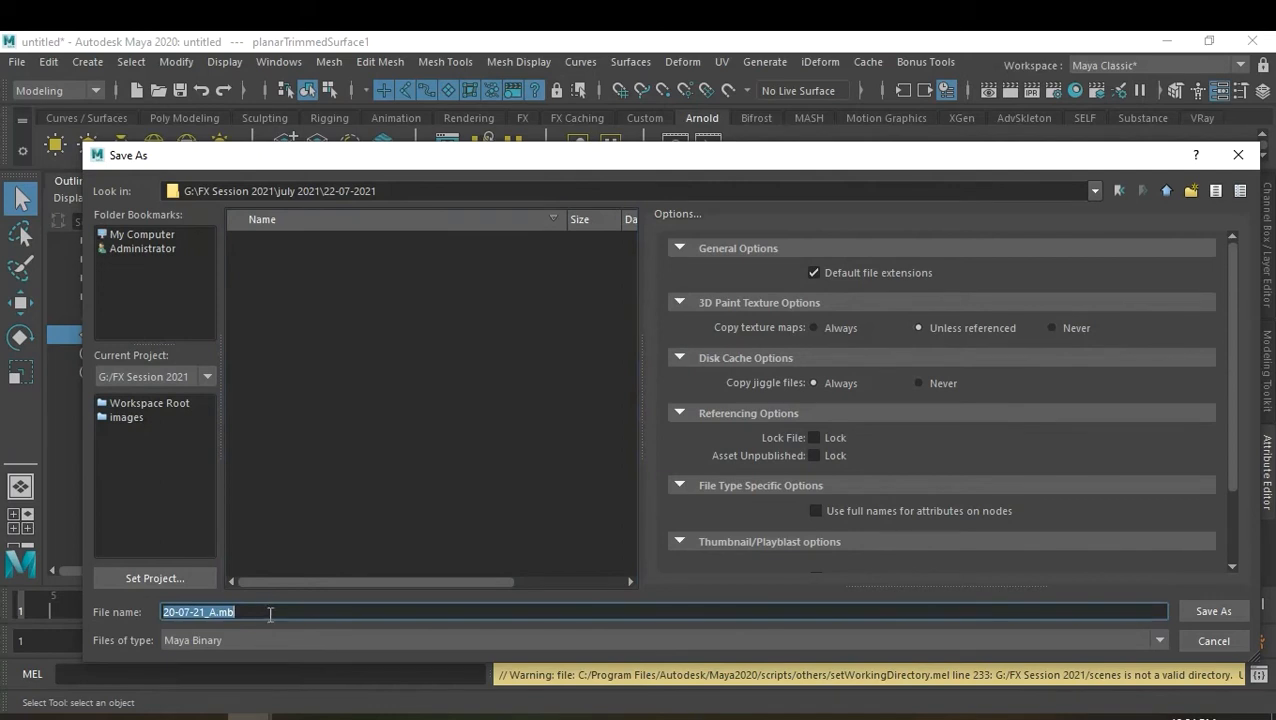
pyautogui.write('22-')
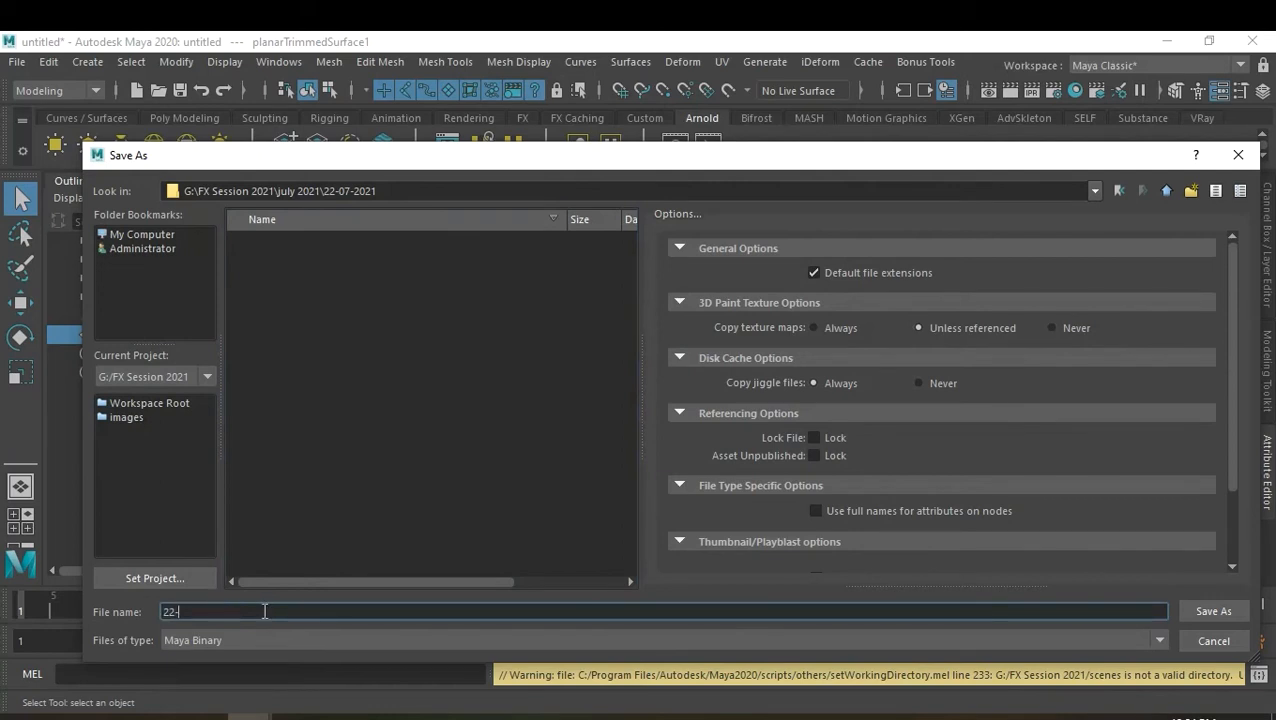
pyautogui.write('07-21_A')
pyautogui.press('Return')
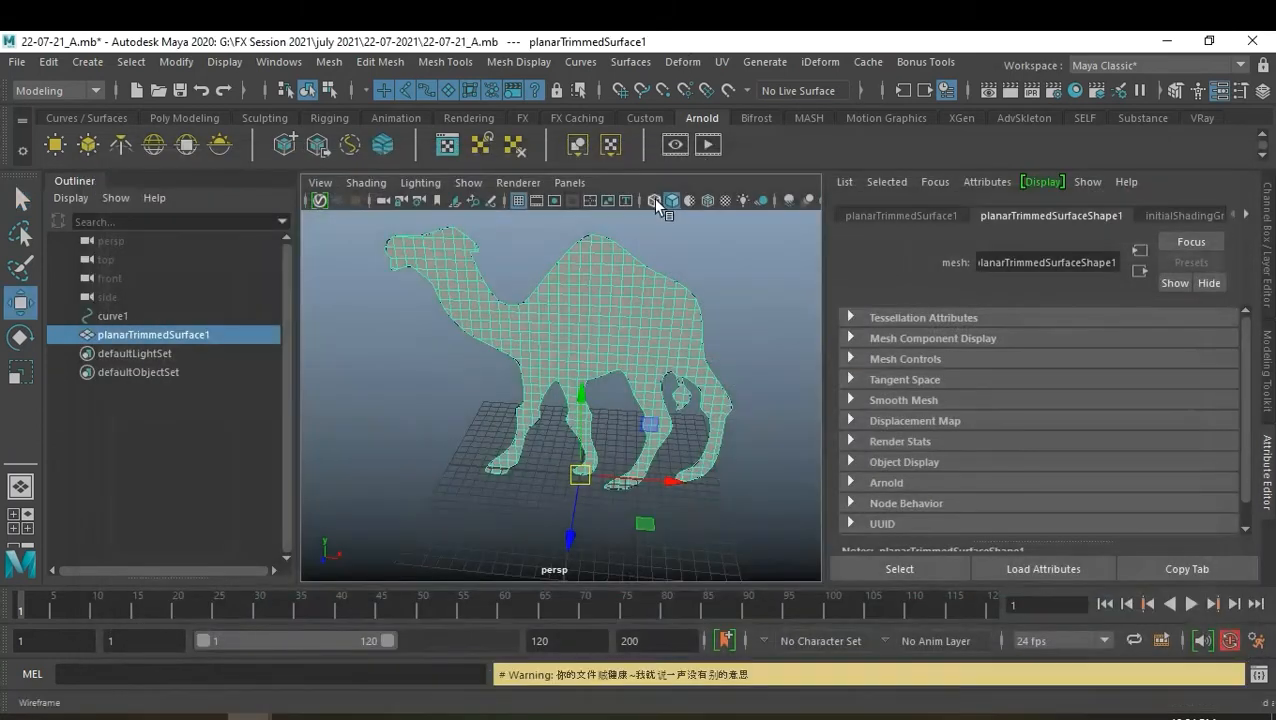
# Deselect the camel surface and save a second copy of the scene as 22-07-21_B in the same folder
pyautogui.click(389, 456)
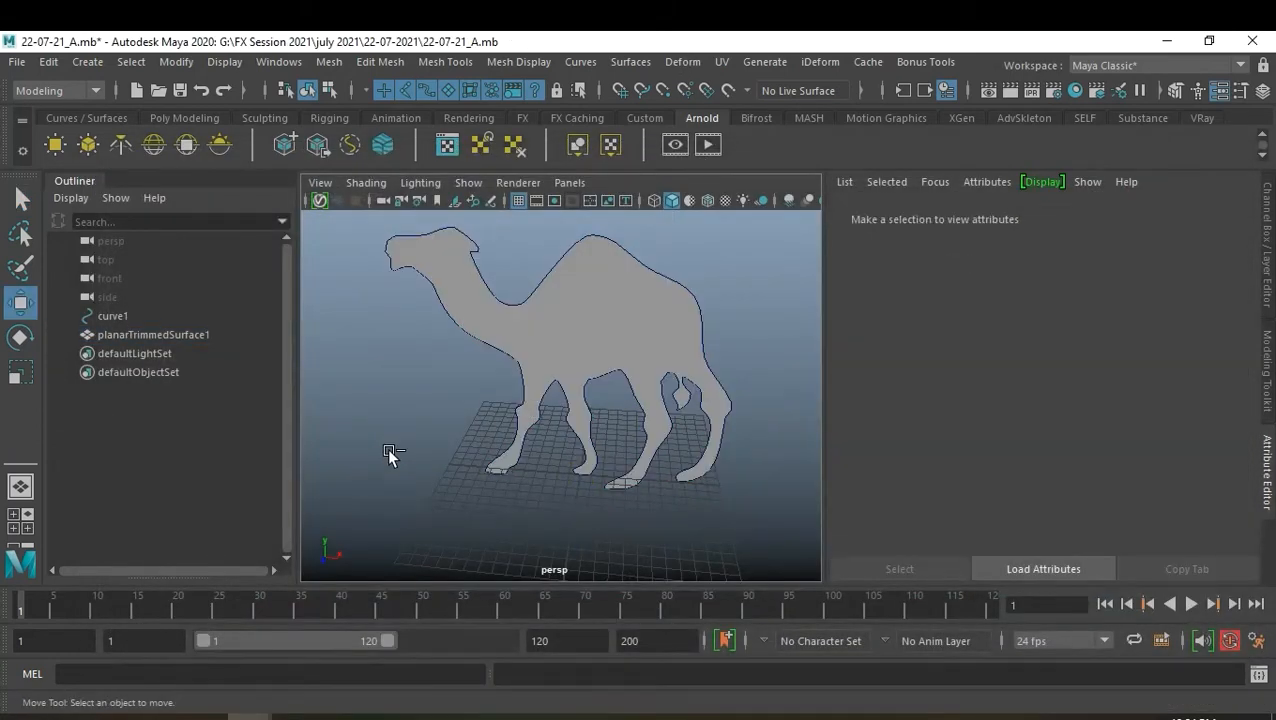
pyautogui.hotkey('ctrl', 'shift', 's')
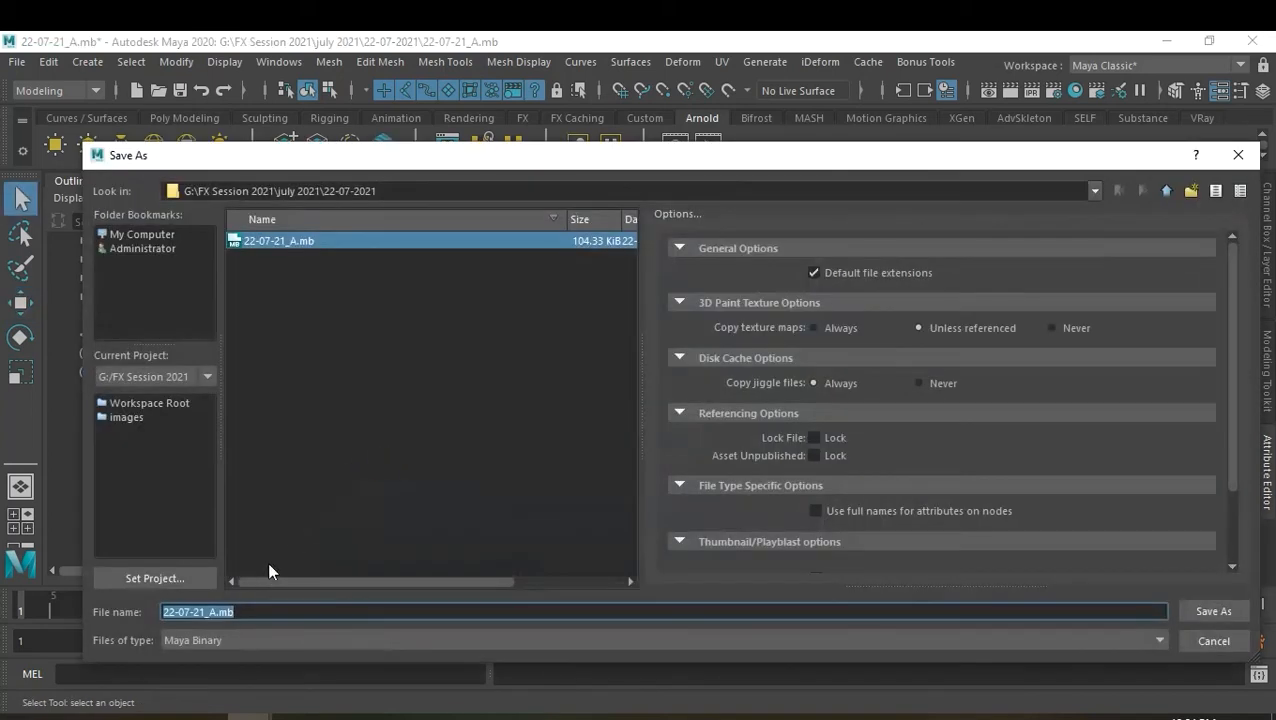
pyautogui.moveTo(209, 611); pyautogui.dragTo(265, 614)
pyautogui.write('B')
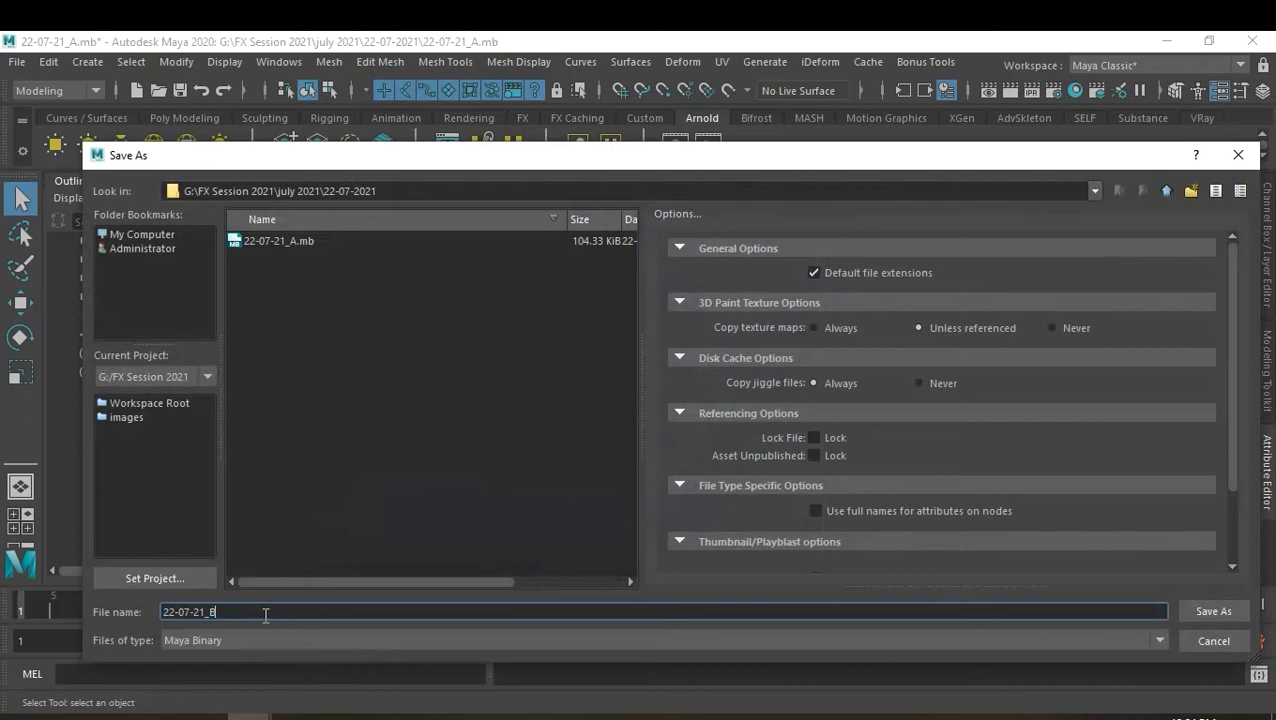
pyautogui.press('Return')
pyautogui.press('w')
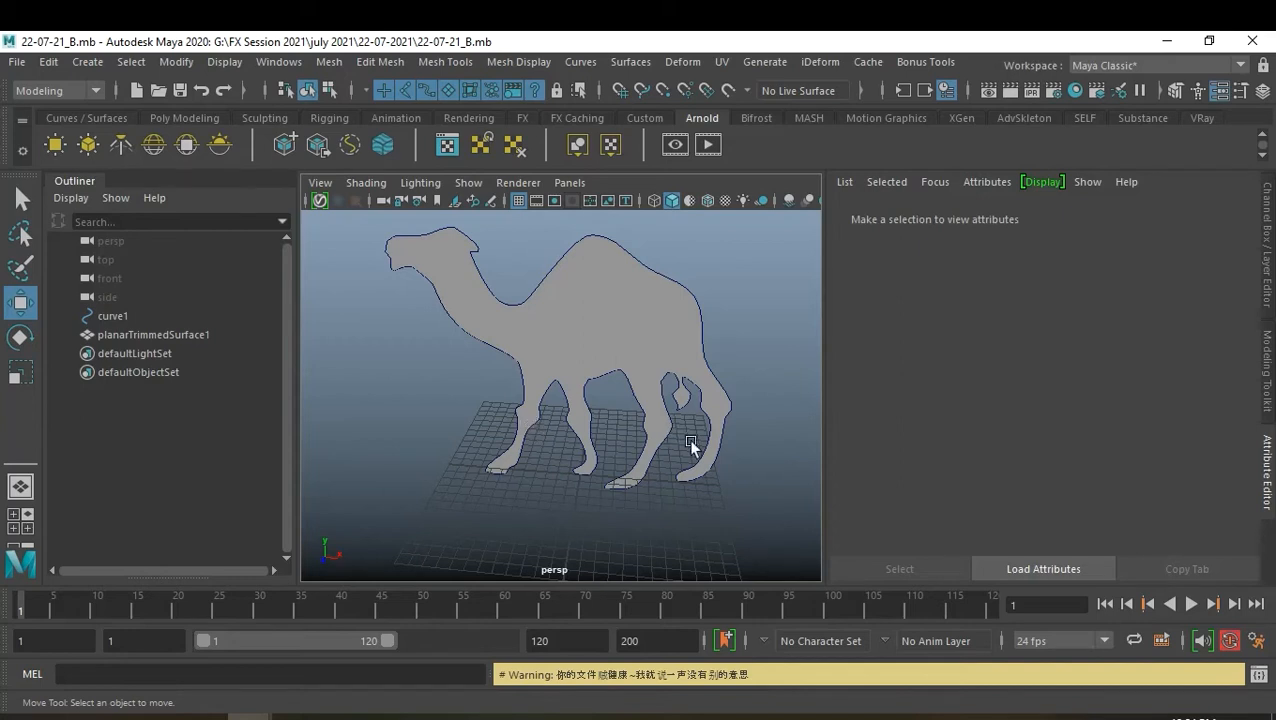
# Assign planarTrimmedSurface1 to a new display layer and hide that layer, leaving only the camel curve in view
pyautogui.keyDown('alt'); pyautogui.moveTo(715, 507); pyautogui.dragTo(645, 482); pyautogui.keyUp('alt')
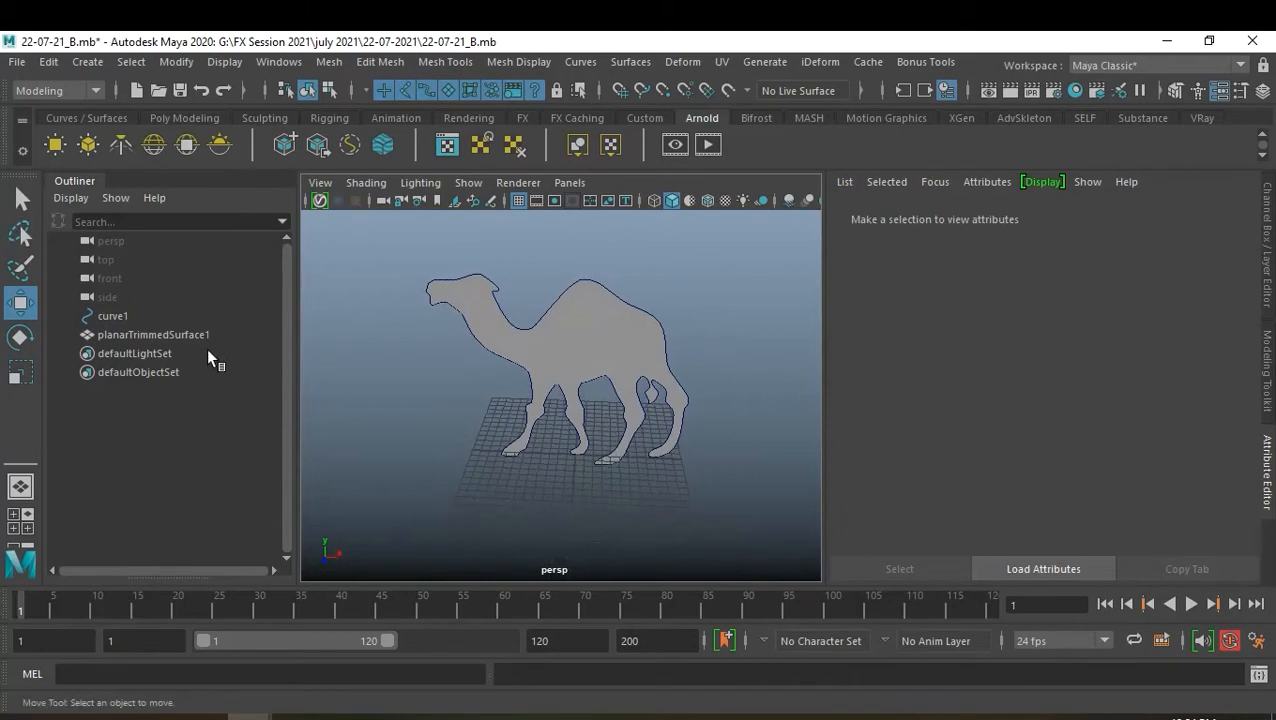
pyautogui.hotkey('ctrl', 'a')
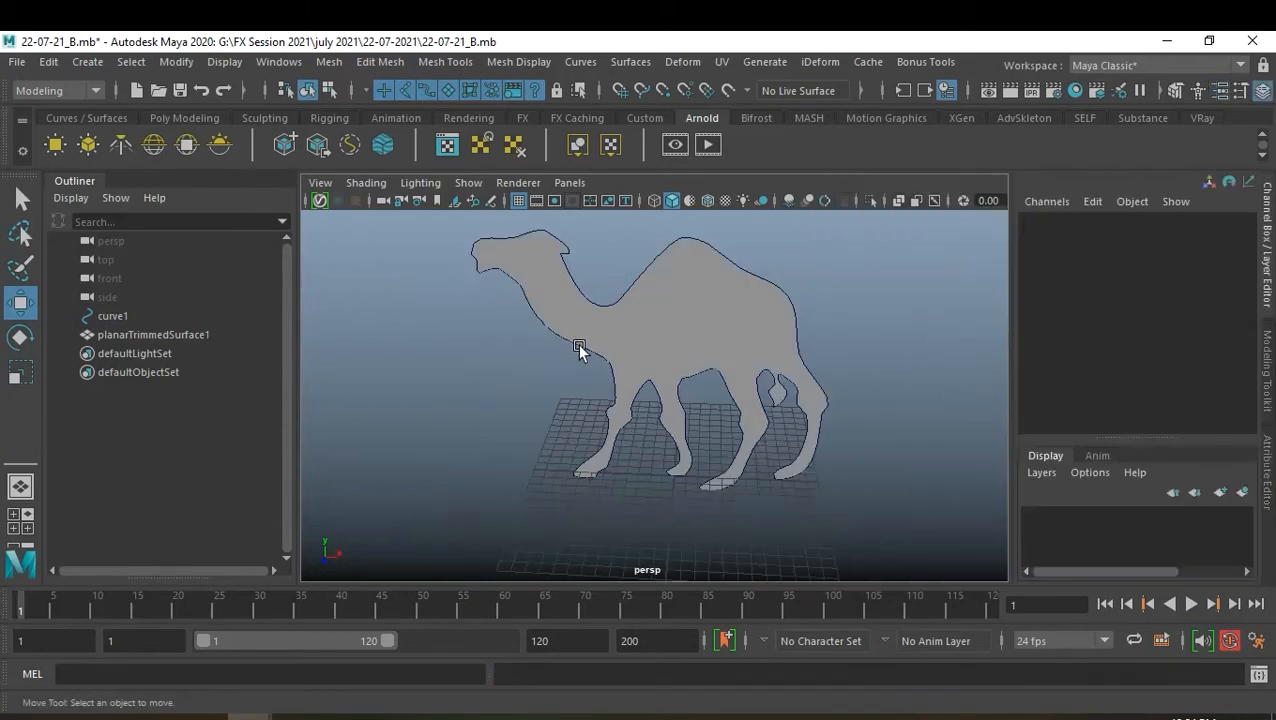
pyautogui.click(150, 334)
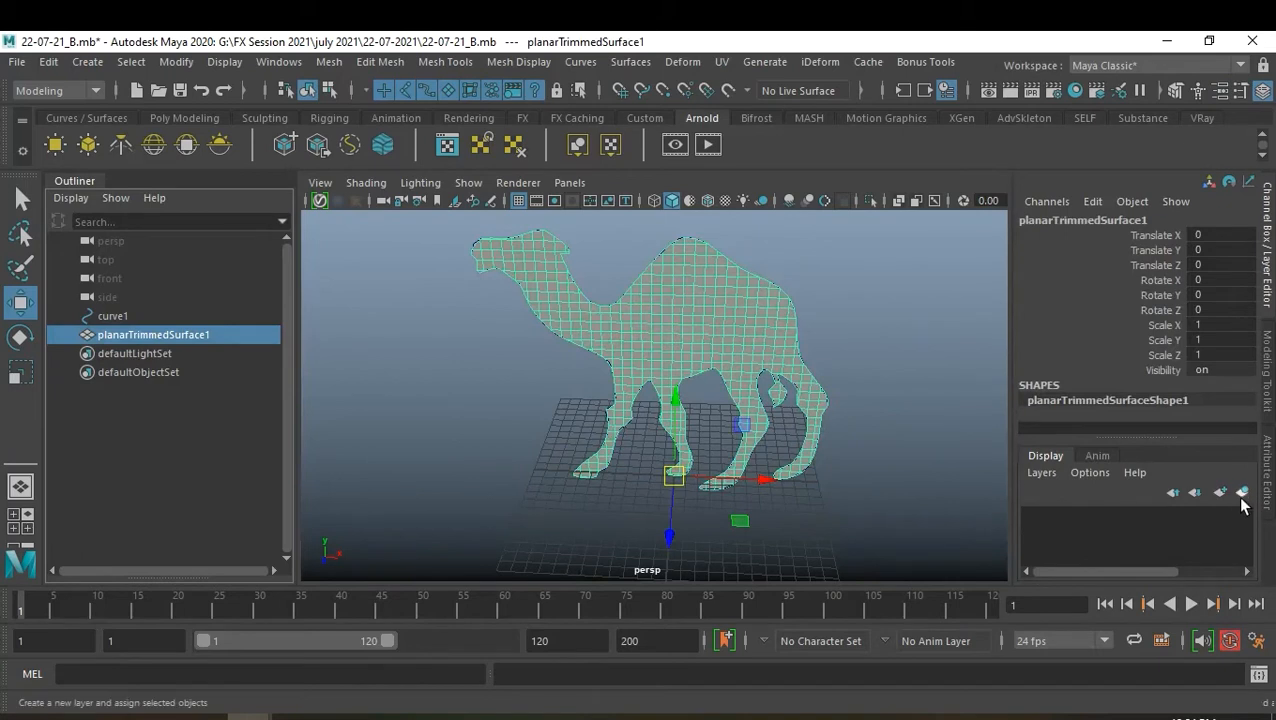
pyautogui.click(1241, 493)
pyautogui.click(1033, 517)
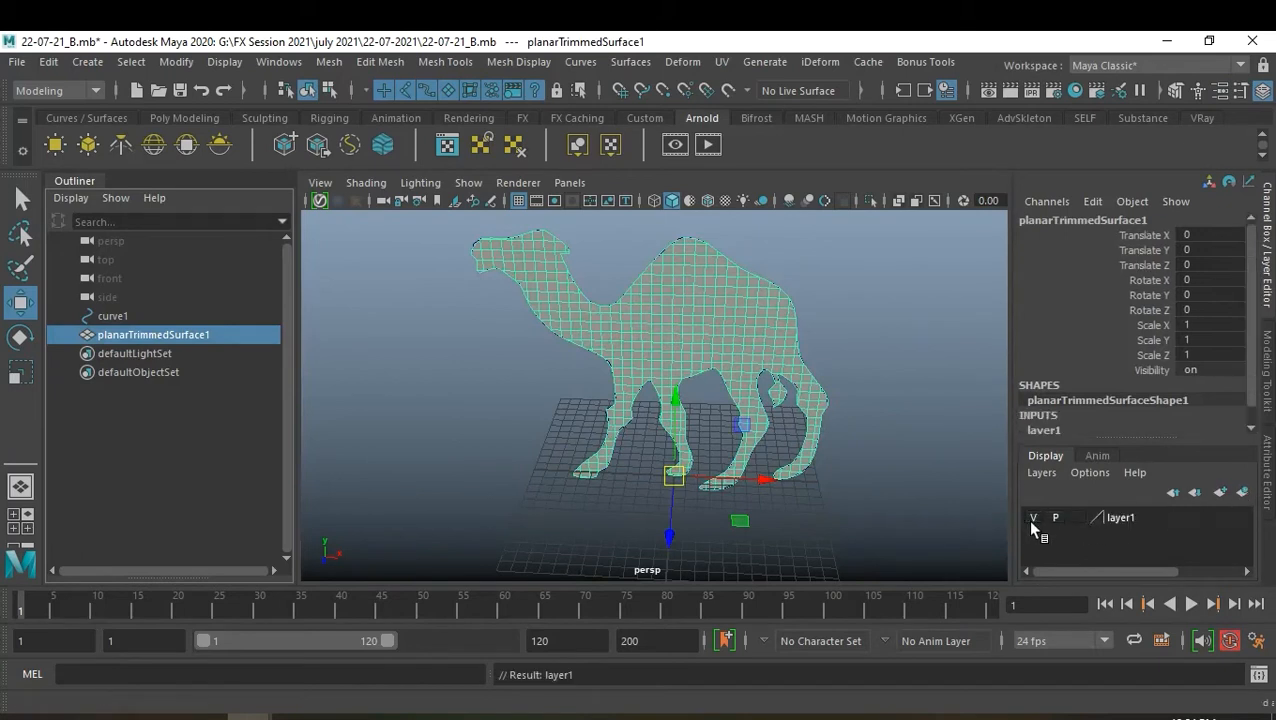
pyautogui.click(886, 503)
pyautogui.keyDown('alt'); pyautogui.moveTo(886, 503); pyautogui.dragTo(755, 518); pyautogui.keyUp('alt')
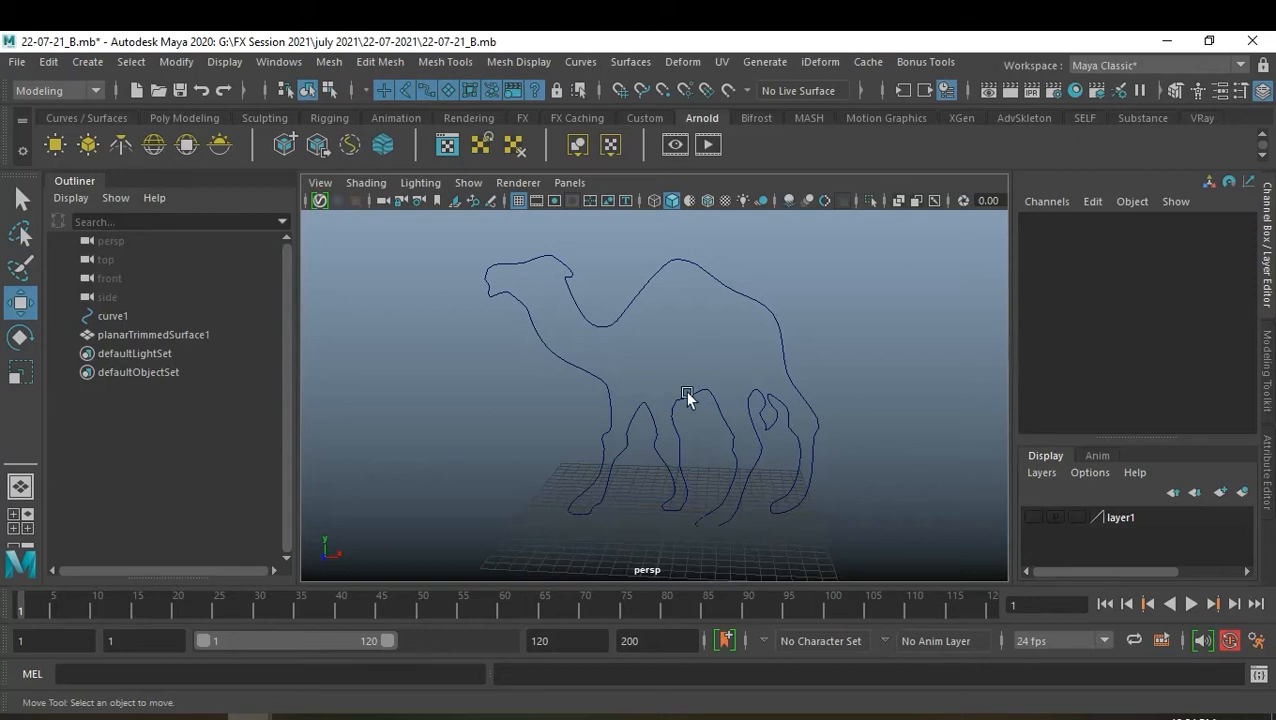
# Select curve1, switch to the FX menu set and reset the nParticle Tool's settings to their defaults
pyautogui.click(588, 326)
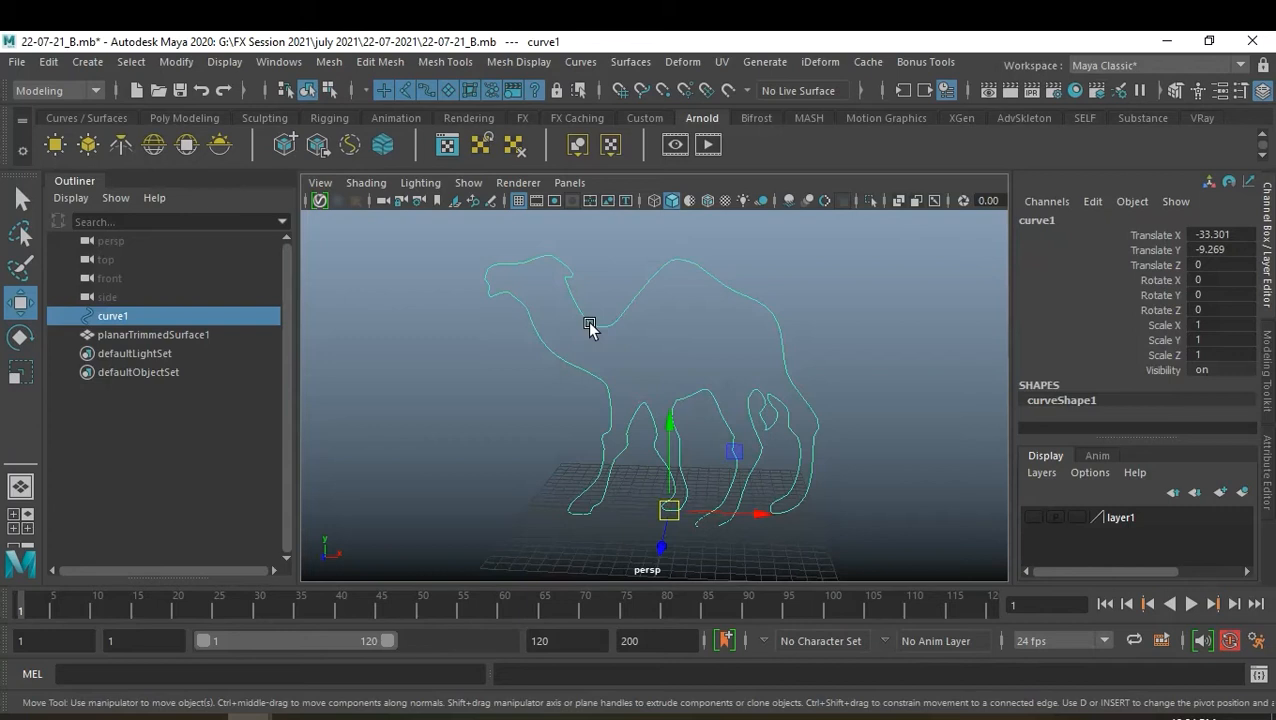
pyautogui.click(88, 92)
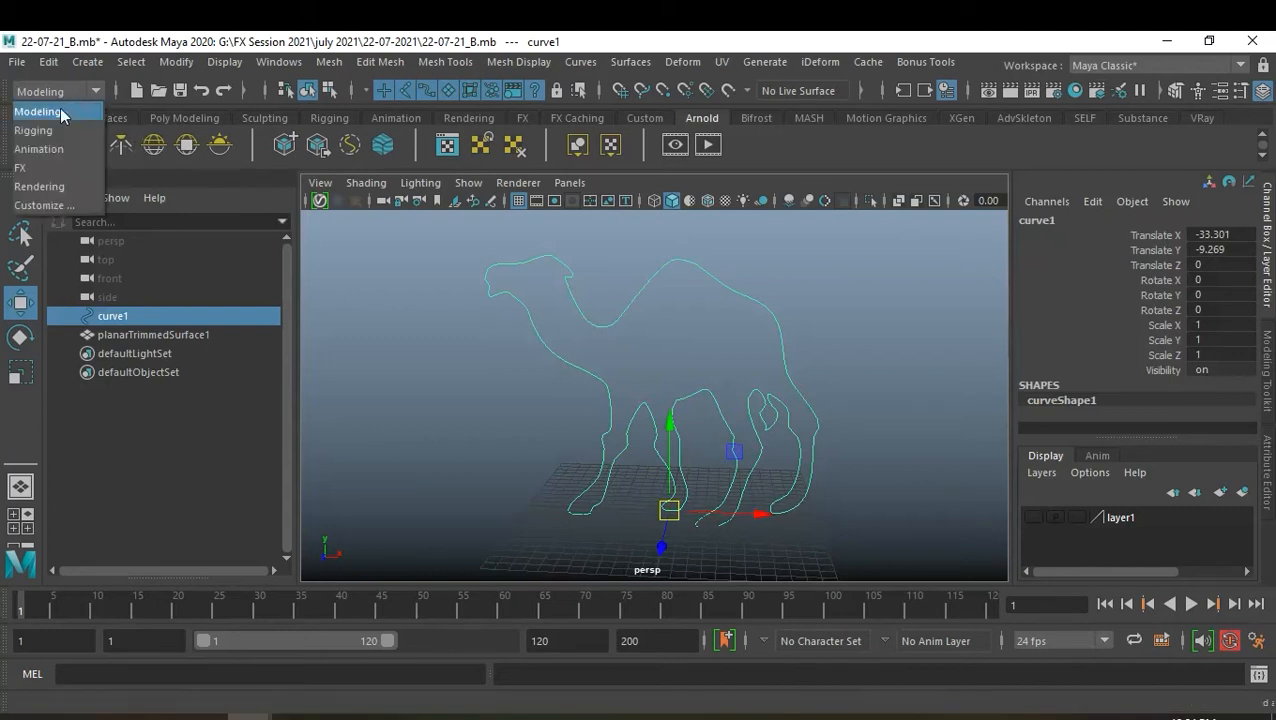
pyautogui.click(45, 166)
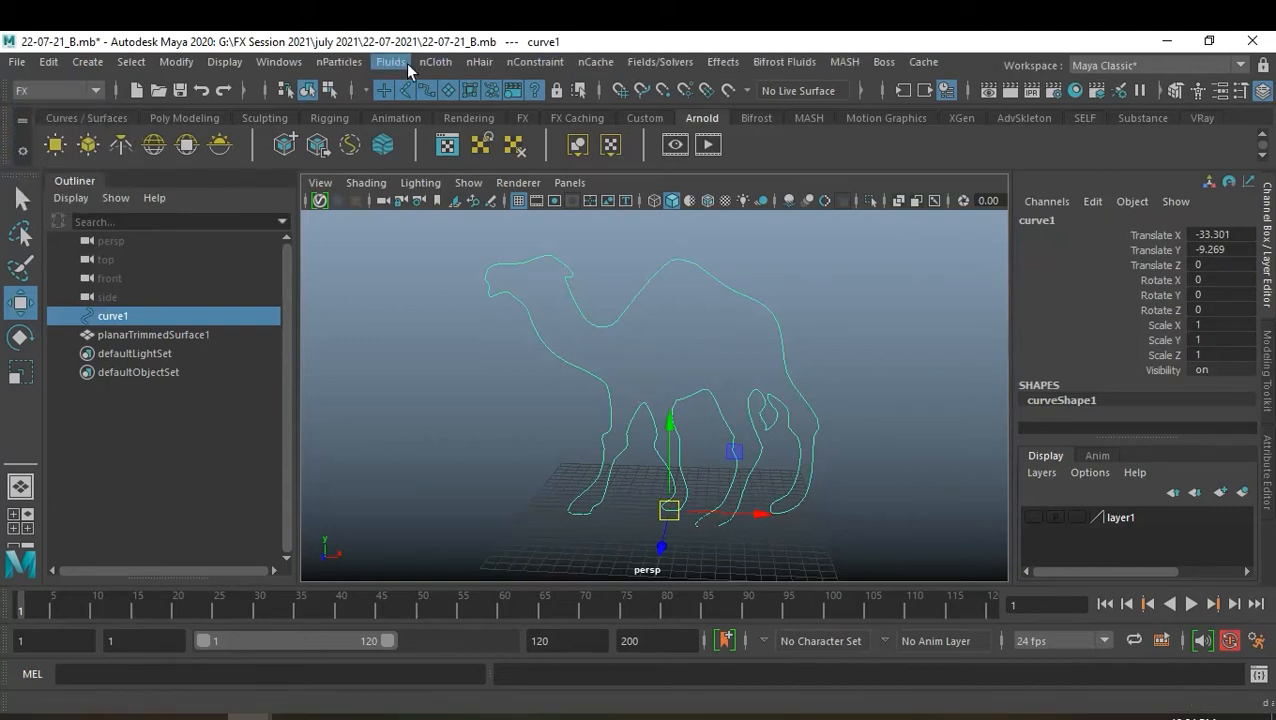
pyautogui.click(355, 64)
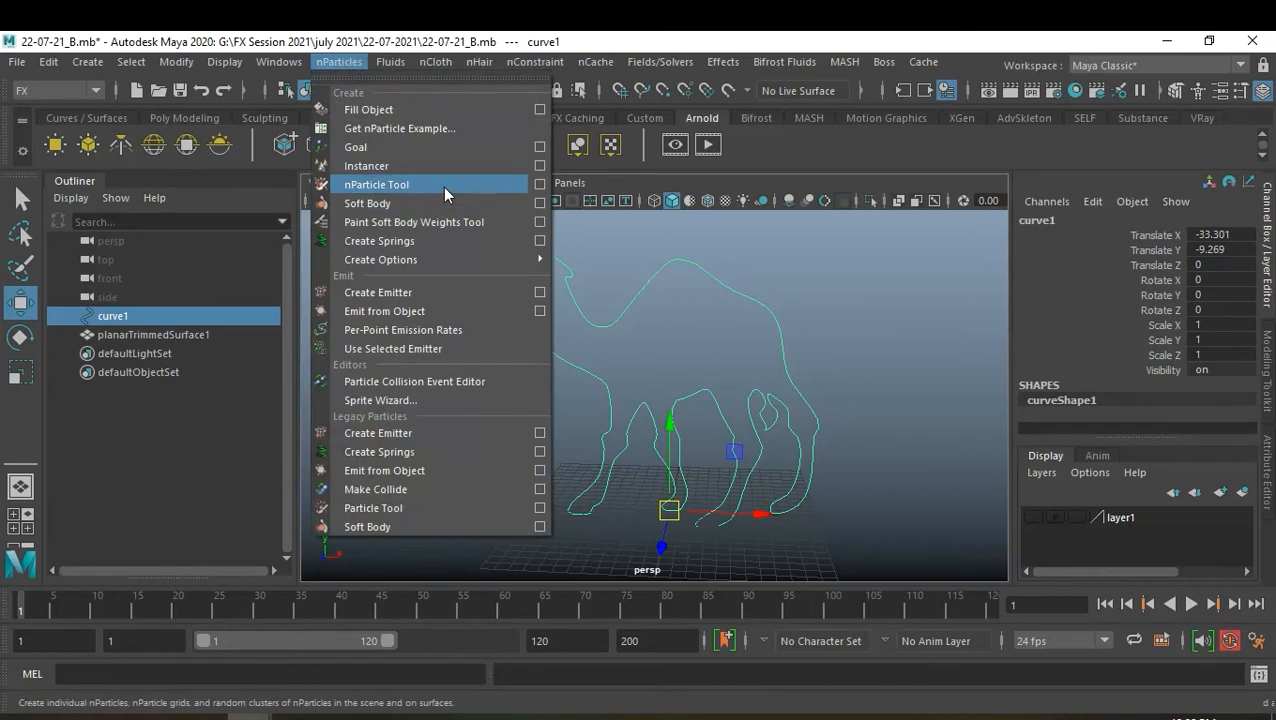
pyautogui.click(539, 184)
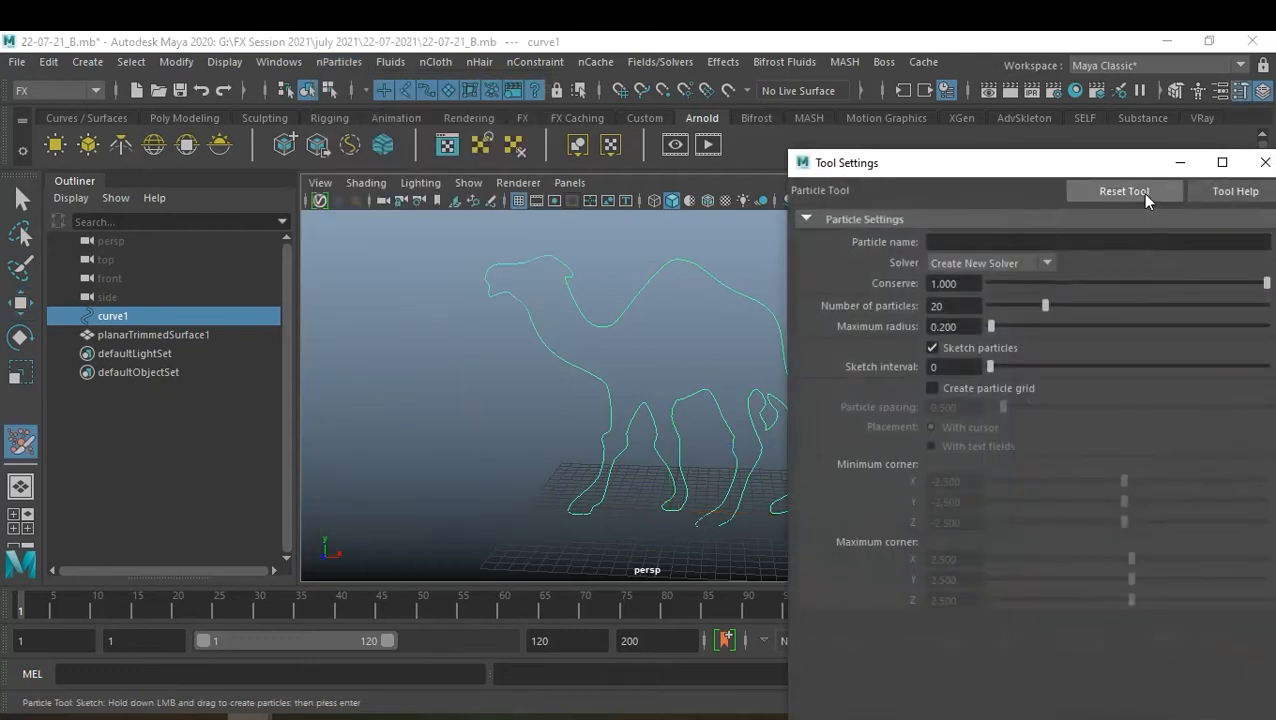
pyautogui.click(1141, 192)
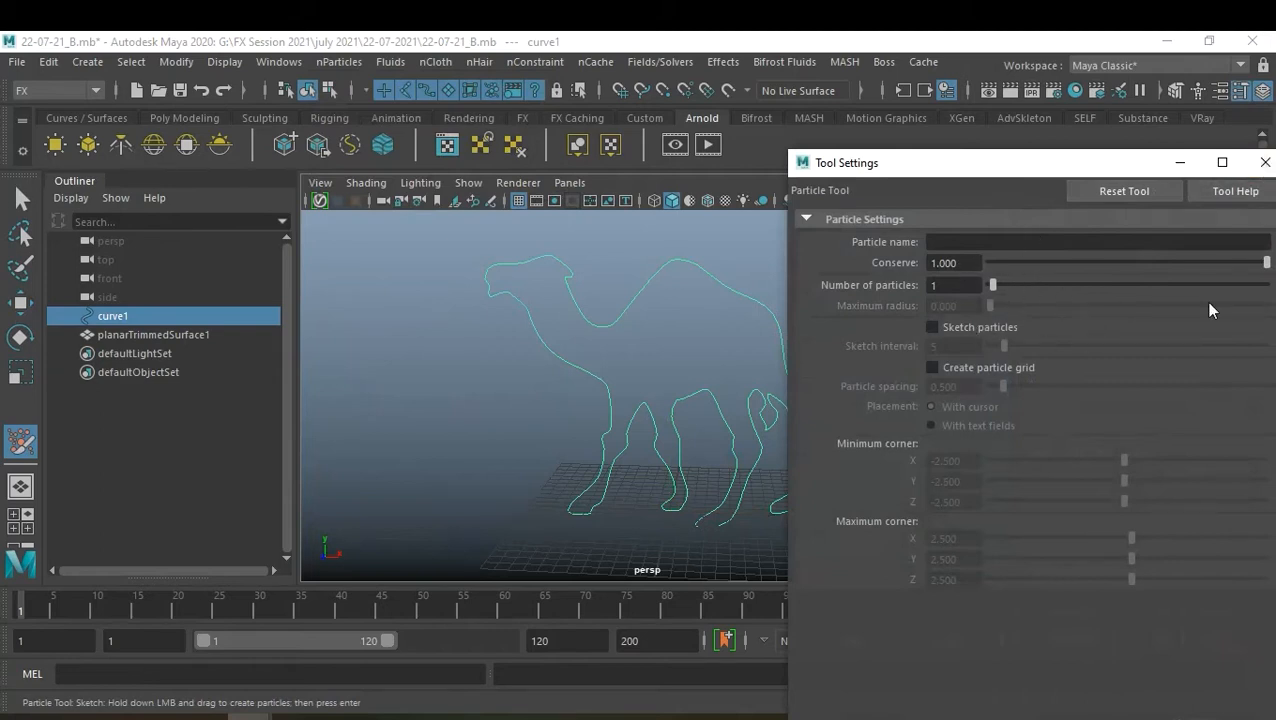
pyautogui.click(1265, 162)
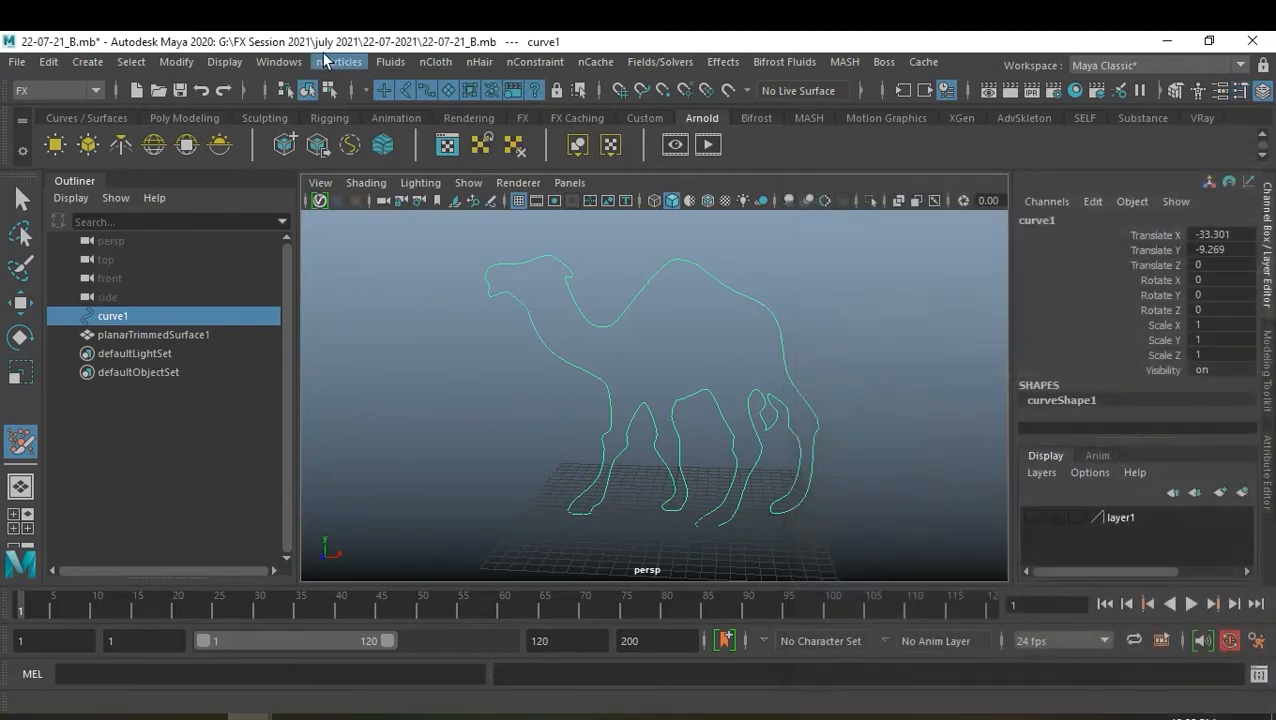
# Enable Sketch particles for the nParticle Tool and set the number of particles to 20
pyautogui.click(280, 62)
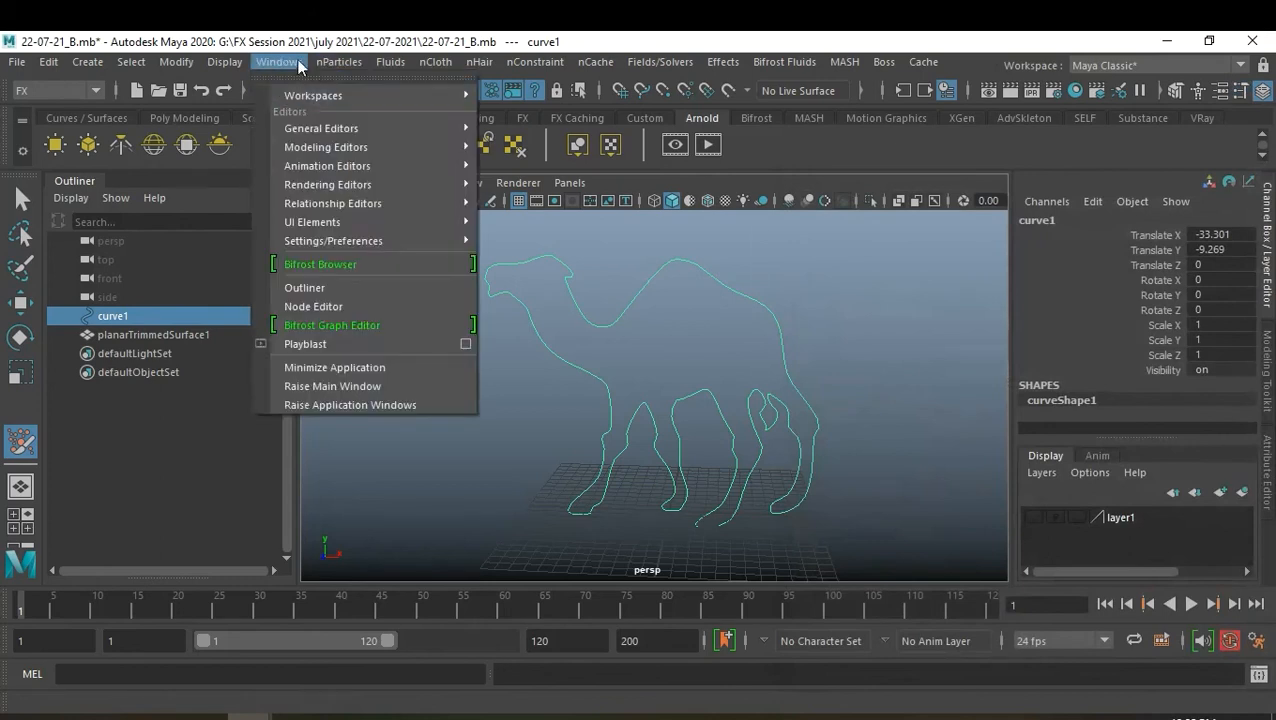
pyautogui.click(355, 62)
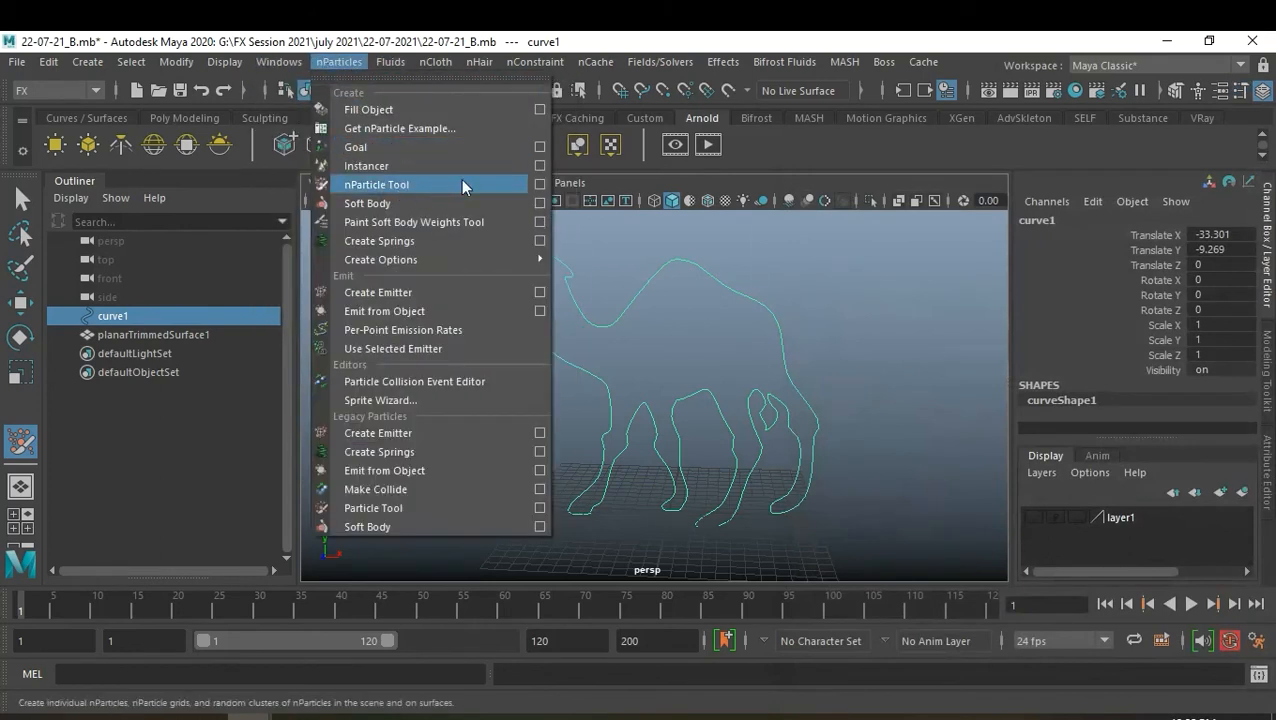
pyautogui.click(540, 185)
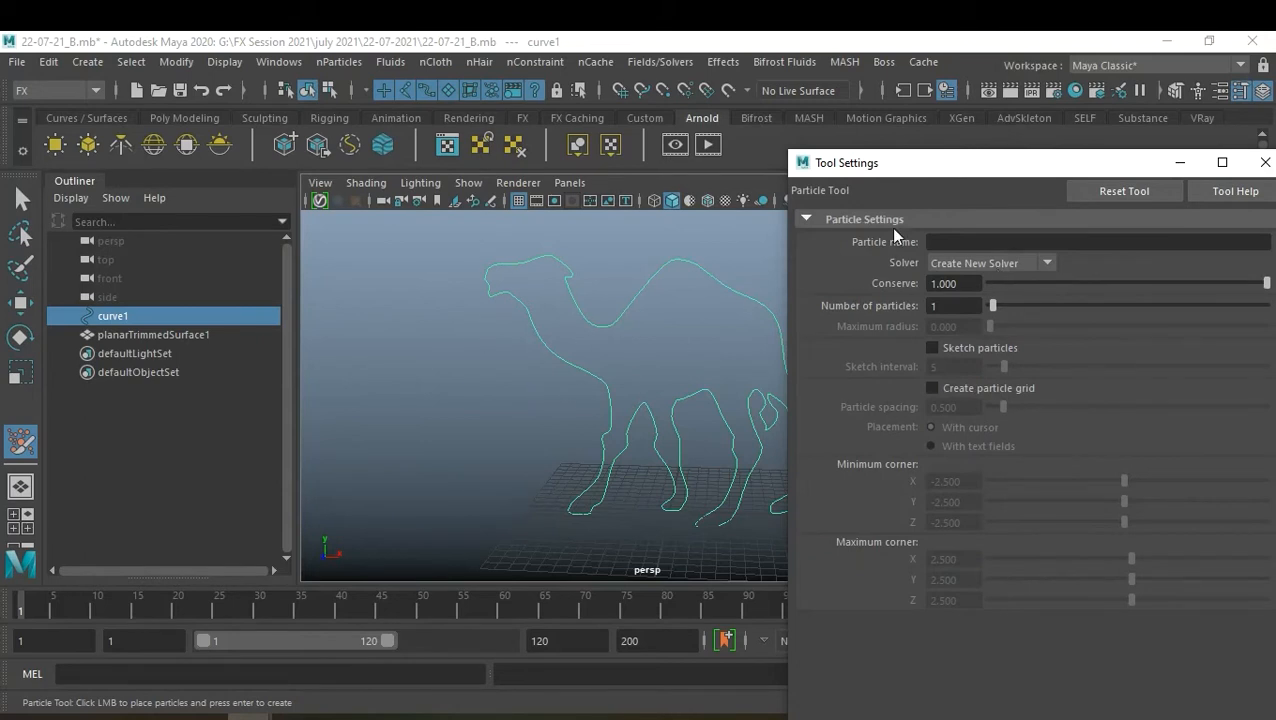
pyautogui.moveTo(954, 172); pyautogui.dragTo(926, 167)
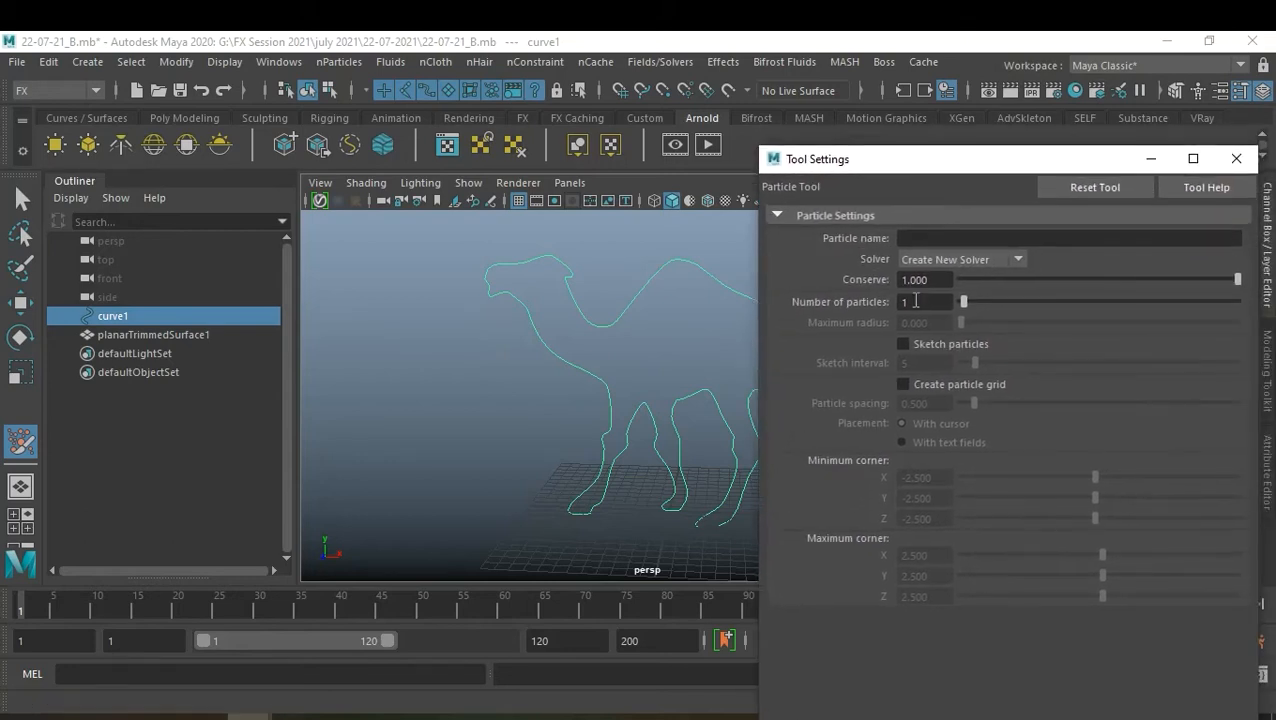
pyautogui.doubleClick(908, 301)
pyautogui.write('20')
pyautogui.click(969, 345)
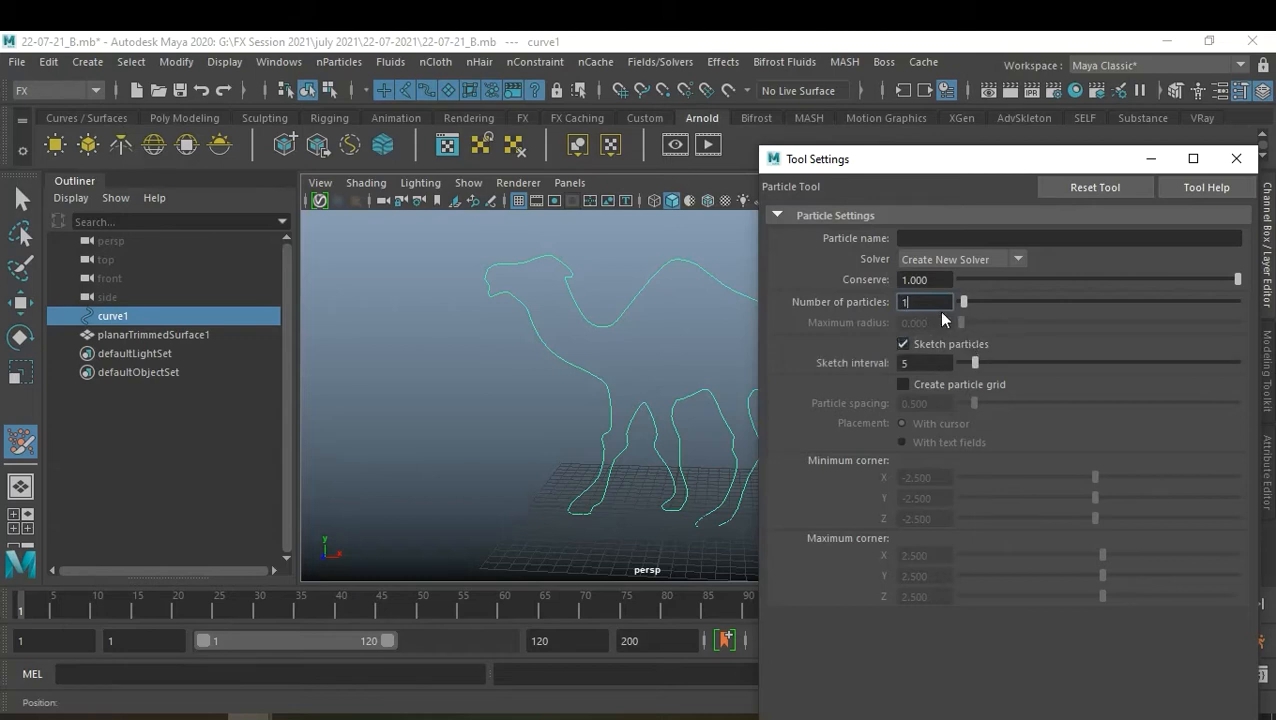
pyautogui.write('20')
pyautogui.press('Tab')
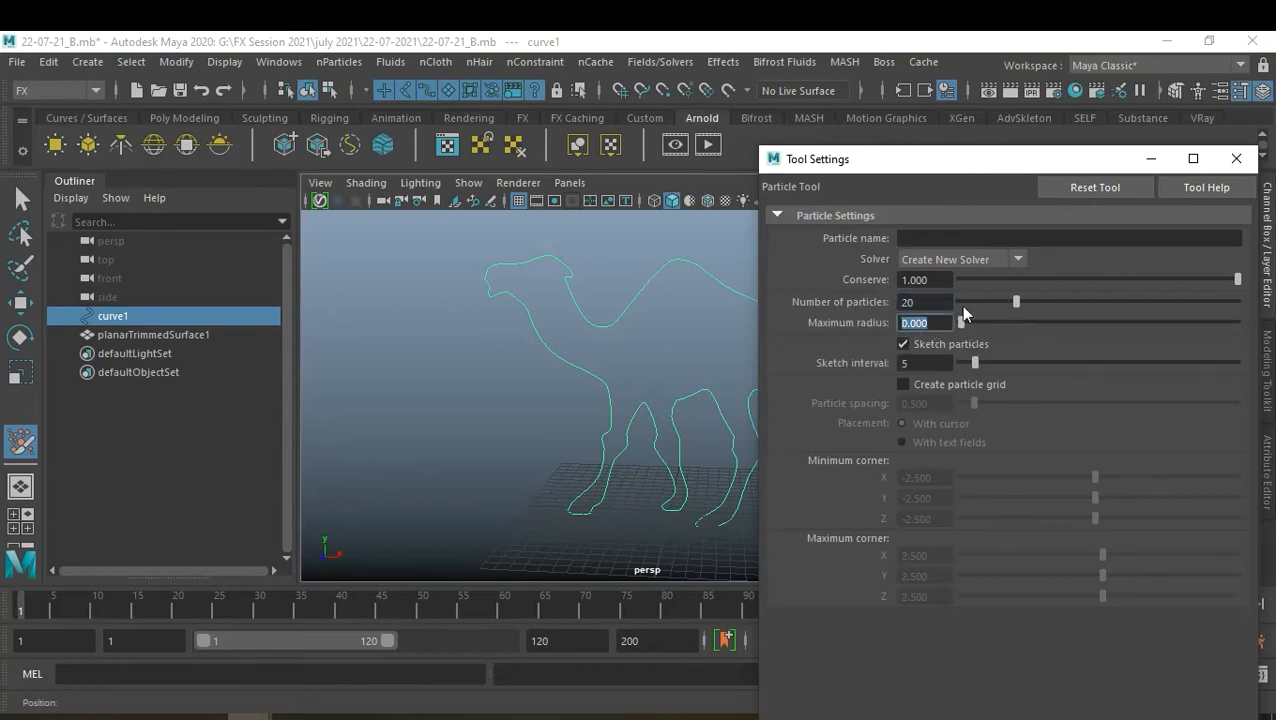
# Set the nParticle Tool's maximum radius to 0.2
pyautogui.write('.1')
pyautogui.press('Return')
pyautogui.write('.2')
pyautogui.press('Return')
# Sketch a trial trail of nParticles on the grid around the camel's front feet and delete the resulting particle object
pyautogui.moveTo(527, 521)
pyautogui.mouseDown()
pyautogui.moveTo(605, 536)
pyautogui.moveTo(686, 500)
pyautogui.moveTo(646, 496)
pyautogui.mouseUp()
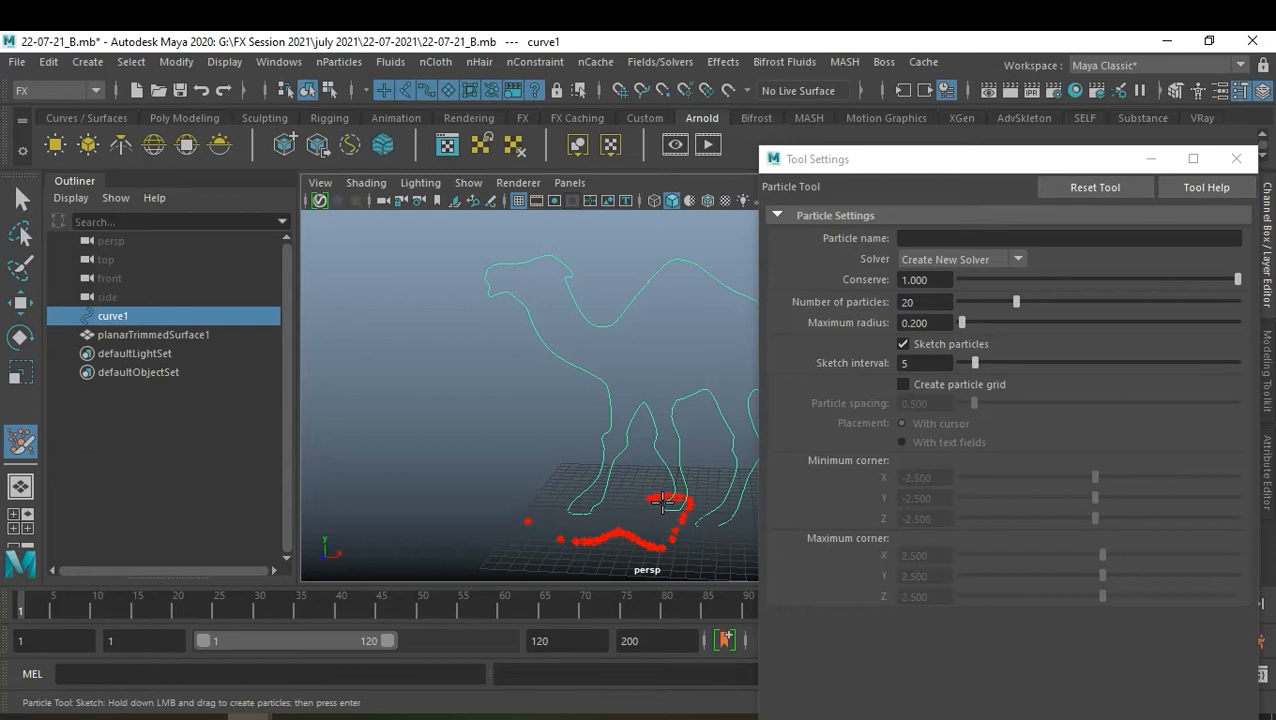
pyautogui.press('Return')
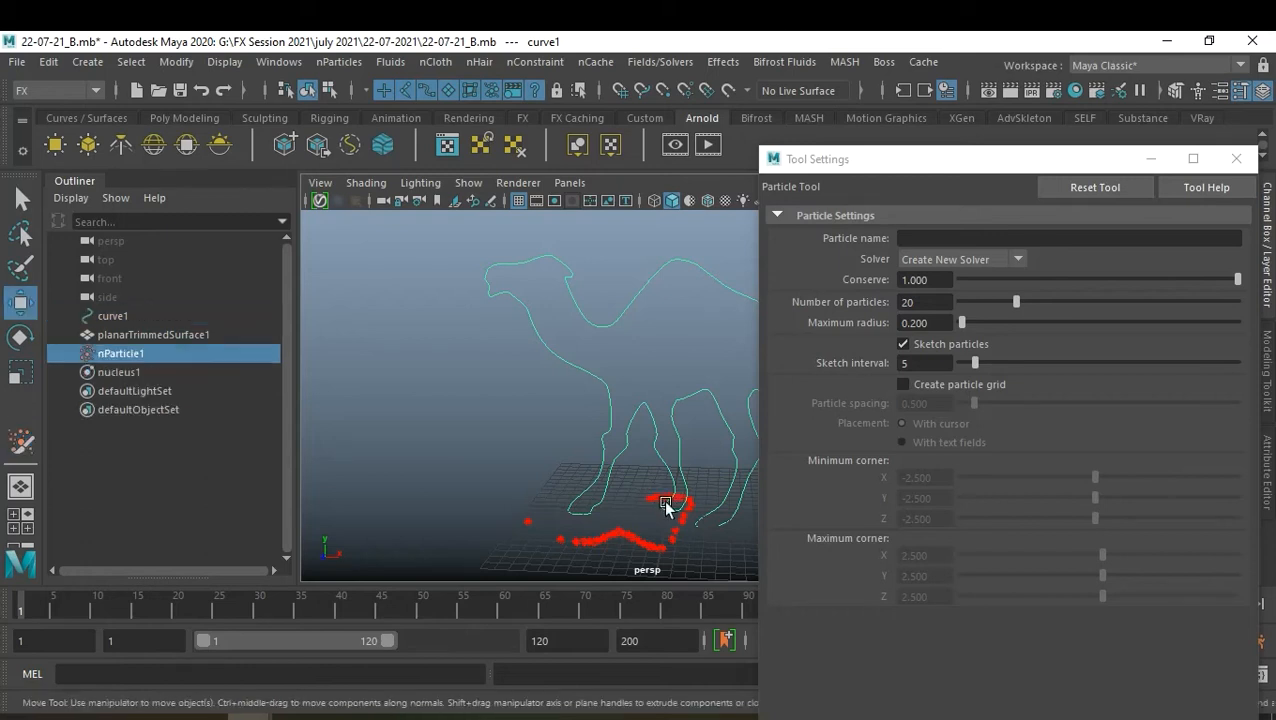
pyautogui.press('w')
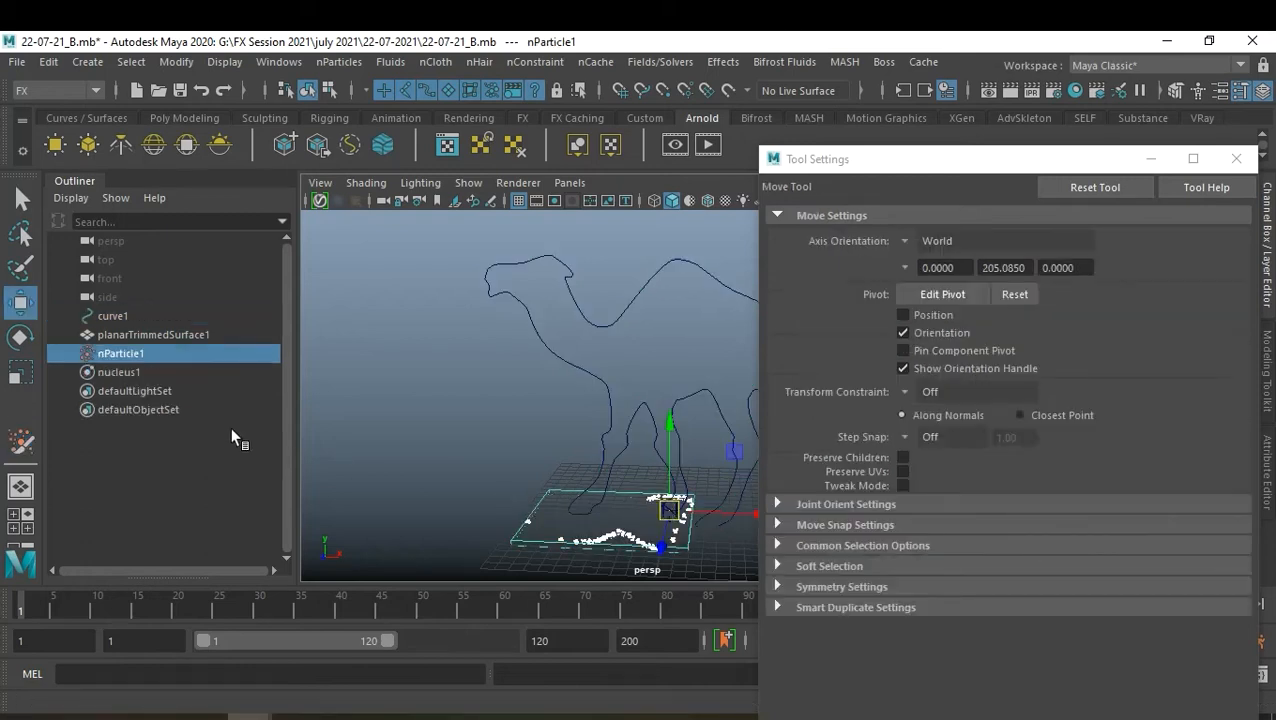
pyautogui.press('Delete')
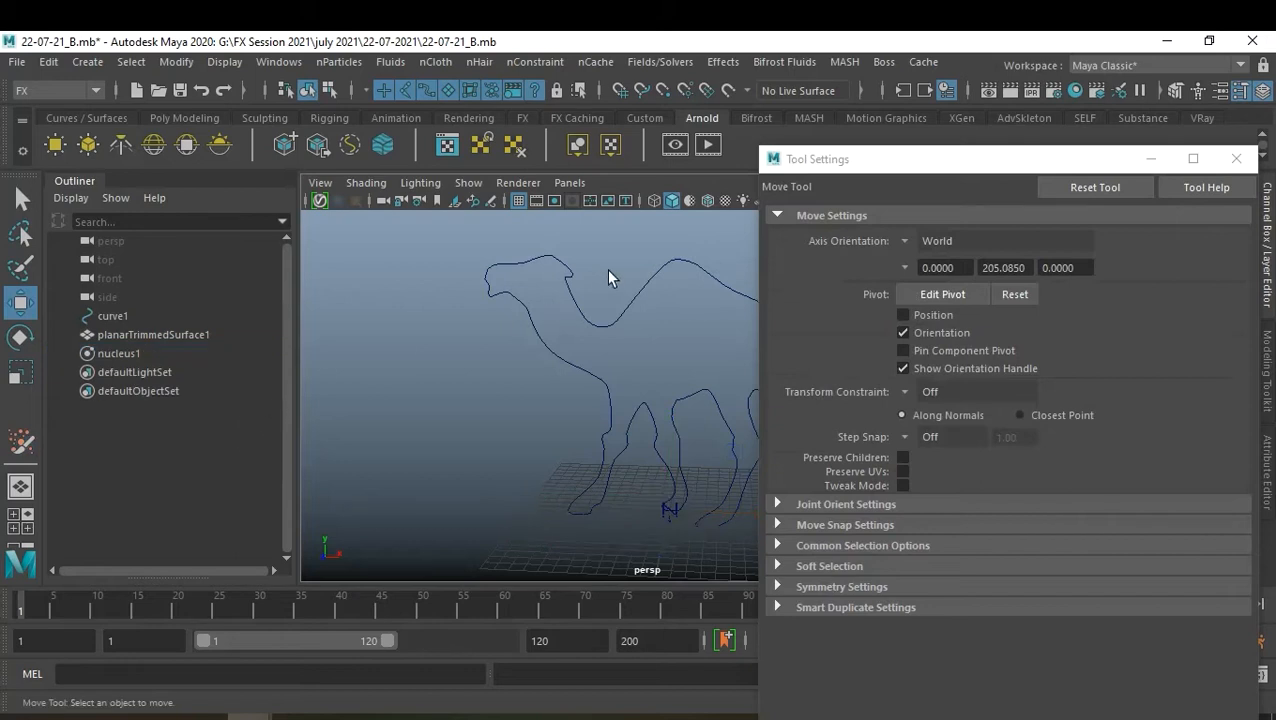
# Select curve1, enable curve snapping, start the nParticle Tool with its settings and show the curve's control vertices in component mode
pyautogui.click(623, 318)
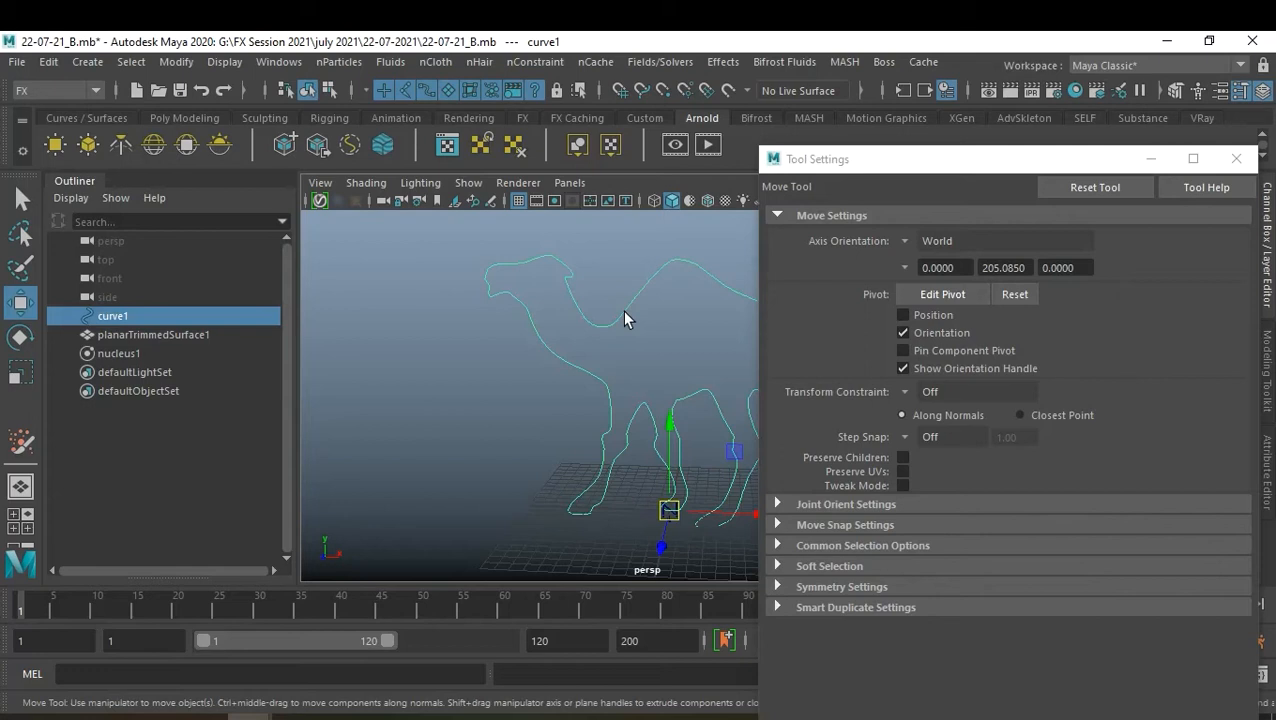
pyautogui.click(641, 92)
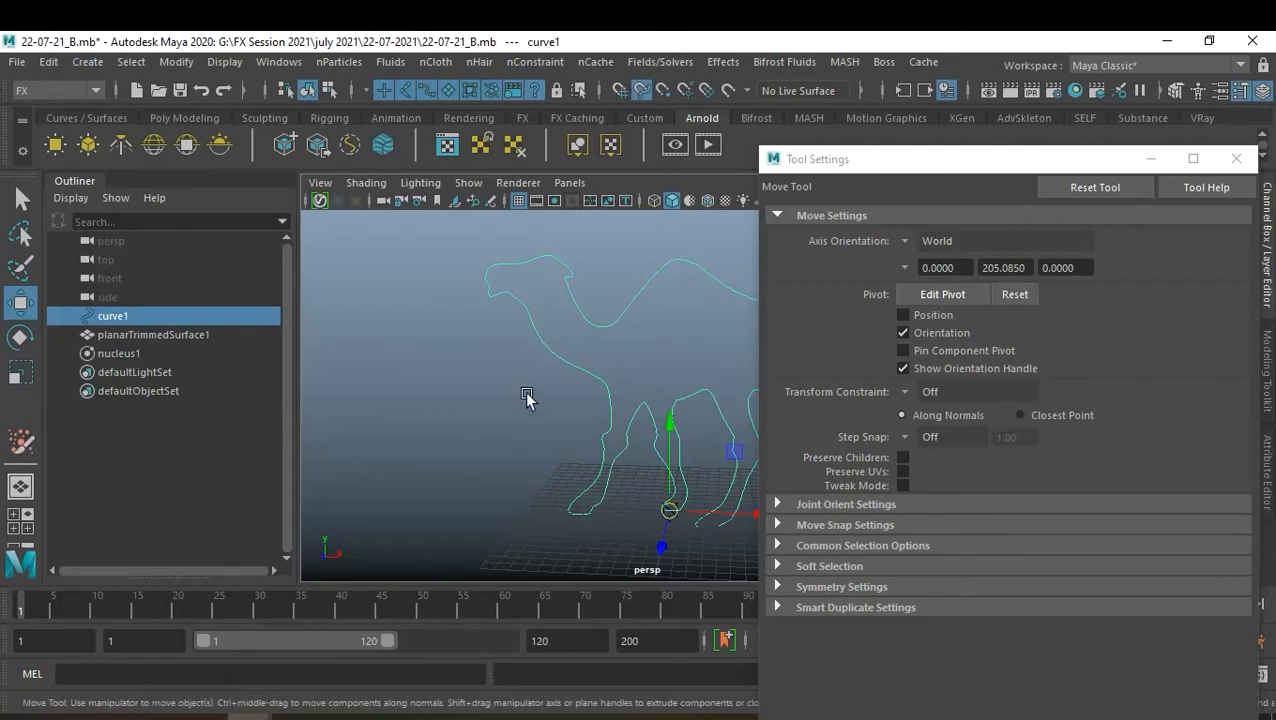
pyautogui.click(339, 62)
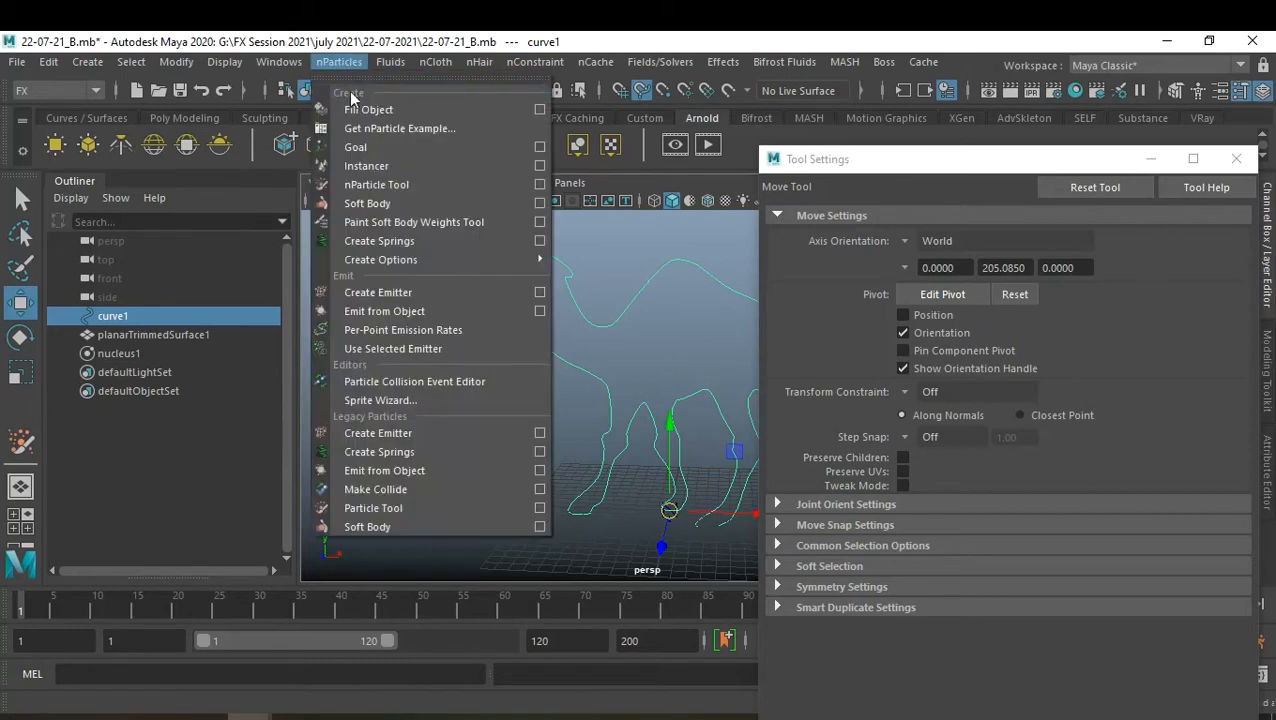
pyautogui.click(544, 187)
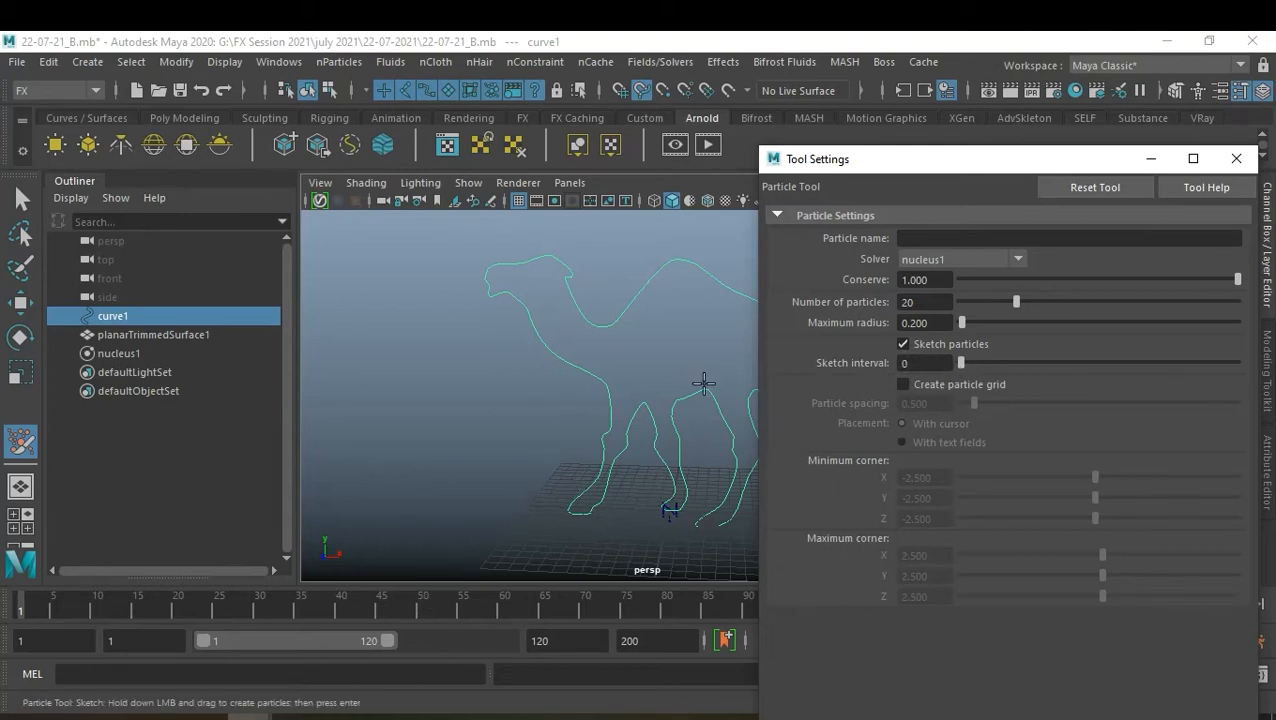
pyautogui.keyDown('alt'); pyautogui.moveTo(680, 370); pyautogui.dragTo(601, 393); pyautogui.keyUp('alt')
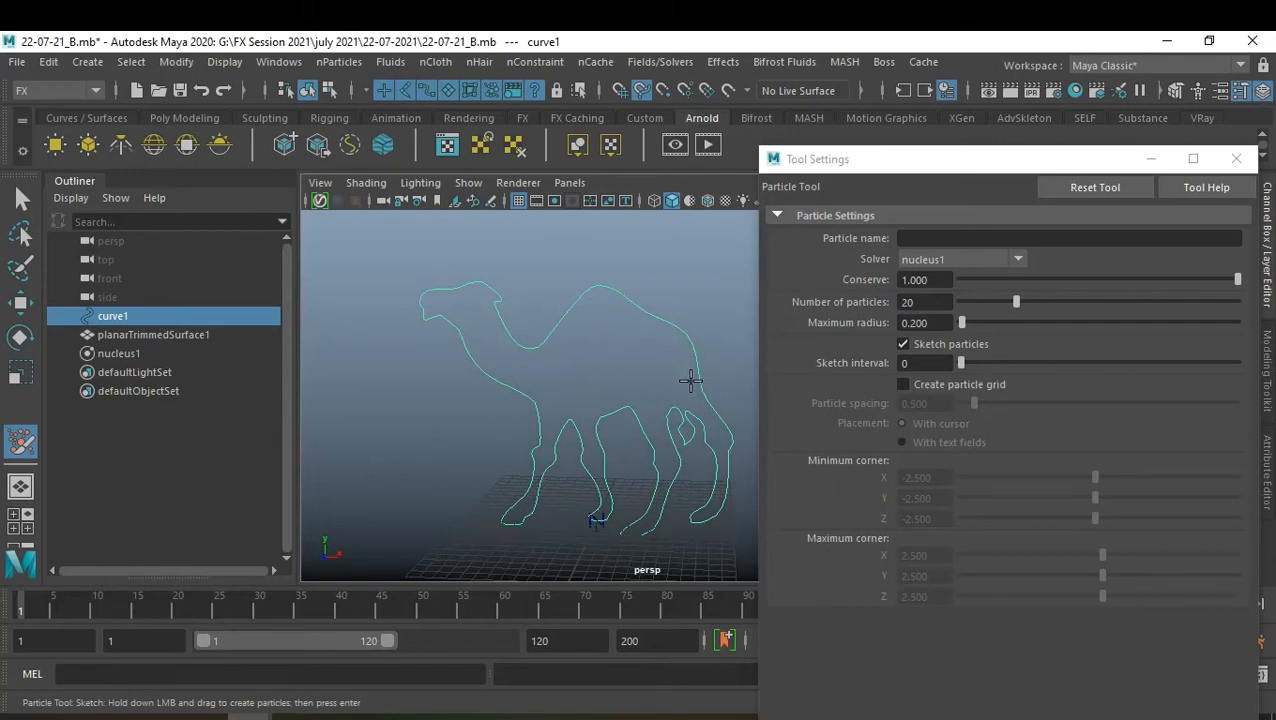
pyautogui.press('F8')
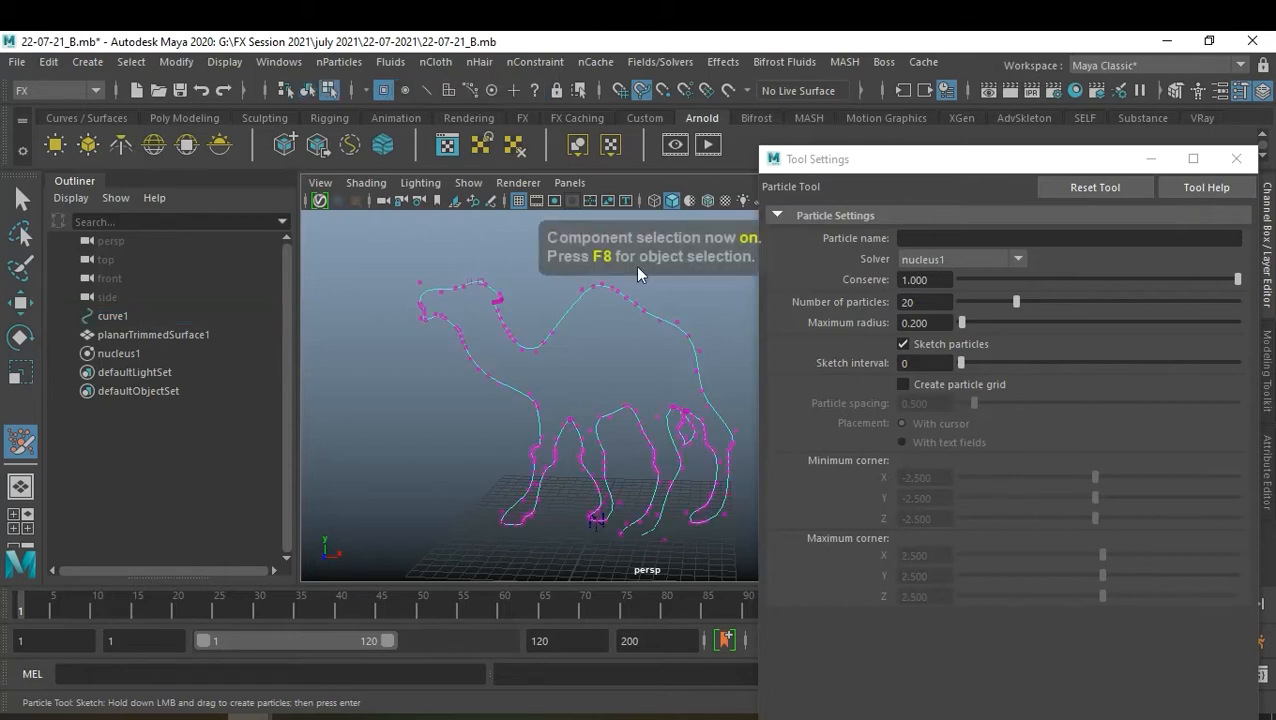
pyautogui.press('F8')
pyautogui.press('F8')
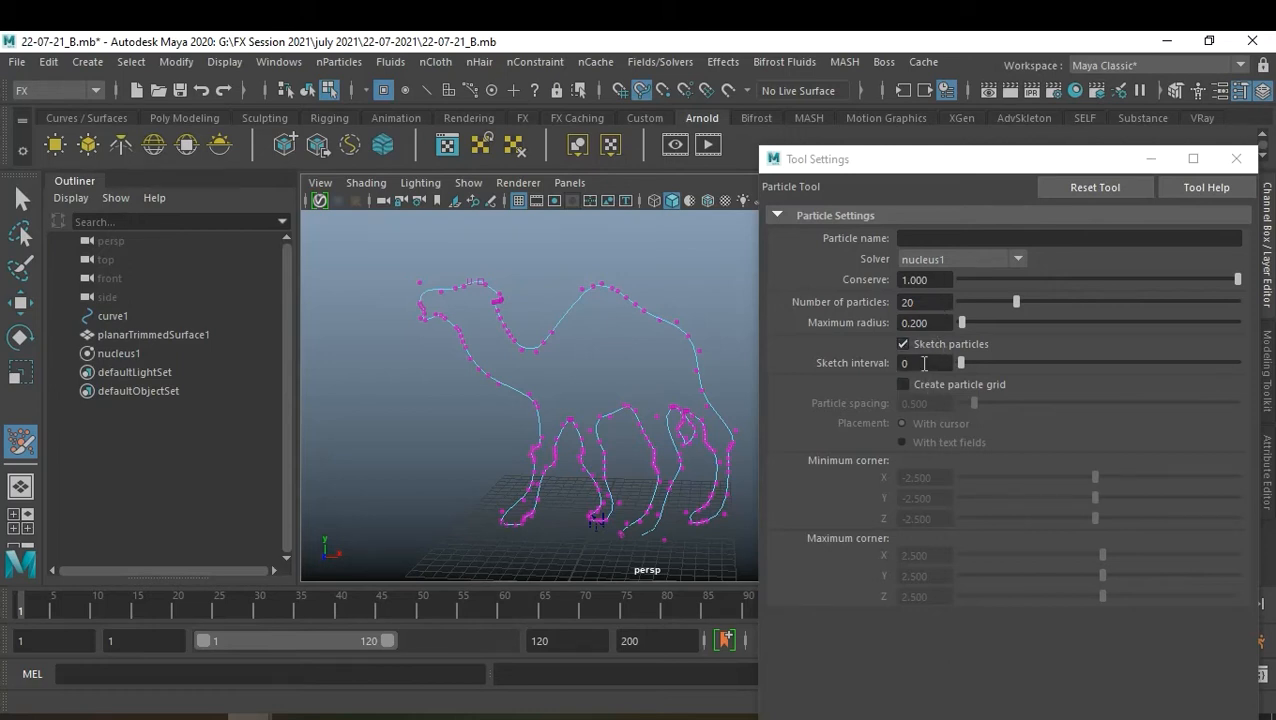
# Sketch nParticles in the perspective view along the camel's back, hind legs, belly and the rear edge of its front leg
pyautogui.moveTo(518, 342)
pyautogui.mouseDown()
pyautogui.moveTo(558, 350)
pyautogui.moveTo(609, 291)
pyautogui.moveTo(636, 301)
pyautogui.moveTo(586, 286)
pyautogui.moveTo(630, 295)
pyautogui.moveTo(694, 348)
pyautogui.moveTo(727, 417)
pyautogui.mouseUp()
pyautogui.moveTo(734, 471); pyautogui.dragTo(726, 503)
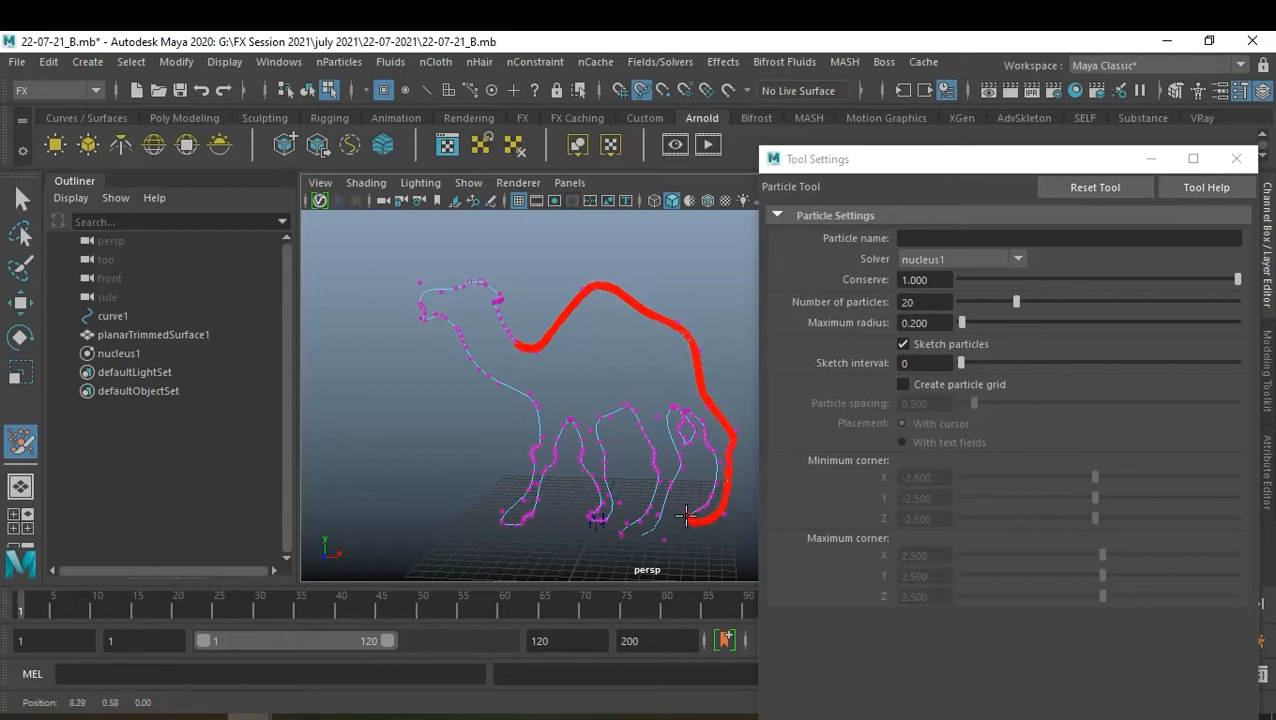
pyautogui.moveTo(712, 471); pyautogui.dragTo(711, 443)
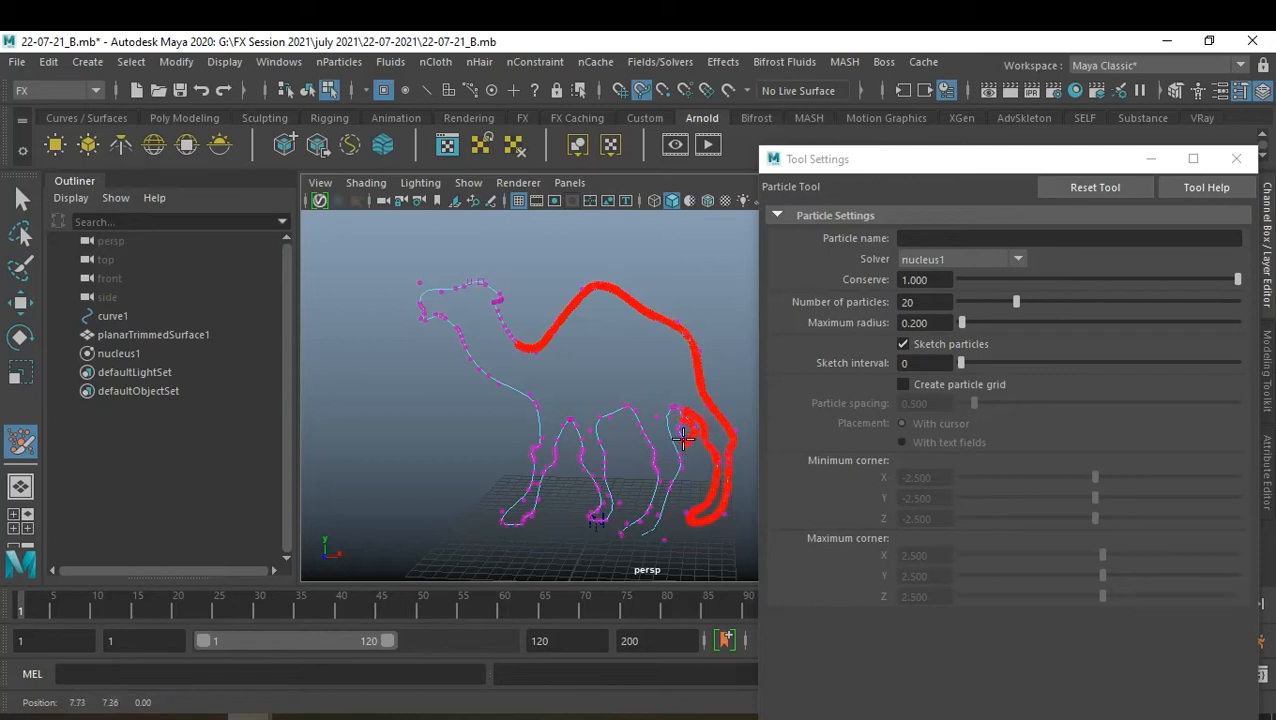
pyautogui.moveTo(677, 430)
pyautogui.mouseDown()
pyautogui.moveTo(676, 413)
pyautogui.moveTo(657, 424)
pyautogui.moveTo(677, 482)
pyautogui.mouseUp()
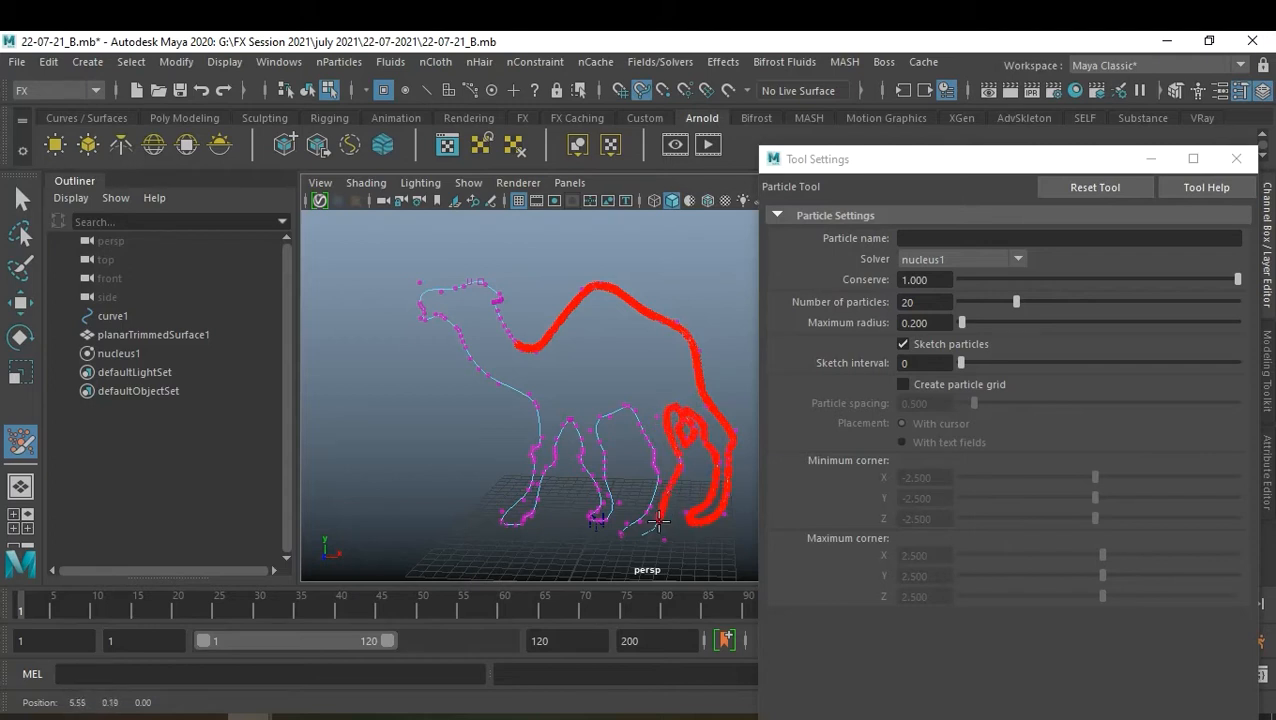
pyautogui.moveTo(645, 533); pyautogui.dragTo(617, 523)
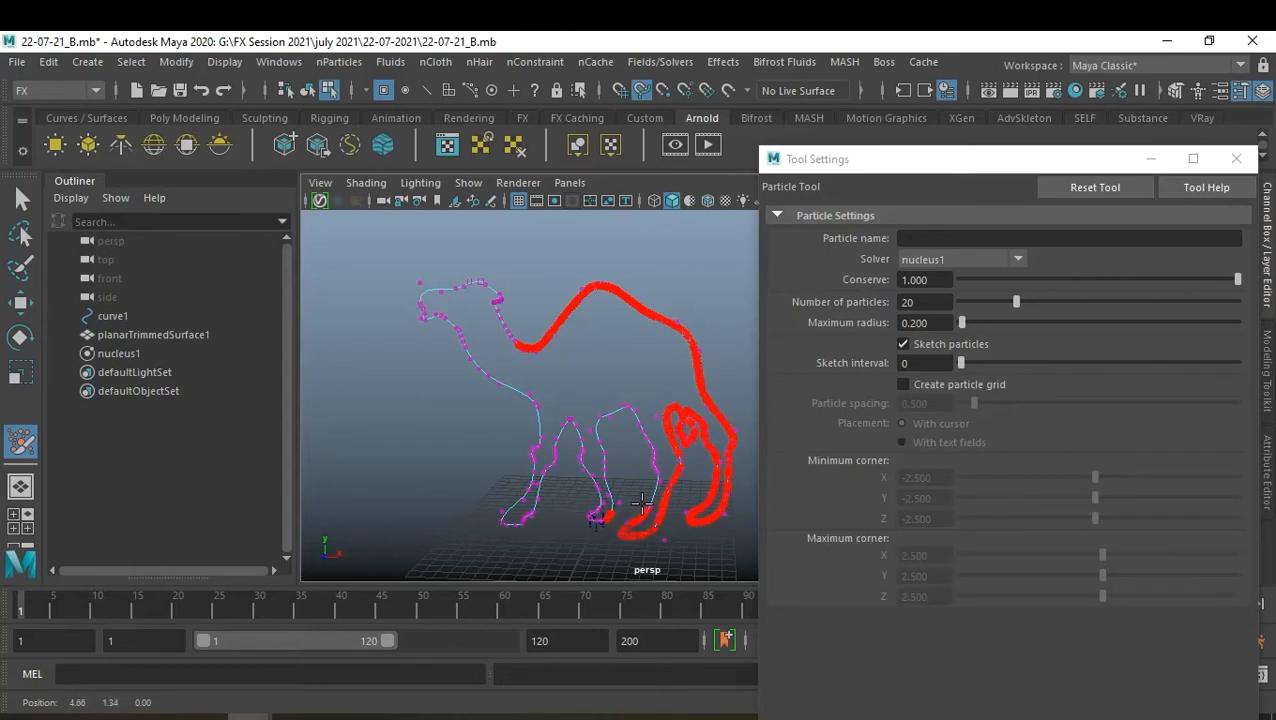
pyautogui.moveTo(650, 497)
pyautogui.mouseDown()
pyautogui.moveTo(658, 470)
pyautogui.moveTo(630, 401)
pyautogui.mouseUp()
pyautogui.click(635, 413)
pyautogui.click(621, 406)
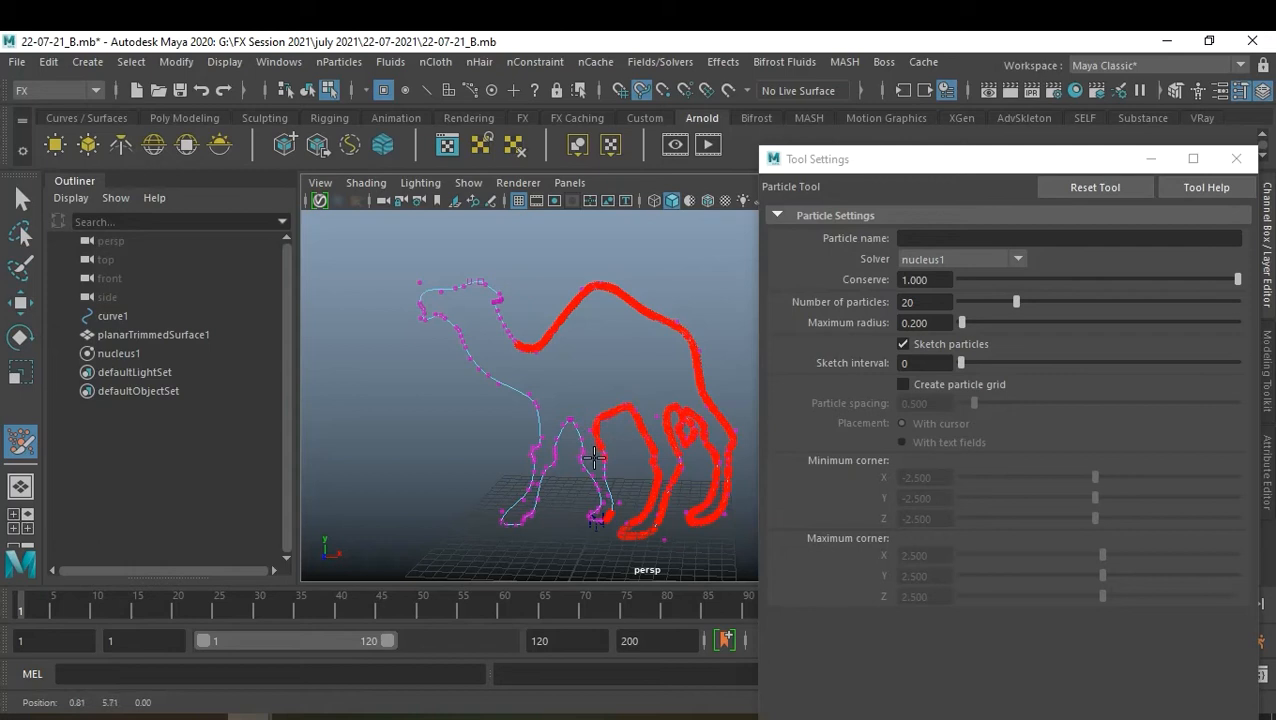
pyautogui.moveTo(601, 465); pyautogui.dragTo(596, 445)
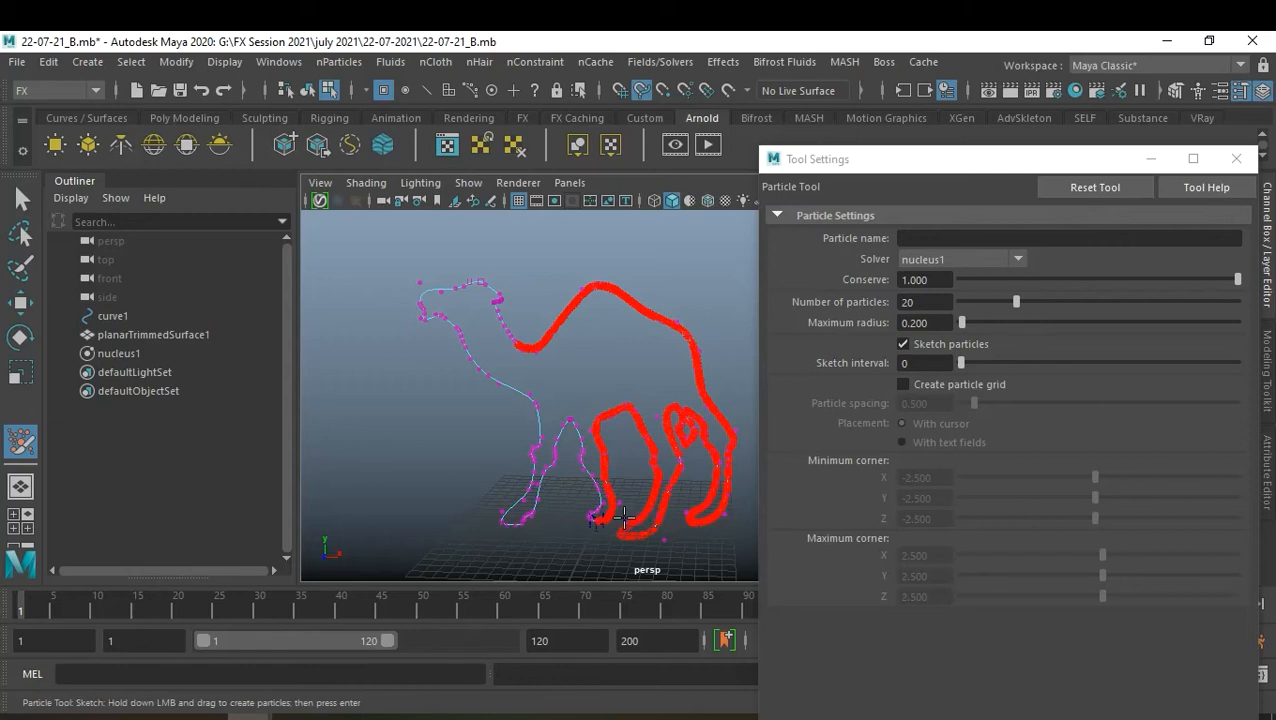
# Finish the perspective-view particle sketch and delete the resulting nParticle1 object
pyautogui.scroll(2, 721, 475)
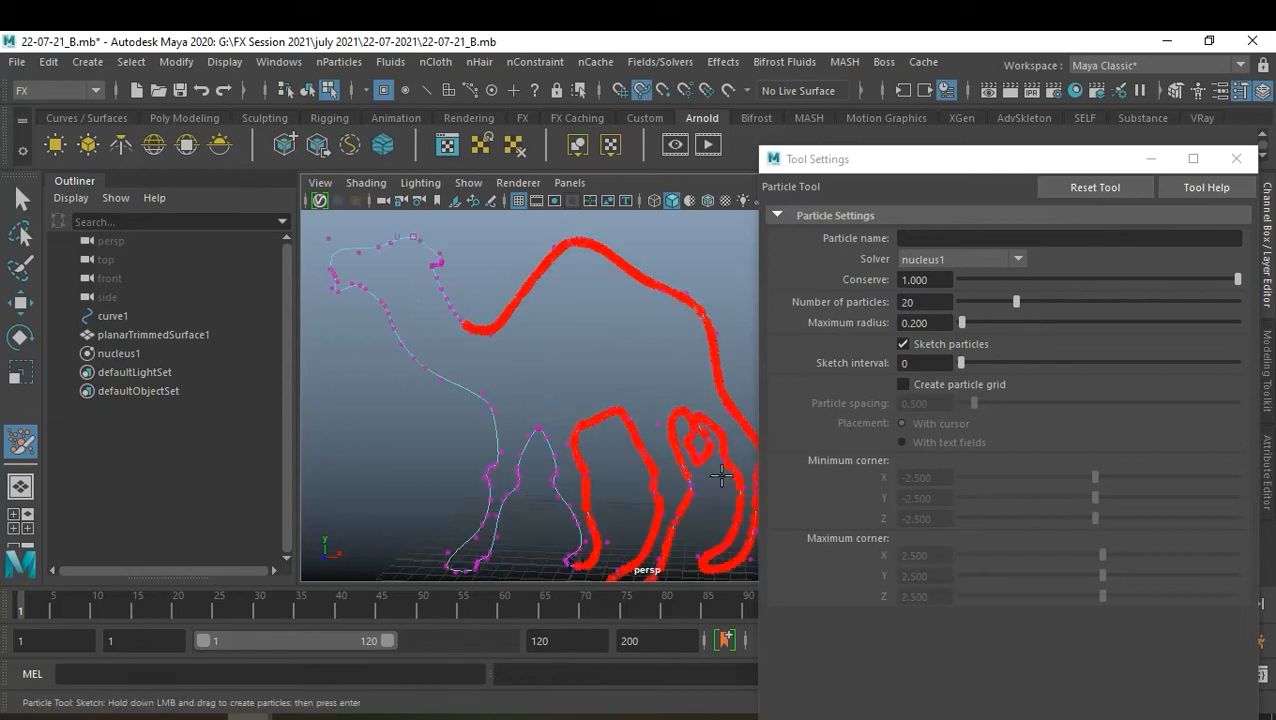
pyautogui.scroll(2, 708, 513)
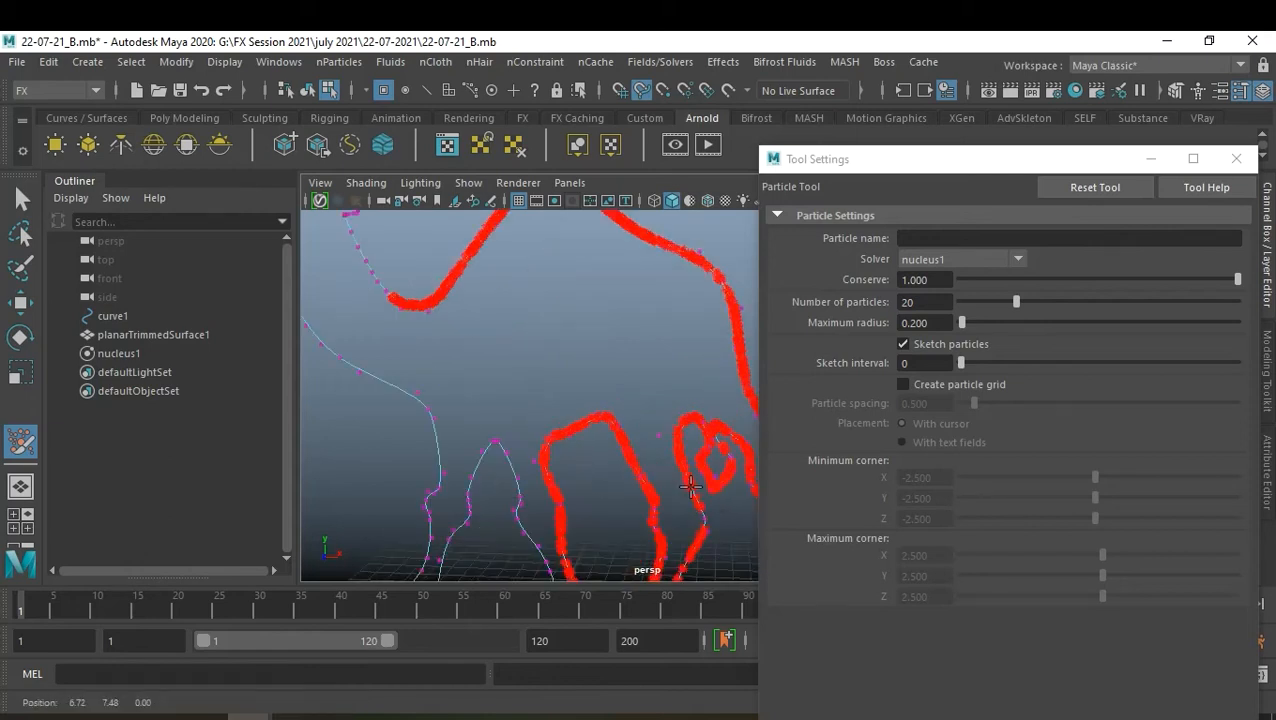
pyautogui.keyDown('alt'); pyautogui.moveTo(720, 542); pyautogui.dragTo(703, 417, button='middle'); pyautogui.keyUp('alt')
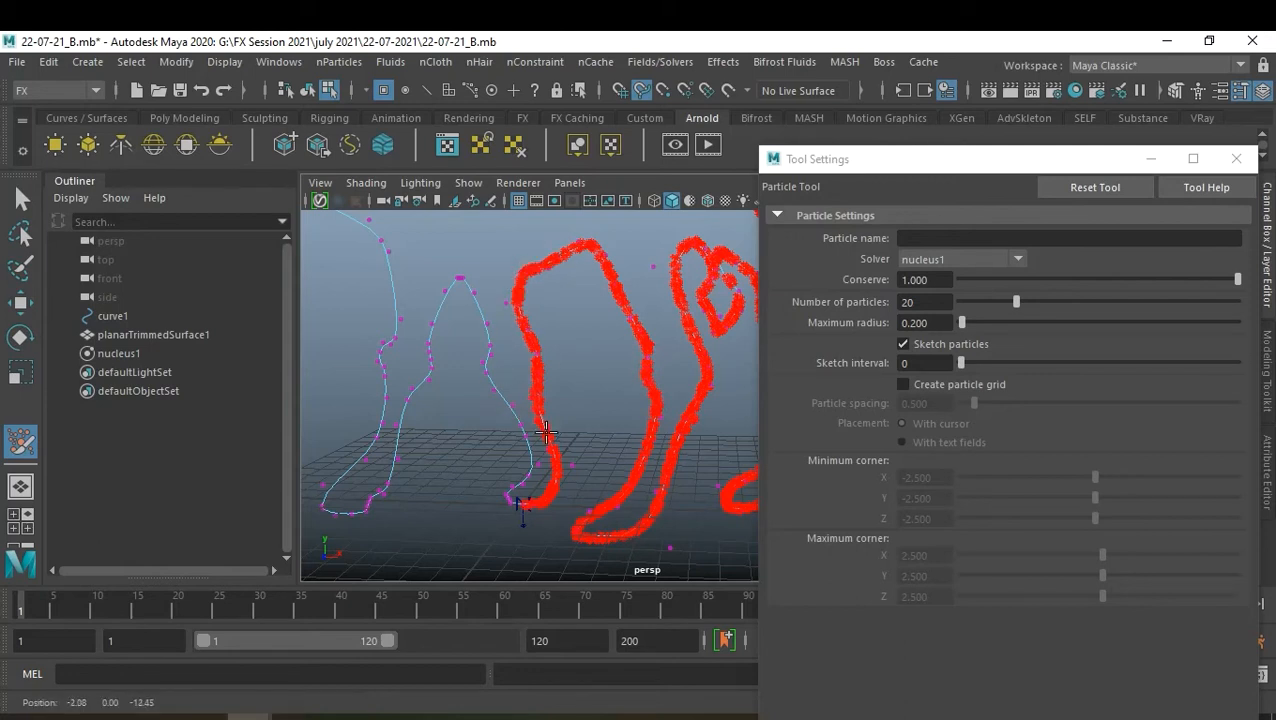
pyautogui.keyDown('alt'); pyautogui.moveTo(608, 420); pyautogui.dragTo(529, 418); pyautogui.keyUp('alt')
pyautogui.keyDown('alt'); pyautogui.moveTo(530, 419); pyautogui.dragTo(525, 417, button='middle'); pyautogui.keyUp('alt')
pyautogui.keyDown('alt'); pyautogui.moveTo(525, 417); pyautogui.dragTo(615, 402); pyautogui.keyUp('alt')
pyautogui.keyDown('alt'); pyautogui.moveTo(615, 402); pyautogui.dragTo(635, 395, button='right'); pyautogui.keyUp('alt')
pyautogui.moveTo(635, 395)
pyautogui.keyDown('alt'); pyautogui.mouseDown()
pyautogui.moveTo(590, 382)
pyautogui.moveTo(619, 411)
pyautogui.mouseUp(); pyautogui.keyUp('alt')
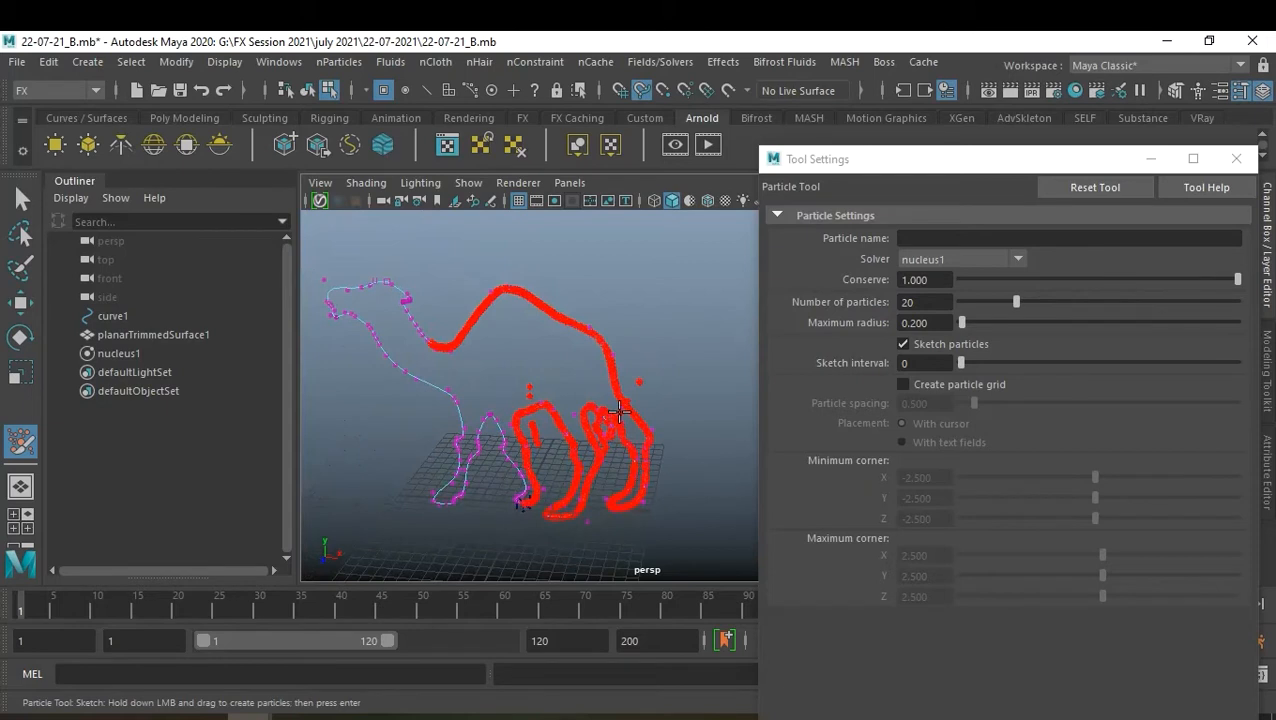
pyautogui.press('Return')
pyautogui.press('w')
pyautogui.click(156, 461)
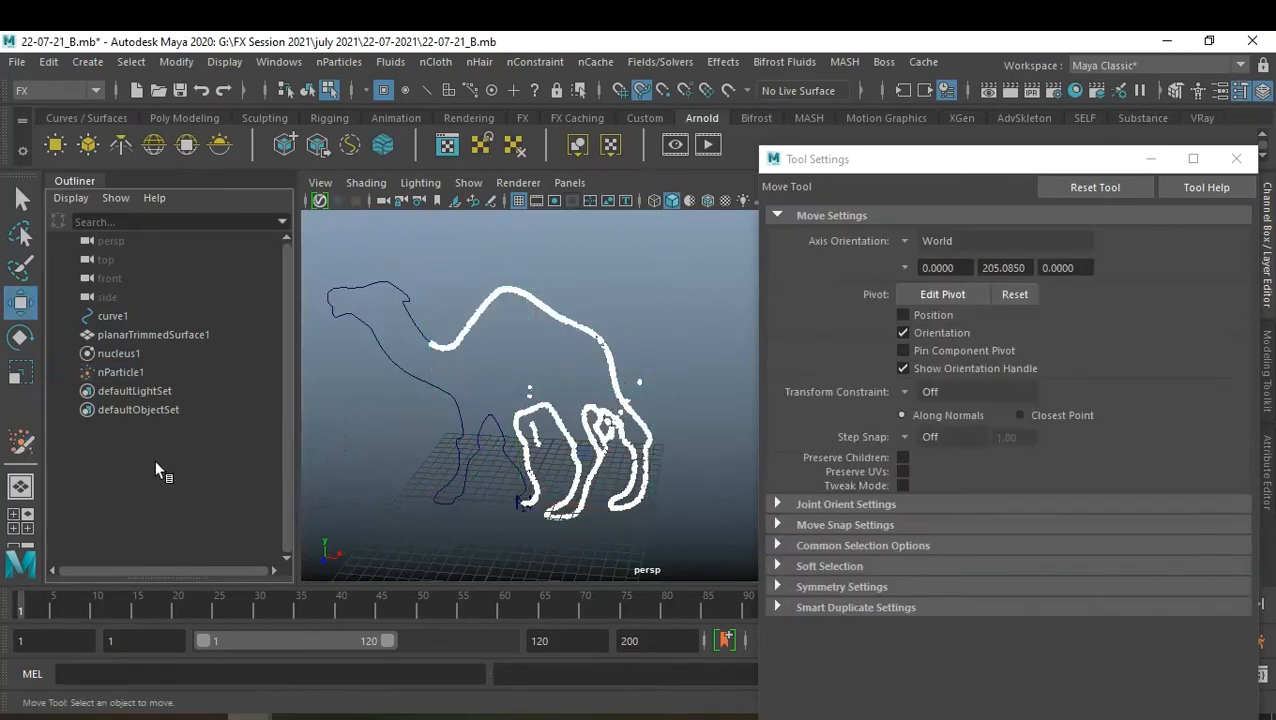
pyautogui.click(140, 372)
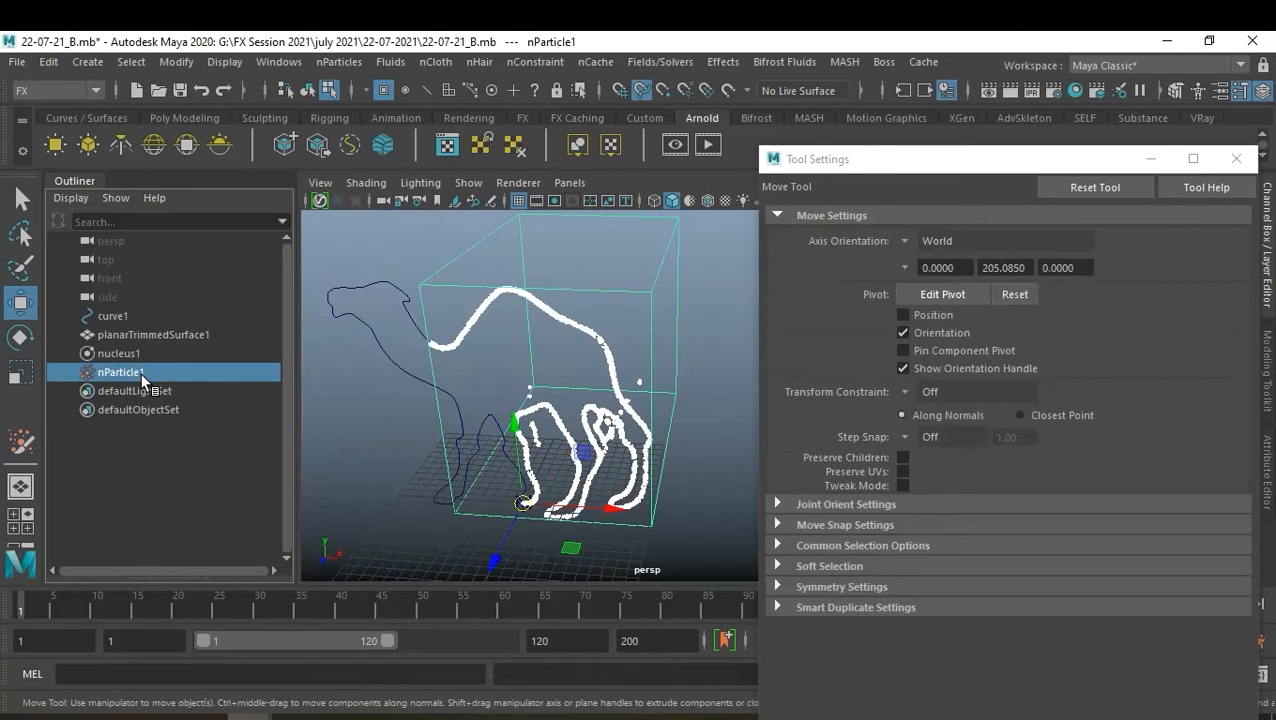
pyautogui.press('Delete')
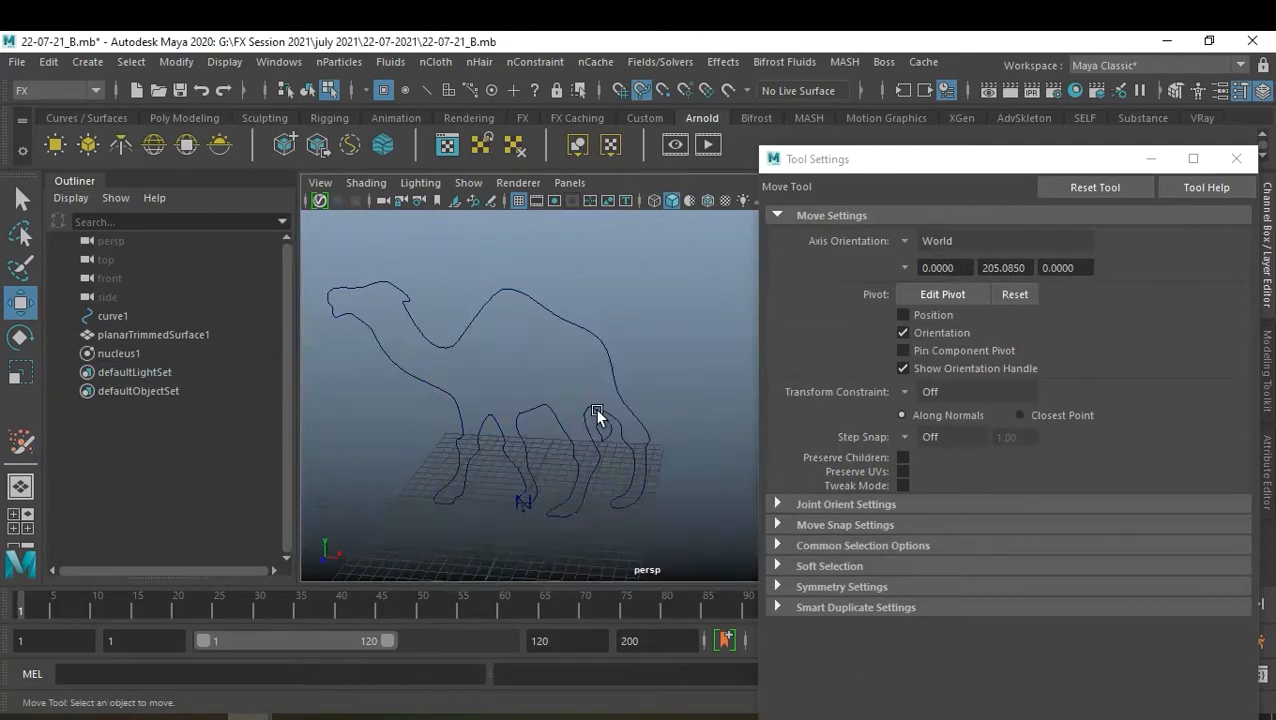
# Maximize the front view with the whole camel framed, reactivate the nParticle Tool and close its settings window
pyautogui.press('space')
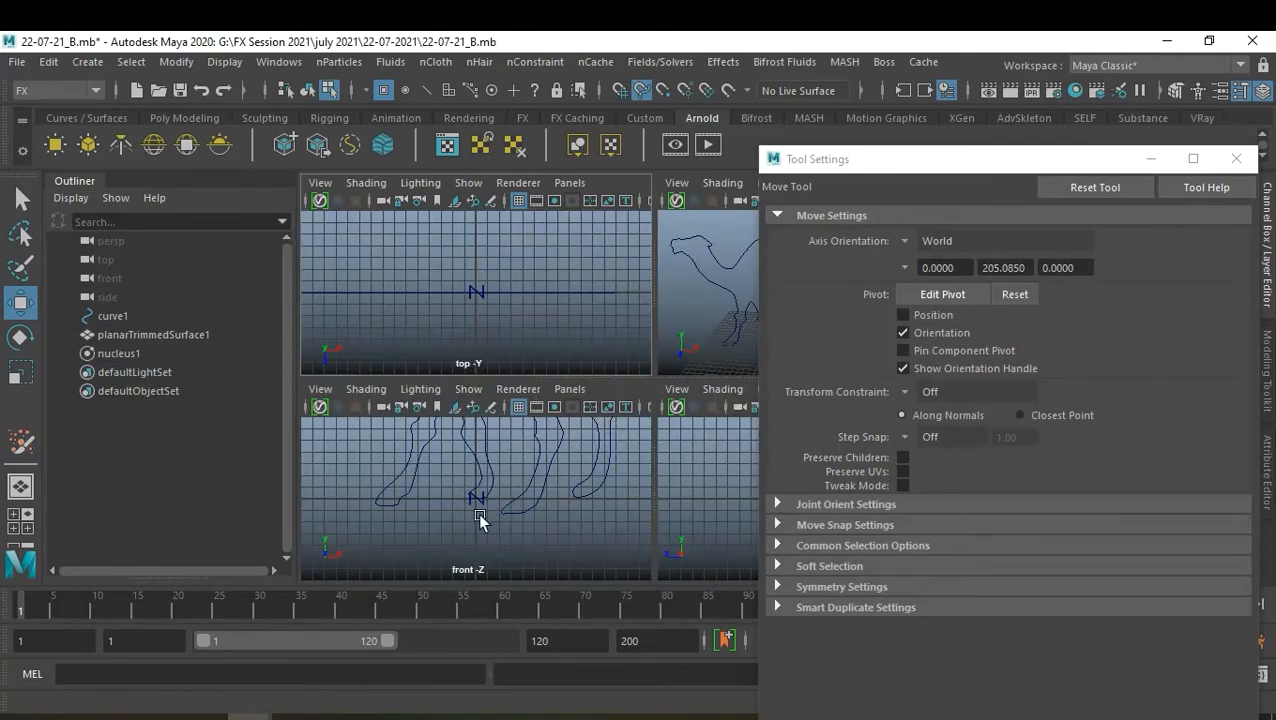
pyautogui.press('space')
pyautogui.keyDown('alt'); pyautogui.moveTo(592, 392); pyautogui.dragTo(500, 472, button='middle'); pyautogui.keyUp('alt')
pyautogui.keyDown('alt'); pyautogui.moveTo(610, 370); pyautogui.dragTo(501, 470, button='middle'); pyautogui.keyUp('alt')
pyautogui.keyDown('alt'); pyautogui.moveTo(501, 470); pyautogui.dragTo(539, 403, button='right'); pyautogui.keyUp('alt')
pyautogui.keyDown('alt'); pyautogui.moveTo(606, 400); pyautogui.dragTo(662, 431, button='middle'); pyautogui.keyUp('alt')
pyautogui.click(22, 441)
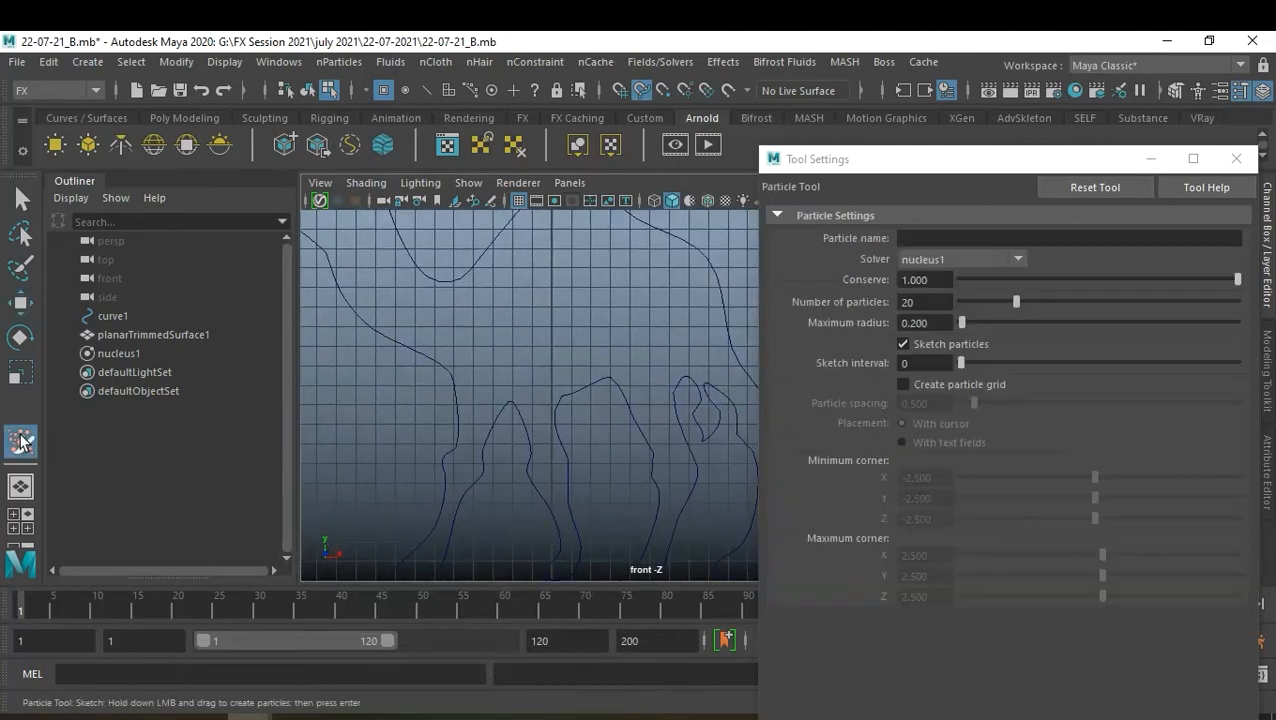
pyautogui.click(1241, 161)
pyautogui.keyDown('alt'); pyautogui.moveTo(663, 453); pyautogui.dragTo(691, 412, button='right'); pyautogui.keyUp('alt')
pyautogui.keyDown('alt'); pyautogui.moveTo(692, 412); pyautogui.dragTo(769, 467, button='middle'); pyautogui.keyUp('alt')
pyautogui.keyDown('alt'); pyautogui.moveTo(768, 467); pyautogui.dragTo(729, 428, button='right'); pyautogui.keyUp('alt')
pyautogui.keyDown('alt'); pyautogui.moveTo(729, 428); pyautogui.dragTo(707, 349, button='middle'); pyautogui.keyUp('alt')
pyautogui.keyDown('alt'); pyautogui.moveTo(752, 359); pyautogui.dragTo(706, 362, button='right'); pyautogui.keyUp('alt')
pyautogui.keyDown('alt'); pyautogui.moveTo(706, 362); pyautogui.dragTo(706, 384, button='middle'); pyautogui.keyUp('alt')
pyautogui.keyDown('alt'); pyautogui.moveTo(732, 384); pyautogui.dragTo(707, 380, button='right'); pyautogui.keyUp('alt')
pyautogui.keyDown('alt'); pyautogui.moveTo(707, 381); pyautogui.dragTo(701, 385, button='middle'); pyautogui.keyUp('alt')
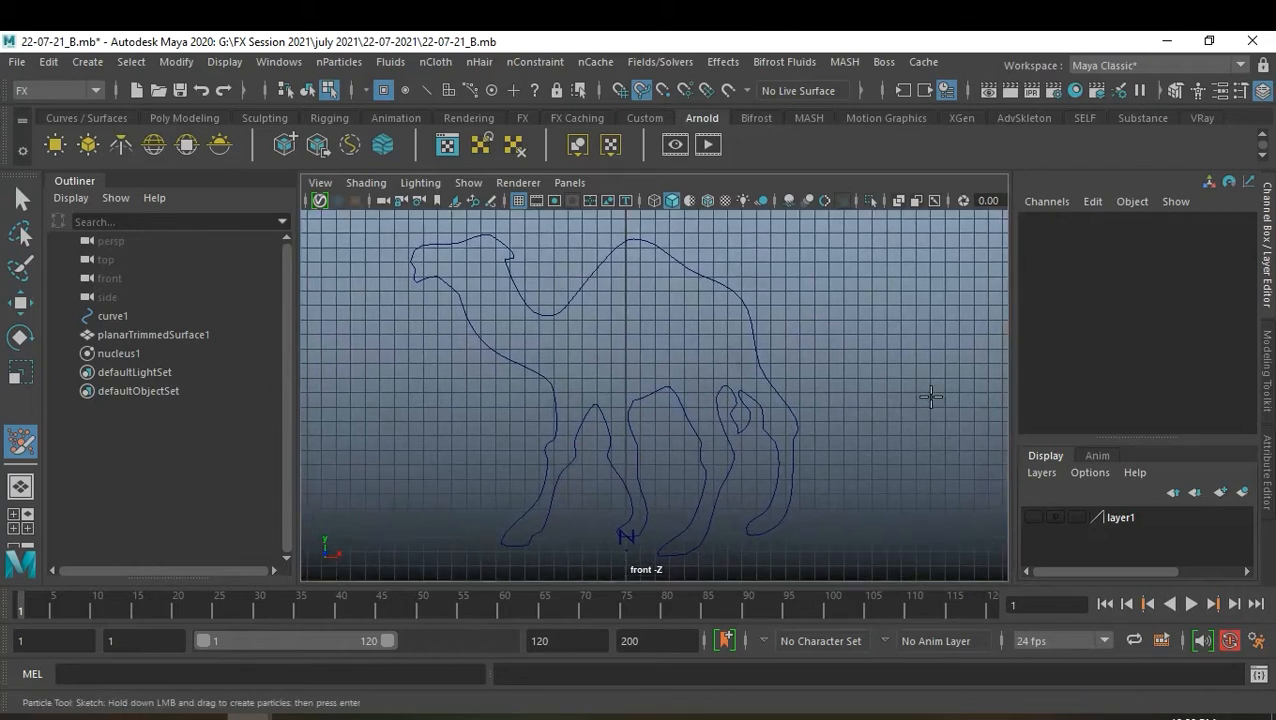
# Hide the grid in the front view and change the viewport background to plain light grey
pyautogui.click(513, 201)
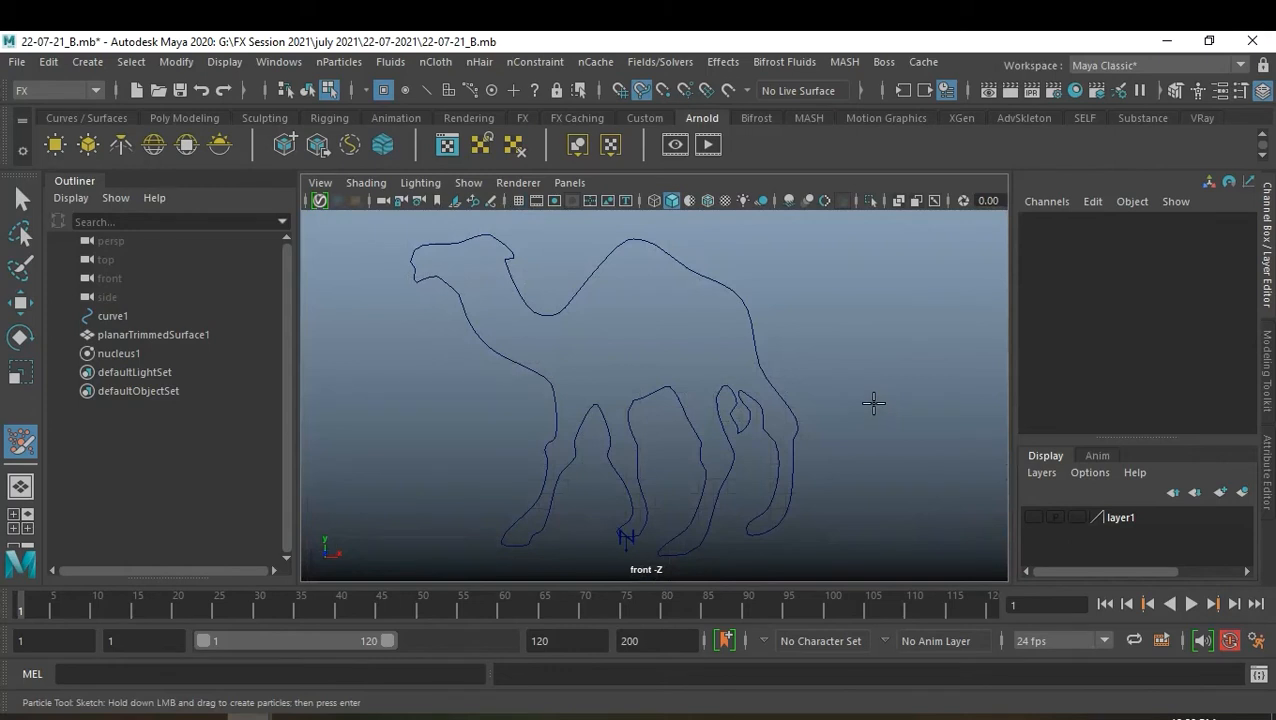
pyautogui.hotkey('alt', 'b')
pyautogui.hotkey('alt', 'b')
pyautogui.hotkey('alt', 'b')
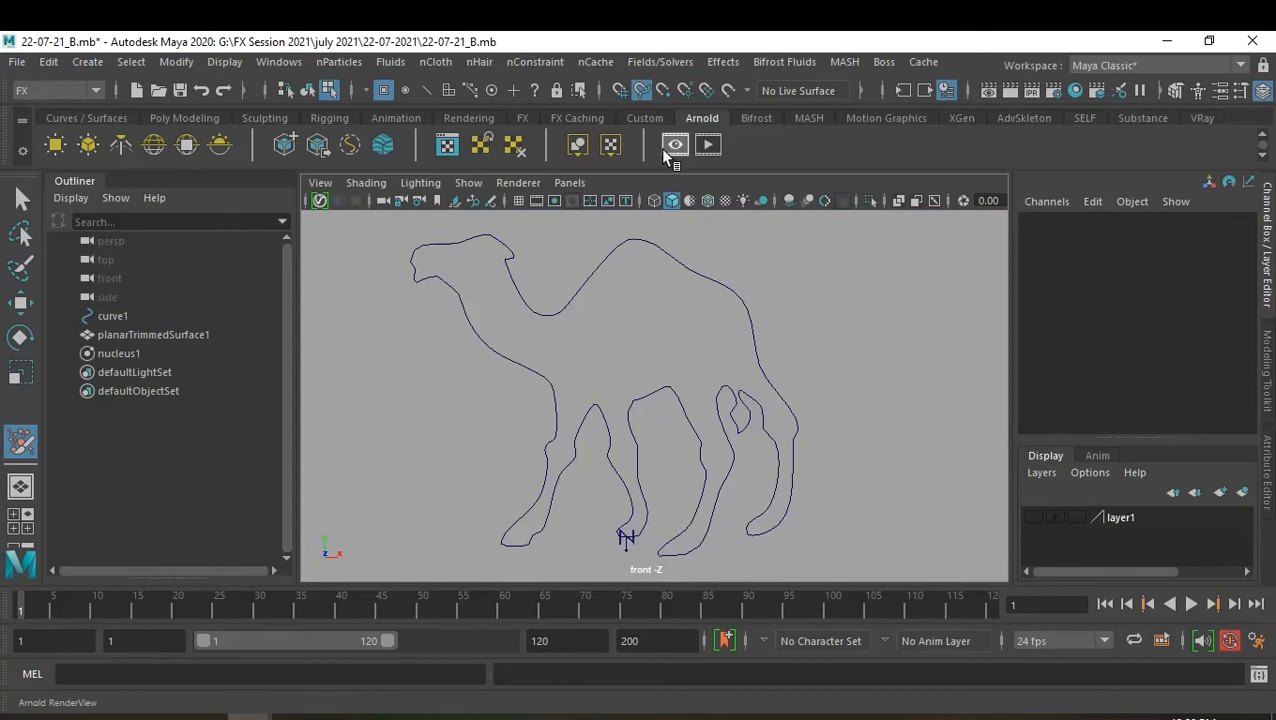
# Show curve1's control vertices and sketch nParticles around the camel's entire outline in the front view
pyautogui.click(21, 199)
pyautogui.click(110, 318)
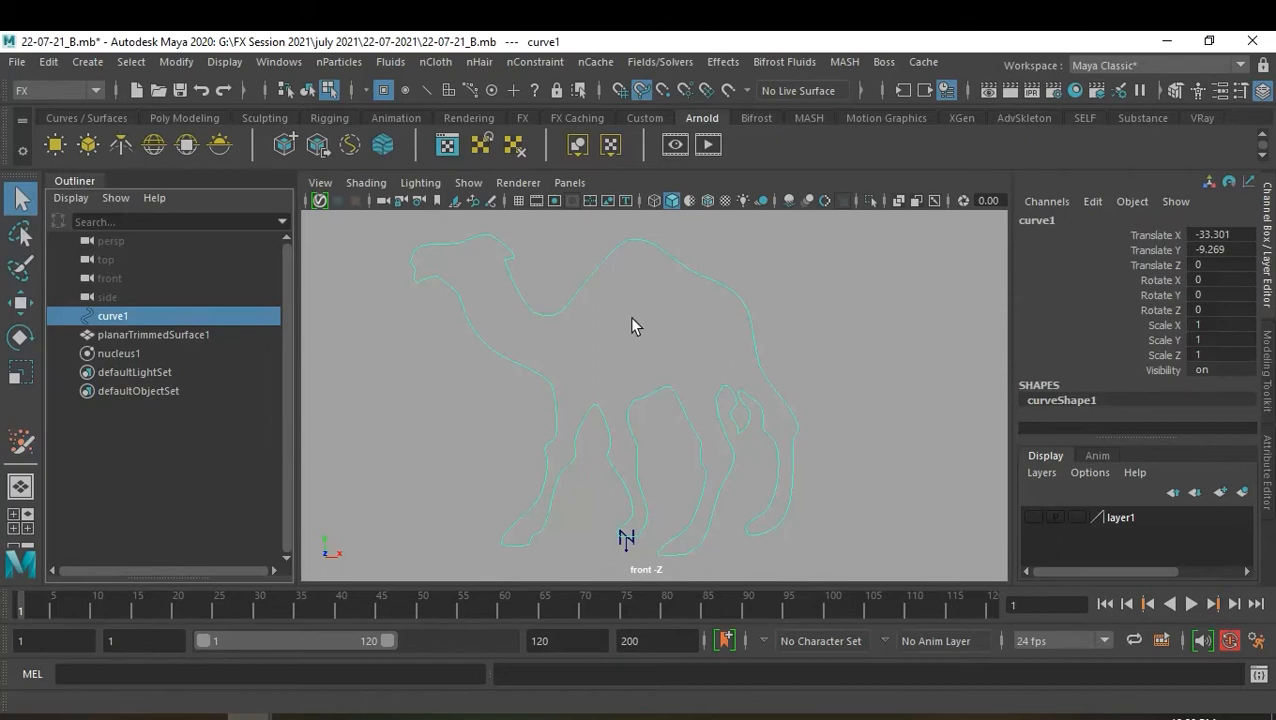
pyautogui.press('F8')
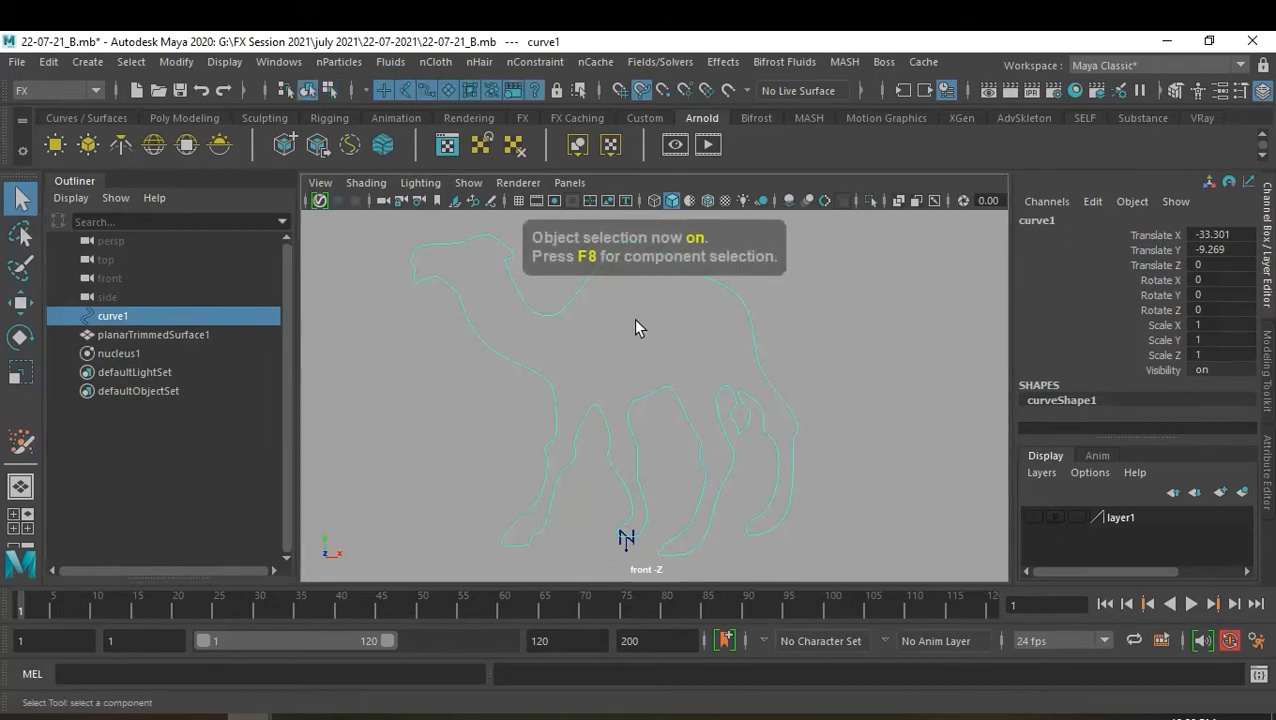
pyautogui.press('F8')
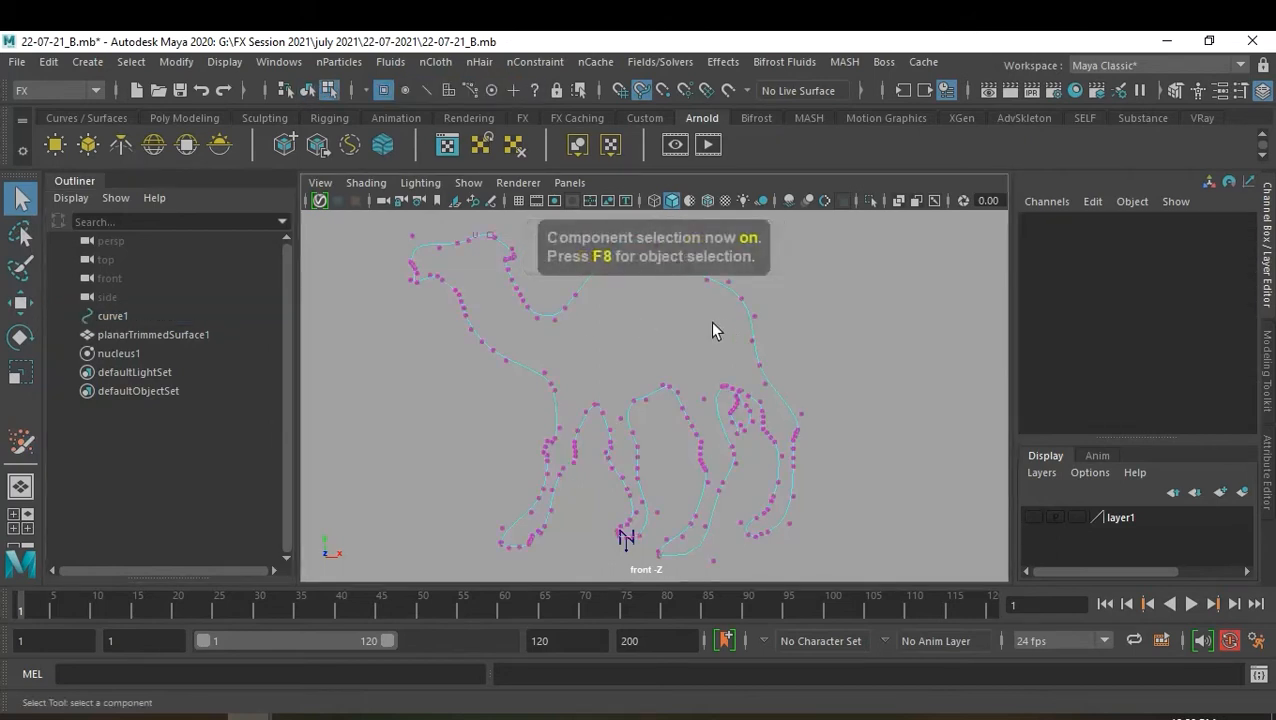
pyautogui.click(25, 443)
pyautogui.moveTo(686, 265)
pyautogui.mouseDown()
pyautogui.moveTo(738, 308)
pyautogui.moveTo(800, 412)
pyautogui.moveTo(789, 501)
pyautogui.moveTo(740, 535)
pyautogui.moveTo(765, 500)
pyautogui.moveTo(775, 442)
pyautogui.moveTo(745, 384)
pyautogui.moveTo(746, 434)
pyautogui.moveTo(720, 384)
pyautogui.moveTo(718, 497)
pyautogui.moveTo(657, 545)
pyautogui.moveTo(700, 478)
pyautogui.moveTo(698, 440)
pyautogui.moveTo(675, 389)
pyautogui.moveTo(648, 393)
pyautogui.moveTo(631, 430)
pyautogui.moveTo(646, 540)
pyautogui.moveTo(622, 540)
pyautogui.moveTo(600, 403)
pyautogui.moveTo(547, 509)
pyautogui.moveTo(504, 539)
pyautogui.moveTo(498, 530)
pyautogui.moveTo(539, 476)
pyautogui.moveTo(550, 393)
pyautogui.moveTo(400, 262)
pyautogui.moveTo(468, 233)
pyautogui.moveTo(510, 254)
pyautogui.moveTo(548, 312)
pyautogui.moveTo(608, 250)
pyautogui.moveTo(640, 239)
pyautogui.moveTo(681, 265)
pyautogui.mouseUp()
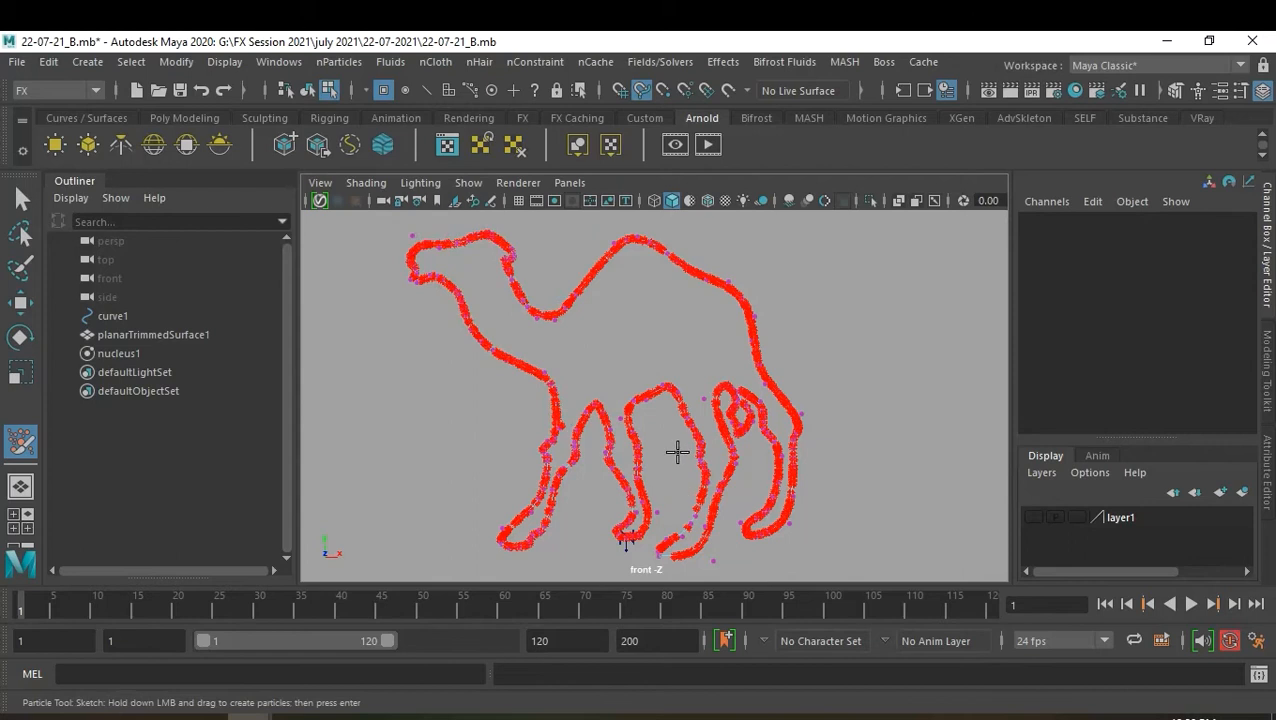
# Fill the gaps in the particle trail along the camel's front legs and feet with extra nParticle strokes
pyautogui.scroll(3, 677, 451)
pyautogui.scroll(-1, 482, 484)
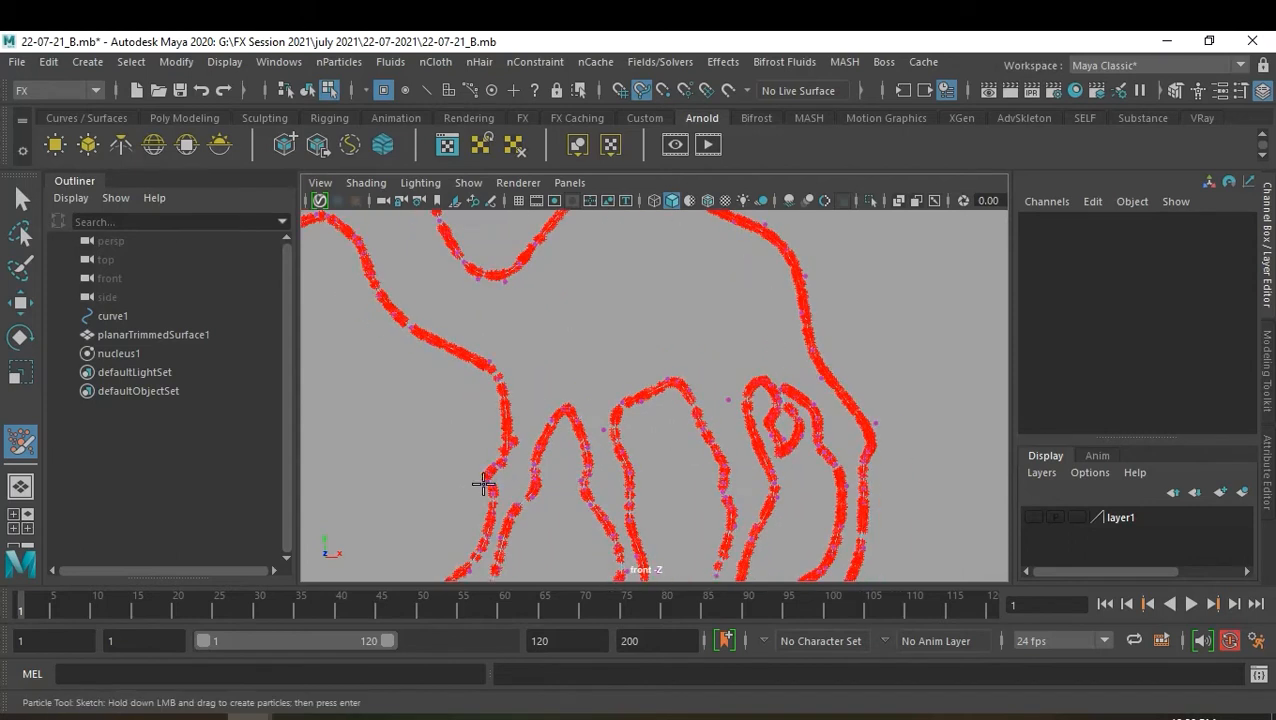
pyautogui.moveTo(483, 473)
pyautogui.mouseDown()
pyautogui.moveTo(526, 489)
pyautogui.moveTo(508, 521)
pyautogui.mouseUp()
pyautogui.keyDown('alt'); pyautogui.moveTo(591, 490); pyautogui.dragTo(619, 338, button='middle'); pyautogui.keyUp('alt')
pyautogui.keyDown('alt'); pyautogui.moveTo(582, 420); pyautogui.dragTo(630, 453, button='right'); pyautogui.keyUp('alt')
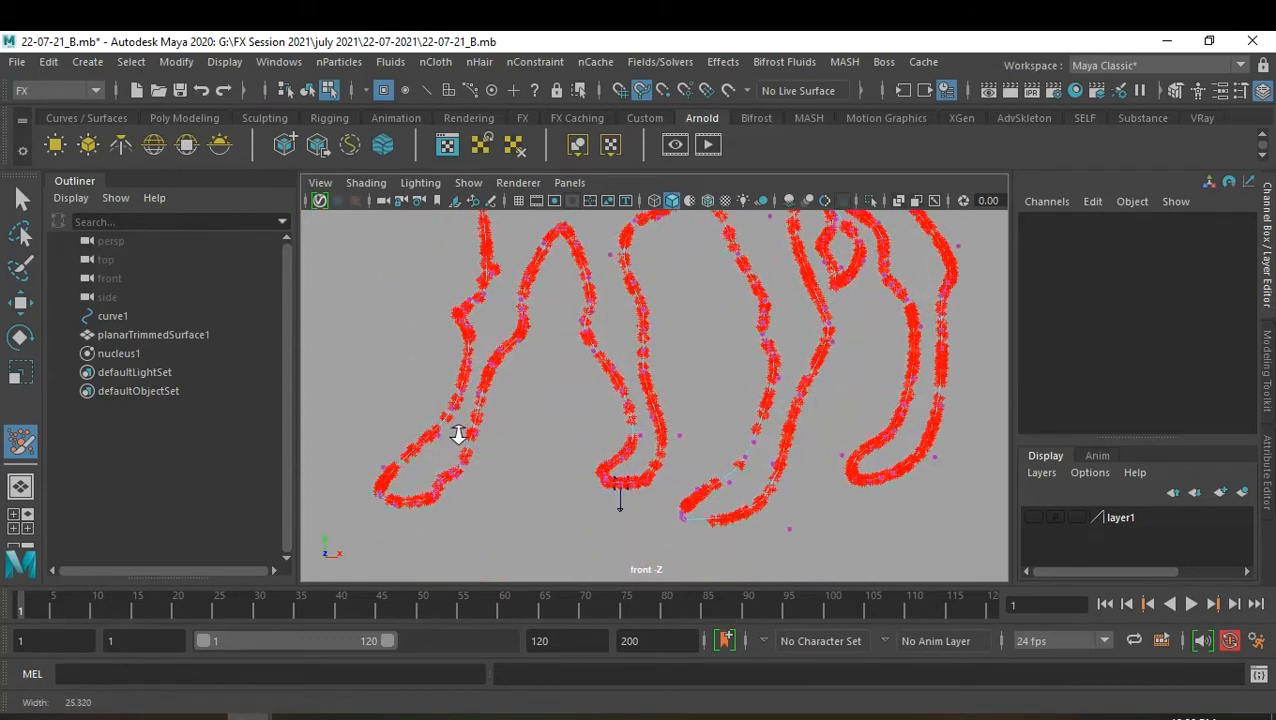
pyautogui.moveTo(462, 375); pyautogui.dragTo(386, 498)
pyautogui.moveTo(588, 272)
pyautogui.mouseDown()
pyautogui.moveTo(582, 330)
pyautogui.moveTo(662, 467)
pyautogui.mouseUp()
pyautogui.moveTo(638, 315)
pyautogui.mouseDown()
pyautogui.moveTo(624, 240)
pyautogui.moveTo(648, 382)
pyautogui.mouseUp()
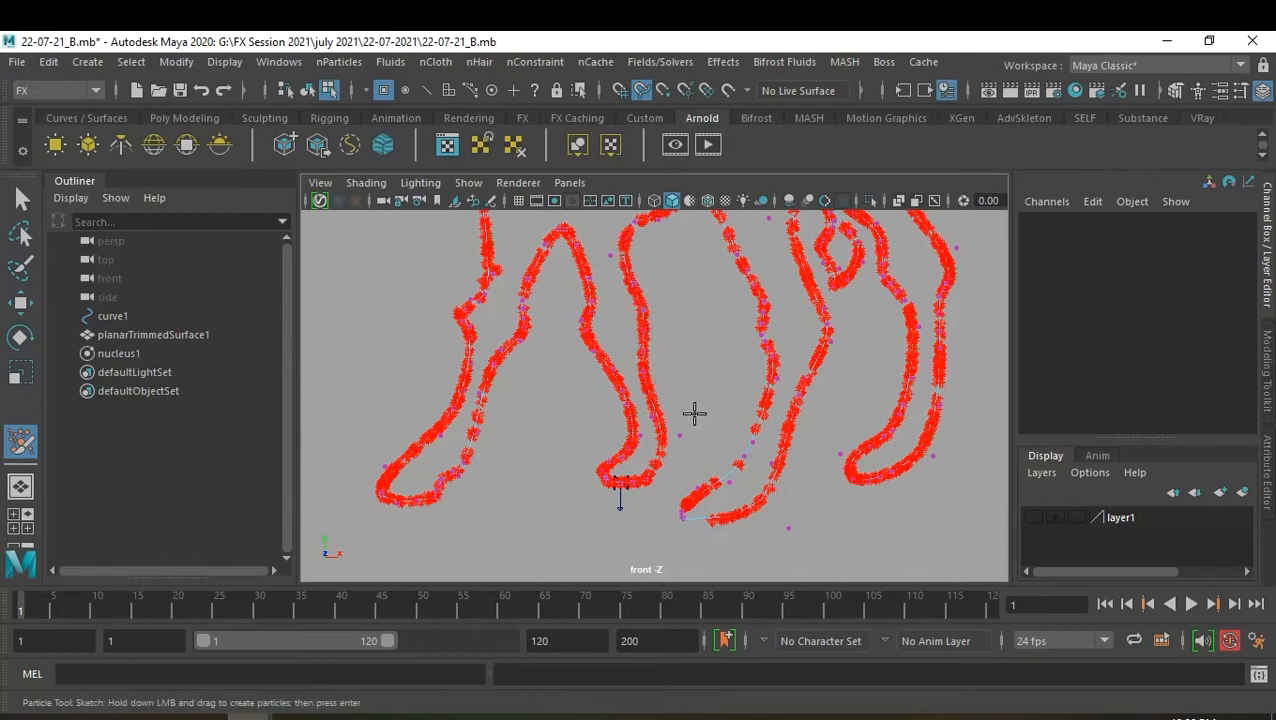
# Fill the gaps in the particle trail along the nearer hind leg and its foot with extra nParticle strokes
pyautogui.moveTo(760, 332)
pyautogui.mouseDown()
pyautogui.moveTo(767, 373)
pyautogui.moveTo(708, 488)
pyautogui.moveTo(737, 456)
pyautogui.moveTo(678, 512)
pyautogui.moveTo(711, 518)
pyautogui.mouseUp()
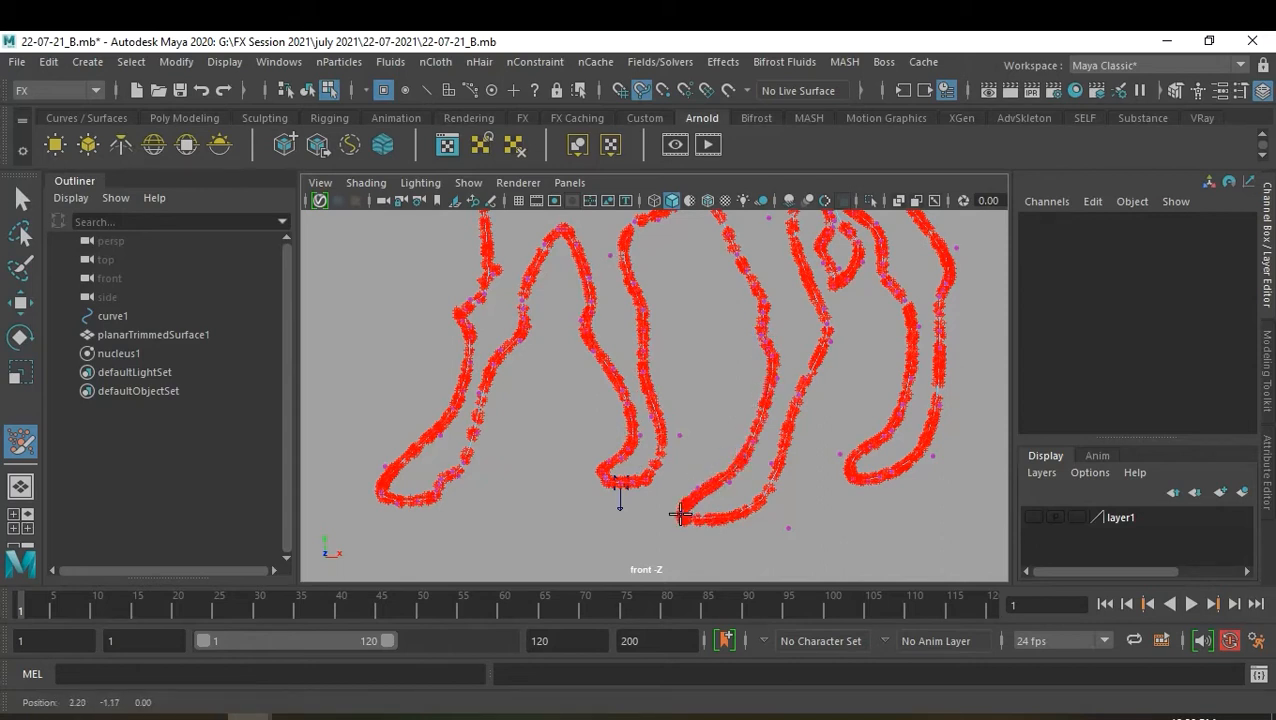
pyautogui.keyDown('alt'); pyautogui.moveTo(826, 379); pyautogui.dragTo(678, 399, button='middle'); pyautogui.keyUp('alt')
pyautogui.moveTo(654, 432)
pyautogui.mouseDown()
pyautogui.moveTo(645, 457)
pyautogui.moveTo(678, 336)
pyautogui.mouseUp()
pyautogui.moveTo(649, 445); pyautogui.dragTo(629, 493)
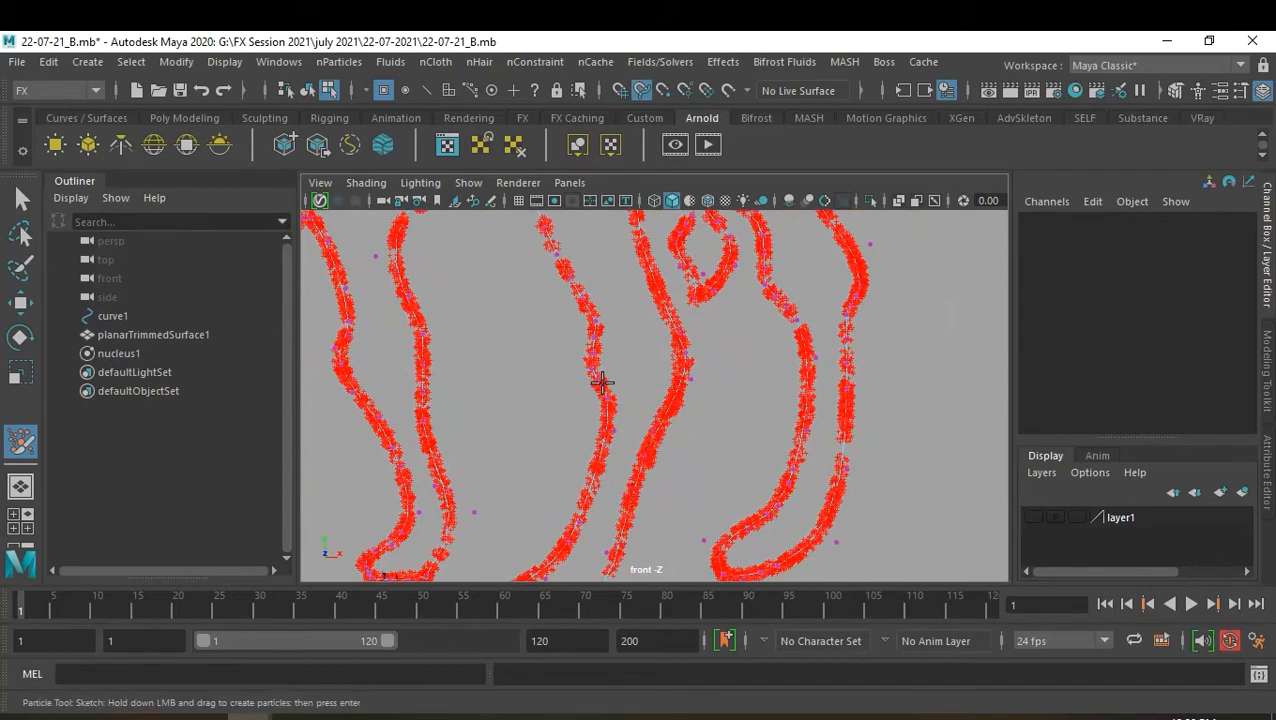
pyautogui.moveTo(598, 375)
pyautogui.mouseDown()
pyautogui.moveTo(609, 433)
pyautogui.moveTo(574, 513)
pyautogui.mouseUp()
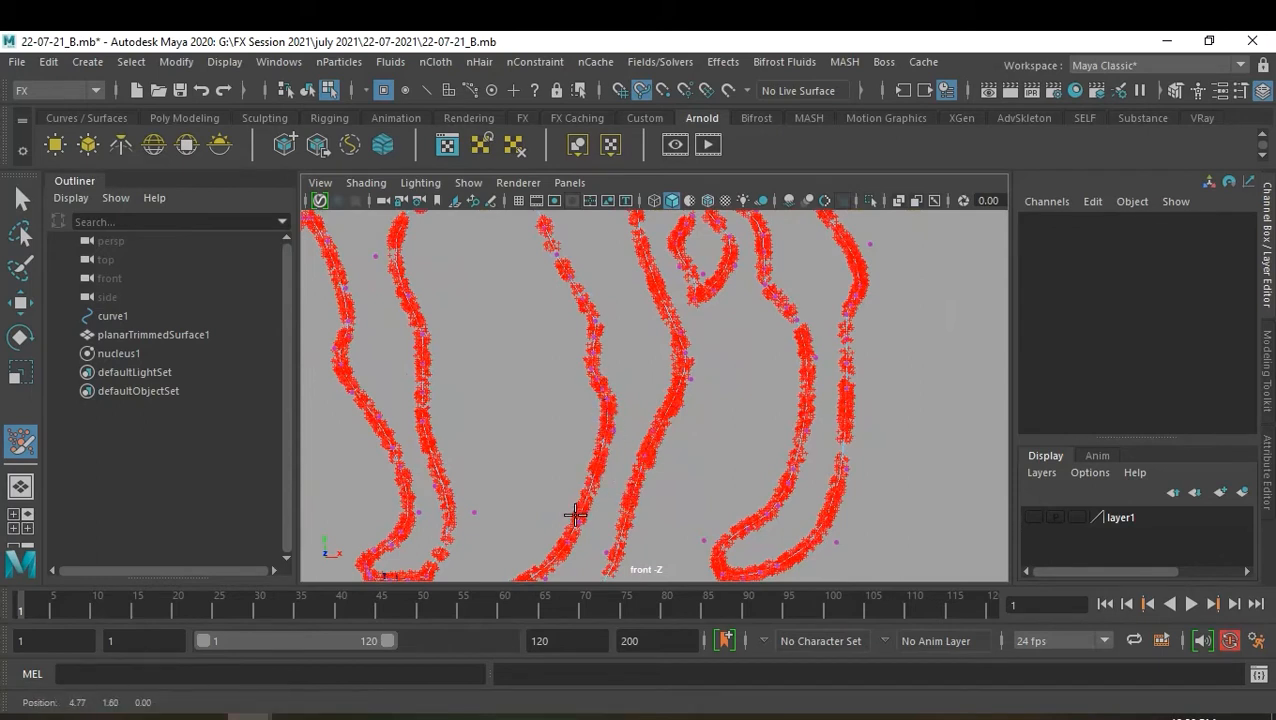
# Sketch nParticles over the gaps along both edges of the rearmost hind leg
pyautogui.keyDown('alt'); pyautogui.moveTo(797, 464); pyautogui.dragTo(740, 443, button='middle'); pyautogui.keyUp('alt')
pyautogui.moveTo(778, 387)
pyautogui.mouseDown()
pyautogui.moveTo(783, 427)
pyautogui.moveTo(795, 391)
pyautogui.mouseUp()
pyautogui.keyDown('alt'); pyautogui.moveTo(853, 401); pyautogui.dragTo(843, 433, button='middle'); pyautogui.keyUp('alt')
pyautogui.keyDown('alt'); pyautogui.moveTo(843, 432); pyautogui.dragTo(855, 442, button='right'); pyautogui.keyUp('alt')
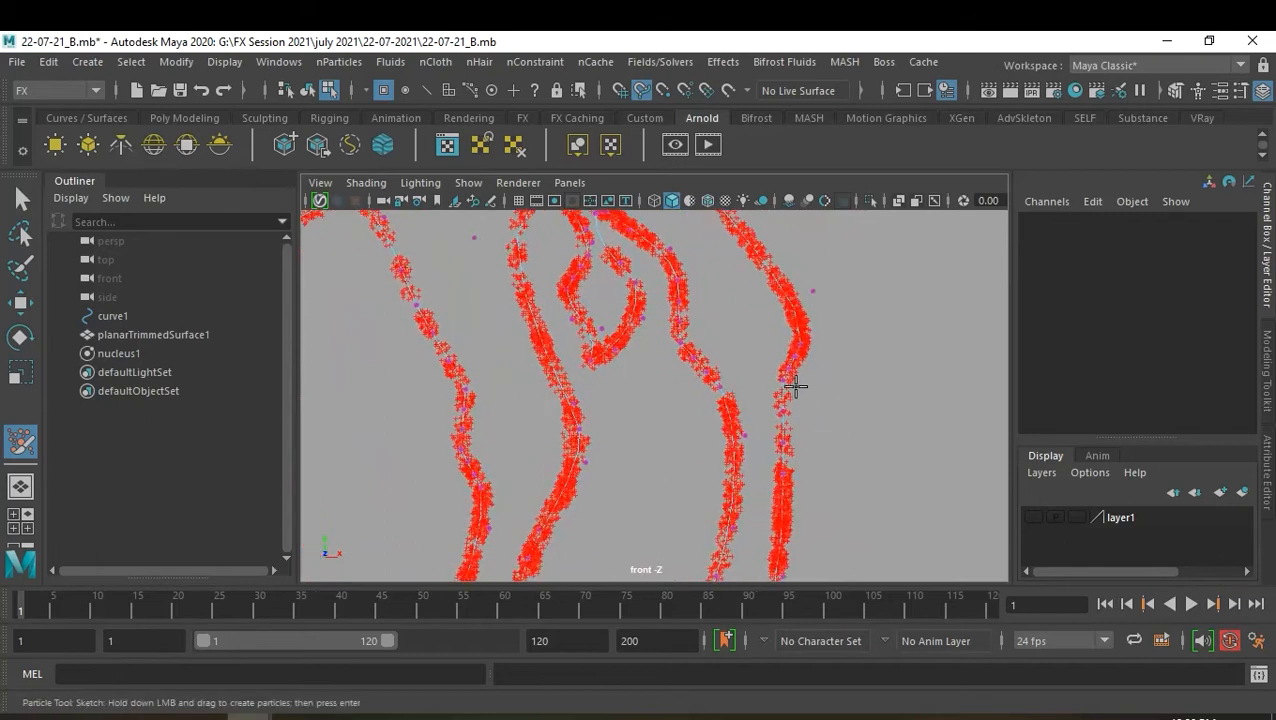
pyautogui.moveTo(783, 364); pyautogui.dragTo(782, 451)
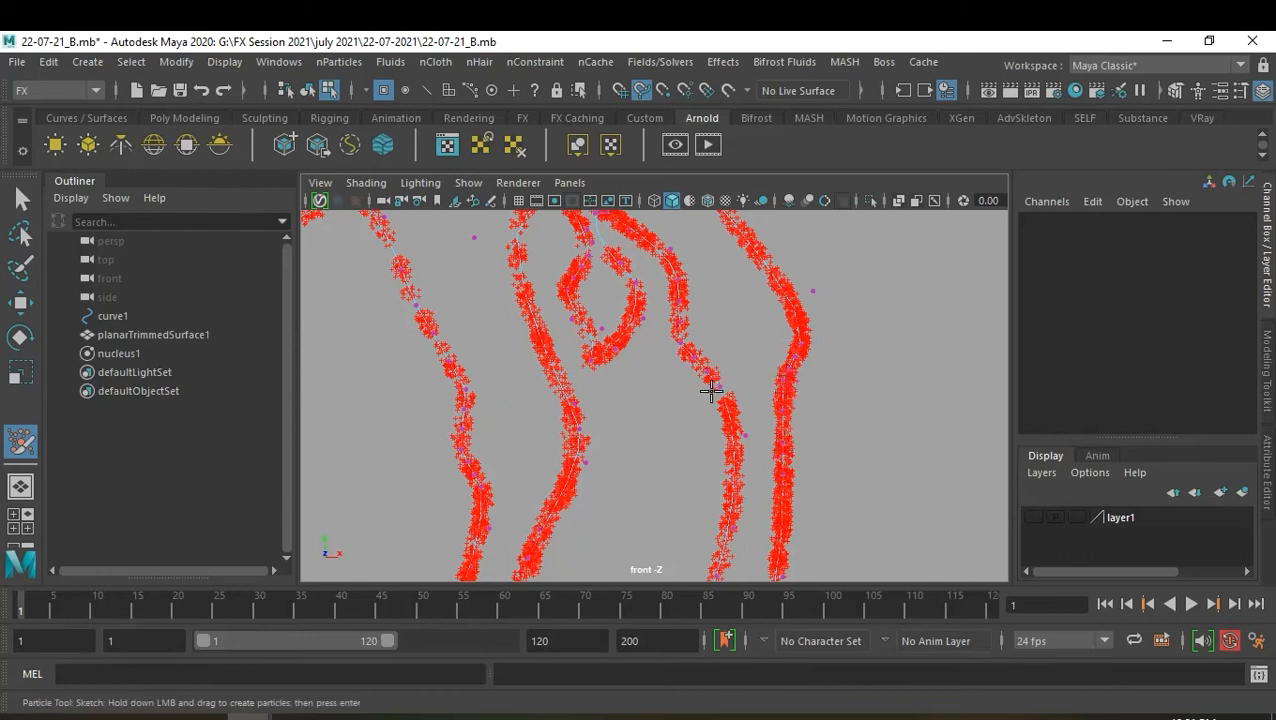
pyautogui.moveTo(703, 368)
pyautogui.mouseDown()
pyautogui.moveTo(727, 400)
pyautogui.moveTo(713, 382)
pyautogui.mouseUp()
# Fill the particle gaps around the tail loop, the upper hind legs and the belly side of the hind leg
pyautogui.keyDown('alt'); pyautogui.moveTo(741, 389); pyautogui.dragTo(775, 430, button='middle'); pyautogui.keyUp('alt')
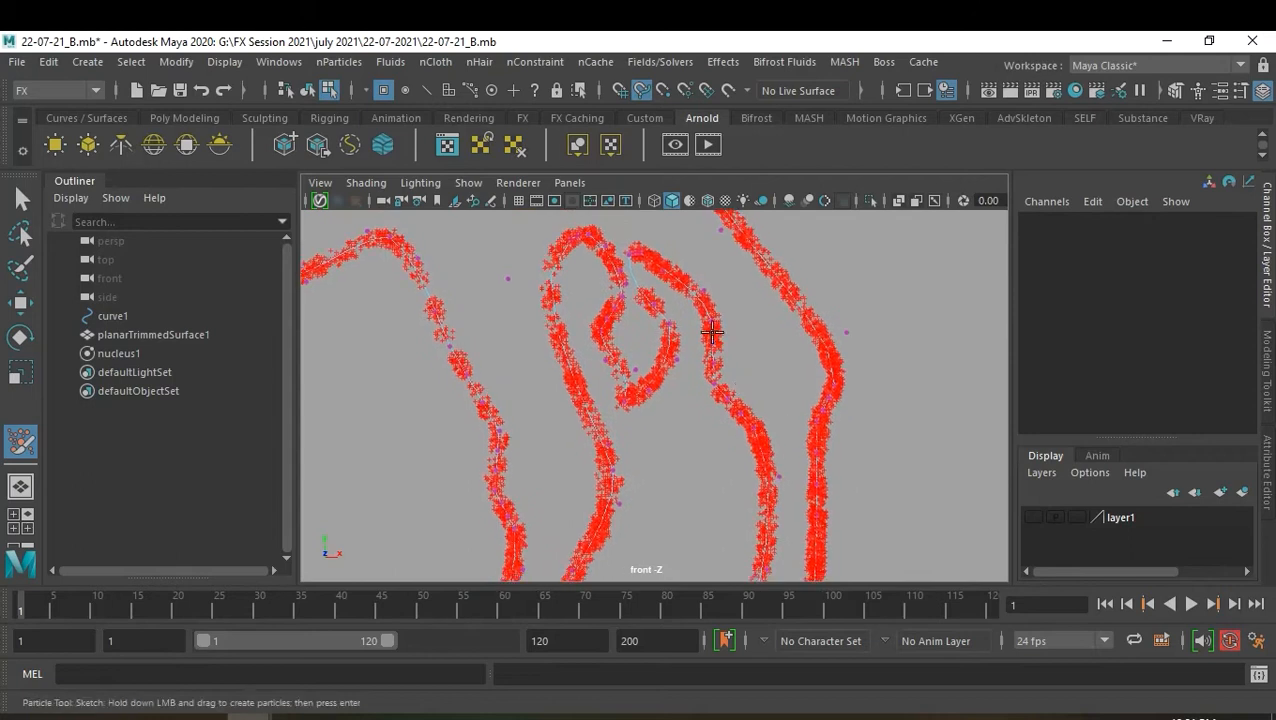
pyautogui.moveTo(640, 252)
pyautogui.mouseDown()
pyautogui.moveTo(624, 271)
pyautogui.moveTo(667, 344)
pyautogui.moveTo(662, 374)
pyautogui.moveTo(636, 396)
pyautogui.moveTo(600, 333)
pyautogui.moveTo(611, 248)
pyautogui.moveTo(561, 236)
pyautogui.moveTo(545, 264)
pyautogui.moveTo(558, 340)
pyautogui.moveTo(541, 286)
pyautogui.mouseUp()
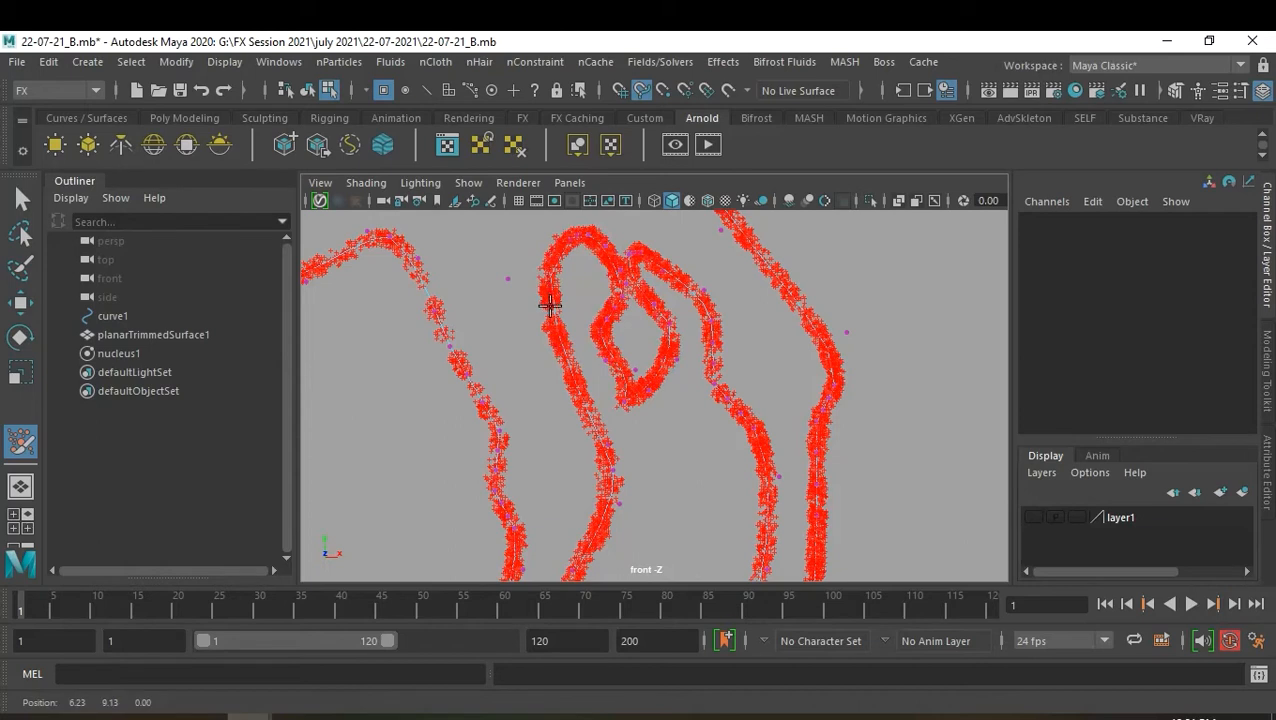
pyautogui.moveTo(418, 271)
pyautogui.mouseDown()
pyautogui.moveTo(490, 428)
pyautogui.moveTo(500, 488)
pyautogui.mouseUp()
pyautogui.moveTo(598, 423)
pyautogui.keyDown('alt'); pyautogui.mouseDown(button='middle')
pyautogui.moveTo(638, 363)
pyautogui.moveTo(681, 336)
pyautogui.moveTo(521, 370)
pyautogui.moveTo(542, 449)
pyautogui.moveTo(621, 453)
pyautogui.moveTo(579, 396)
pyautogui.mouseUp(button='middle'); pyautogui.keyUp('alt')
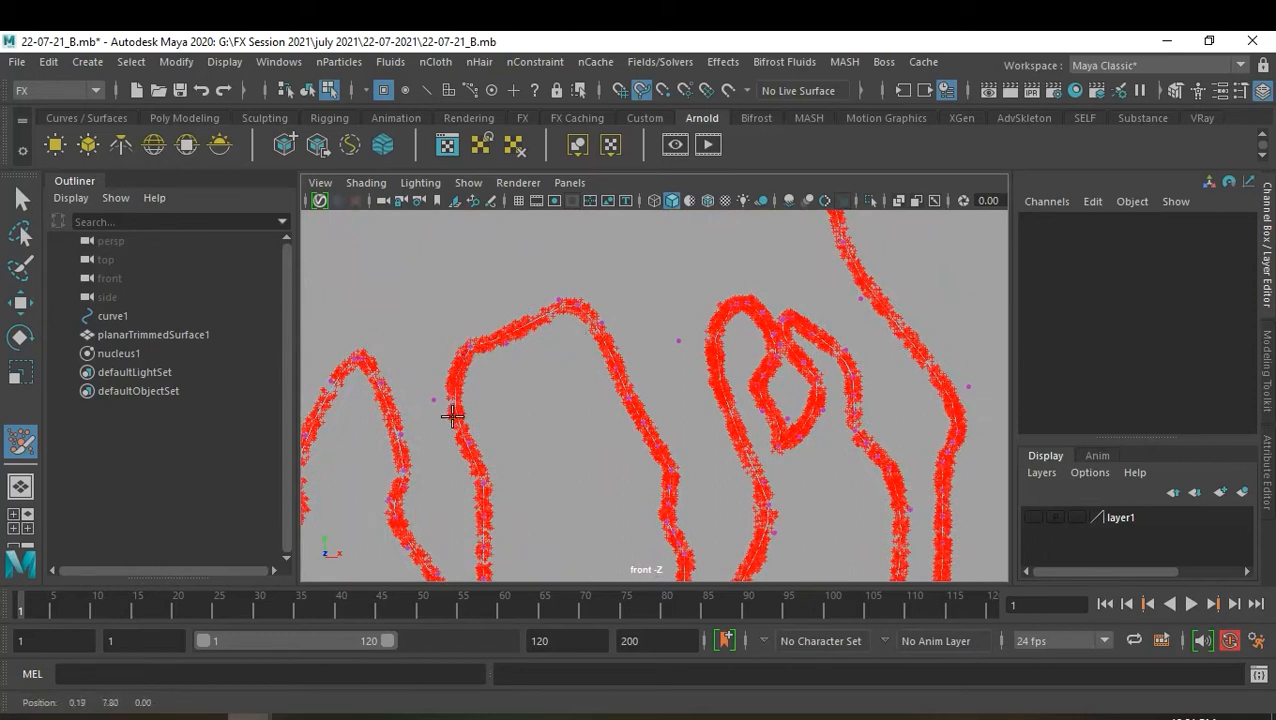
# Sketch nParticles over the remaining gaps along the upper front legs and the chest outline
pyautogui.keyDown('alt'); pyautogui.moveTo(453, 485); pyautogui.dragTo(498, 402, button='middle'); pyautogui.keyUp('alt')
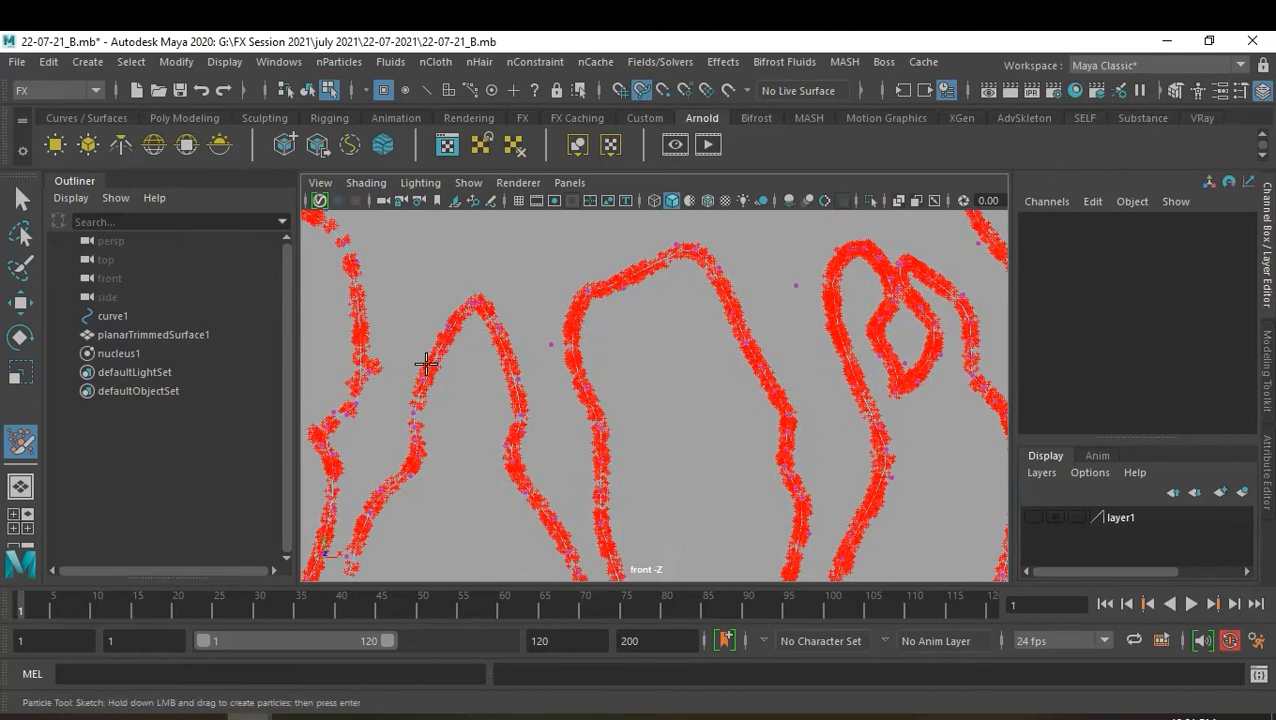
pyautogui.moveTo(416, 394); pyautogui.dragTo(417, 428)
pyautogui.moveTo(320, 424)
pyautogui.mouseDown()
pyautogui.moveTo(352, 390)
pyautogui.moveTo(358, 302)
pyautogui.mouseUp()
pyautogui.keyDown('alt'); pyautogui.moveTo(453, 288); pyautogui.dragTo(496, 379, button='middle'); pyautogui.keyUp('alt')
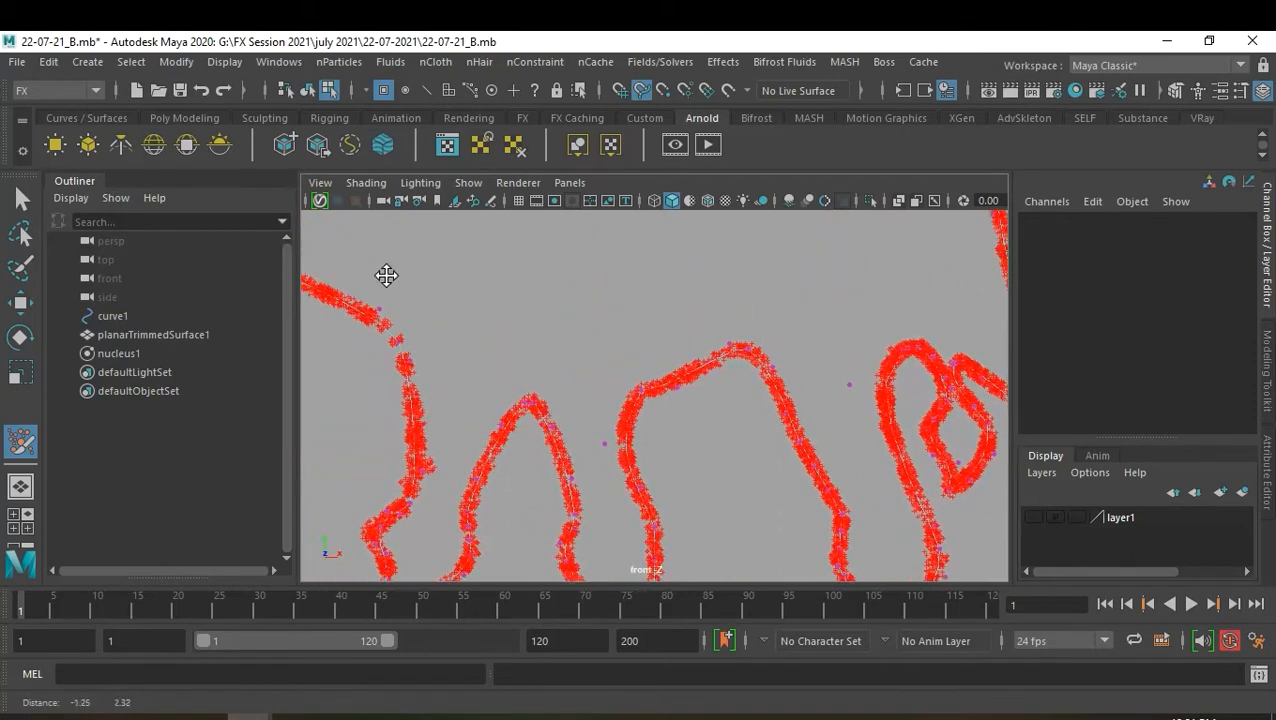
pyautogui.moveTo(368, 278)
pyautogui.mouseDown()
pyautogui.moveTo(393, 302)
pyautogui.moveTo(407, 352)
pyautogui.mouseUp()
pyautogui.scroll(-5, 596, 365)
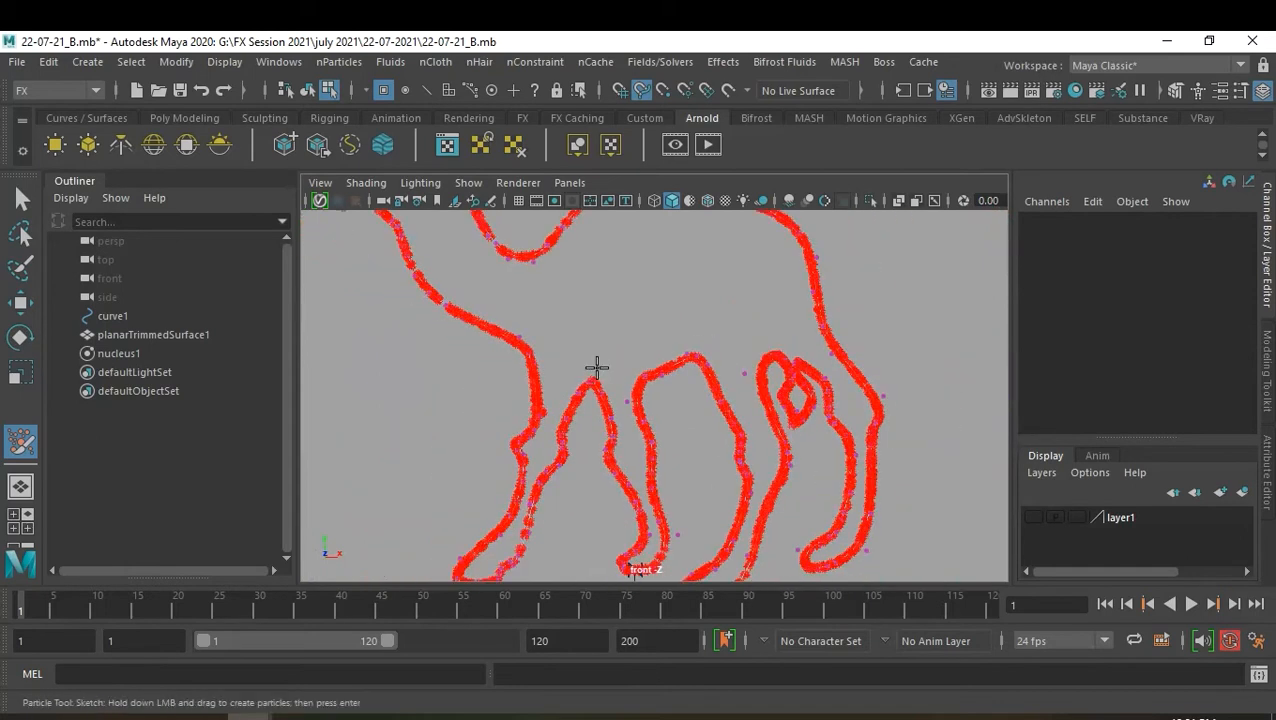
pyautogui.scroll(-3, 595, 367)
# Finish the sketch to create the nParticle object and maximize the perspective view with nothing selected
pyautogui.press('space')
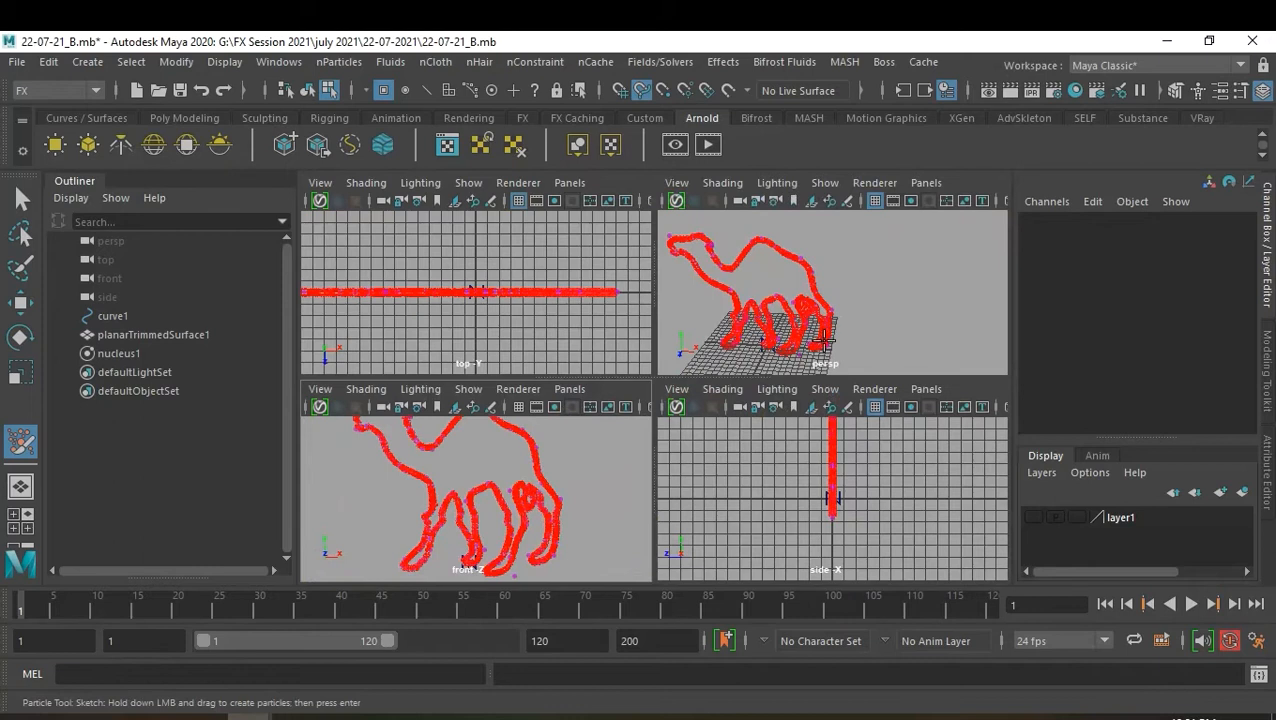
pyautogui.press('space')
pyautogui.press('space')
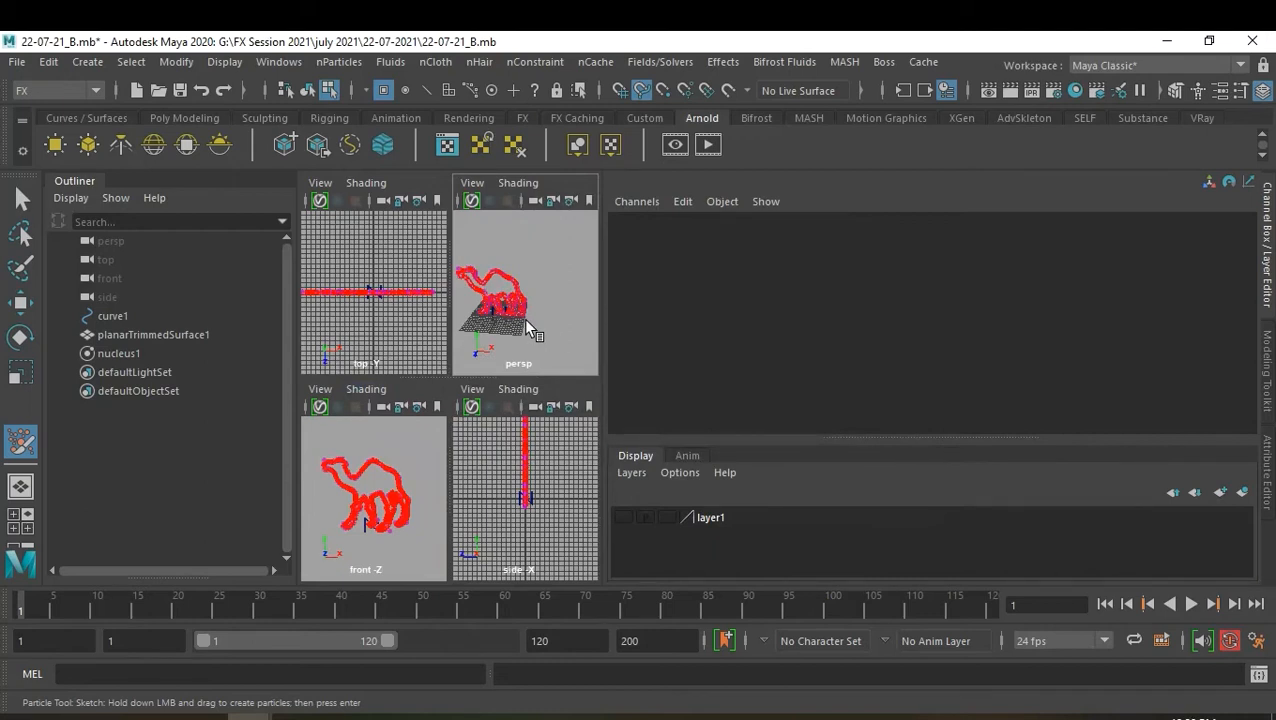
pyautogui.press('Return')
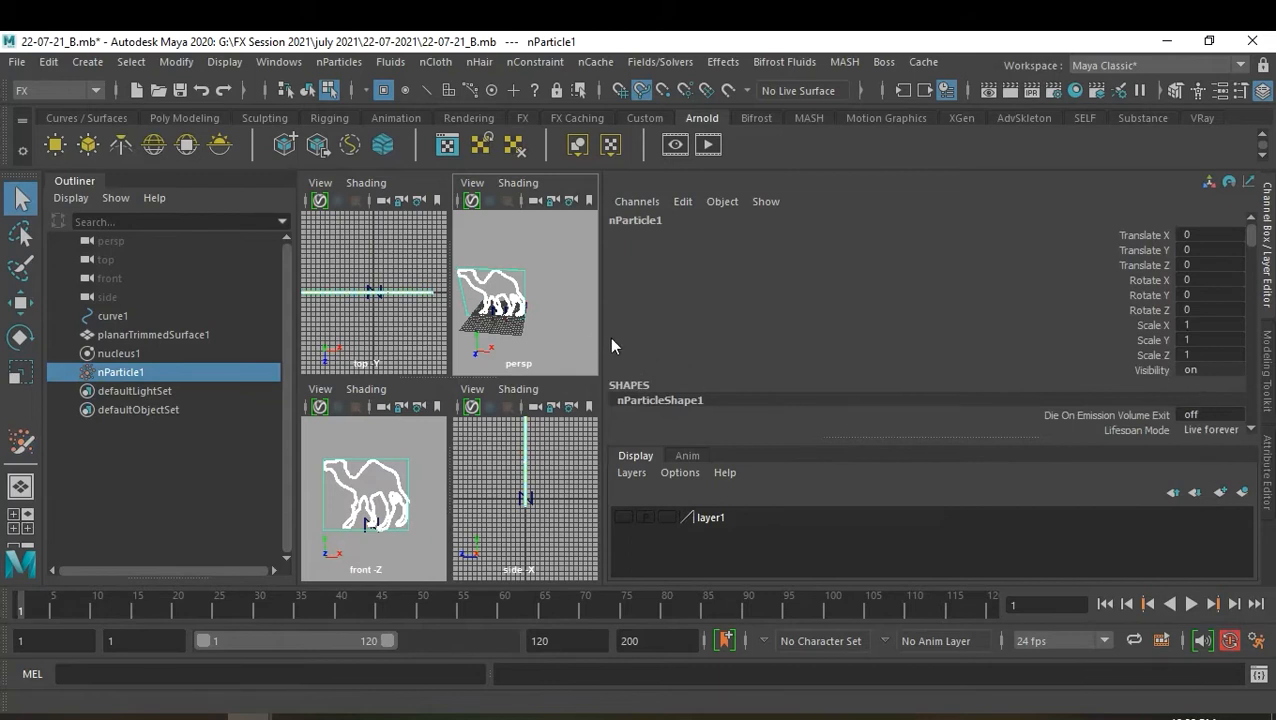
pyautogui.moveTo(600, 336); pyautogui.dragTo(1154, 332)
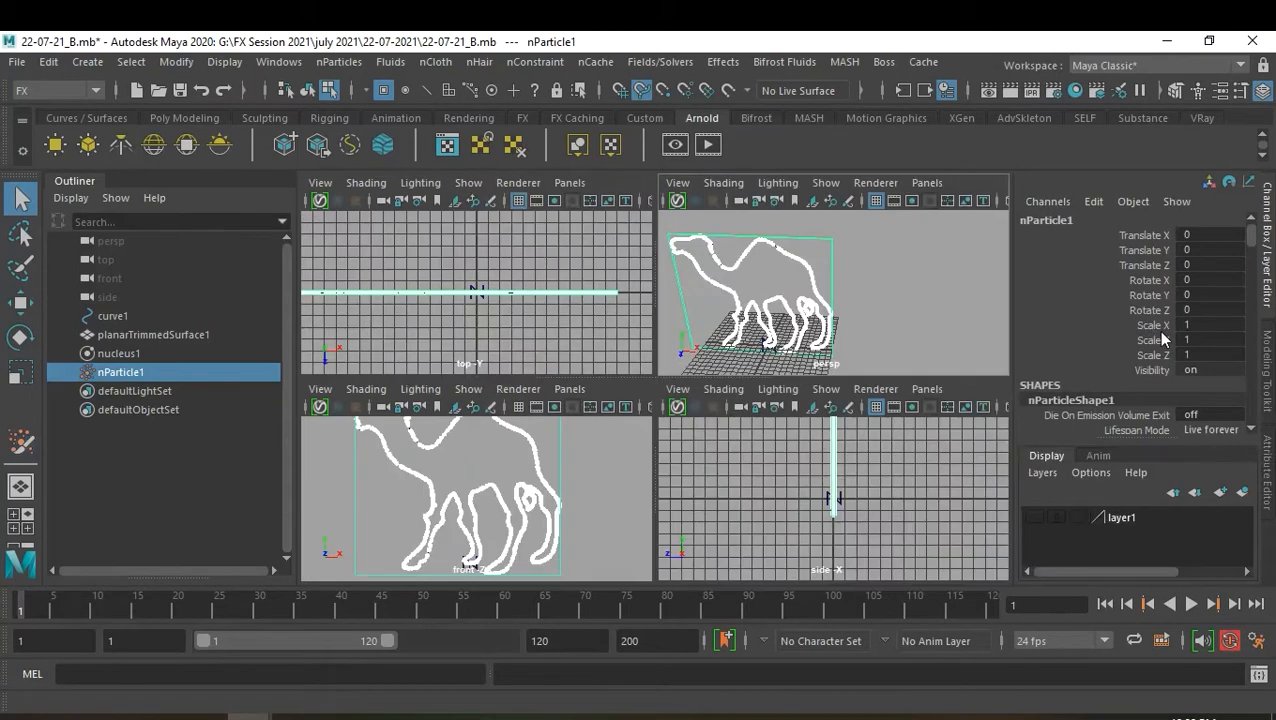
pyautogui.click(895, 314)
pyautogui.press('space')
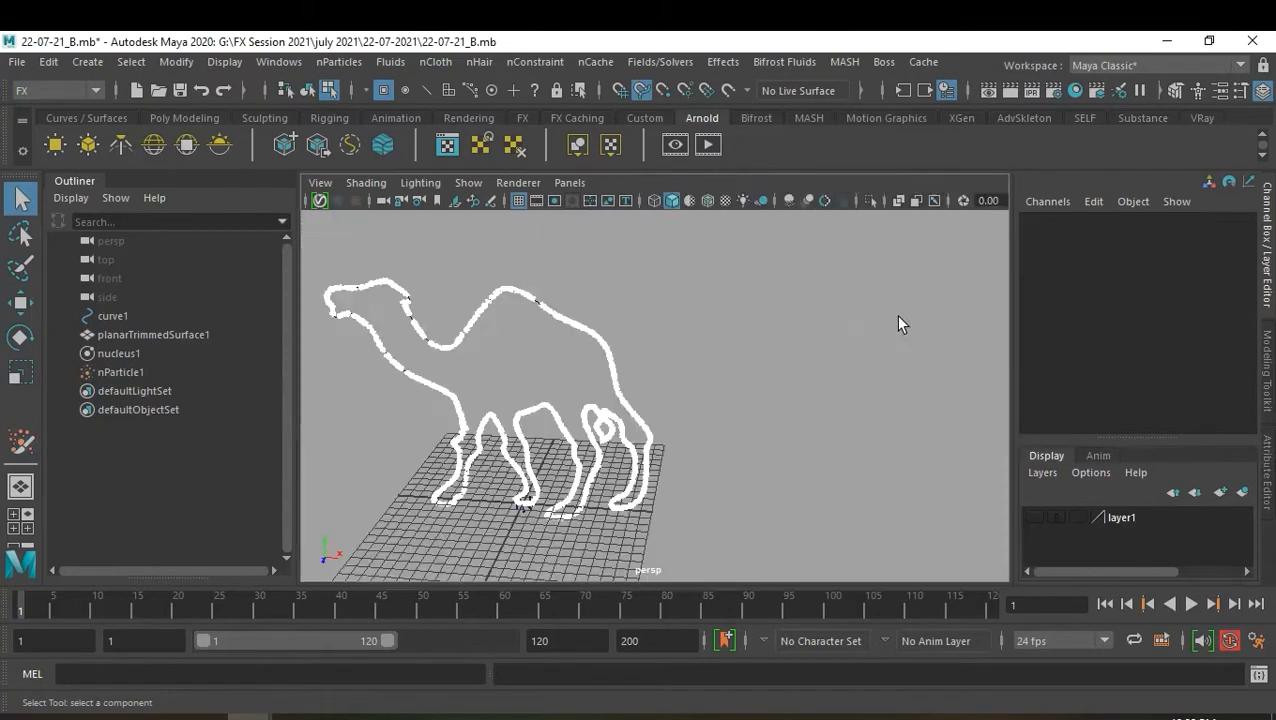
# Examine the particle trail around the camel from several angles and distances in the perspective view
pyautogui.keyDown('alt'); pyautogui.moveTo(721, 364); pyautogui.dragTo(771, 362); pyautogui.keyUp('alt')
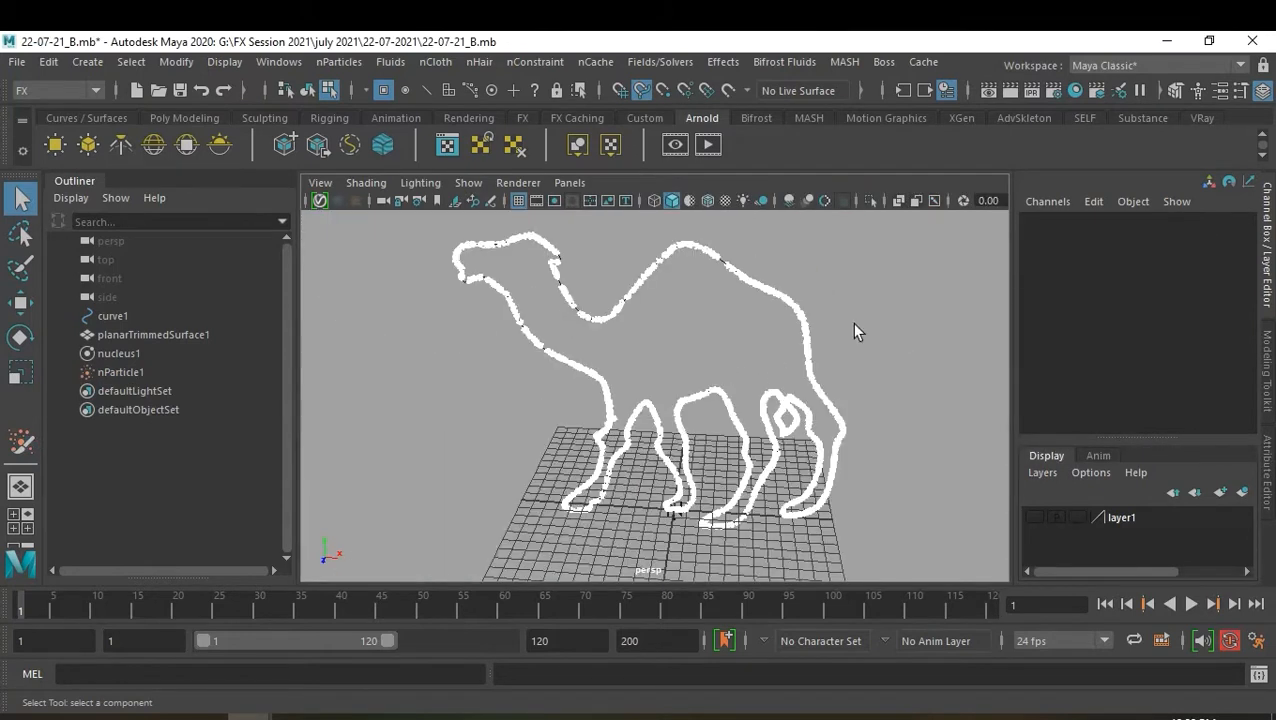
pyautogui.keyDown('alt'); pyautogui.moveTo(705, 310); pyautogui.dragTo(616, 348); pyautogui.keyUp('alt')
pyautogui.keyDown('alt'); pyautogui.moveTo(616, 348); pyautogui.dragTo(826, 387, button='right'); pyautogui.keyUp('alt')
pyautogui.keyDown('alt'); pyautogui.moveTo(826, 387); pyautogui.dragTo(654, 534, button='middle'); pyautogui.keyUp('alt')
pyautogui.keyDown('alt'); pyautogui.moveTo(620, 535); pyautogui.dragTo(720, 520, button='right'); pyautogui.keyUp('alt')
pyautogui.keyDown('alt'); pyautogui.moveTo(720, 520); pyautogui.dragTo(681, 503); pyautogui.keyUp('alt')
pyautogui.keyDown('alt'); pyautogui.moveTo(680, 504); pyautogui.dragTo(760, 412, button='middle'); pyautogui.keyUp('alt')
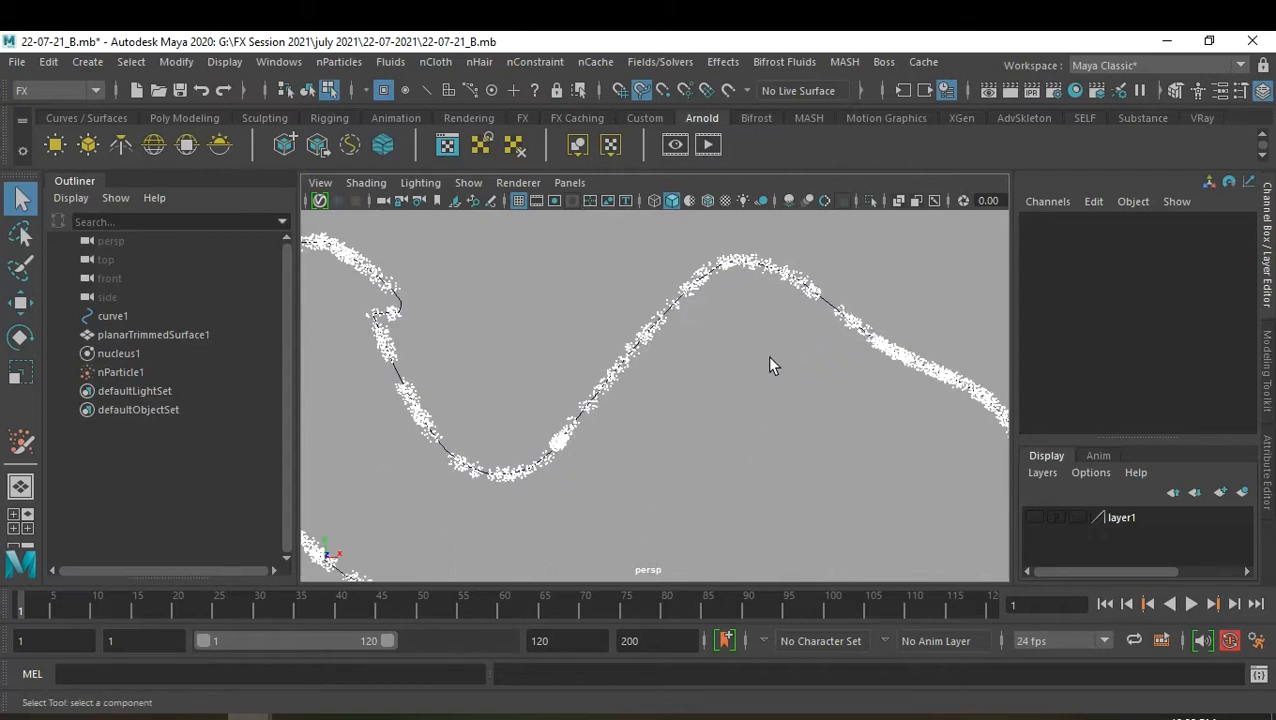
pyautogui.keyDown('alt'); pyautogui.moveTo(860, 364); pyautogui.dragTo(678, 359, button='right'); pyautogui.keyUp('alt')
pyautogui.keyDown('alt'); pyautogui.moveTo(698, 422); pyautogui.dragTo(651, 362, button='middle'); pyautogui.keyUp('alt')
pyautogui.keyDown('alt'); pyautogui.moveTo(664, 370); pyautogui.dragTo(594, 385, button='right'); pyautogui.keyUp('alt')
pyautogui.keyDown('alt'); pyautogui.moveTo(600, 432); pyautogui.dragTo(592, 387, button='middle'); pyautogui.keyUp('alt')
pyautogui.keyDown('alt'); pyautogui.moveTo(592, 387); pyautogui.dragTo(581, 347, button='right'); pyautogui.keyUp('alt')
pyautogui.keyDown('alt'); pyautogui.moveTo(581, 347); pyautogui.dragTo(668, 369); pyautogui.keyUp('alt')
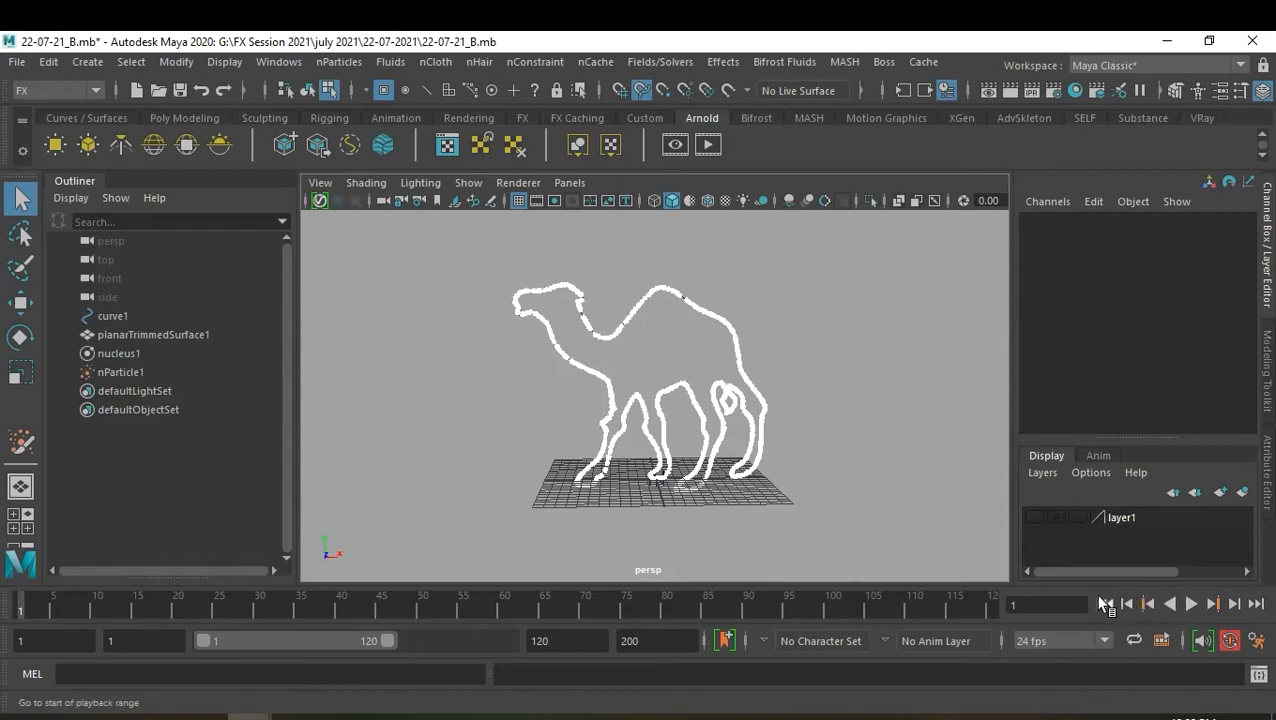
# Play the simulation to check how the particles move, stop it and return to the first frame
pyautogui.click(1189, 604)
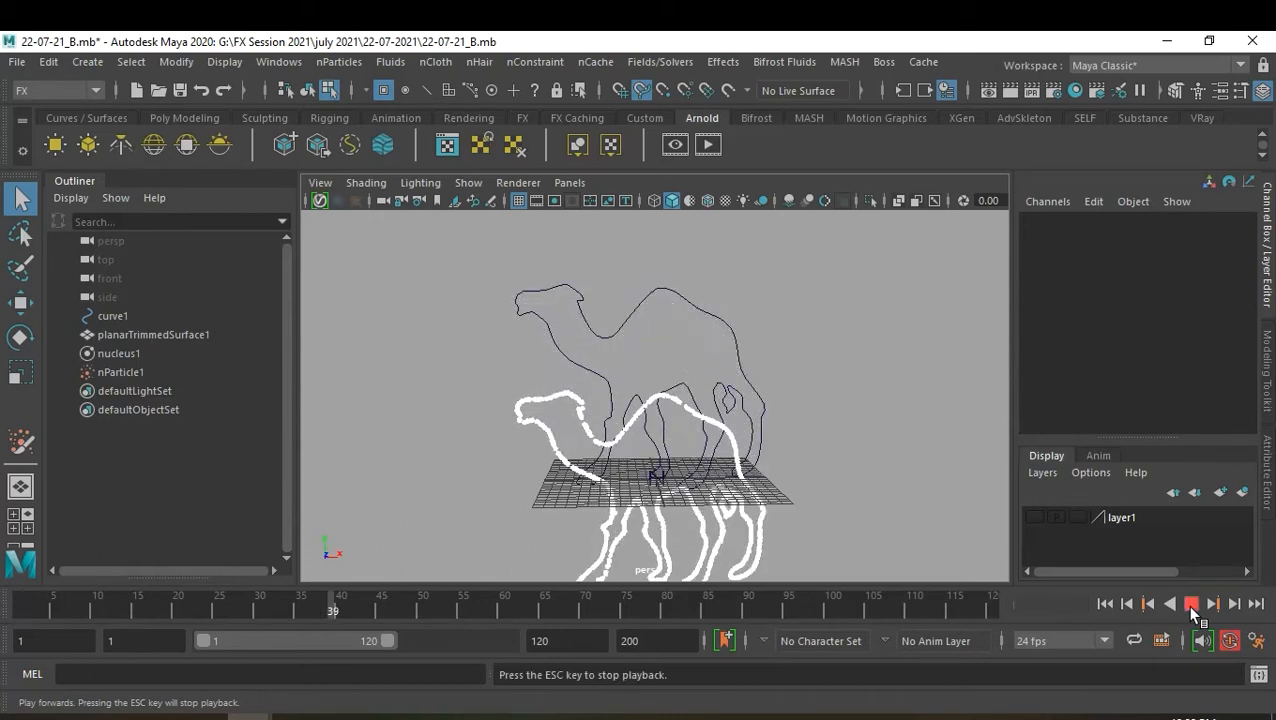
pyautogui.click(1190, 604)
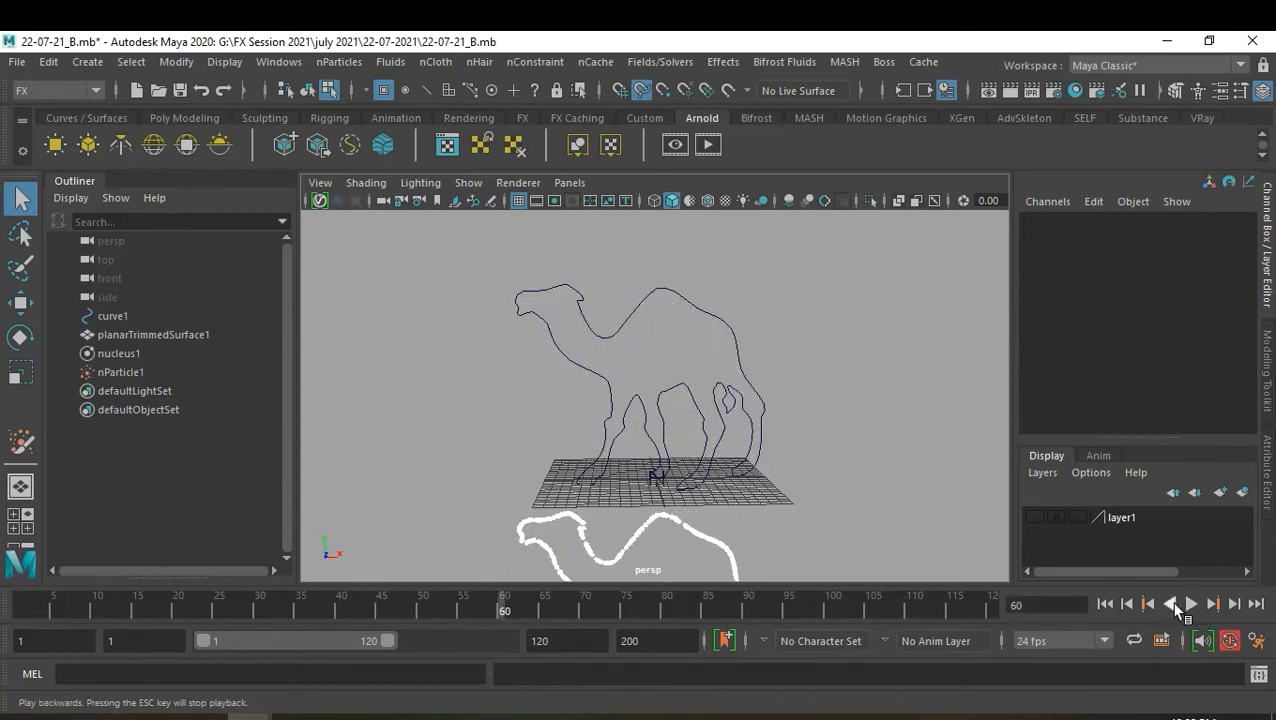
pyautogui.click(1104, 604)
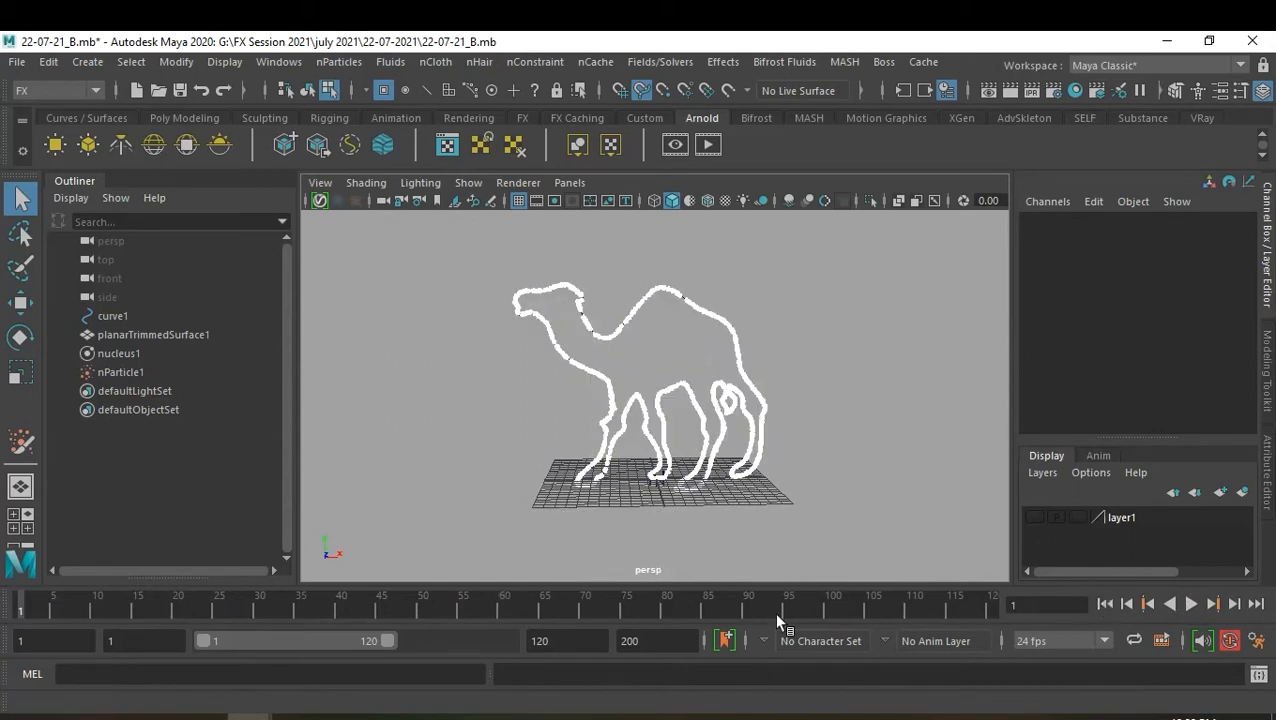
# Set nucleus1's Gravity to 0 and the Y component of its Gravity Direction to 0
pyautogui.click(117, 354)
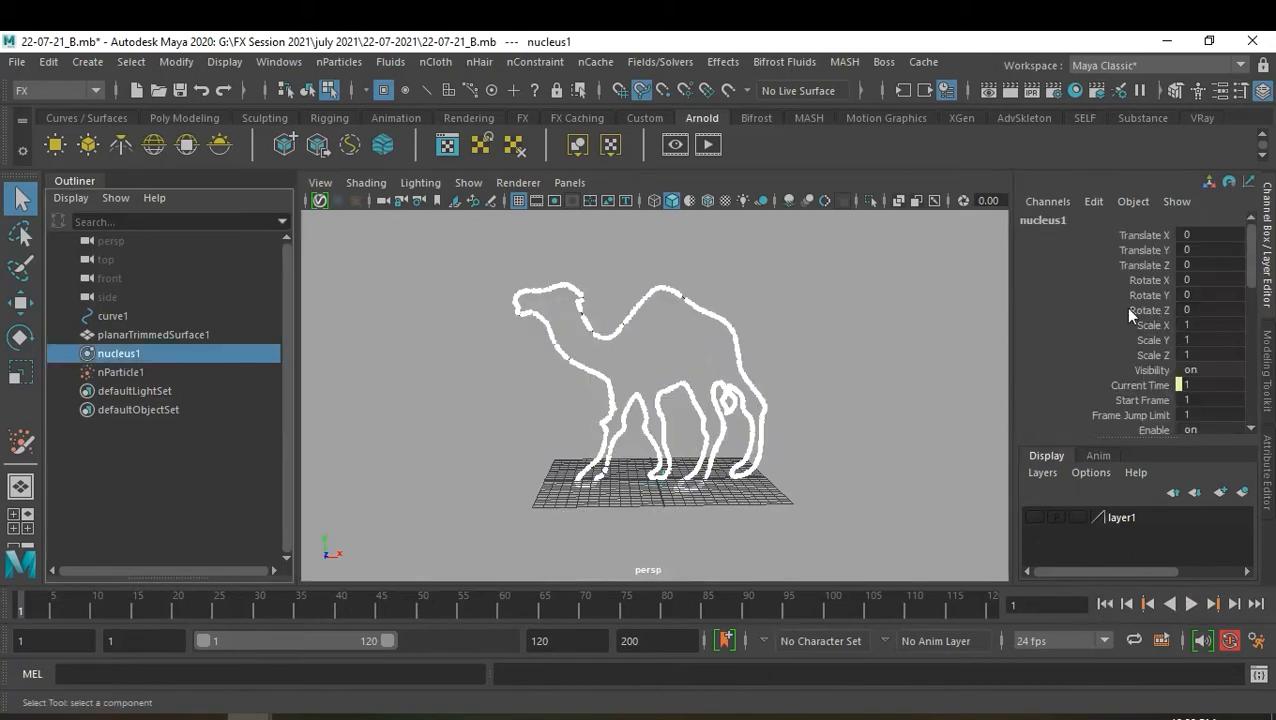
pyautogui.hotkey('ctrl', 'a')
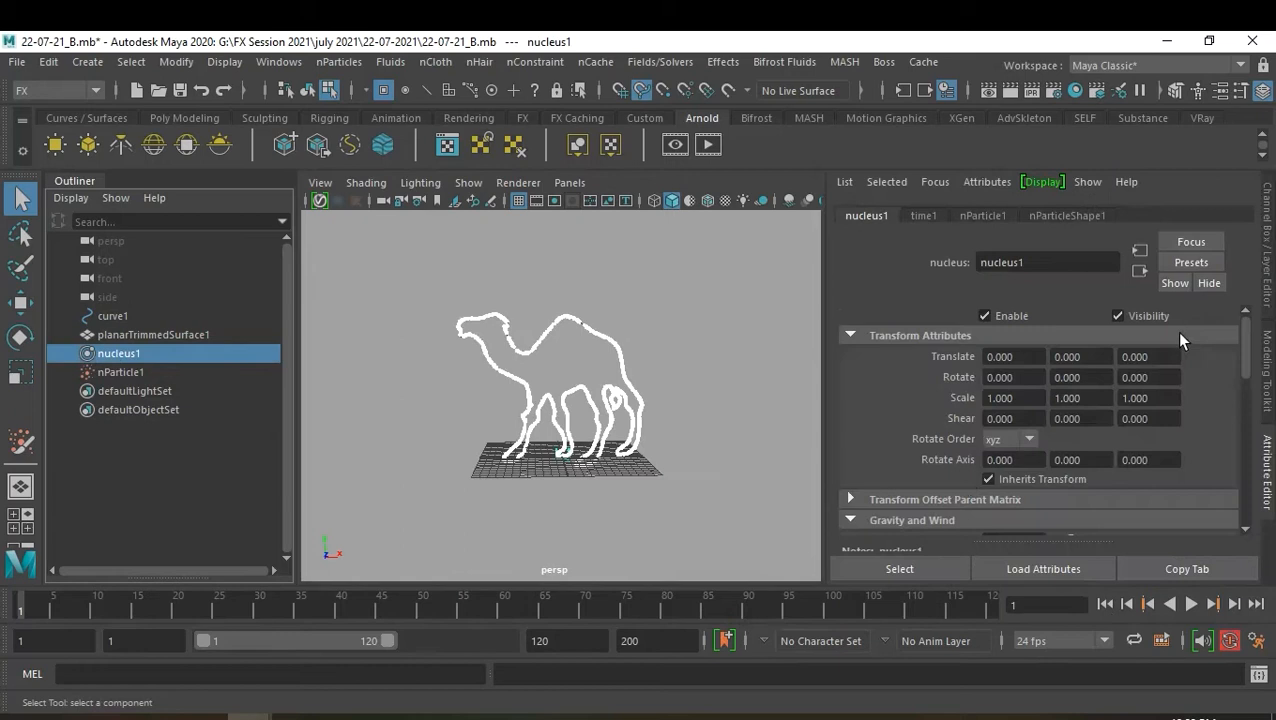
pyautogui.scroll(-2, 1070, 480)
pyautogui.scroll(-2, 1095, 468)
pyautogui.scroll(1, 1100, 467)
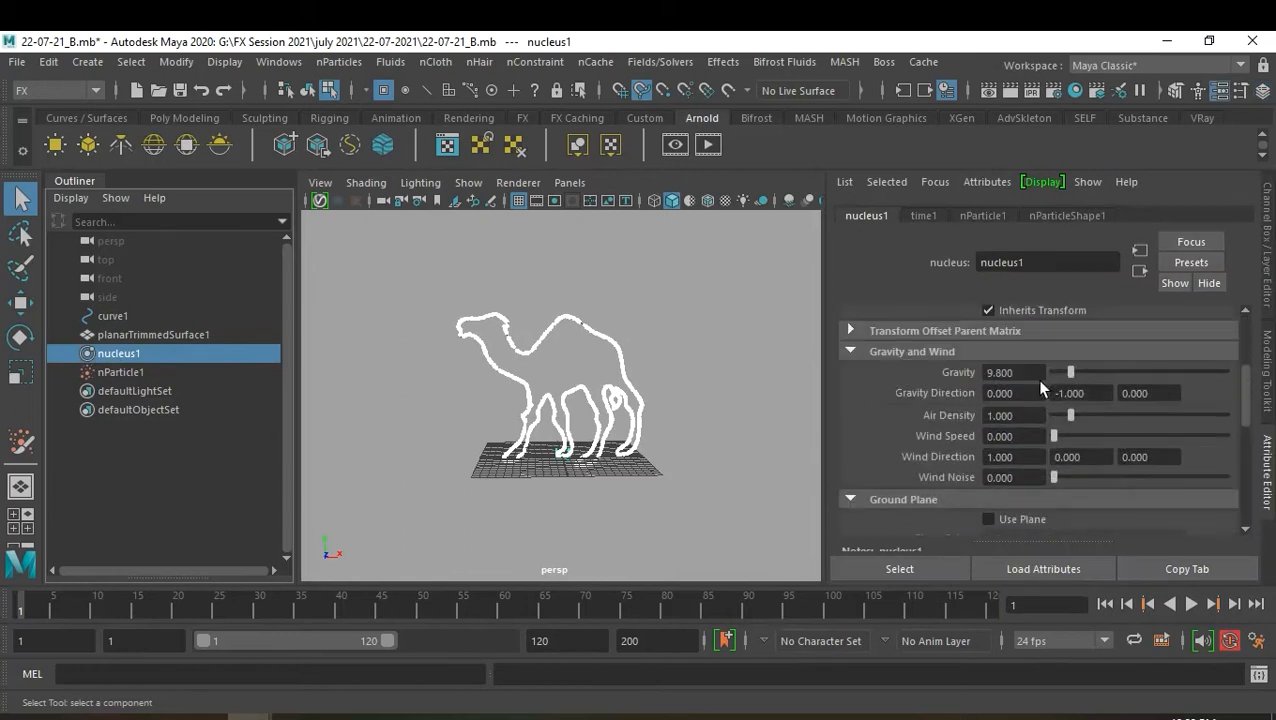
pyautogui.moveTo(1037, 374); pyautogui.dragTo(986, 372)
pyautogui.write('0')
pyautogui.press('Return')
pyautogui.moveTo(1092, 394); pyautogui.dragTo(1069, 388)
pyautogui.write('0')
pyautogui.press('Return')
# Set nucleus1's Air Density to 0 and the X component of its Wind Direction to 0
pyautogui.doubleClick(1011, 416)
pyautogui.write('0')
pyautogui.press('Return')
pyautogui.click(1016, 457)
pyautogui.moveTo(1016, 457); pyautogui.dragTo(968, 457)
pyautogui.write('0')
pyautogui.press('Return')
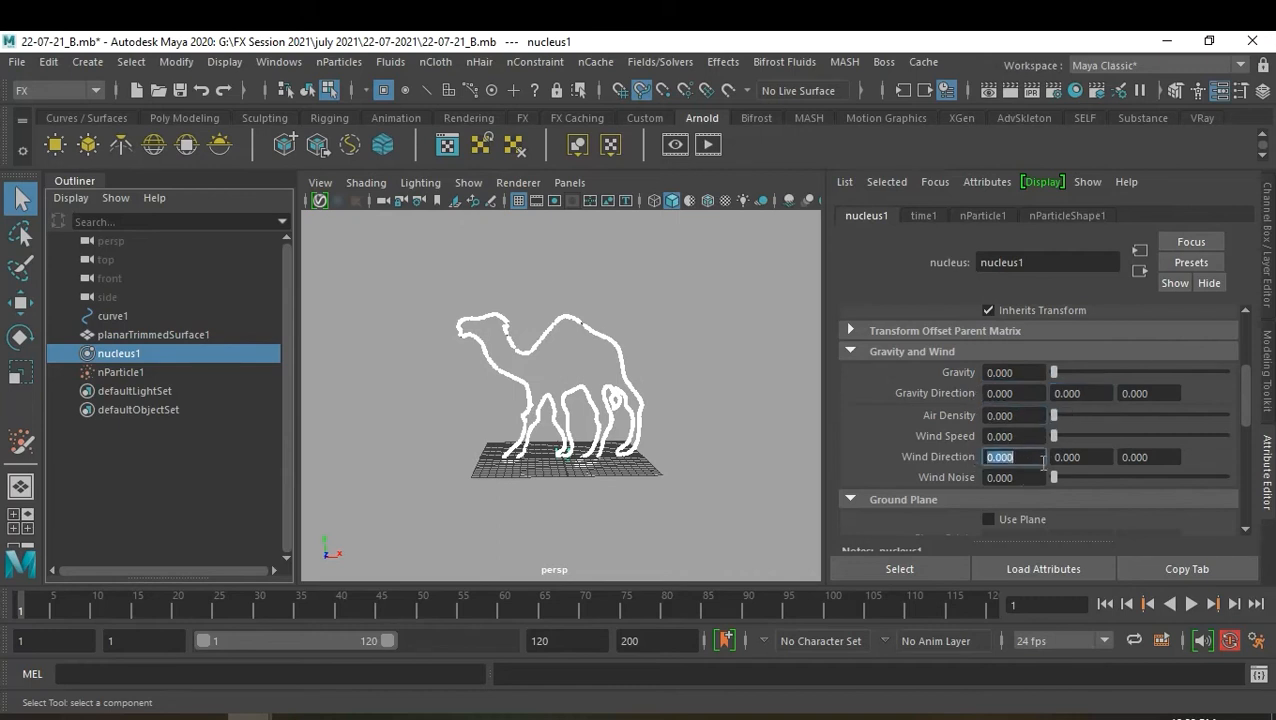
# Play the simulation to check the particles with the zeroed nucleus forces, and return to the first frame
pyautogui.scroll(-1, 1095, 457)
pyautogui.scroll(1, 1080, 357)
pyautogui.click(1190, 604)
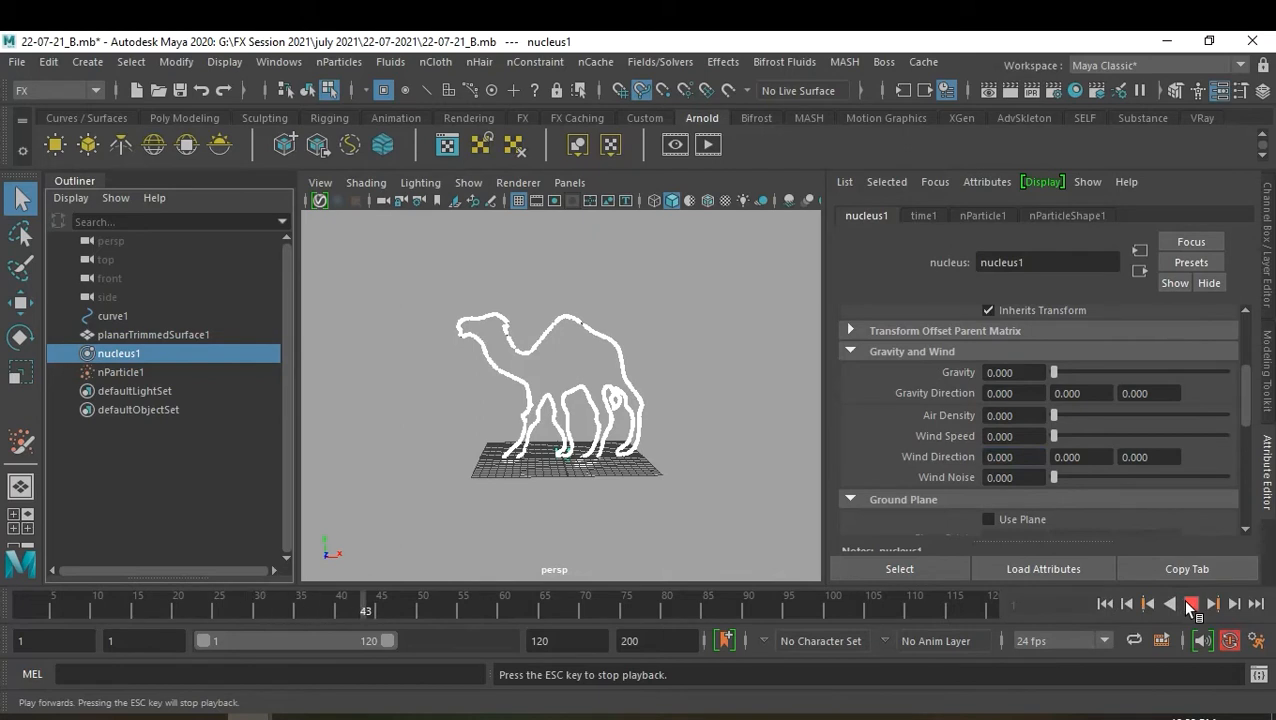
pyautogui.click(1190, 604)
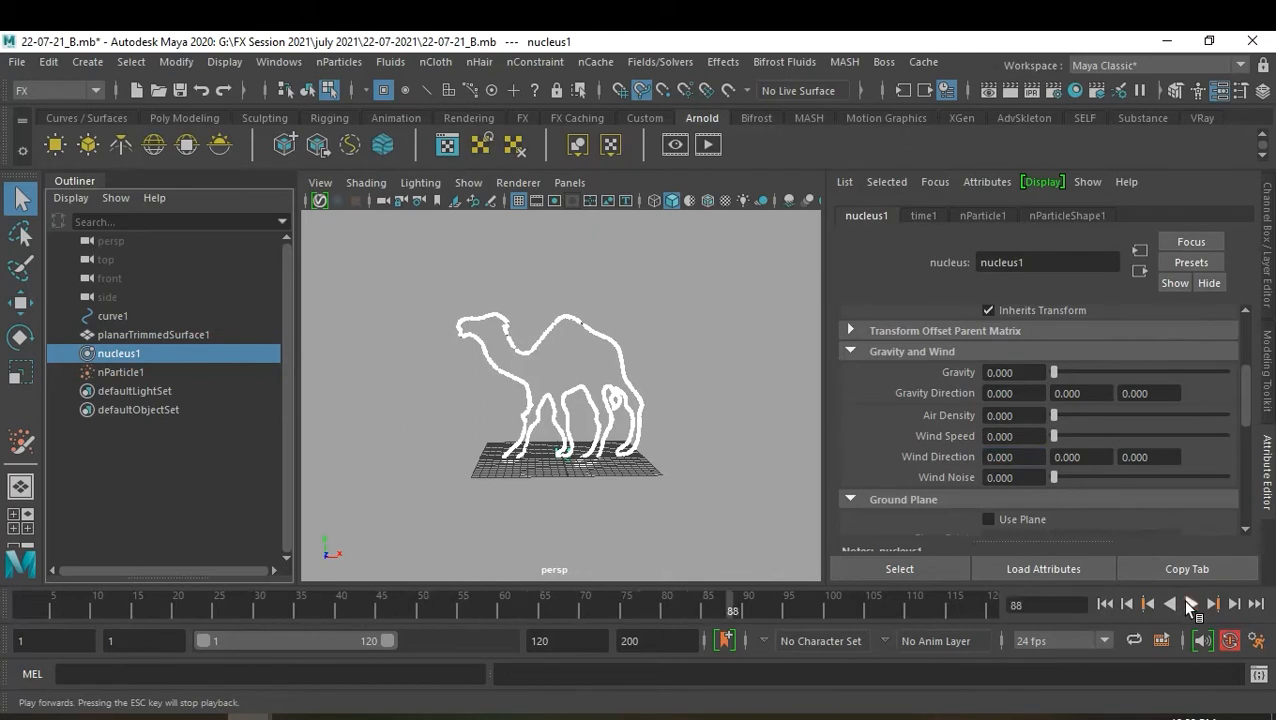
pyautogui.click(1105, 604)
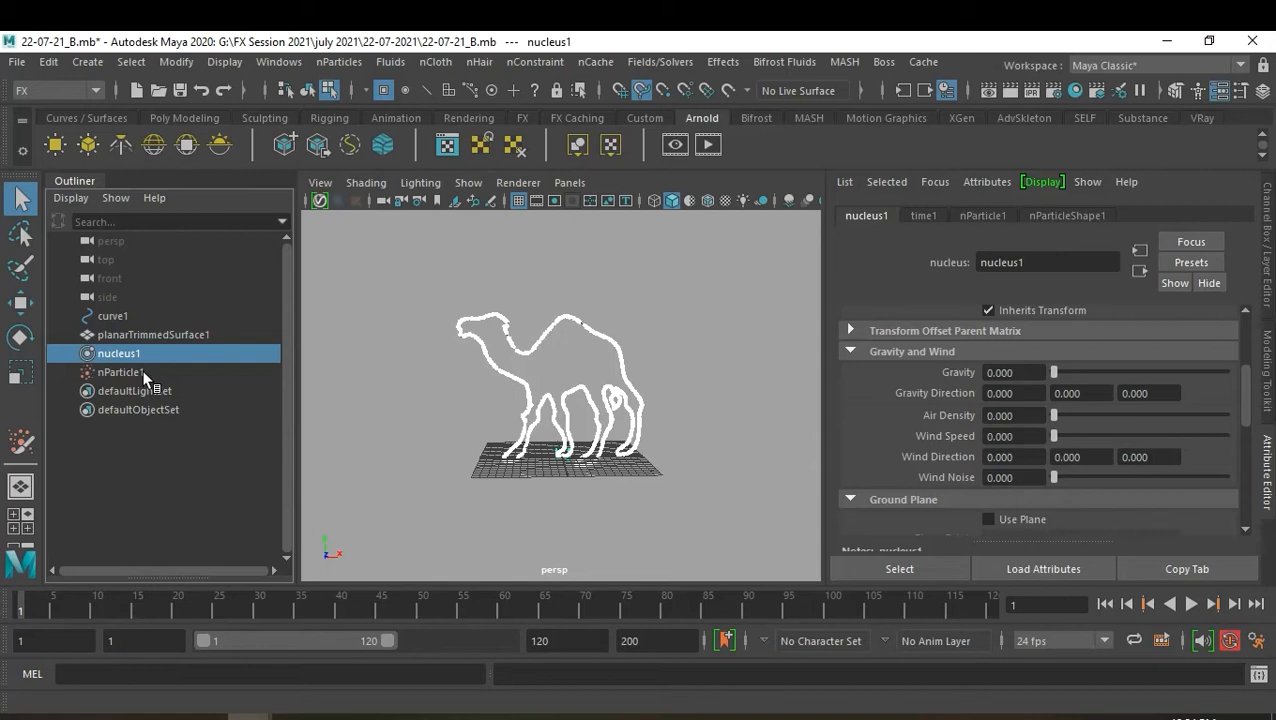
# Add an Air field that affects nParticle1
pyautogui.click(144, 374)
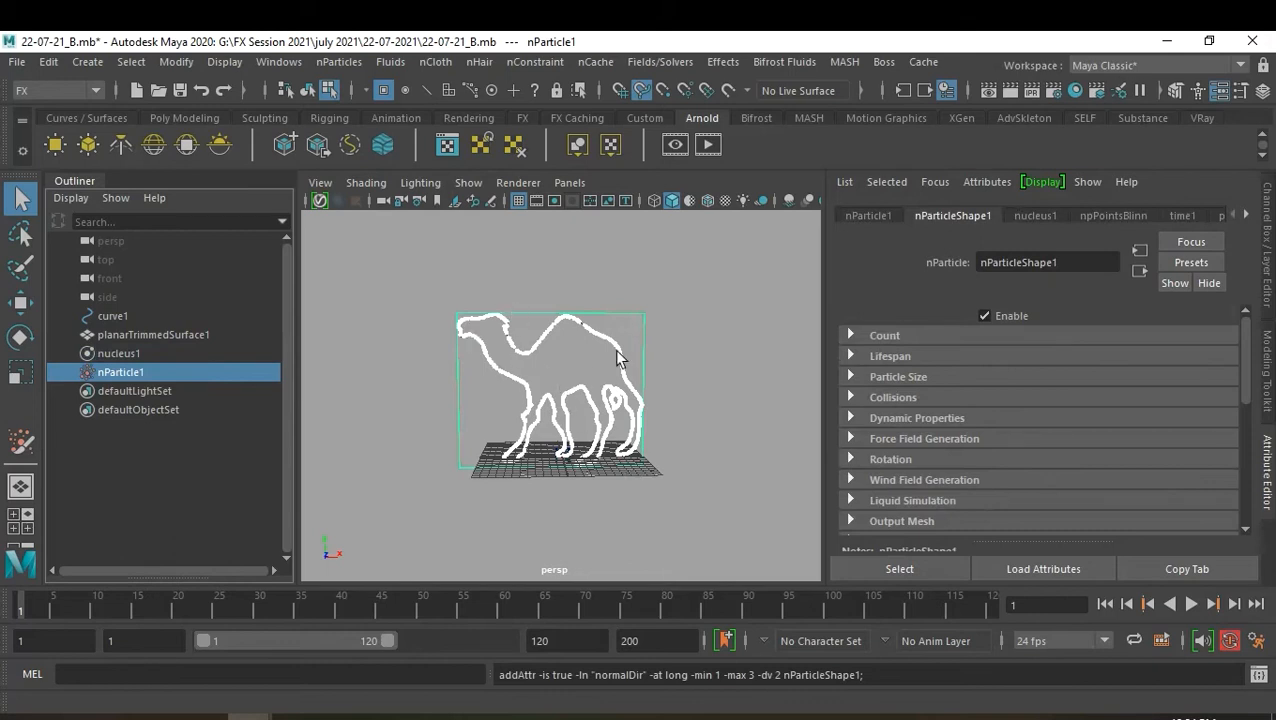
pyautogui.click(673, 64)
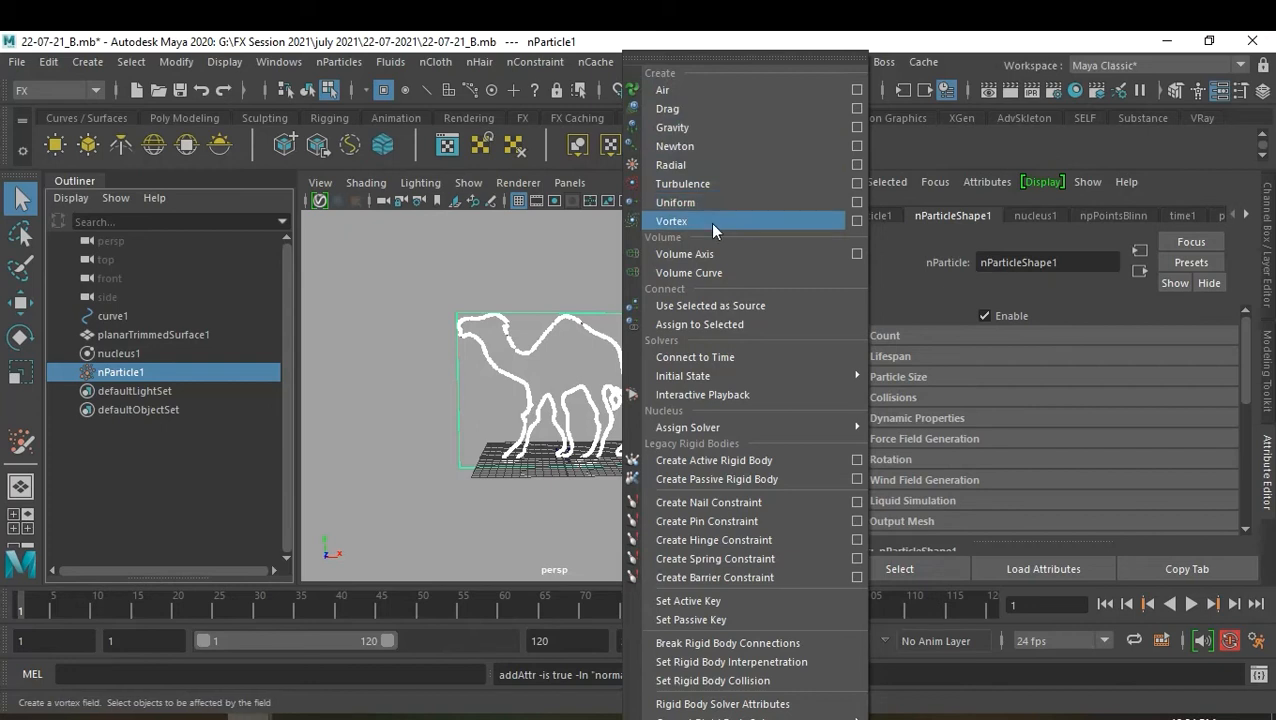
pyautogui.click(766, 96)
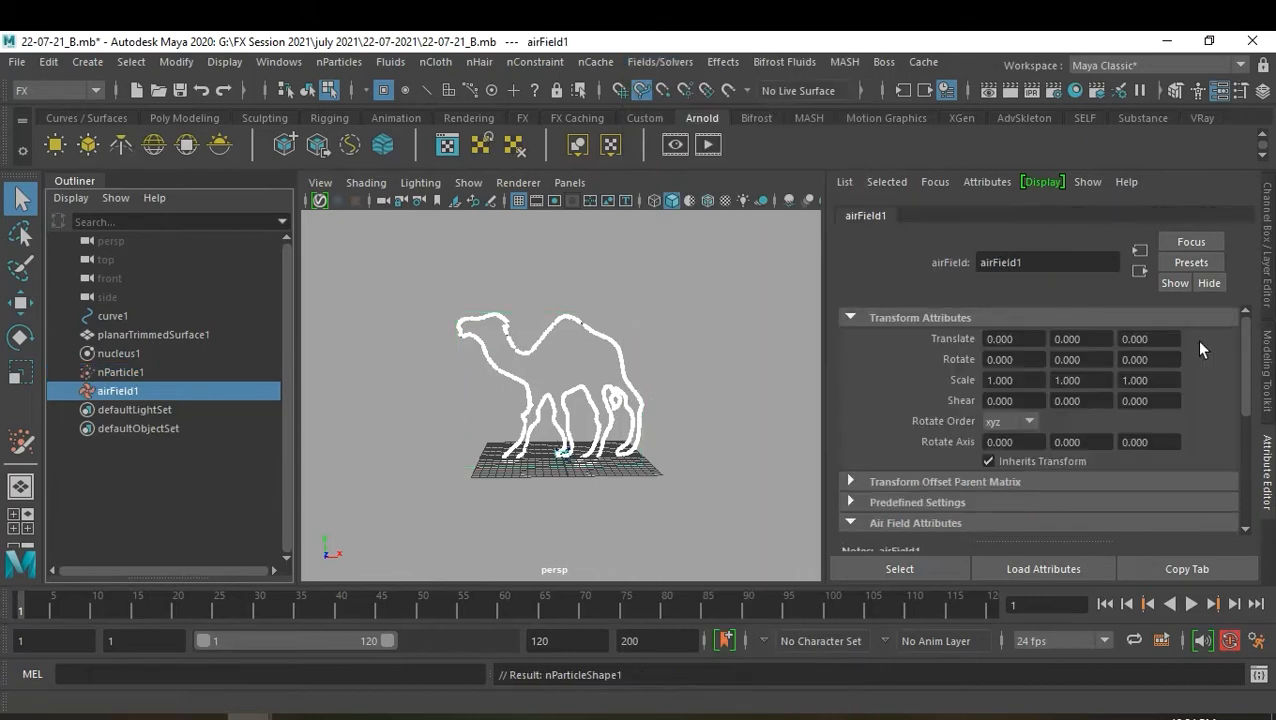
# Scale the air field's cube volume uniformly to about 2.97
pyautogui.scroll(-5, 1117, 394)
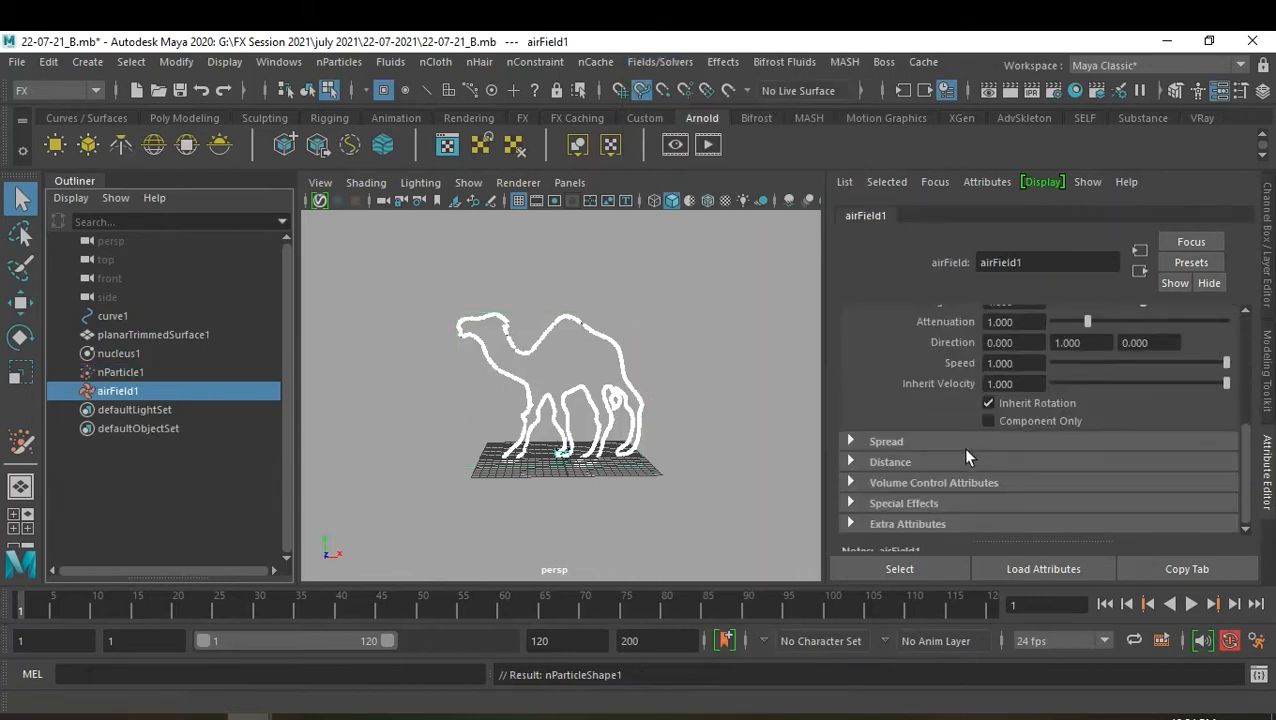
pyautogui.click(926, 484)
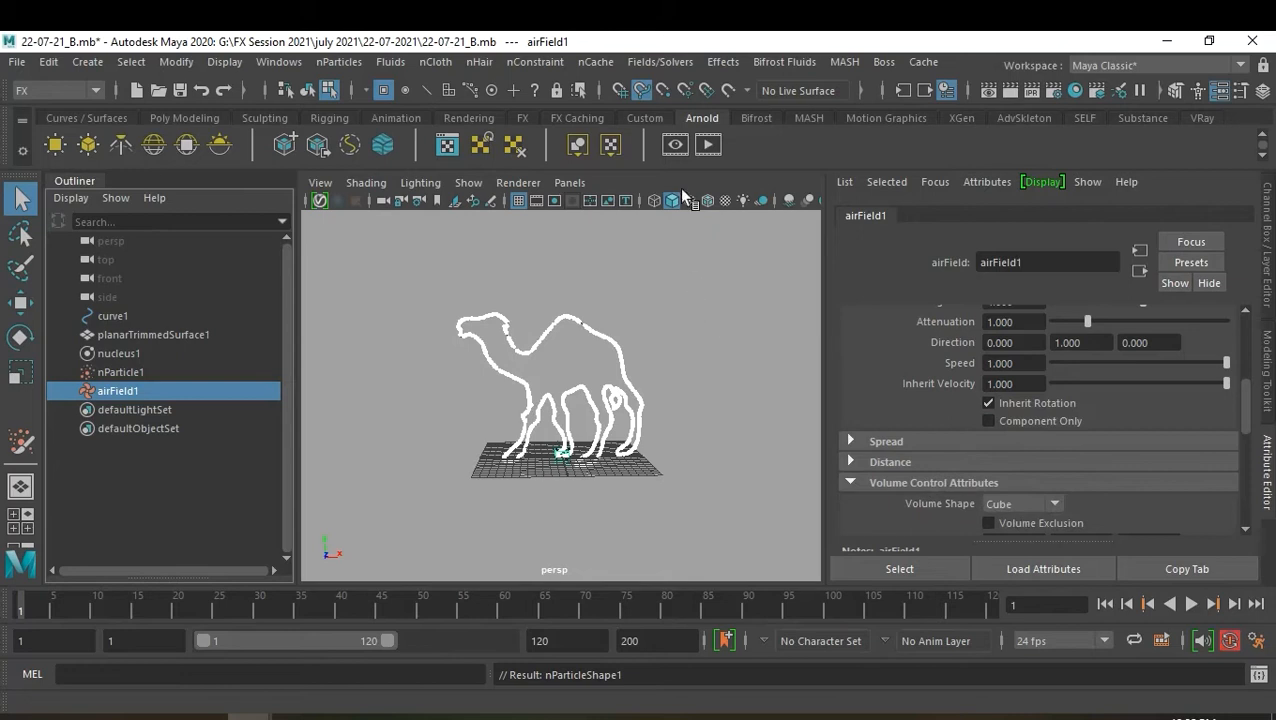
pyautogui.press('r')
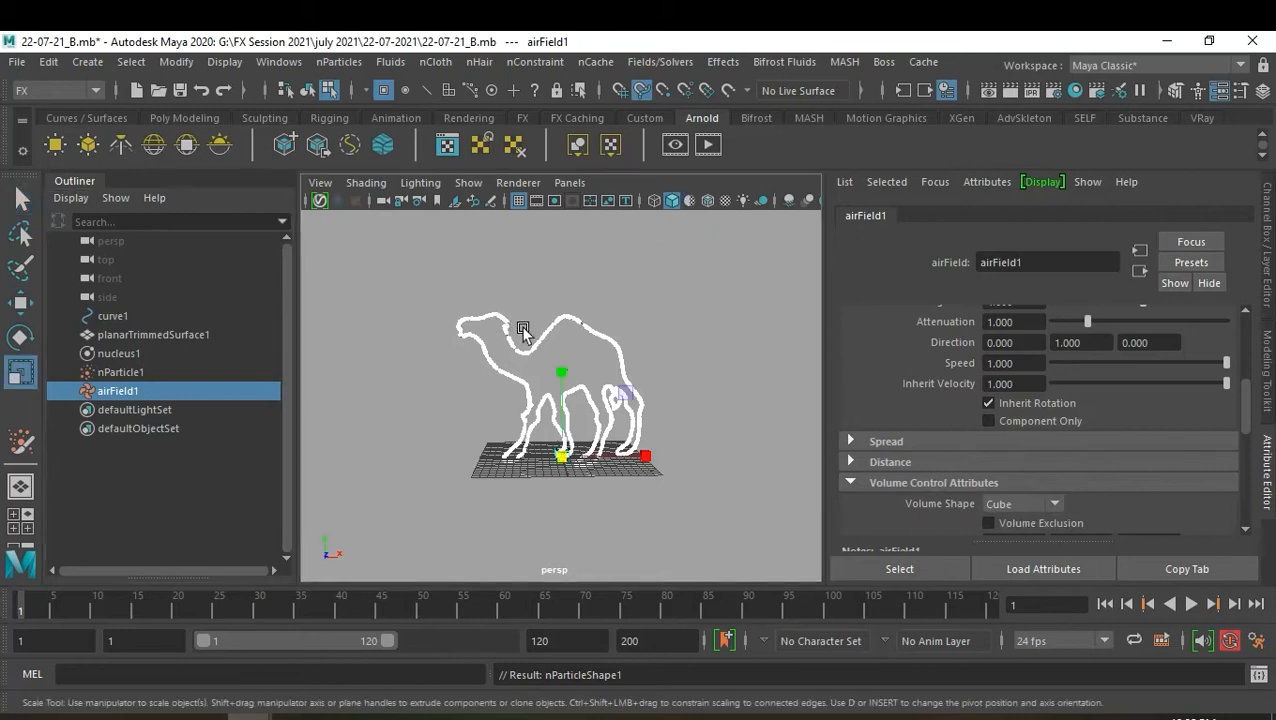
pyautogui.moveTo(566, 456); pyautogui.dragTo(670, 515)
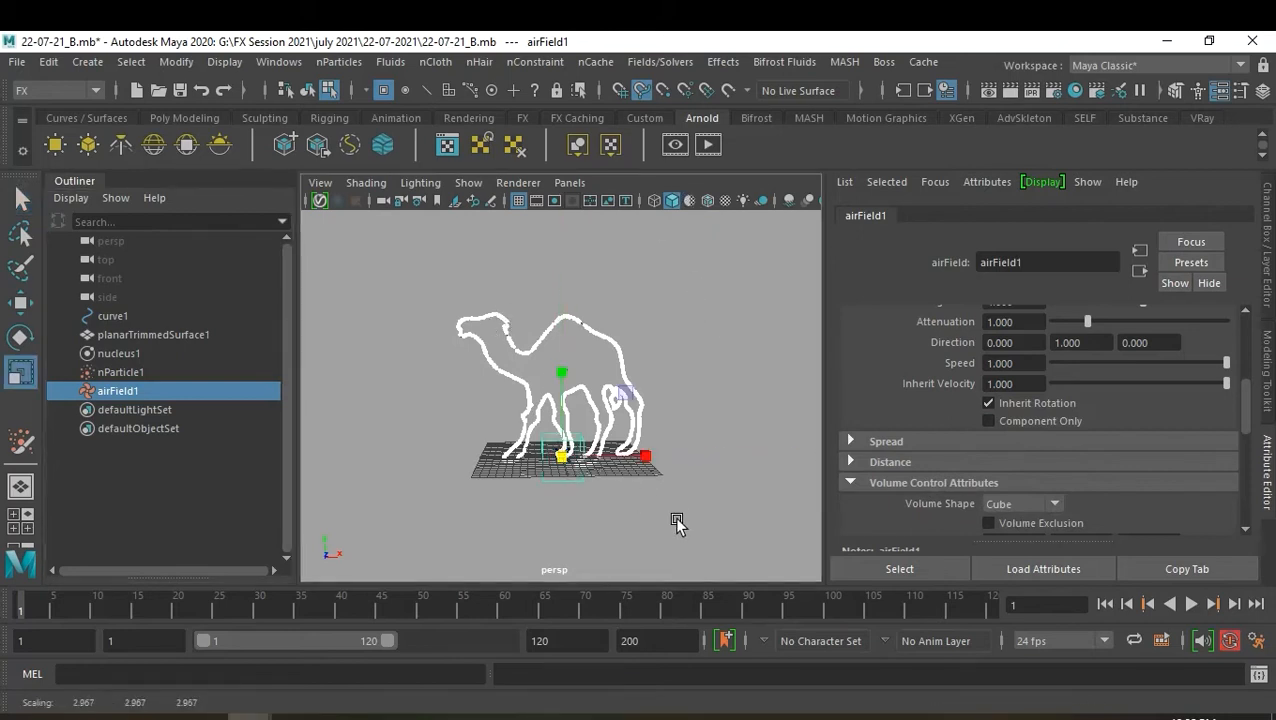
# Move the air field to the camel's hind foot at about X 10, Y 1.8, Z 0.4, and play the simulation
pyautogui.press('w')
pyautogui.moveTo(564, 462); pyautogui.dragTo(630, 450)
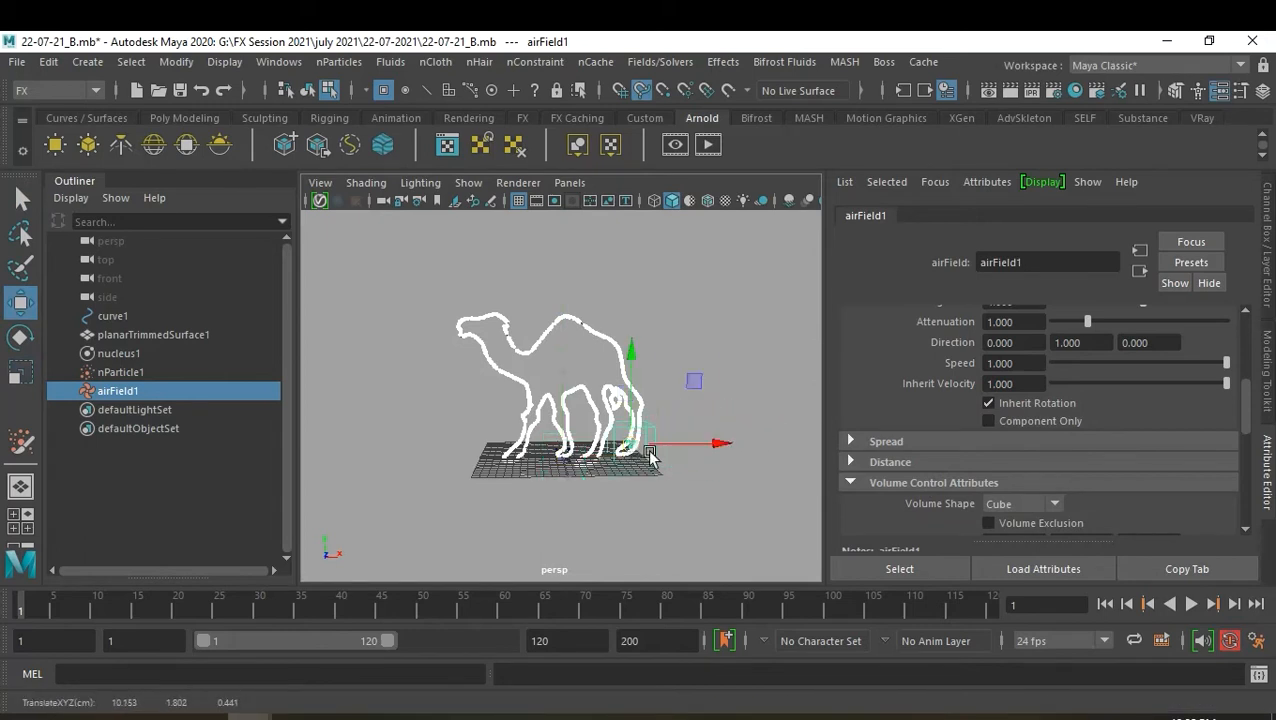
pyautogui.scroll(5, 662, 453)
pyautogui.keyDown('alt'); pyautogui.moveTo(692, 470); pyautogui.dragTo(632, 350); pyautogui.keyUp('alt')
pyautogui.press('super')
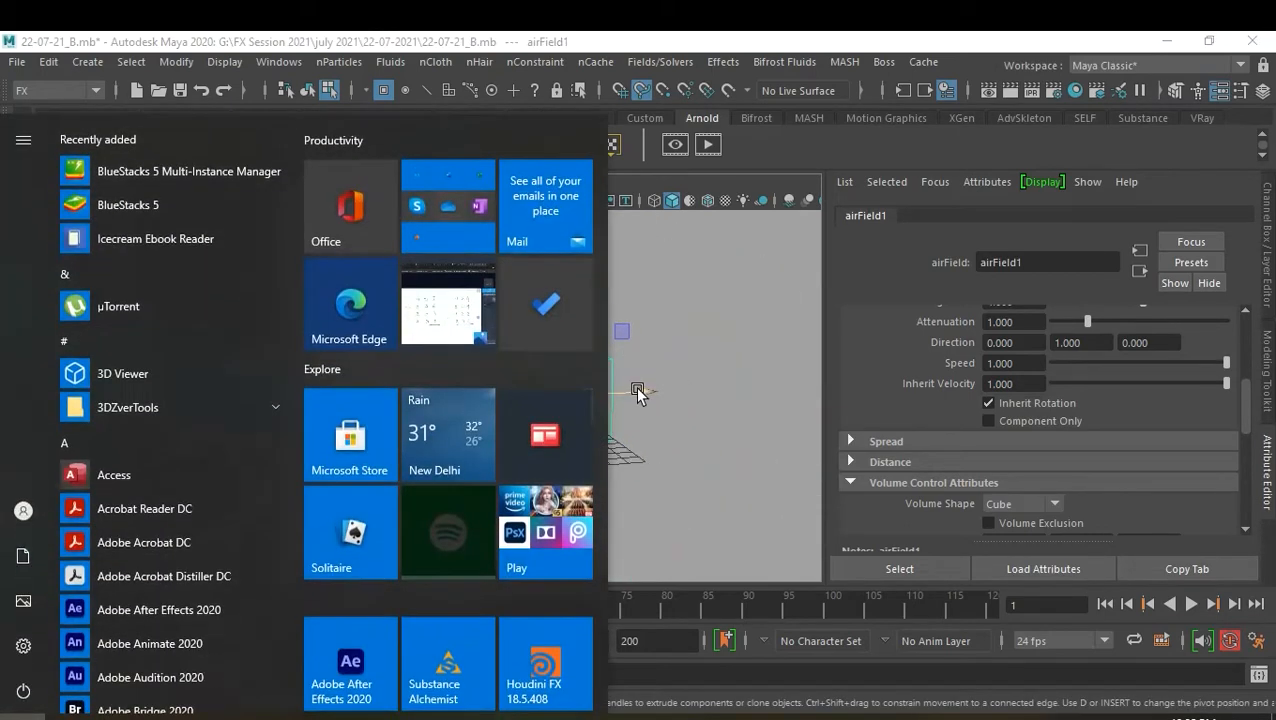
pyautogui.press('super')
pyautogui.keyDown('alt'); pyautogui.moveTo(638, 393); pyautogui.dragTo(652, 394); pyautogui.keyUp('alt')
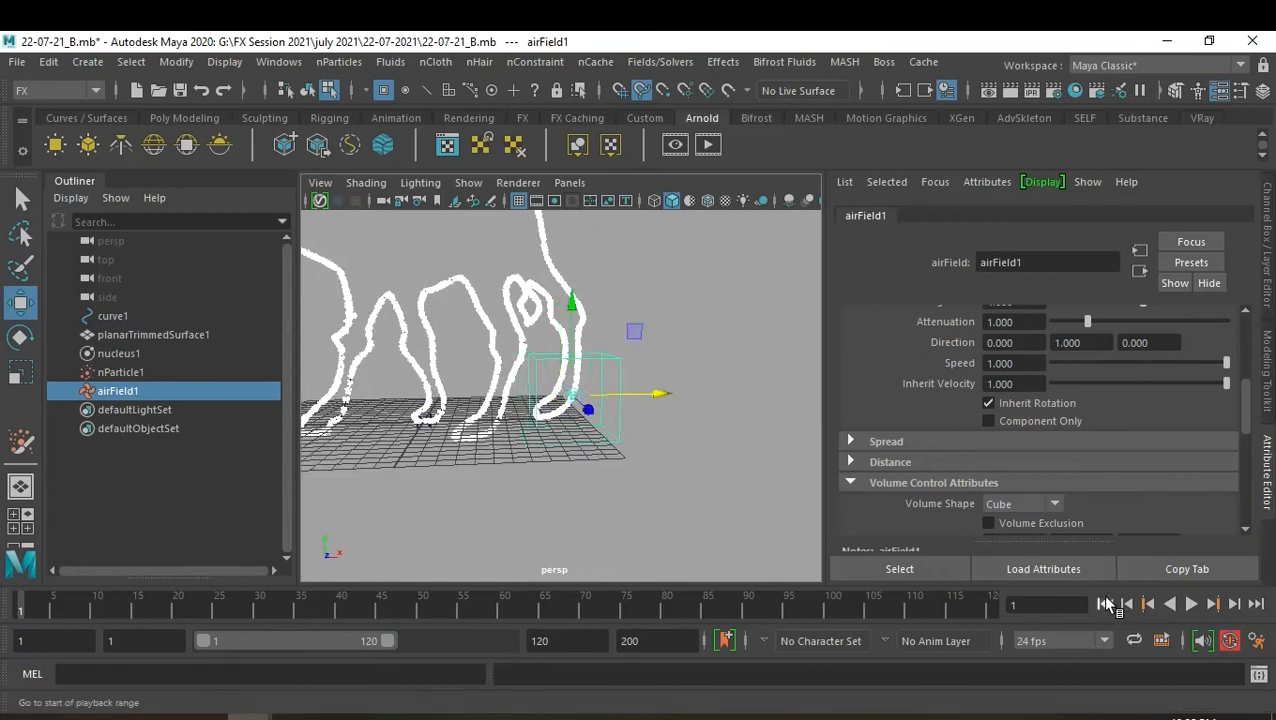
pyautogui.click(1190, 605)
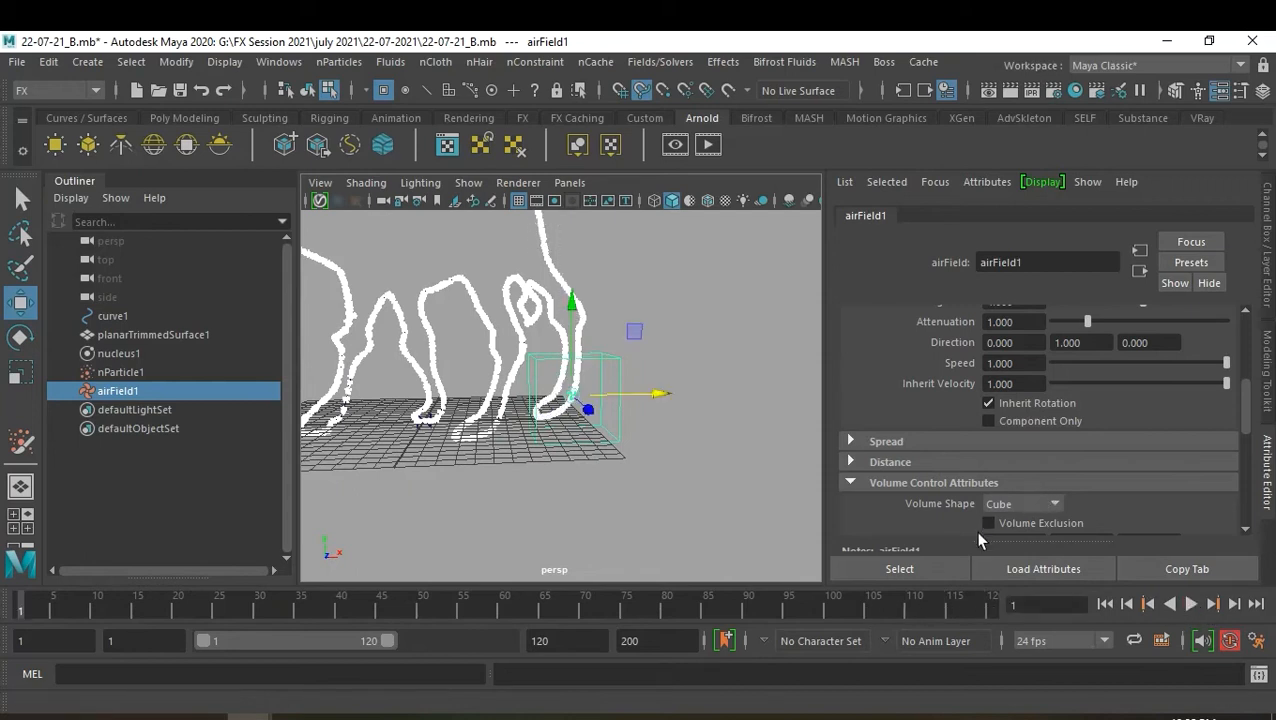
# Set the air field's Volume Shape to None and play the simulation to test the unbounded air
pyautogui.click(1027, 503)
pyautogui.click(1024, 521)
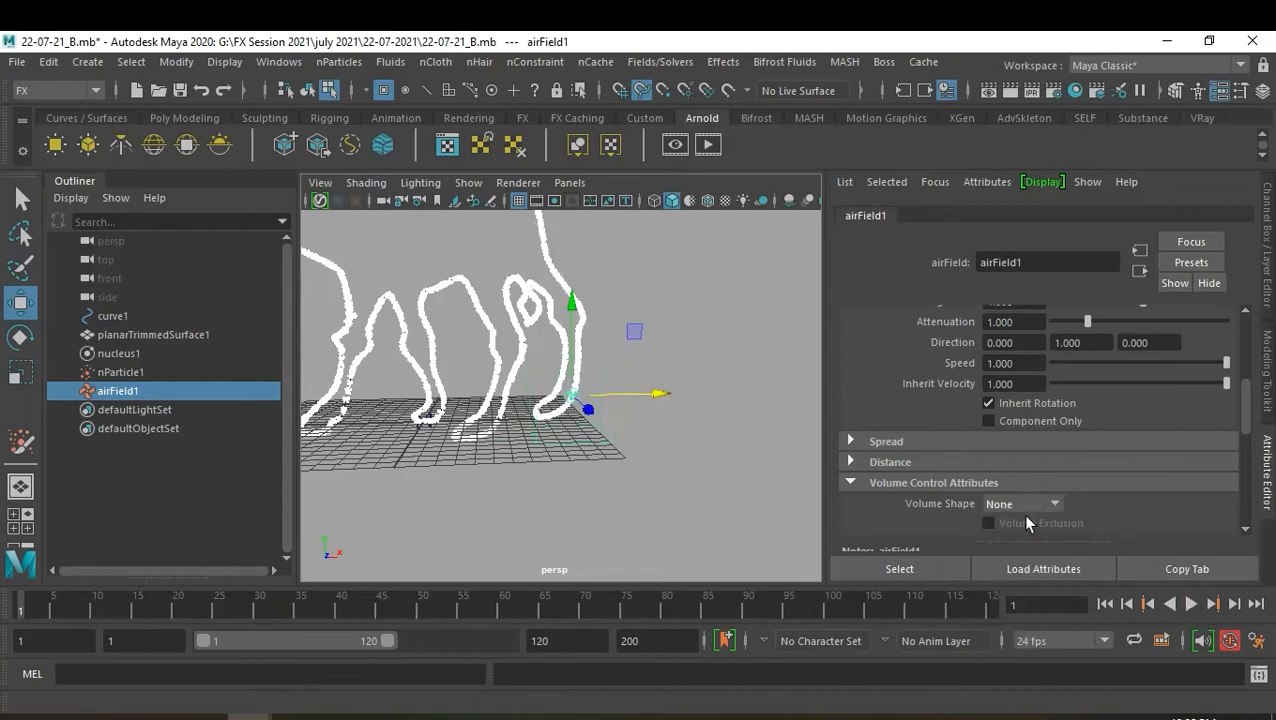
pyautogui.click(1188, 605)
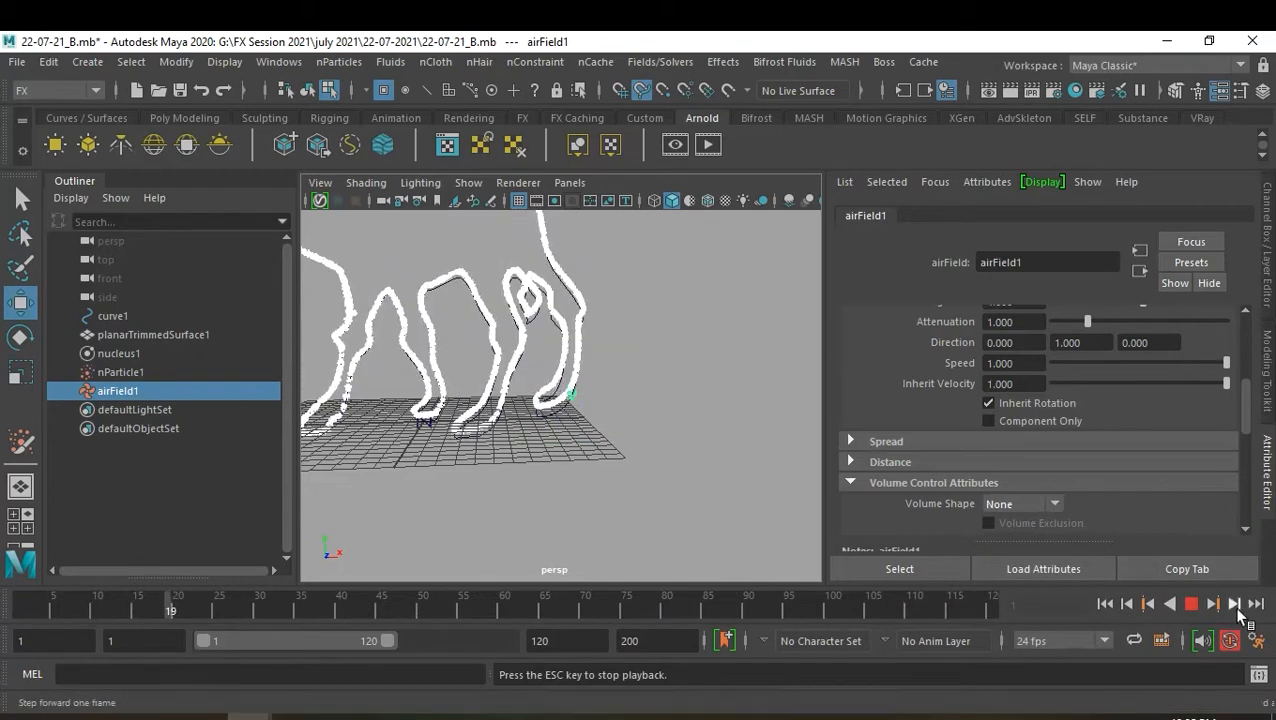
pyautogui.click(1188, 603)
# Set the air field's Attenuation to 0 and replay the simulation from the first frame to check the particles' movement
pyautogui.scroll(2, 1118, 403)
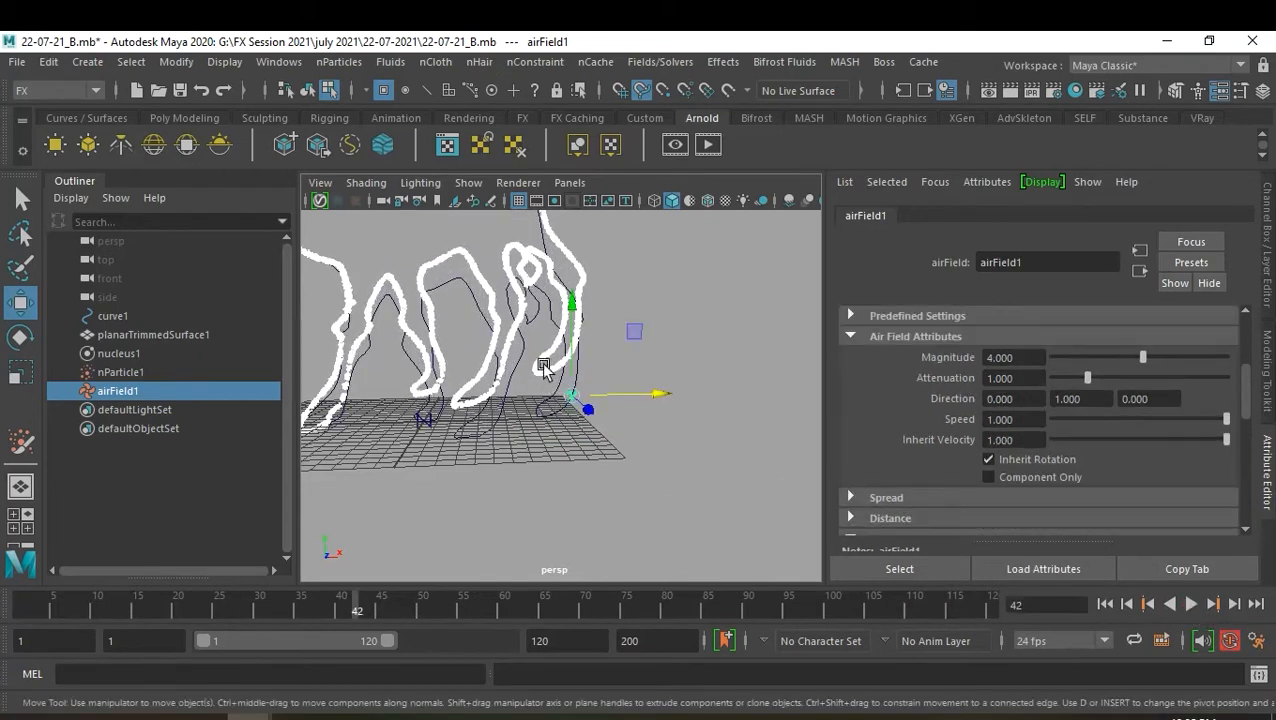
pyautogui.moveTo(1088, 378); pyautogui.dragTo(1052, 378)
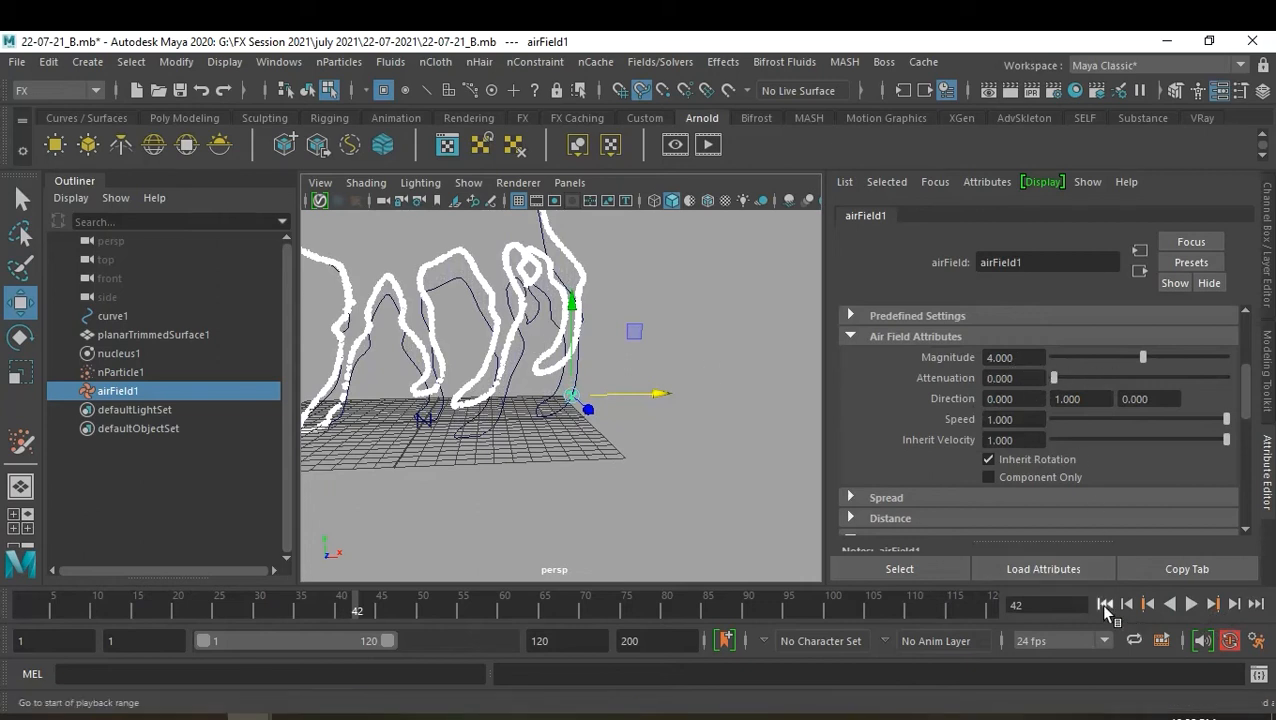
pyautogui.click(1104, 604)
pyautogui.click(1191, 604)
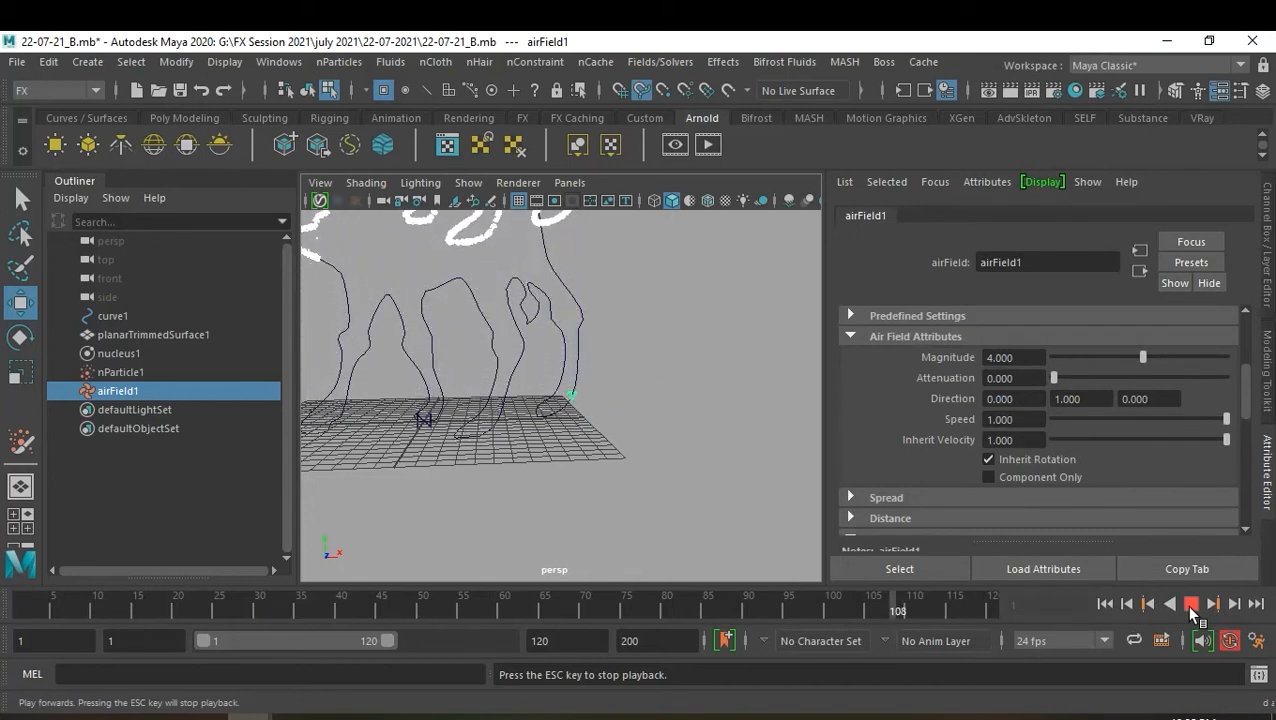
pyautogui.click(1190, 604)
pyautogui.keyDown('alt'); pyautogui.moveTo(653, 440); pyautogui.dragTo(510, 419, button='right'); pyautogui.keyUp('alt')
pyautogui.keyDown('alt'); pyautogui.moveTo(510, 419); pyautogui.dragTo(524, 441, button='middle'); pyautogui.keyUp('alt')
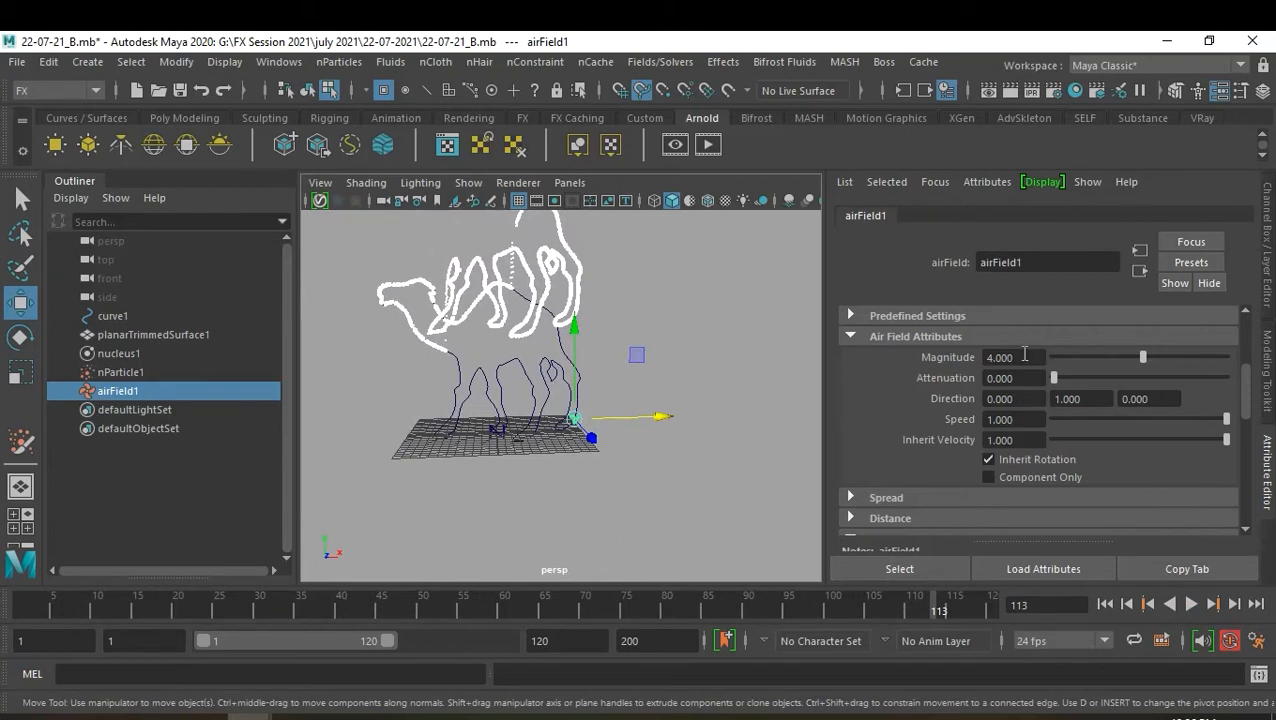
# Set the air field's Magnitude to 8
pyautogui.moveTo(1026, 356); pyautogui.dragTo(923, 351)
pyautogui.write('8')
pyautogui.press('Return')
pyautogui.click(923, 351)
# Set the air field's Volume Shape to Cube, move it beyond the camel's hind legs to about X 21.6, and return to the first frame
pyautogui.scroll(-2, 986, 456)
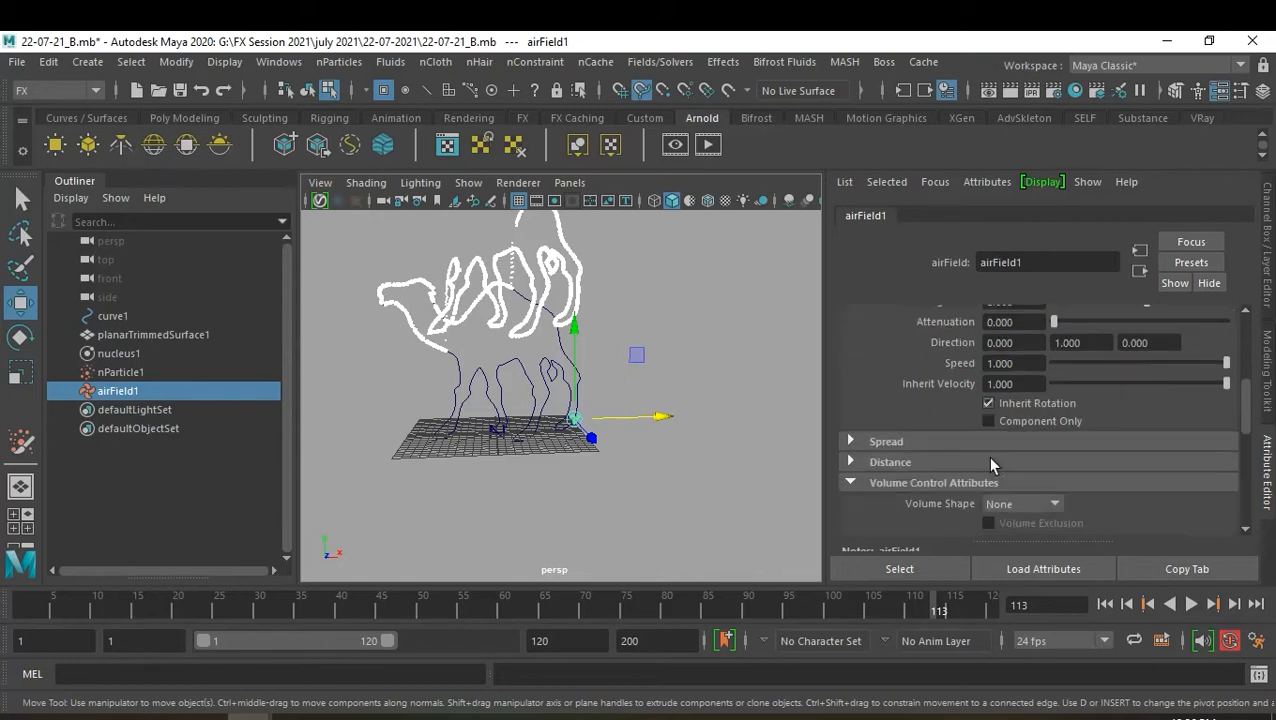
pyautogui.click(1012, 450)
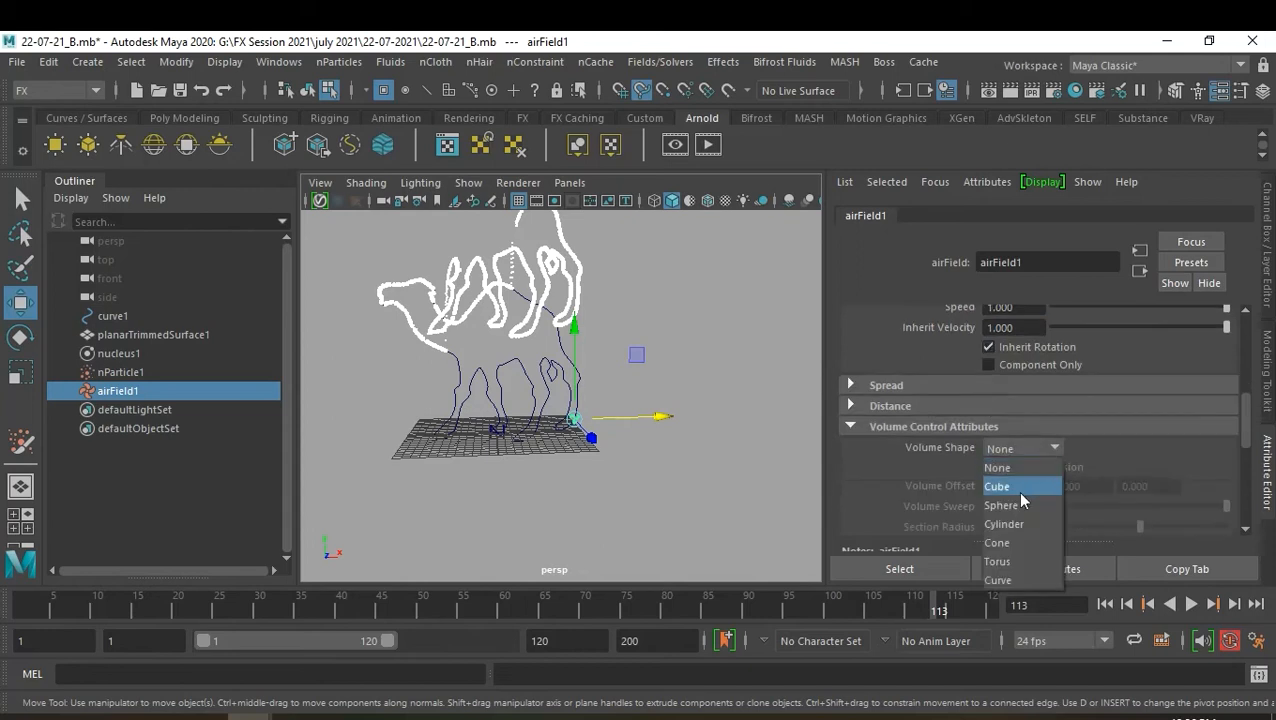
pyautogui.click(1017, 489)
pyautogui.moveTo(661, 416); pyautogui.dragTo(732, 422)
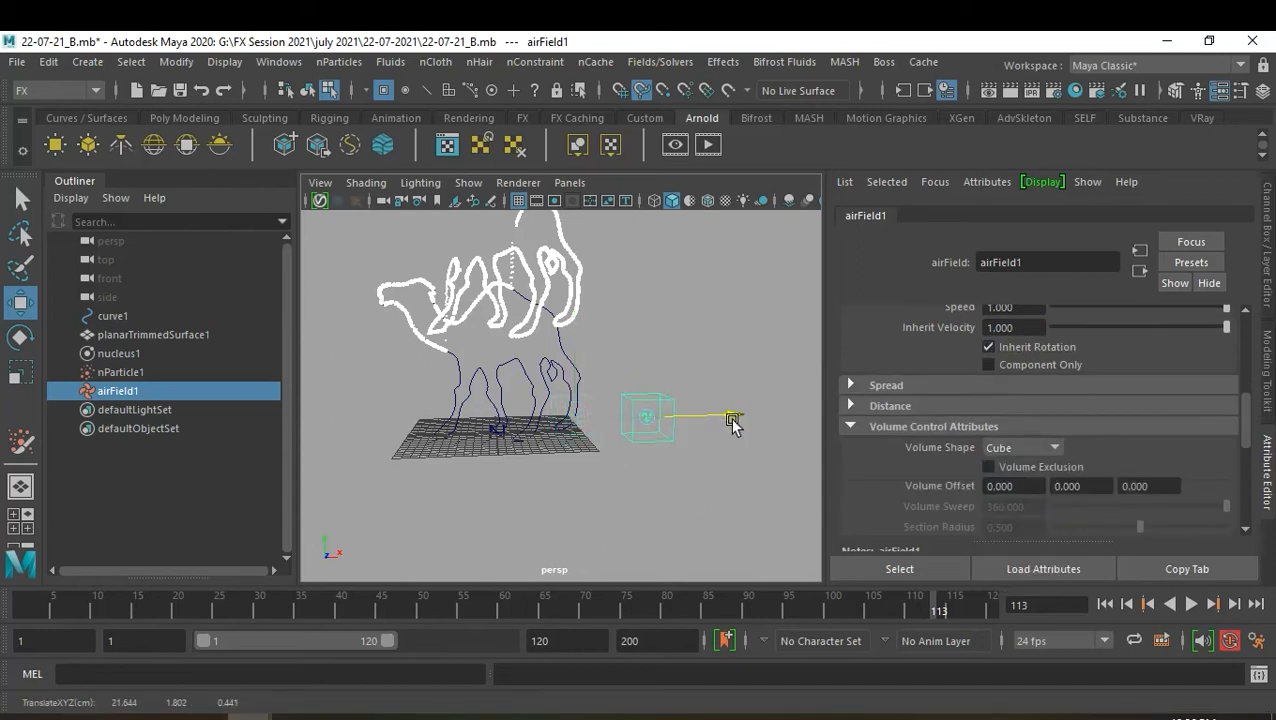
pyautogui.click(1104, 603)
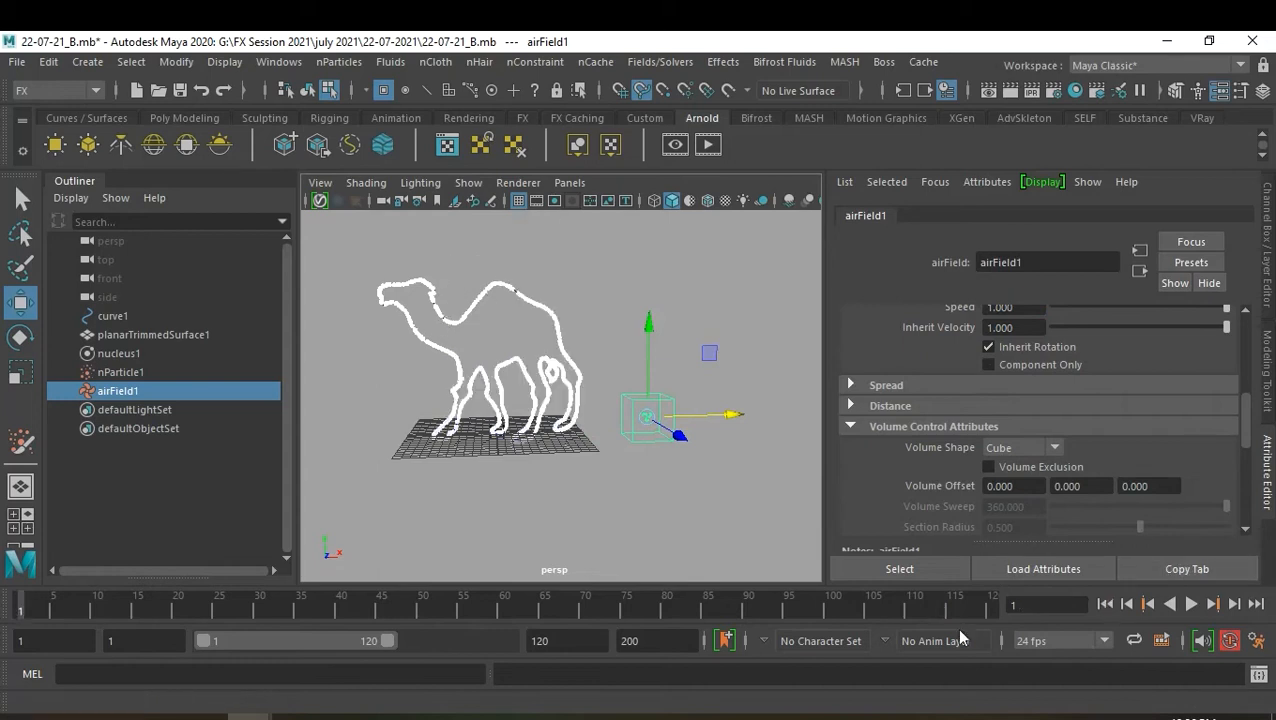
# Add a Turbulence field that affects nParticle1
pyautogui.click(120, 372)
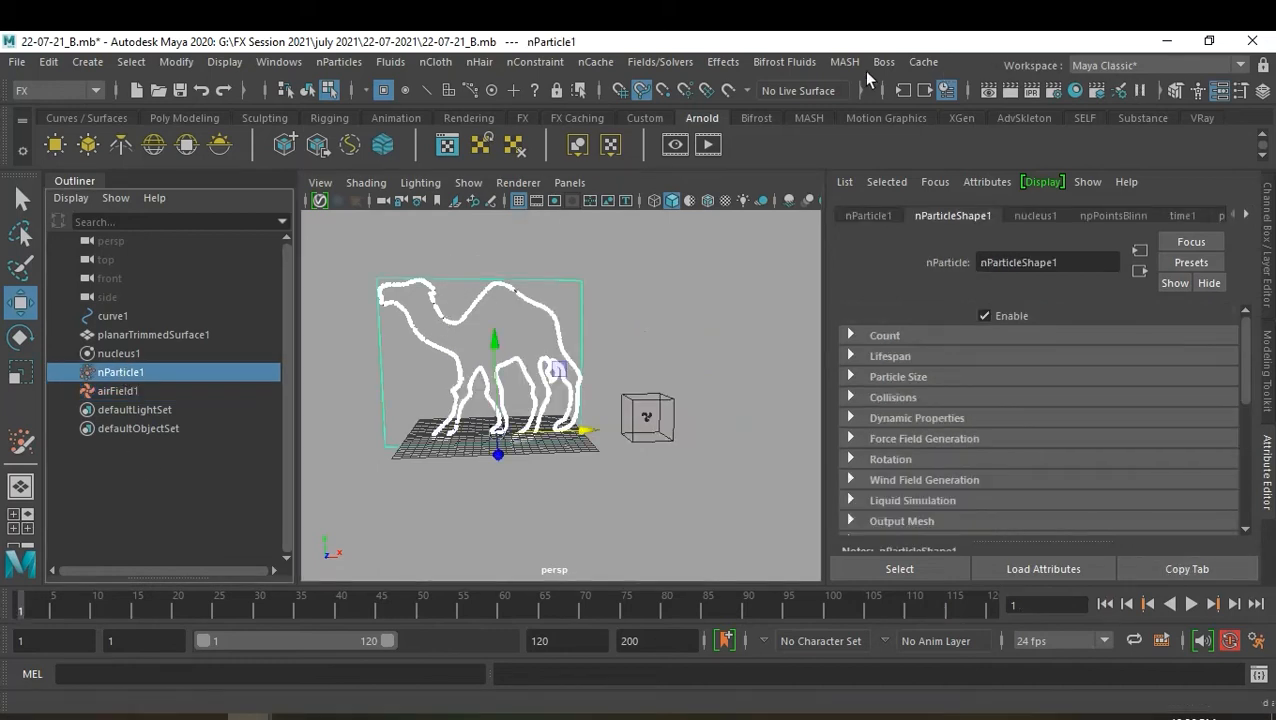
pyautogui.click(660, 62)
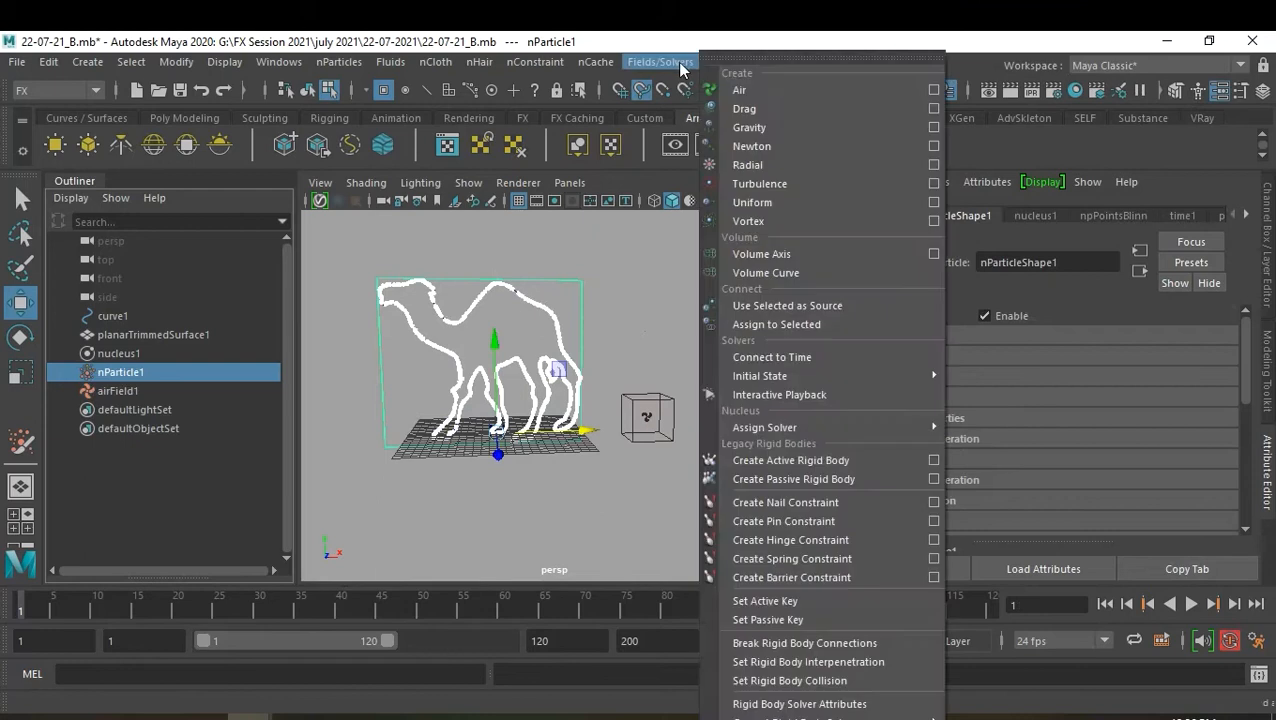
pyautogui.click(807, 186)
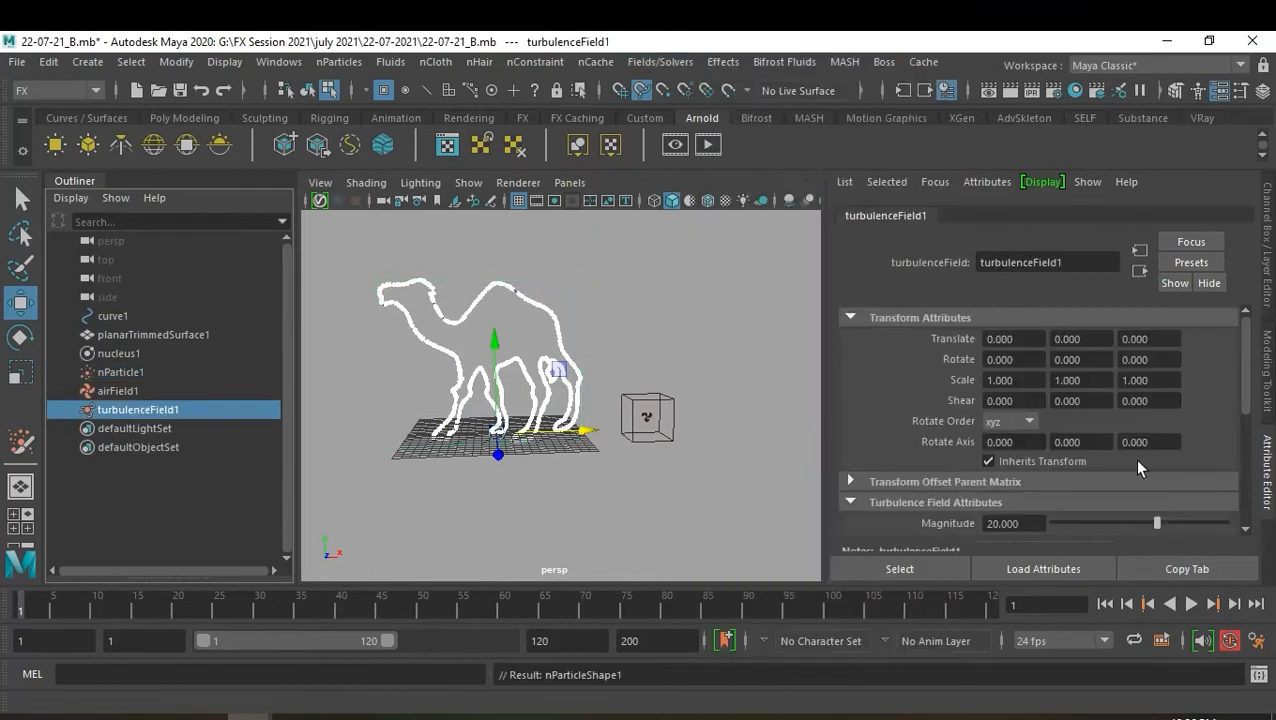
# Set the turbulence field's Volume Shape to Cube
pyautogui.scroll(-2, 1031, 550)
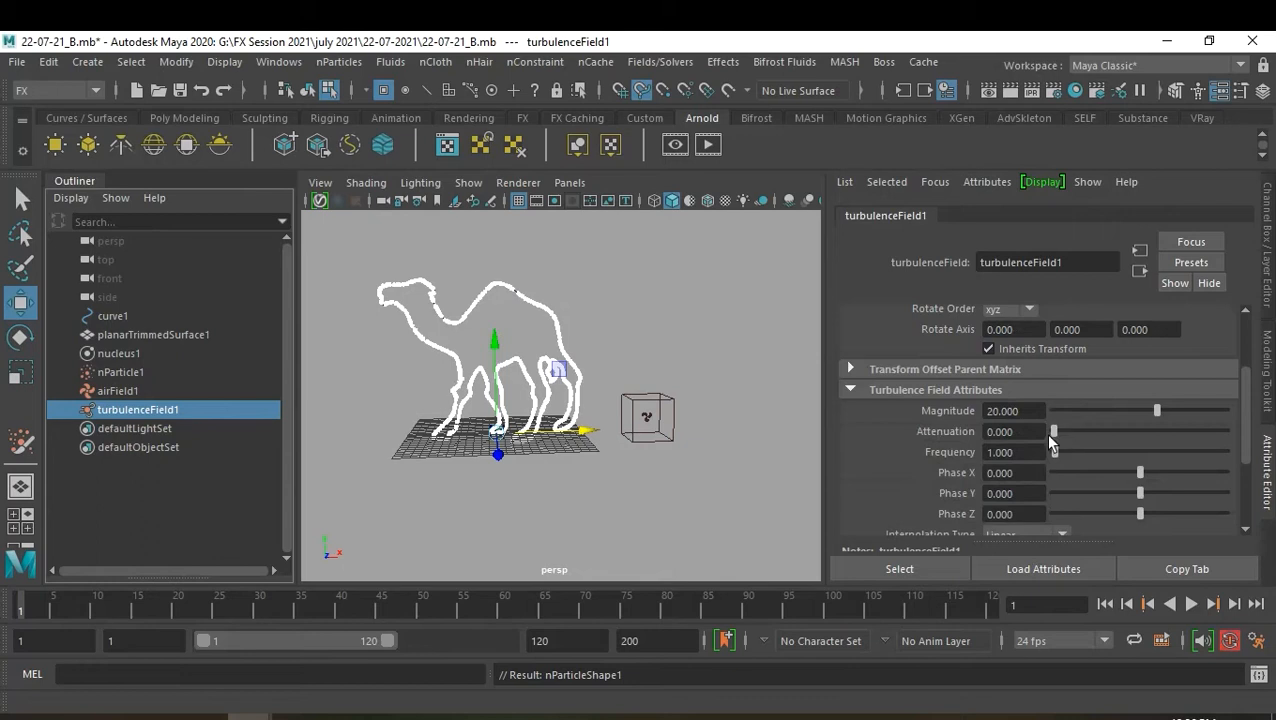
pyautogui.scroll(-3, 1048, 438)
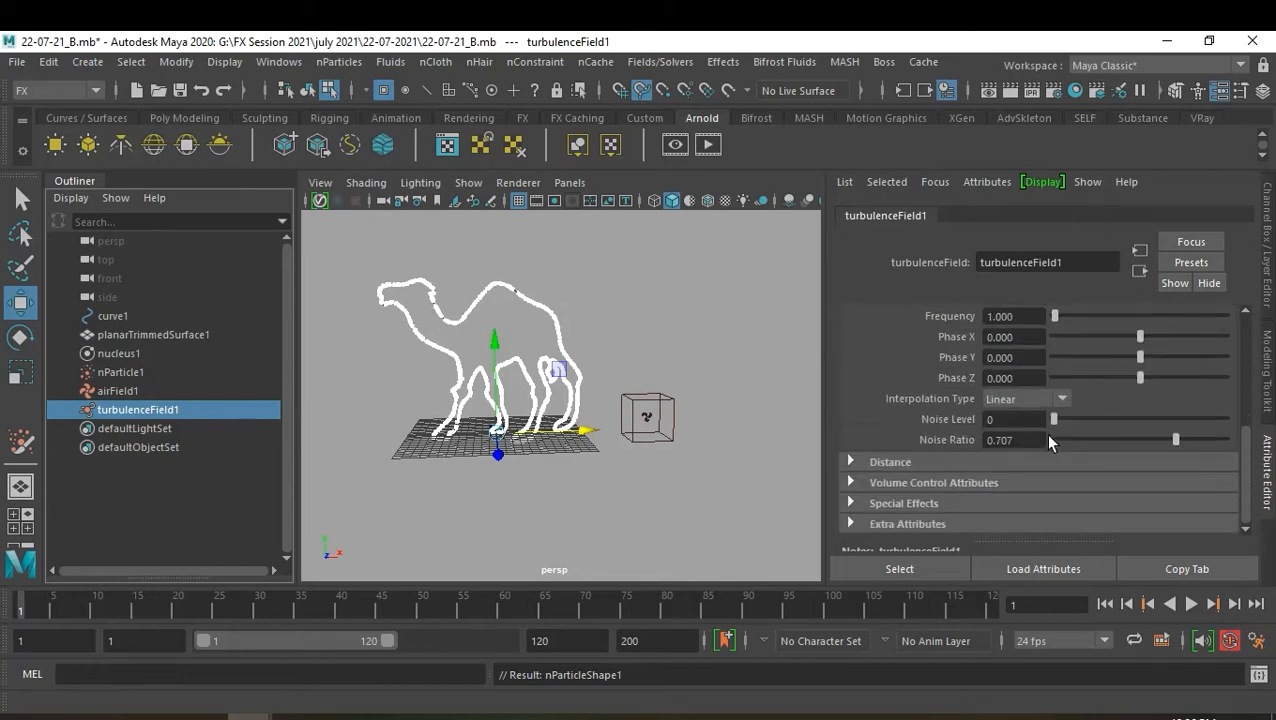
pyautogui.click(936, 482)
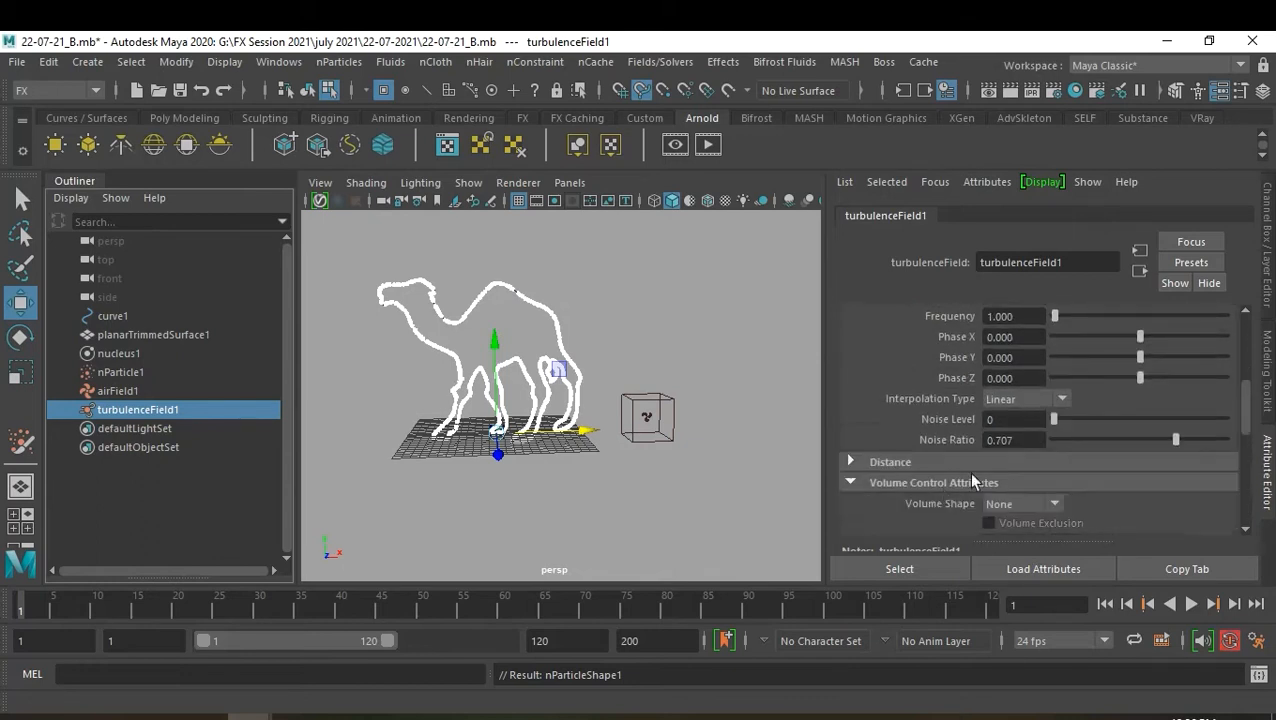
pyautogui.scroll(-1, 1000, 462)
pyautogui.click(1041, 449)
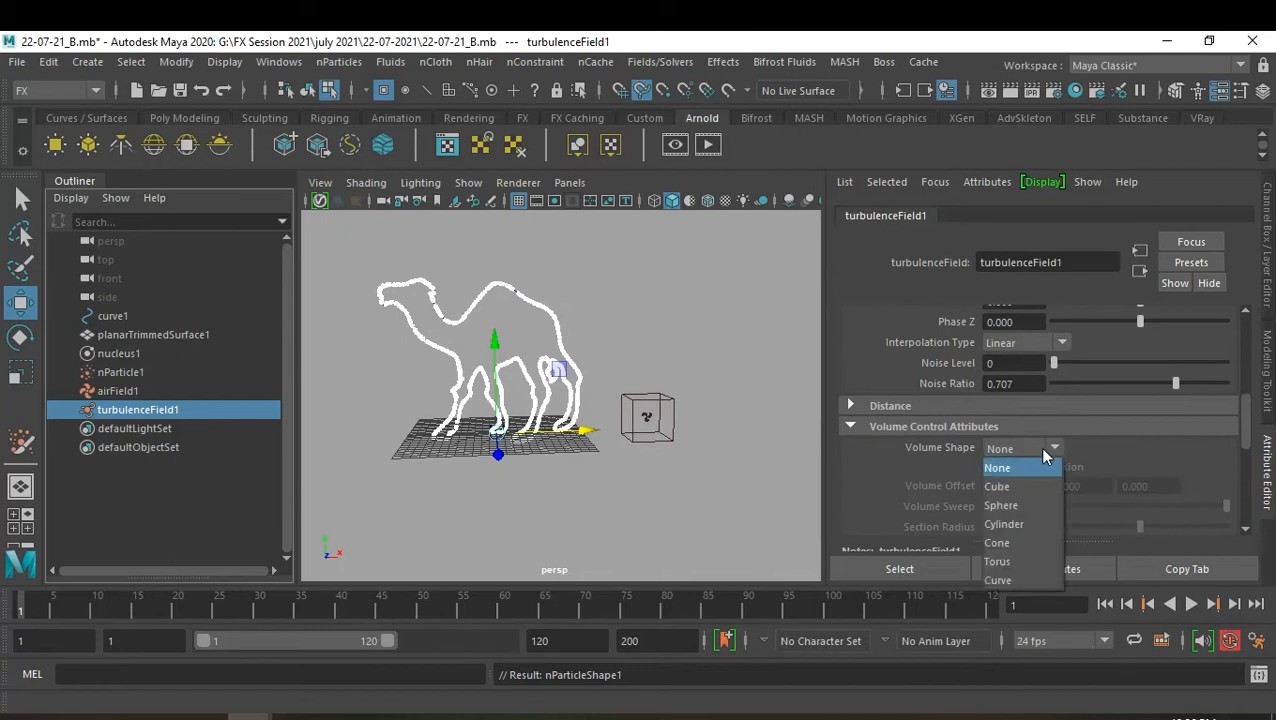
pyautogui.click(1010, 485)
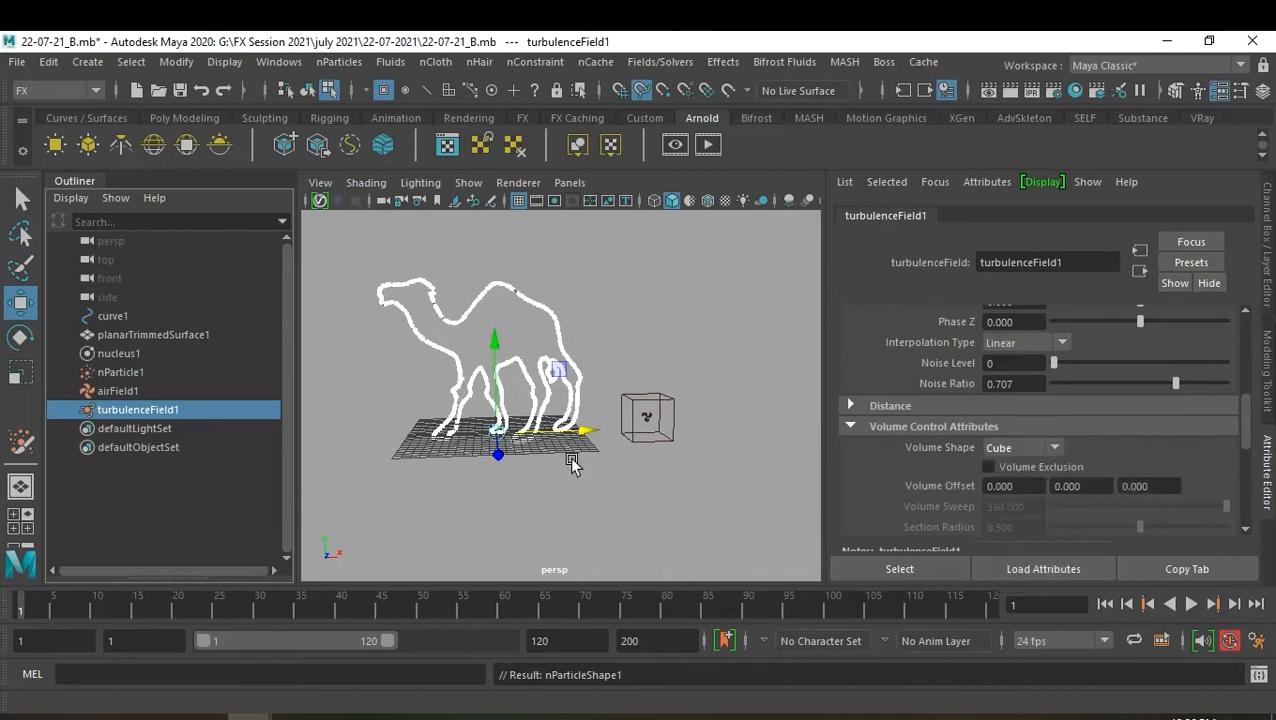
# Move the turbulence field onto the air field at about X 22.3, Y 1.7, and scale it uniformly to about 3.12
pyautogui.moveTo(583, 437); pyautogui.dragTo(732, 450)
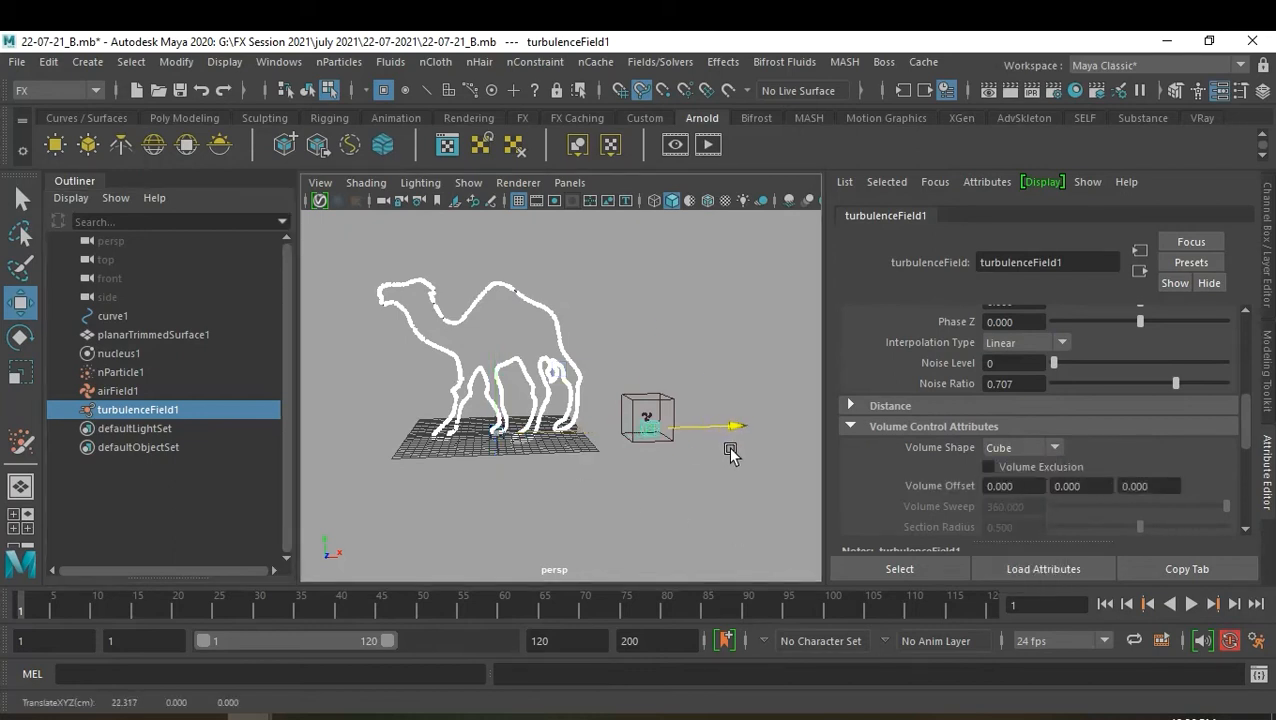
pyautogui.moveTo(648, 369); pyautogui.dragTo(651, 348)
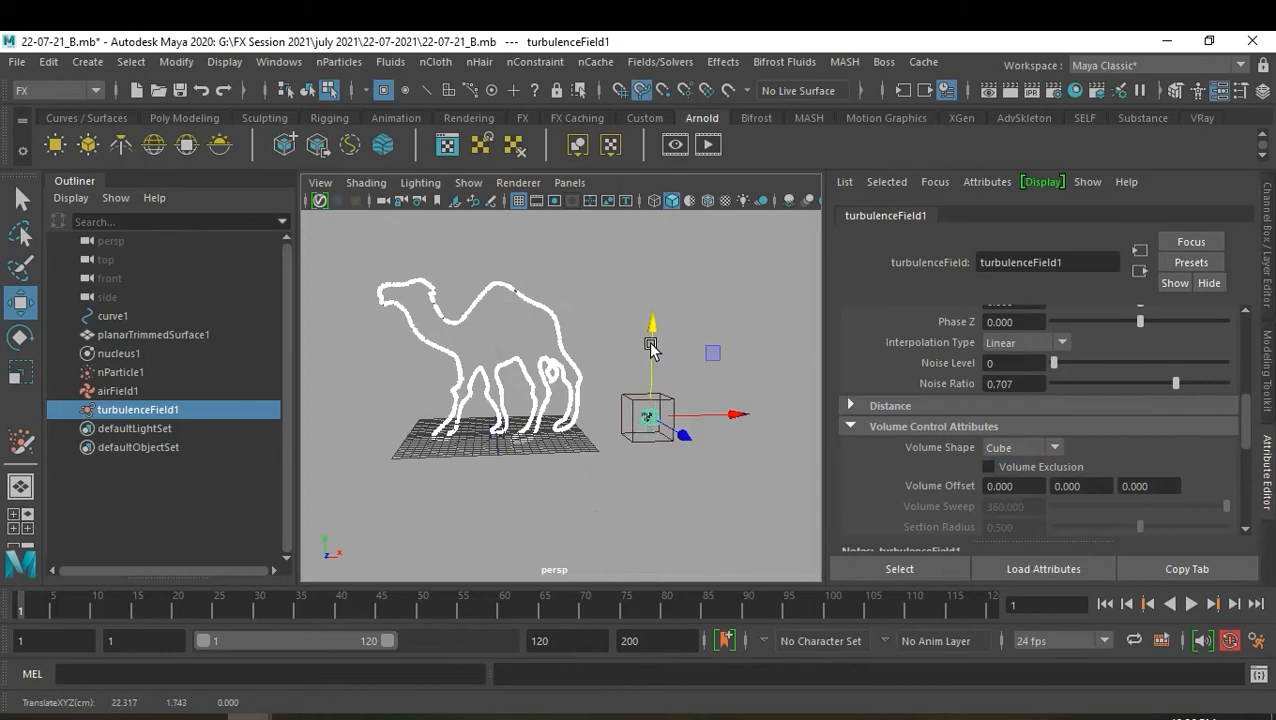
pyautogui.press('r')
pyautogui.moveTo(649, 418); pyautogui.dragTo(974, 703)
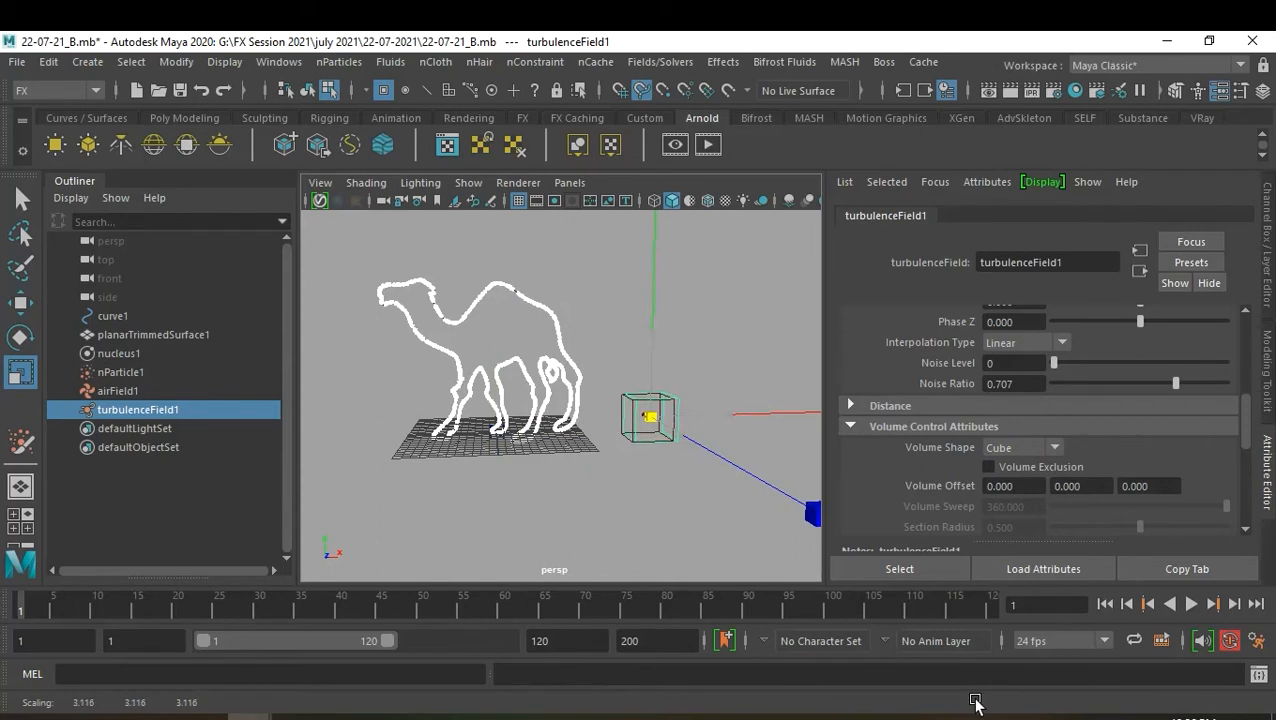
pyautogui.click(651, 503)
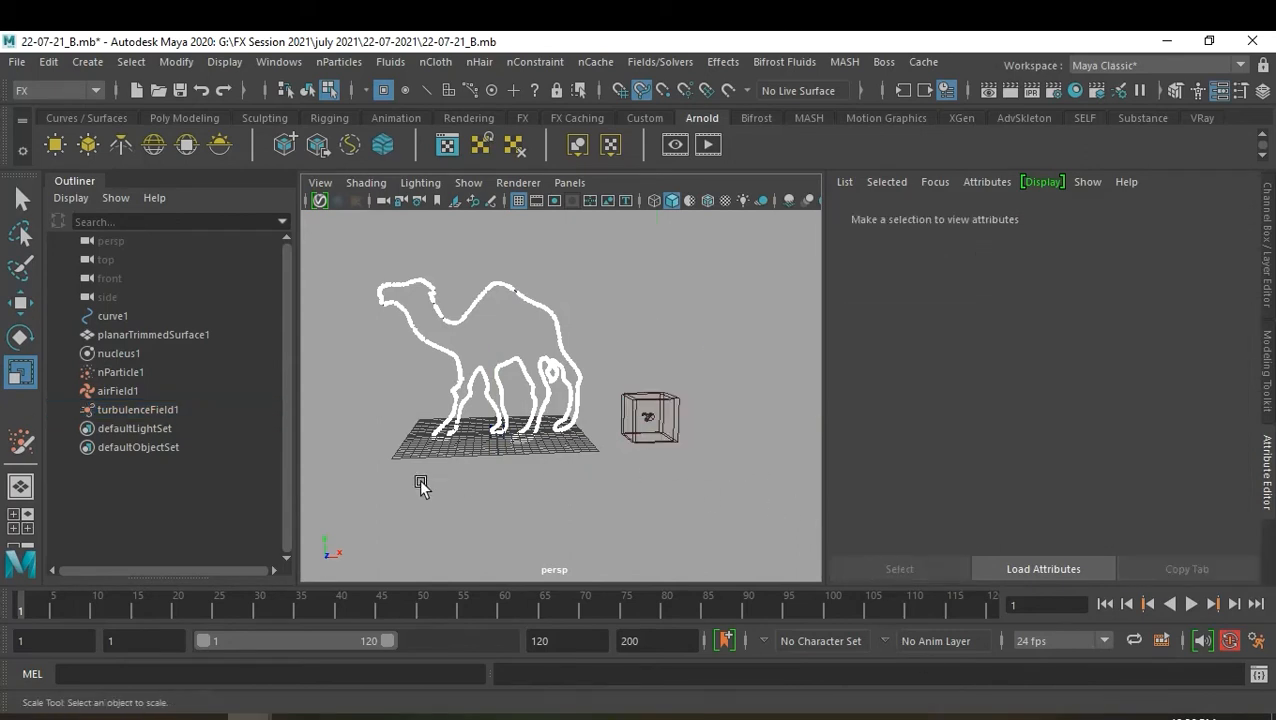
# Add a Vortex field that affects nParticle1 and play the simulation to check its effect
pyautogui.click(121, 372)
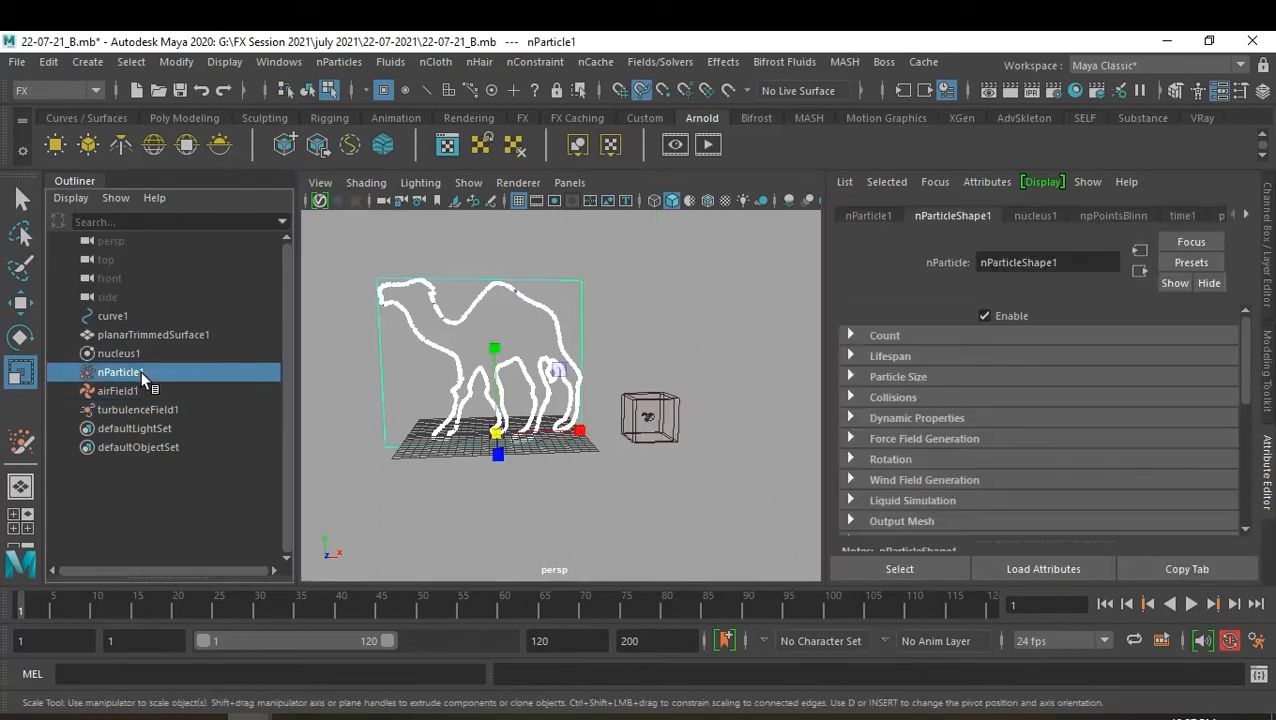
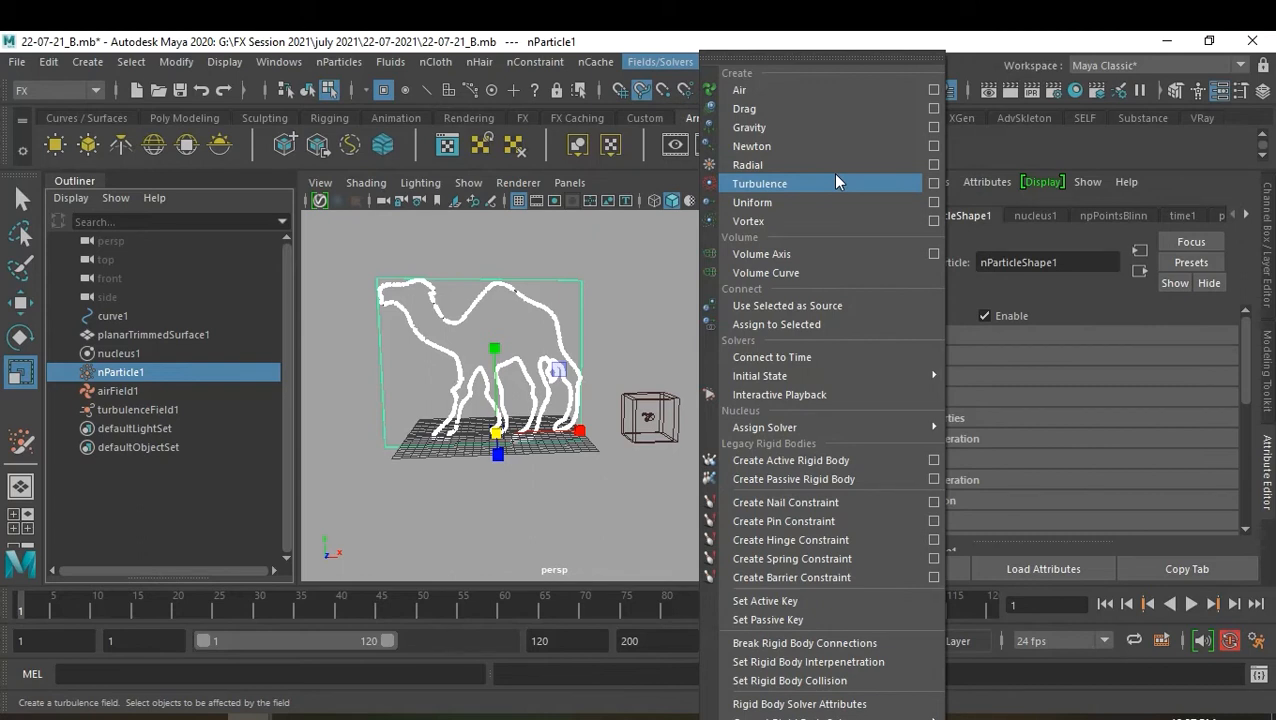
pyautogui.click(838, 228)
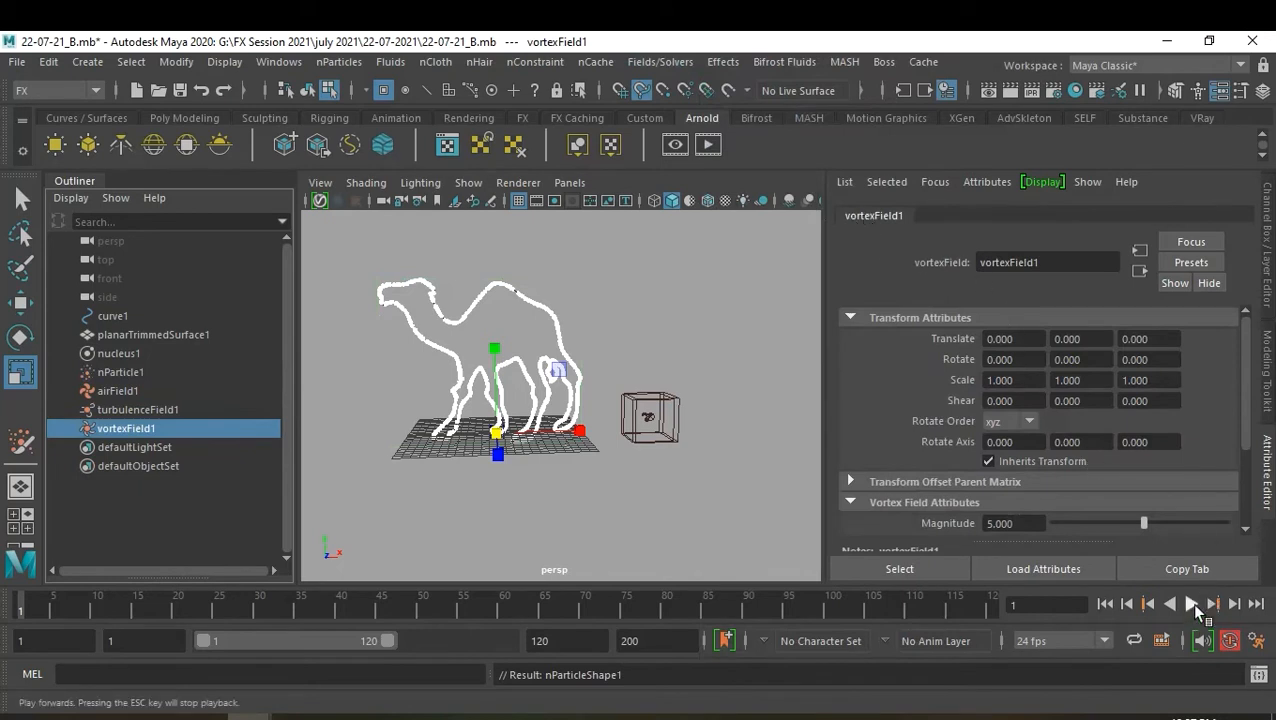
pyautogui.scroll(-2, 1089, 475)
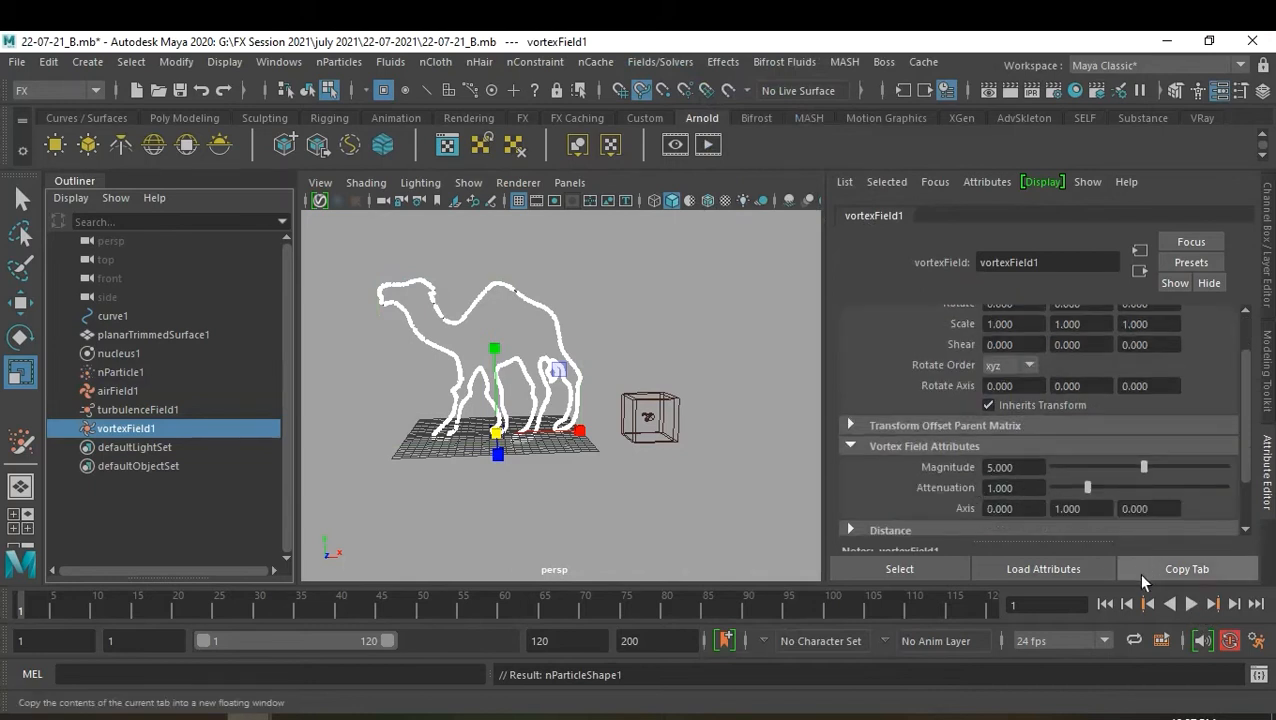
pyautogui.click(1190, 604)
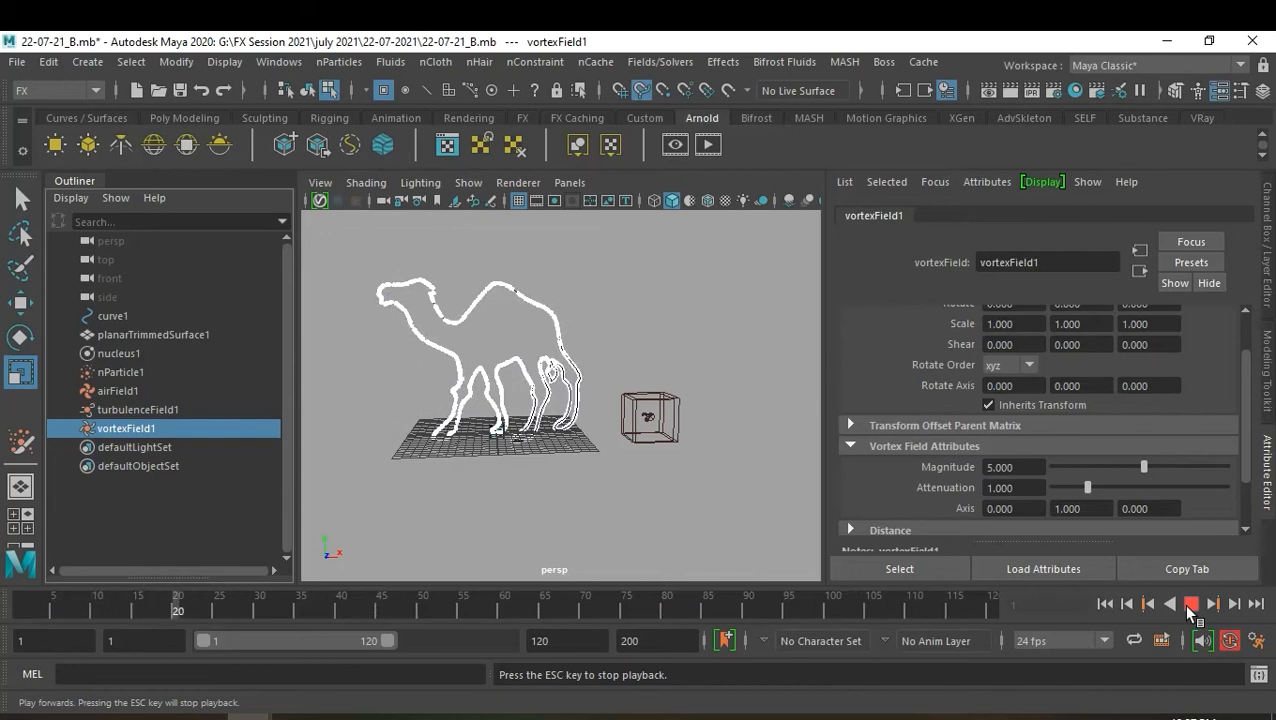
# Set the vortex field's Magnitude to 20 and replay the simulation from the first frame to check its effect
pyautogui.click(1189, 605)
pyautogui.click(1024, 468)
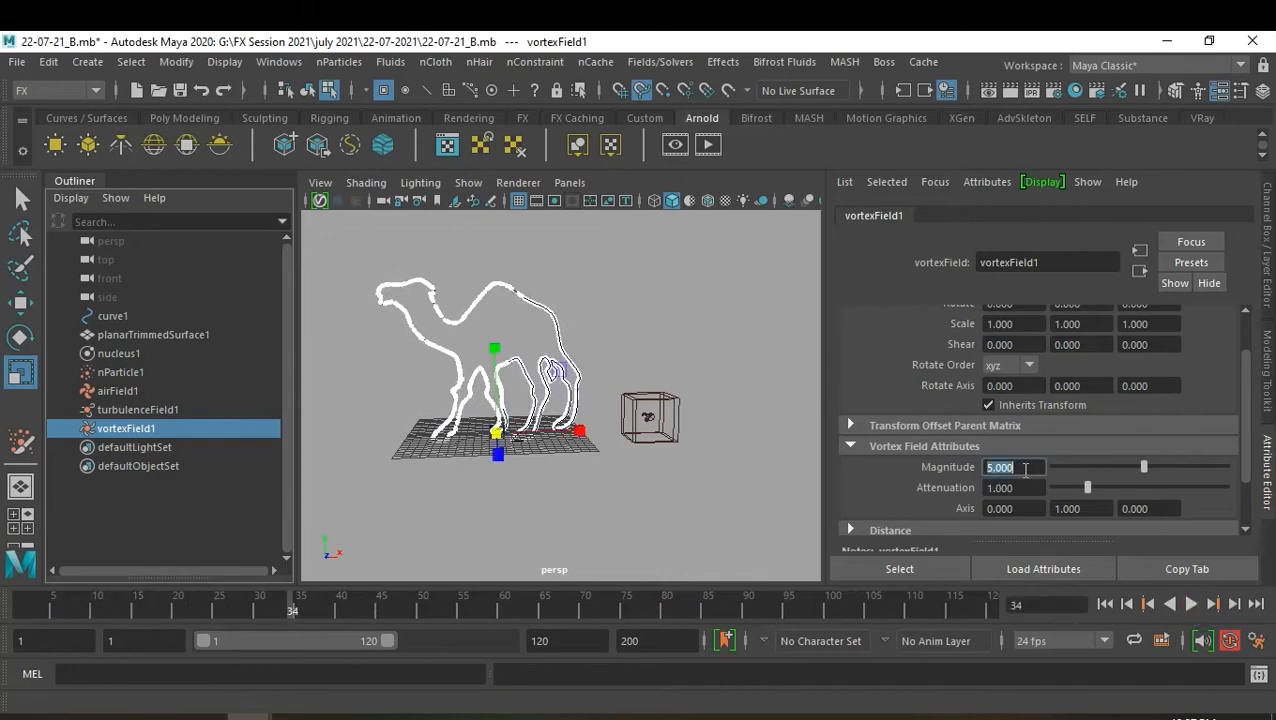
pyautogui.write('20')
pyautogui.press('Return')
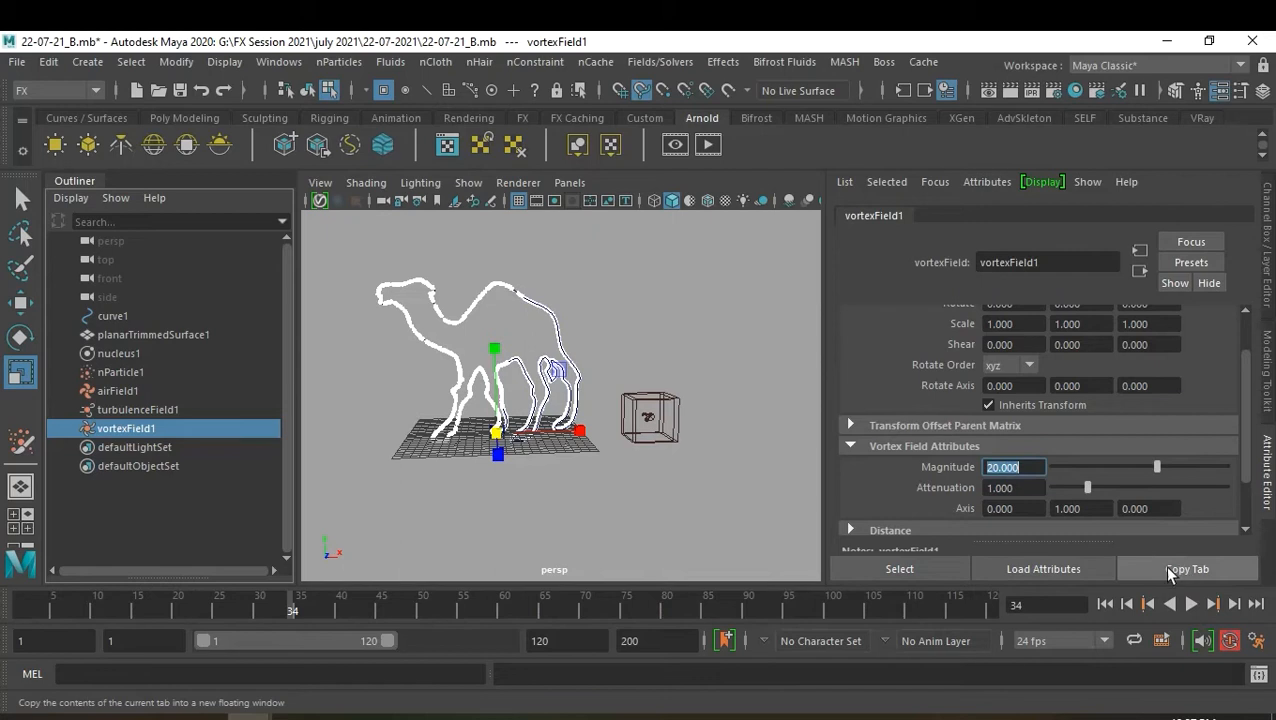
pyautogui.click(1104, 604)
pyautogui.click(1191, 603)
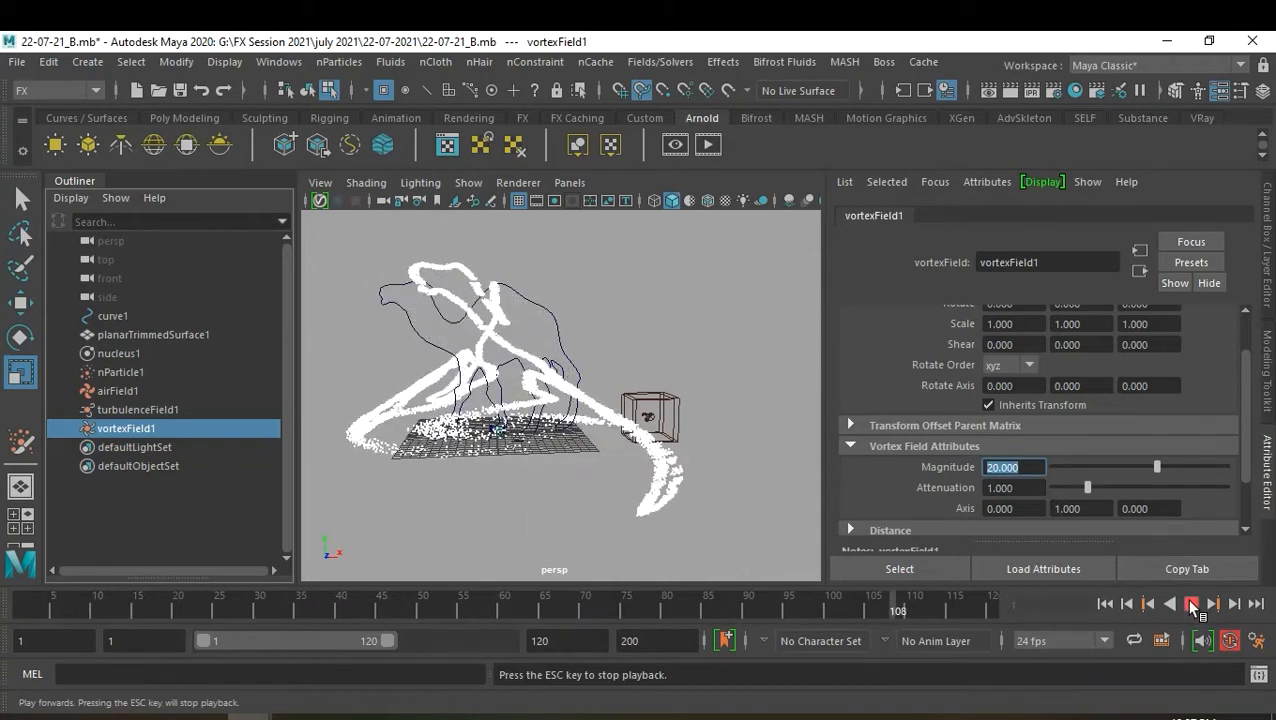
pyautogui.click(1190, 605)
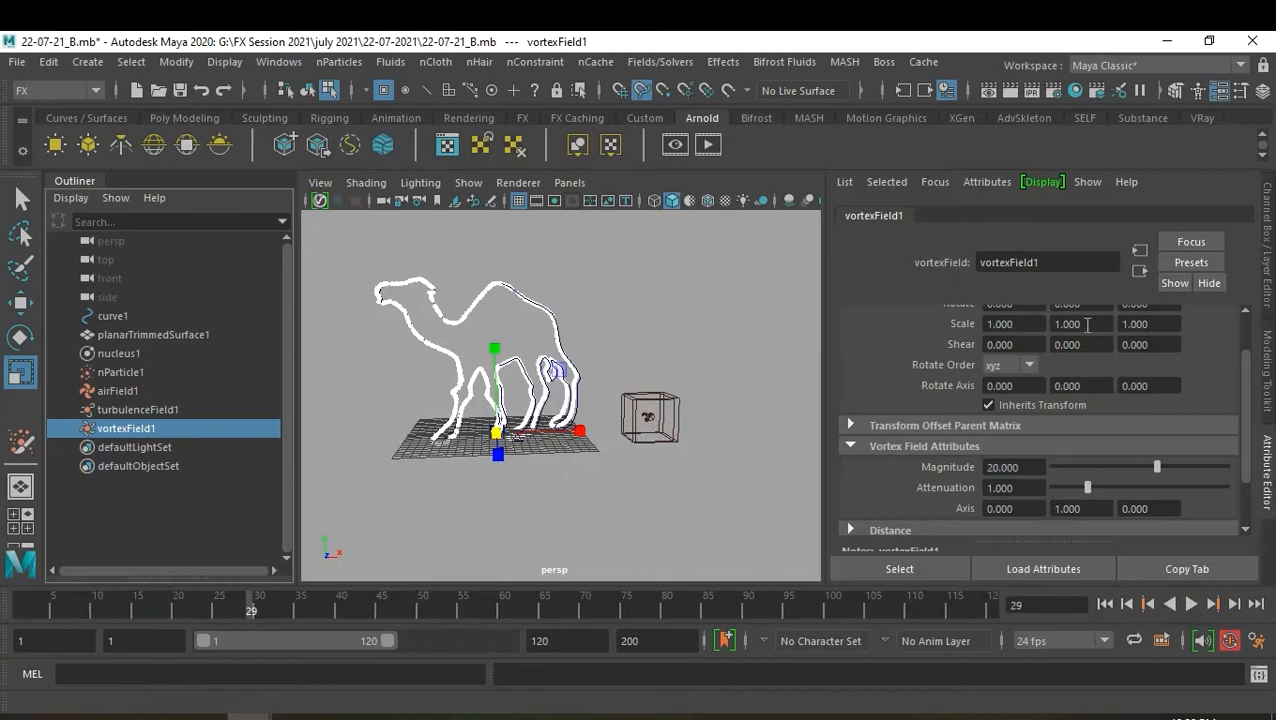
# Set the vortex field's Volume Shape to Cube
pyautogui.scroll(-2, 1086, 325)
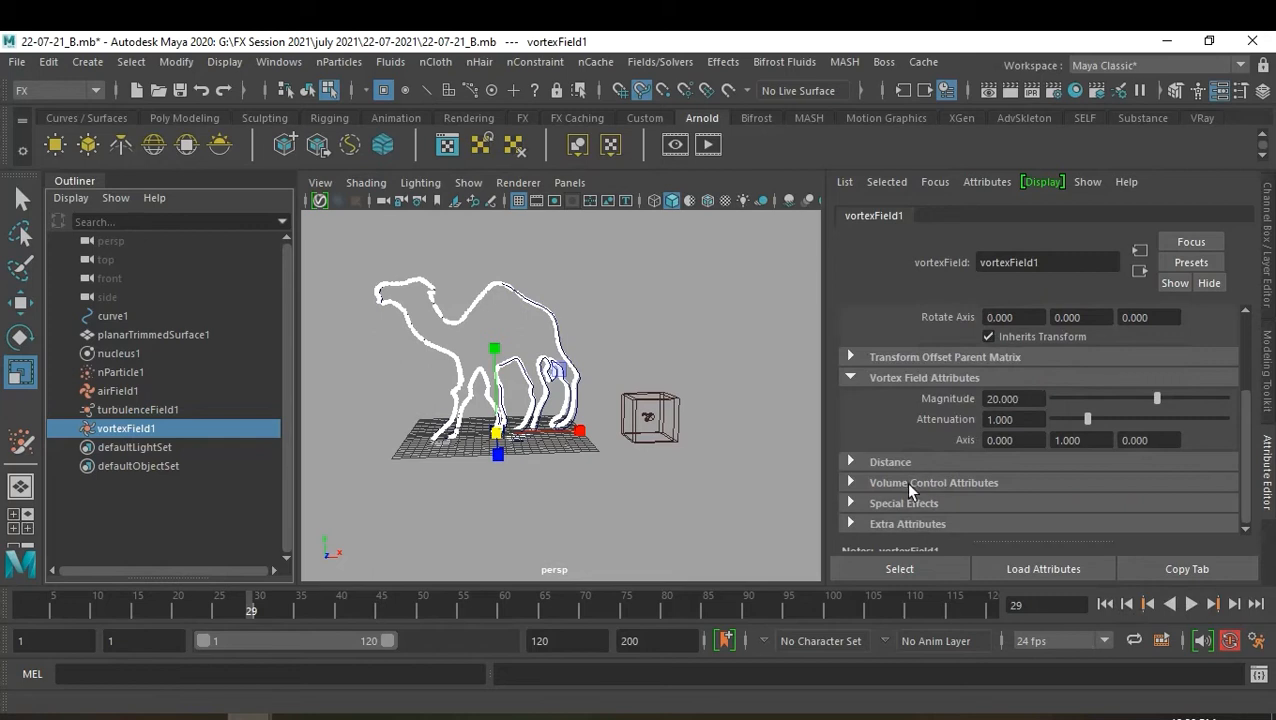
pyautogui.click(905, 482)
pyautogui.click(1016, 503)
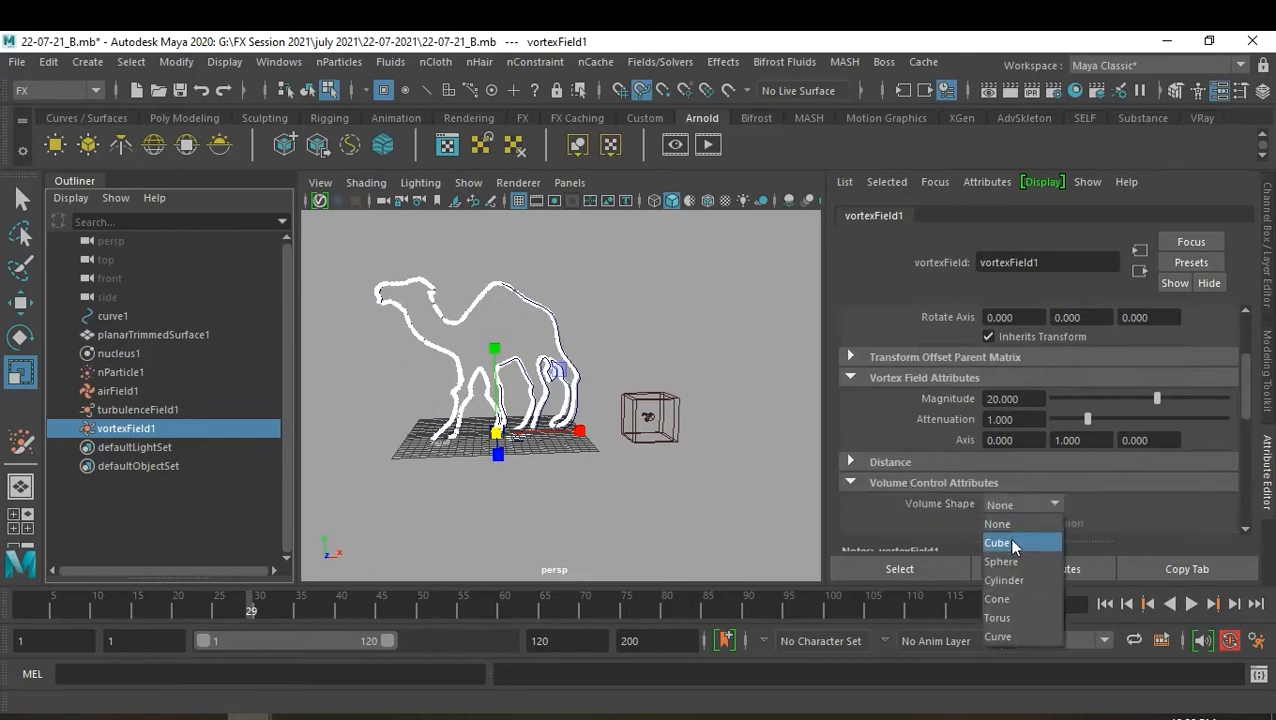
pyautogui.click(1008, 537)
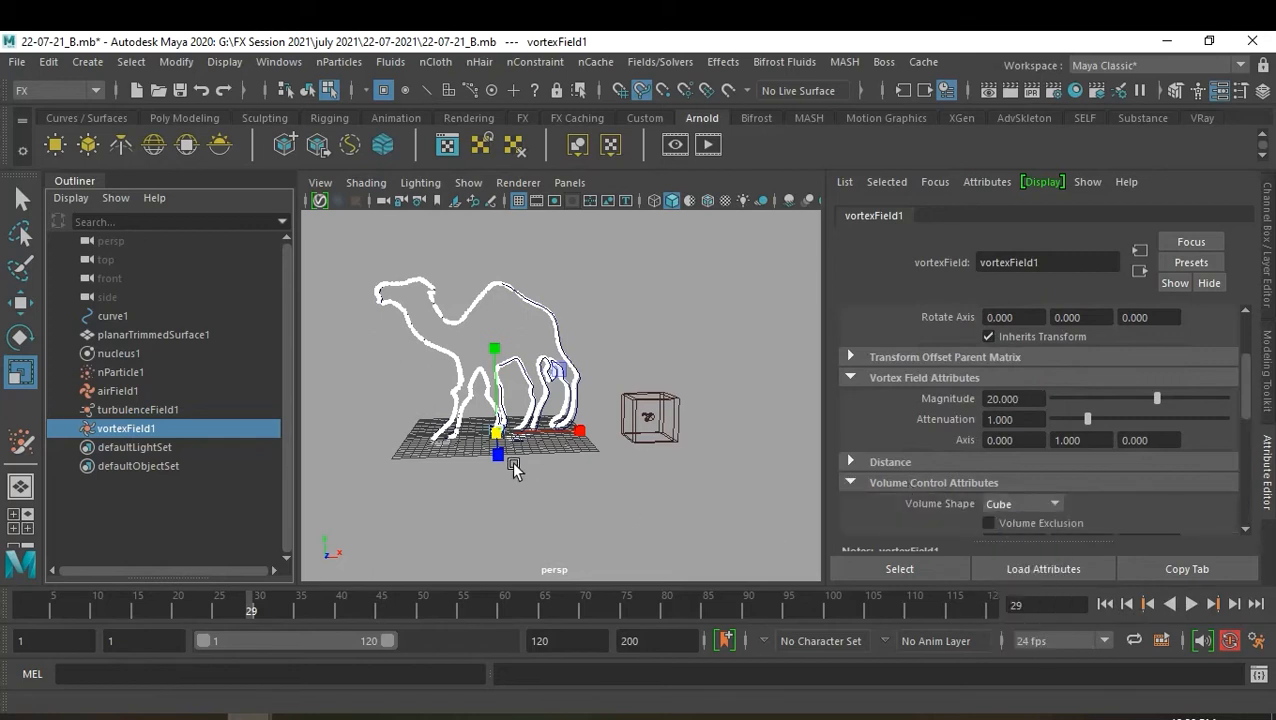
# Scale the vortex field uniformly to about 3.08 and move it onto the other two fields at about X 21.3, Y 1.25
pyautogui.moveTo(496, 432); pyautogui.dragTo(606, 515)
pyautogui.press('w')
pyautogui.moveTo(550, 449); pyautogui.dragTo(671, 446)
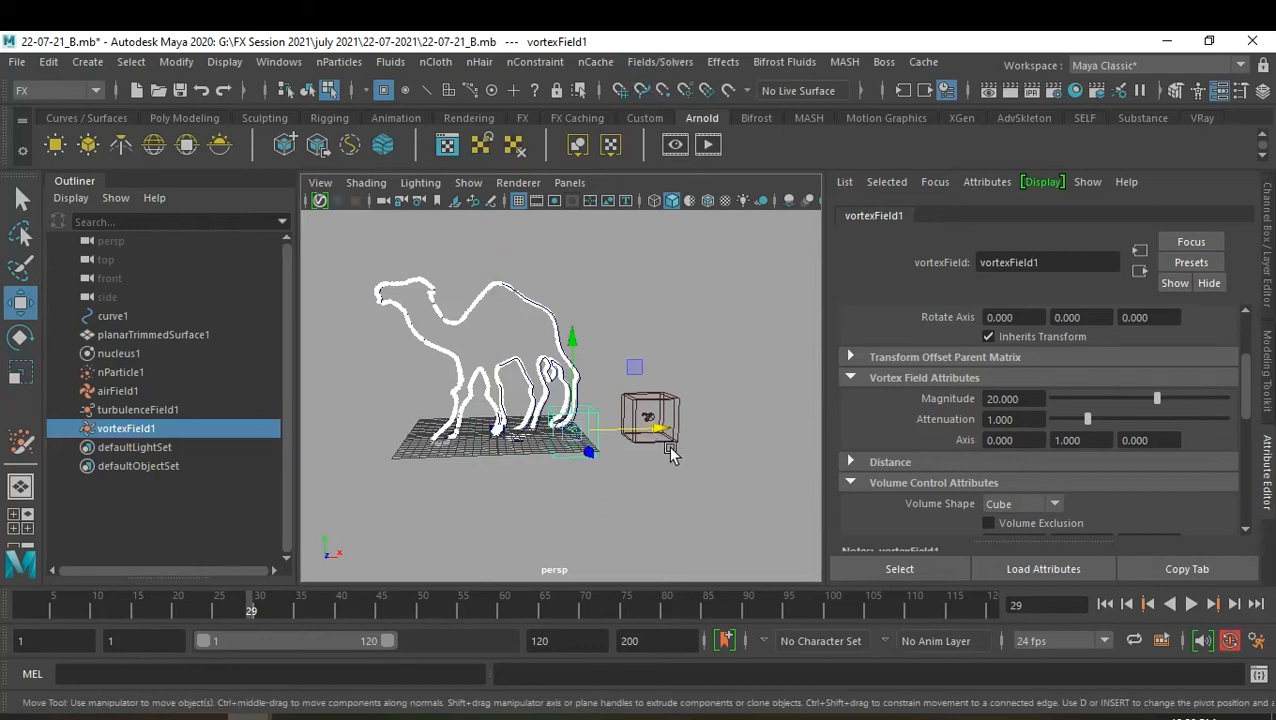
pyautogui.moveTo(658, 430); pyautogui.dragTo(726, 436)
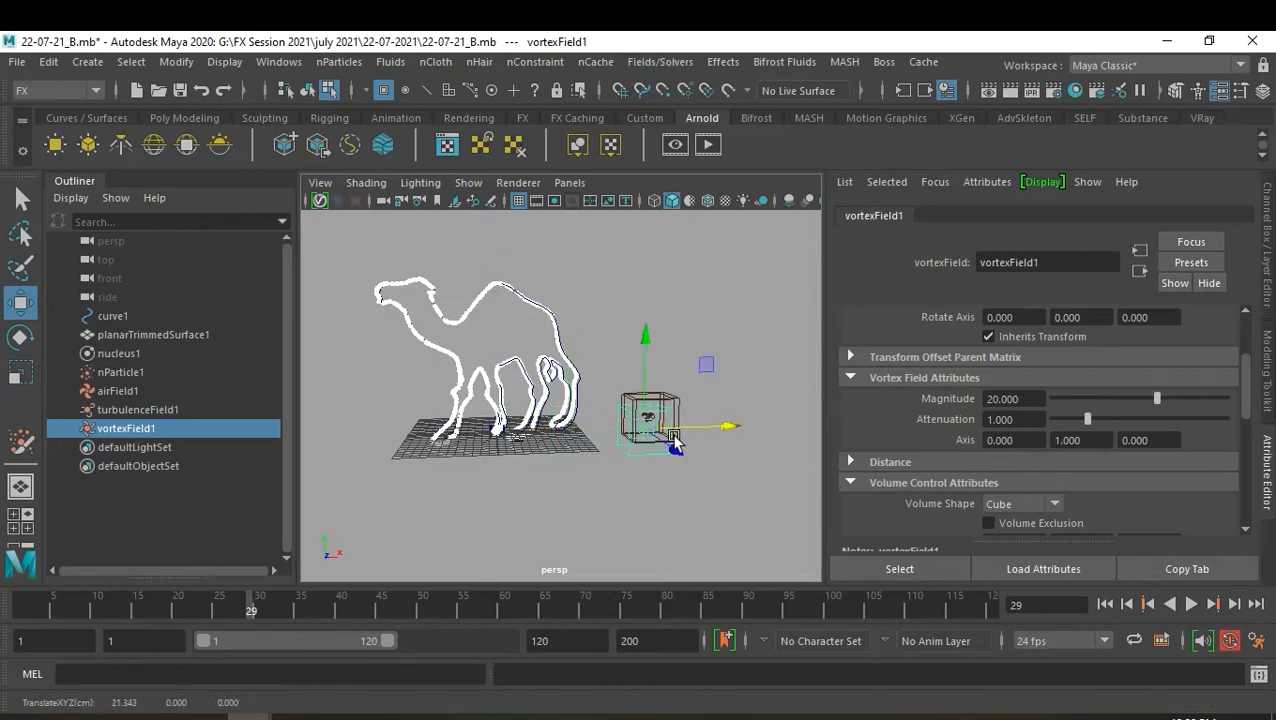
pyautogui.press('f')
pyautogui.keyDown('alt'); pyautogui.moveTo(728, 453); pyautogui.dragTo(564, 439, button='right'); pyautogui.keyUp('alt')
pyautogui.keyDown('alt'); pyautogui.moveTo(564, 439); pyautogui.dragTo(437, 464); pyautogui.keyUp('alt')
pyautogui.moveTo(568, 314); pyautogui.dragTo(568, 287)
pyautogui.click(607, 491)
pyautogui.keyDown('alt'); pyautogui.moveTo(607, 492); pyautogui.dragTo(615, 407); pyautogui.keyUp('alt')
pyautogui.press('super')
pyautogui.press('super')
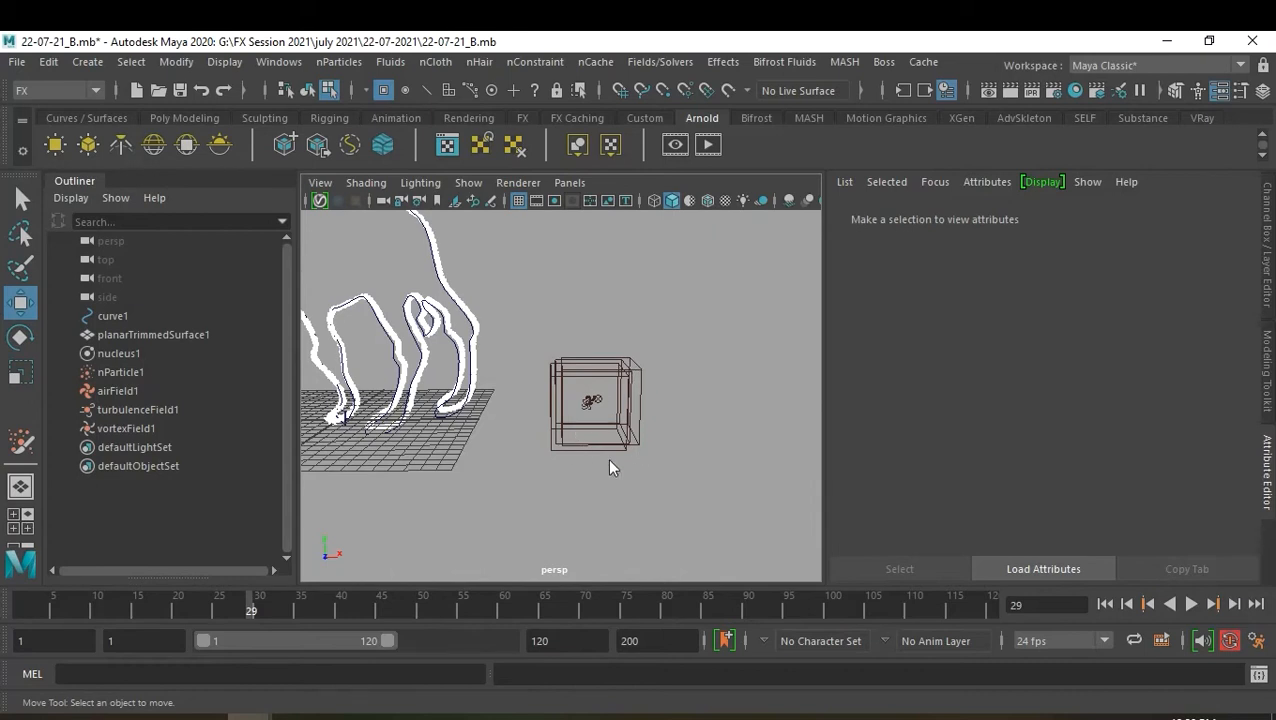
pyautogui.keyDown('alt'); pyautogui.moveTo(720, 418); pyautogui.dragTo(601, 451); pyautogui.keyUp('alt')
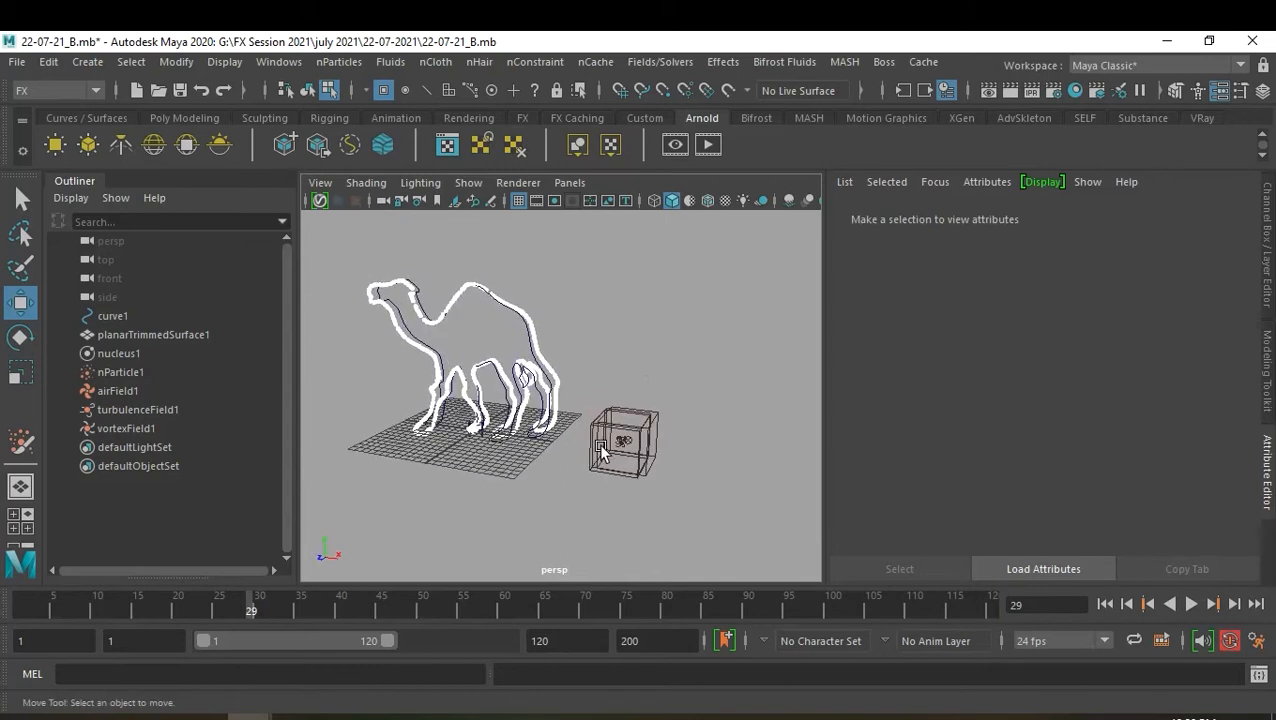
# Align the air, turbulence and vortex fields together at Translate X 20 and Translate Y 1
pyautogui.moveTo(672, 389); pyautogui.dragTo(621, 466)
pyautogui.moveTo(128, 394); pyautogui.dragTo(127, 429)
pyautogui.hotkey('ctrl', 'a')
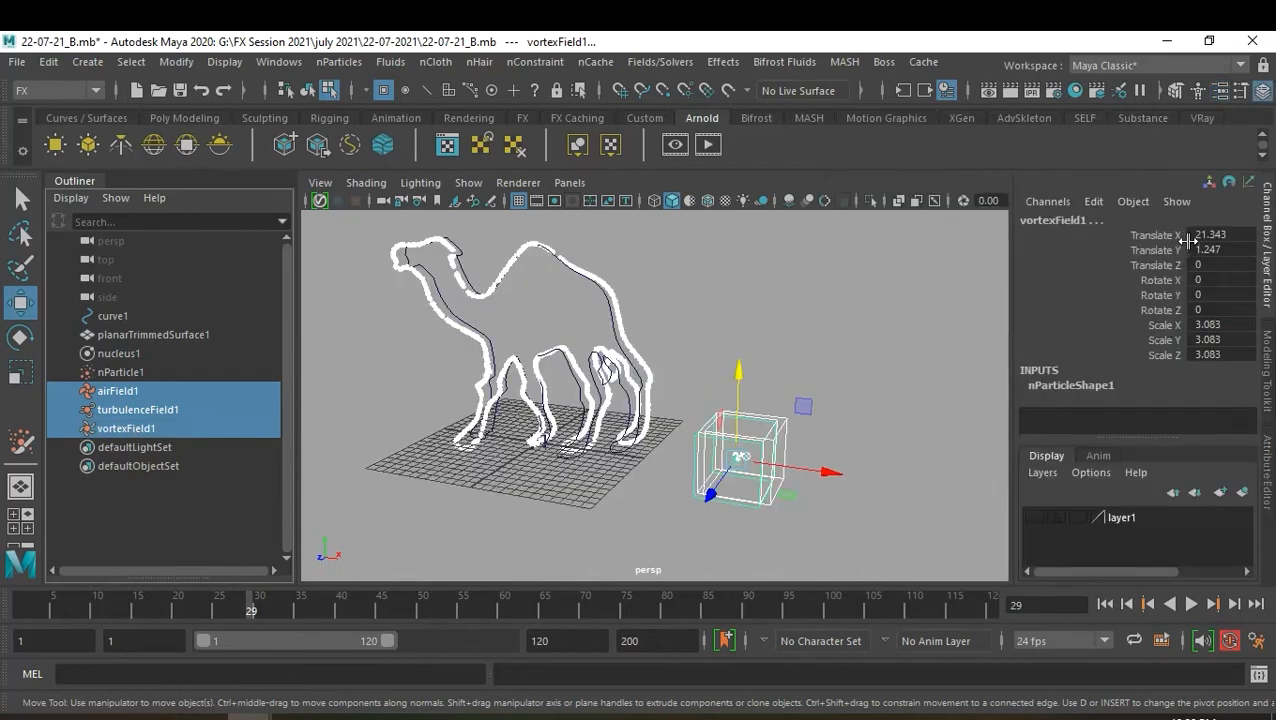
pyautogui.click(1228, 235)
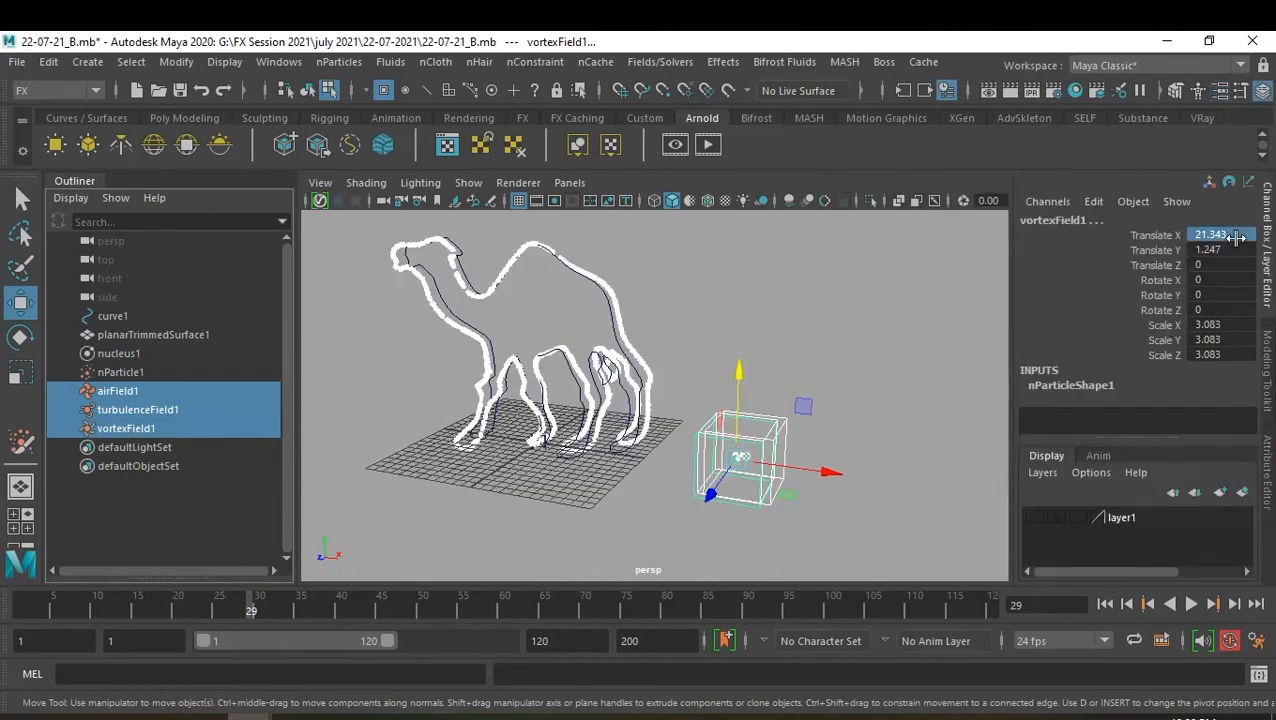
pyautogui.keyDown('shift'); pyautogui.click(1236, 248); pyautogui.keyUp('shift')
pyautogui.doubleClick(1242, 234)
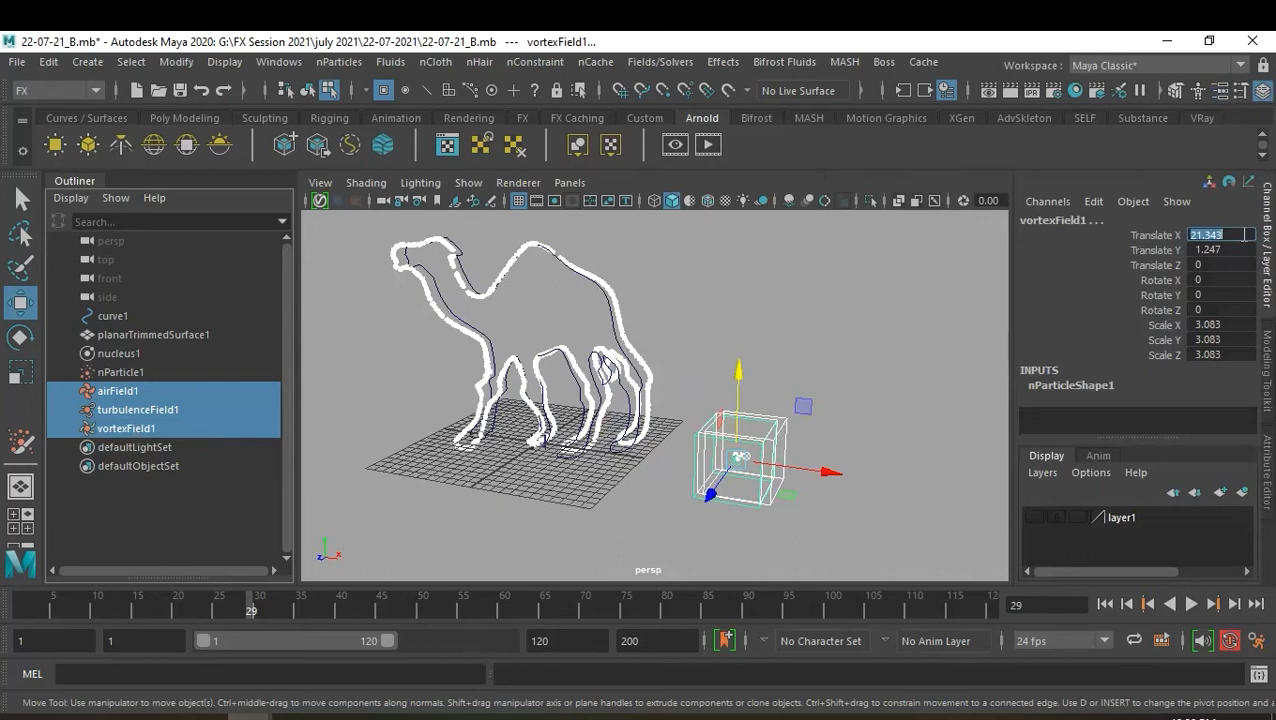
pyautogui.write('20')
pyautogui.press('Return')
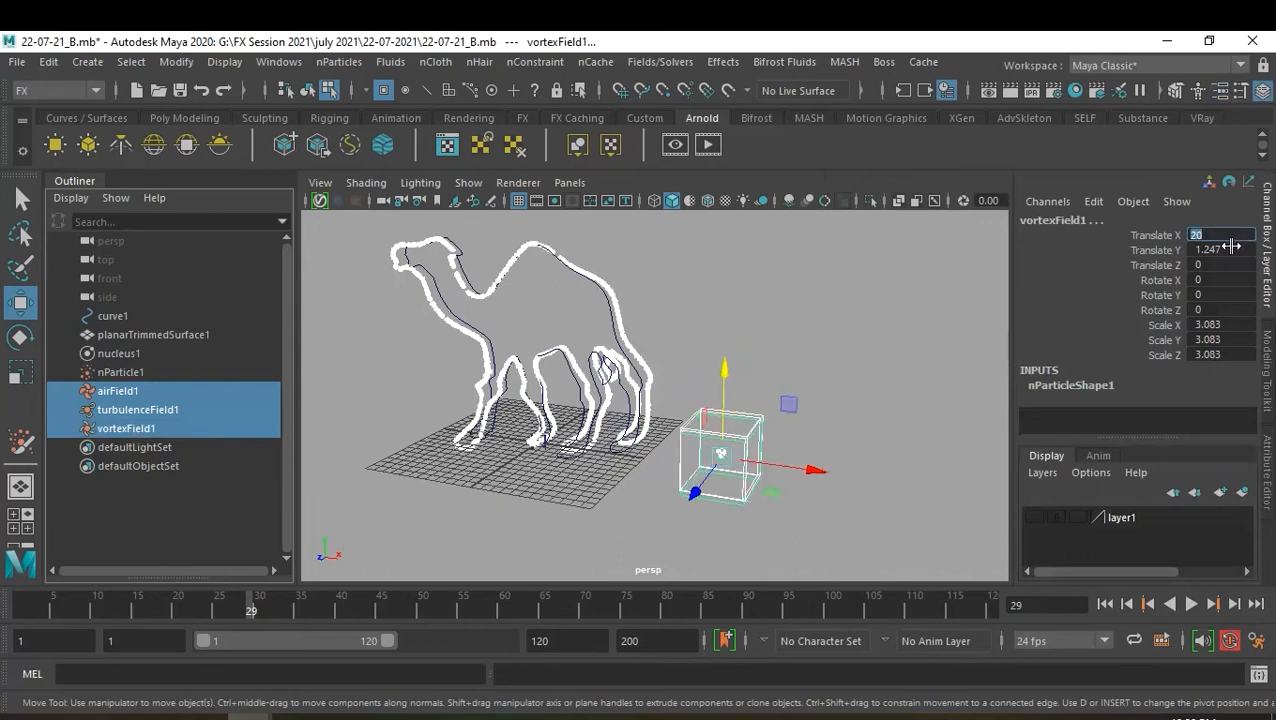
pyautogui.doubleClick(1233, 248)
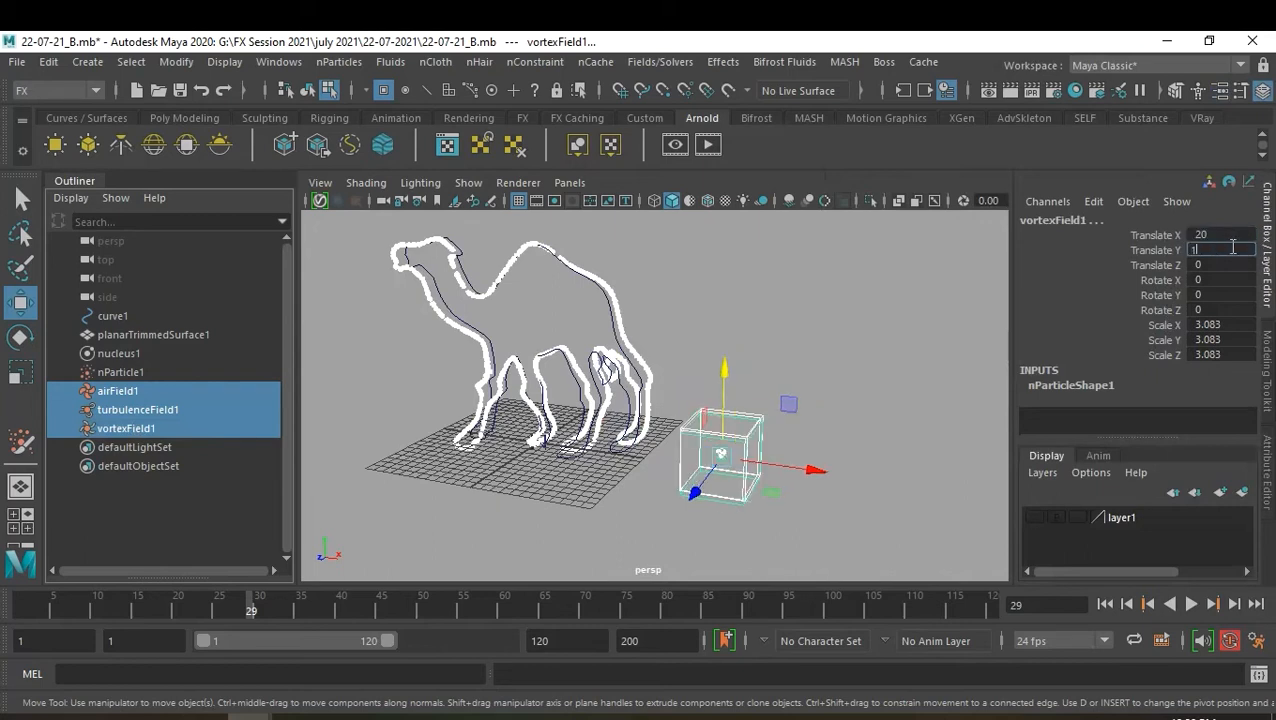
pyautogui.write('1')
pyautogui.press('Return')
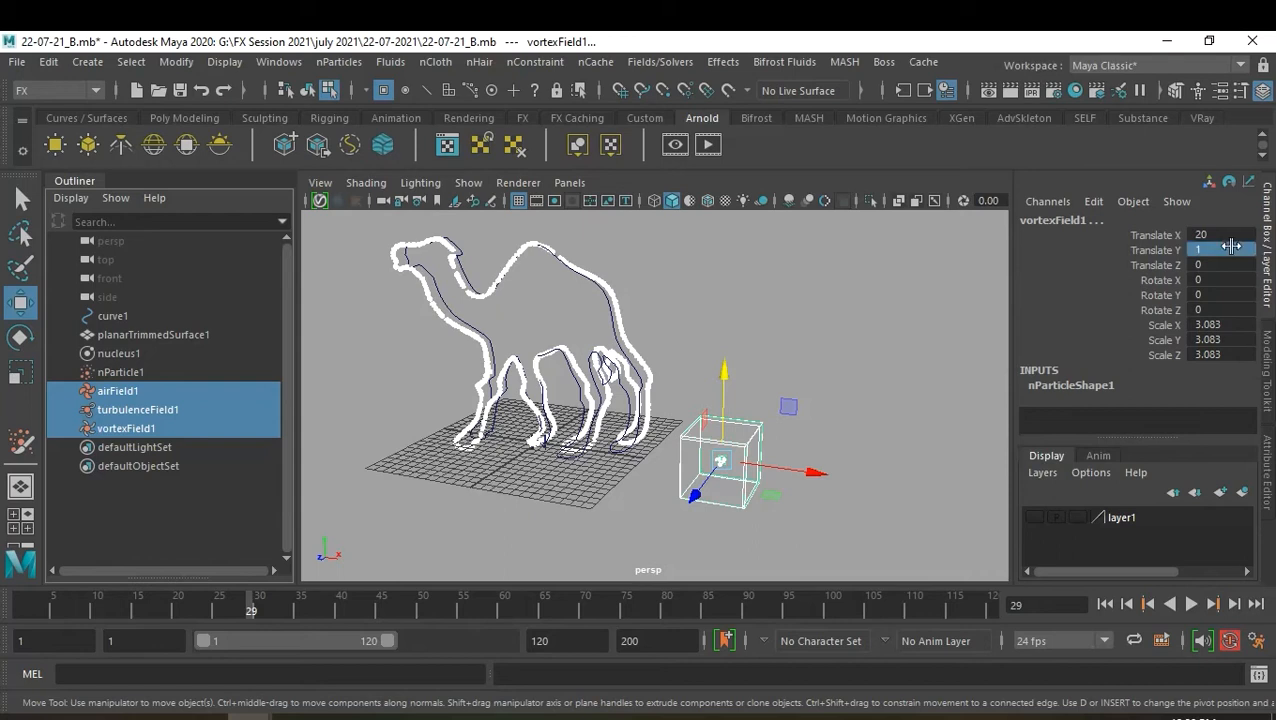
# Set Scale X, Y and Z of all three fields to 3 and return to frame 1
pyautogui.moveTo(1221, 324); pyautogui.dragTo(1235, 359)
pyautogui.doubleClick(1235, 358)
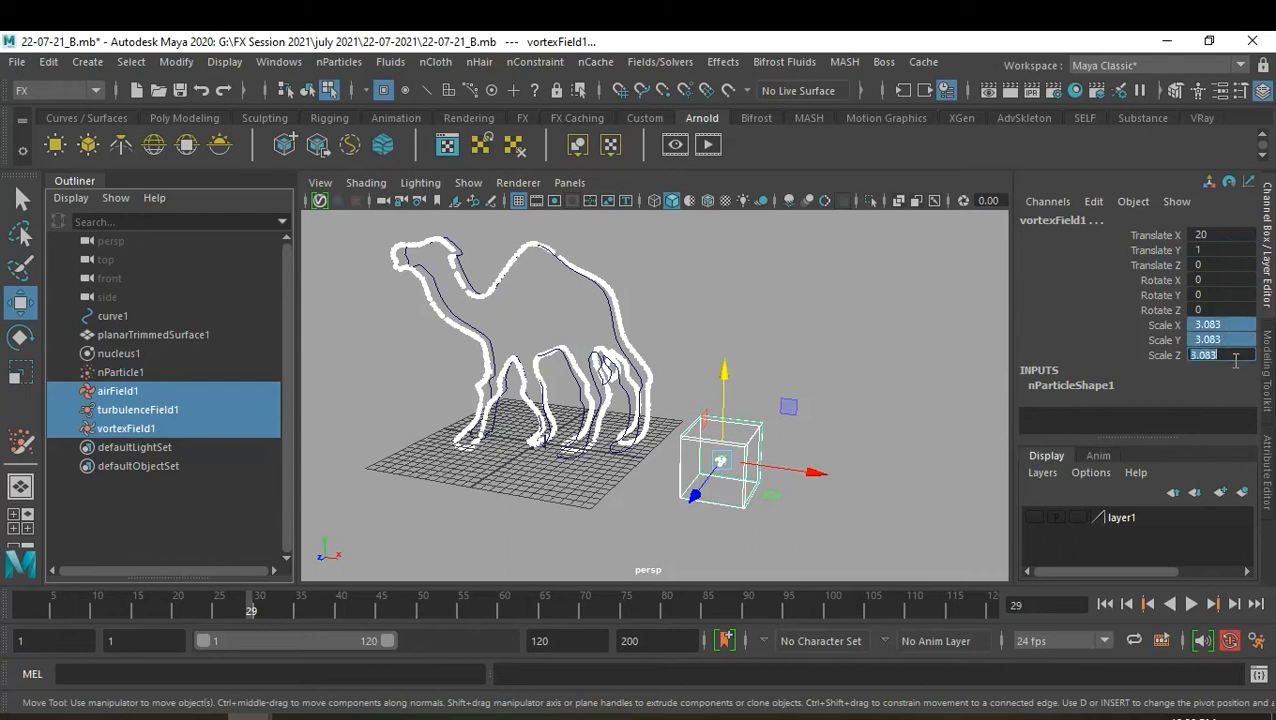
pyautogui.press('Return')
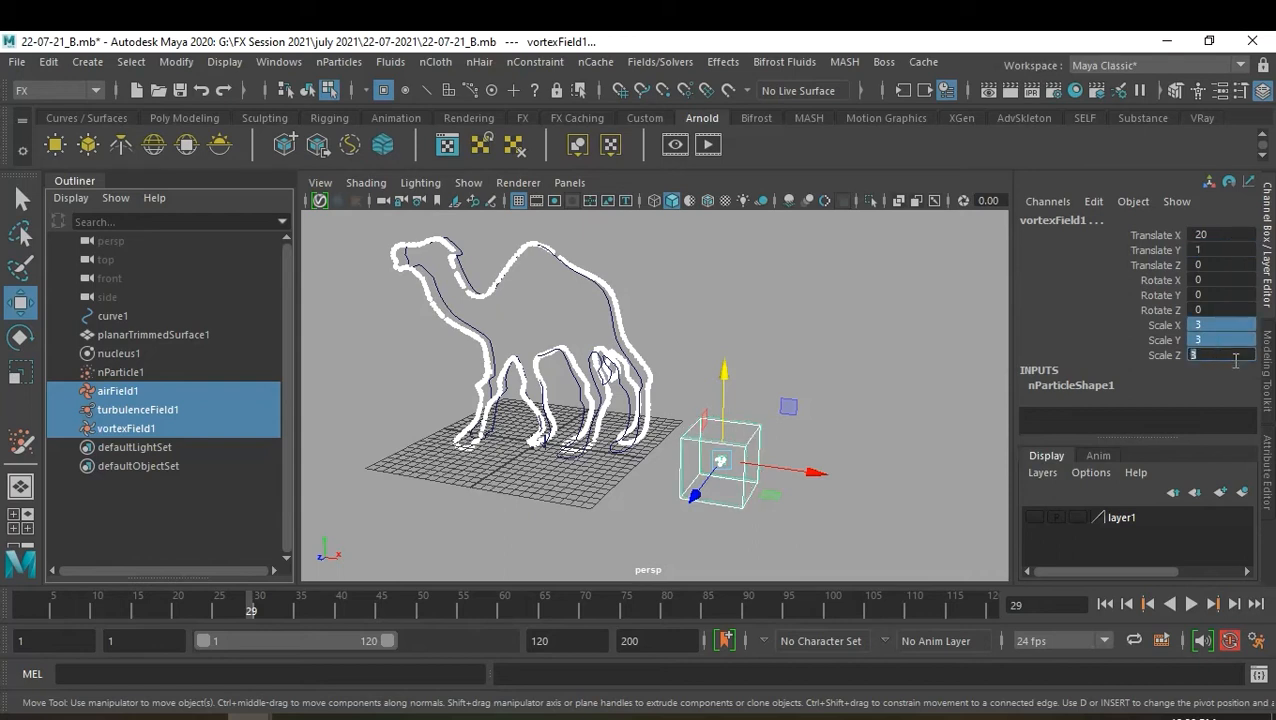
pyautogui.click(792, 518)
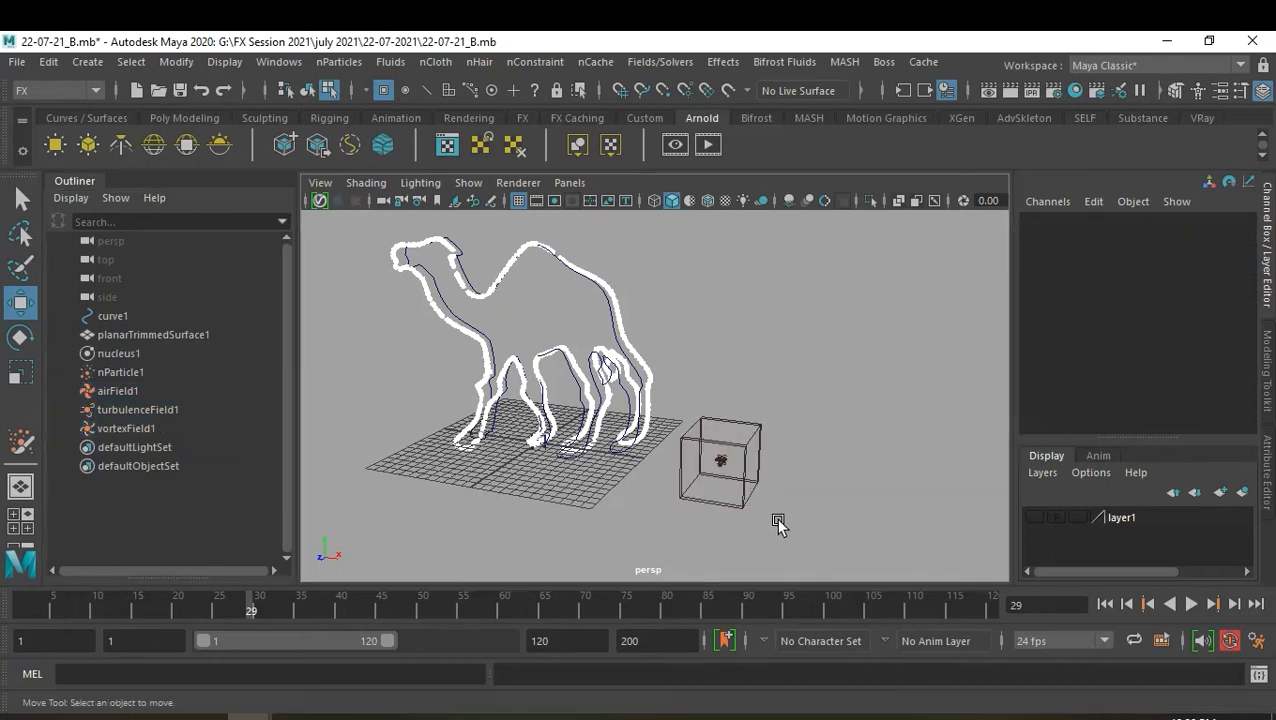
pyautogui.keyDown('alt'); pyautogui.moveTo(782, 513); pyautogui.dragTo(962, 513); pyautogui.keyUp('alt')
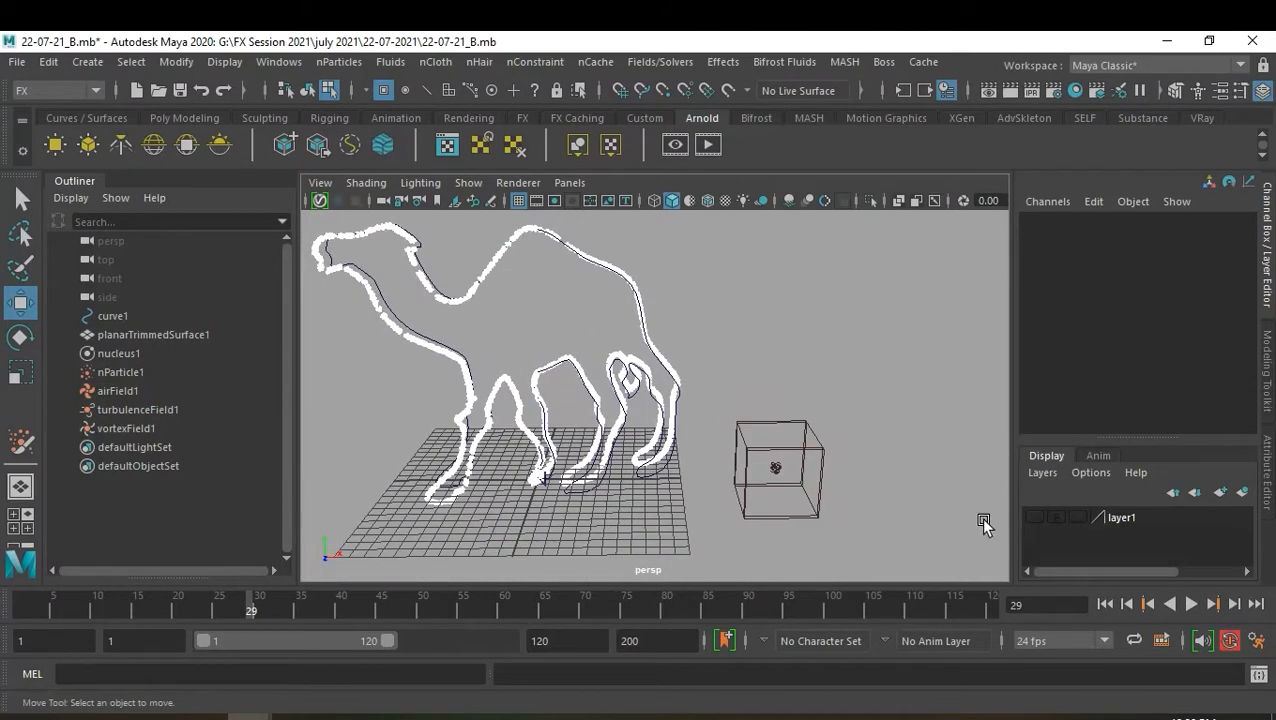
pyautogui.press('super')
pyautogui.click(1090, 604)
pyautogui.click(1103, 604)
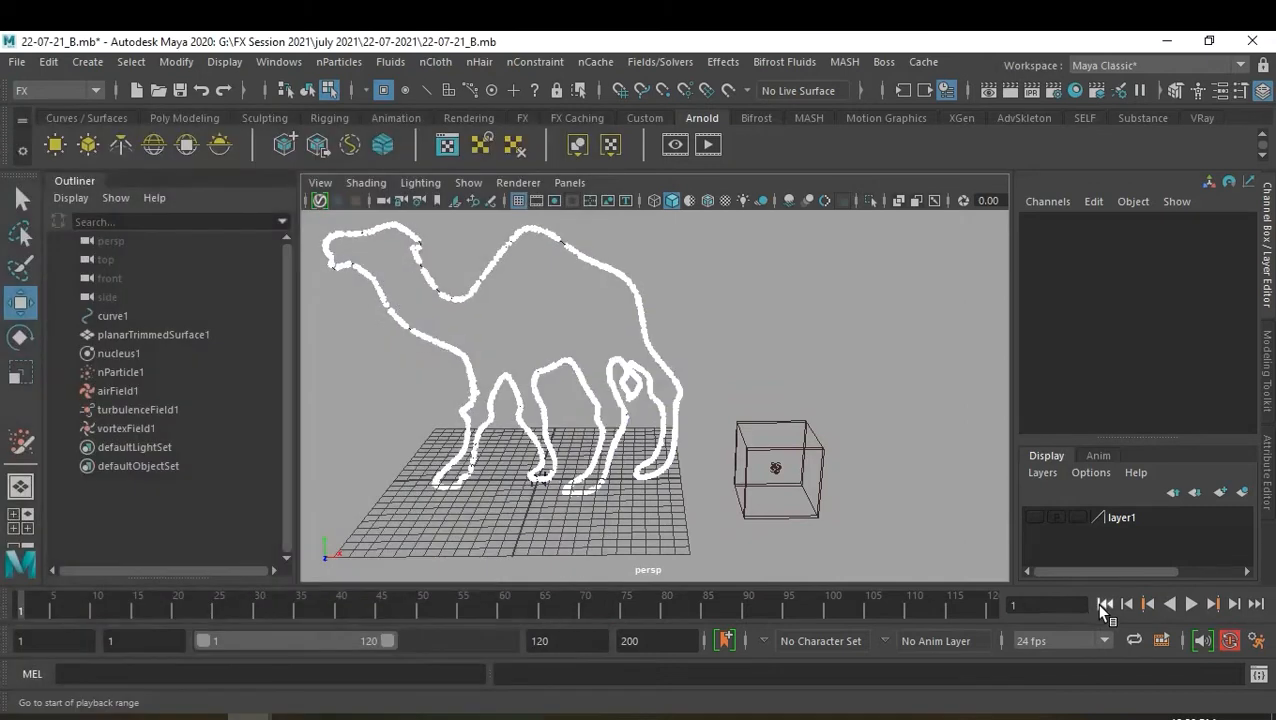
# Stretch the three fields vertically to Scale Y 10 and raise them to about Translate Y 10.07
pyautogui.keyDown('alt'); pyautogui.moveTo(646, 429); pyautogui.dragTo(672, 384); pyautogui.keyUp('alt')
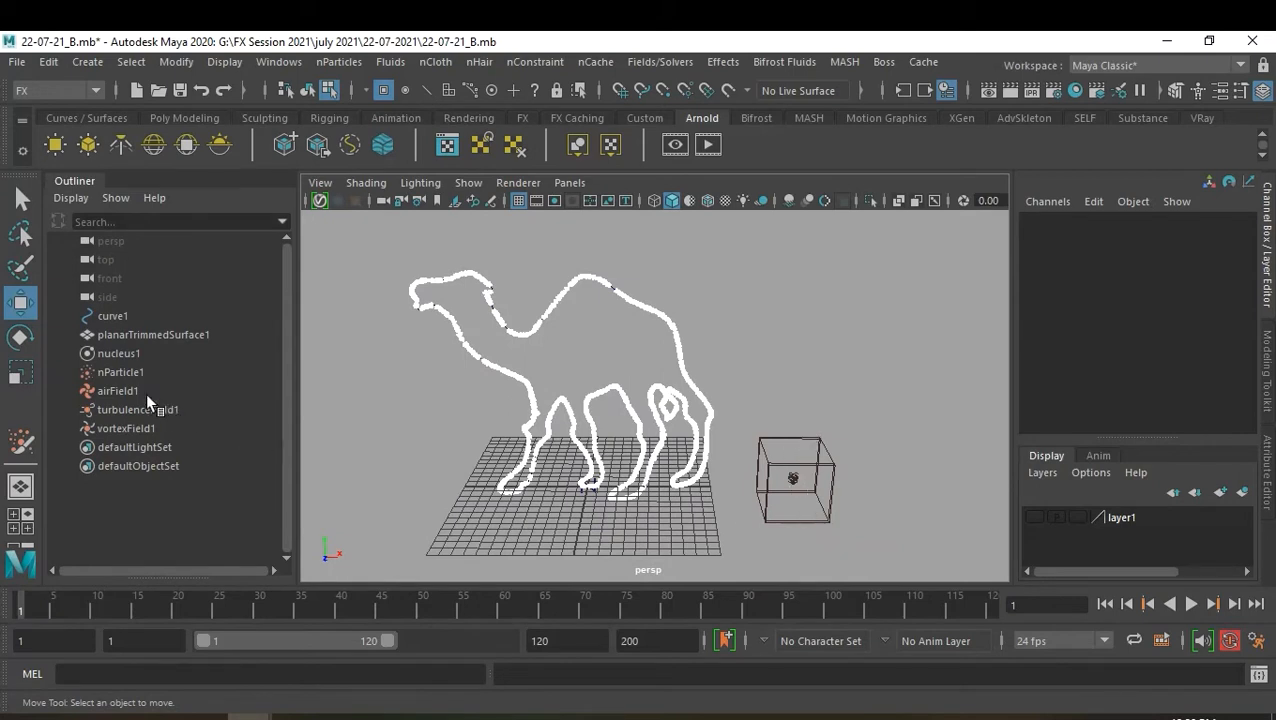
pyautogui.moveTo(133, 397); pyautogui.dragTo(160, 430)
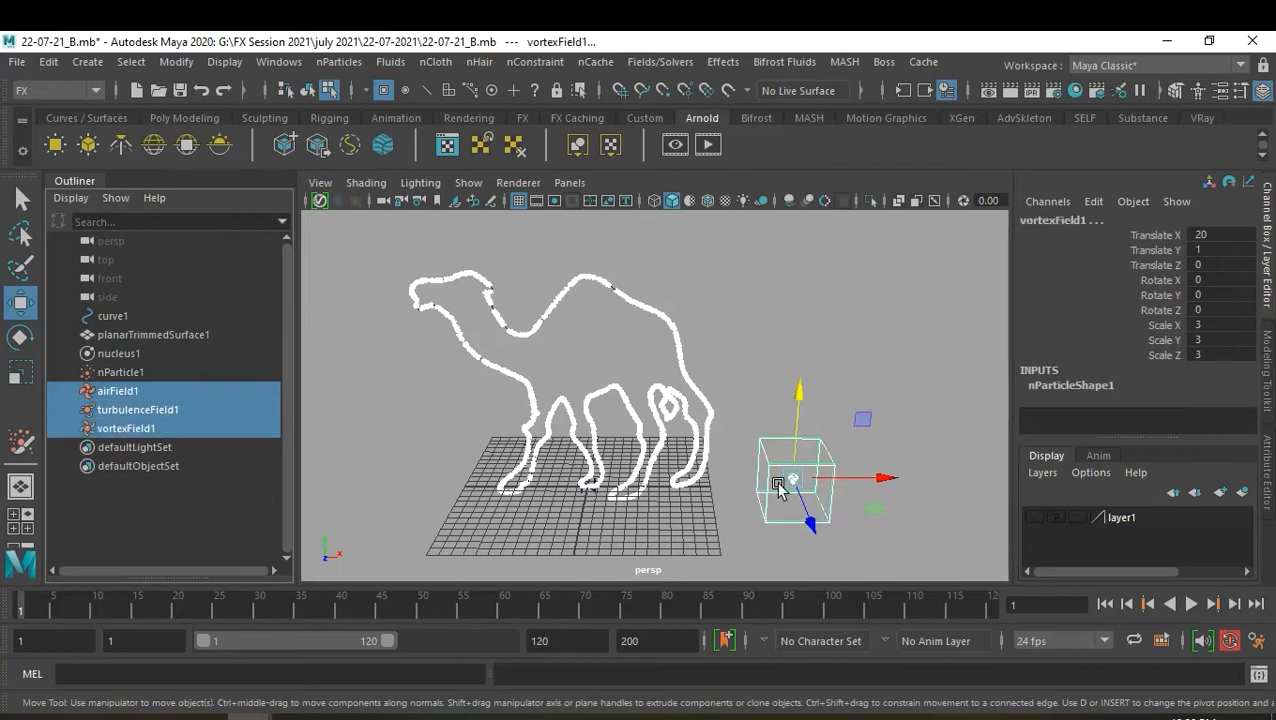
pyautogui.click(1220, 339)
pyautogui.write('8')
pyautogui.press('Return')
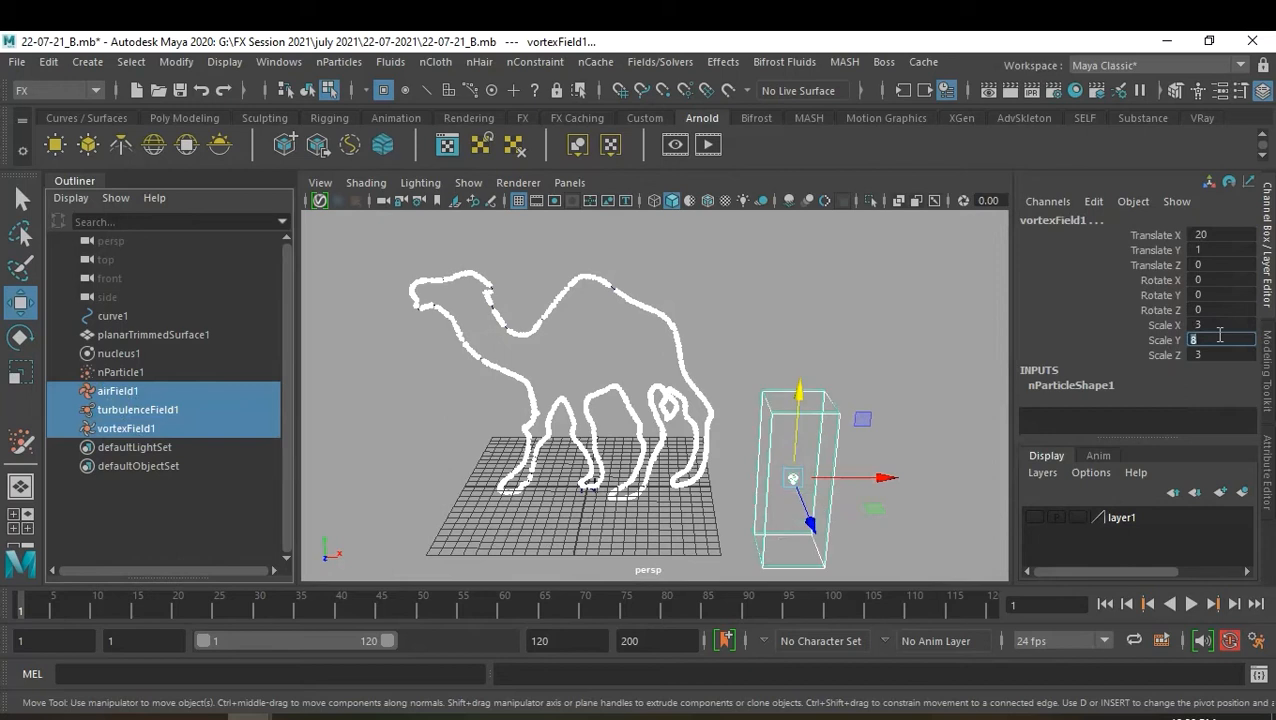
pyautogui.write('10')
pyautogui.press('Return')
pyautogui.moveTo(788, 399); pyautogui.dragTo(811, 304)
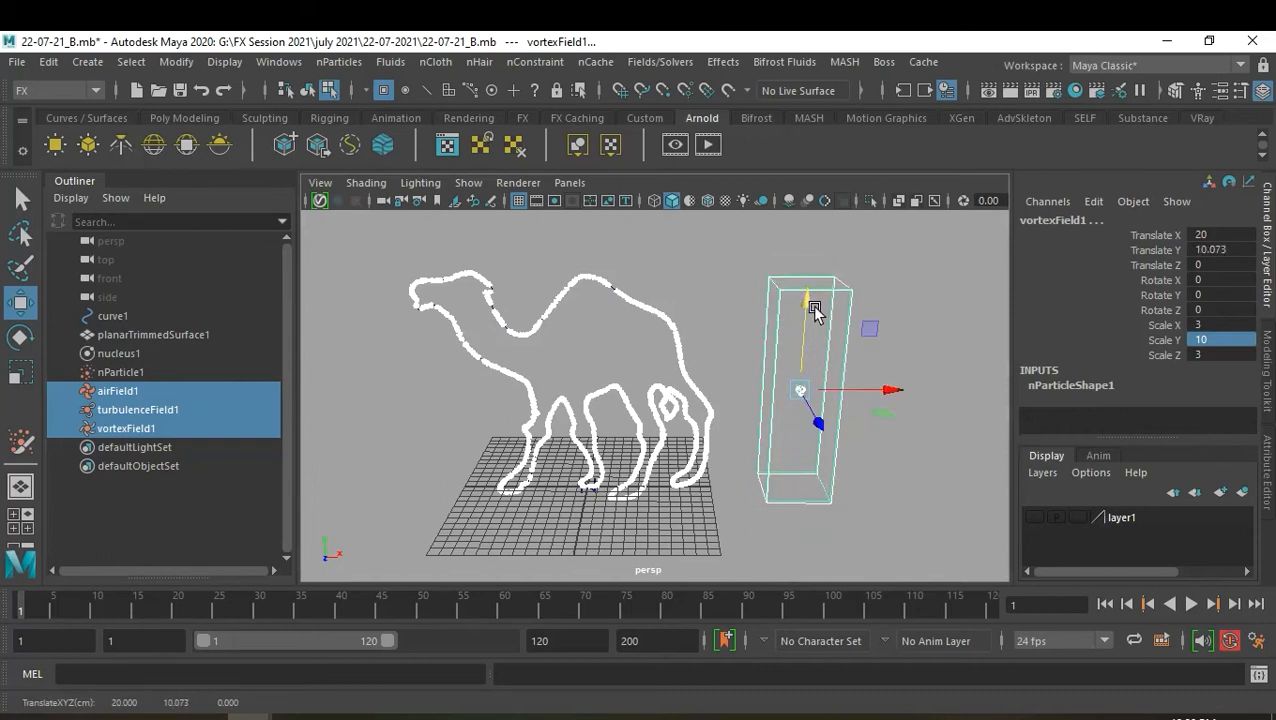
# Check the fields' height against the camel in the side view and set their Scale Y to 15
pyautogui.keyDown('alt'); pyautogui.moveTo(809, 356); pyautogui.dragTo(922, 400); pyautogui.keyUp('alt')
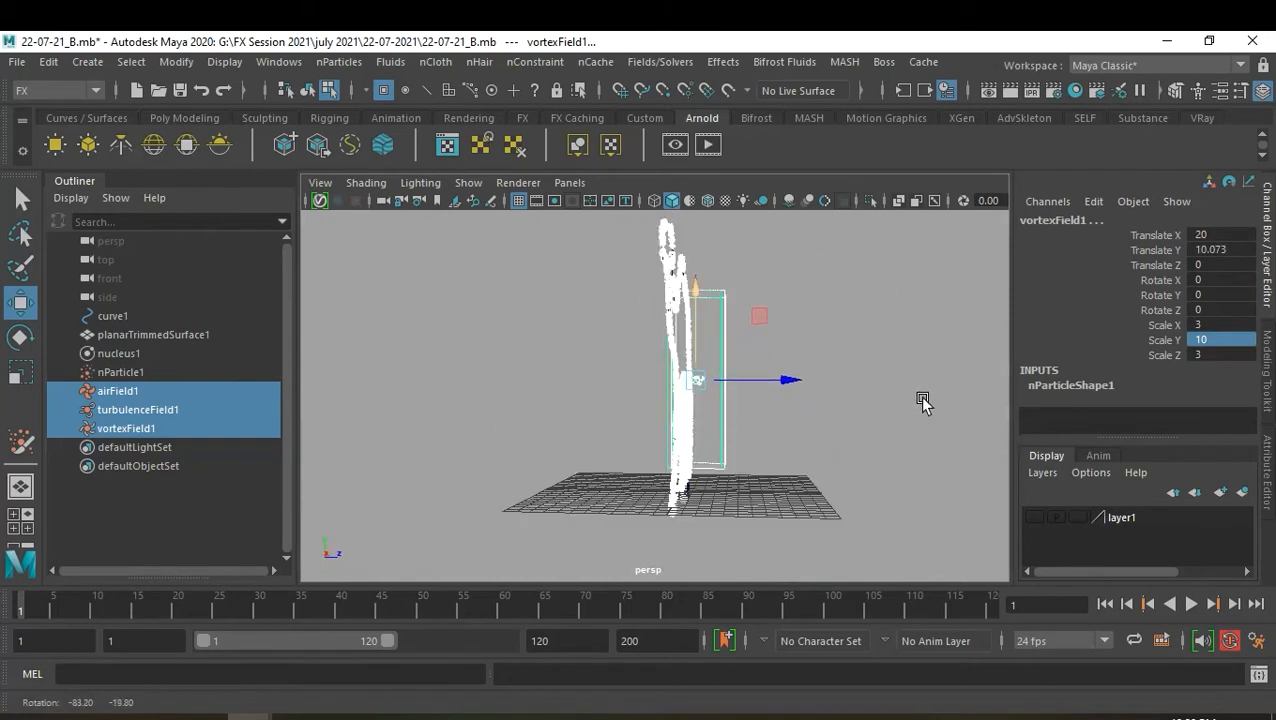
pyautogui.press('space')
pyautogui.press('space')
pyautogui.scroll(-5, 820, 469)
pyautogui.keyDown('alt'); pyautogui.moveTo(662, 309); pyautogui.dragTo(646, 348, button='middle'); pyautogui.keyUp('alt')
pyautogui.scroll(2, 737, 401)
pyautogui.press('super')
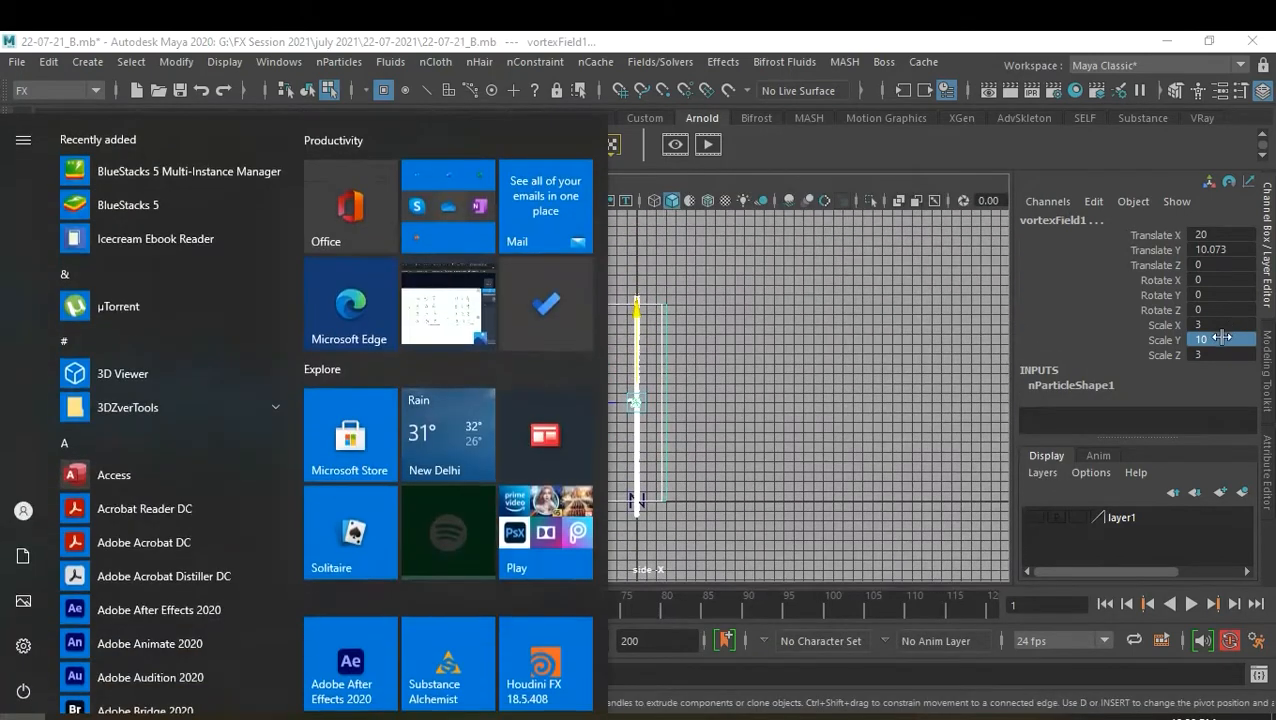
pyautogui.click(1222, 338)
pyautogui.click(1228, 341)
pyautogui.write('1')
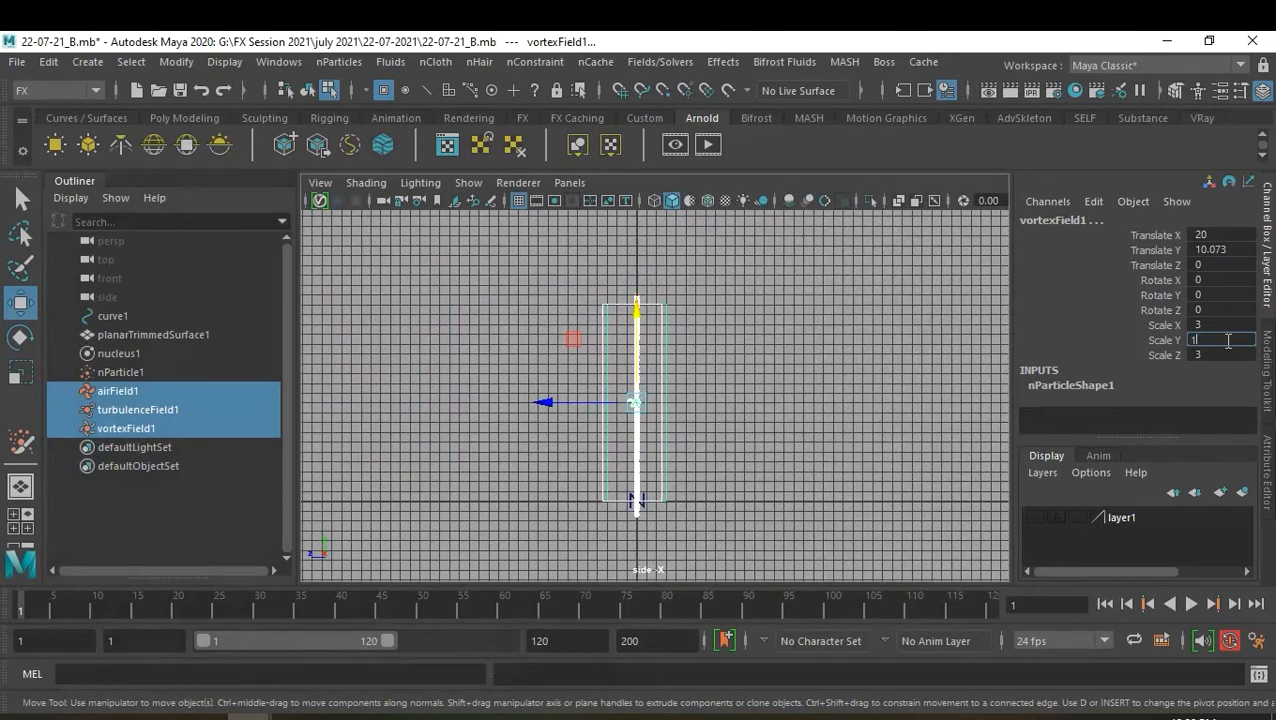
pyautogui.write('5')
pyautogui.press('Return')
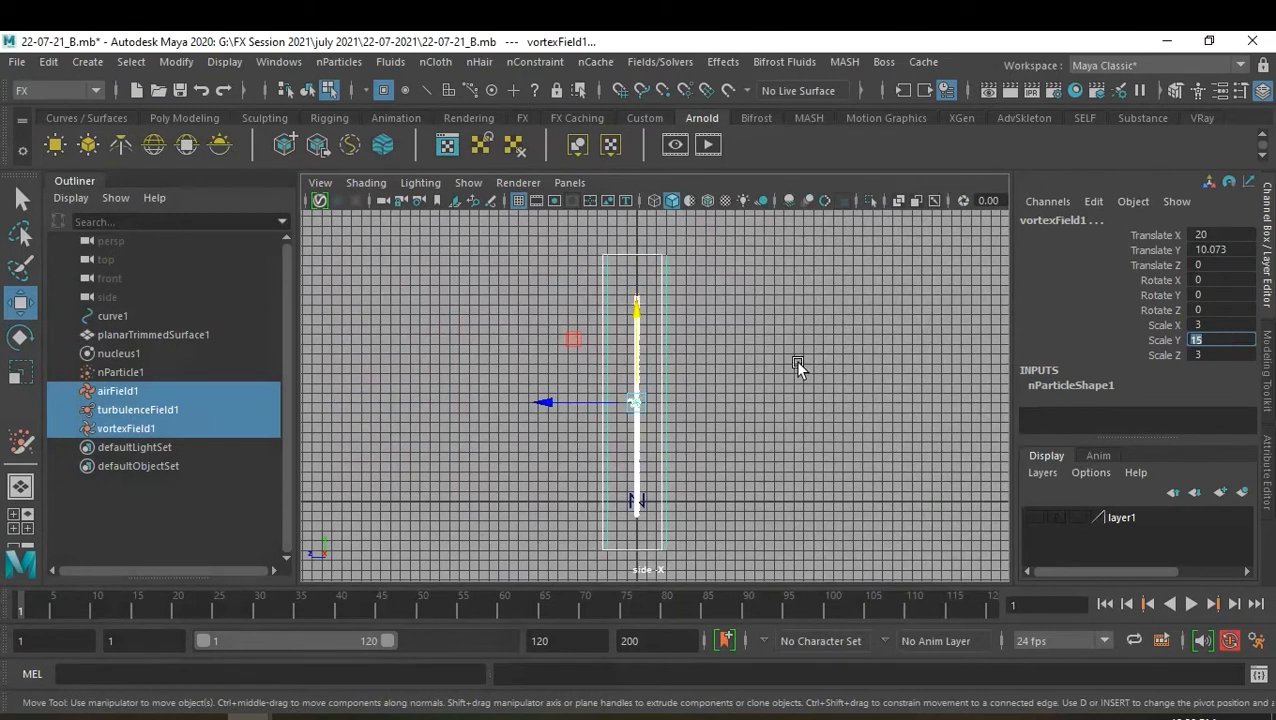
pyautogui.press('space')
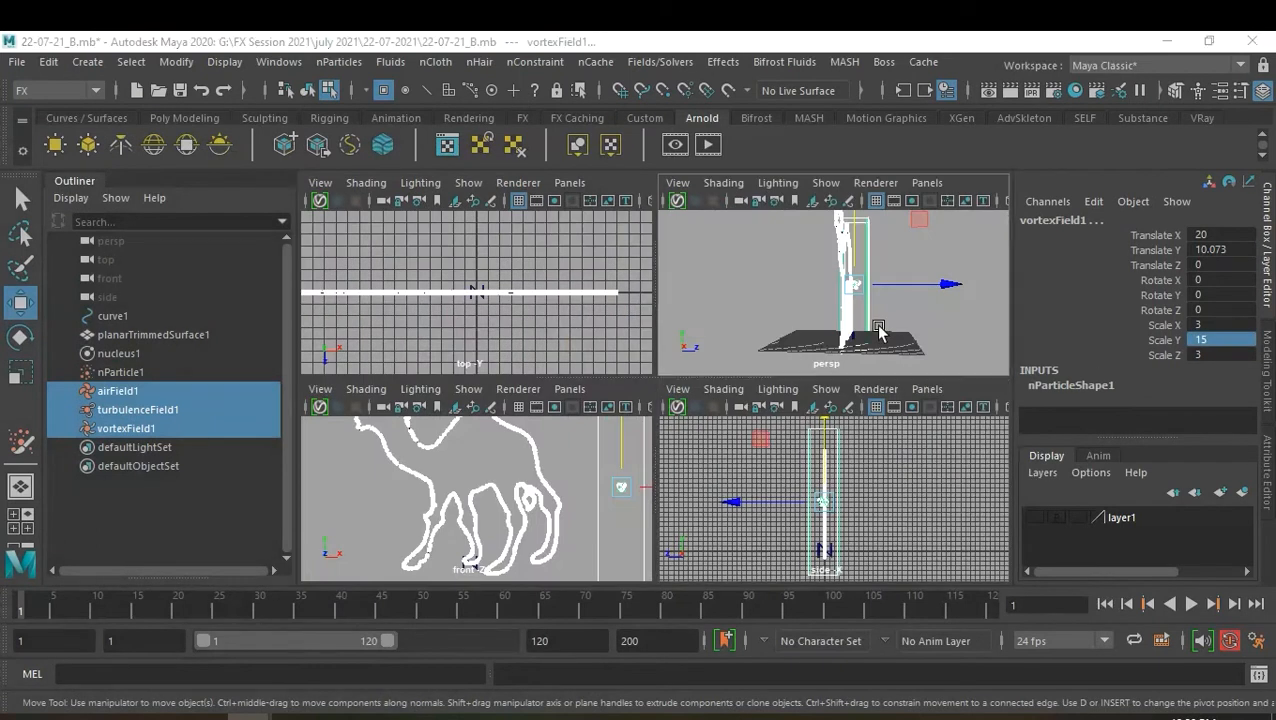
pyautogui.press('space')
pyautogui.keyDown('alt'); pyautogui.moveTo(879, 330); pyautogui.dragTo(648, 470); pyautogui.keyUp('alt')
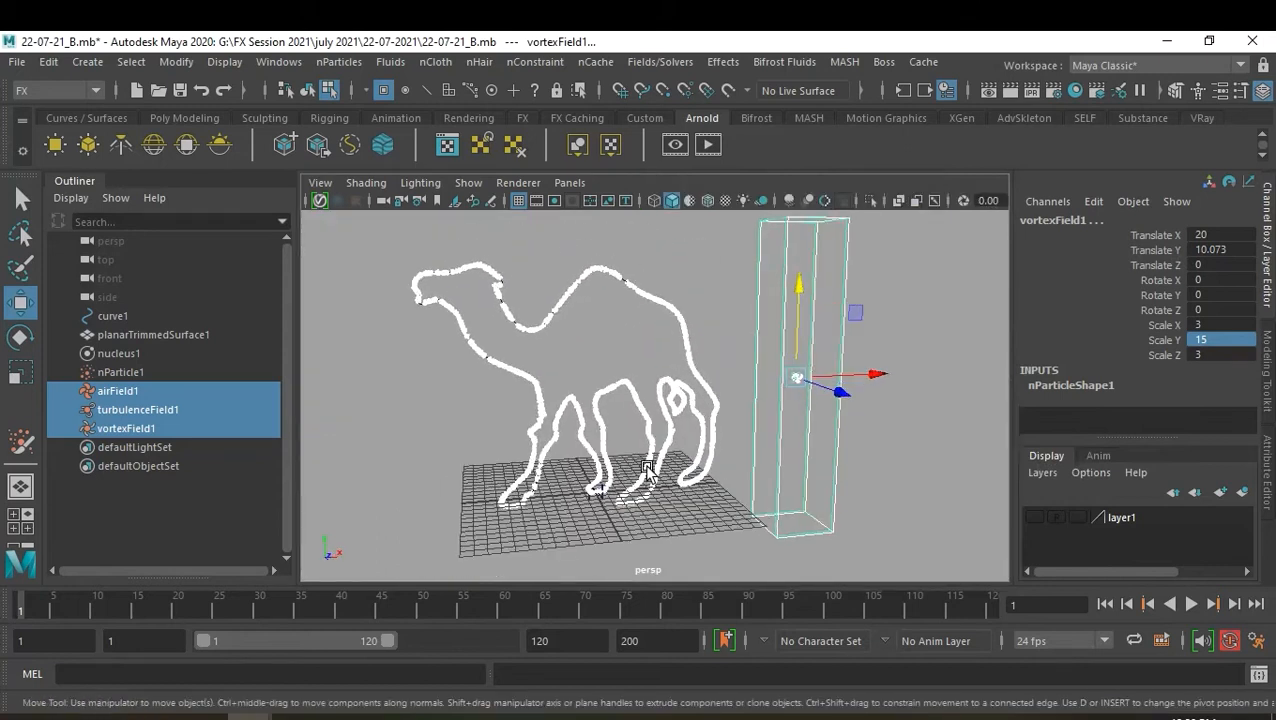
pyautogui.press('super')
pyautogui.write('we')
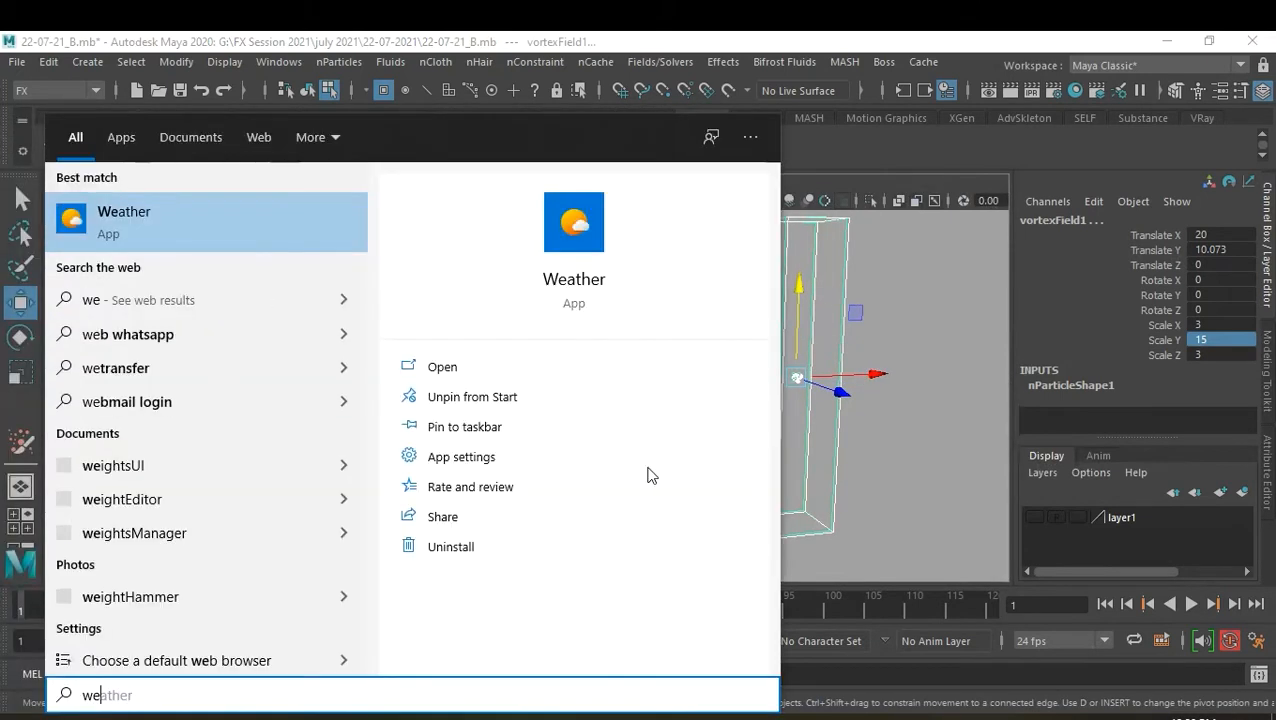
pyautogui.press('Escape')
pyautogui.press('Escape')
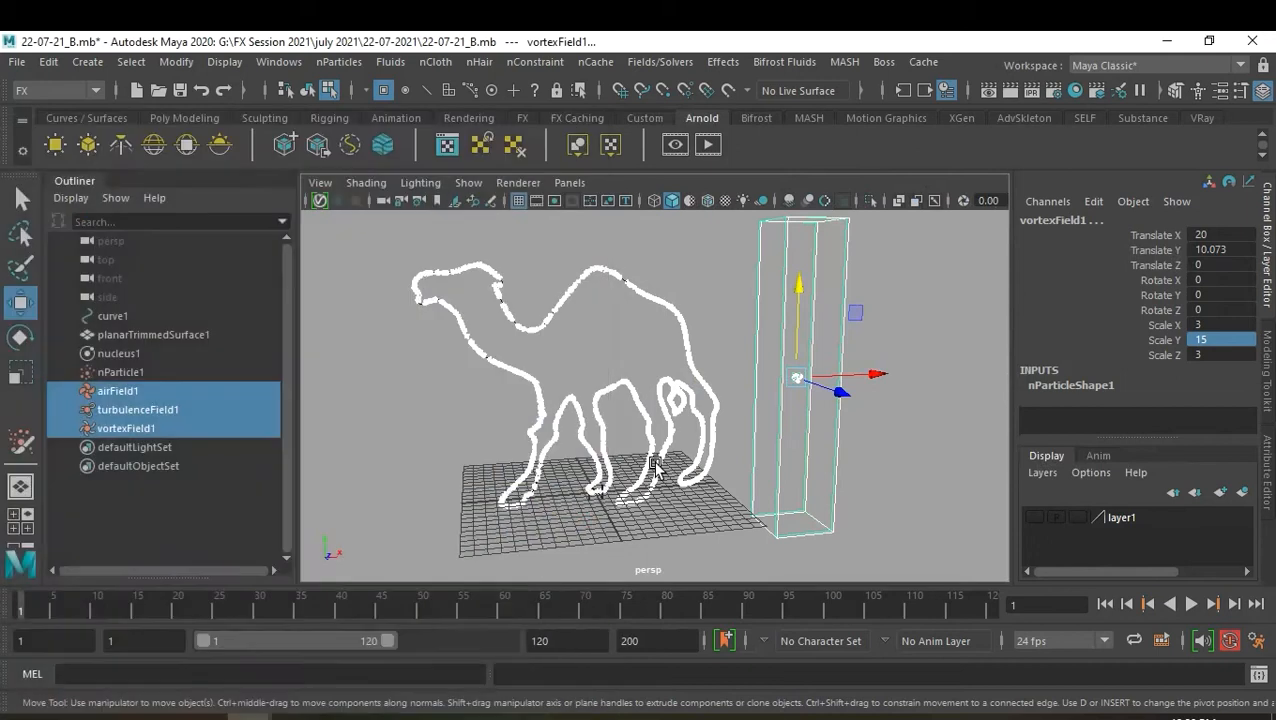
# Tilt the air, turbulence and vortex fields together to about Rotate Z -19.6
pyautogui.keyDown('alt'); pyautogui.moveTo(755, 456); pyautogui.dragTo(776, 348, button='right'); pyautogui.keyUp('alt')
pyautogui.press('e')
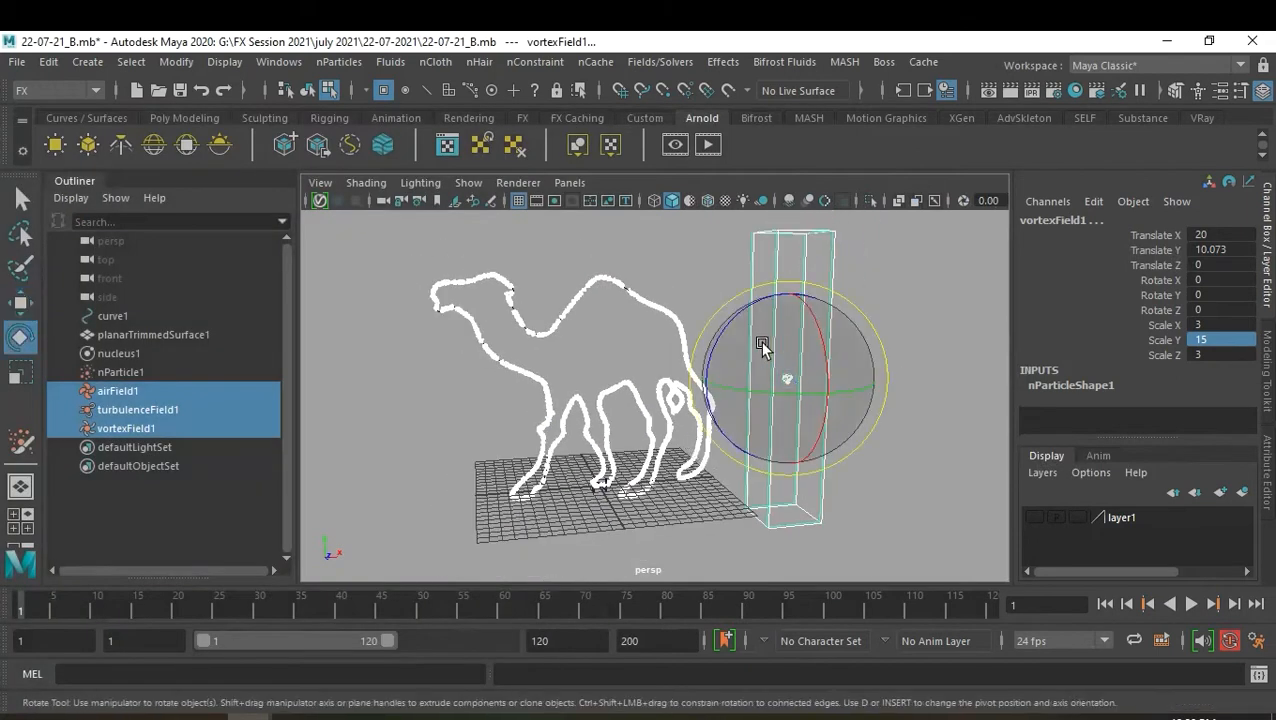
pyautogui.moveTo(723, 328); pyautogui.dragTo(759, 316)
pyautogui.keyDown('alt'); pyautogui.moveTo(740, 506); pyautogui.dragTo(780, 505); pyautogui.keyUp('alt')
pyautogui.press('super')
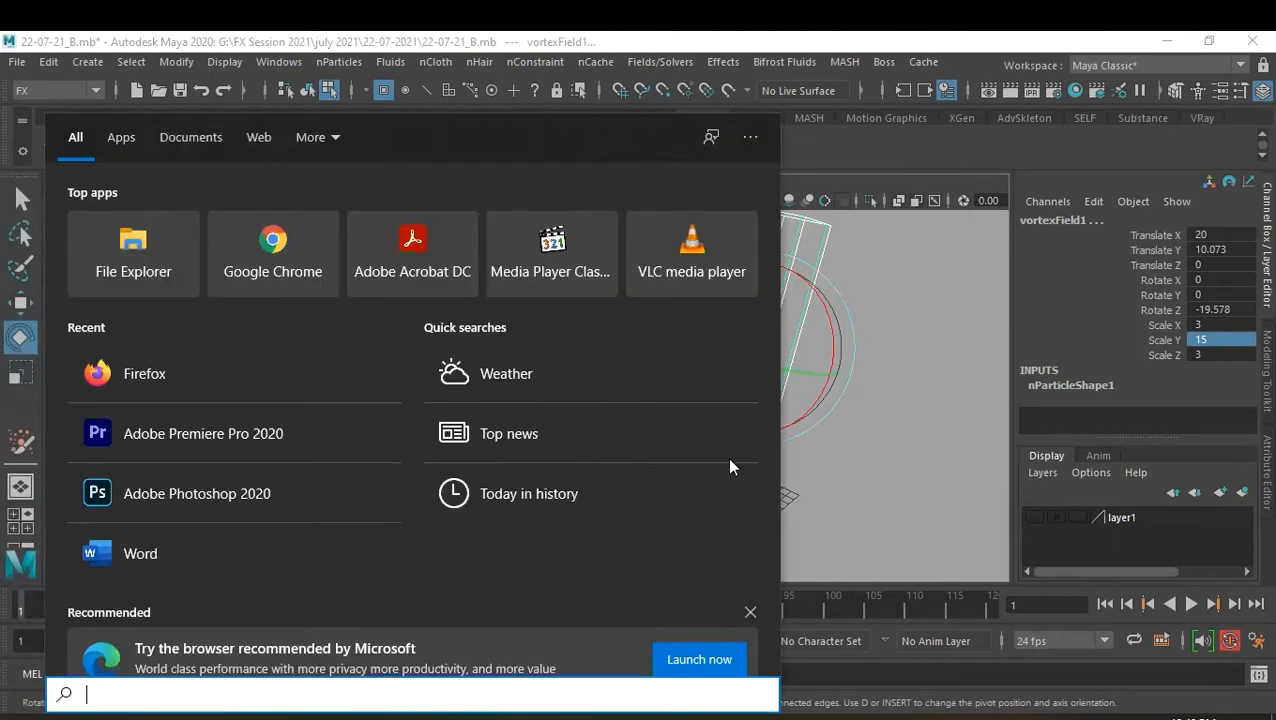
pyautogui.click(914, 406)
# Examine the tilted fields' alignment with the camel outline in the perspective and side views
pyautogui.keyDown('alt'); pyautogui.moveTo(837, 397); pyautogui.dragTo(735, 422); pyautogui.keyUp('alt')
pyautogui.press('space')
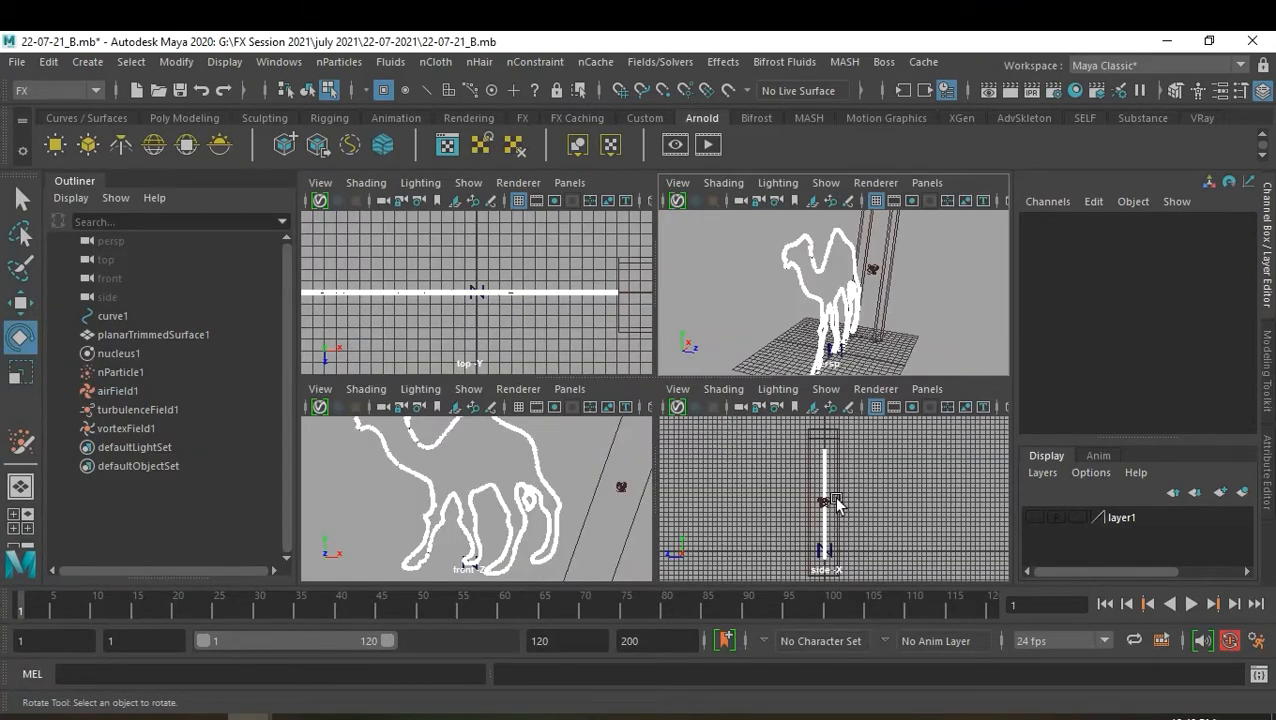
pyautogui.press('space')
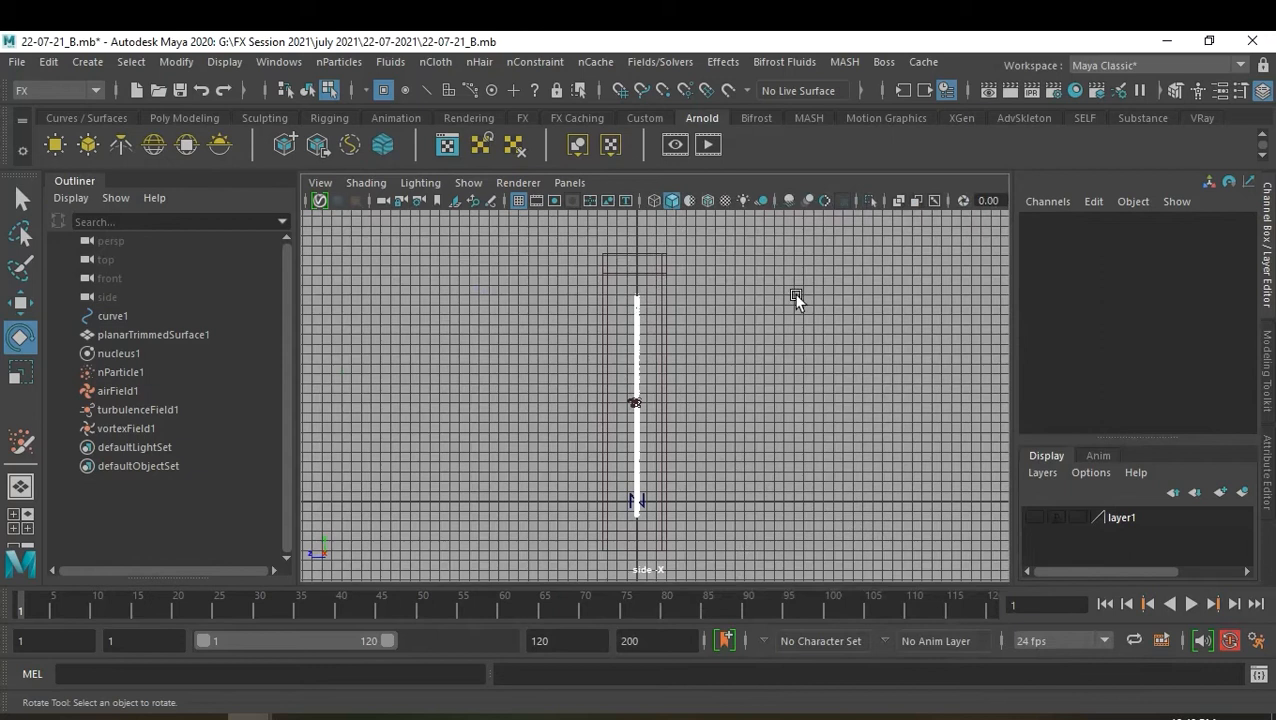
pyautogui.press('space')
pyautogui.keyDown('alt'); pyautogui.moveTo(858, 318); pyautogui.dragTo(786, 305); pyautogui.keyUp('alt')
pyautogui.scroll(-3, 861, 309)
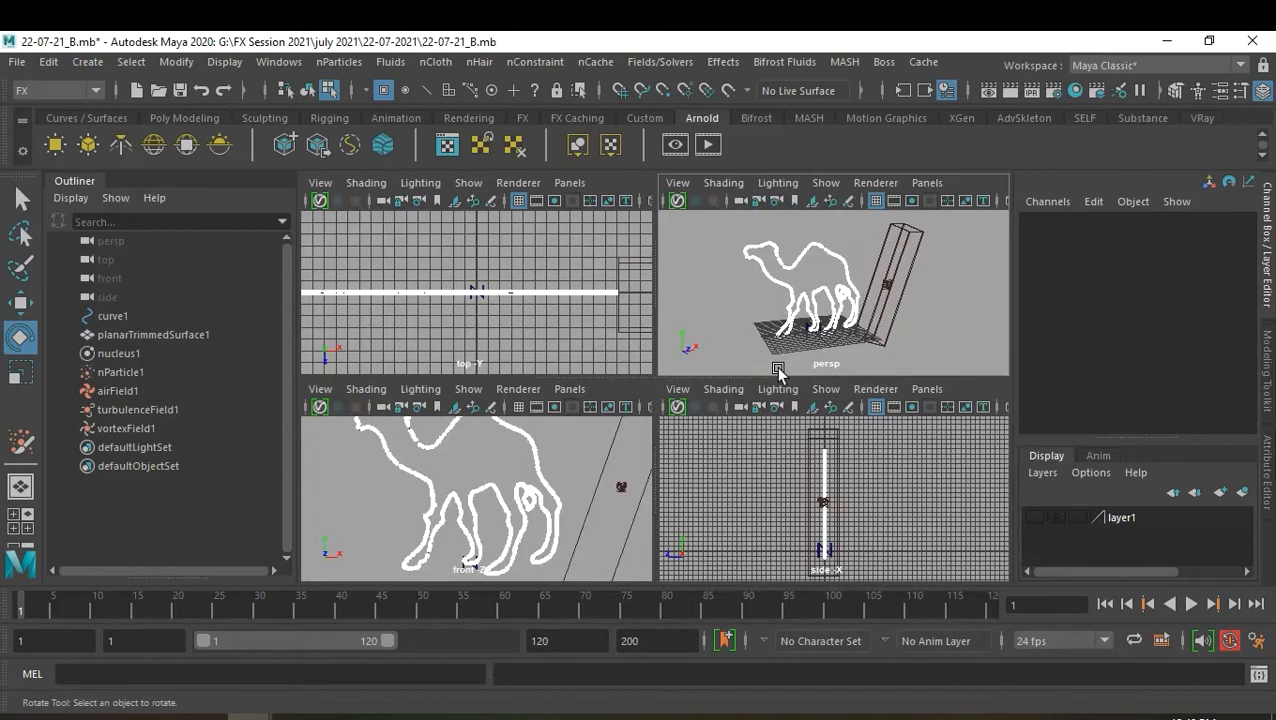
# Extend the playback range to end at frame 300 and reselect the air, turbulence and vortex fields
pyautogui.doubleClick(540, 641)
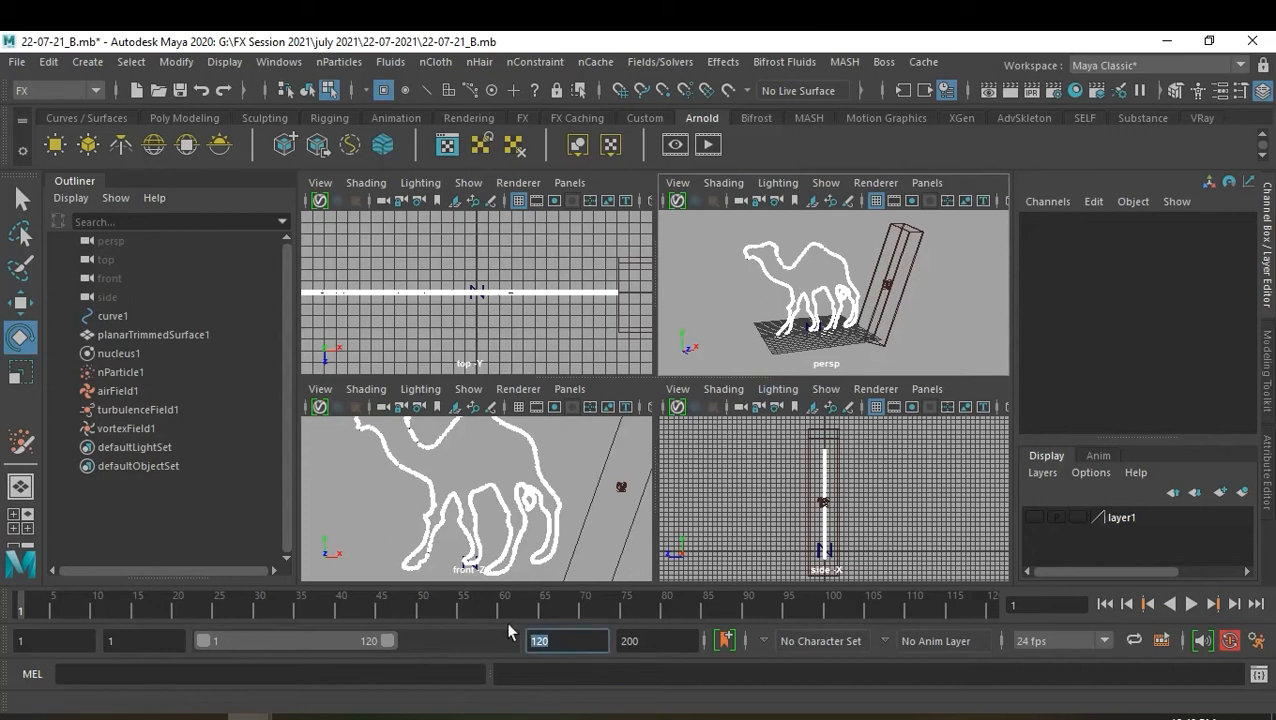
pyautogui.write('00')
pyautogui.press('Return')
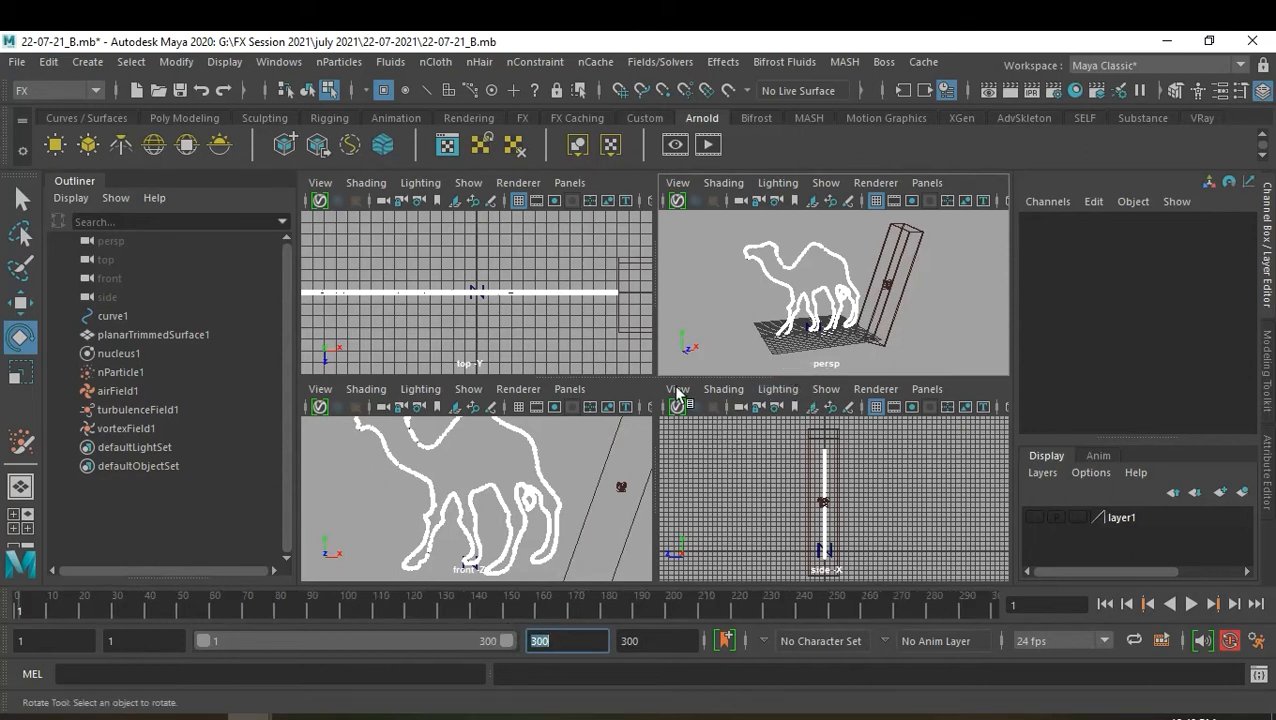
pyautogui.click(122, 392)
pyautogui.keyDown('shift'); pyautogui.click(129, 411); pyautogui.keyUp('shift')
pyautogui.keyDown('shift'); pyautogui.click(128, 428); pyautogui.keyUp('shift')
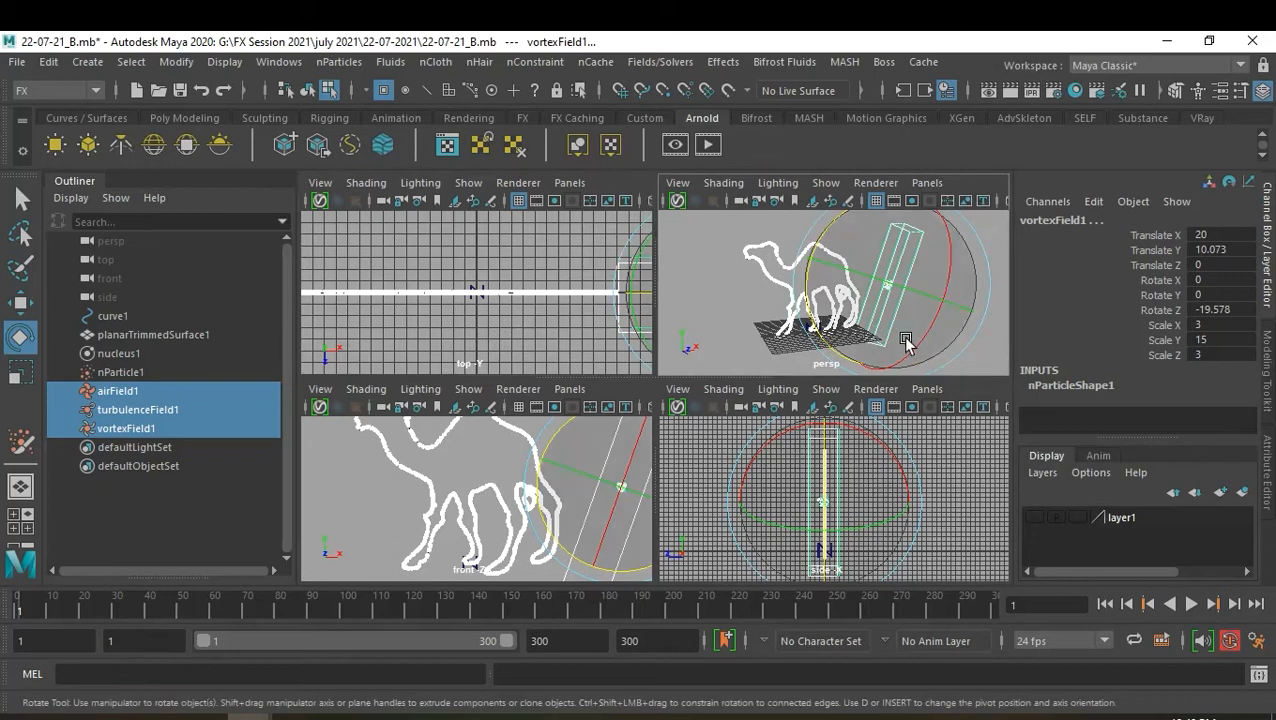
# Save the scene and save a new version of it as 22-07-21_C
pyautogui.hotkey('ctrl', 's')
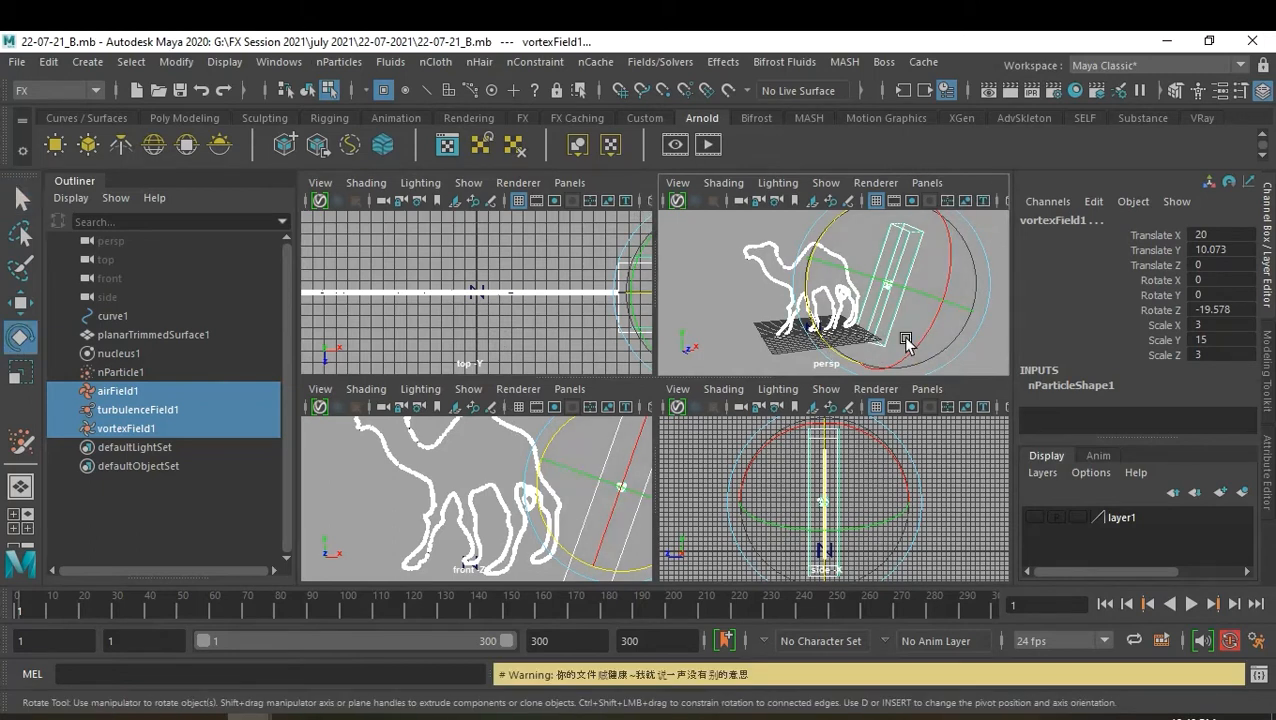
pyautogui.press('q')
pyautogui.hotkey('ctrl', 'shift', 's')
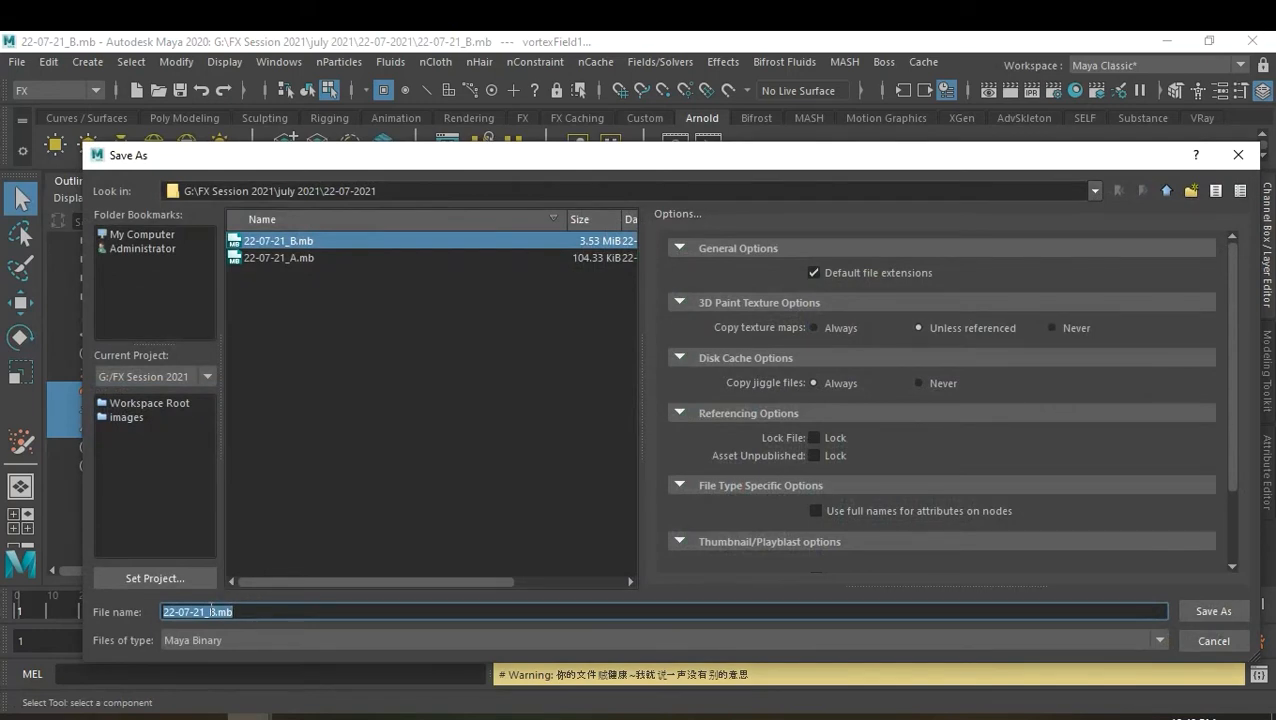
pyautogui.moveTo(207, 608); pyautogui.dragTo(268, 609)
pyautogui.write('C')
pyautogui.press('Return')
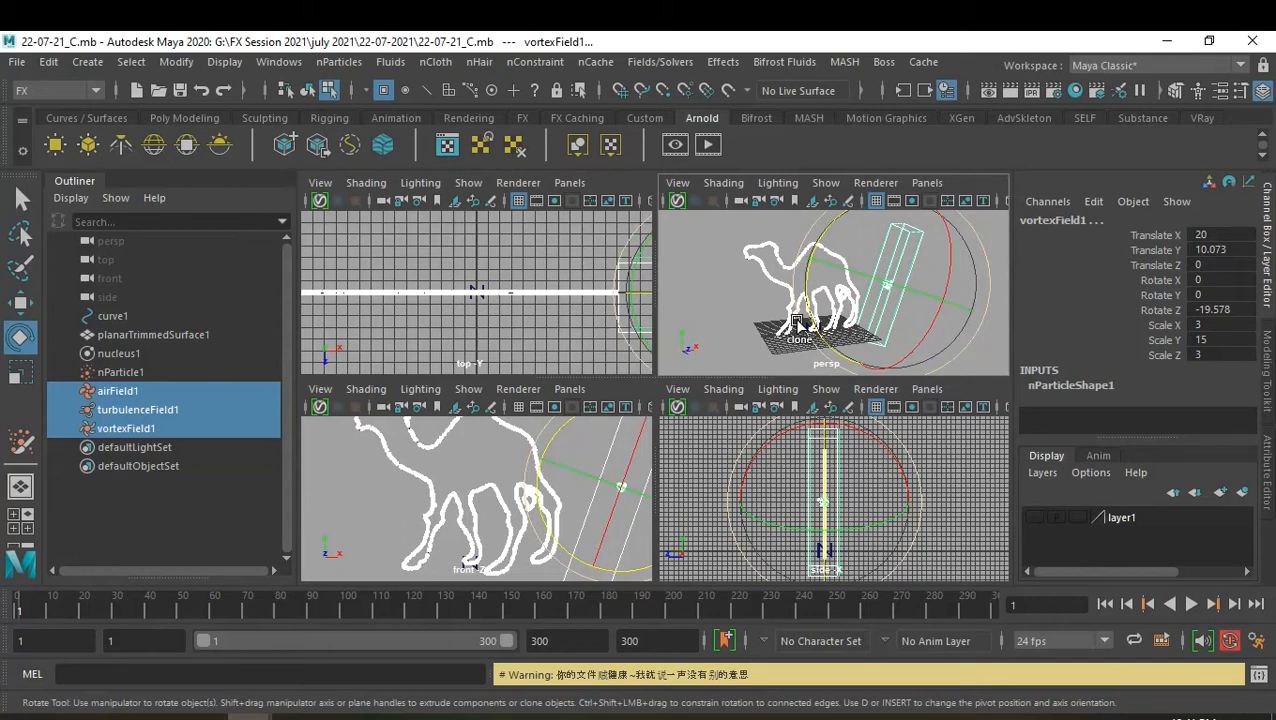
# Key the three fields' translation and rotation at frame 1 and move them past the camel's head to about Translate X -25.7 at frame 250
pyautogui.hotkey('shift', 'w')
pyautogui.hotkey('shift', 'e')
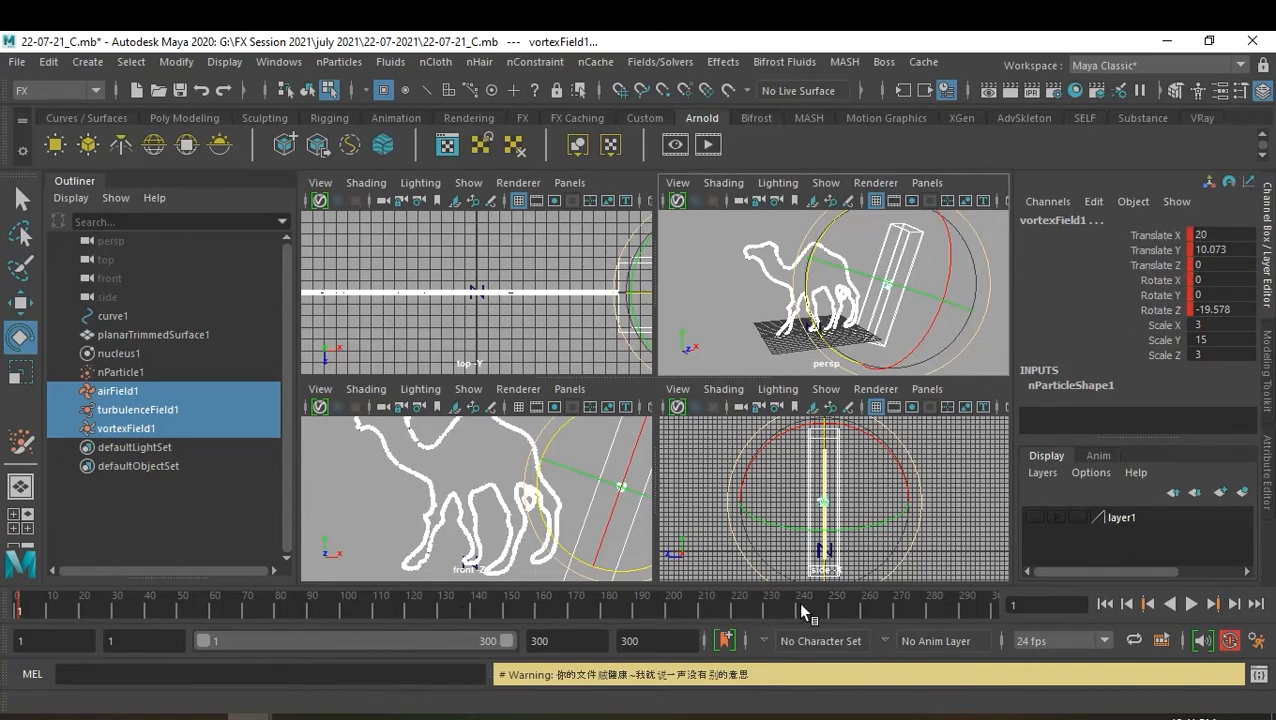
pyautogui.moveTo(827, 606); pyautogui.dragTo(830, 607)
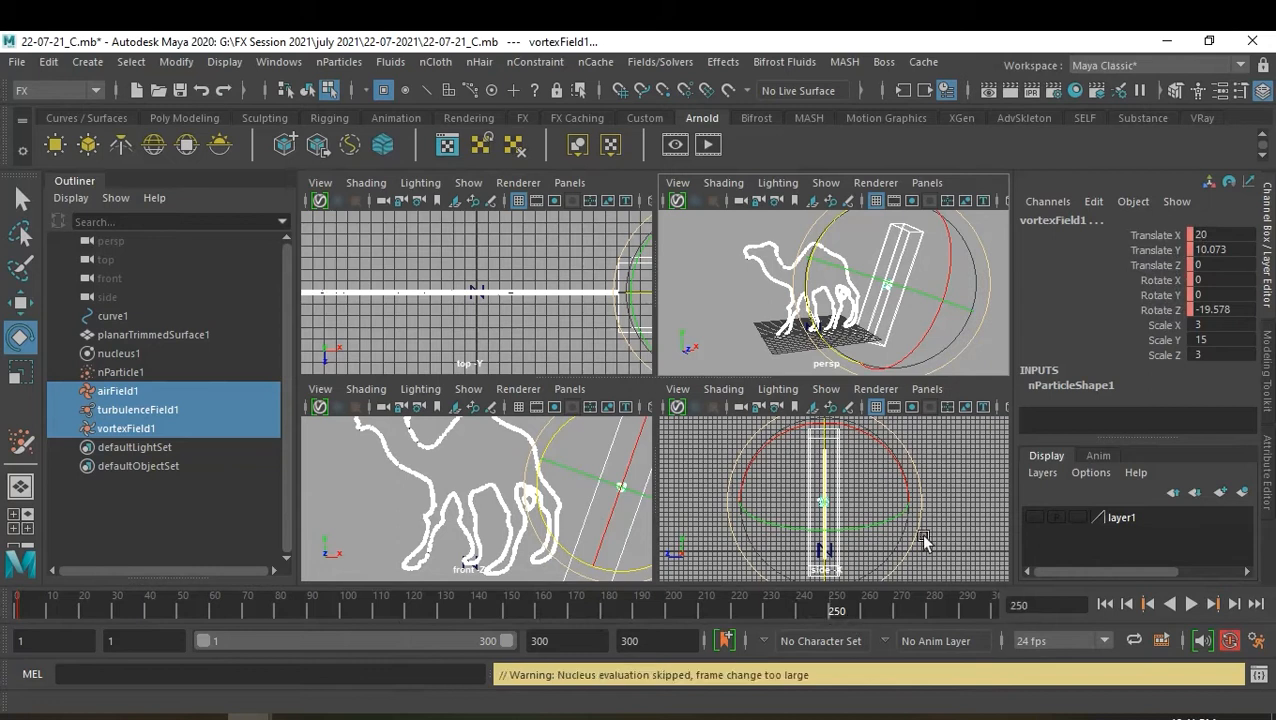
pyautogui.press('w')
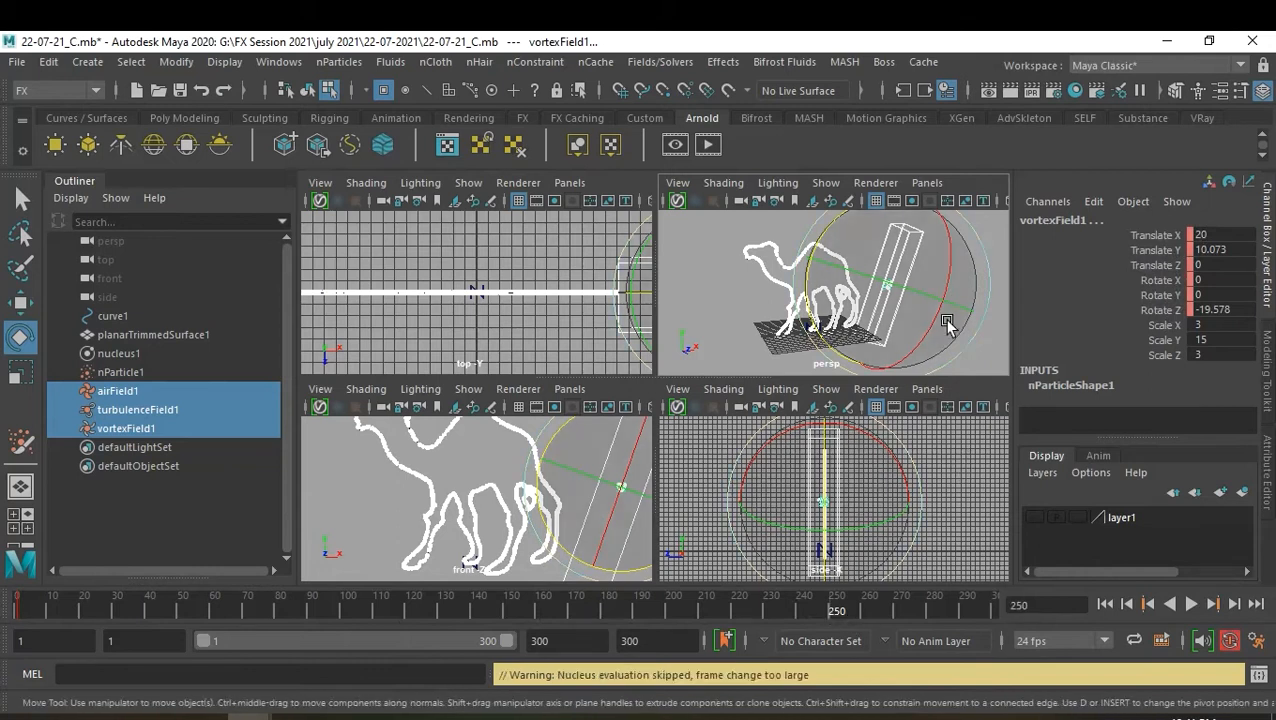
pyautogui.moveTo(953, 287); pyautogui.dragTo(795, 289)
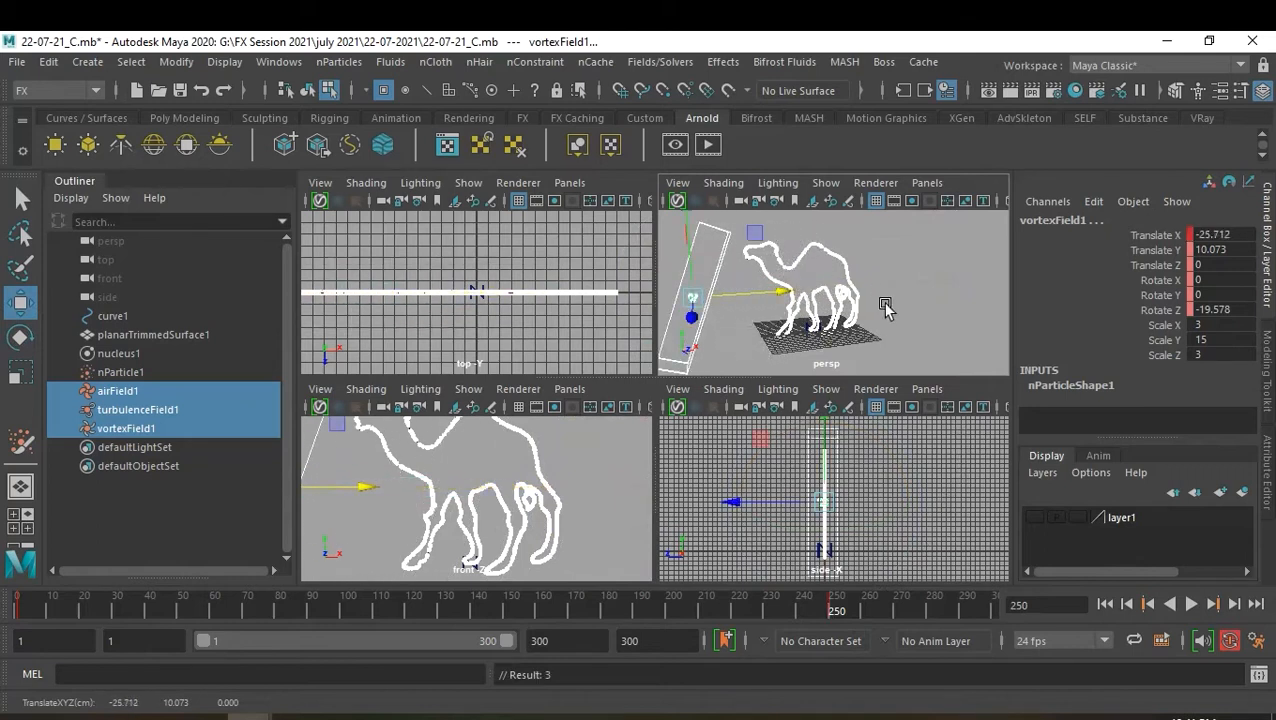
# Open the playback speed options for the timeline
pyautogui.rightClick(868, 617)
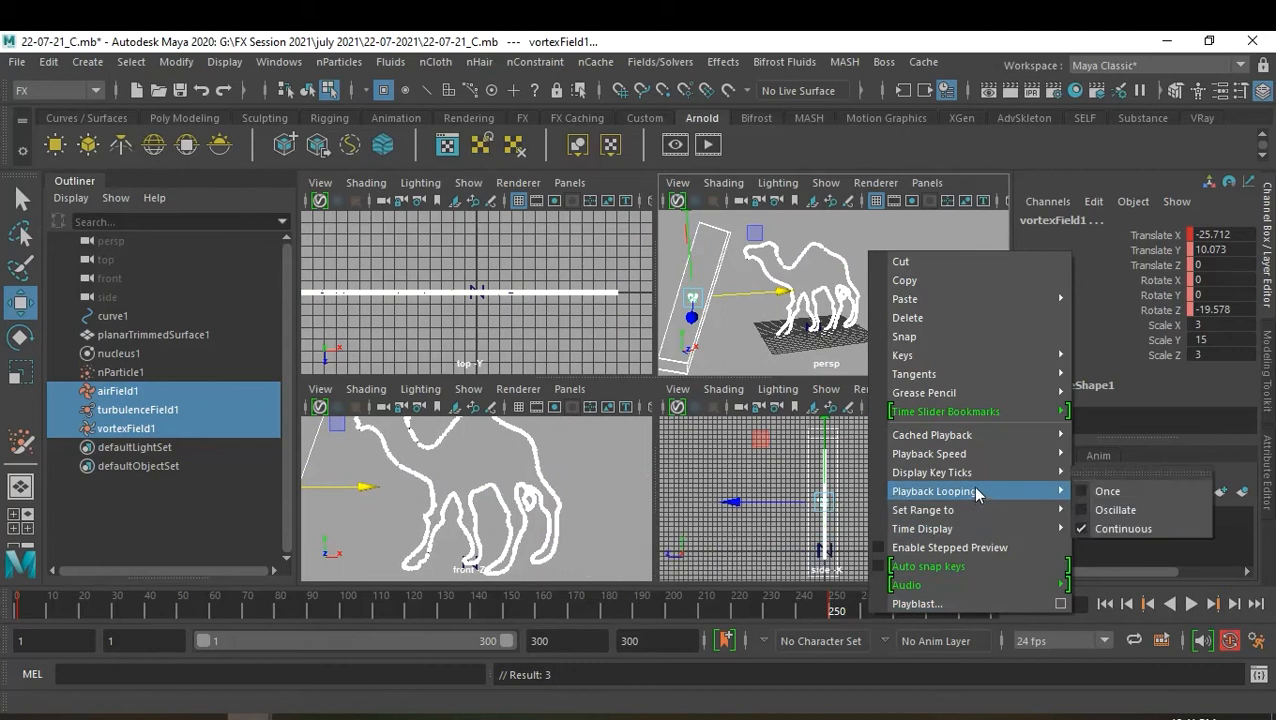
pyautogui.moveTo(985, 459)
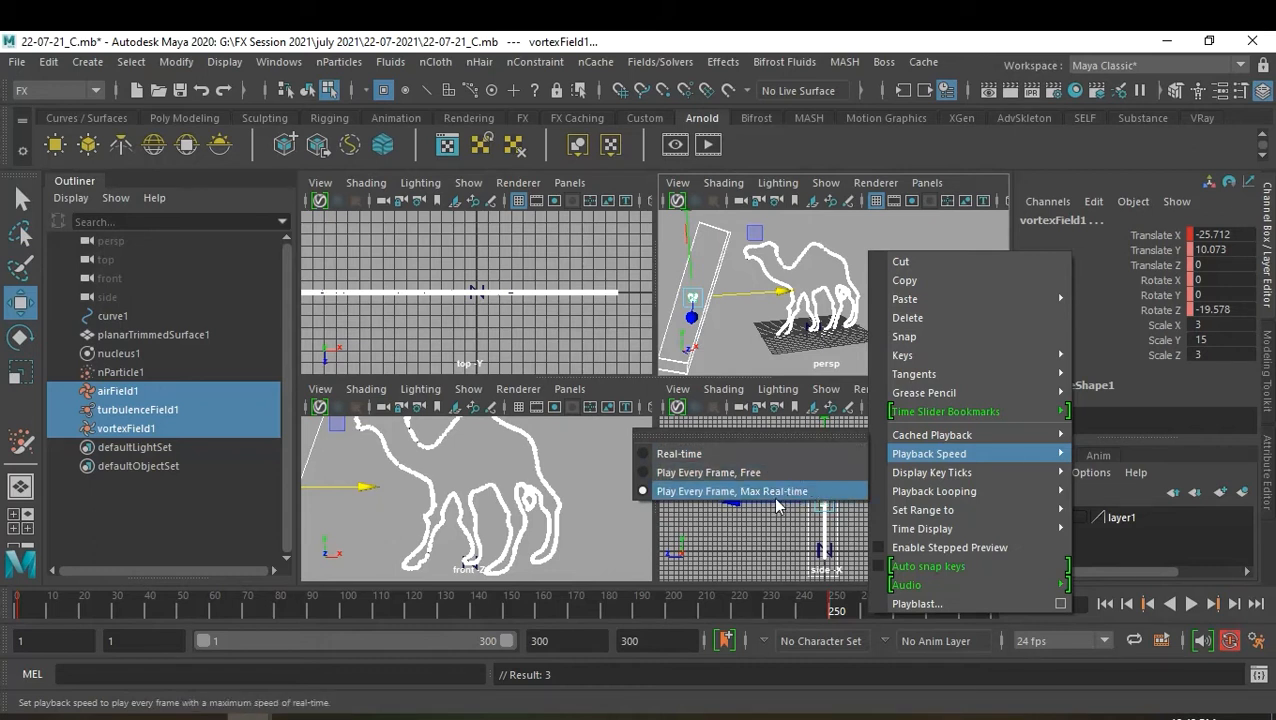
# Deselect the force fields and maximize the perspective view to show the camel particles and the fields
pyautogui.click(881, 160)
pyautogui.click(896, 299)
pyautogui.press('space')
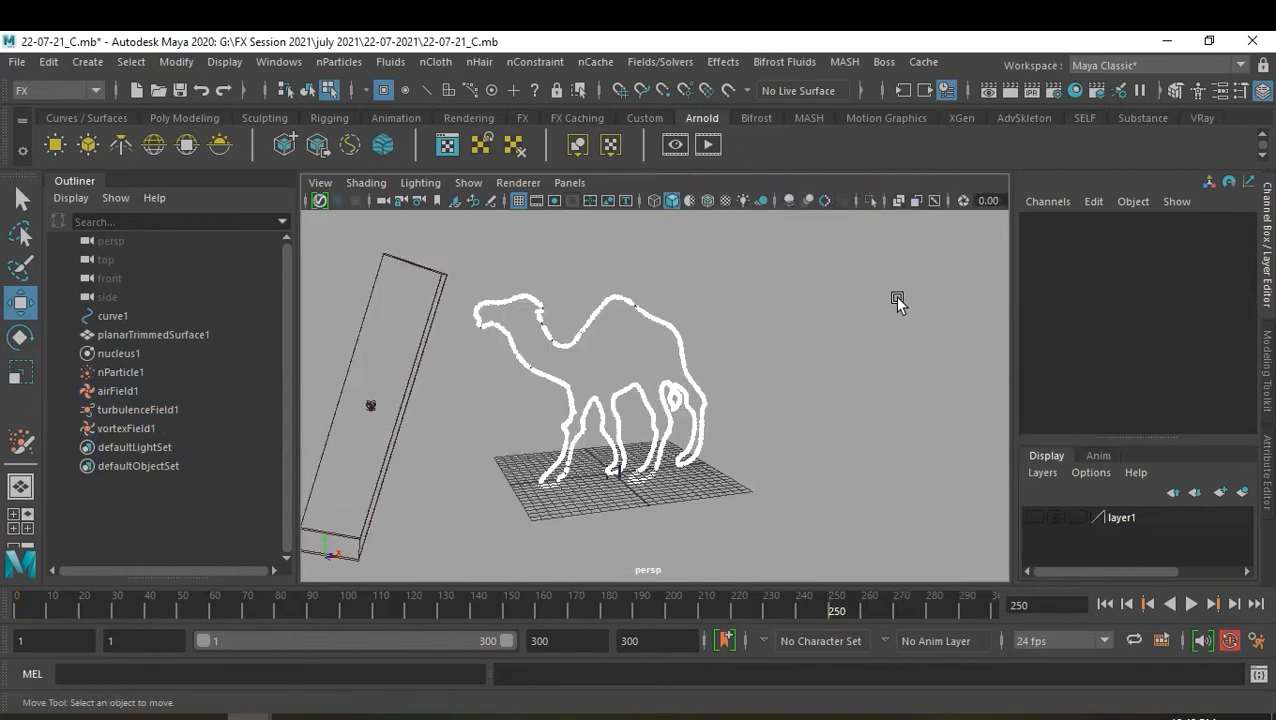
pyautogui.keyDown('alt'); pyautogui.moveTo(781, 405); pyautogui.dragTo(728, 455); pyautogui.keyUp('alt')
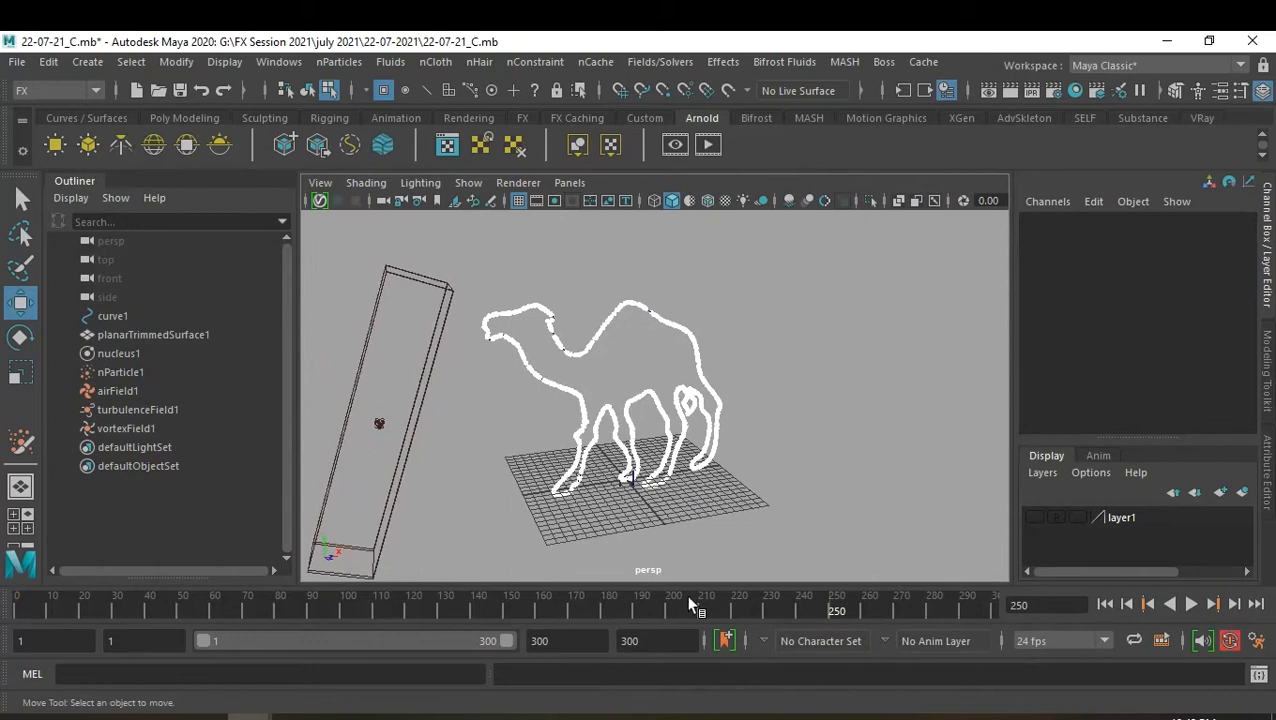
# Set the end of the playback range to frame 600
pyautogui.click(608, 636)
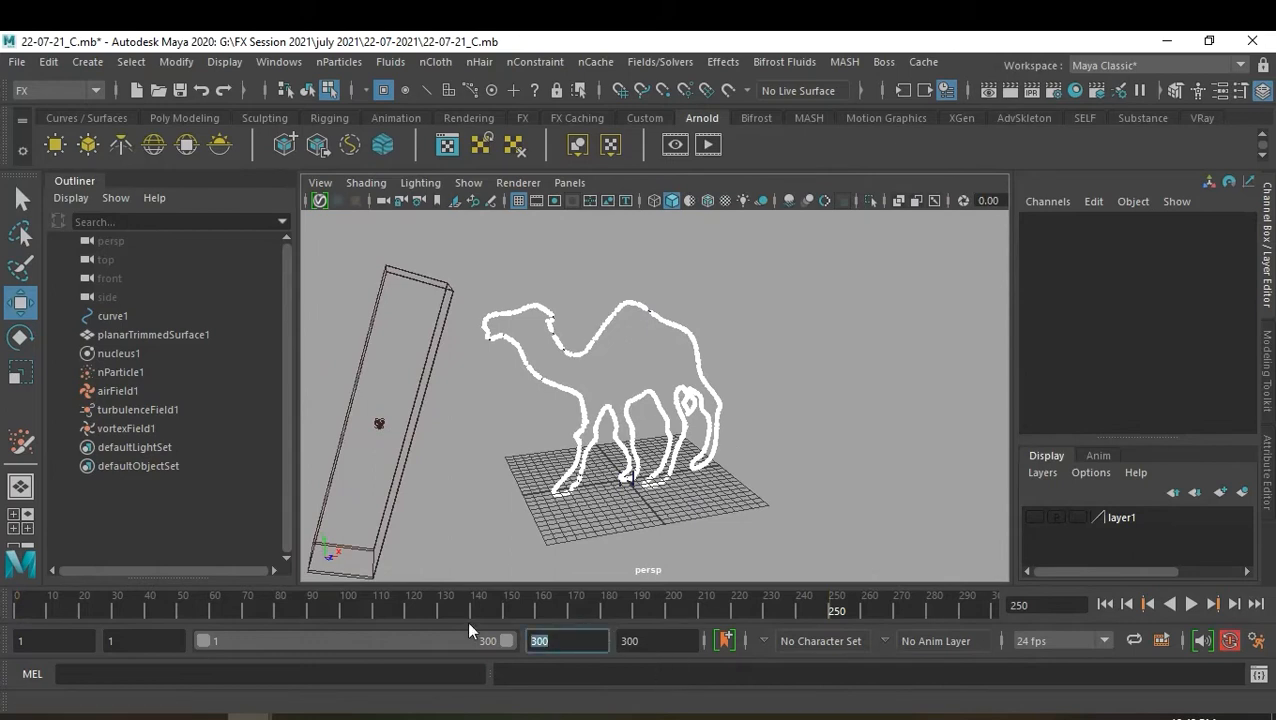
pyautogui.write('5')
pyautogui.press('BackSpace')
pyautogui.write('600')
pyautogui.press('Return')
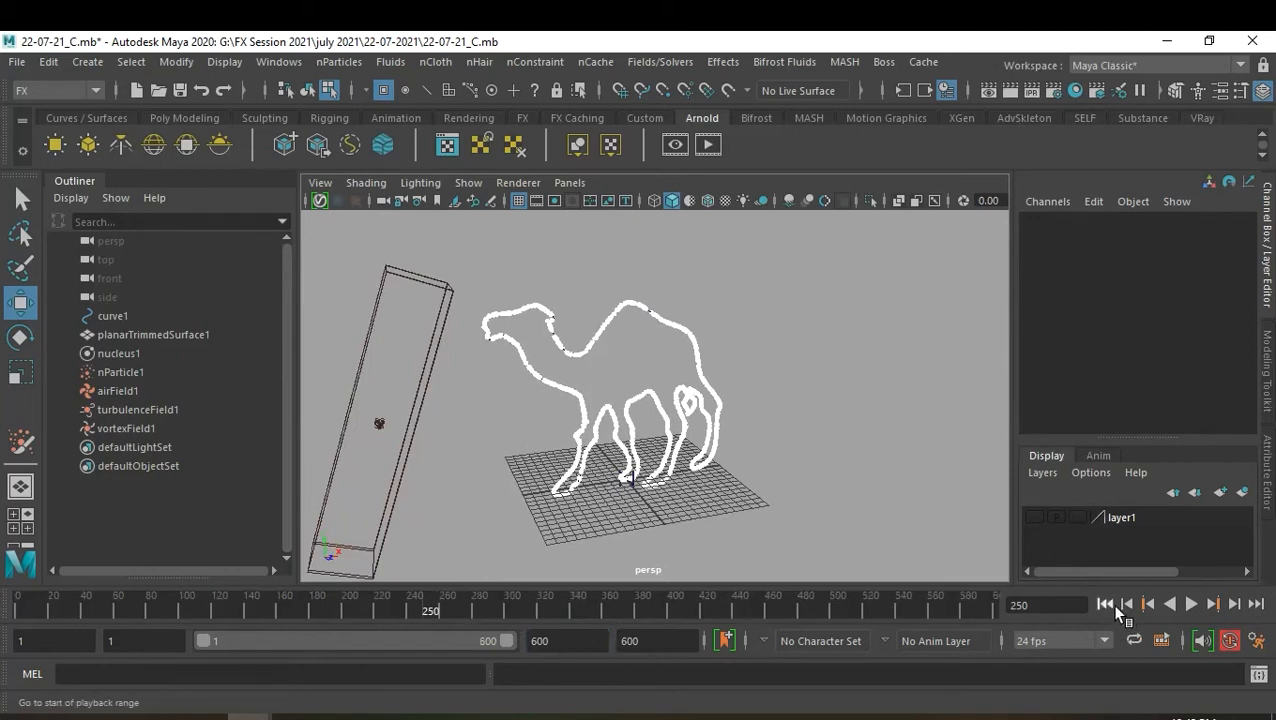
# Play the particle simulation from the first frame and stop it once the particles have dispersed
pyautogui.click(1105, 603)
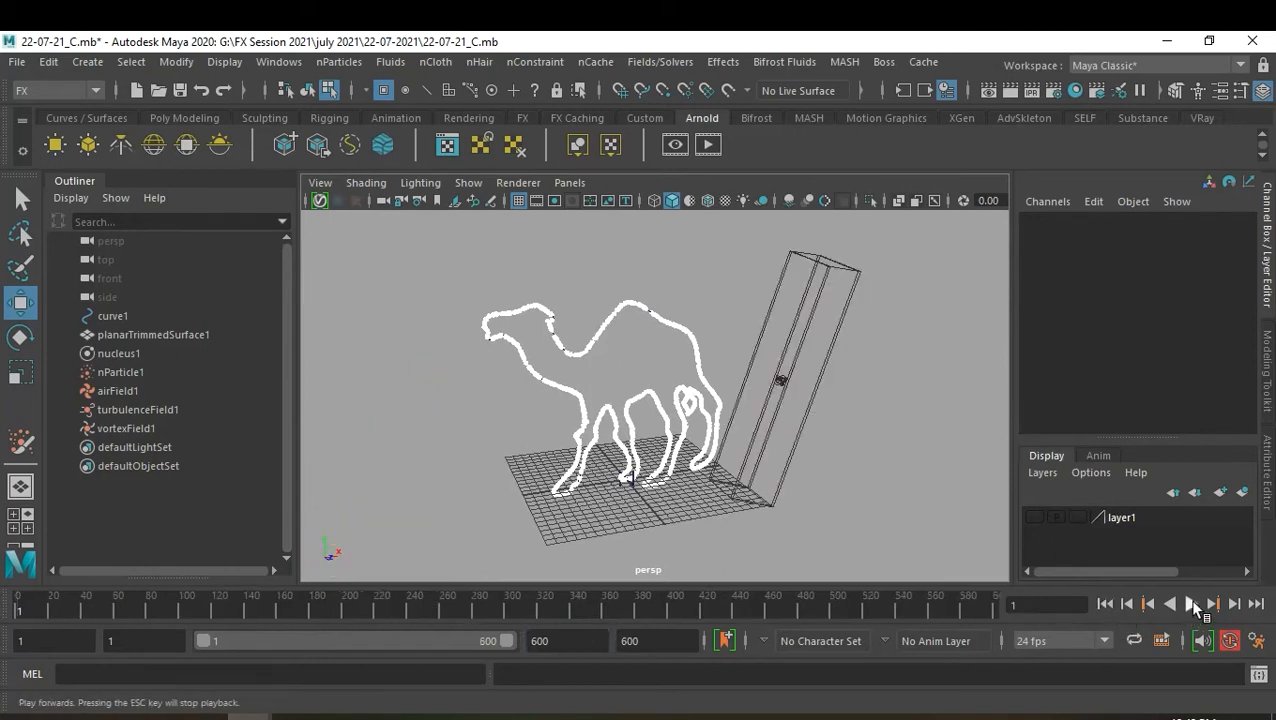
pyautogui.click(1192, 597)
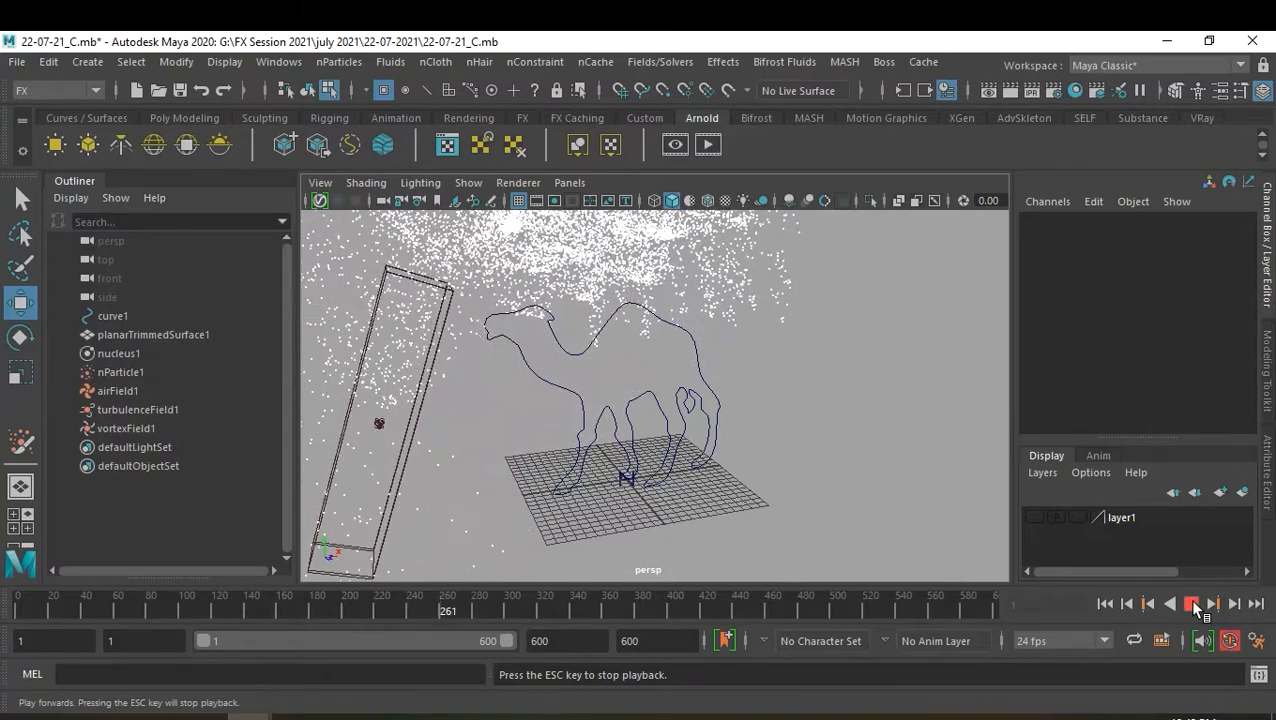
pyautogui.click(1193, 603)
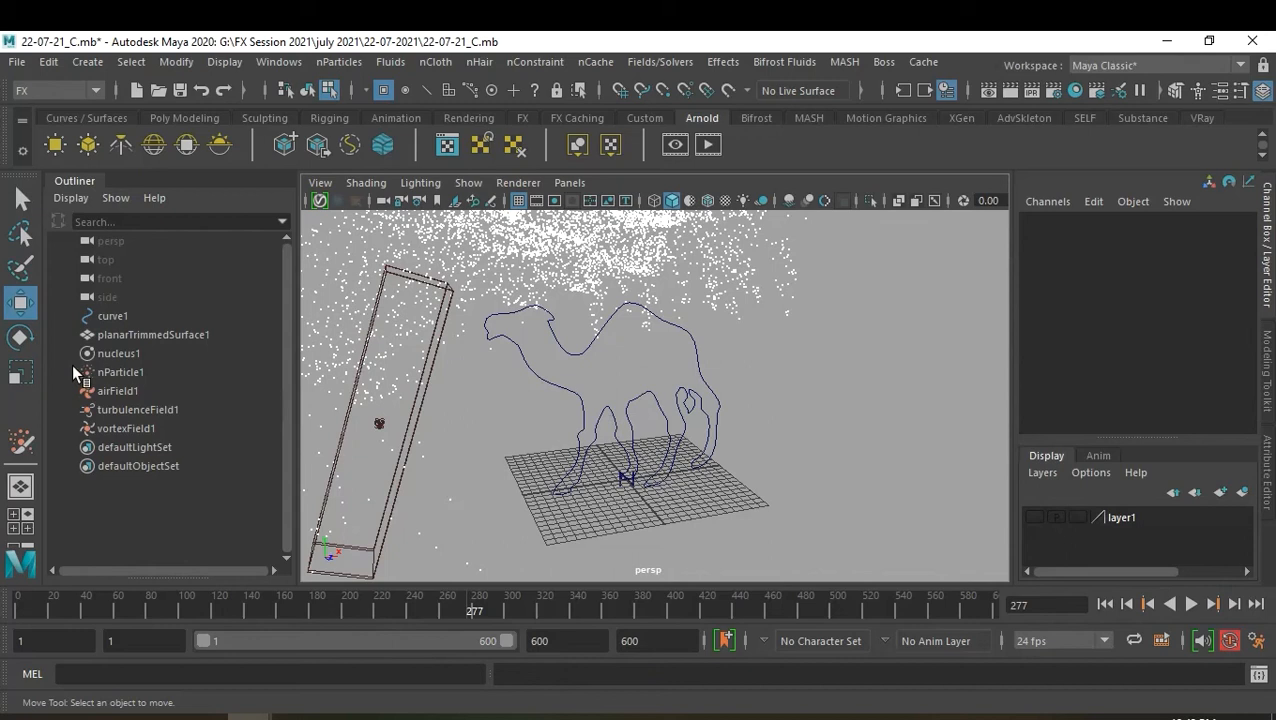
# Set the lifespan mode of nParticle1 to Random range in its shape attributes
pyautogui.click(130, 371)
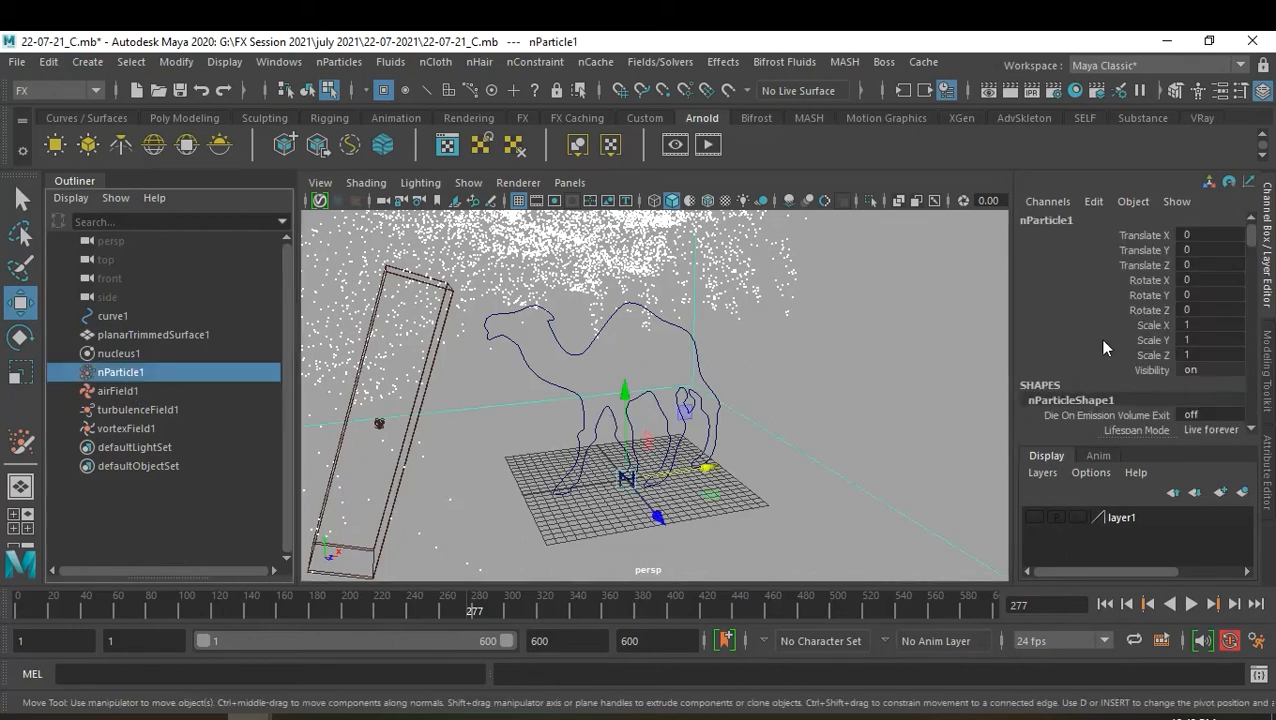
pyautogui.scroll(-1, 1161, 421)
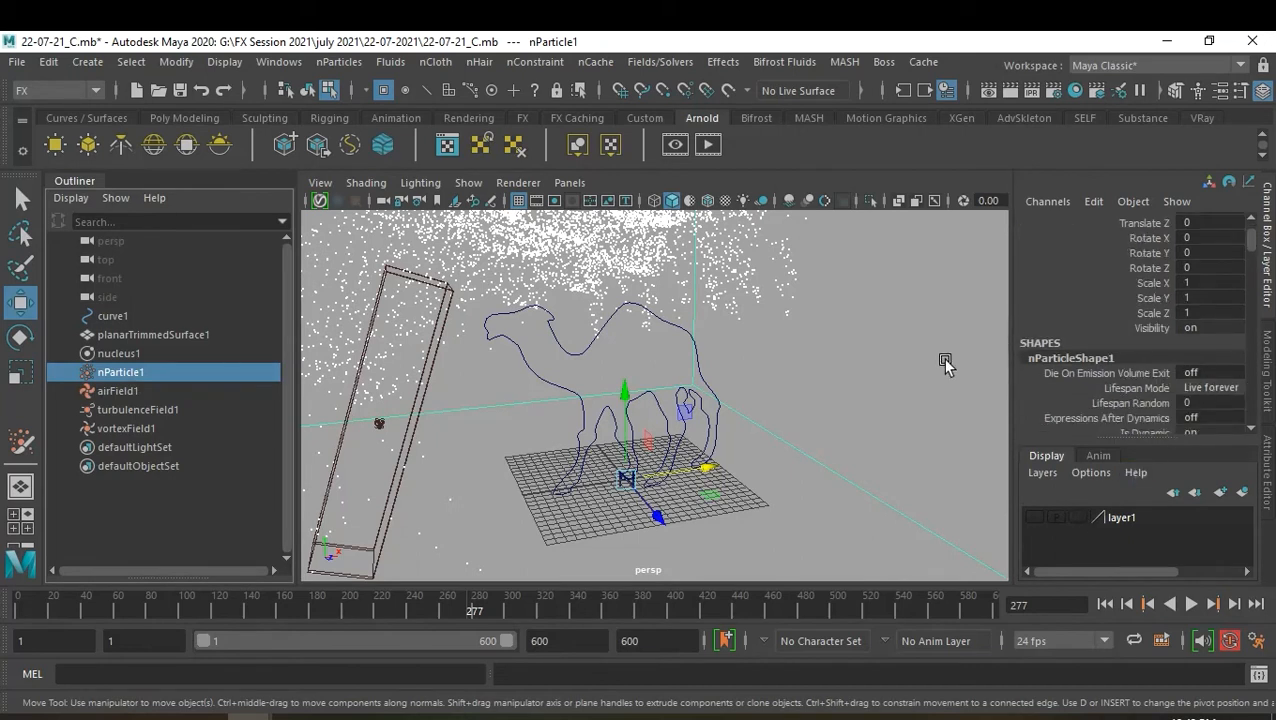
pyautogui.hotkey('ctrl', 'a')
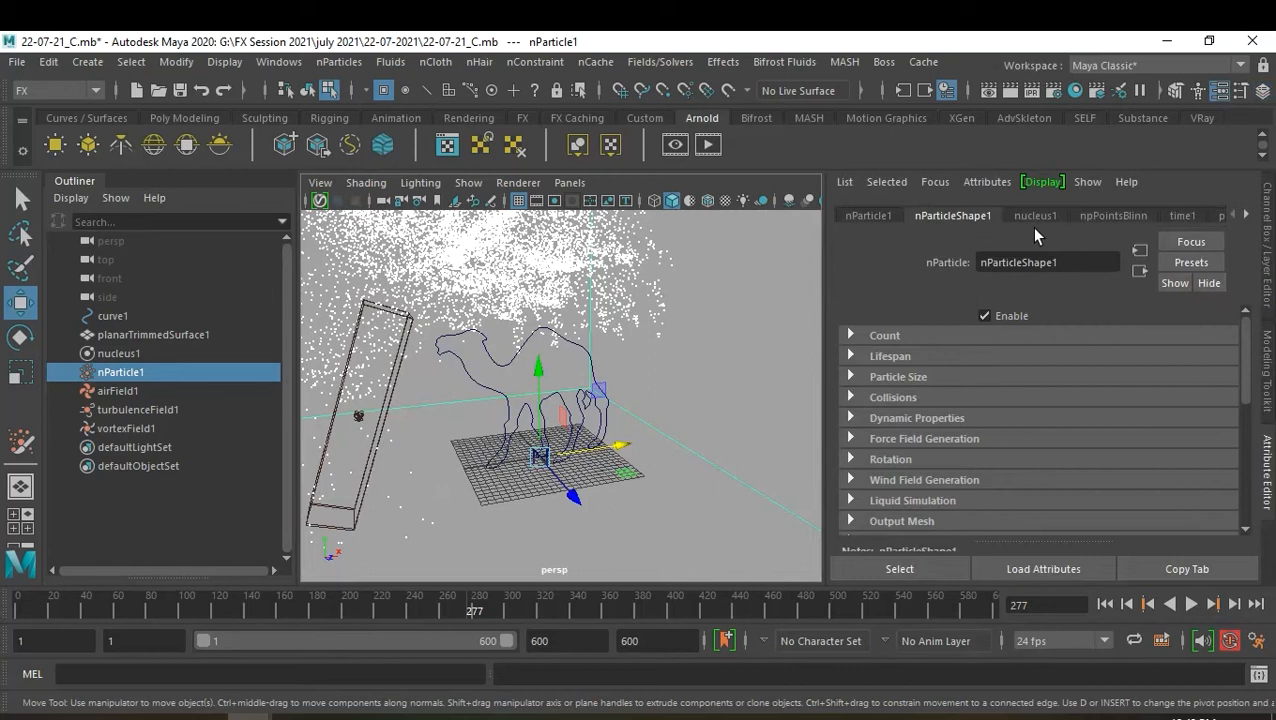
pyautogui.click(908, 357)
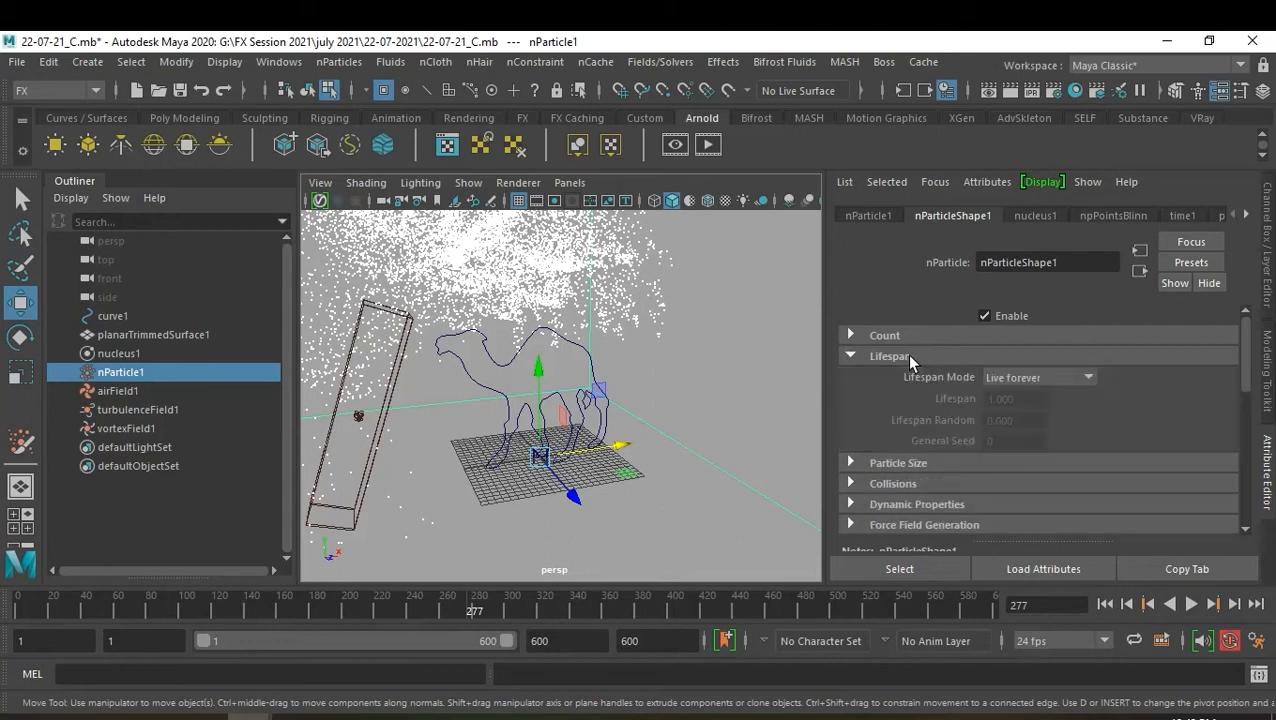
pyautogui.click(1043, 385)
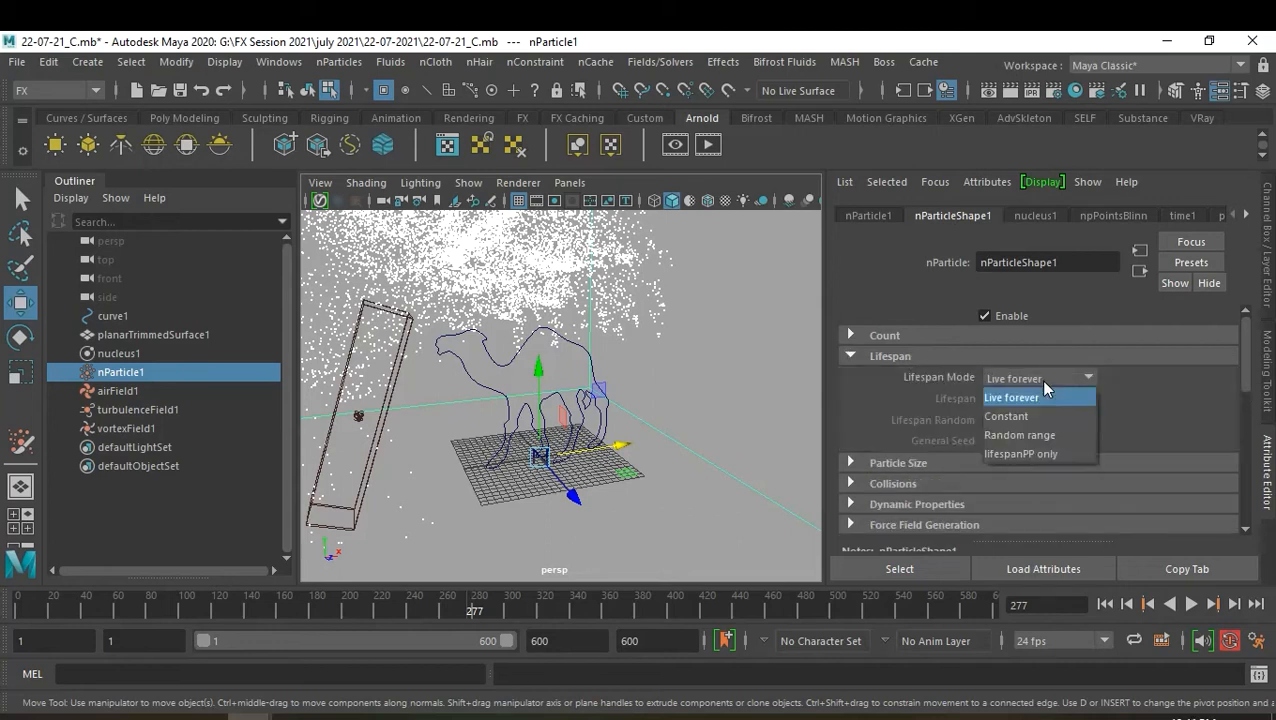
pyautogui.click(1068, 435)
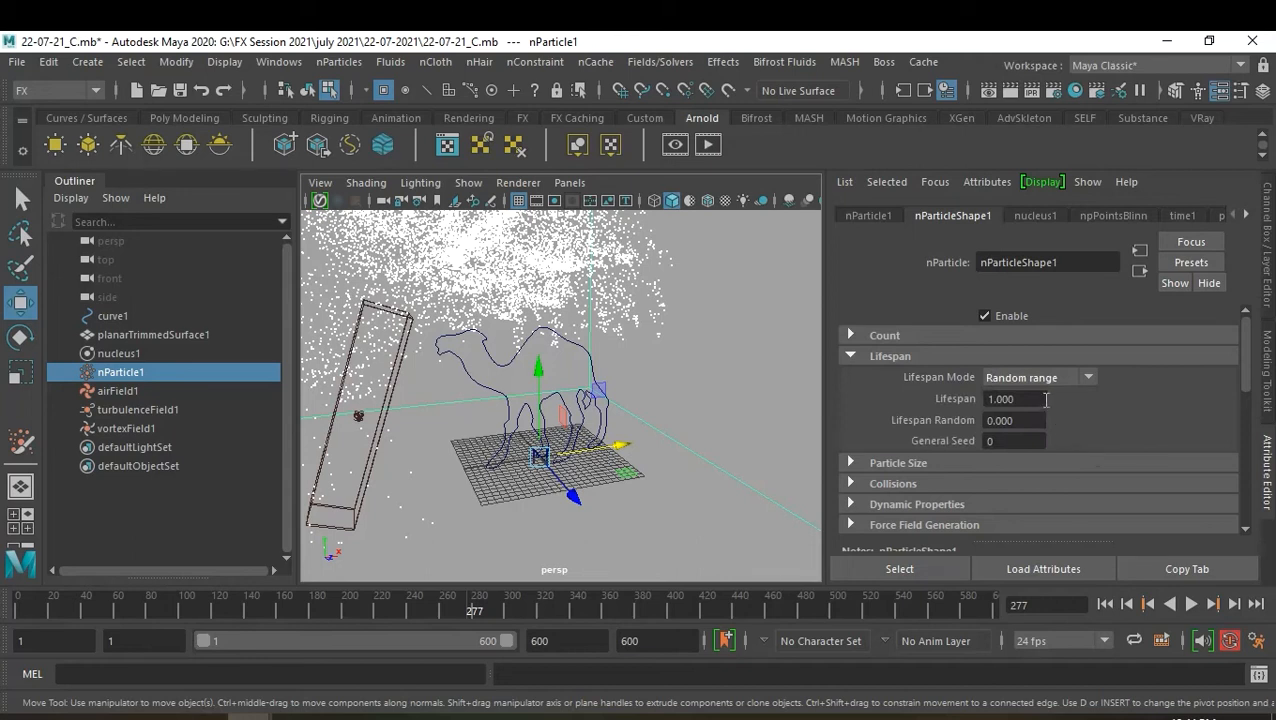
# Play the simulation briefly from the first frame to check the random lifespan, and return to the start
pyautogui.click(1105, 604)
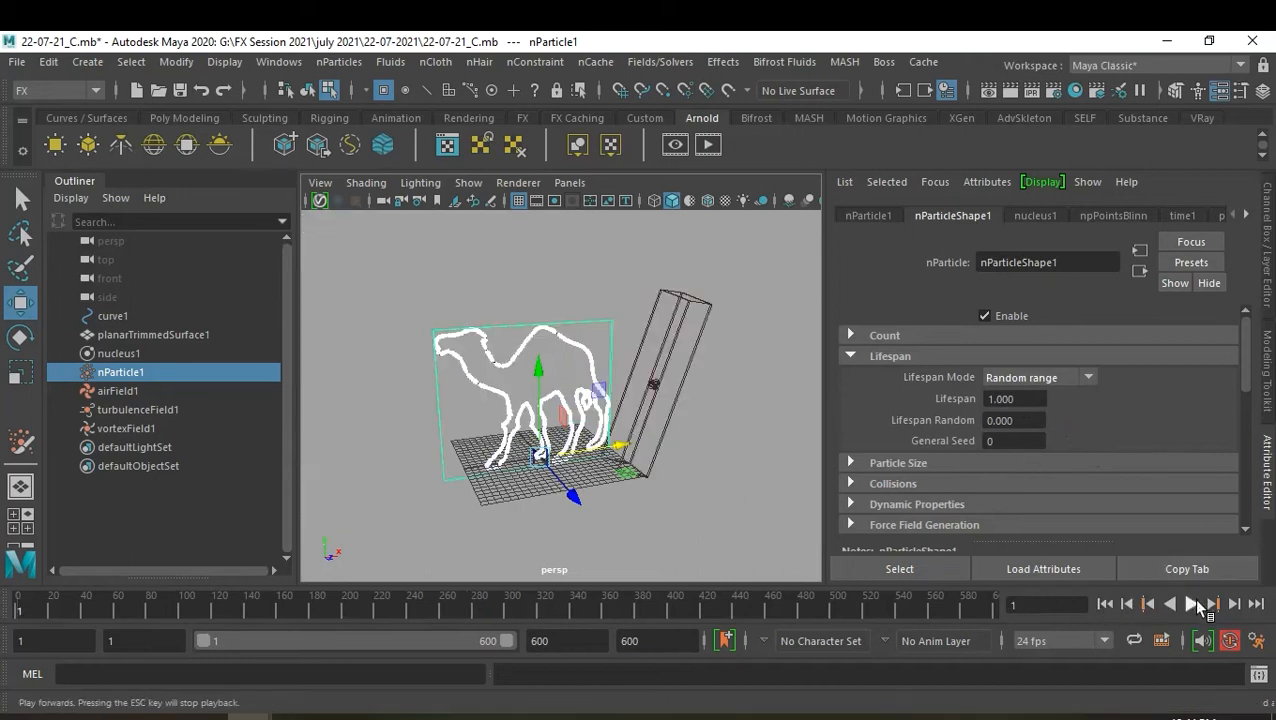
pyautogui.click(1193, 603)
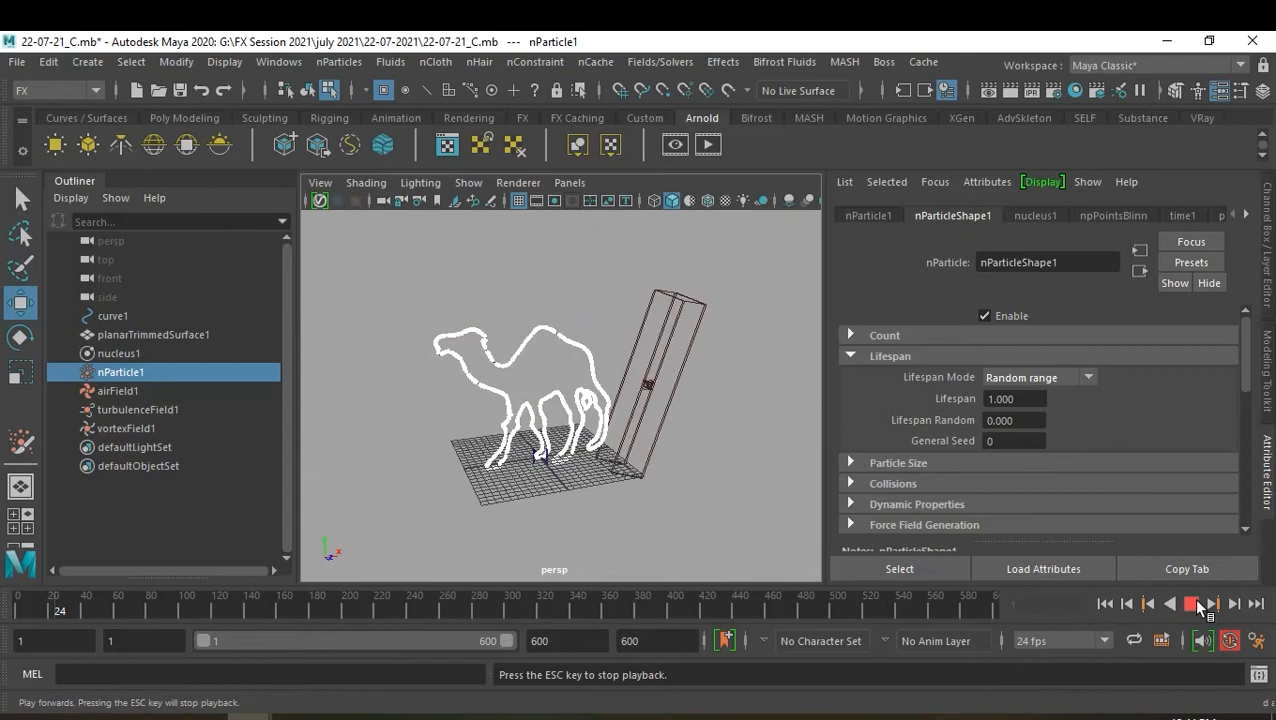
pyautogui.click(1193, 603)
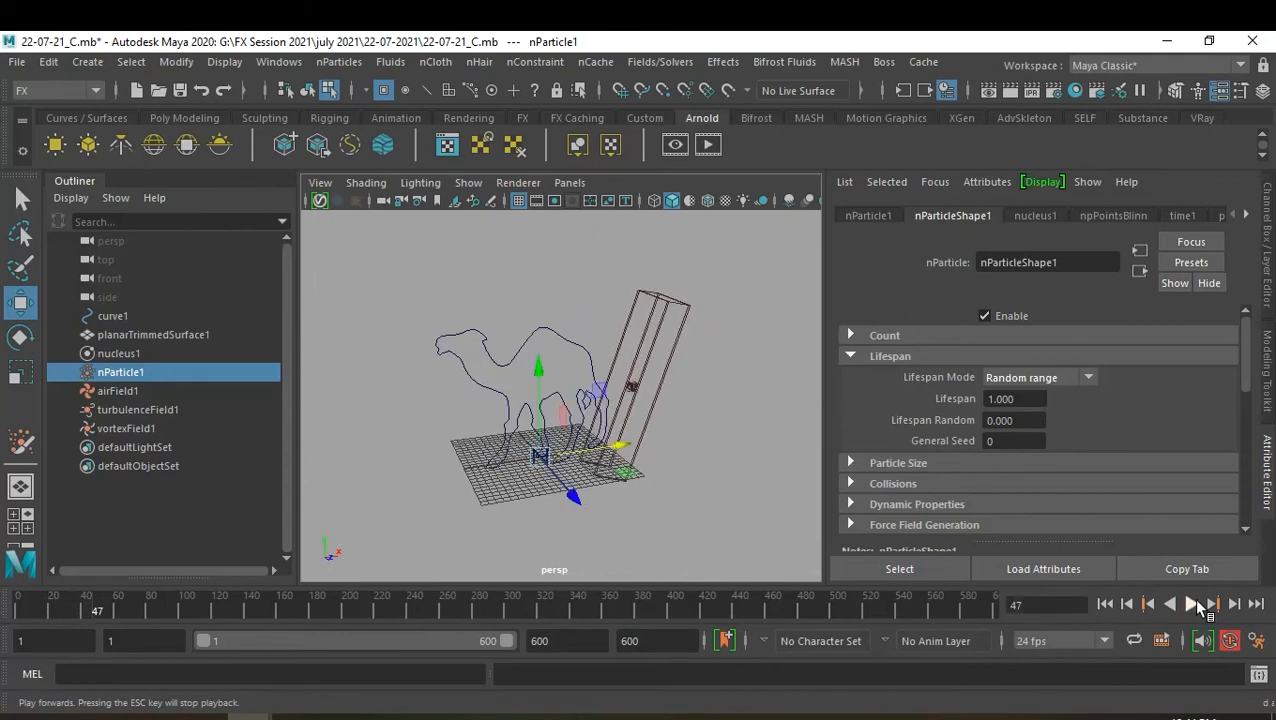
pyautogui.click(1105, 603)
# Set the particle Lifespan to 8 and Lifespan Random to 7, and test the simulation with a short playback
pyautogui.moveTo(1011, 403); pyautogui.dragTo(986, 391)
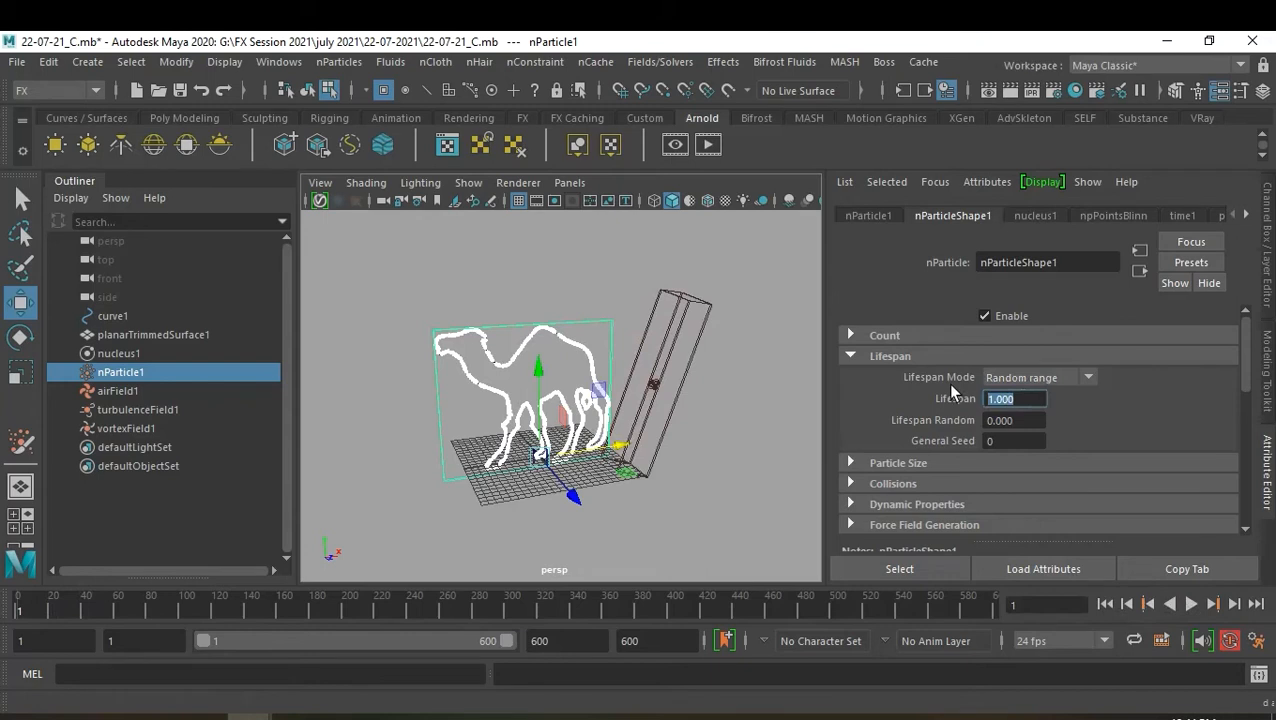
pyautogui.write('8')
pyautogui.press('Tab')
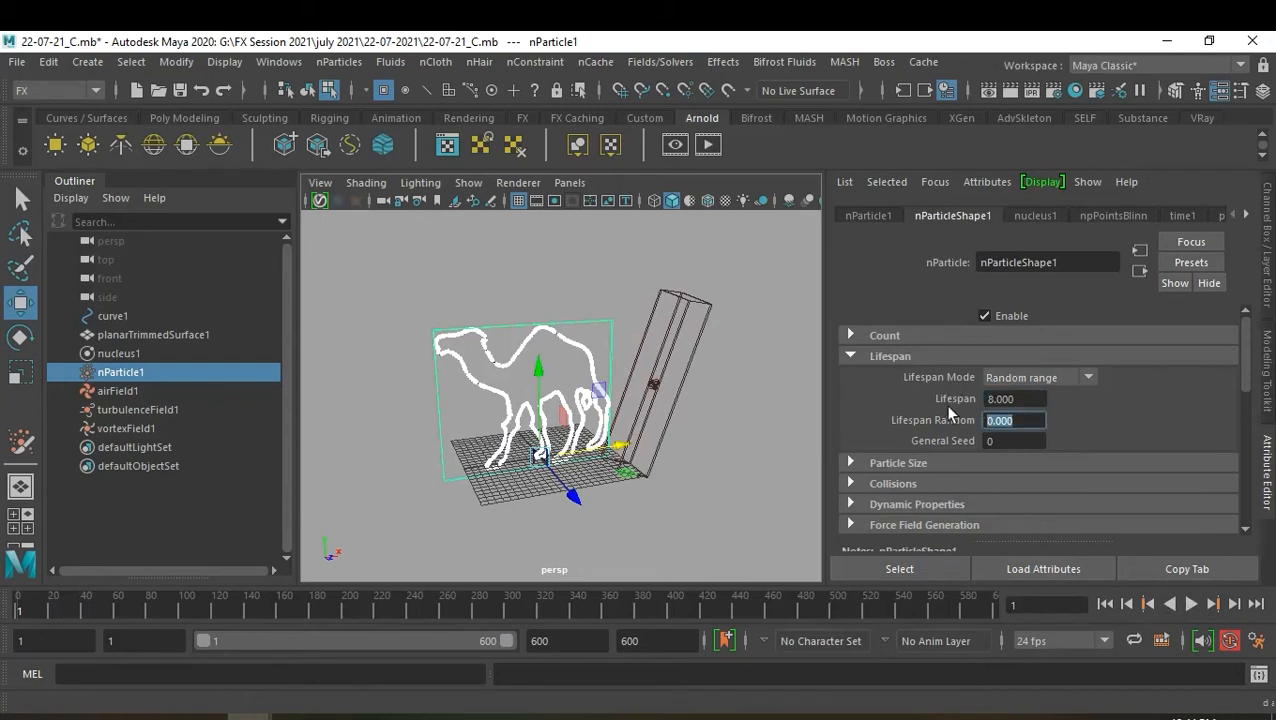
pyautogui.write('7')
pyautogui.press('Return')
pyautogui.click(1190, 604)
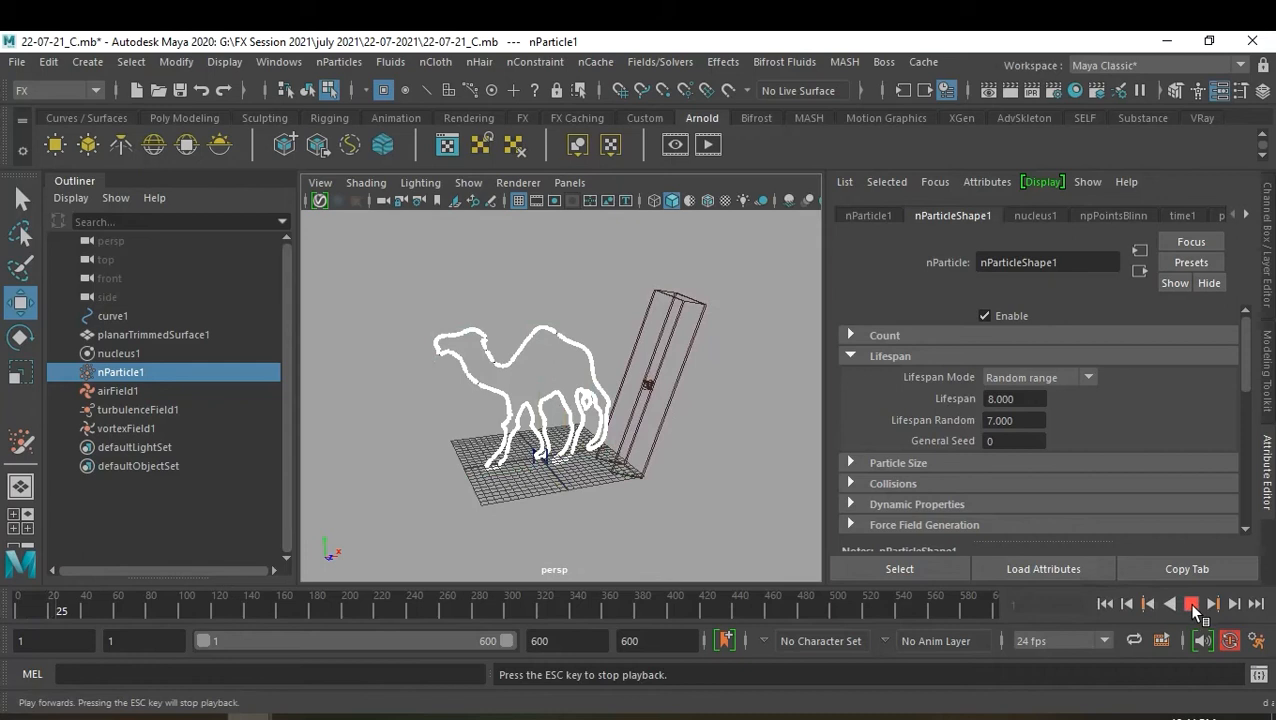
pyautogui.click(1191, 603)
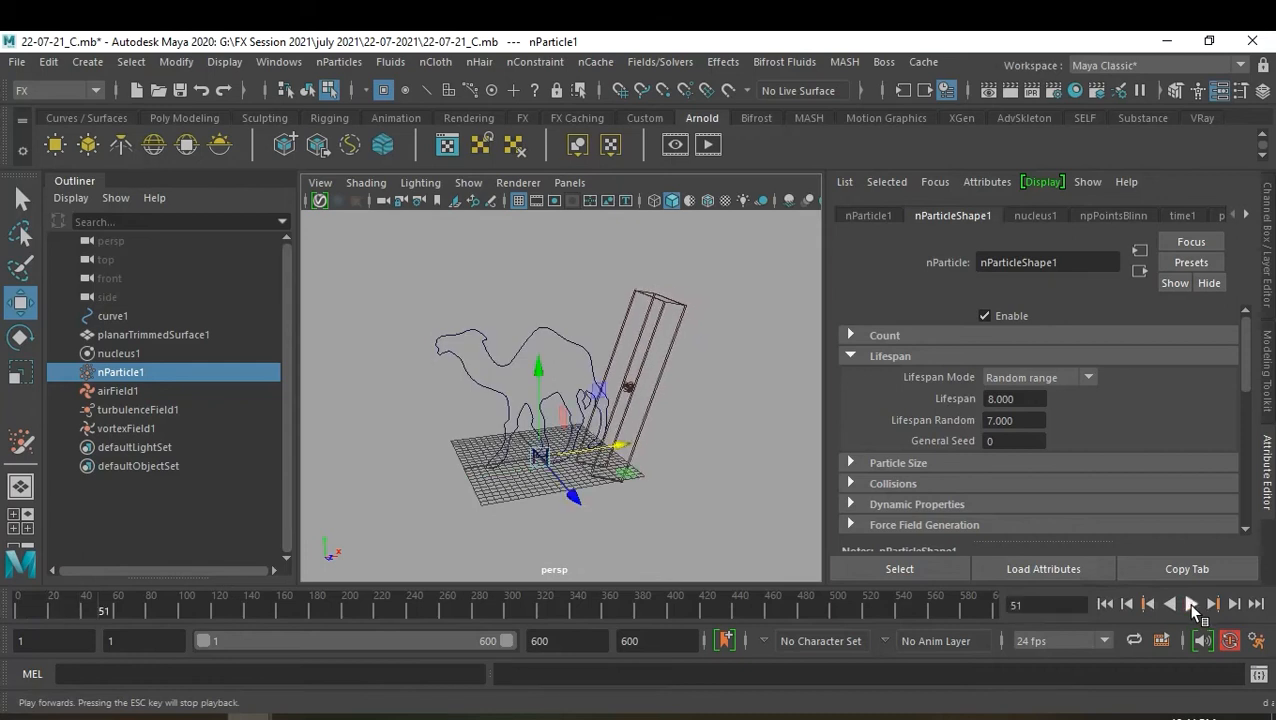
# Set the particle Lifespan to 20 and Lifespan Random to 18, and play the simulation from the first frame
pyautogui.moveTo(1033, 399); pyautogui.dragTo(964, 393)
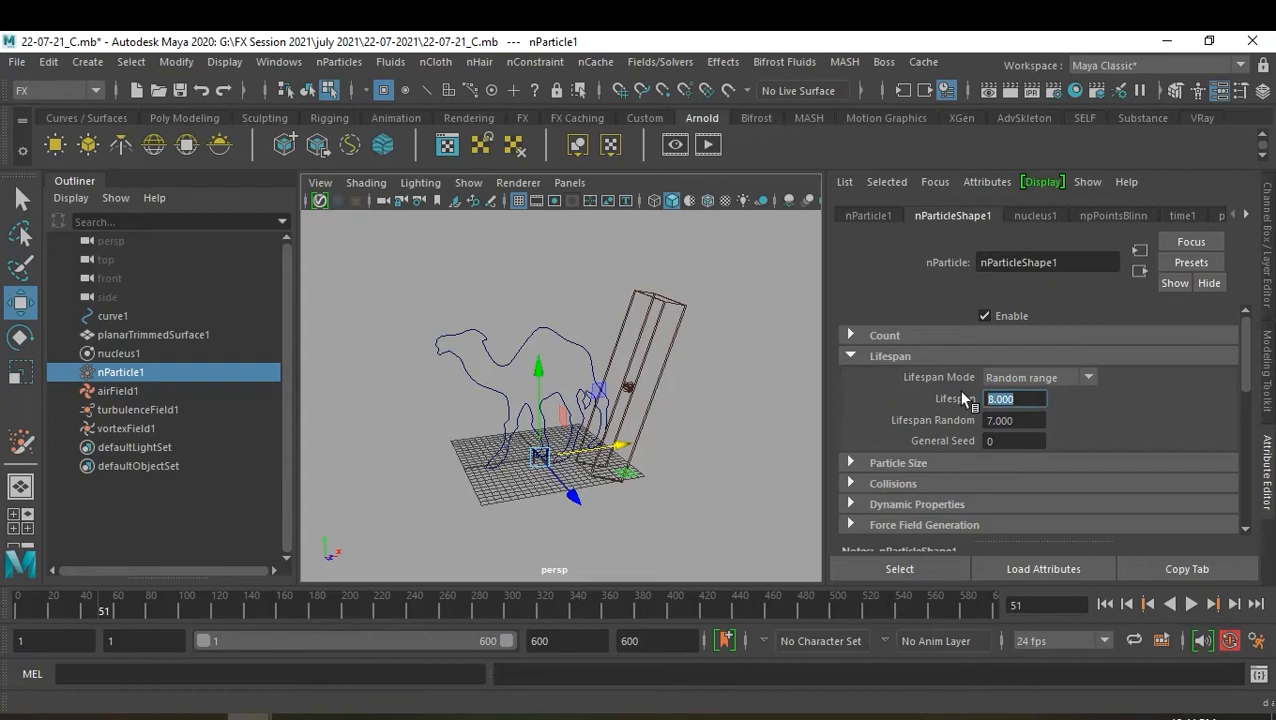
pyautogui.write('20')
pyautogui.press('Tab')
pyautogui.write('18')
pyautogui.press('Return')
pyautogui.click(1105, 604)
pyautogui.click(1193, 611)
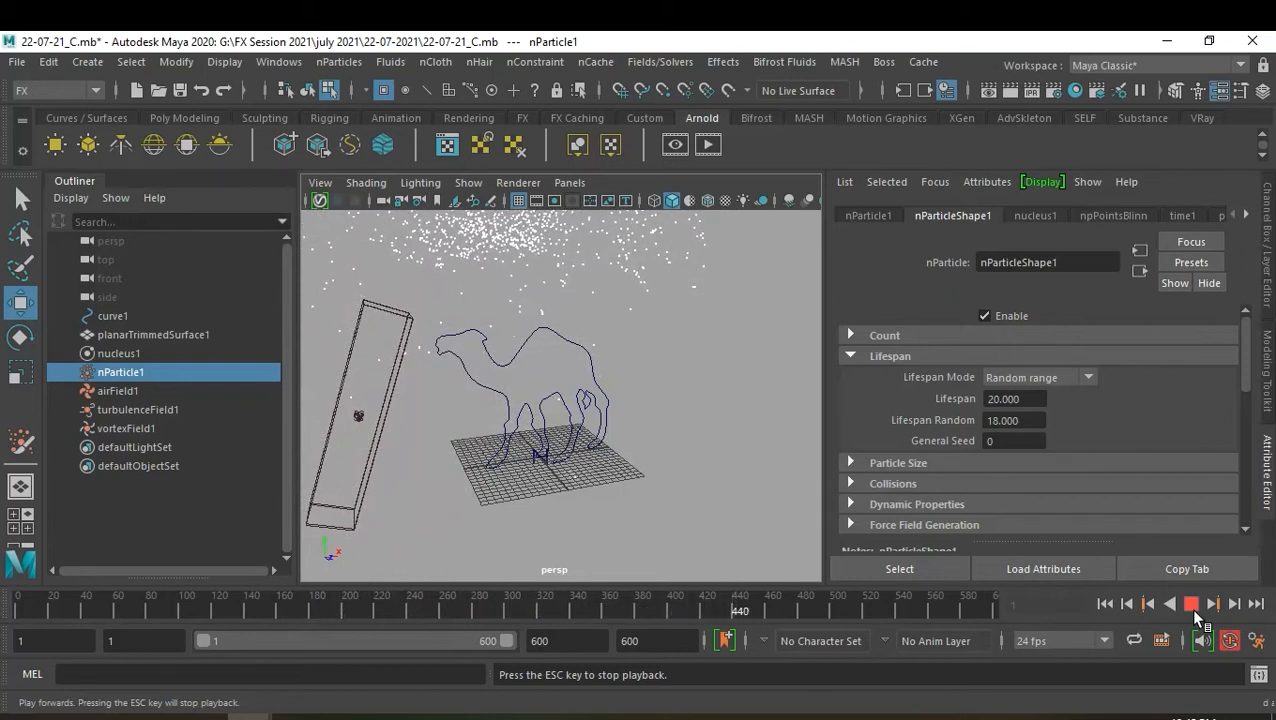
pyautogui.click(1191, 604)
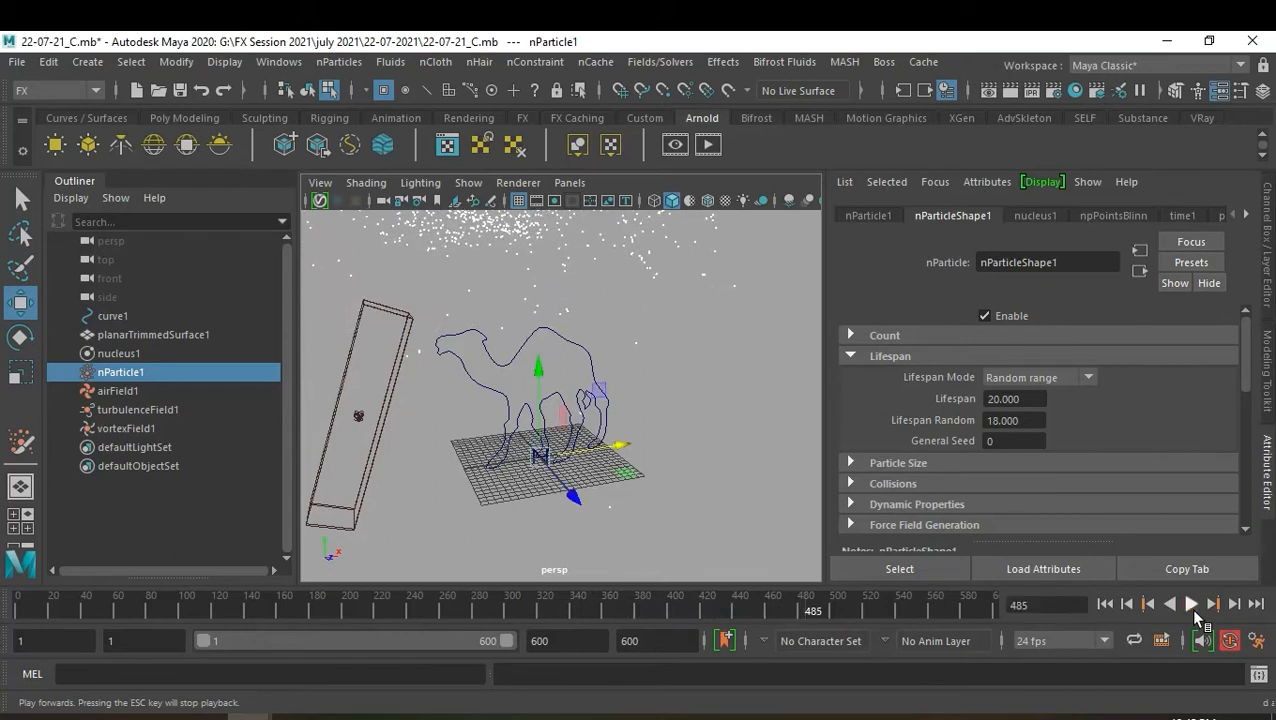
# Set the particle Lifespan to 15 and Lifespan Random to 13, and replay the simulation from the first frame
pyautogui.click(1042, 404)
pyautogui.write('15')
pyautogui.press('Tab')
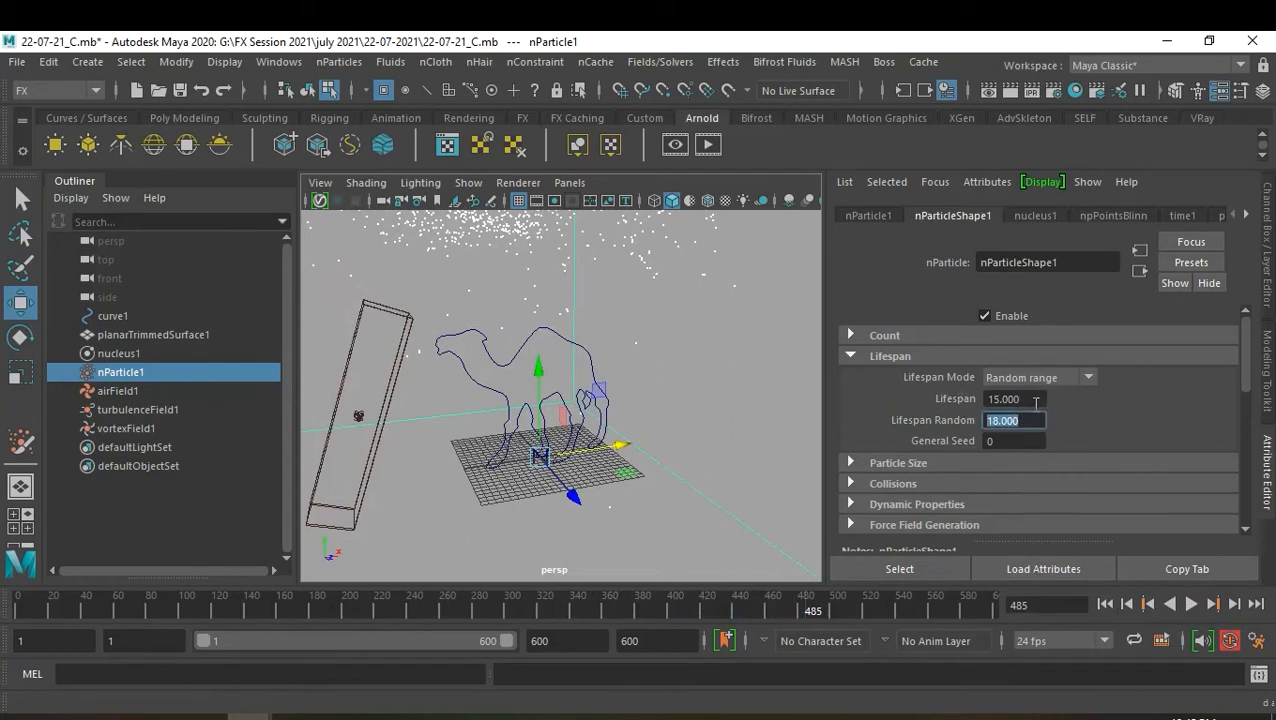
pyautogui.write('13')
pyautogui.press('Return')
pyautogui.click(1106, 604)
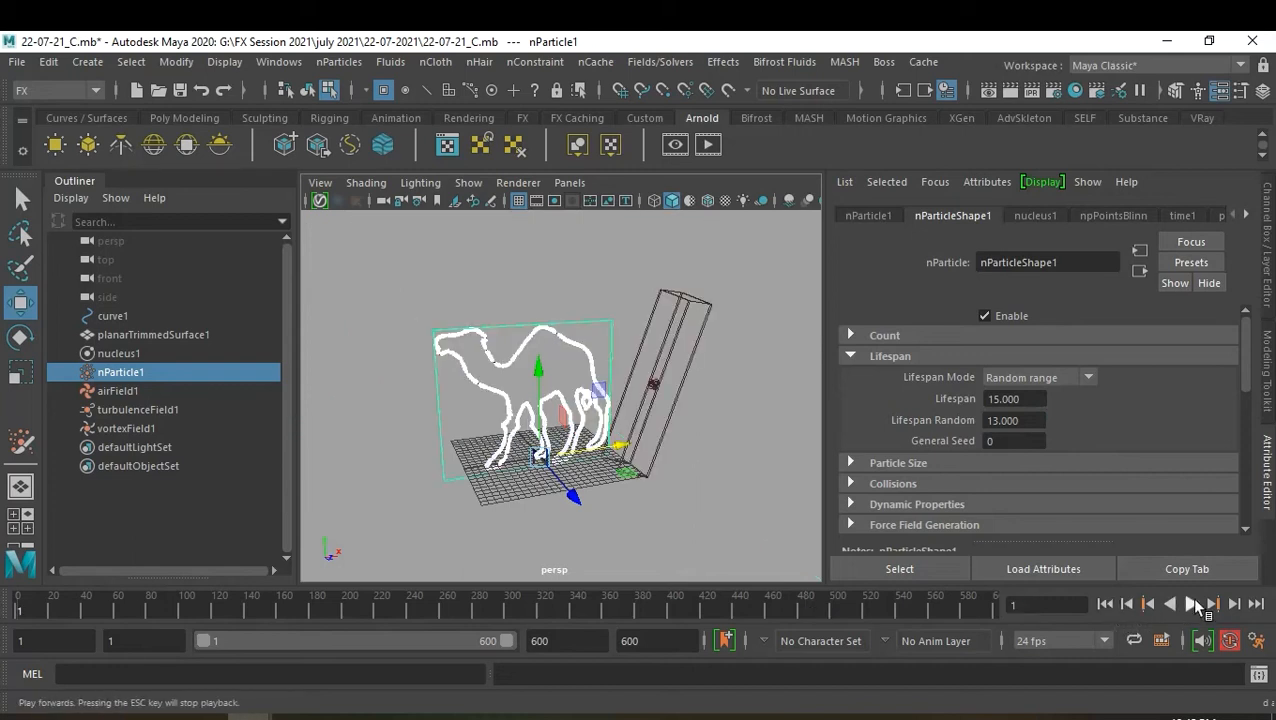
pyautogui.click(1196, 605)
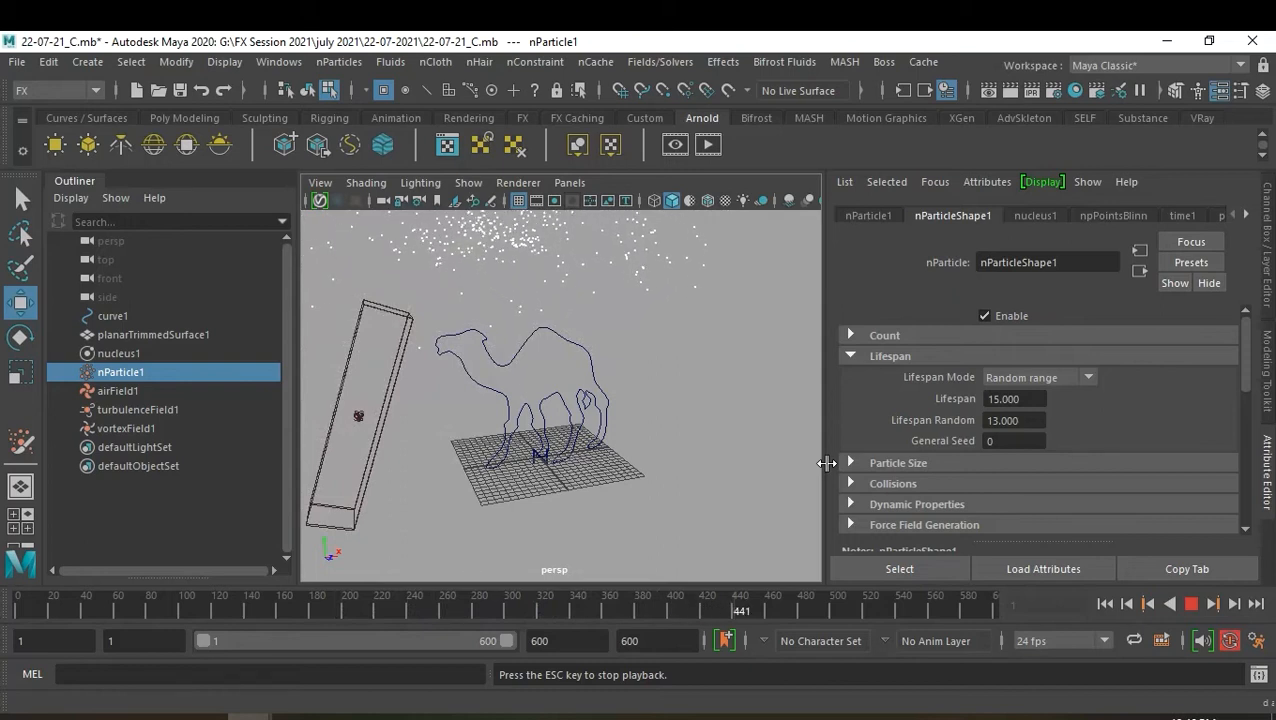
pyautogui.click(1207, 606)
# Set the particle Lifespan to 13 and Lifespan Random to 12
pyautogui.moveTo(1035, 398); pyautogui.dragTo(938, 397)
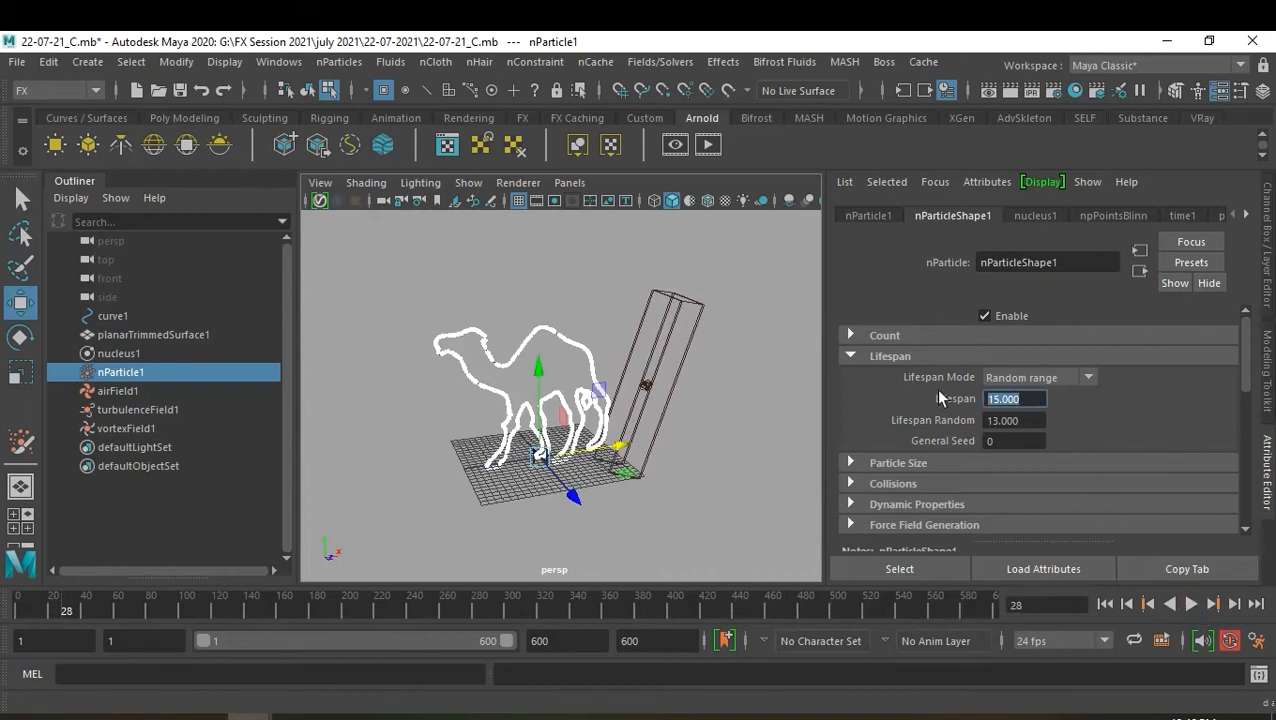
pyautogui.write('13')
pyautogui.press('Tab')
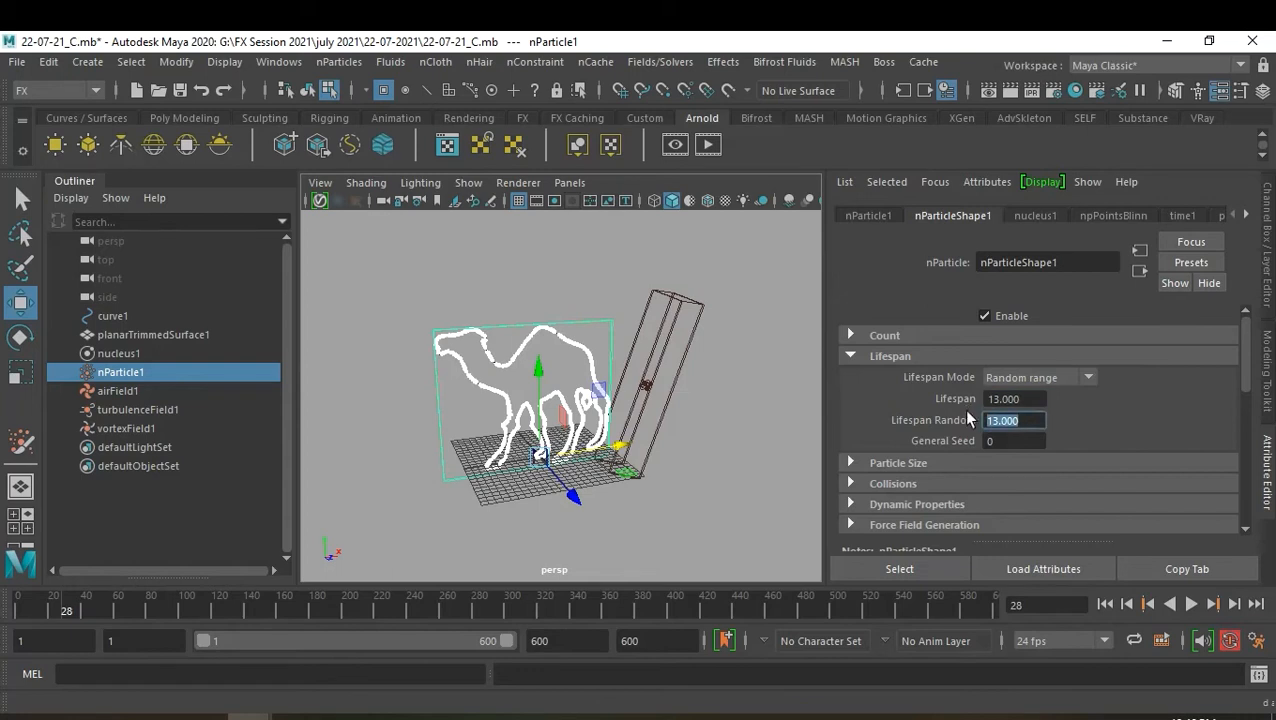
pyautogui.write('12')
pyautogui.press('Return')
# Play the simulation from the first frame to check how the particles die out, and return to the start
pyautogui.click(1103, 605)
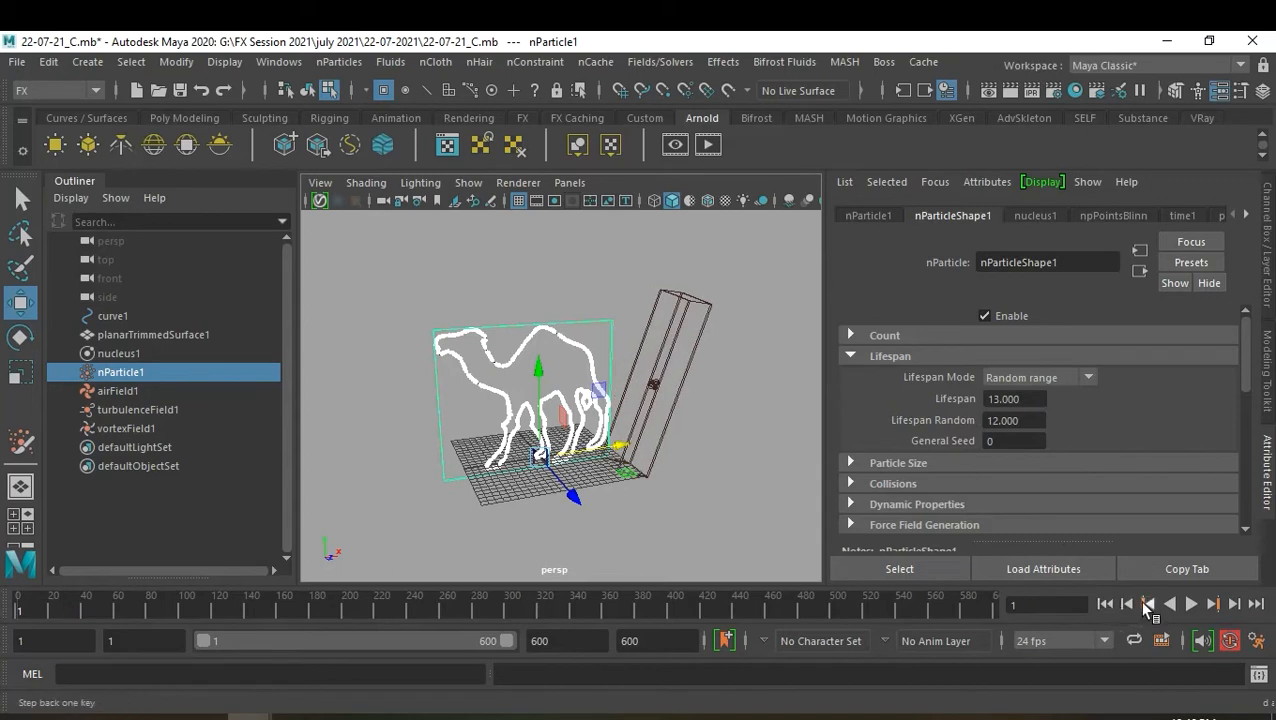
pyautogui.click(1191, 604)
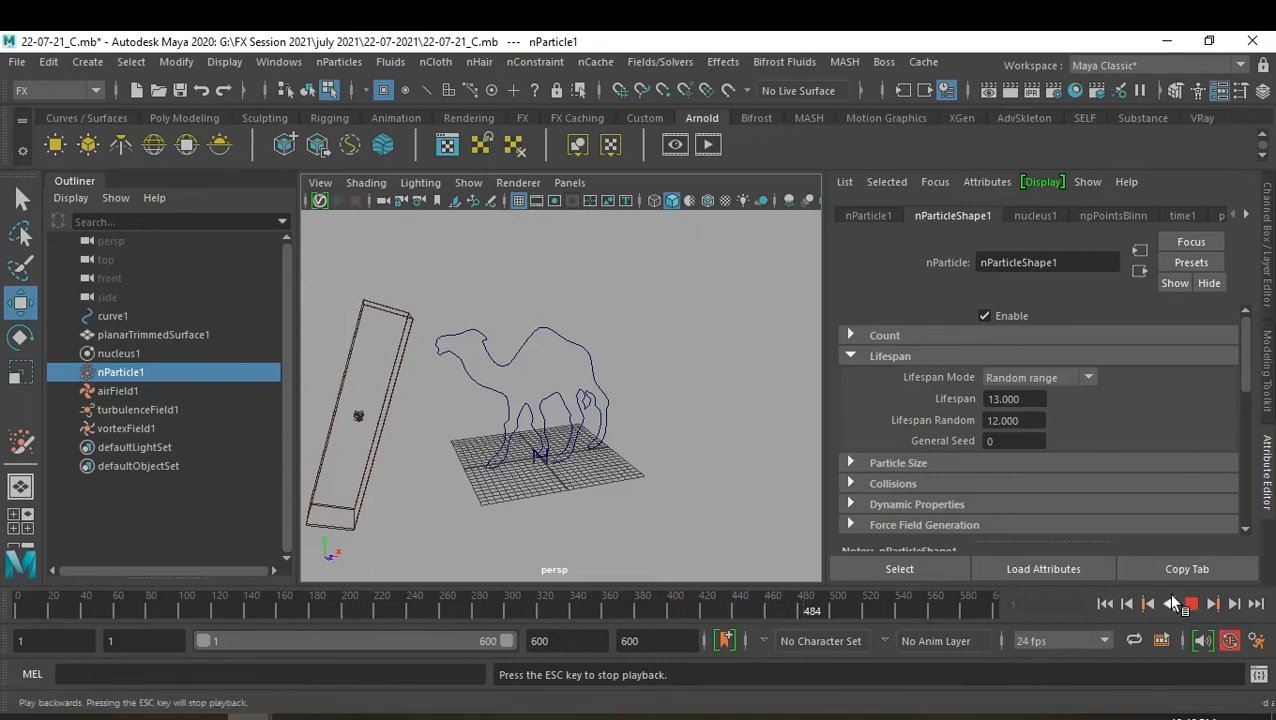
pyautogui.click(1104, 604)
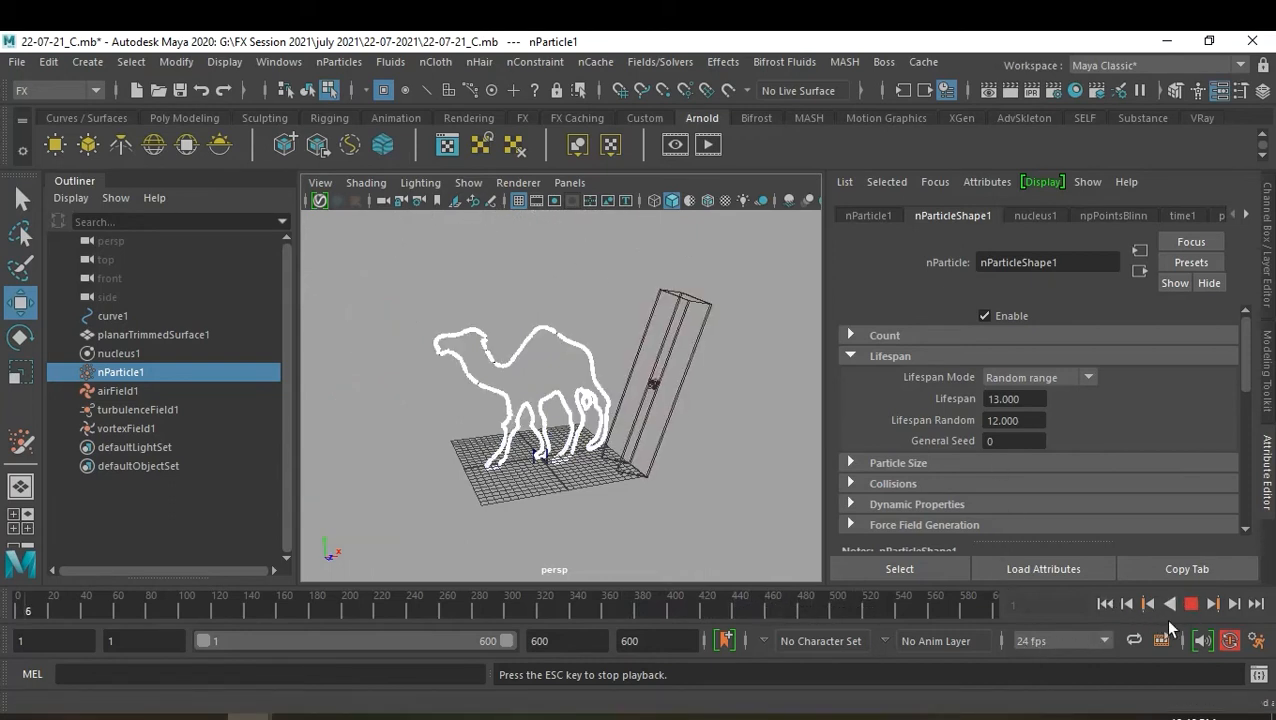
pyautogui.click(1191, 603)
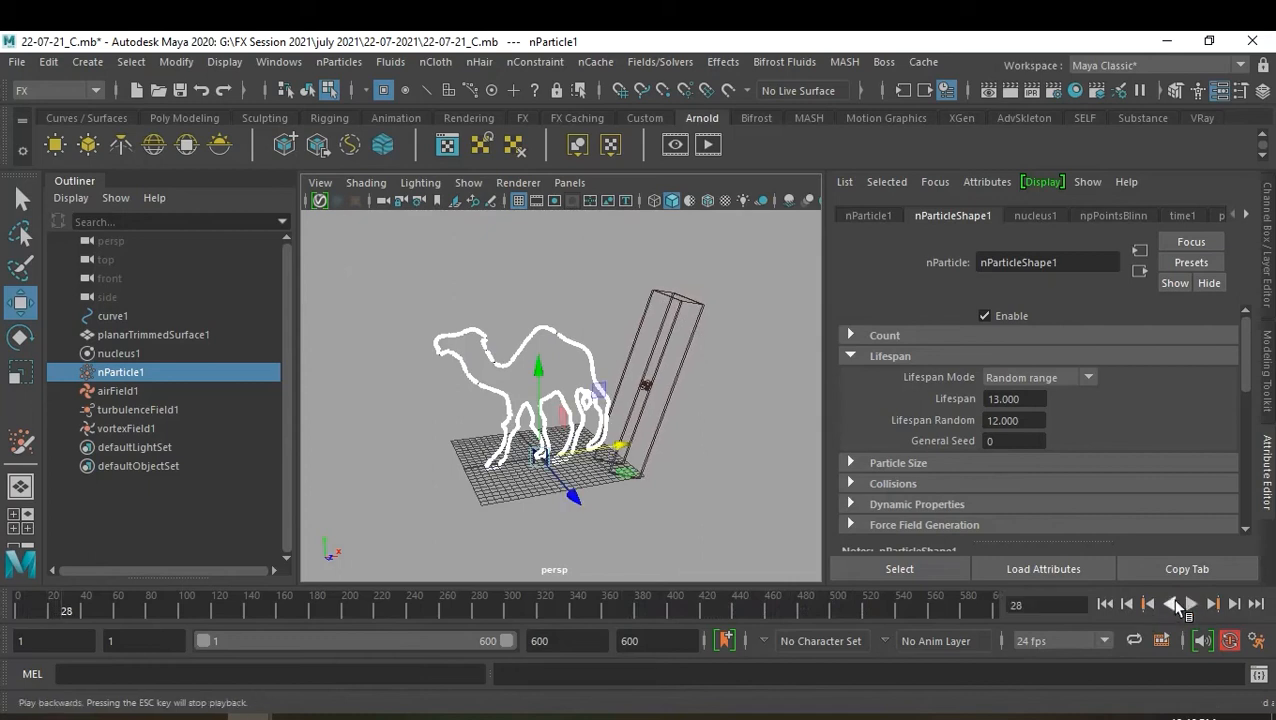
pyautogui.click(1105, 604)
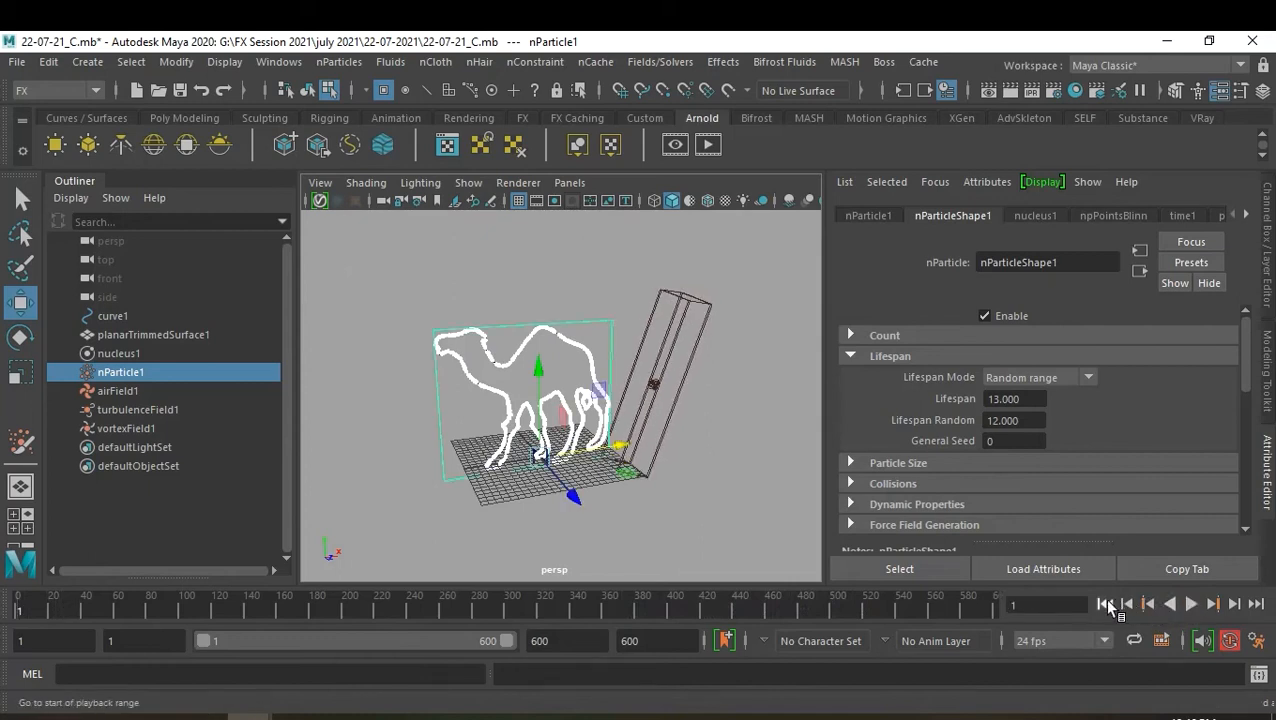
# Set the particle Lifespan to 12 and Lifespan Random to 10, play the simulation, and return to the first frame
pyautogui.doubleClick(1024, 398)
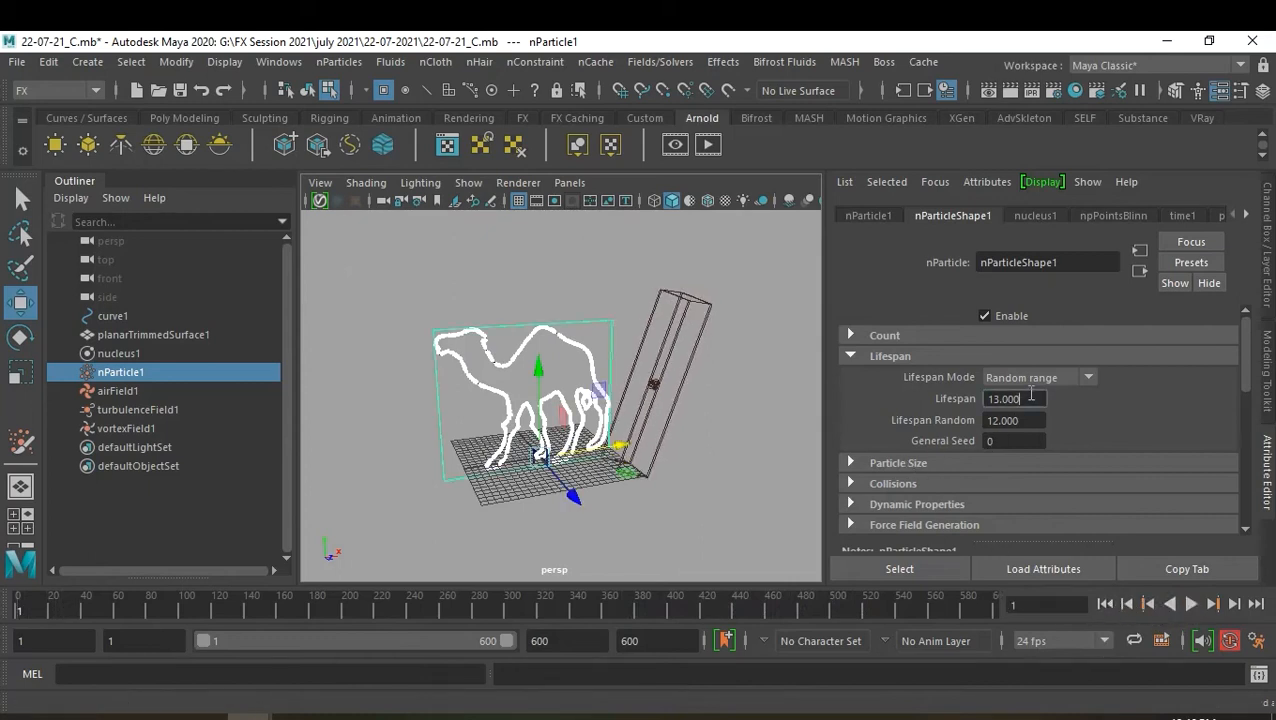
pyautogui.write('12')
pyautogui.press('Tab')
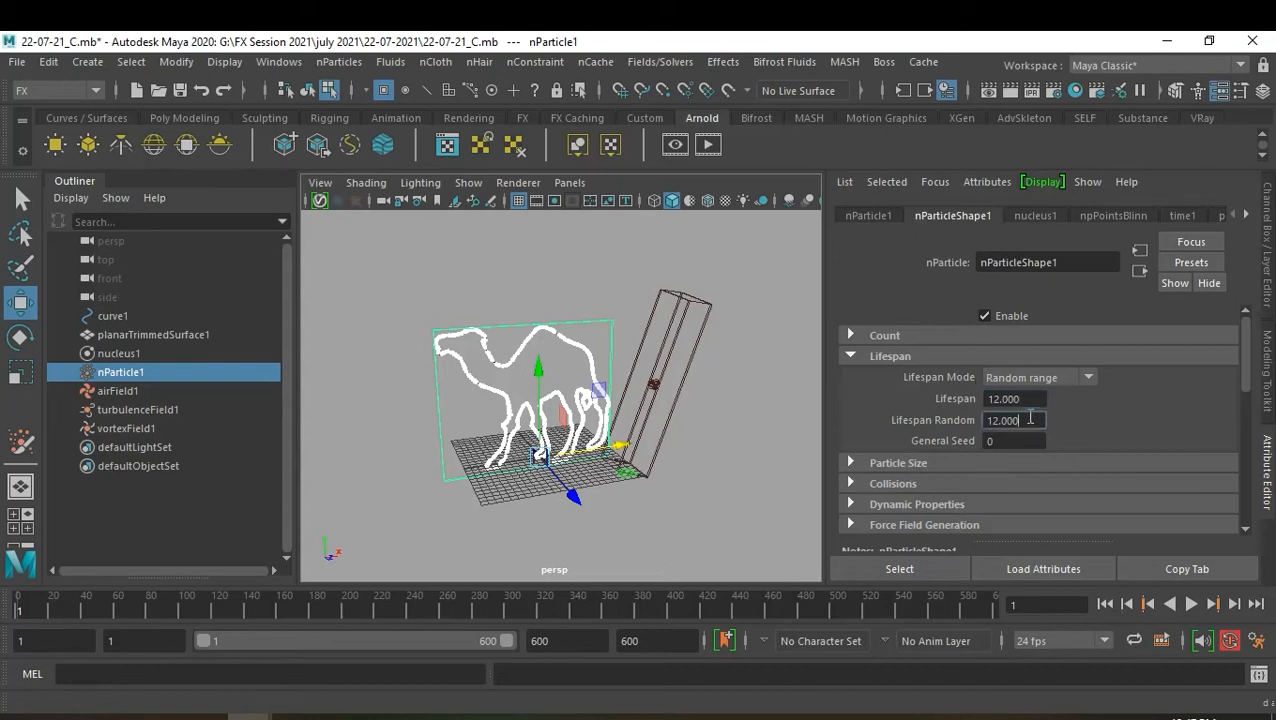
pyautogui.write('10')
pyautogui.press('Return')
pyautogui.click(1191, 604)
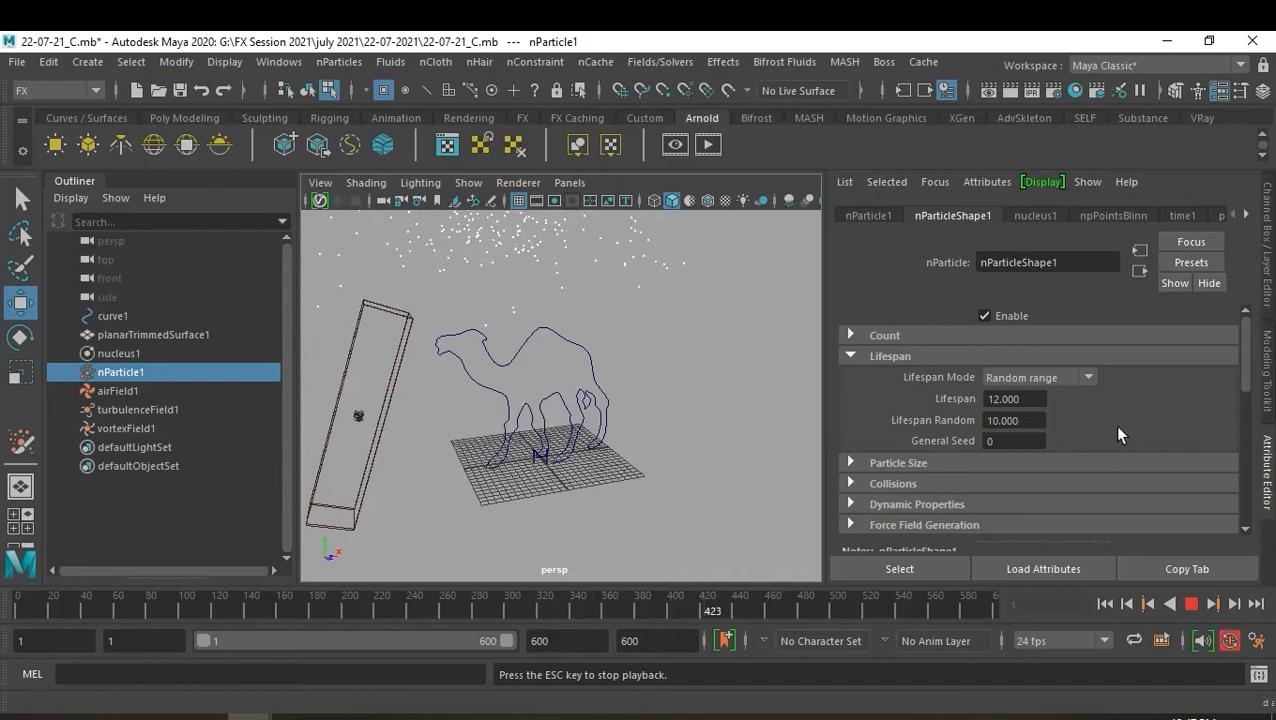
pyautogui.click(1191, 603)
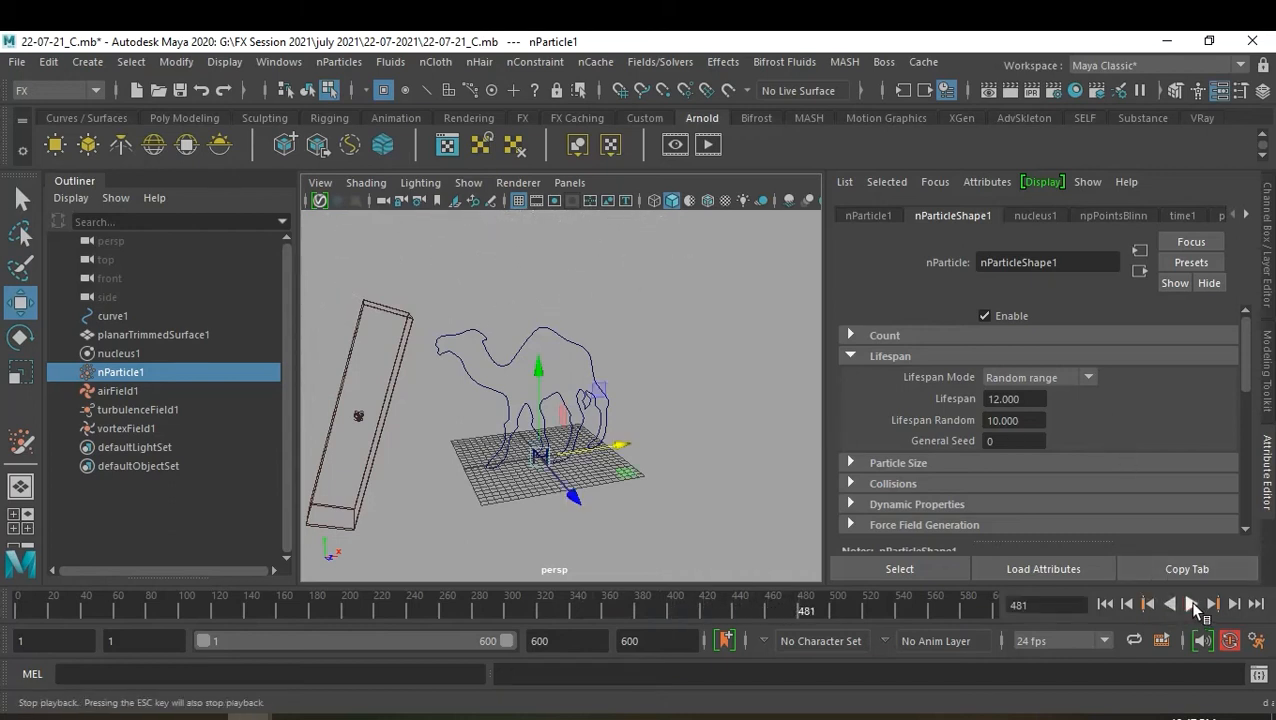
pyautogui.click(1106, 604)
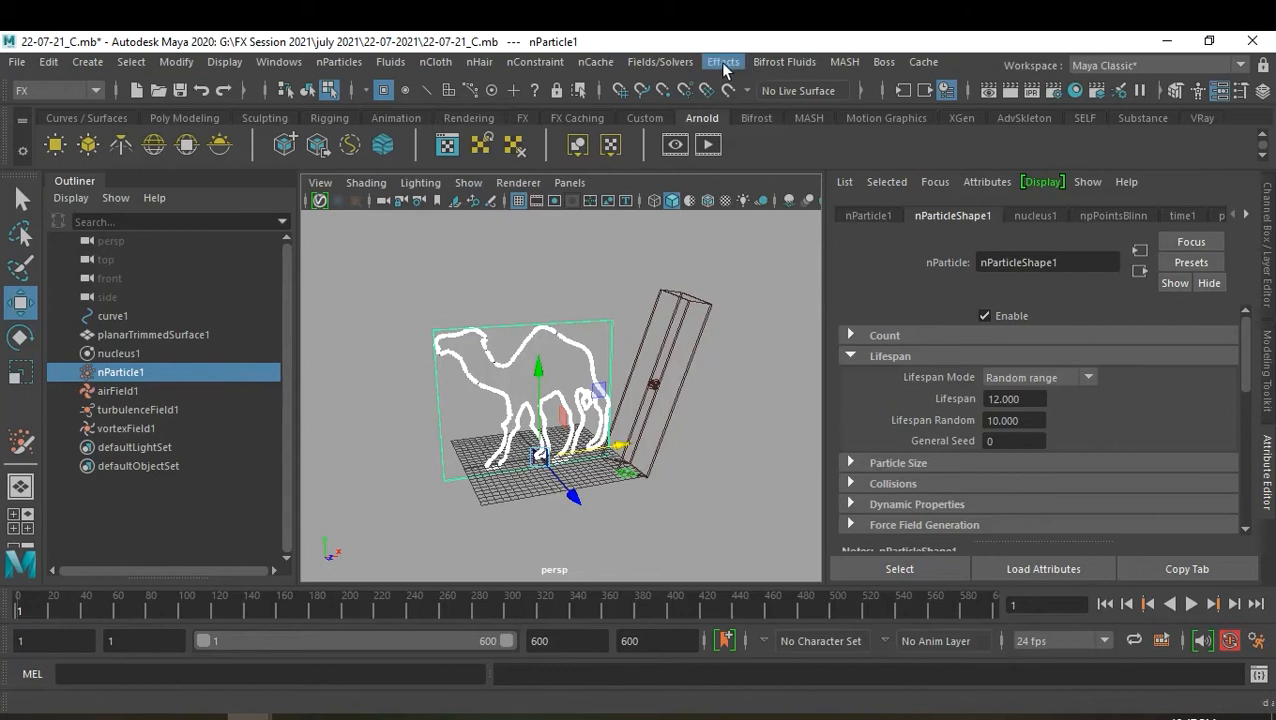
# Add a second vortex field to the selected nParticles and raise it above the camel
pyautogui.click(685, 66)
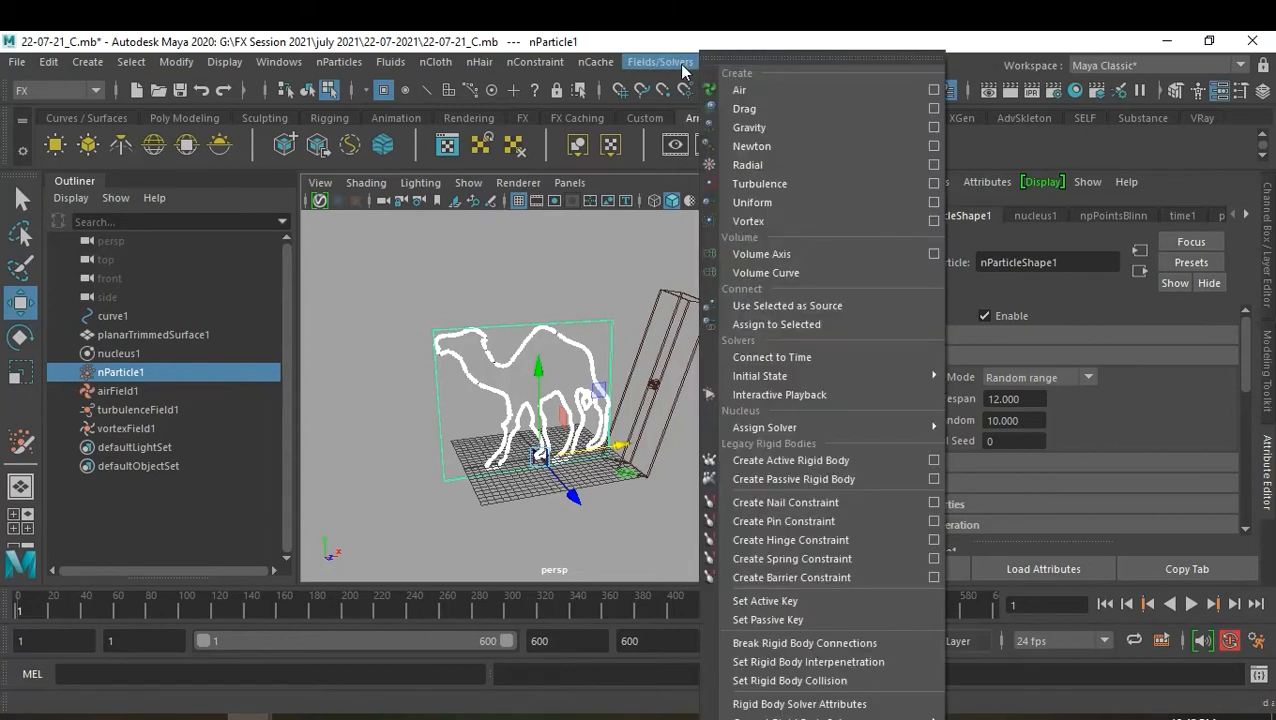
pyautogui.click(805, 222)
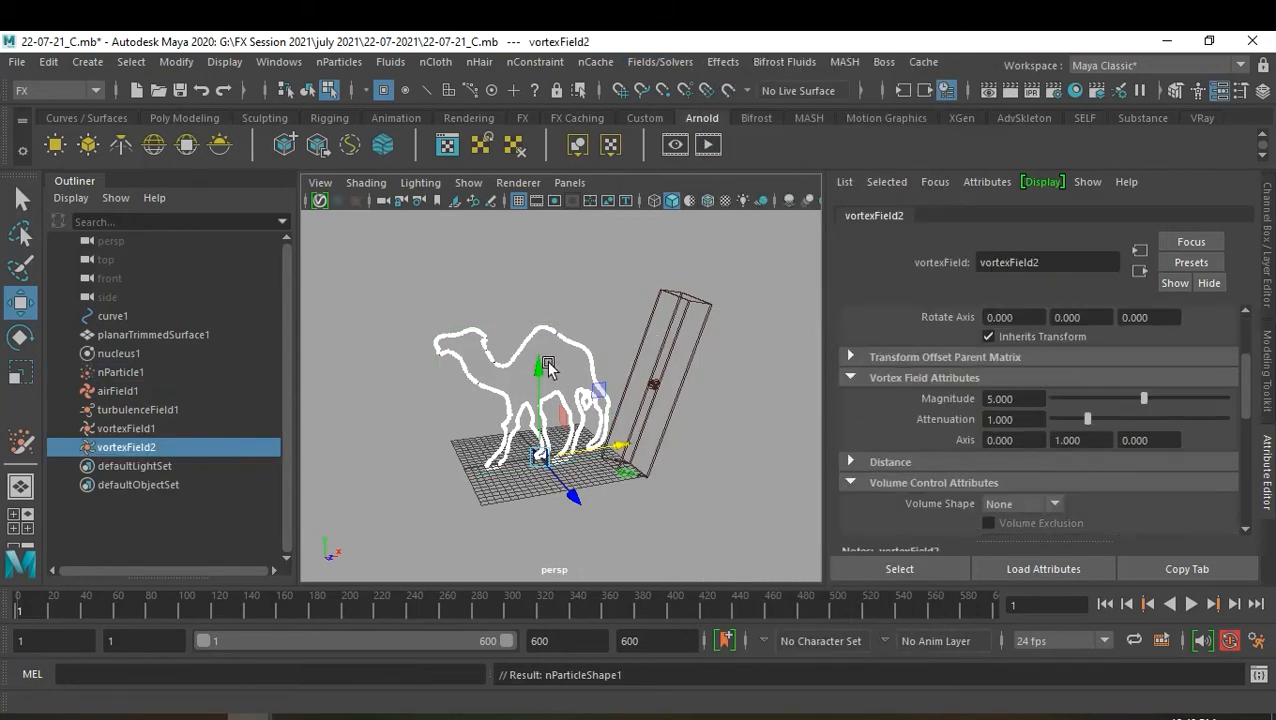
pyautogui.moveTo(541, 366); pyautogui.dragTo(549, 137)
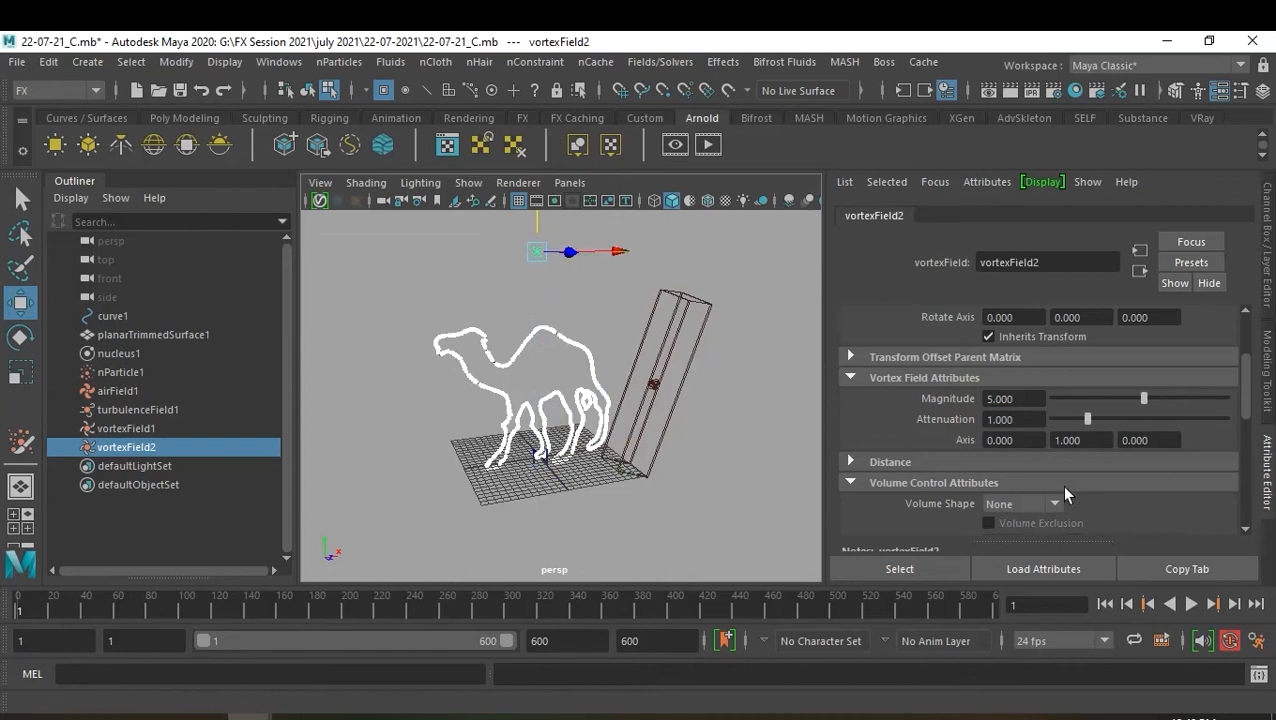
# Set the new vortex field's Volume Shape to Sphere after trying Cylinder
pyautogui.click(1045, 504)
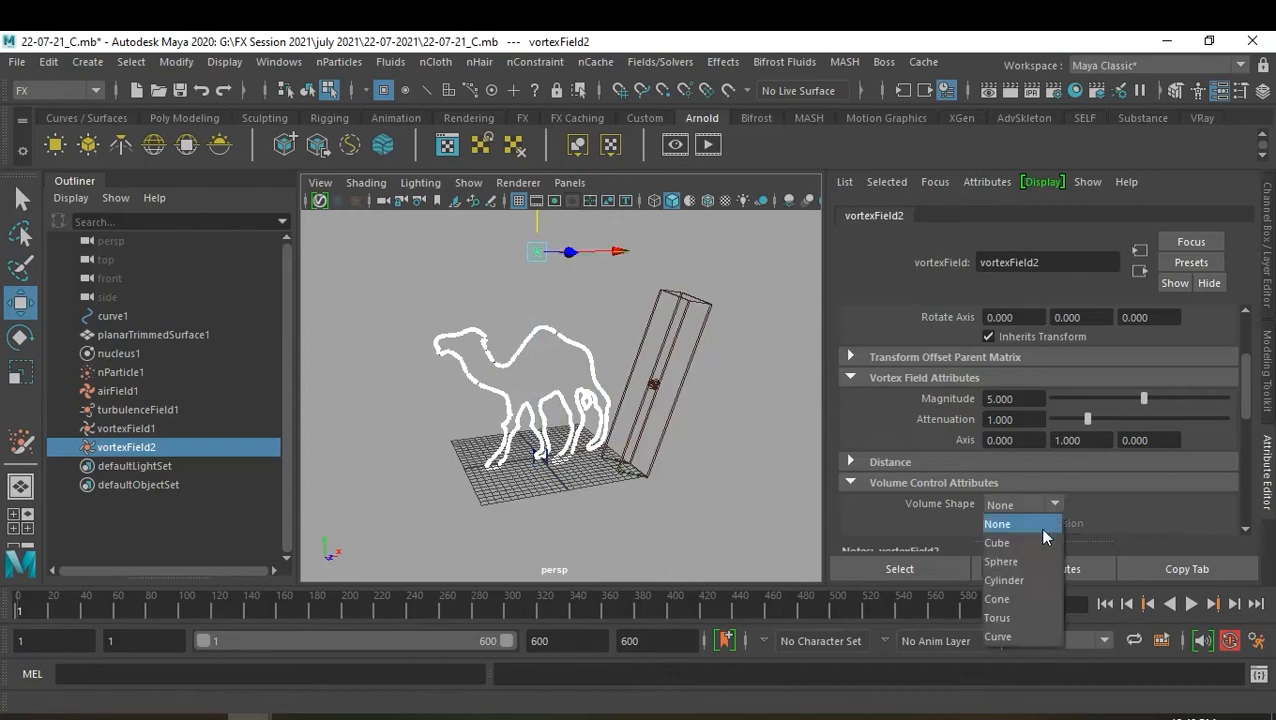
pyautogui.click(1033, 579)
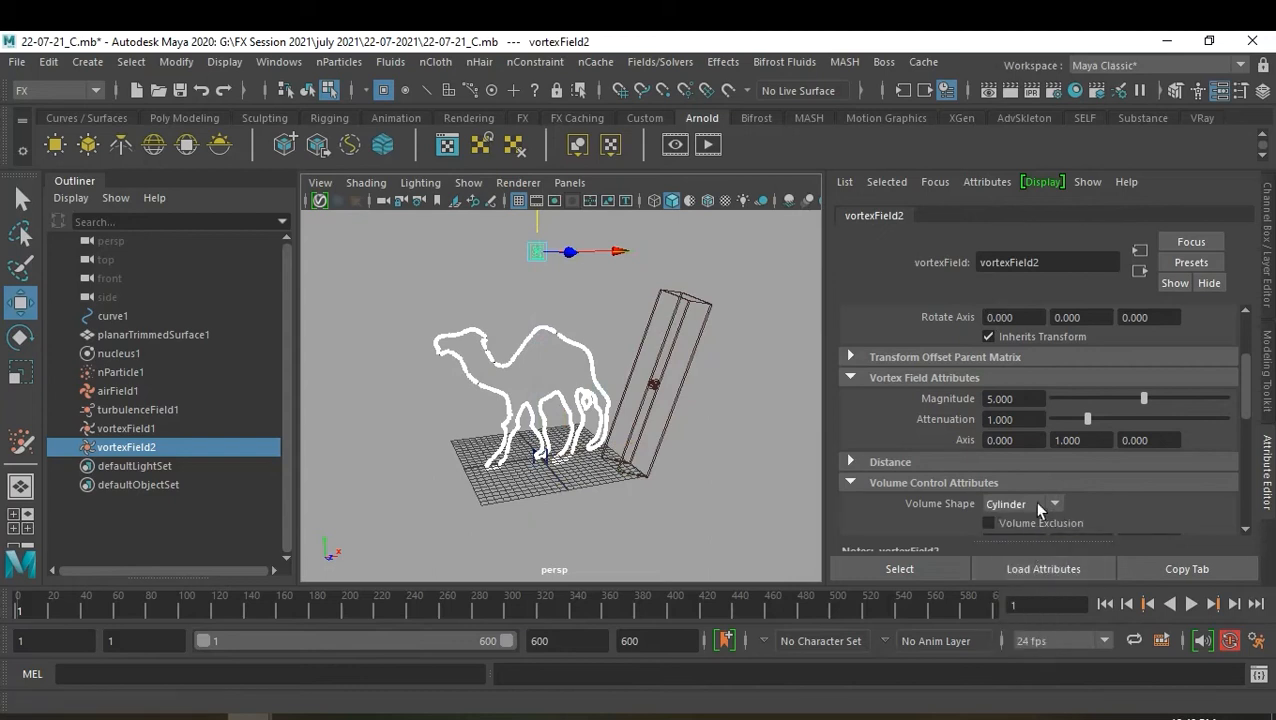
pyautogui.click(1033, 502)
pyautogui.click(1031, 561)
# Scale the spherical vortex volume into a wide, flat disc and raise it to a height of about 34 cm
pyautogui.scroll(-1, 547, 362)
pyautogui.keyDown('alt'); pyautogui.moveTo(548, 362); pyautogui.dragTo(555, 374); pyautogui.keyUp('alt')
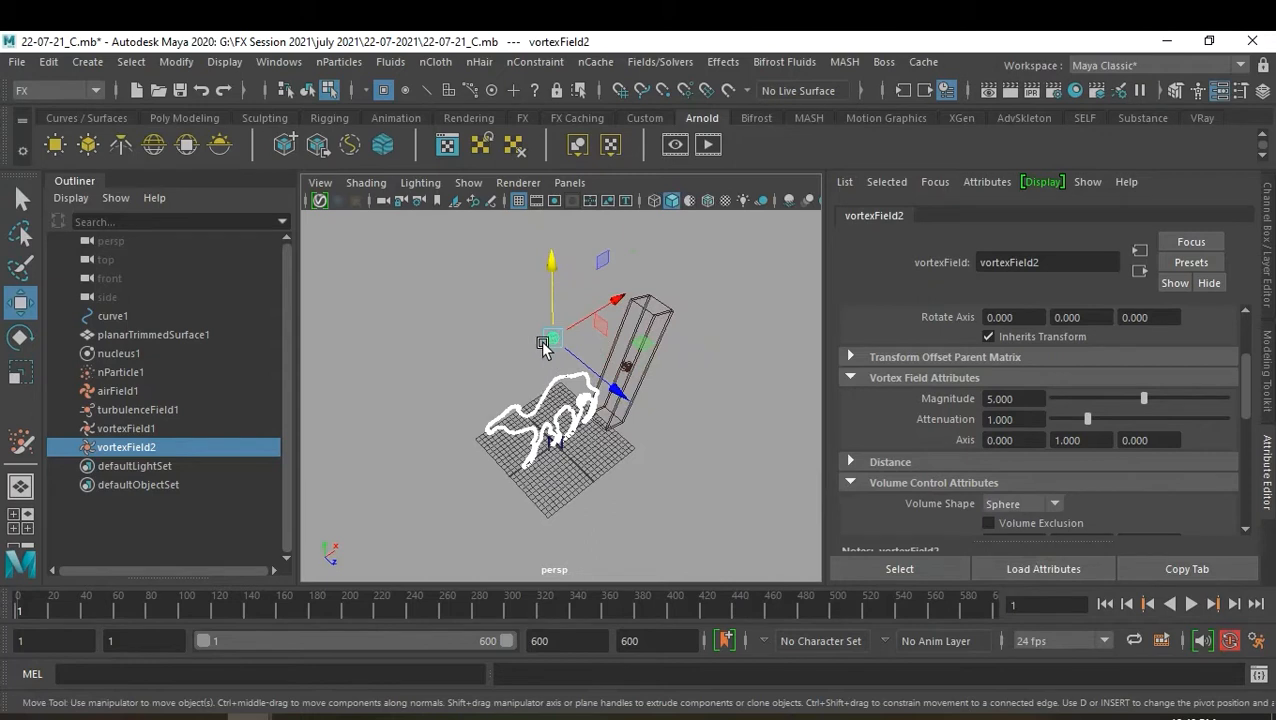
pyautogui.press('r')
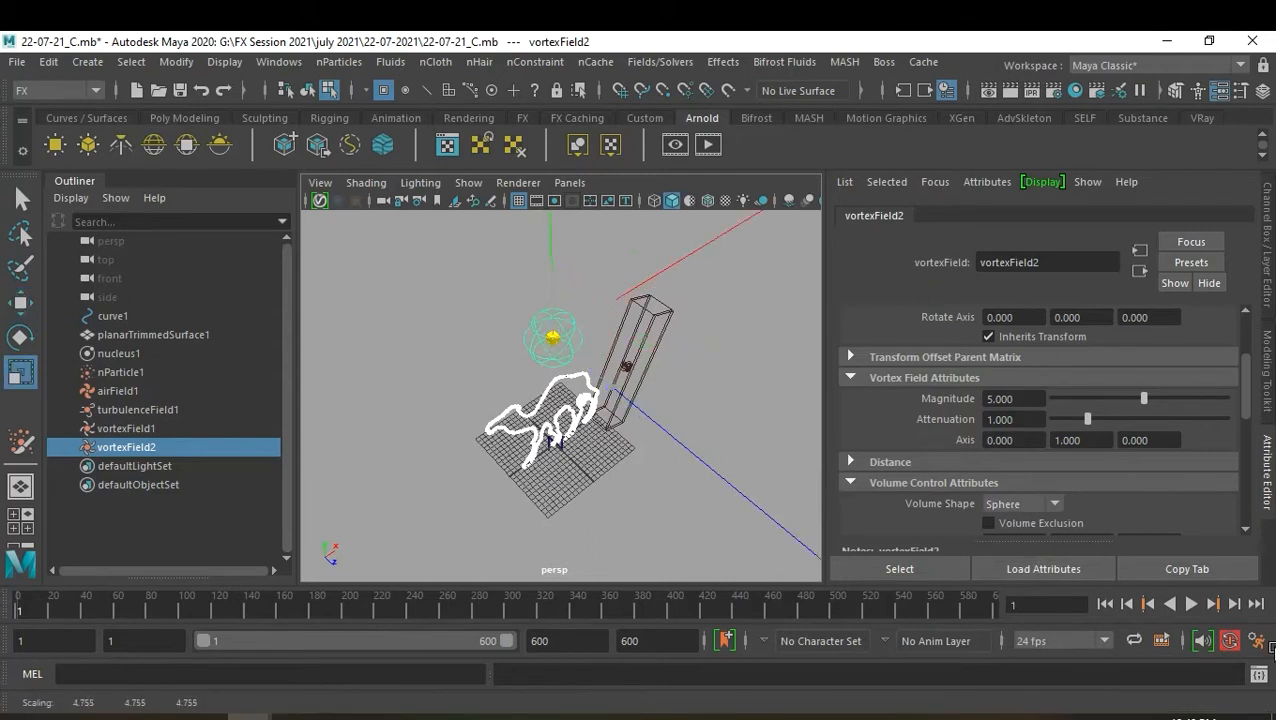
pyautogui.moveTo(542, 341); pyautogui.dragTo(780, 519)
pyautogui.keyDown('alt'); pyautogui.moveTo(595, 426); pyautogui.dragTo(531, 378); pyautogui.keyUp('alt')
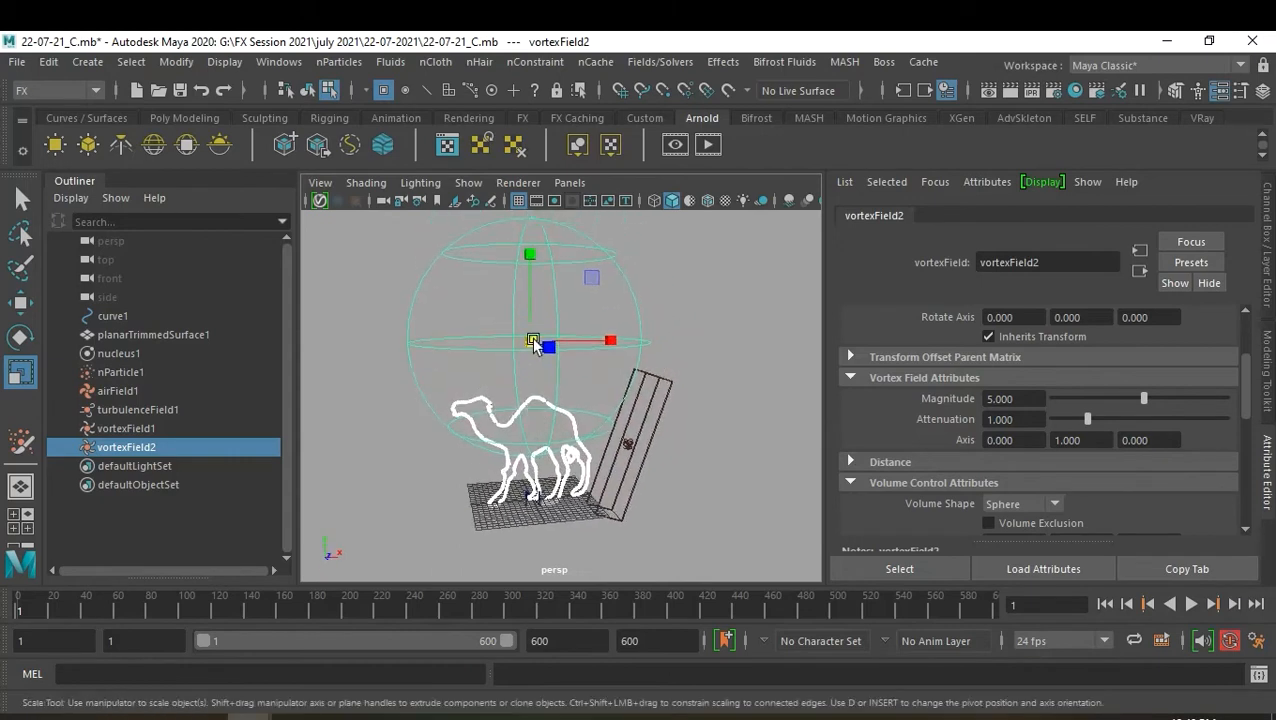
pyautogui.moveTo(530, 257); pyautogui.dragTo(533, 331)
pyautogui.press('w')
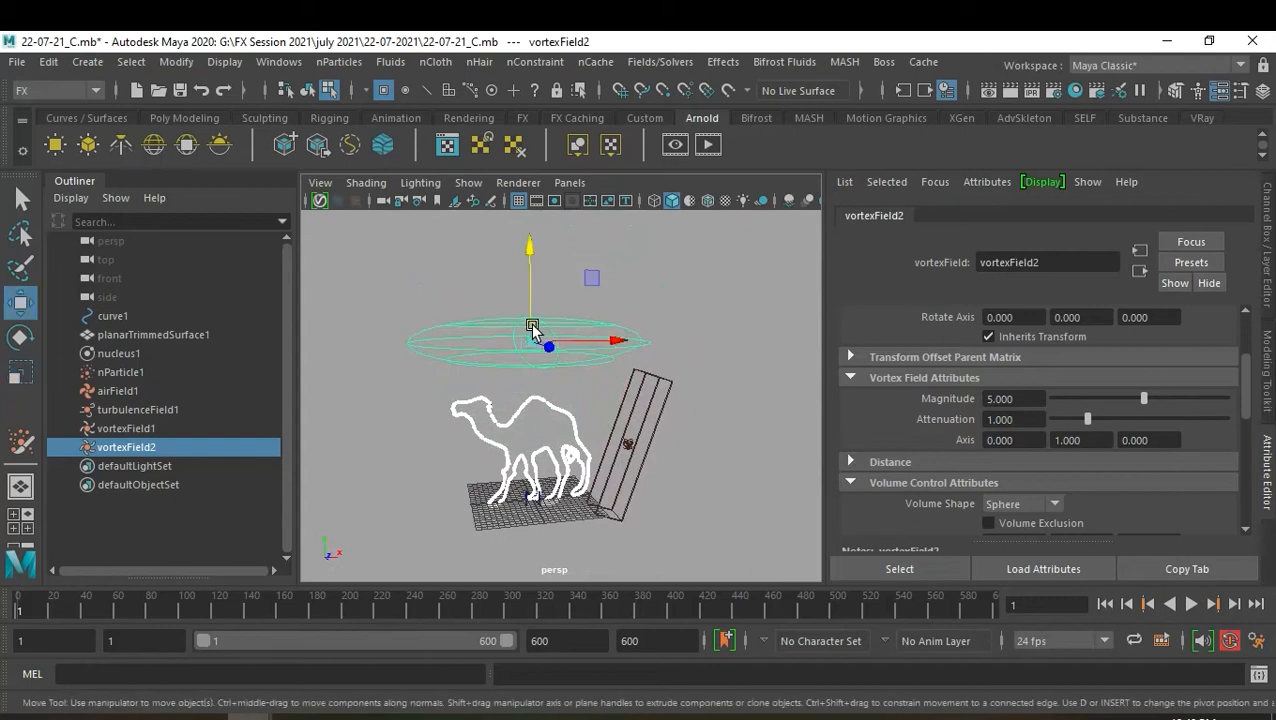
pyautogui.moveTo(530, 256); pyautogui.dragTo(532, 236)
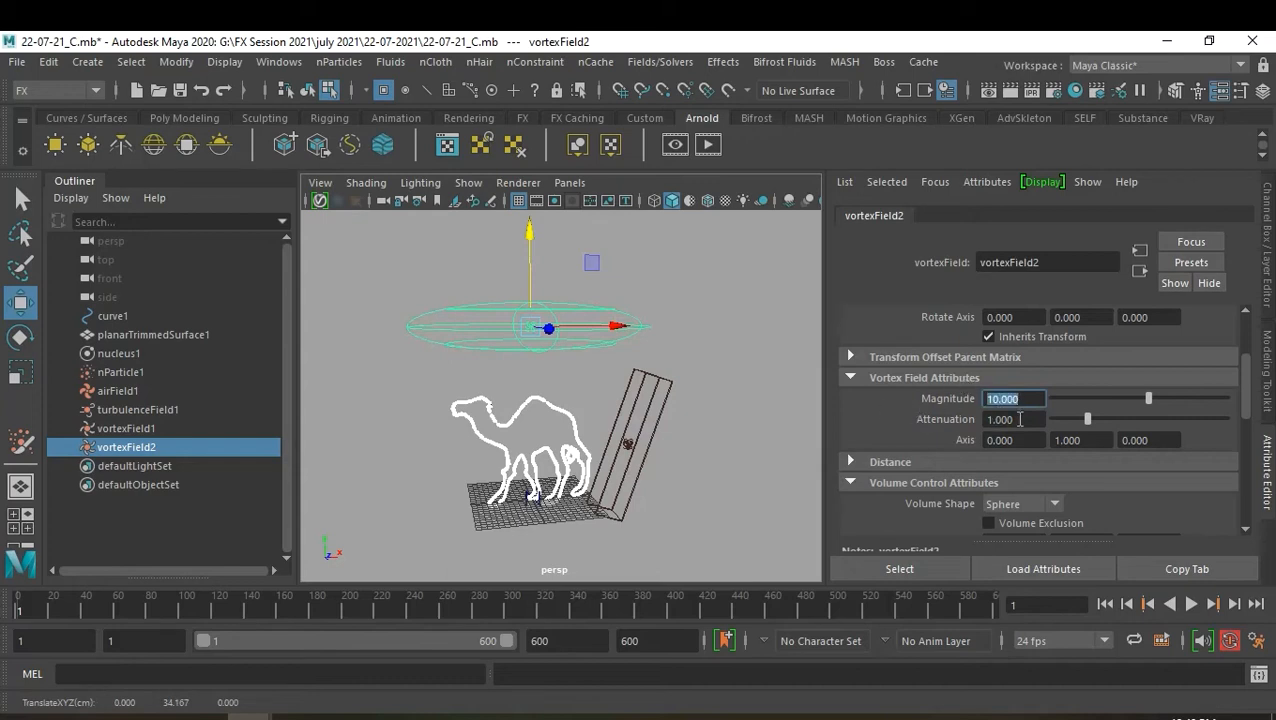
# Set the new vortex field's Magnitude to 10 and Attenuation to 0
pyautogui.moveTo(1020, 419); pyautogui.dragTo(970, 396)
pyautogui.write('0')
pyautogui.press('Return')
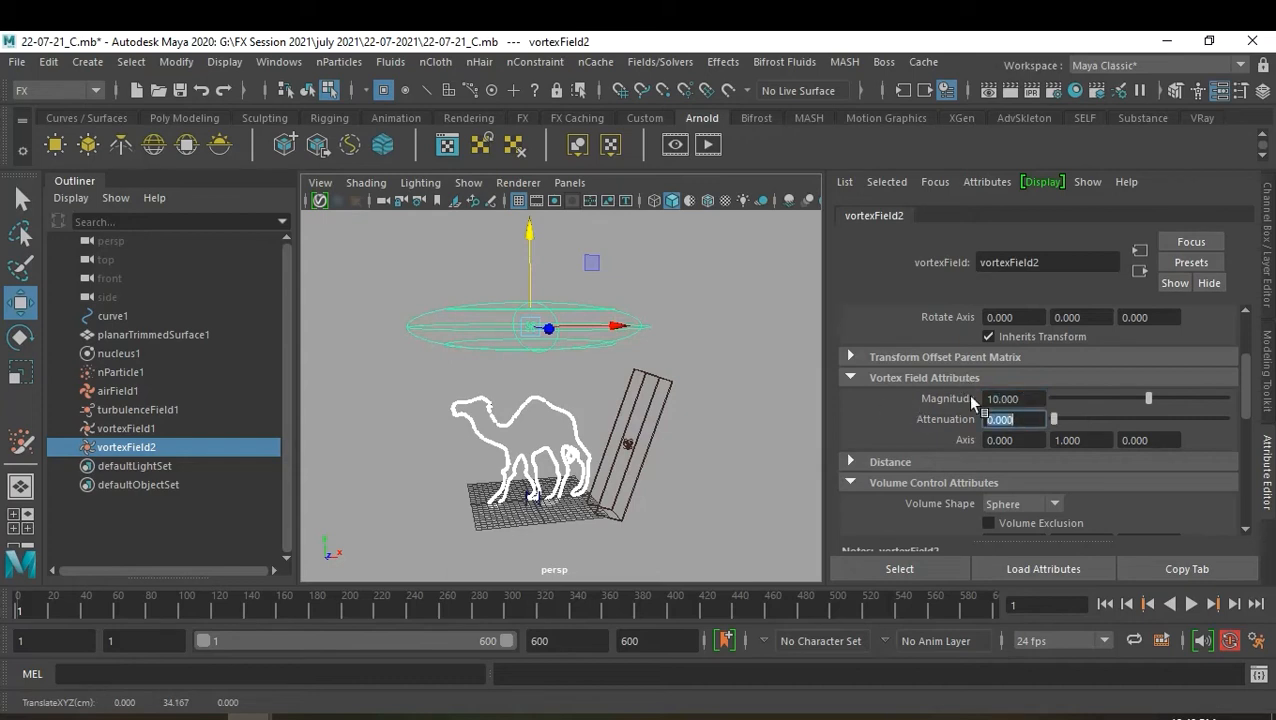
# Tilt the vortex disc above the camel by about 4 degrees in X and -11 degrees in Z
pyautogui.keyDown('alt'); pyautogui.moveTo(768, 383); pyautogui.dragTo(657, 378); pyautogui.keyUp('alt')
pyautogui.scroll(4, 661, 478)
pyautogui.keyDown('alt'); pyautogui.moveTo(661, 478); pyautogui.dragTo(560, 468); pyautogui.keyUp('alt')
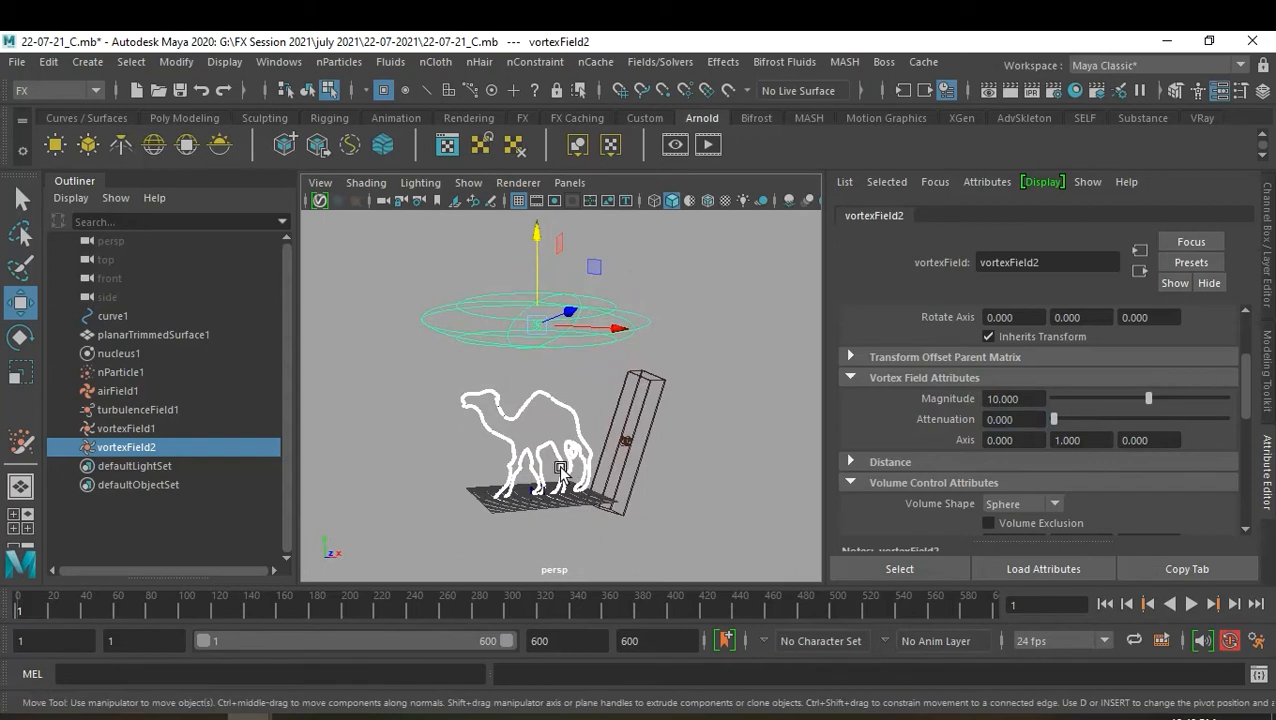
pyautogui.press('e')
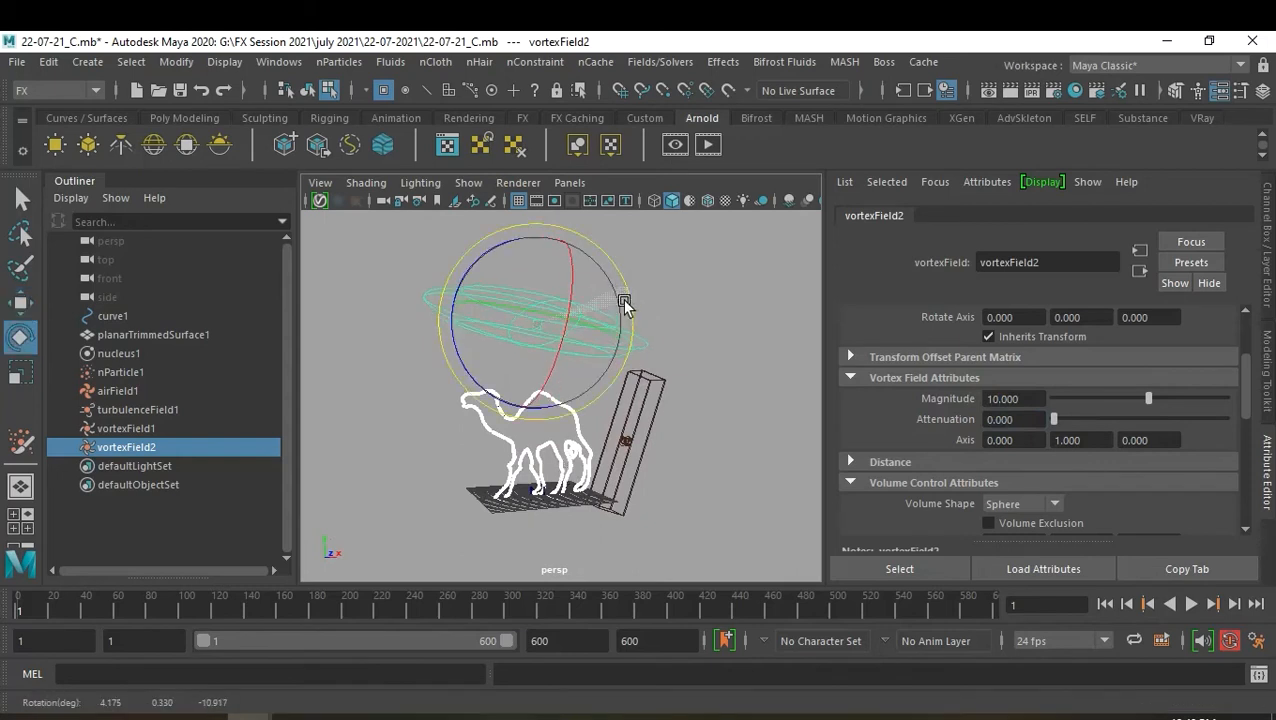
pyautogui.click(704, 362)
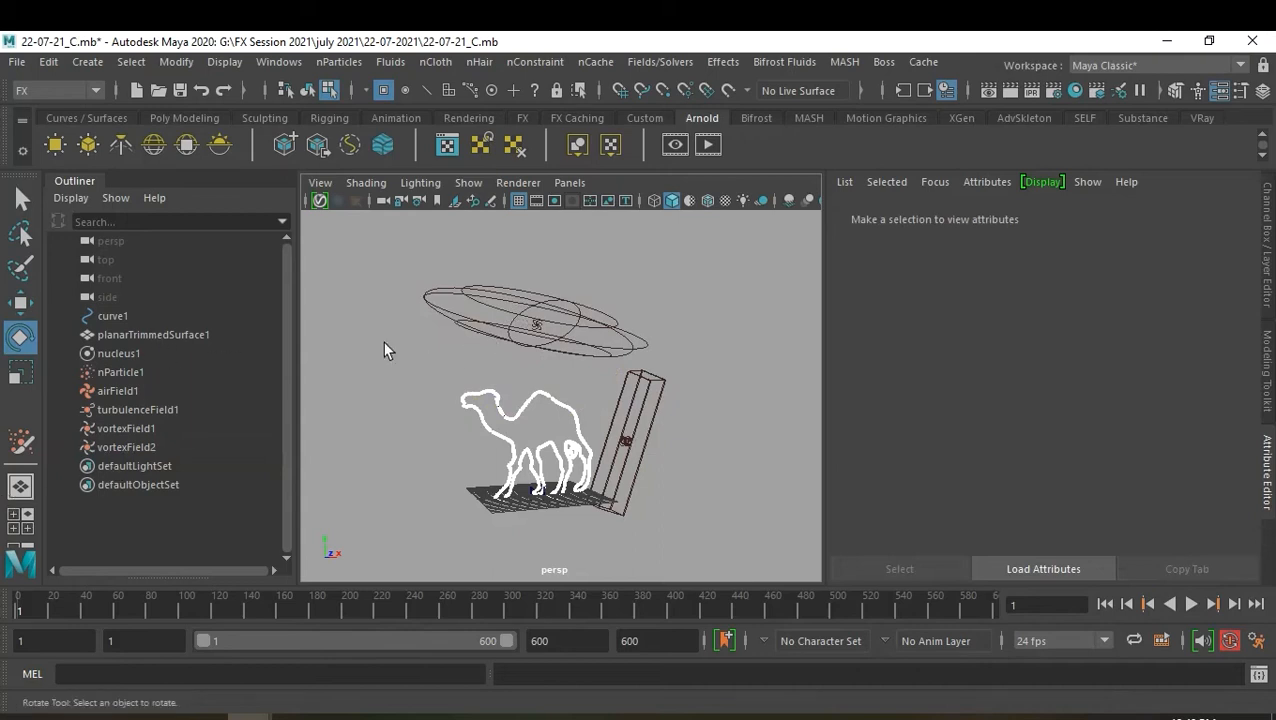
# Lower the tilted vortex disc slightly toward the camel and enlarge it uniformly to a scale of about 35.4 by 7.1 by 35.4
pyautogui.click(130, 447)
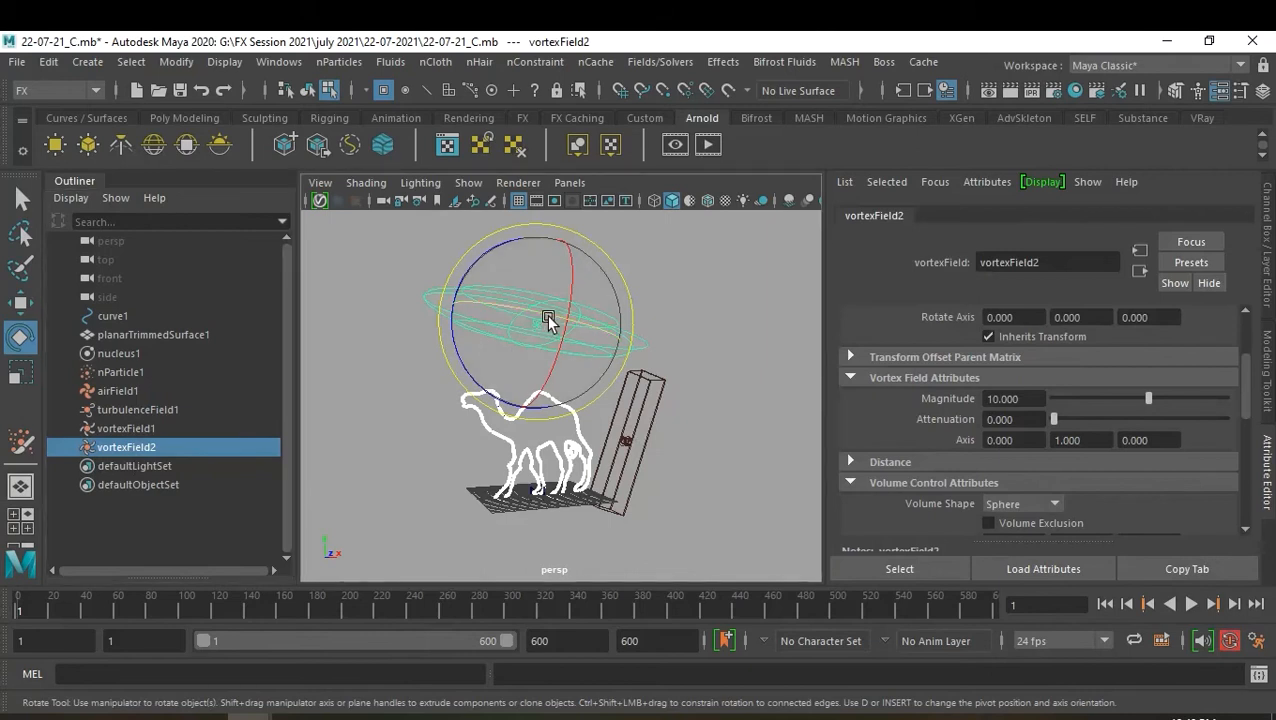
pyautogui.press('w')
pyautogui.moveTo(542, 231); pyautogui.dragTo(539, 252)
pyautogui.press('r')
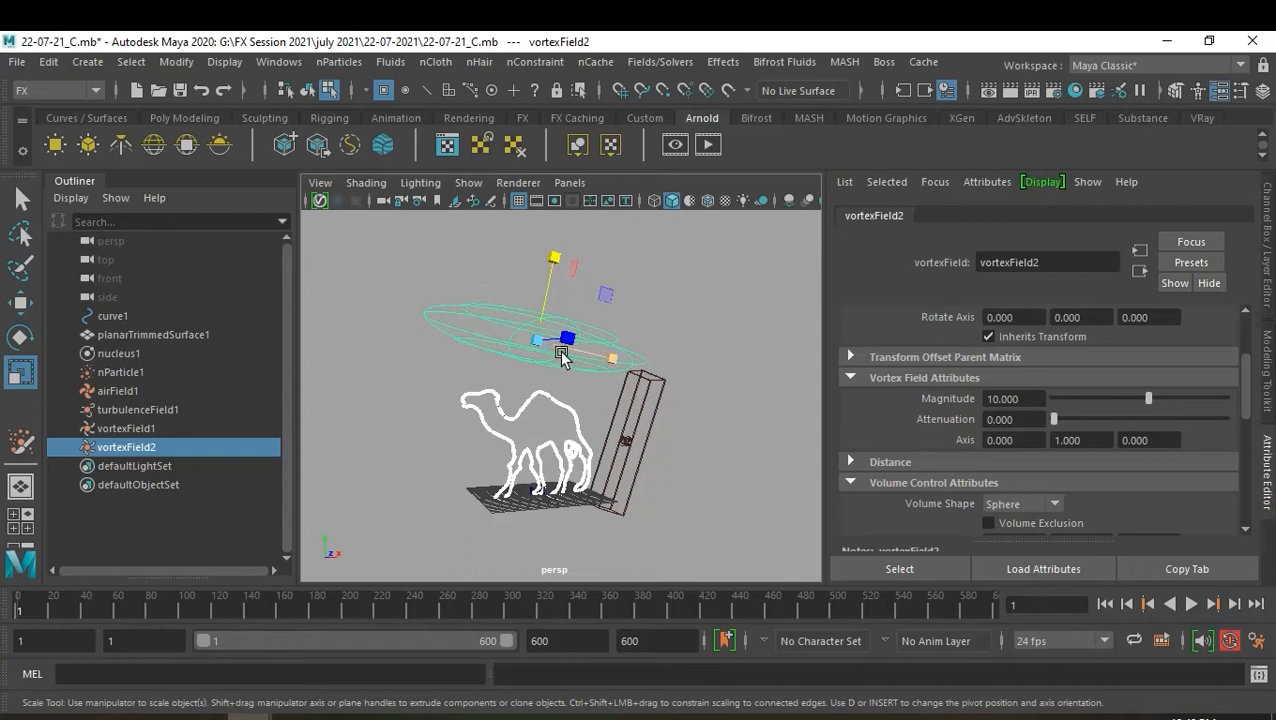
pyautogui.moveTo(539, 341); pyautogui.dragTo(630, 398)
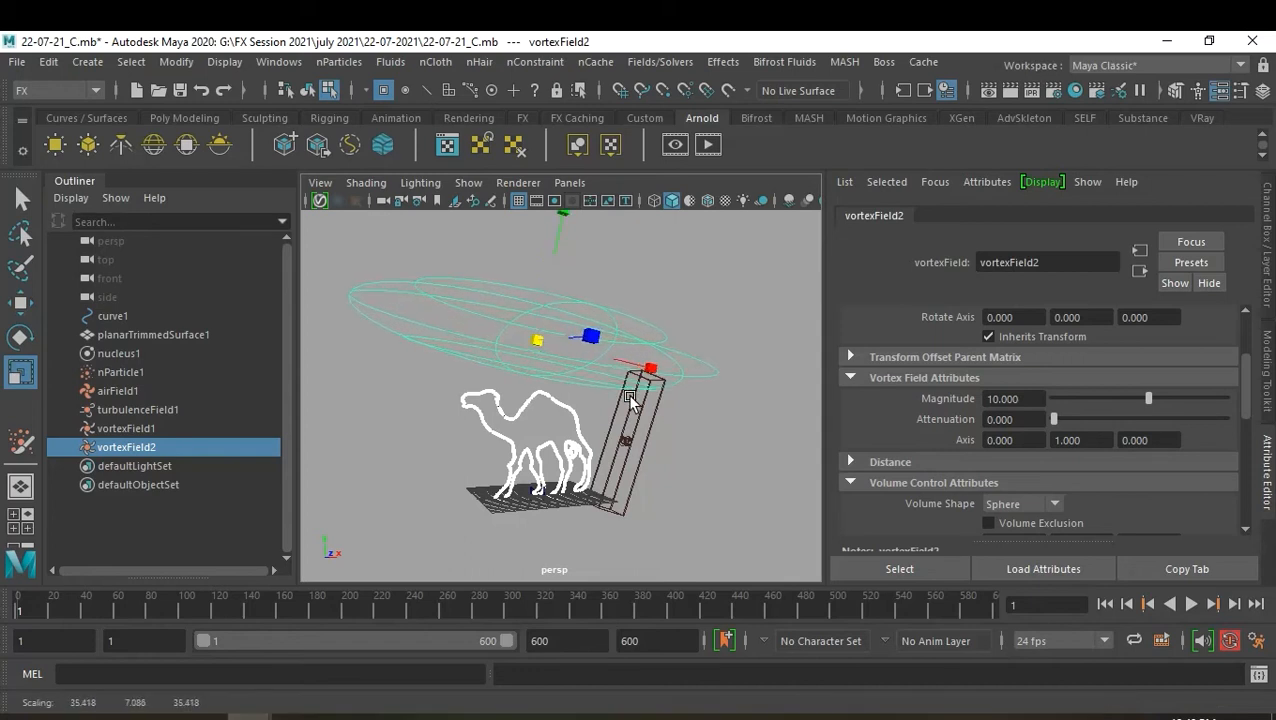
pyautogui.moveTo(630, 398); pyautogui.dragTo(632, 399)
# Deselect the vortex field and save the scene as a new version named 22-07-21_D
pyautogui.keyDown('alt'); pyautogui.moveTo(706, 441); pyautogui.dragTo(661, 427); pyautogui.keyUp('alt')
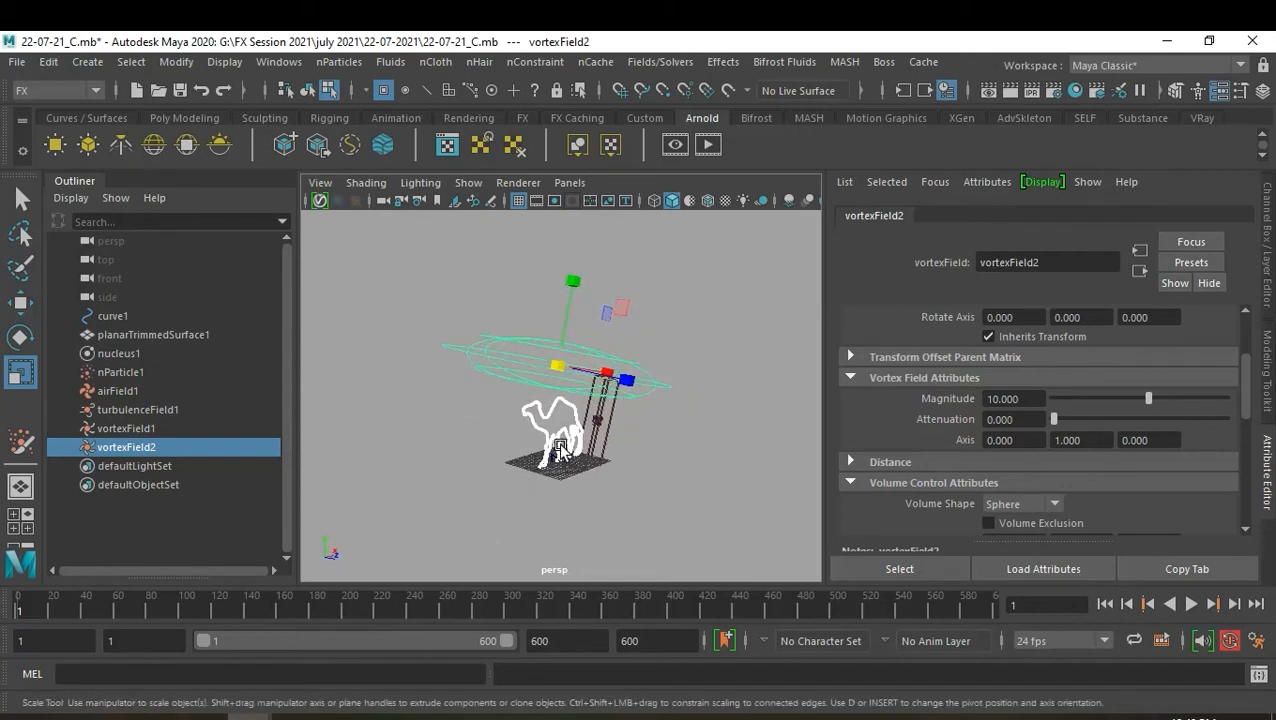
pyautogui.click(672, 458)
pyautogui.keyDown('alt'); pyautogui.moveTo(672, 458); pyautogui.dragTo(586, 442); pyautogui.keyUp('alt')
pyautogui.keyDown('alt'); pyautogui.moveTo(586, 442); pyautogui.dragTo(630, 493, button='right'); pyautogui.keyUp('alt')
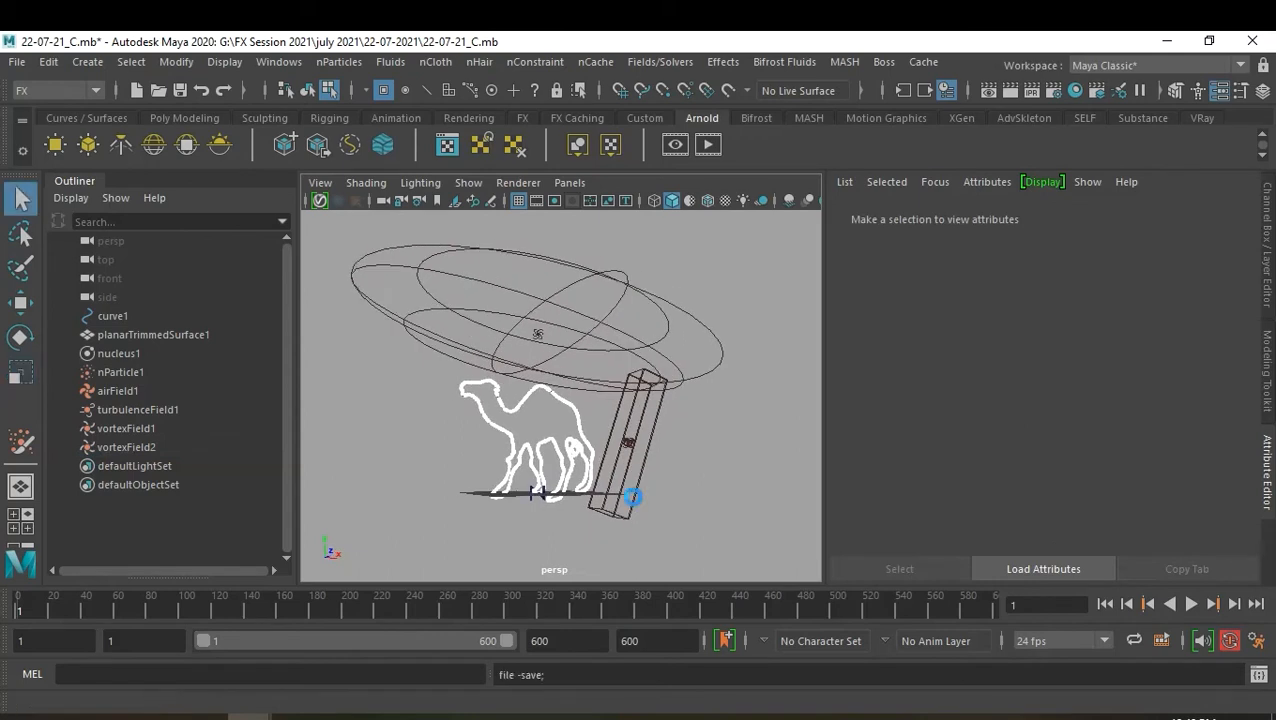
pyautogui.keyDown('alt'); pyautogui.moveTo(734, 506); pyautogui.dragTo(726, 474); pyautogui.keyUp('alt')
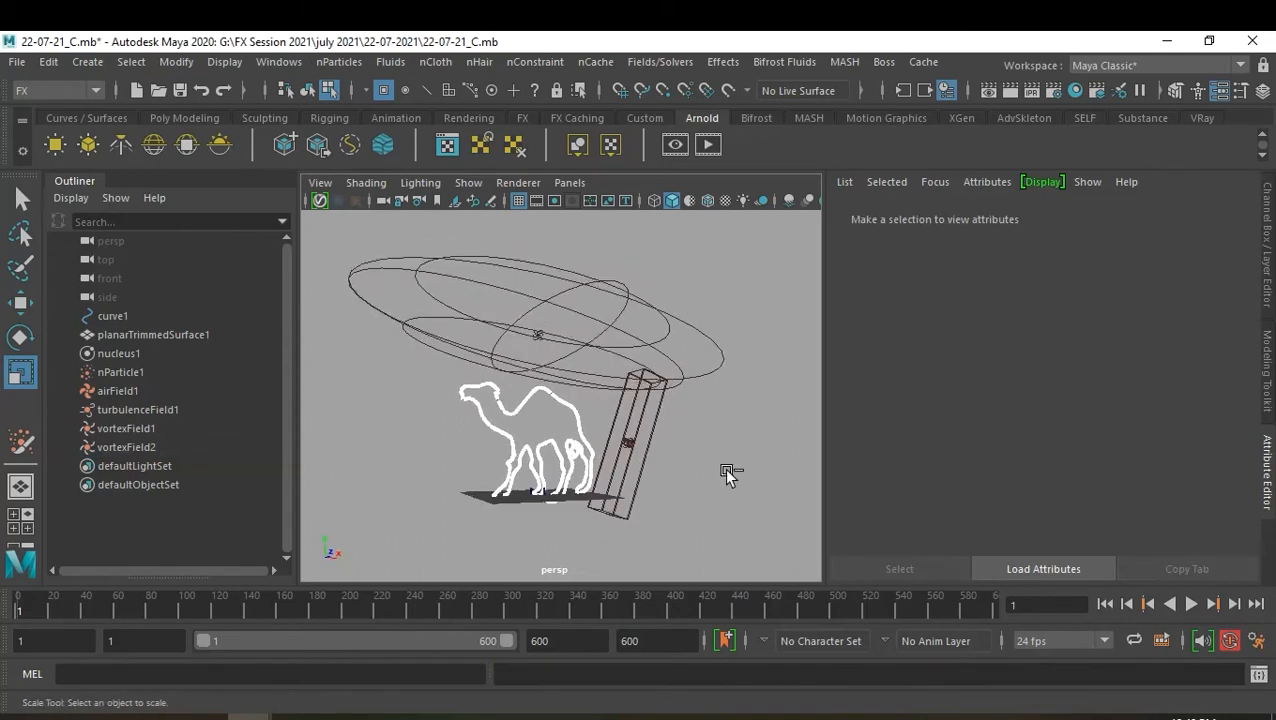
pyautogui.hotkey('ctrl', 'shift', 's')
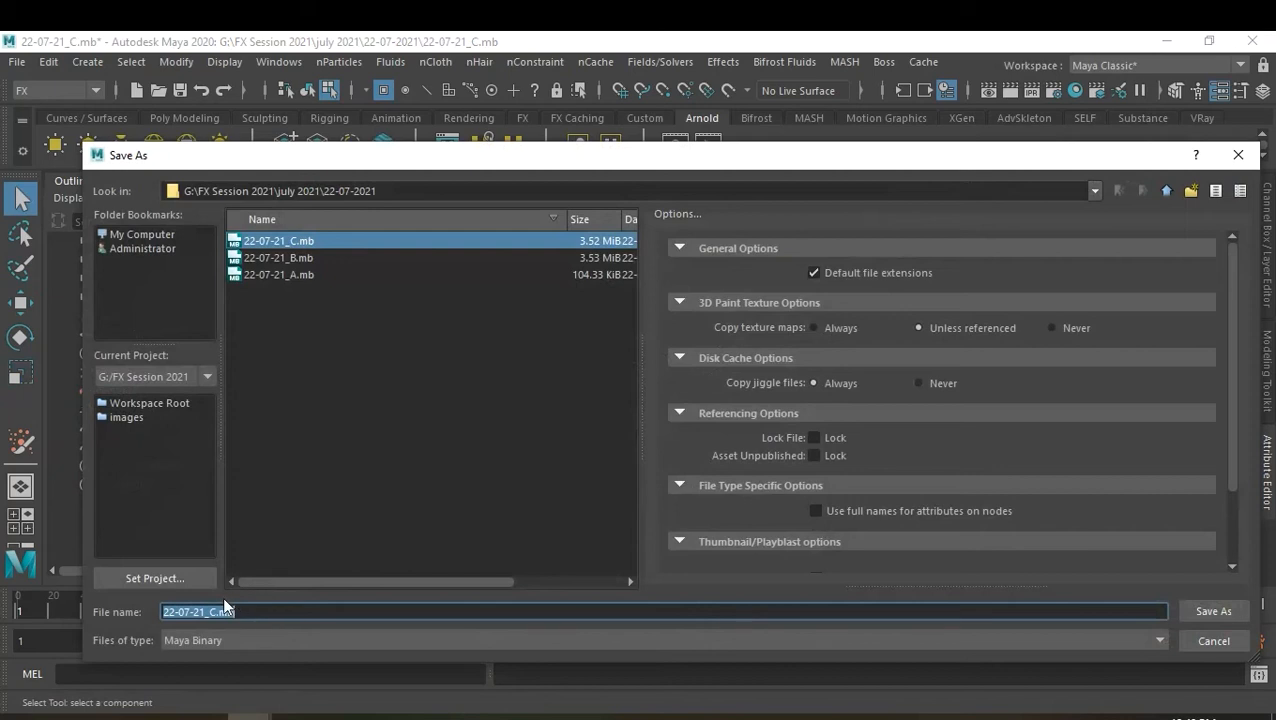
pyautogui.moveTo(208, 611); pyautogui.dragTo(242, 625)
pyautogui.write('D')
pyautogui.press('Return')
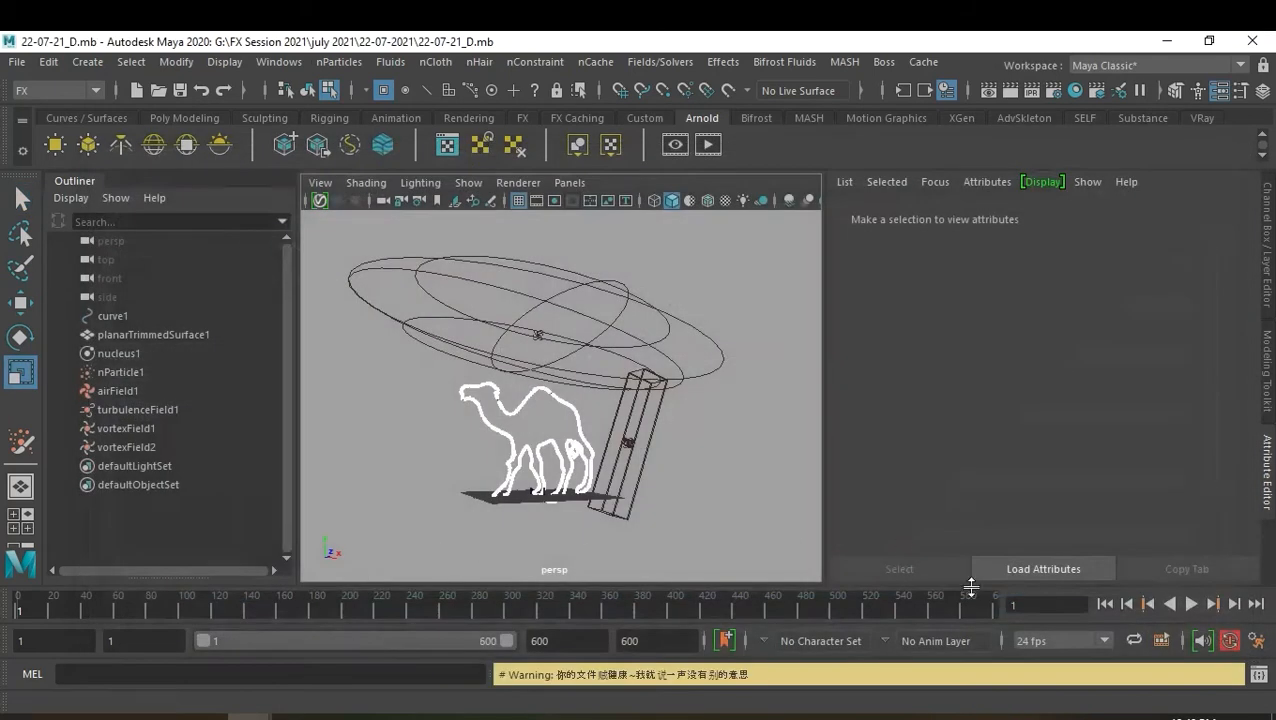
# Play the simulation from the first frame to check the second vortex field's effect, and return to the start
pyautogui.click(1106, 603)
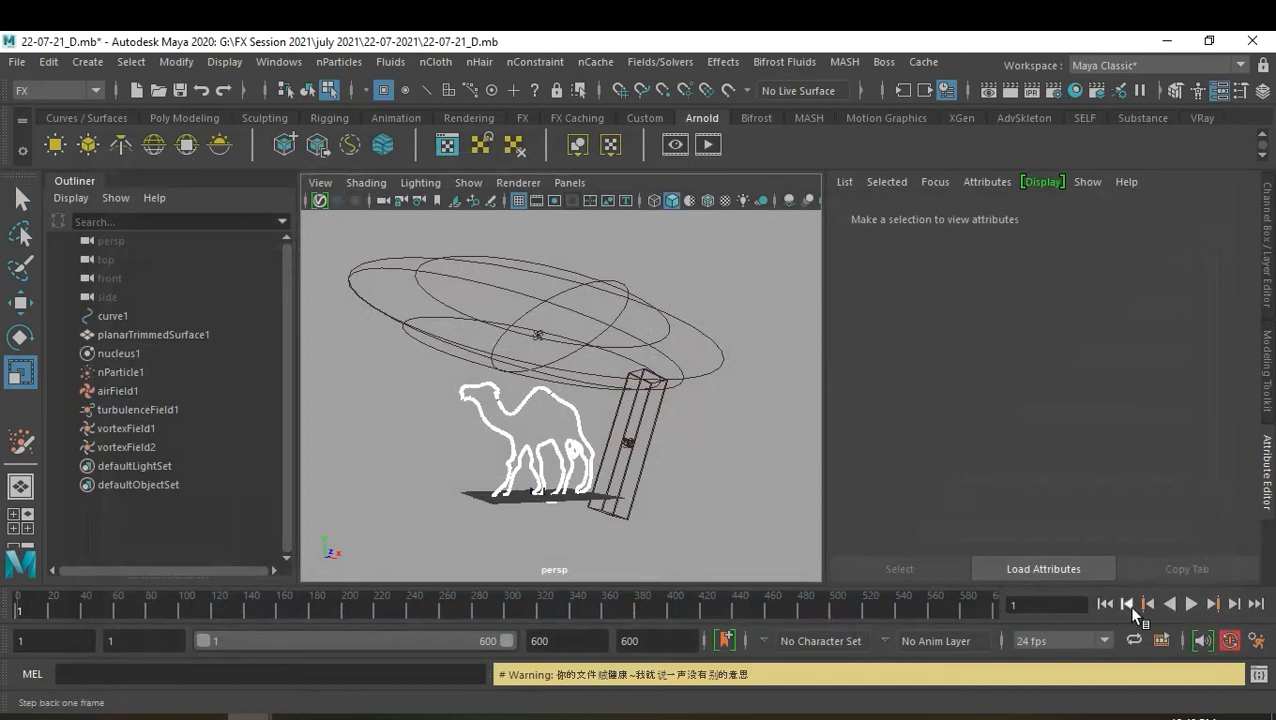
pyautogui.click(1189, 604)
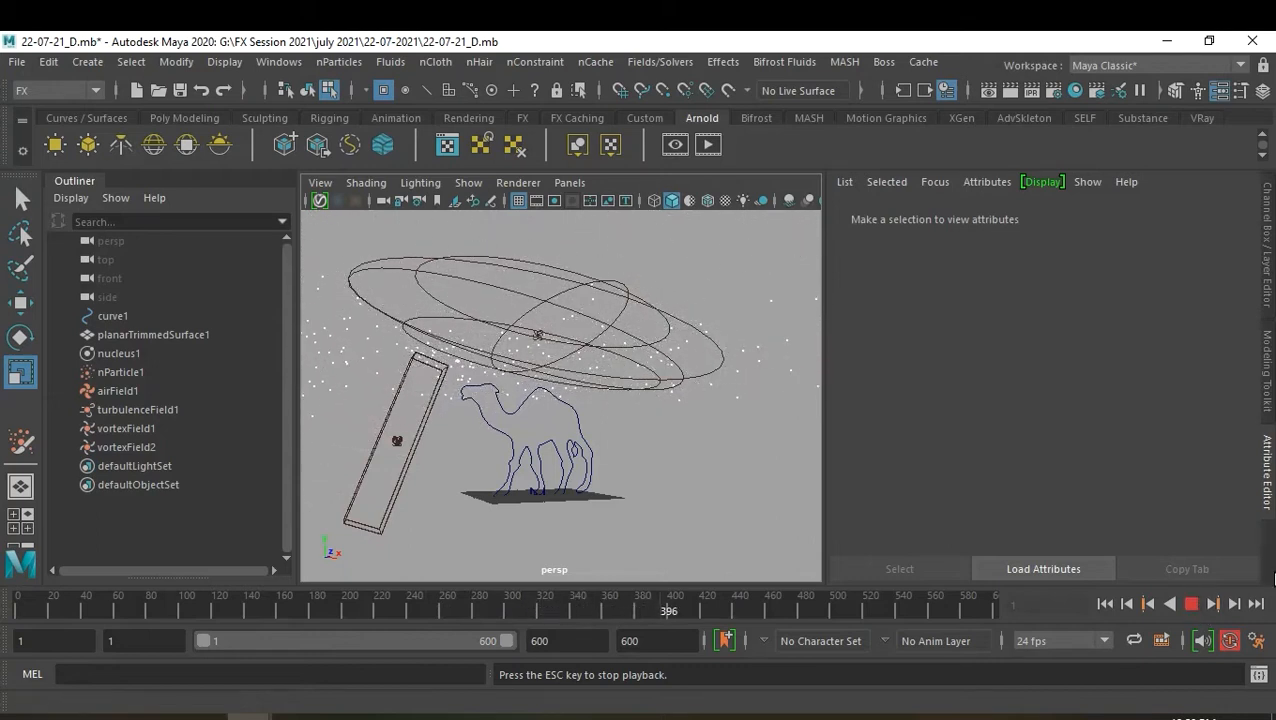
pyautogui.click(1192, 605)
pyautogui.click(1105, 604)
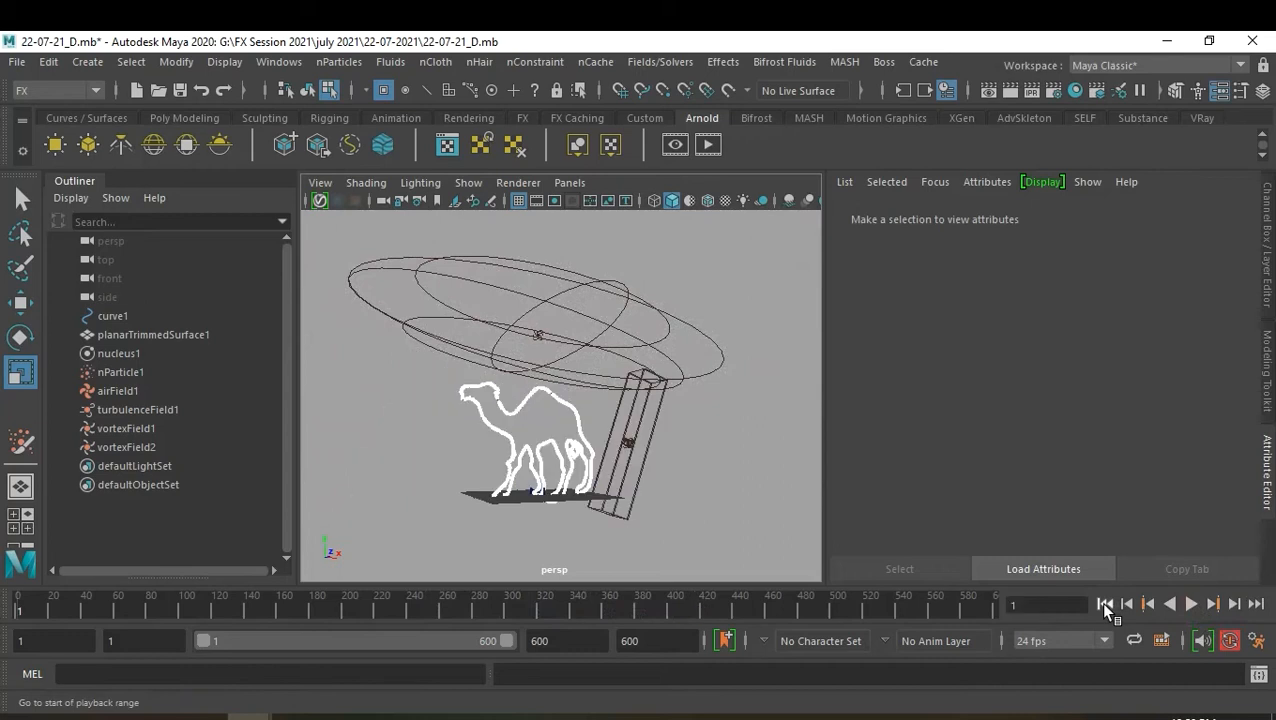
# Set the nParticle Lifespan to 10 and Lifespan Random to 9, and replay the simulation from the first frame
pyautogui.click(126, 373)
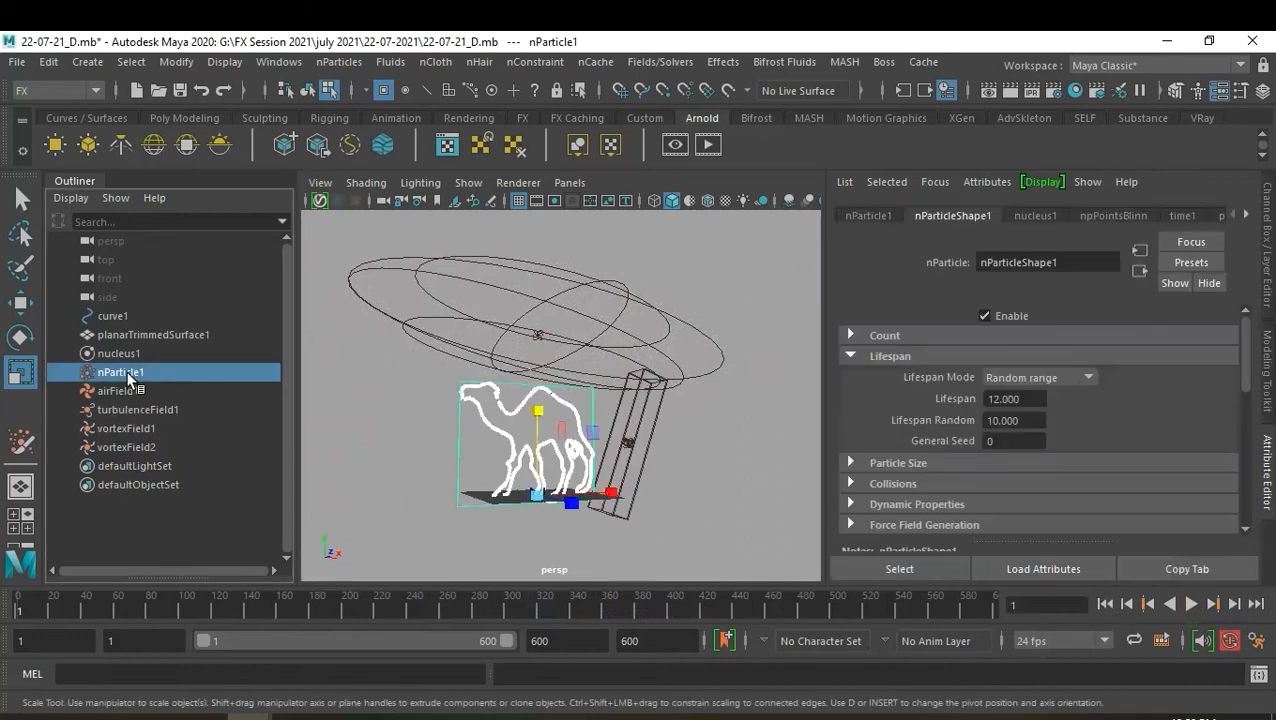
pyautogui.click(1038, 399)
pyautogui.write('10')
pyautogui.click(1027, 421)
pyautogui.write('9')
pyautogui.press('Return')
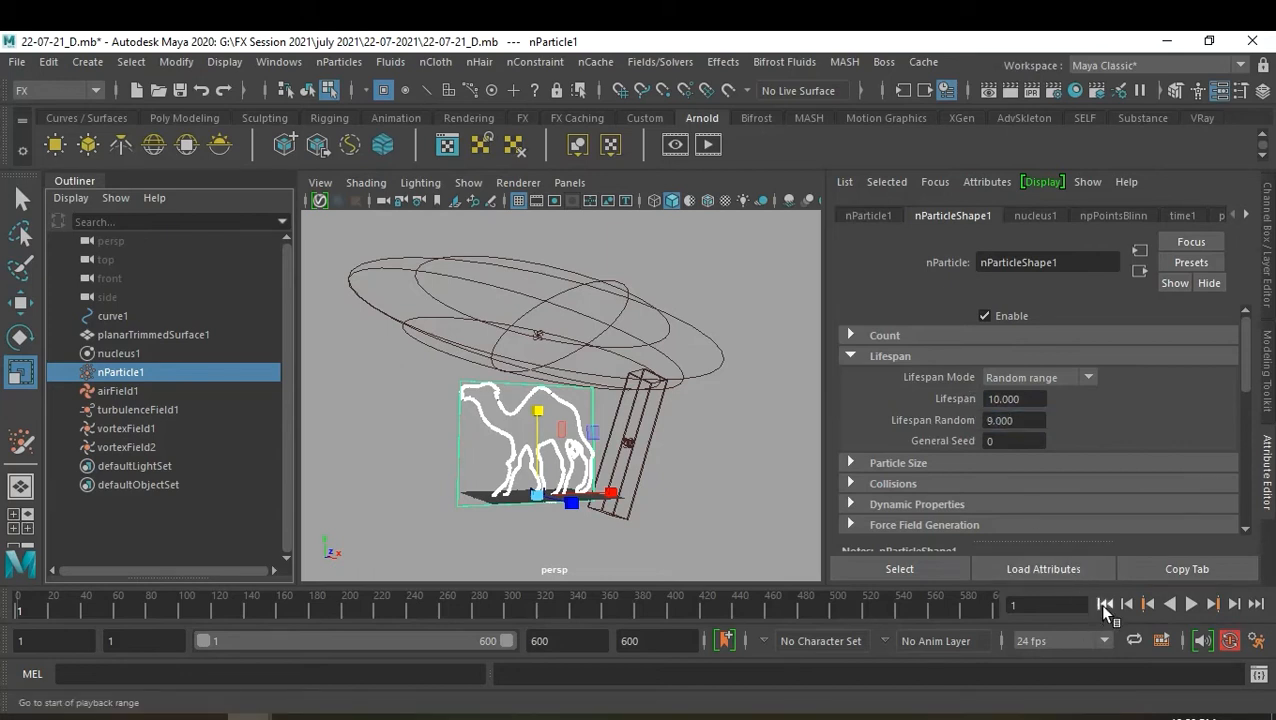
pyautogui.click(1191, 603)
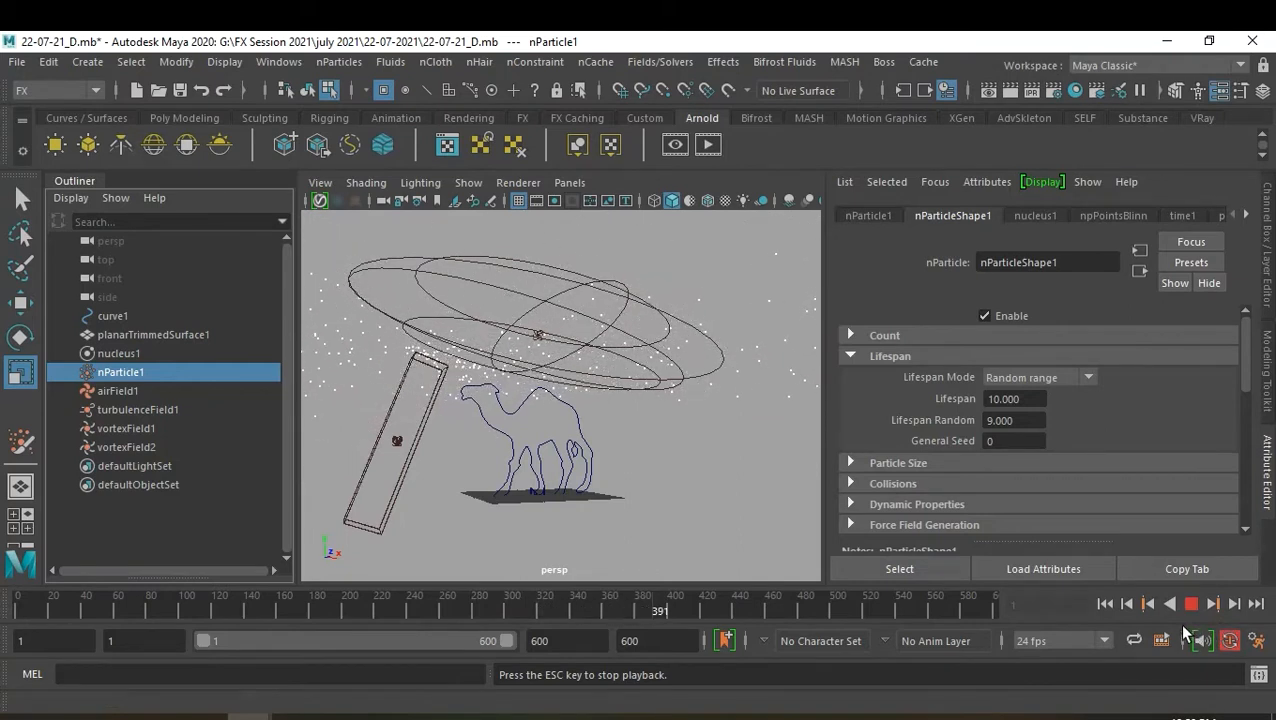
pyautogui.click(1191, 604)
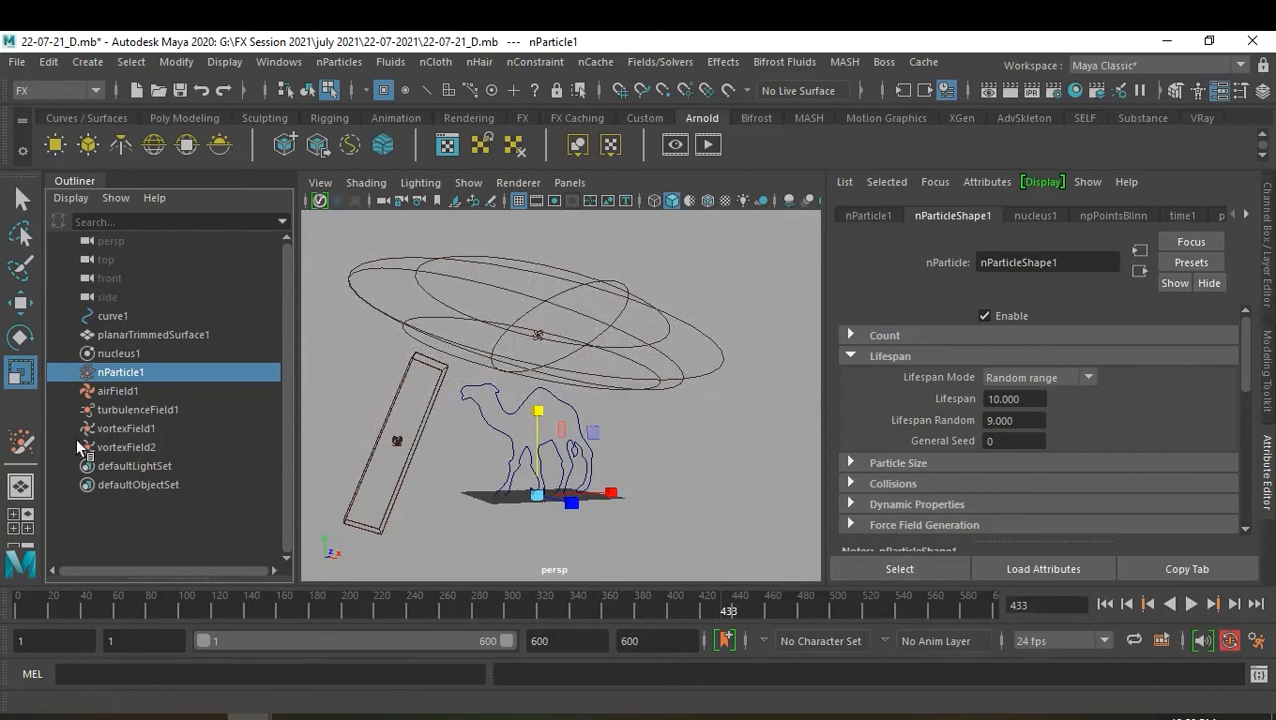
# Set the Magnitude of the disc-shaped vortex field to 5
pyautogui.click(147, 442)
pyautogui.click(1017, 398)
pyautogui.write('5')
pyautogui.press('Return')
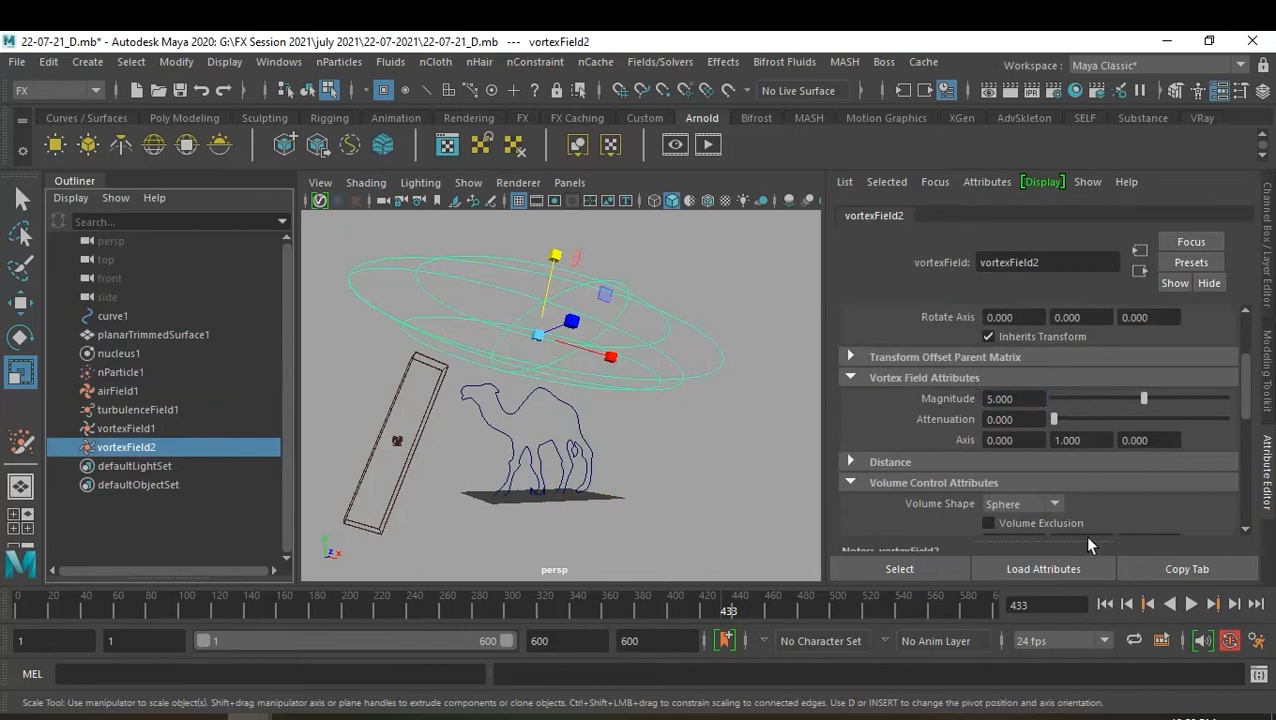
# Play the simulation from the first frame to check the stronger vortex, then rewind and briefly replay its start
pyautogui.click(1105, 604)
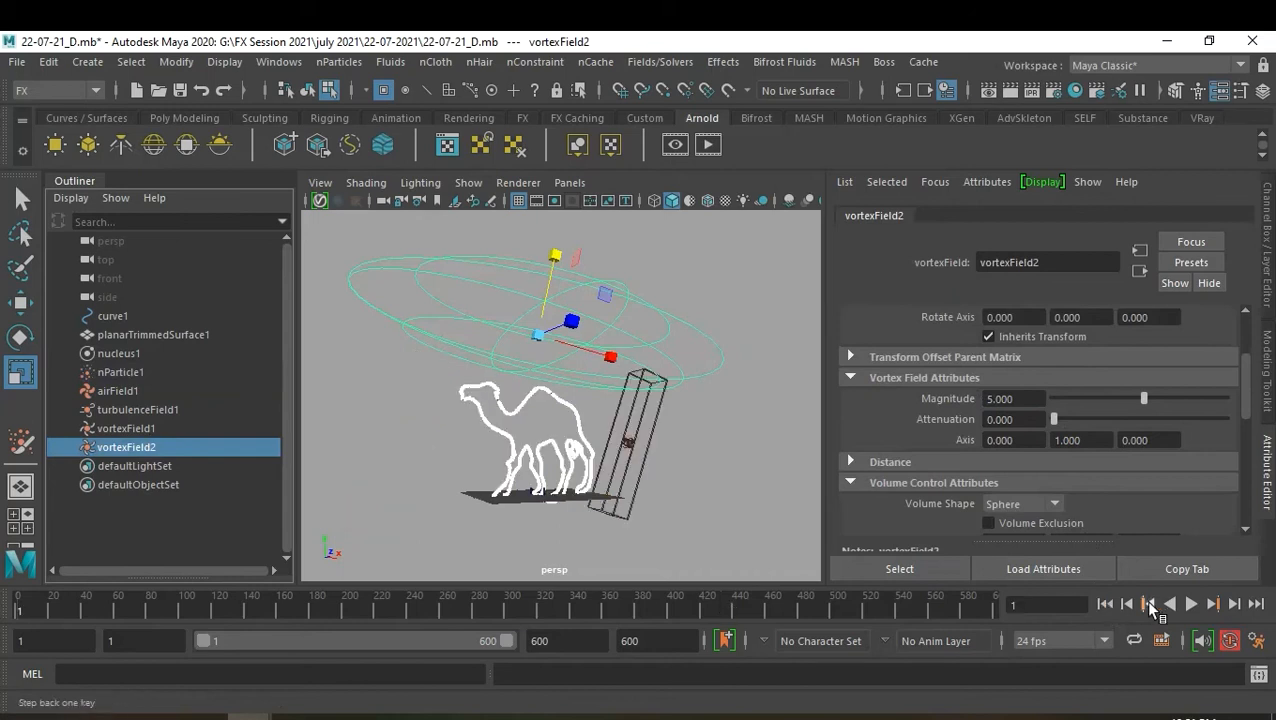
pyautogui.click(1190, 604)
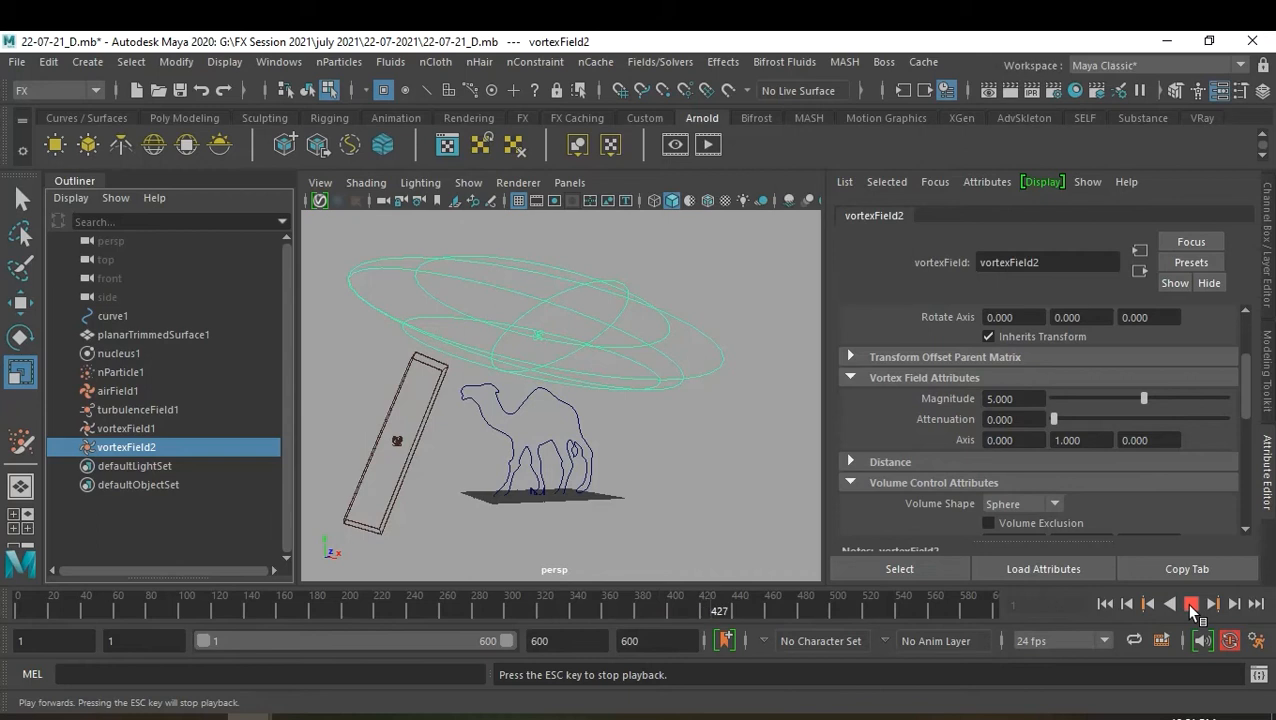
pyautogui.click(1190, 605)
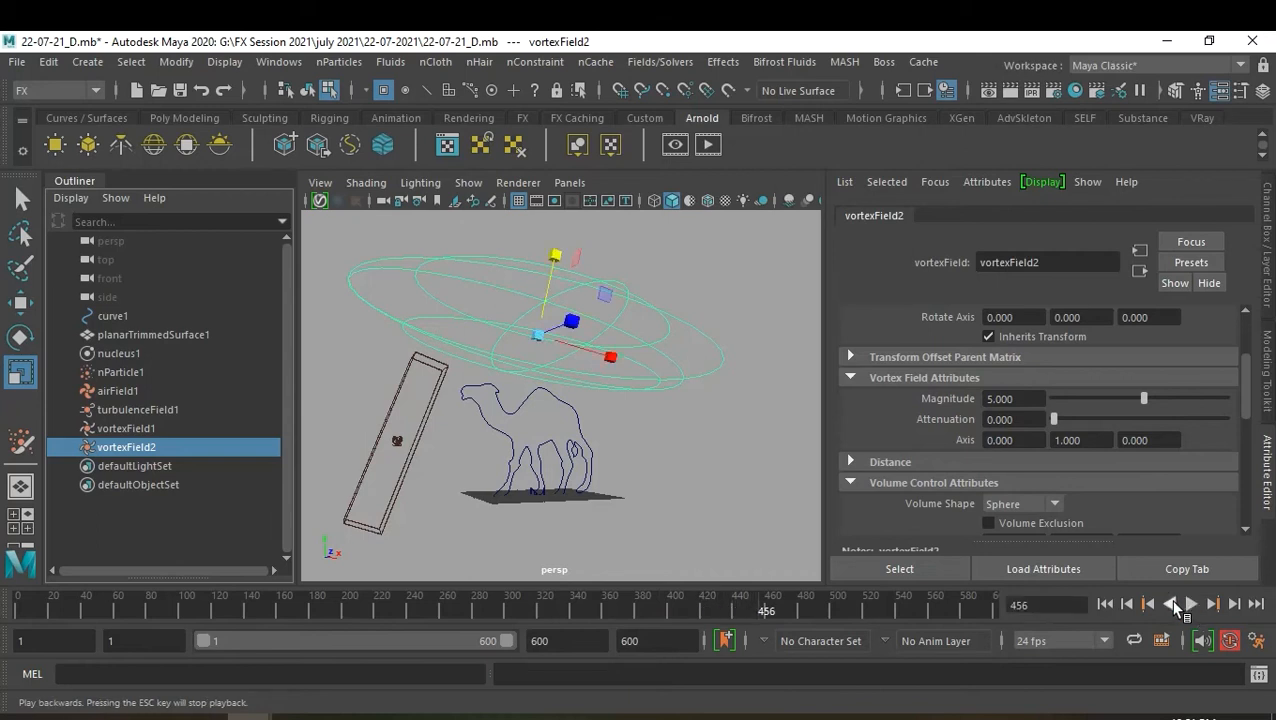
pyautogui.click(1106, 604)
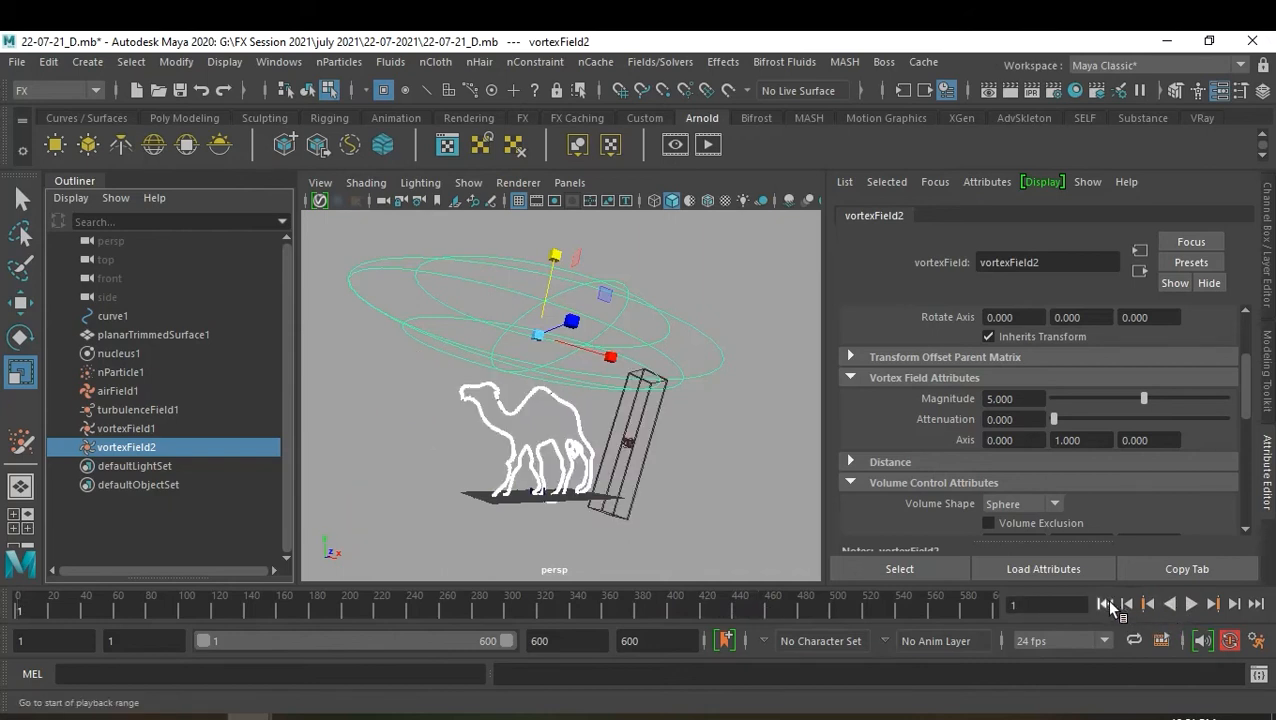
pyautogui.click(1191, 605)
pyautogui.click(1191, 605)
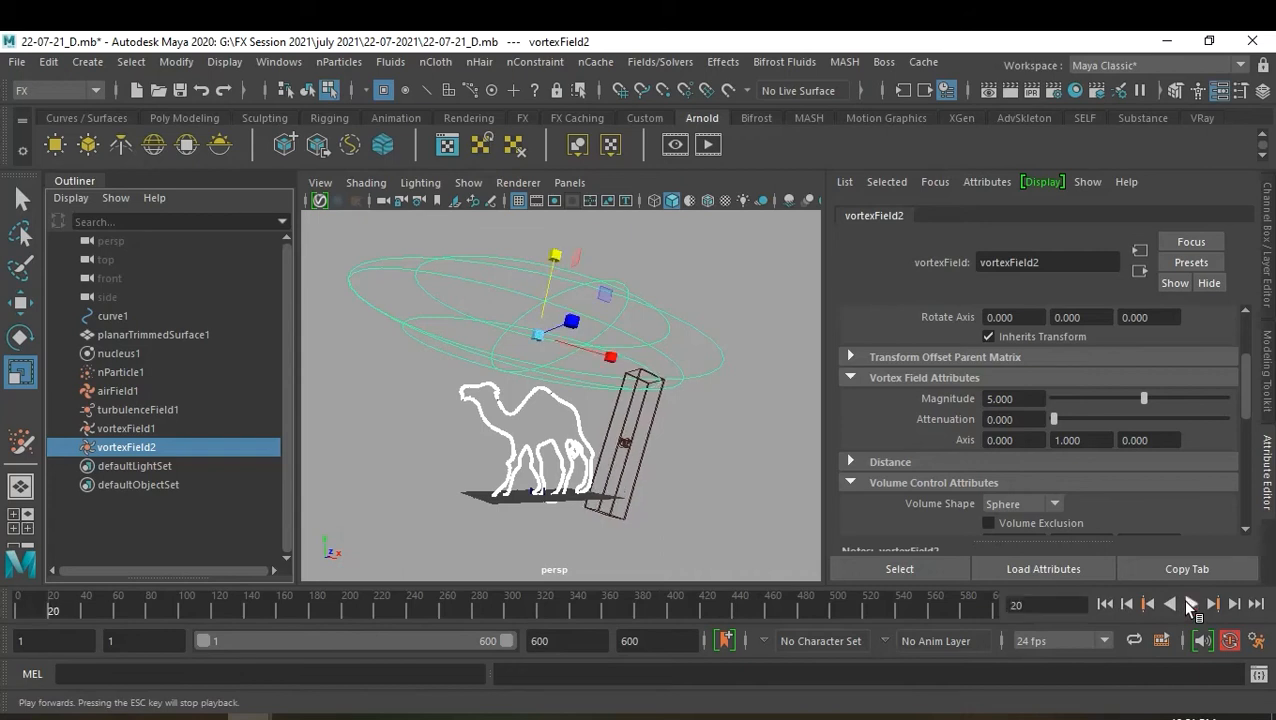
# Add an Air field to nParticle1 and set its Volume Shape to Sphere
pyautogui.click(433, 493)
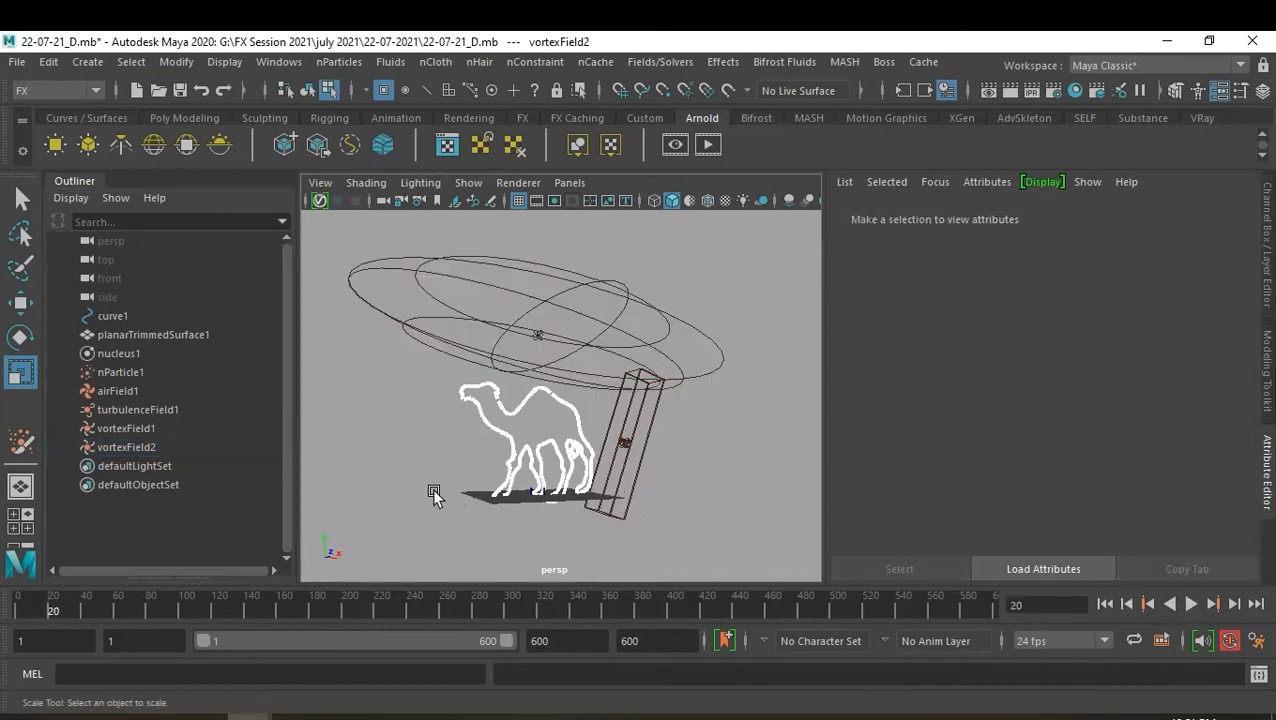
pyautogui.click(118, 372)
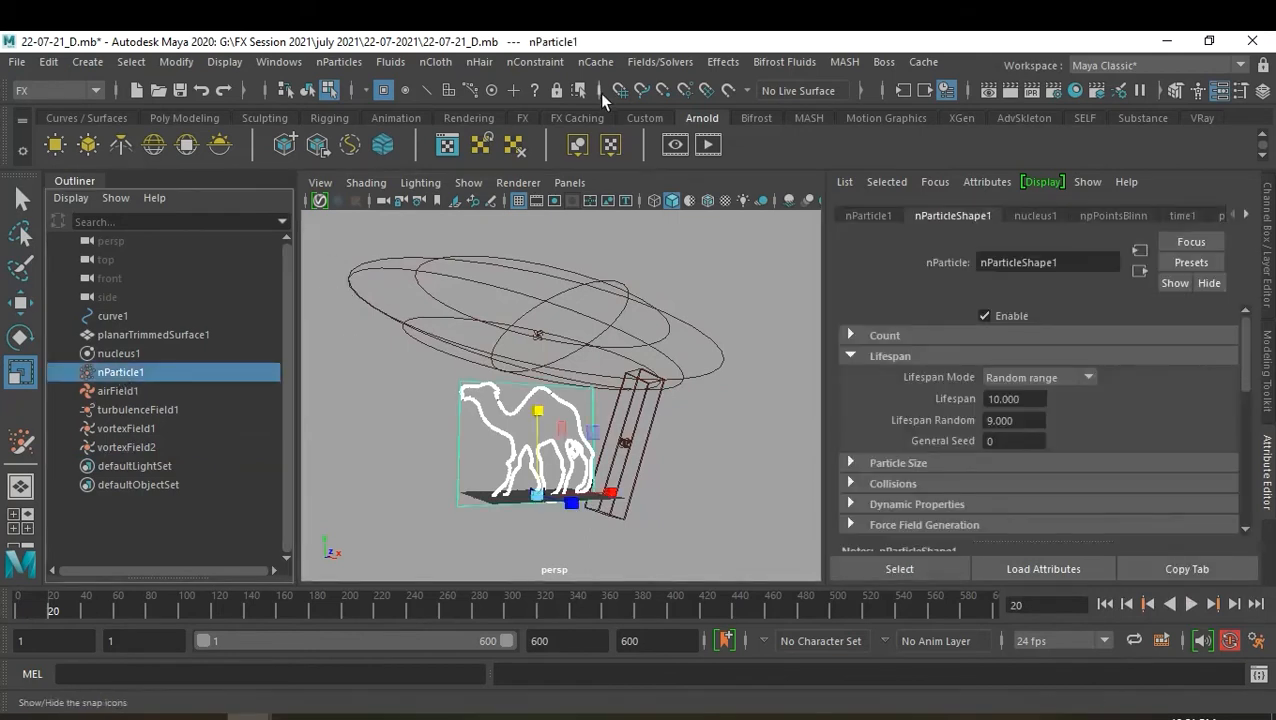
pyautogui.click(660, 61)
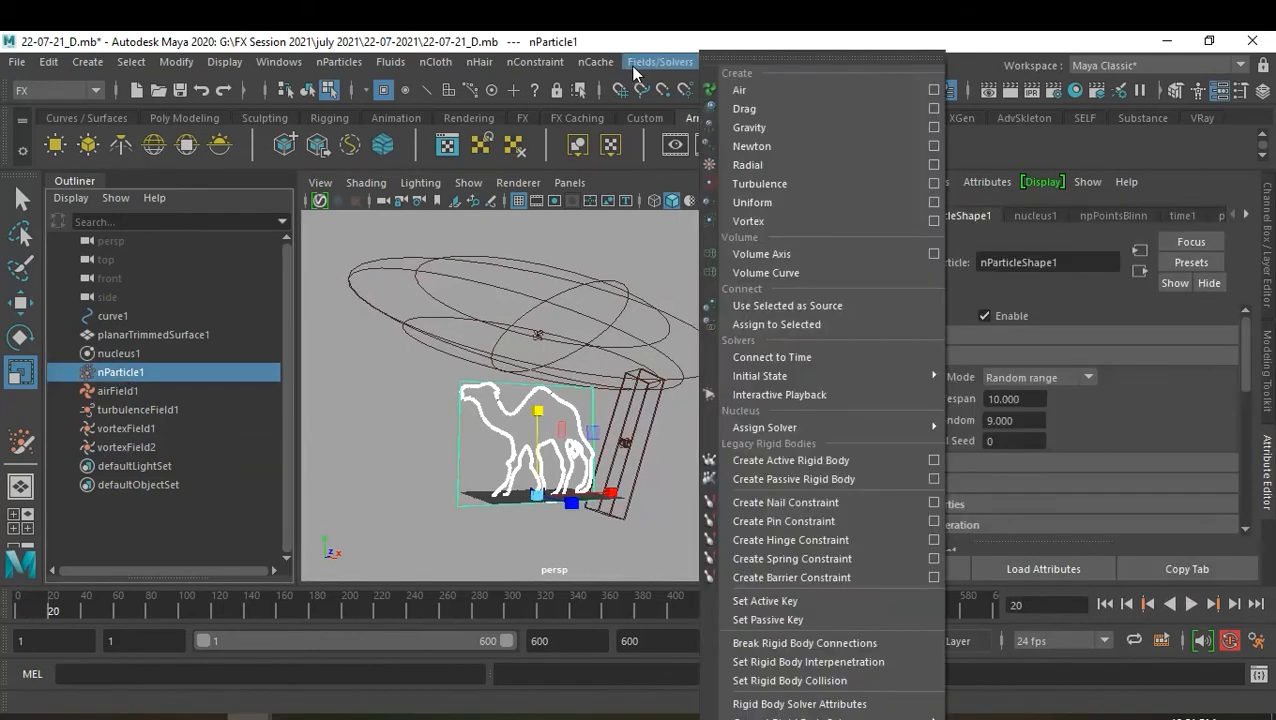
pyautogui.click(763, 92)
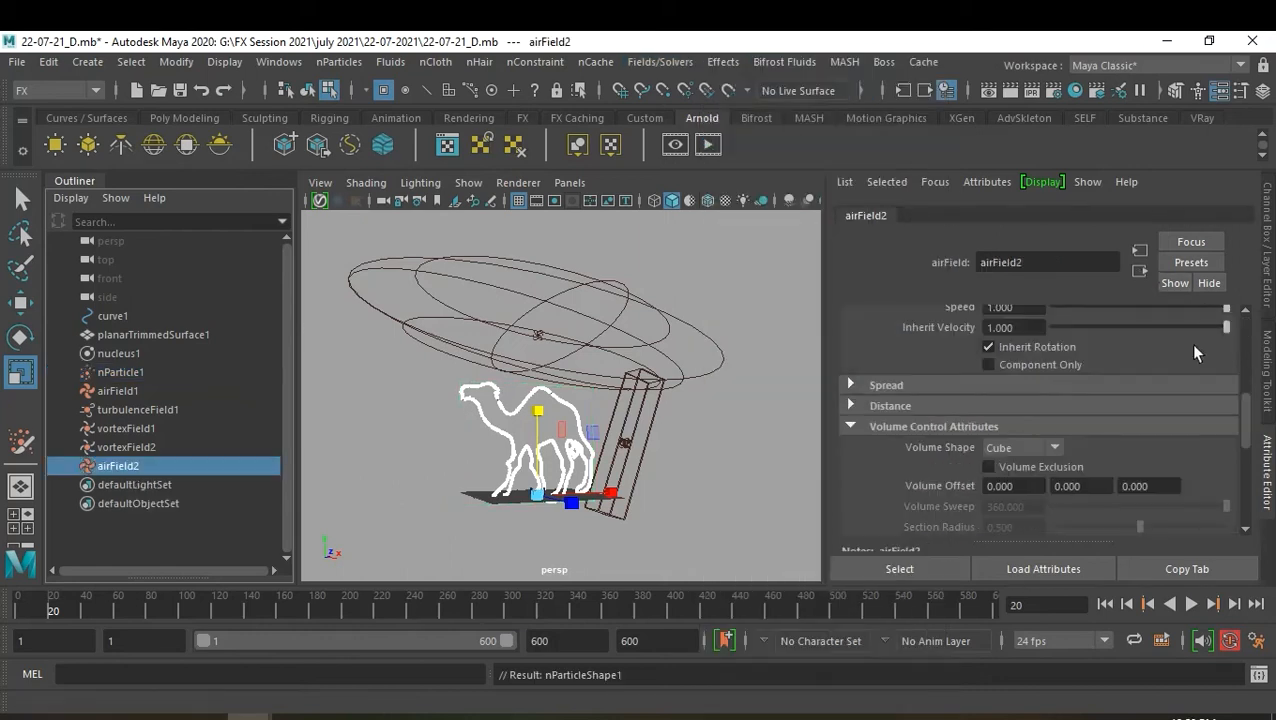
pyautogui.click(1036, 446)
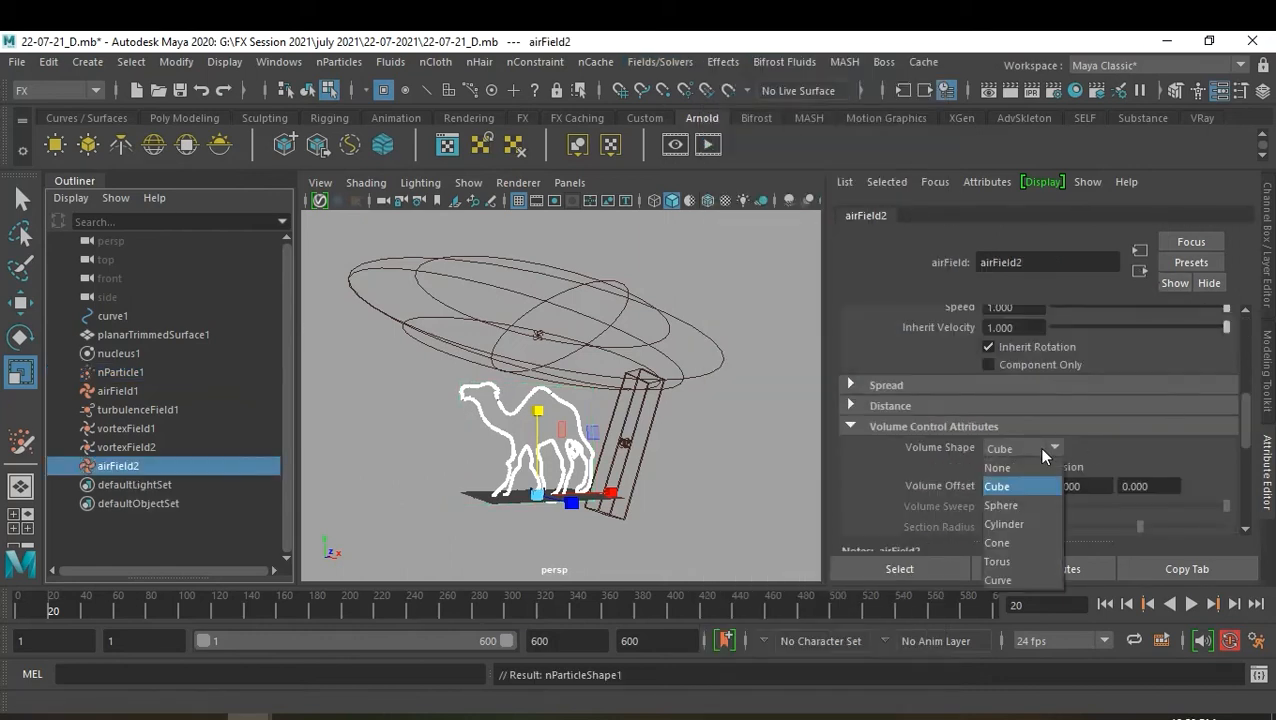
pyautogui.click(1010, 506)
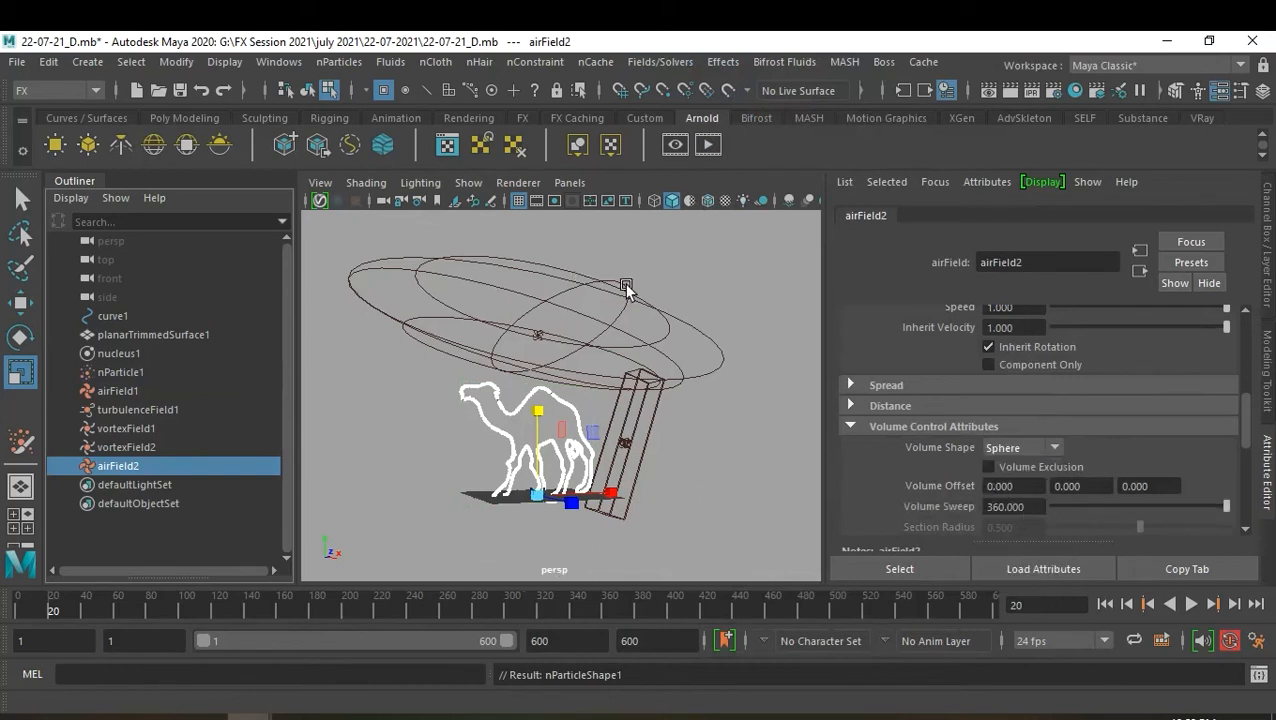
# Raise the new air field above the camel to the centre of the disc-shaped vortex and scale it uniformly to about 15.3
pyautogui.press('w')
pyautogui.moveTo(538, 414); pyautogui.dragTo(564, 262)
pyautogui.press('r')
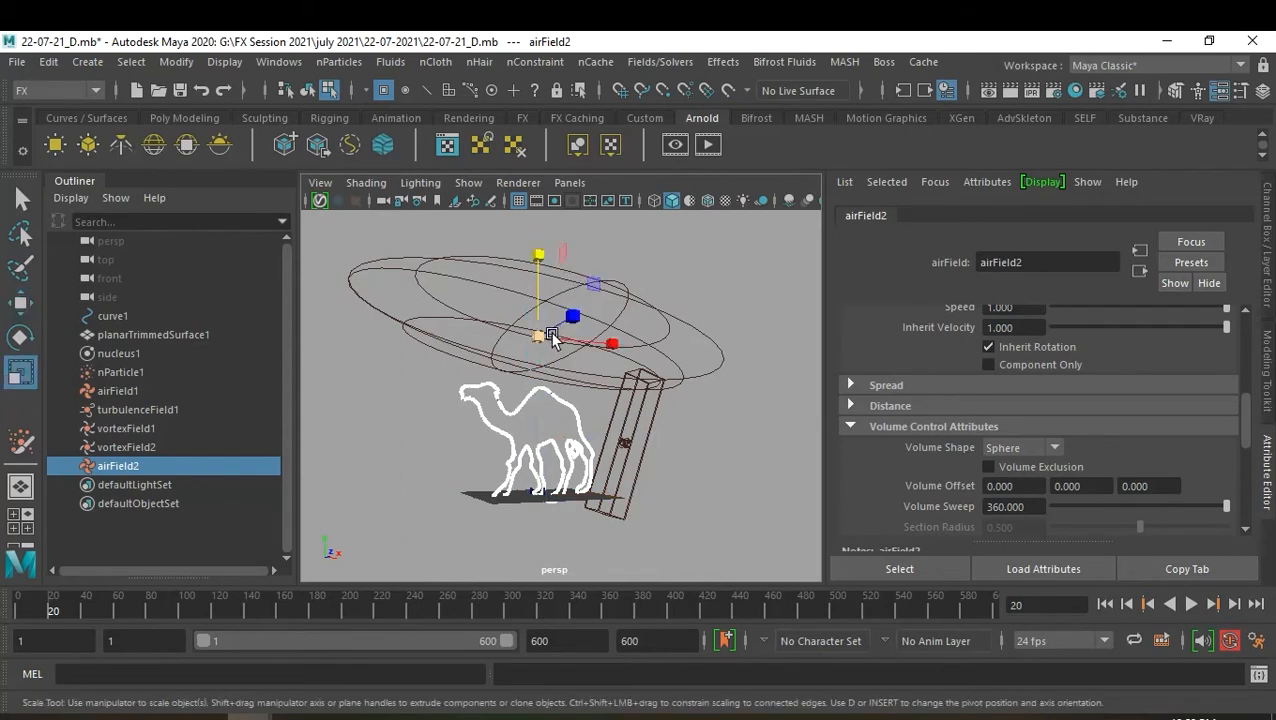
pyautogui.moveTo(543, 340); pyautogui.dragTo(1084, 584)
pyautogui.moveTo(546, 340); pyautogui.dragTo(819, 459)
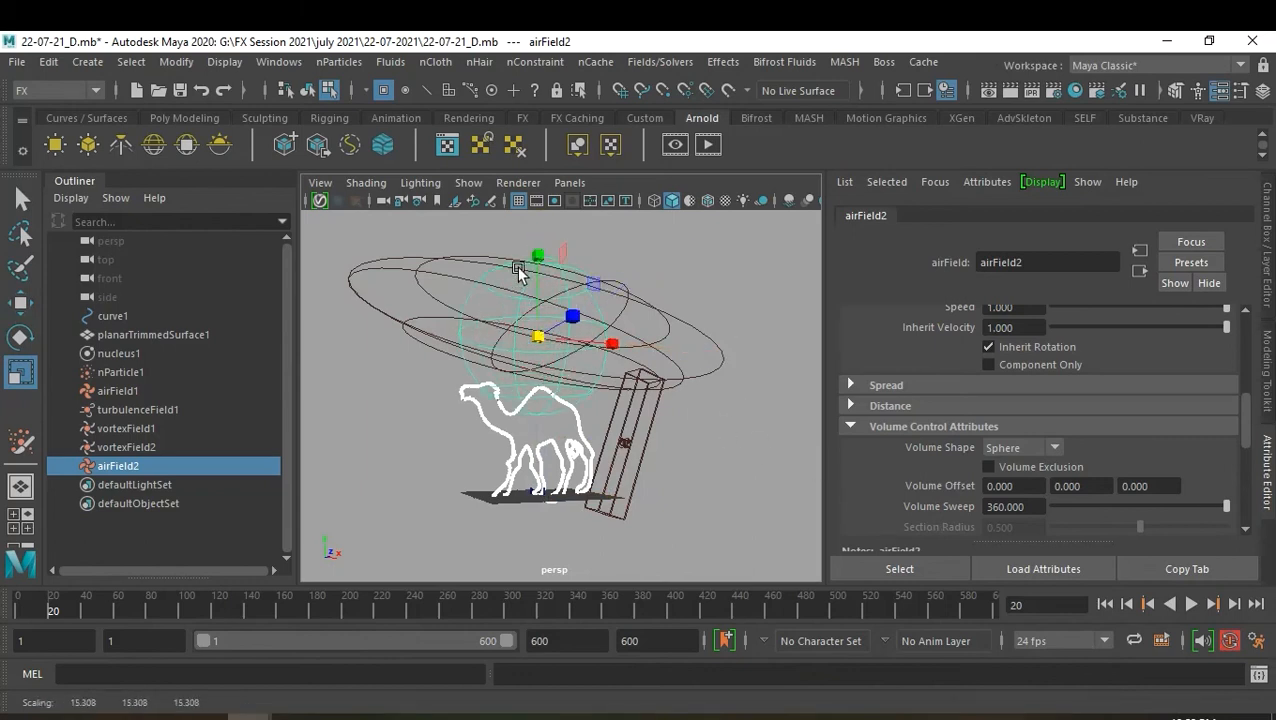
# Widen the spherical air field to about 30.2 and flatten it vertically to about 7.7, forming a disc
pyautogui.press('e')
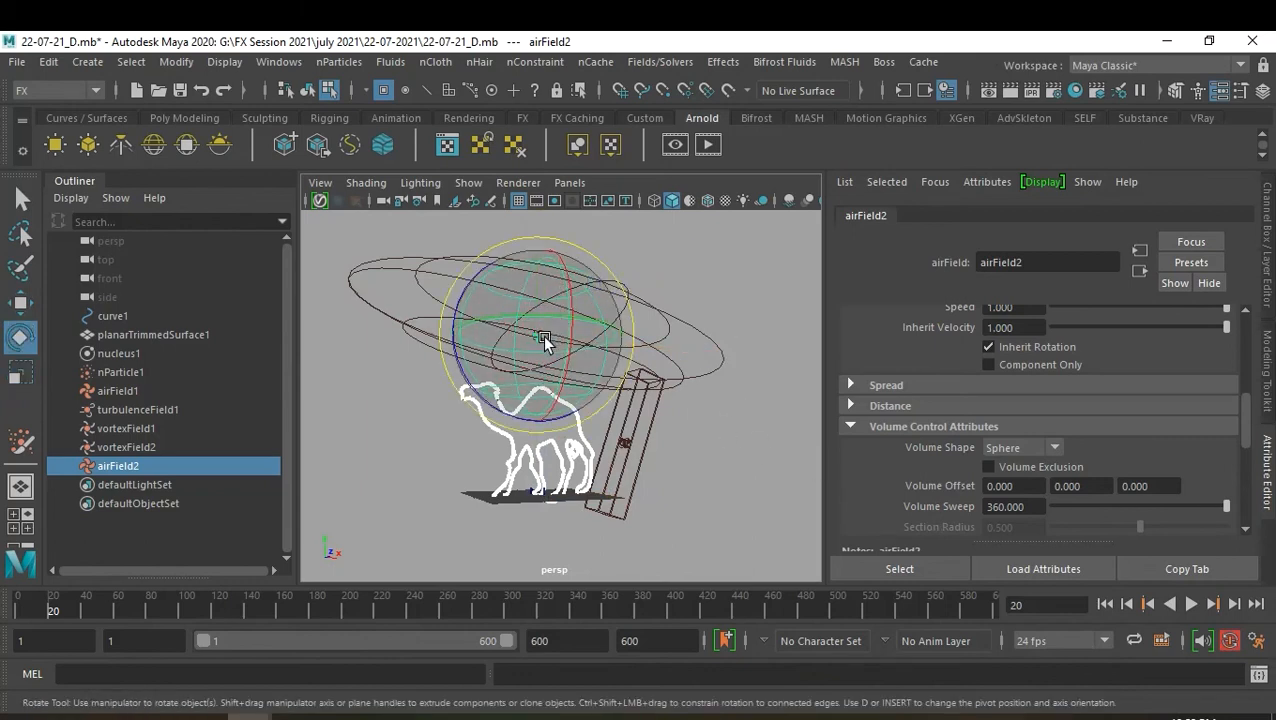
pyautogui.press('r')
pyautogui.moveTo(540, 336); pyautogui.dragTo(692, 372)
pyautogui.moveTo(540, 250); pyautogui.dragTo(541, 319)
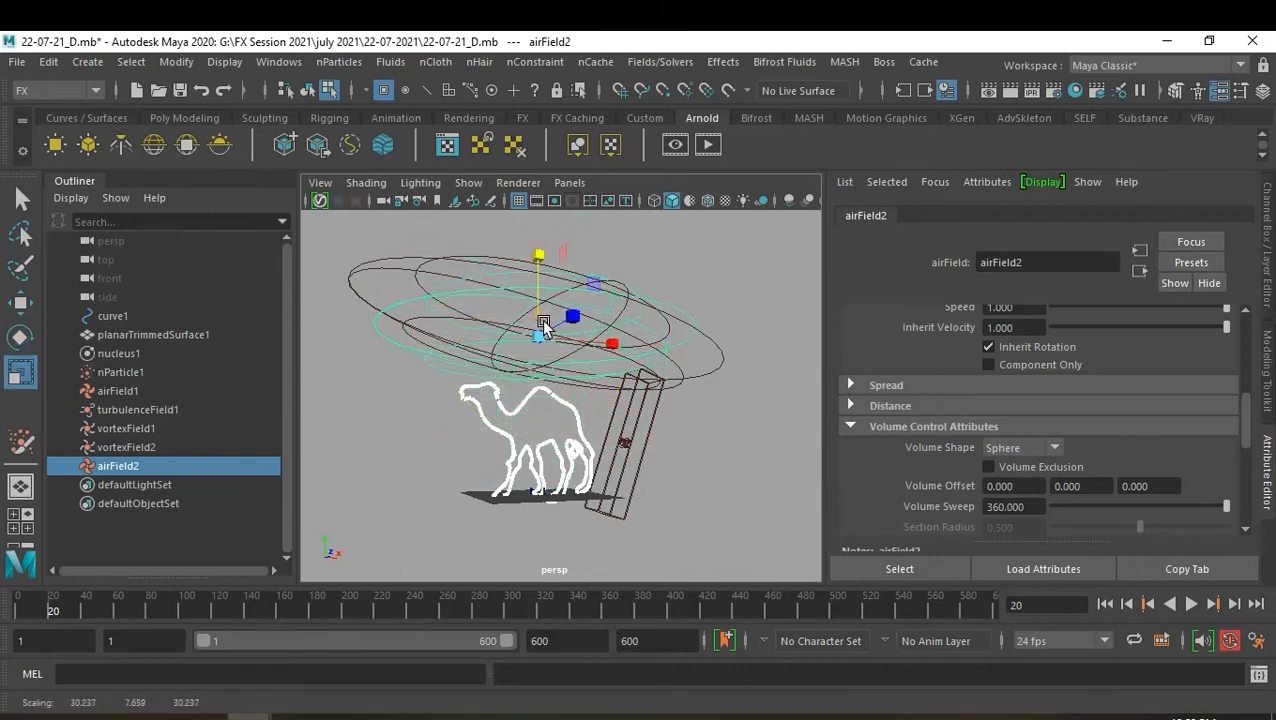
# Tilt the air field to match the vortex disc, about -10.7° in Z, and scale it up to about 36.6 × 9.3 × 36.6
pyautogui.press('e')
pyautogui.moveTo(605, 306); pyautogui.dragTo(626, 309)
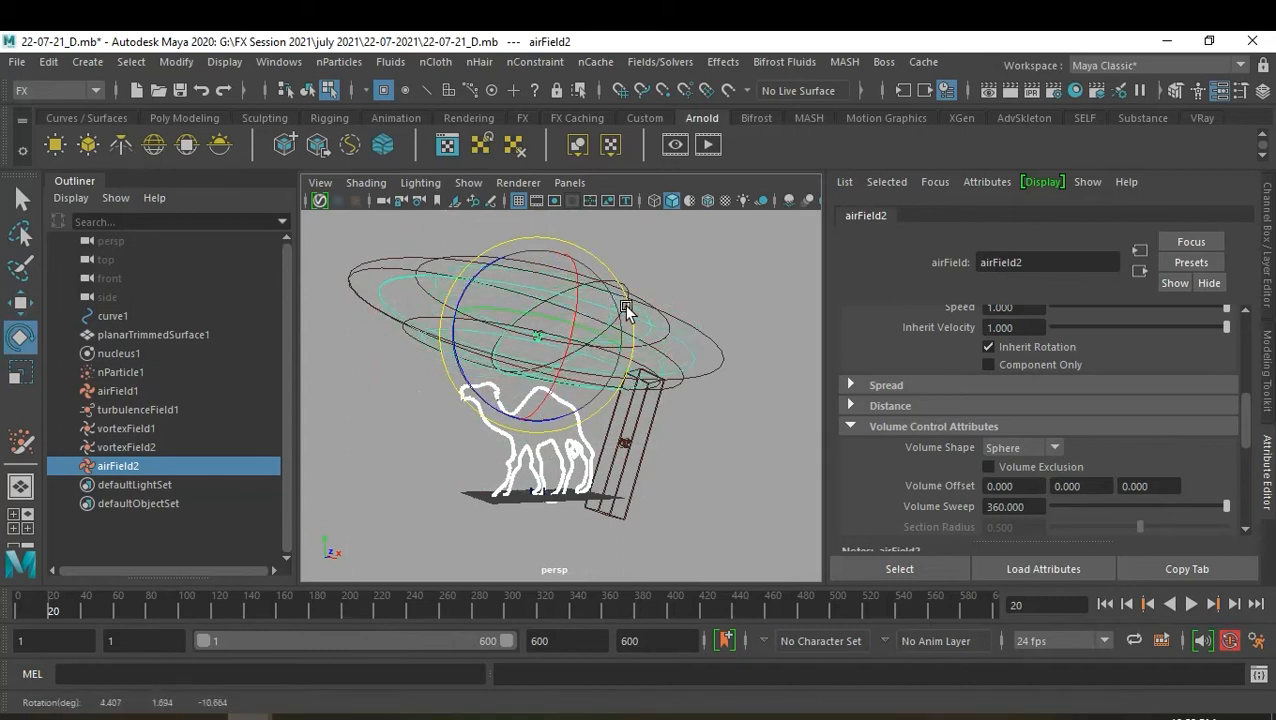
pyautogui.keyDown('alt'); pyautogui.moveTo(625, 309); pyautogui.dragTo(505, 410); pyautogui.keyUp('alt')
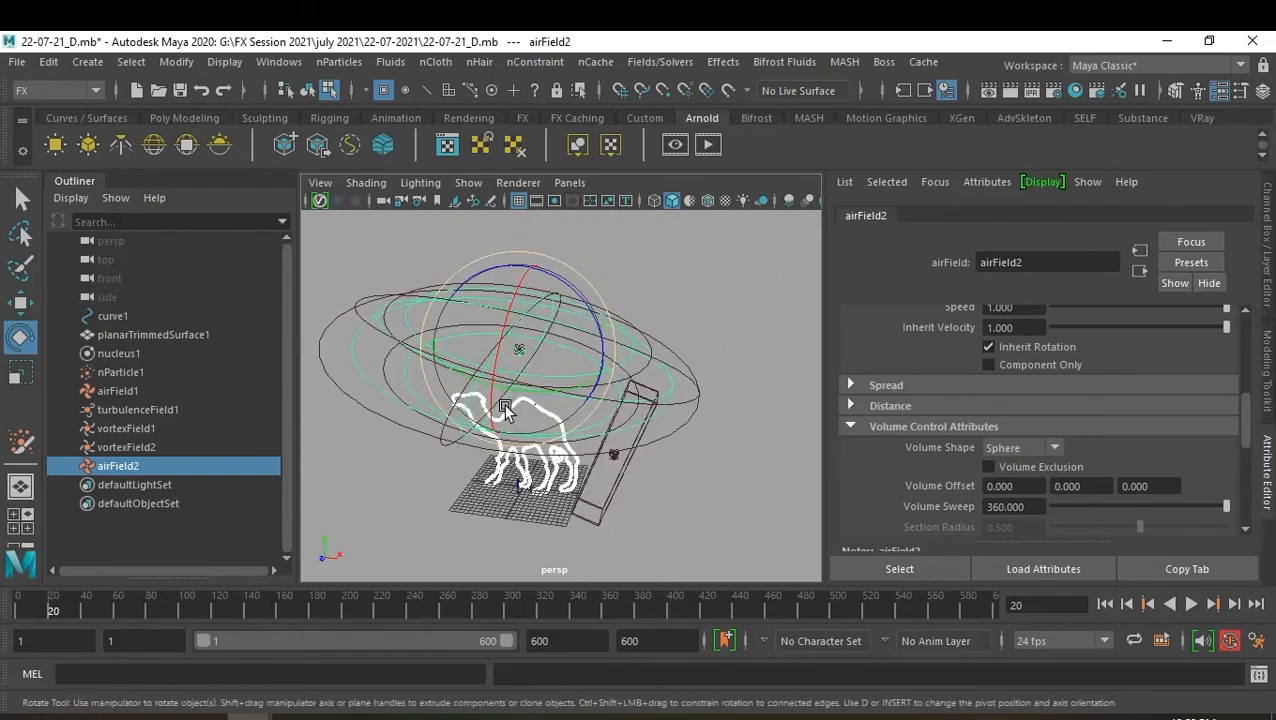
pyautogui.press('r')
pyautogui.click(549, 363)
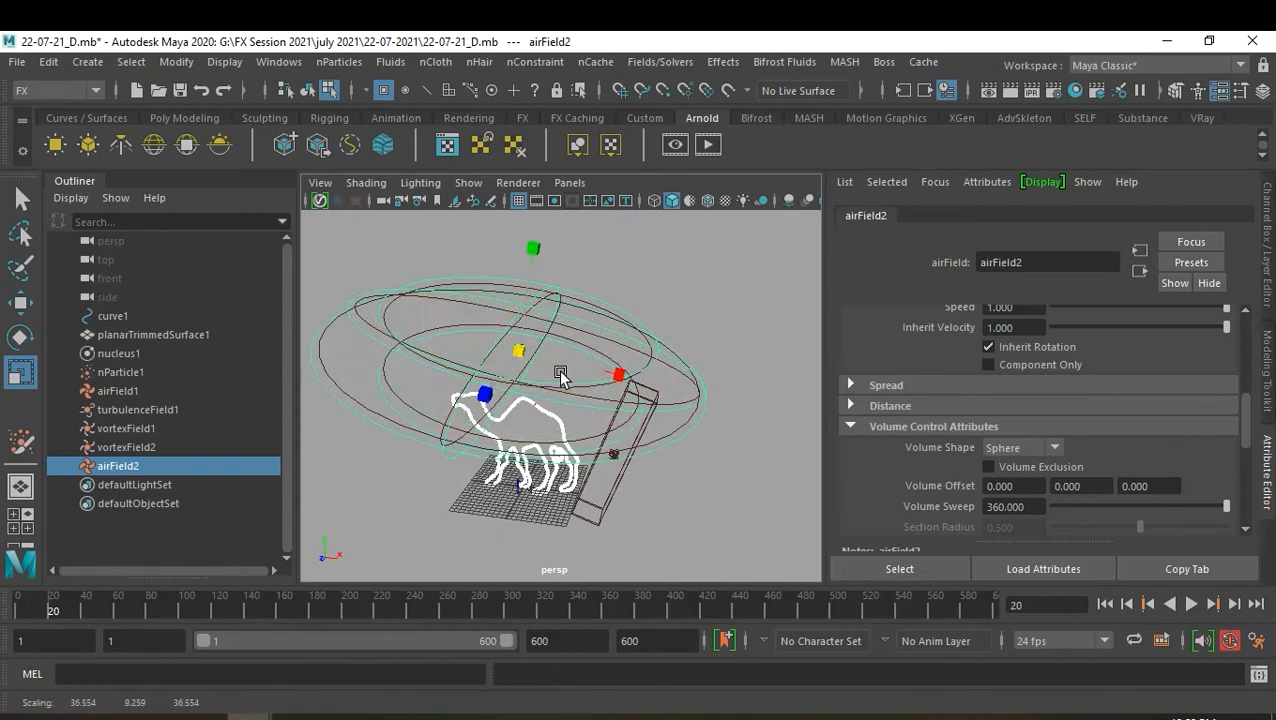
# Deselect the air field and play the simulation from the first frame to check its effect on the particles
pyautogui.keyDown('alt'); pyautogui.moveTo(549, 374); pyautogui.dragTo(696, 485); pyautogui.keyUp('alt')
pyautogui.click(698, 470)
pyautogui.scroll(4, 670, 487)
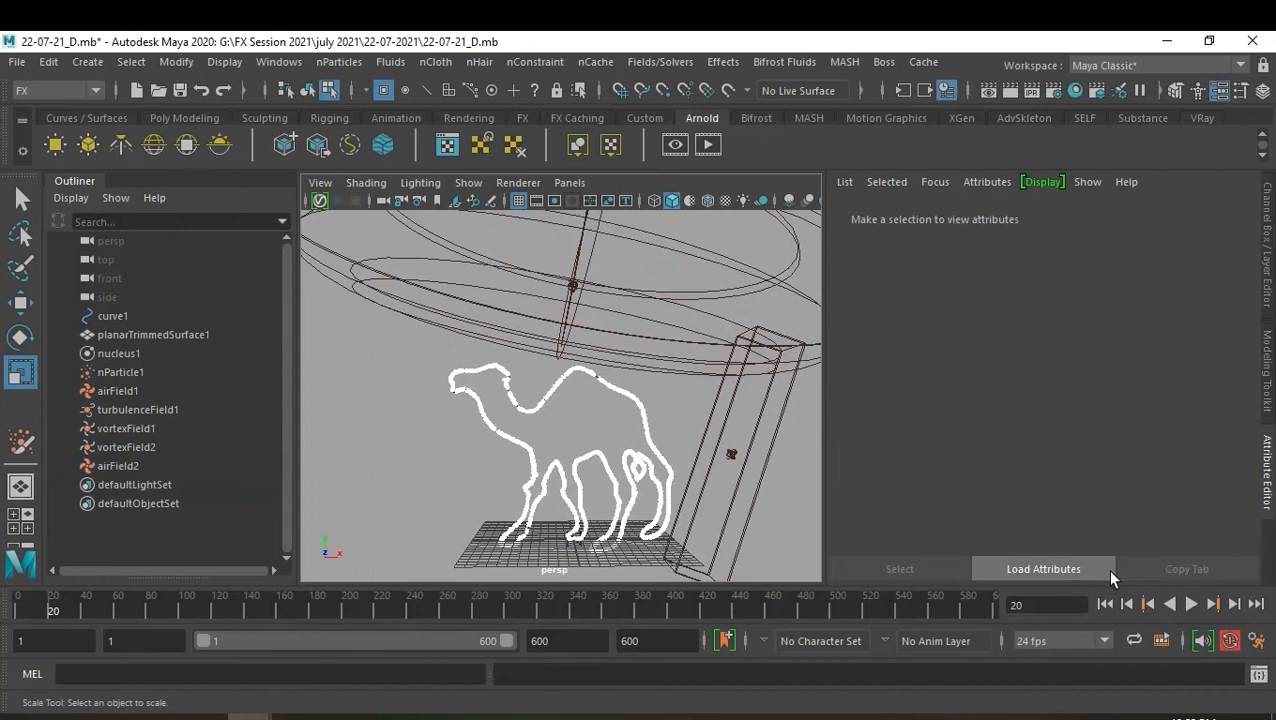
pyautogui.click(1105, 604)
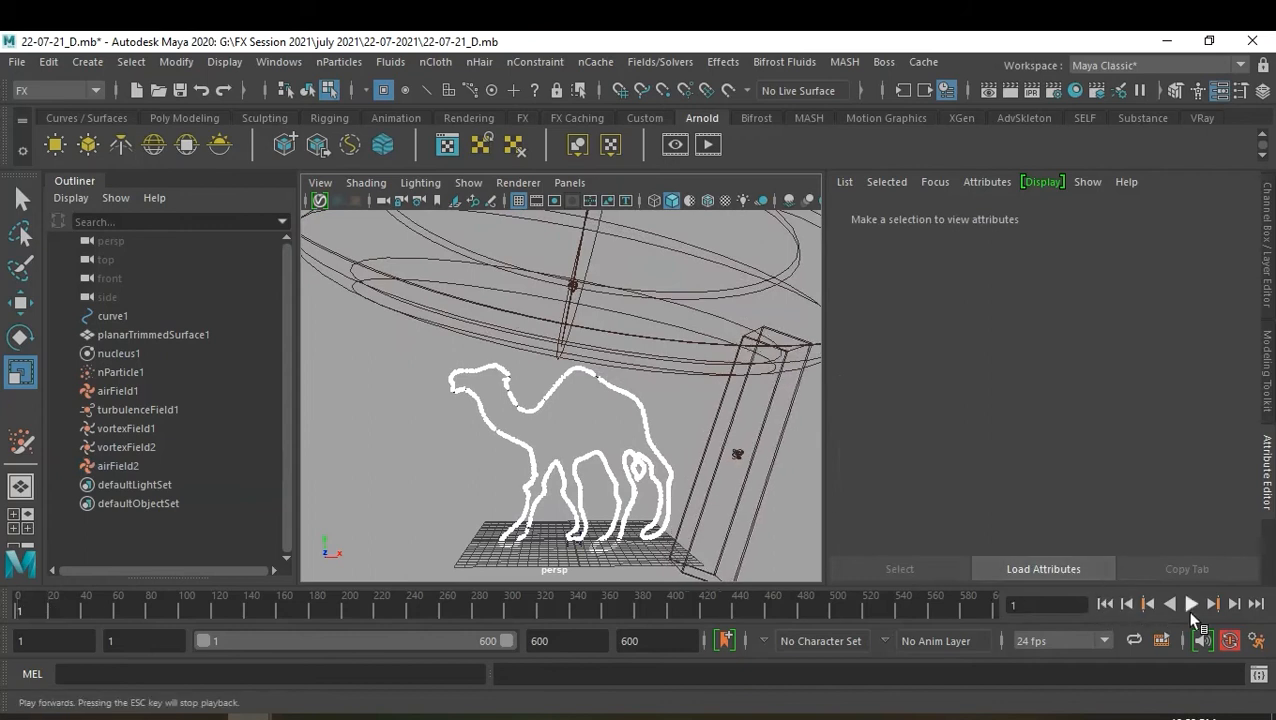
pyautogui.click(1190, 604)
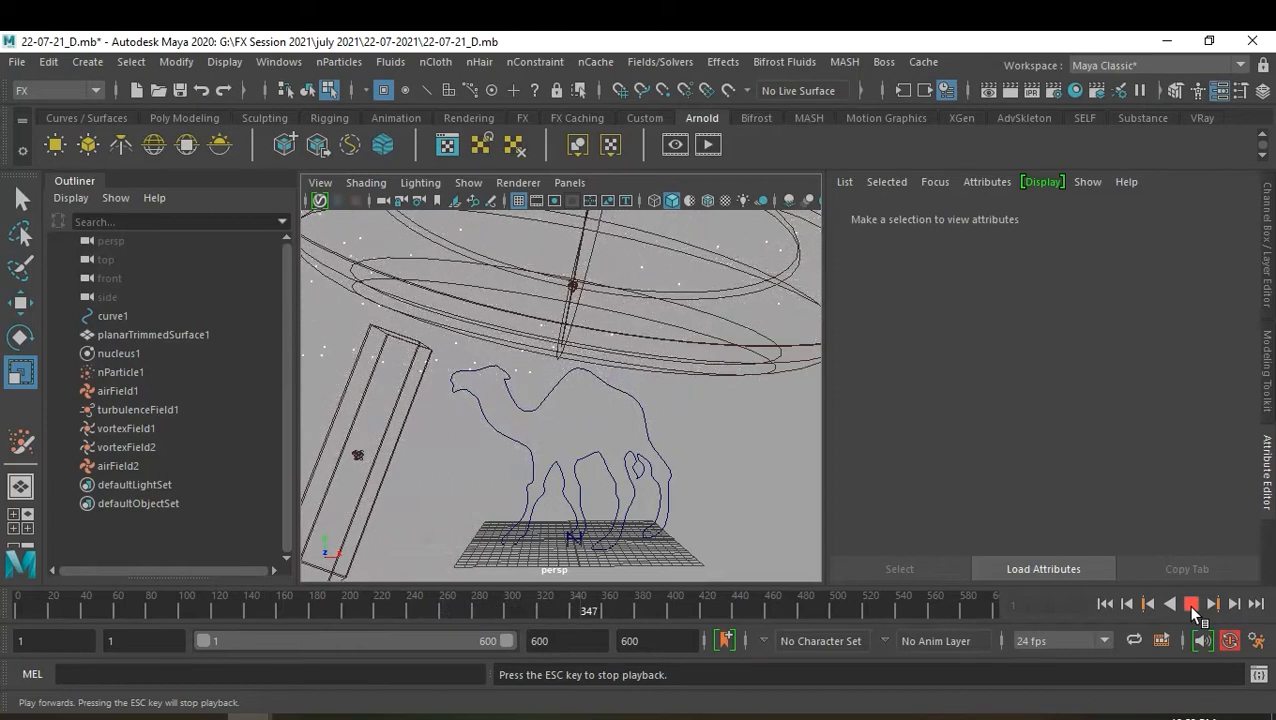
pyautogui.click(1191, 603)
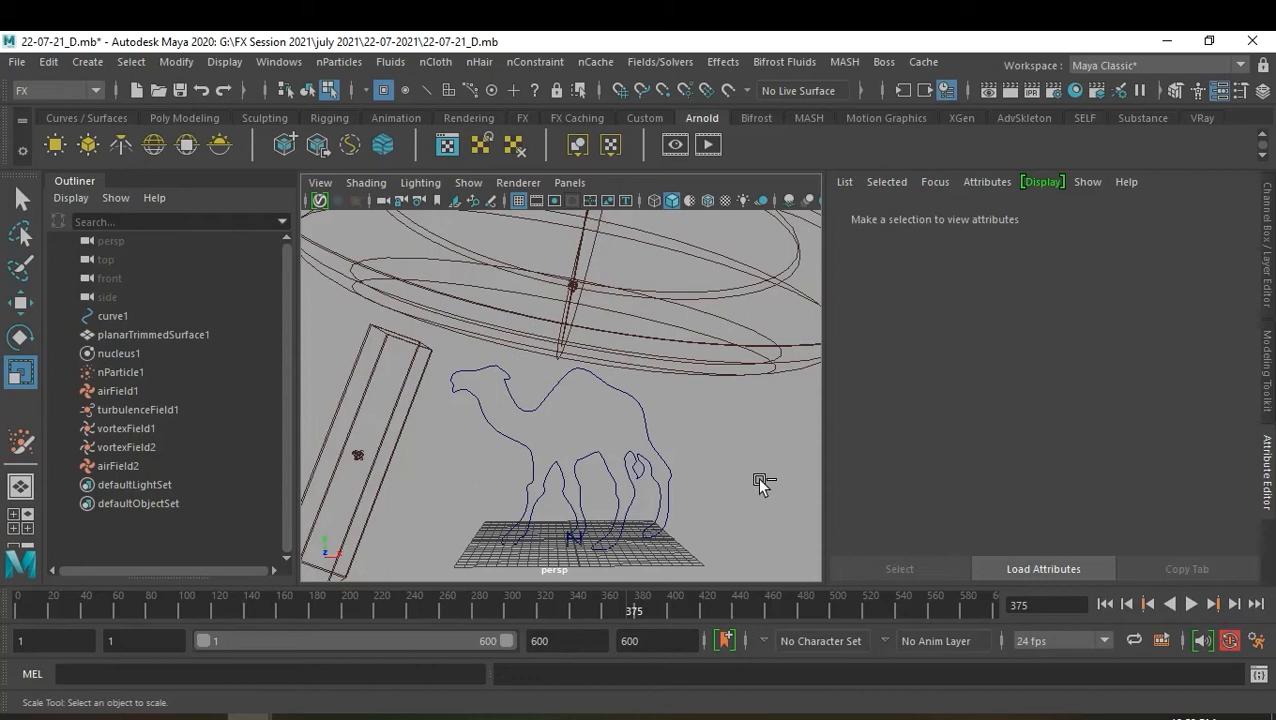
# Make layer1 visible and assign a new Lambert material to the camel surface
pyautogui.hotkey('ctrl', 'a')
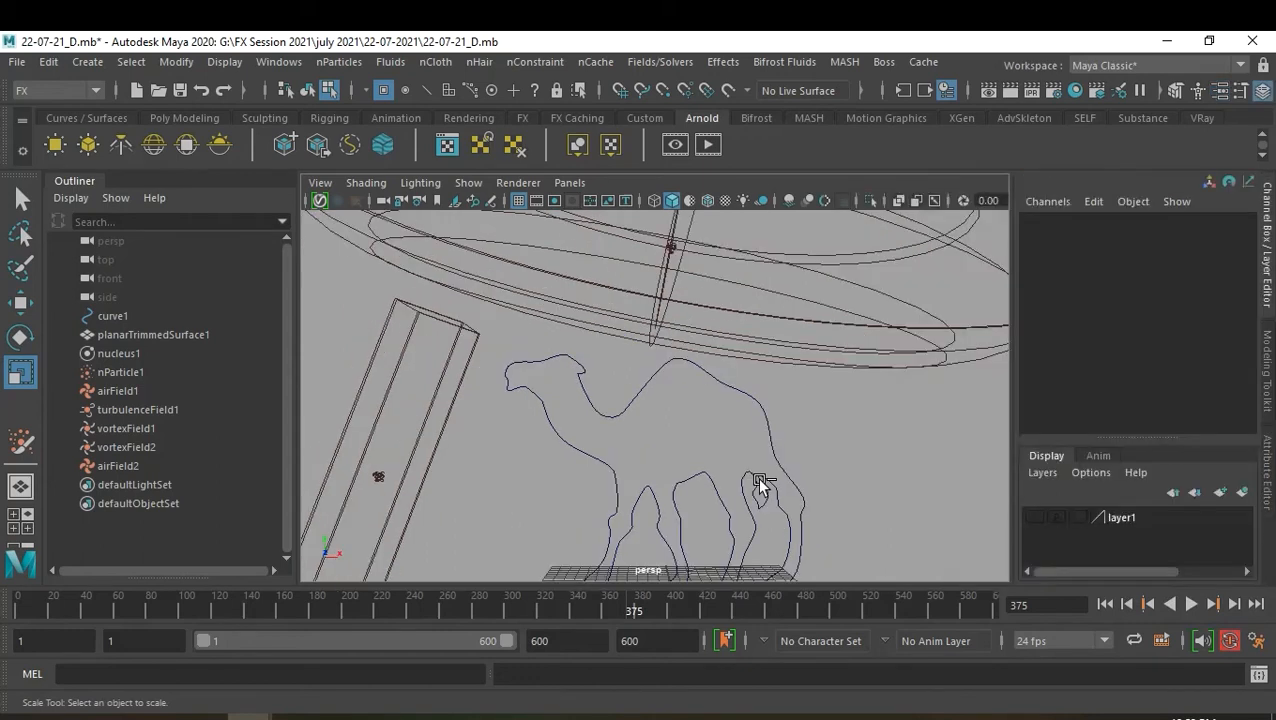
pyautogui.click(1043, 515)
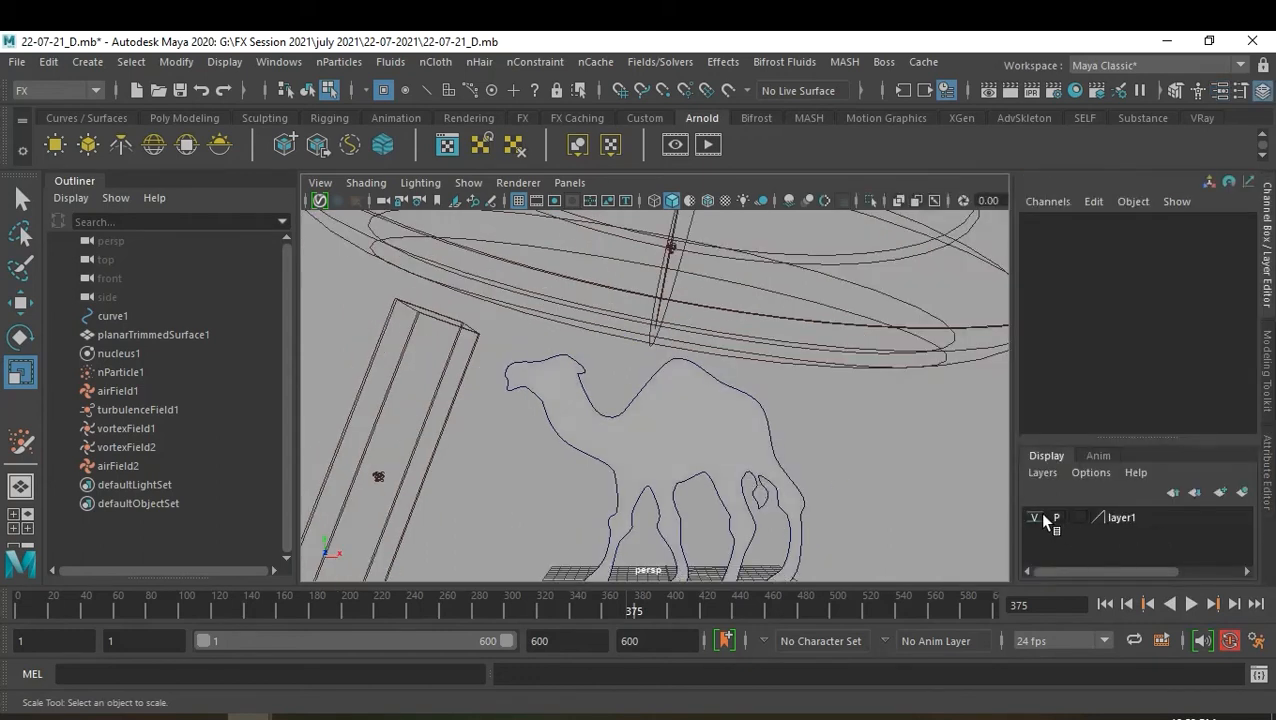
pyautogui.rightClick(695, 429)
pyautogui.moveTo(692, 293); pyautogui.dragTo(727, 162, button='right')
pyautogui.moveTo(682, 428); pyautogui.dragTo(841, 602, button='right')
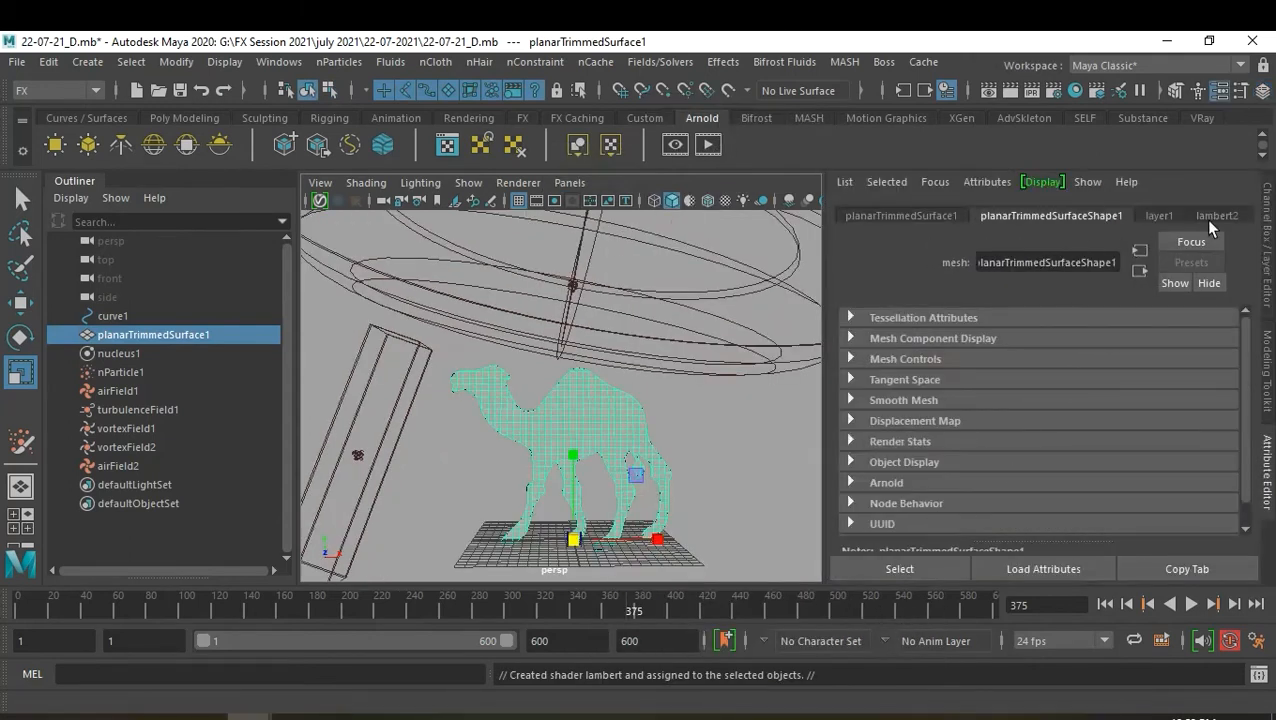
# Raise the Transparency of the camel surface's Lambert material to a light grey
pyautogui.click(1208, 217)
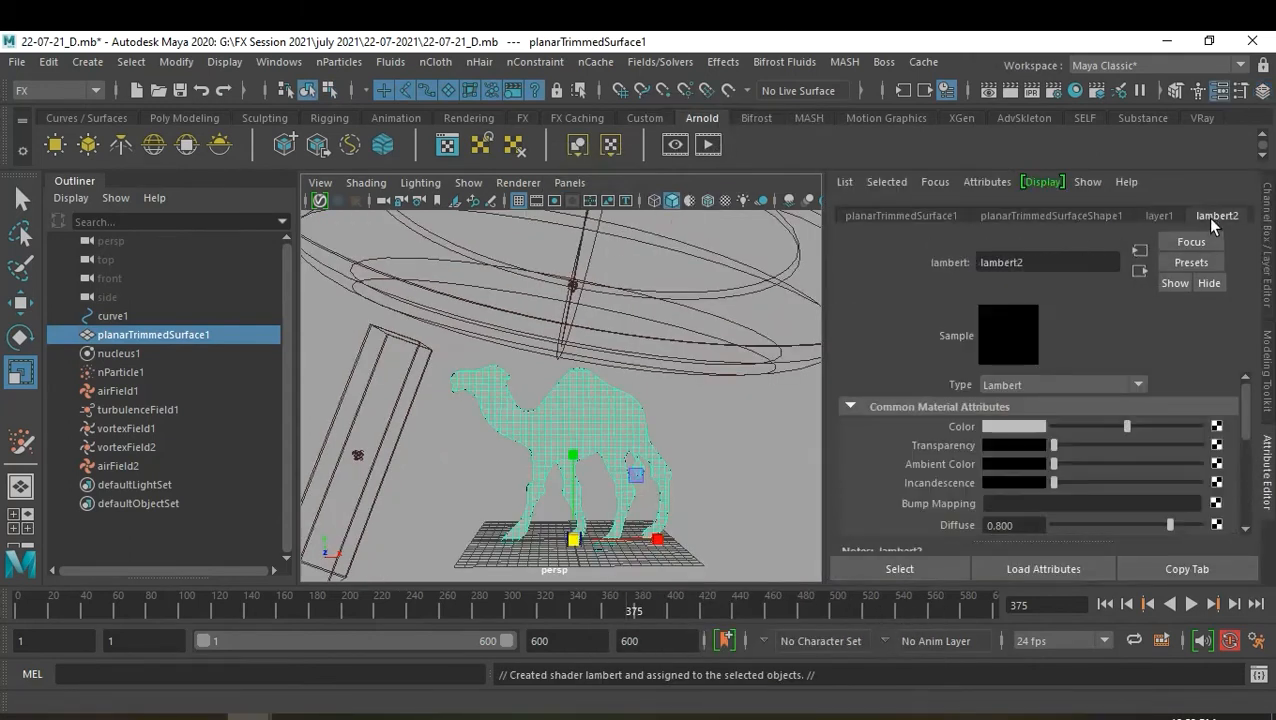
pyautogui.click(1027, 428)
pyautogui.moveTo(1049, 446); pyautogui.dragTo(1105, 455)
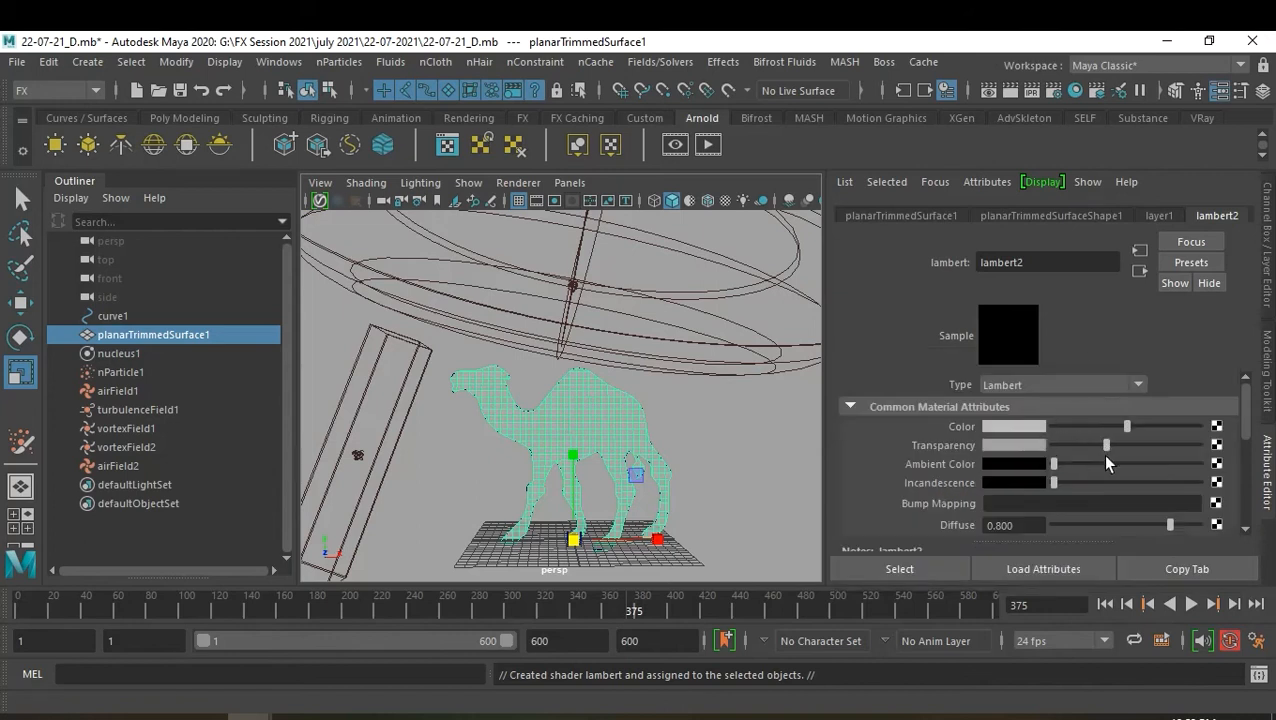
# Set the camel material's Color to a dark orange-brown with hue 25.385, saturation 1 and value 0.191, and deselect the surface
pyautogui.click(1020, 428)
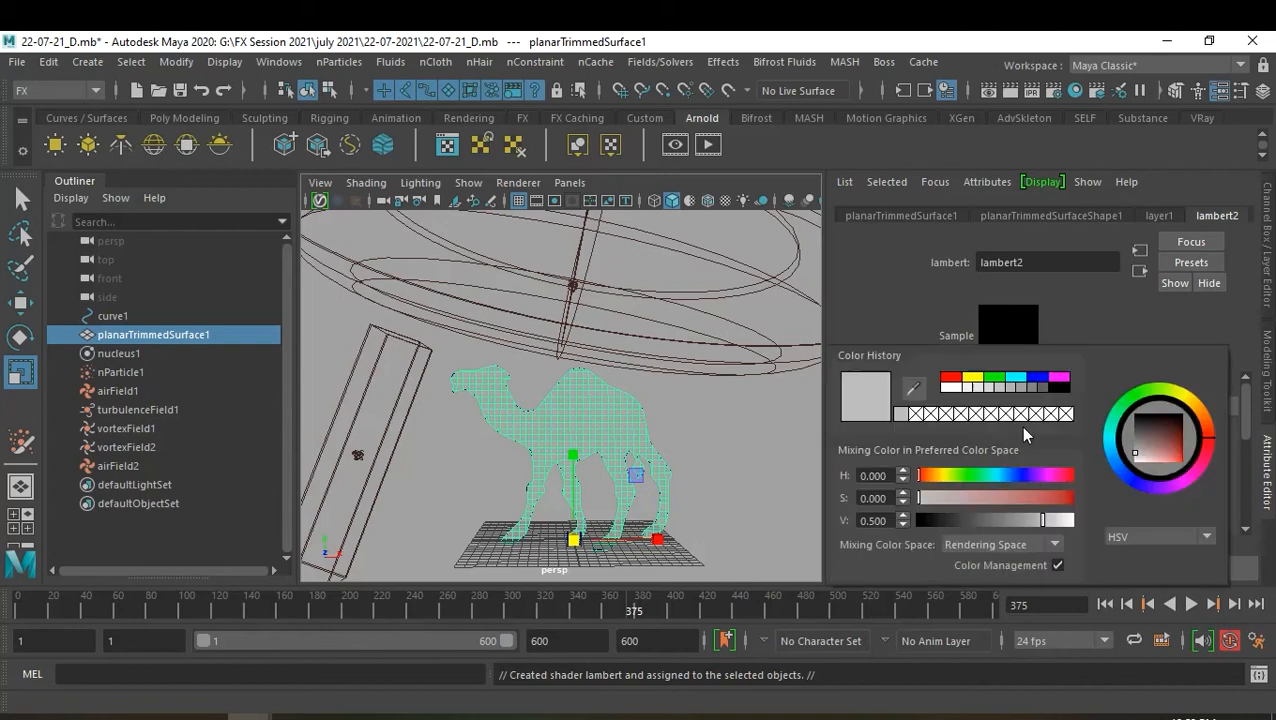
pyautogui.click(1017, 377)
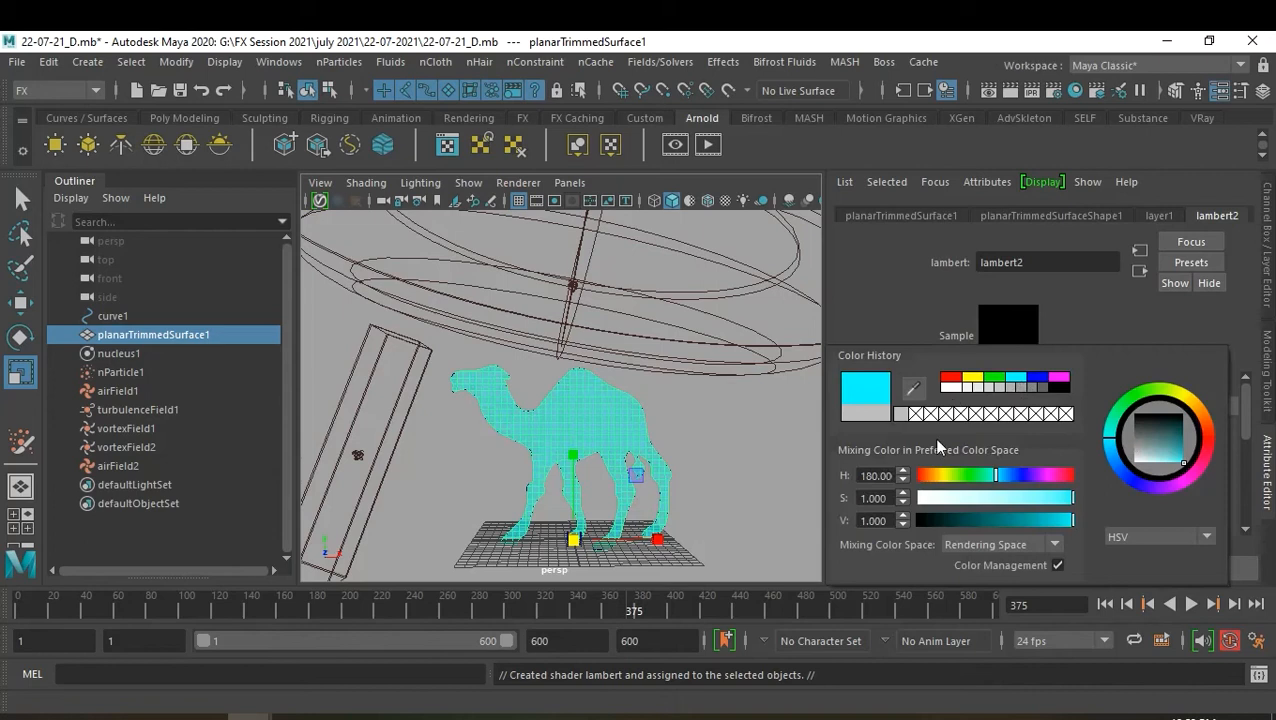
pyautogui.click(937, 477)
pyautogui.moveTo(934, 474); pyautogui.dragTo(933, 474)
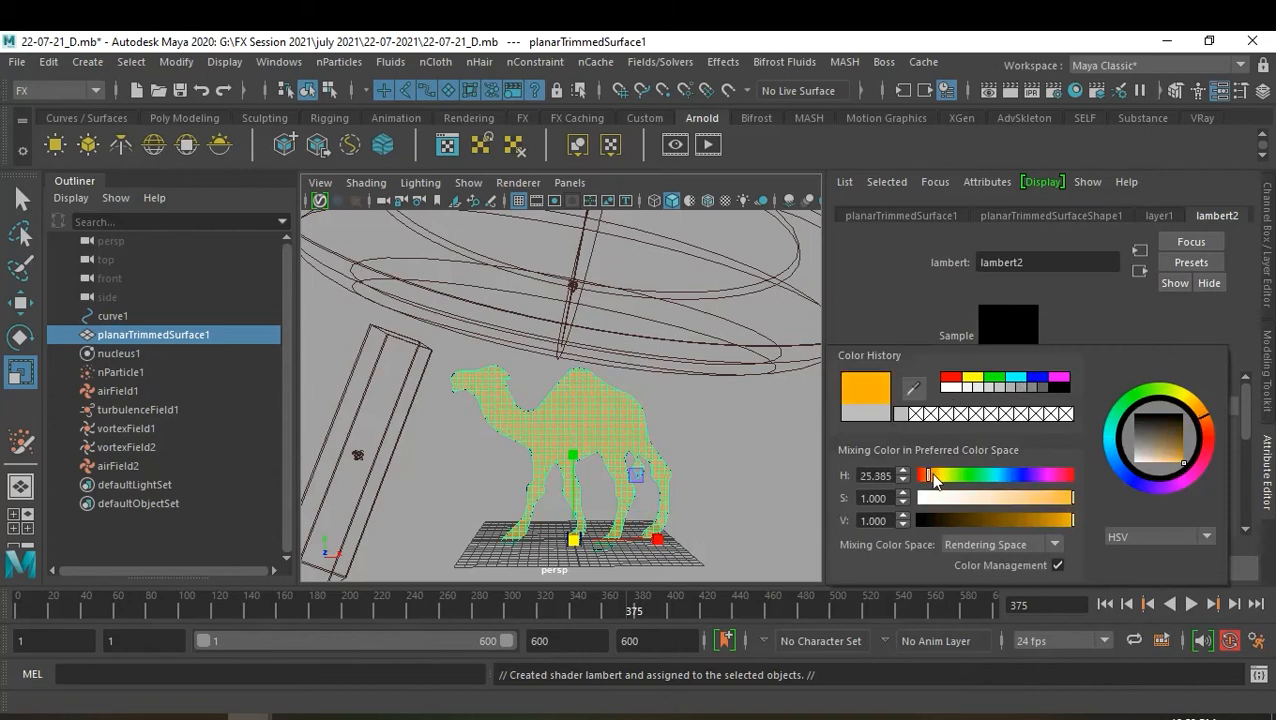
pyautogui.click(1016, 521)
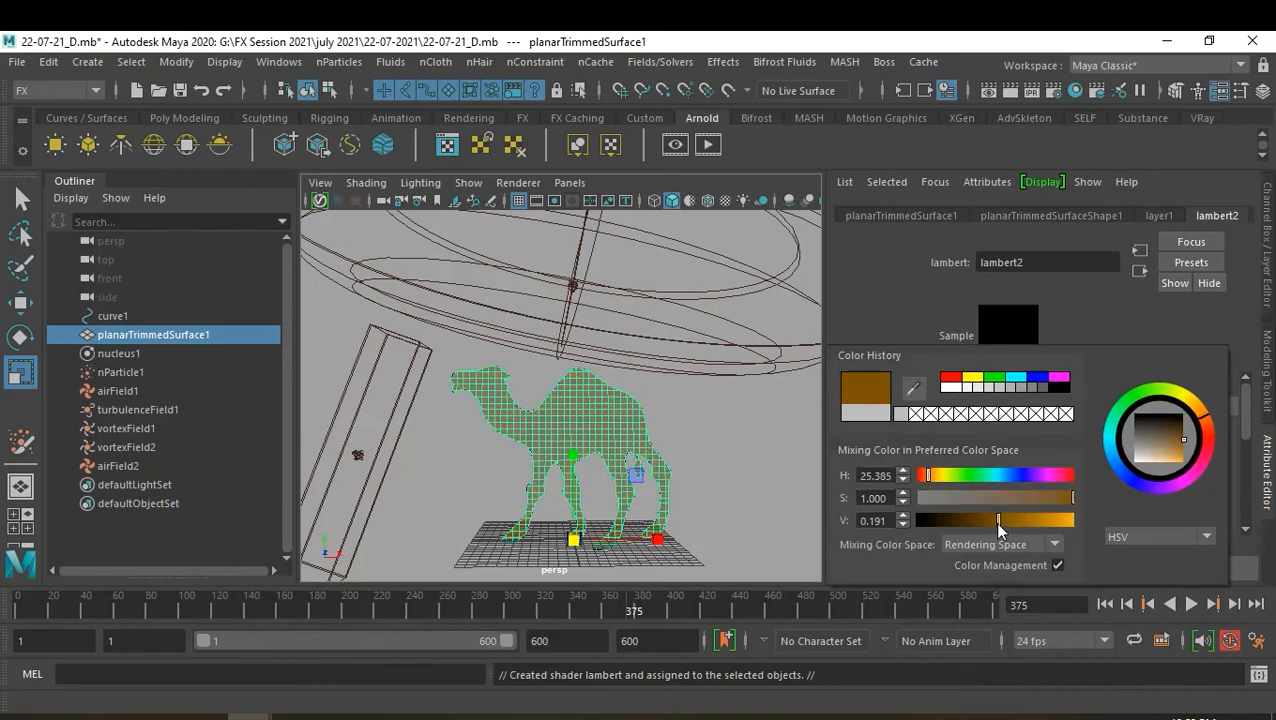
pyautogui.click(742, 442)
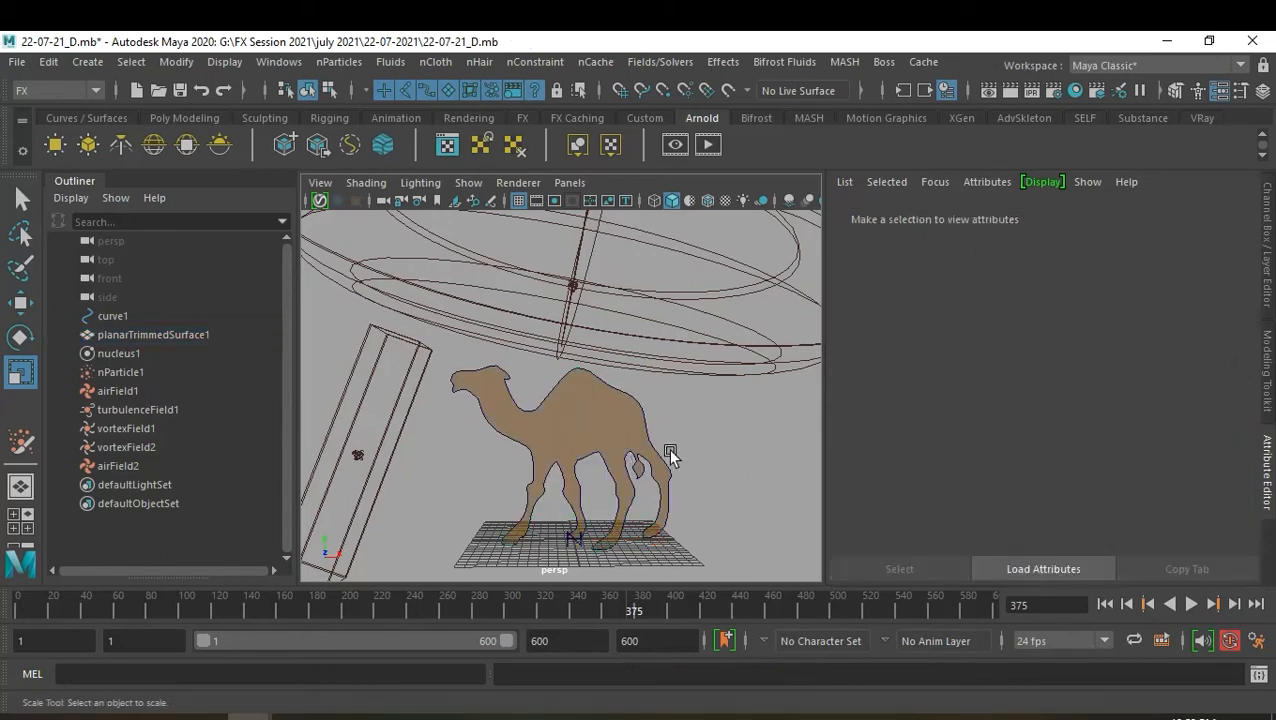
# Save the scene and play the simulation from the first frame with the coloured camel surface showing
pyautogui.hotkey('ctrl', 's')
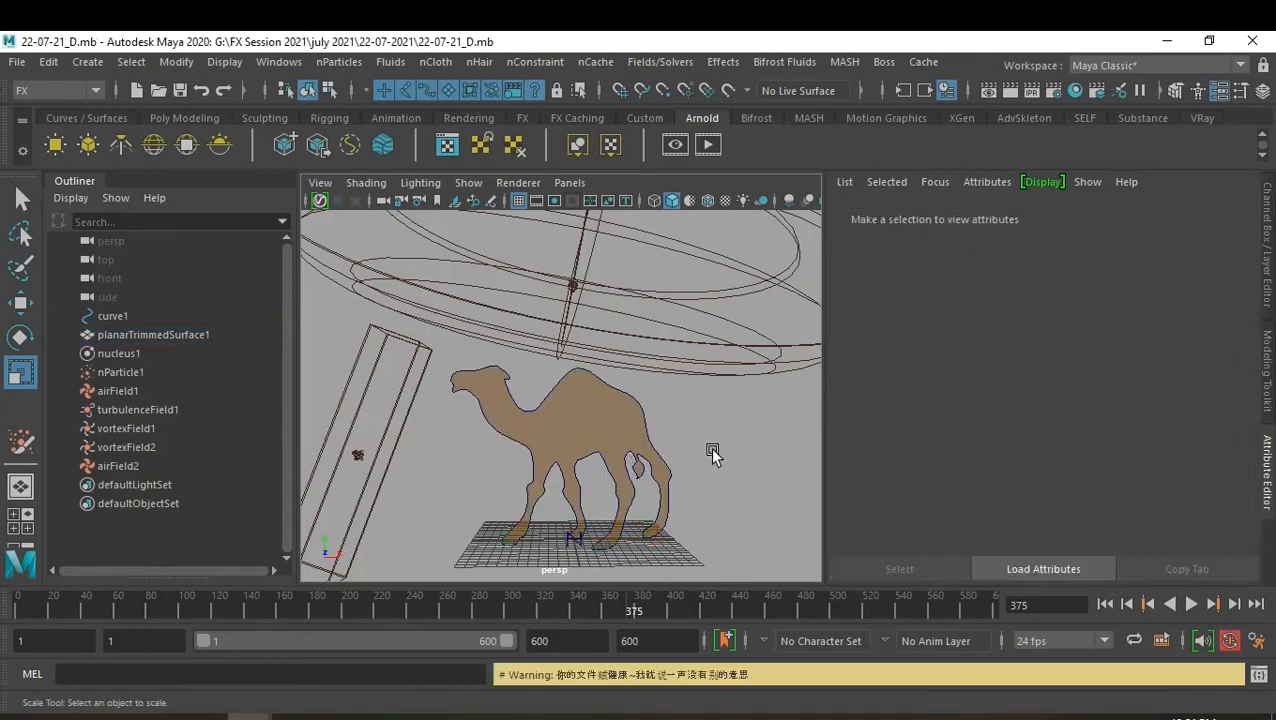
pyautogui.click(1106, 604)
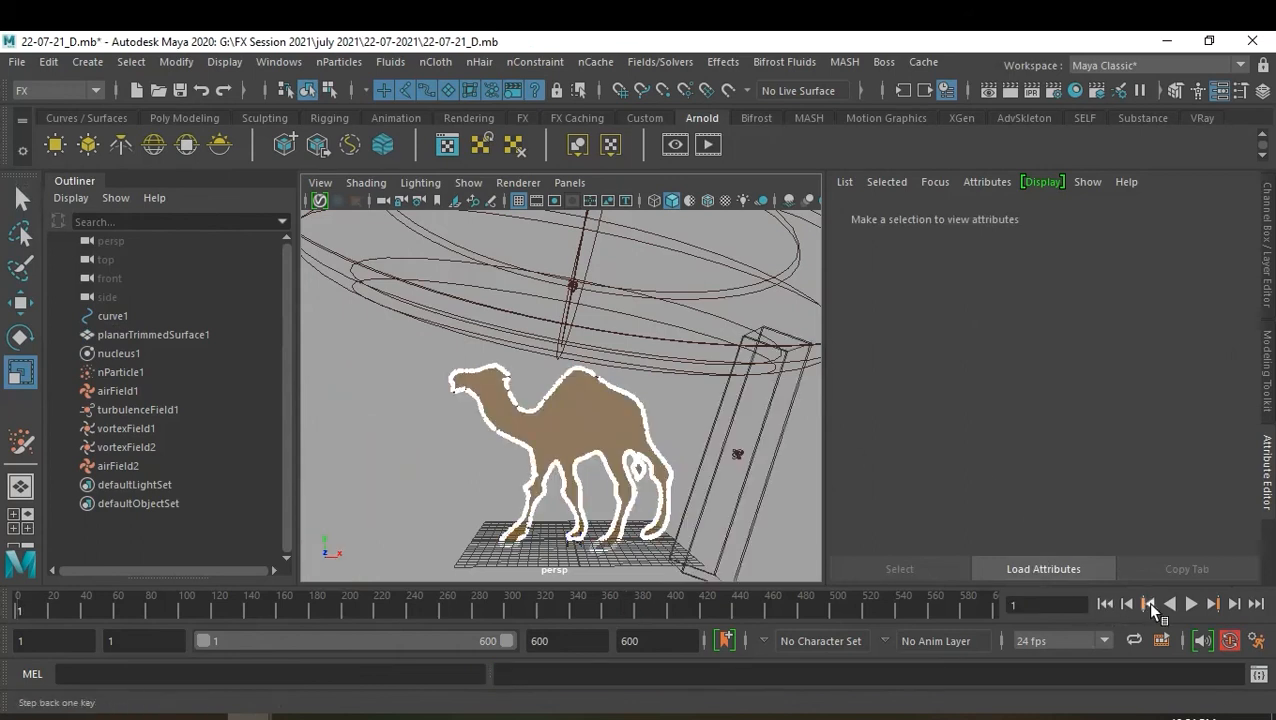
pyautogui.click(1192, 604)
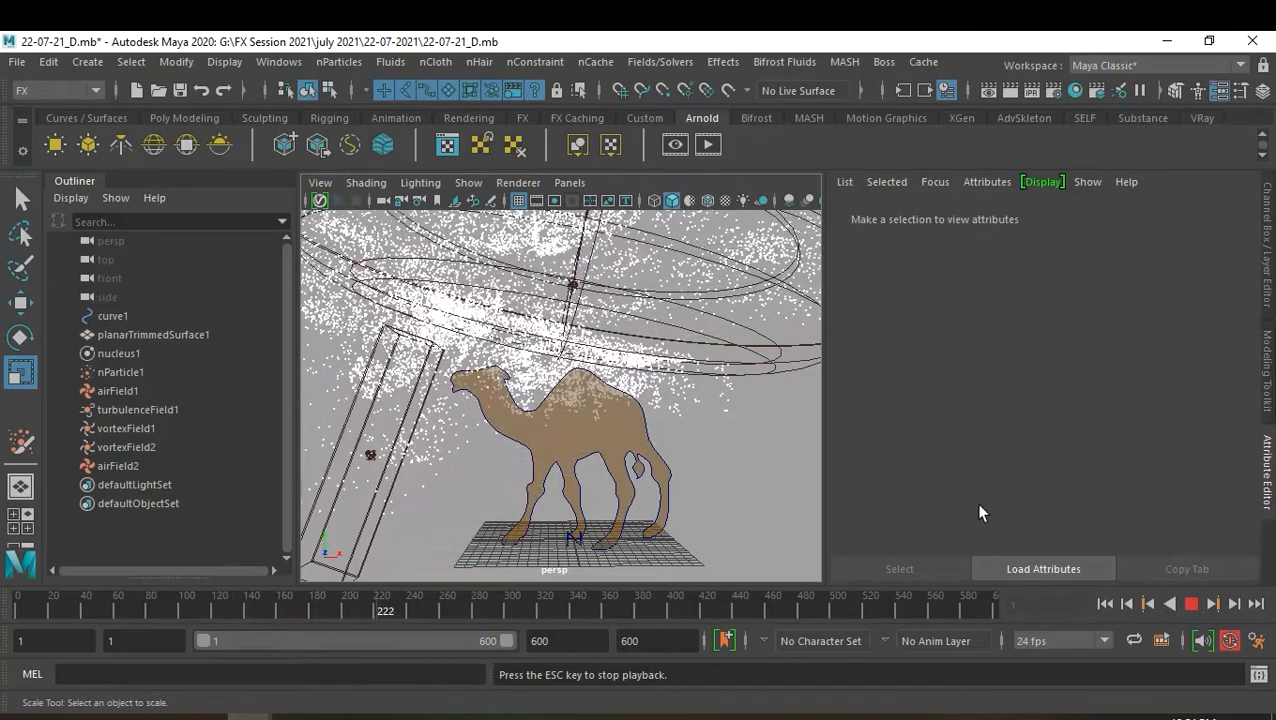
# Stop the simulation playback and save the scene
pyautogui.click(1192, 605)
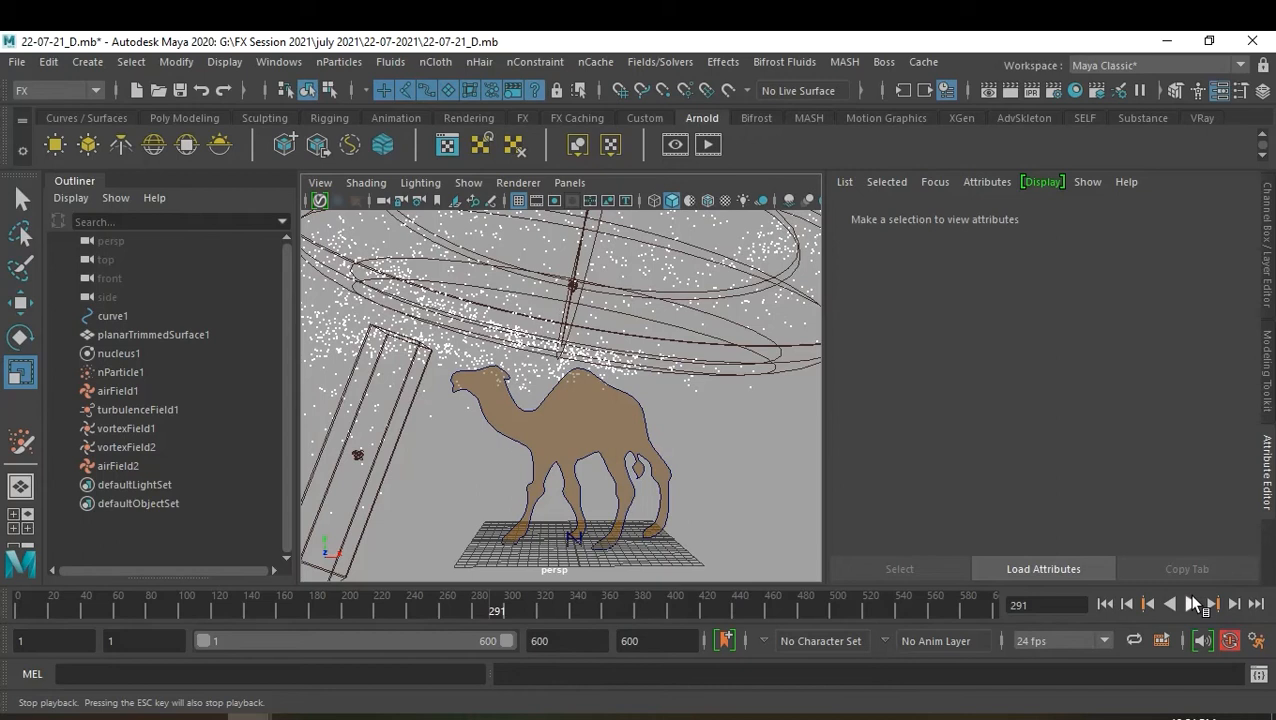
pyautogui.hotkey('ctrl', 's')
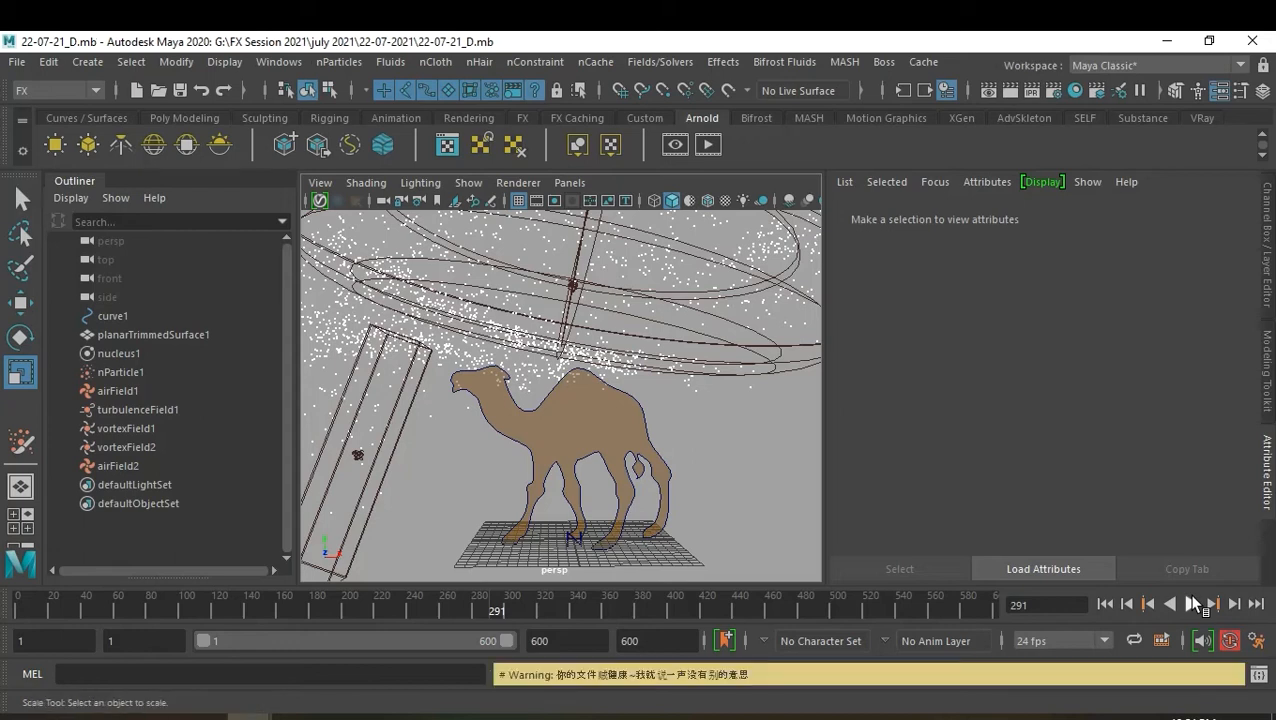
# Hide nucleus1, curve1 and all the air, turbulence and vortex fields, and turn off the viewport grid
pyautogui.click(113, 353)
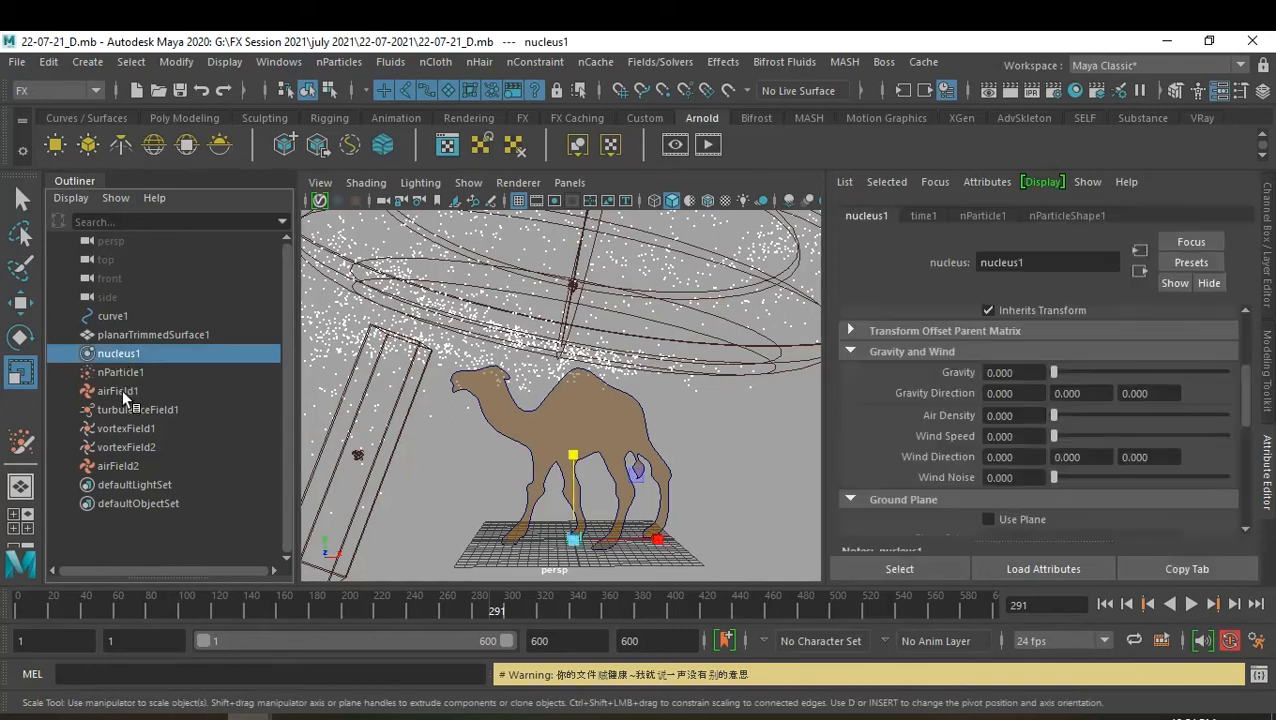
pyautogui.keyDown('ctrl'); pyautogui.click(118, 390); pyautogui.keyUp('ctrl')
pyautogui.keyDown('ctrl'); pyautogui.click(119, 409); pyautogui.keyUp('ctrl')
pyautogui.keyDown('ctrl'); pyautogui.click(125, 428); pyautogui.keyUp('ctrl')
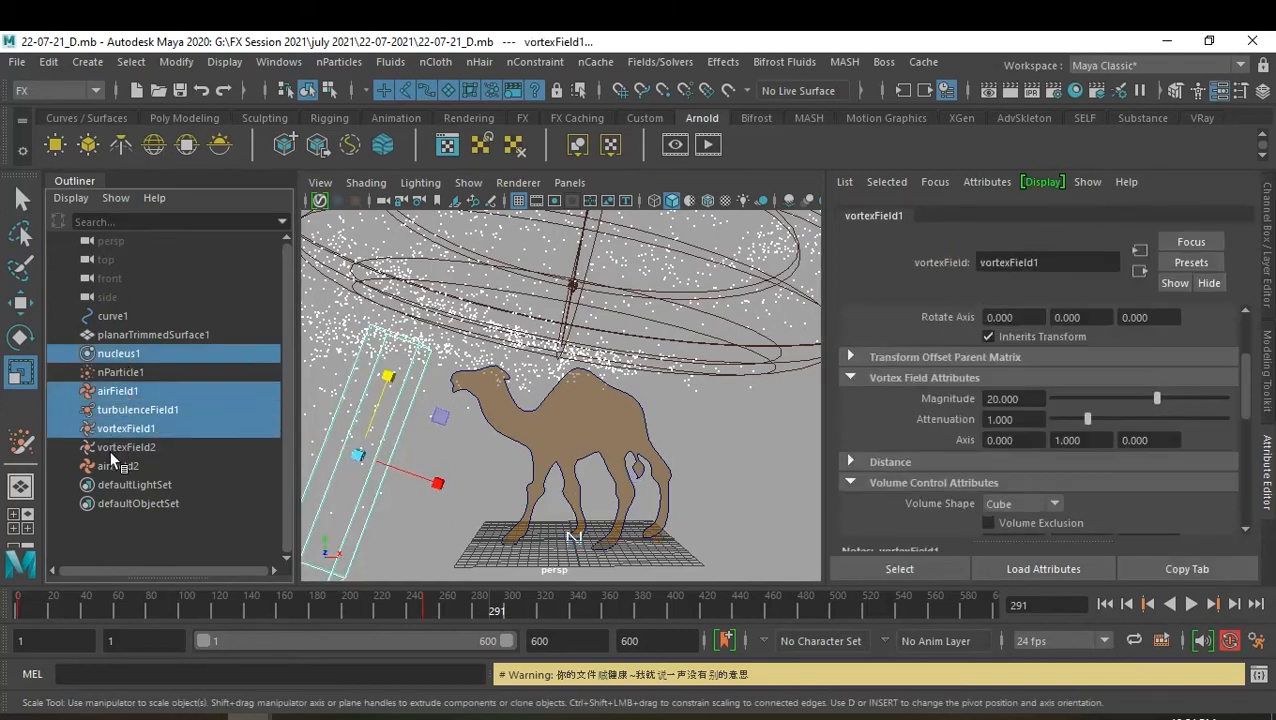
pyautogui.keyDown('ctrl'); pyautogui.click(126, 447); pyautogui.keyUp('ctrl')
pyautogui.keyDown('ctrl'); pyautogui.click(117, 466); pyautogui.keyUp('ctrl')
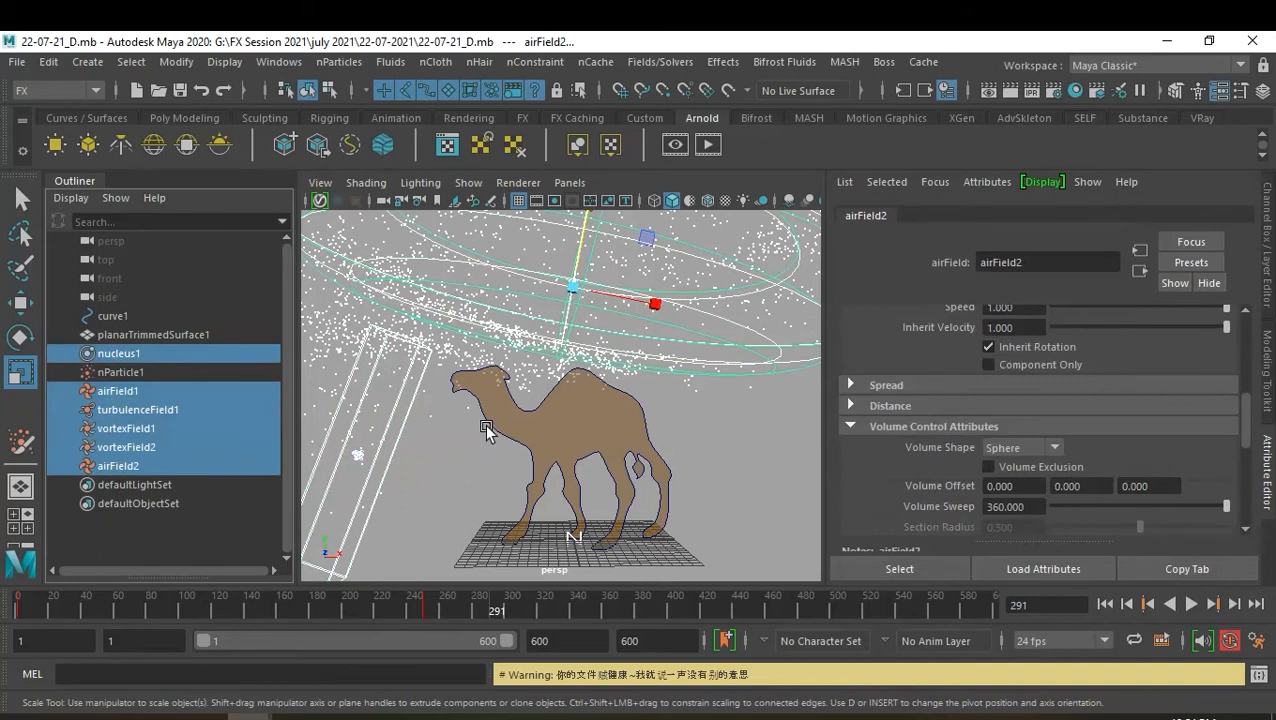
pyautogui.keyDown('ctrl'); pyautogui.click(114, 316); pyautogui.keyUp('ctrl')
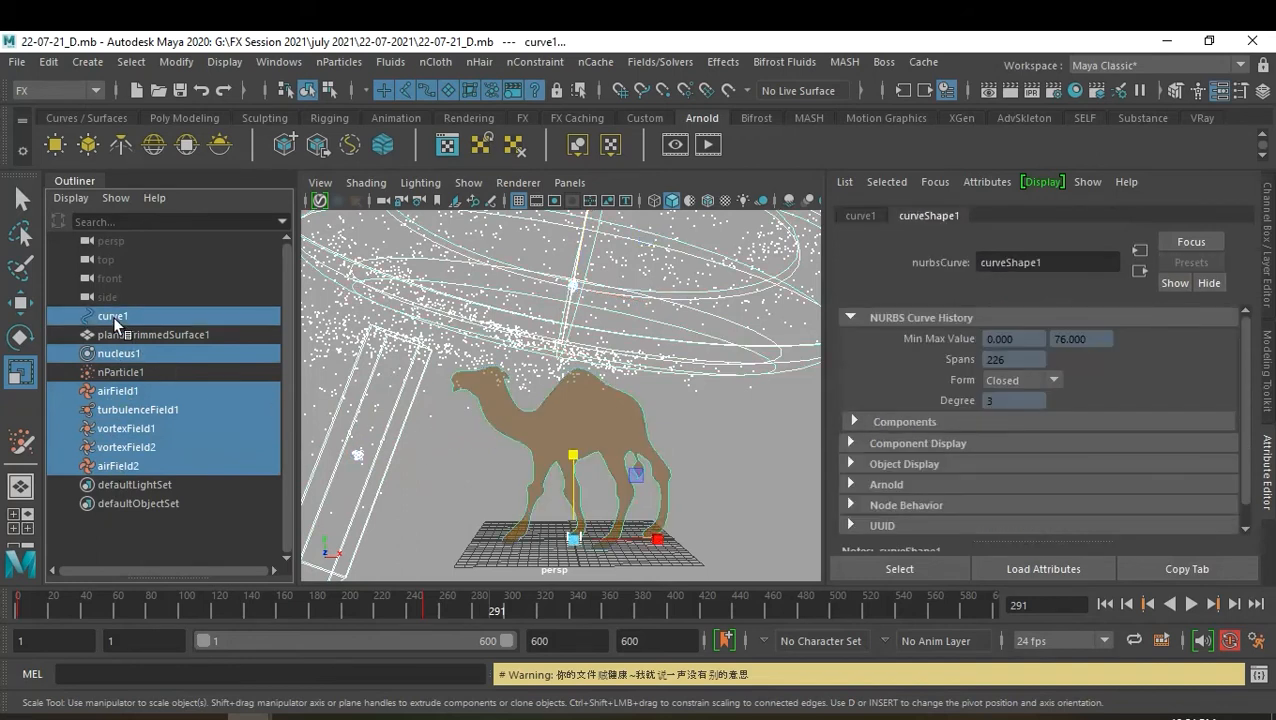
pyautogui.hotkey('ctrl', 'h')
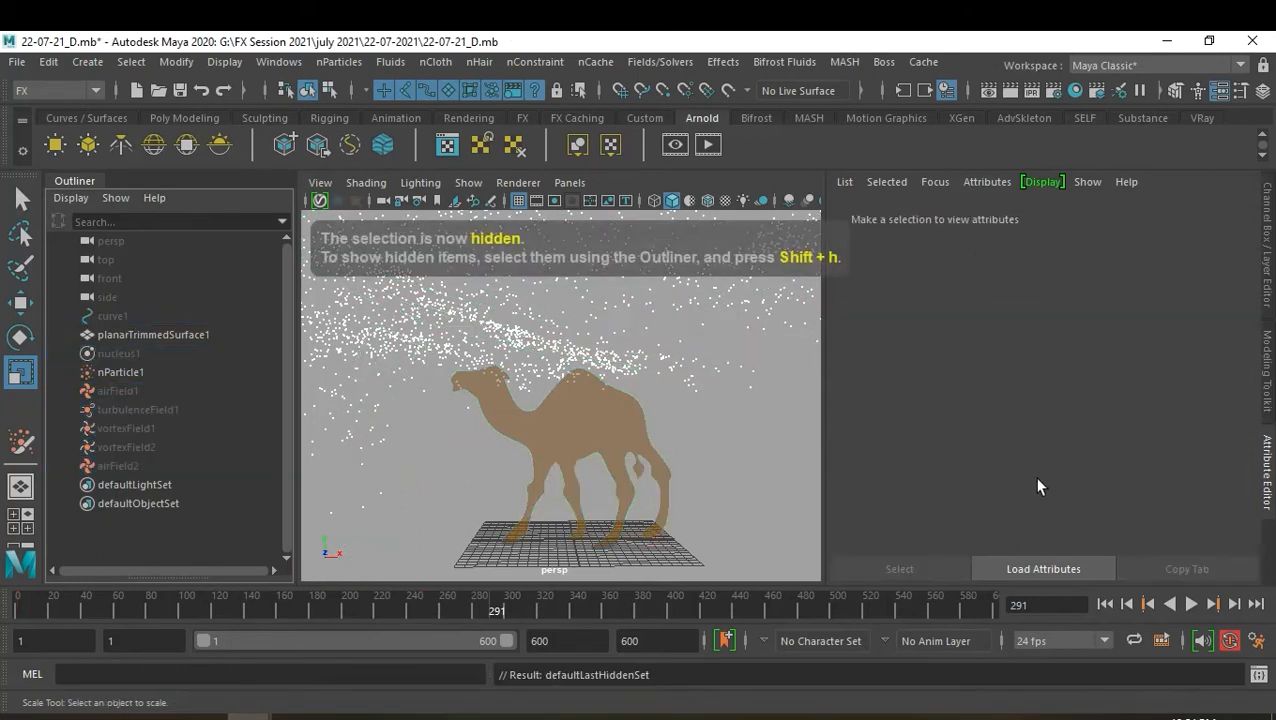
pyautogui.click(522, 201)
# Play the simulation twice from the first frame to review the particles dispersing from the camel without field icons
pyautogui.click(1104, 604)
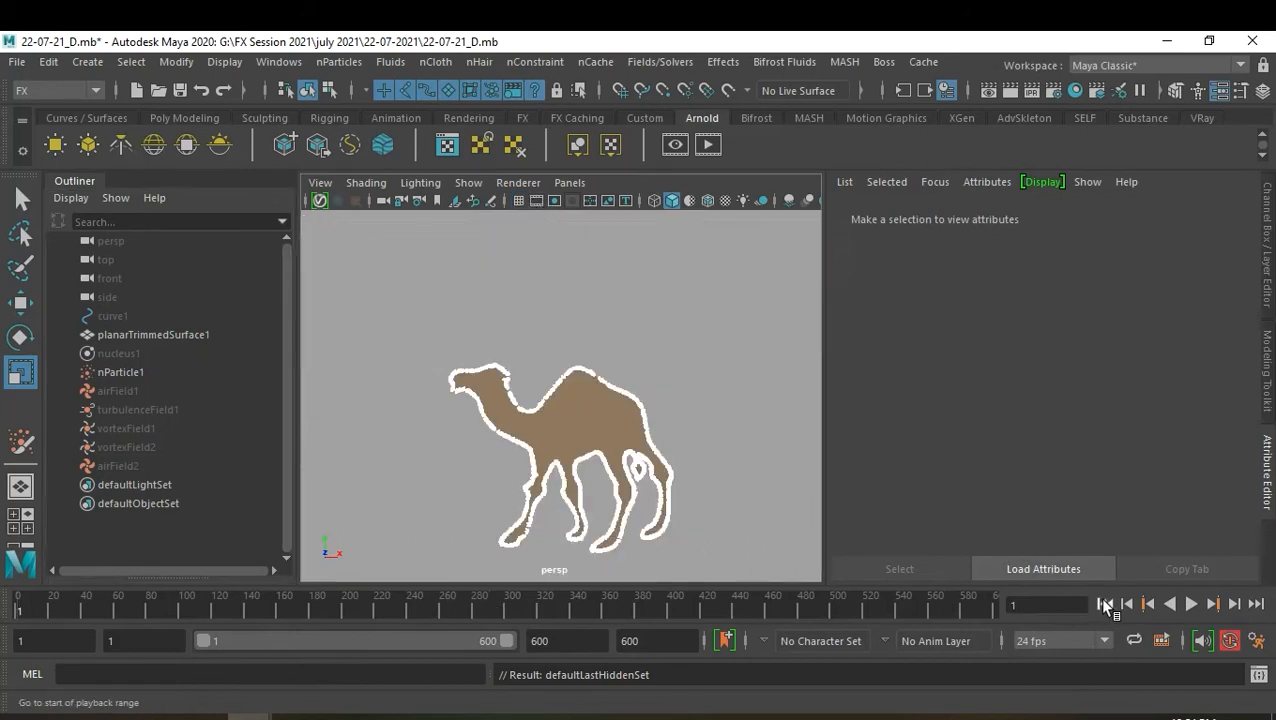
pyautogui.click(1191, 604)
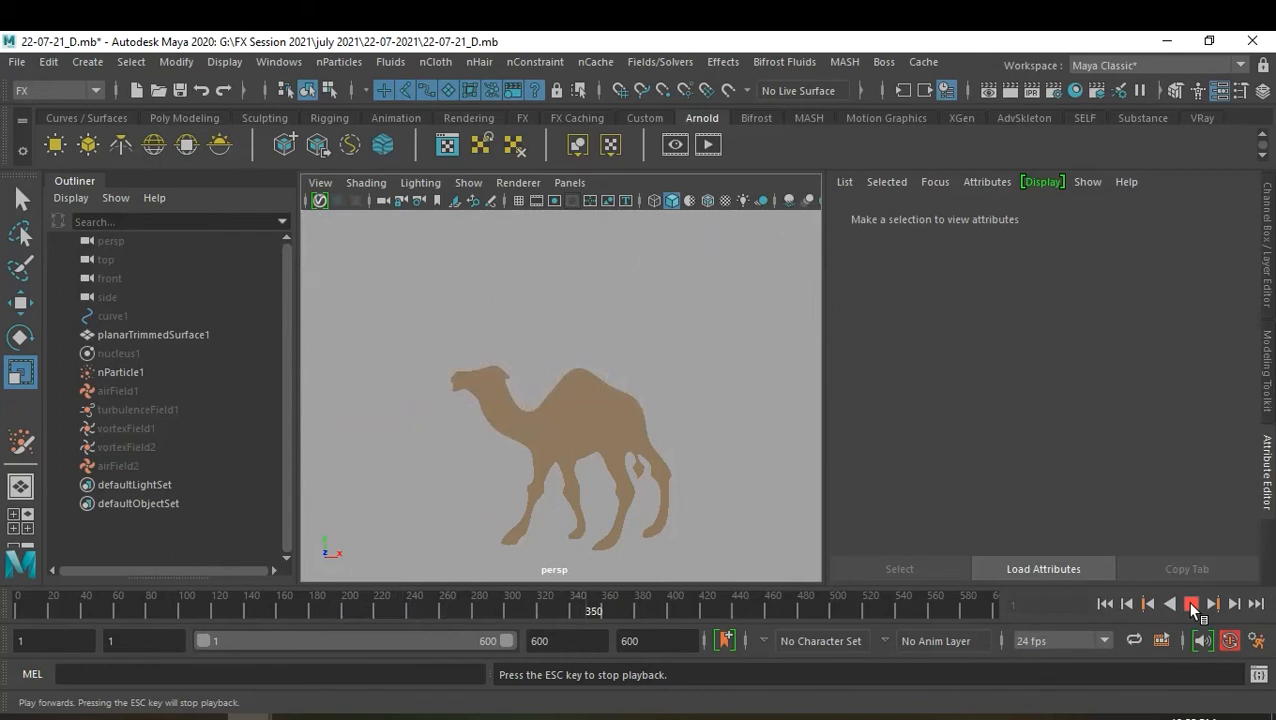
pyautogui.click(1190, 604)
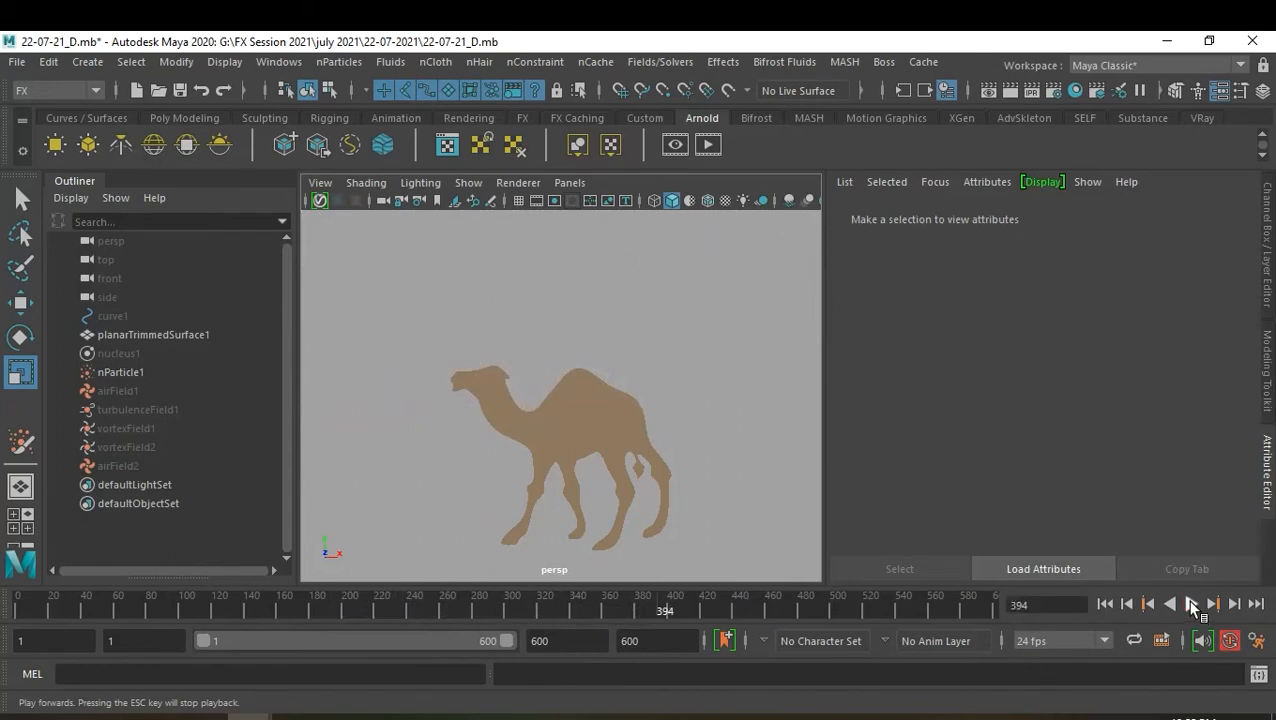
pyautogui.click(1104, 604)
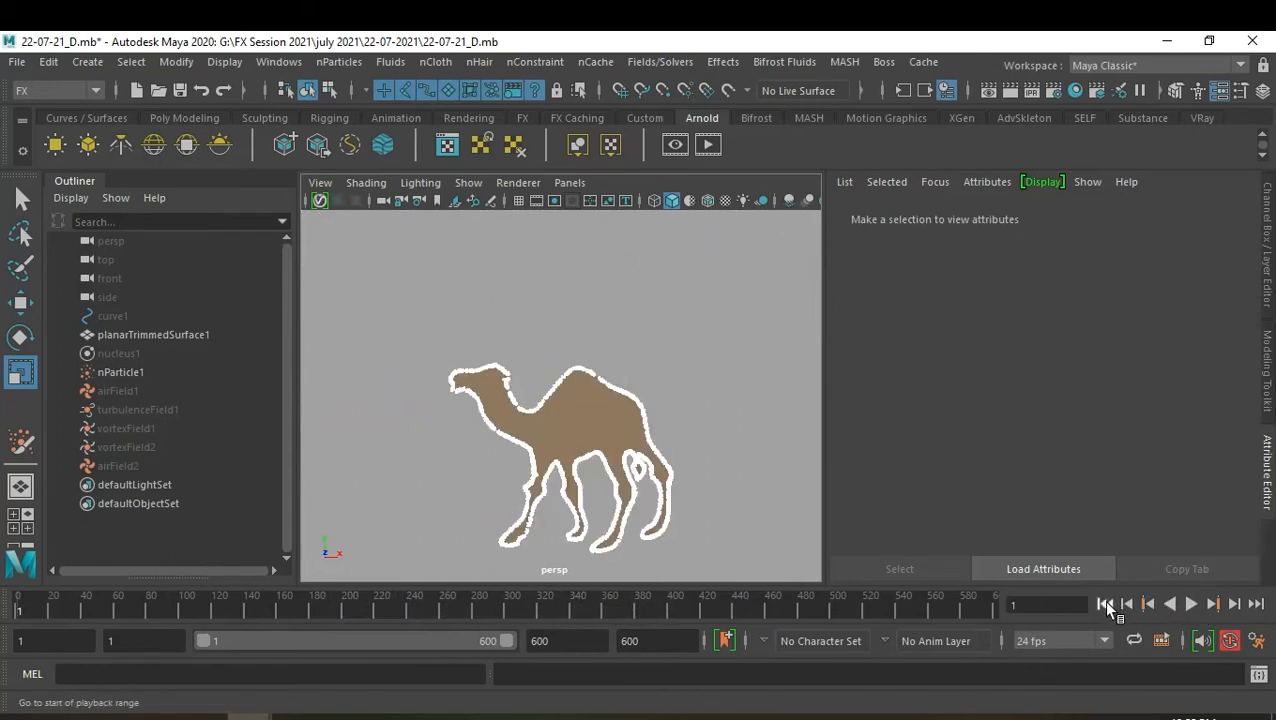
pyautogui.click(1191, 604)
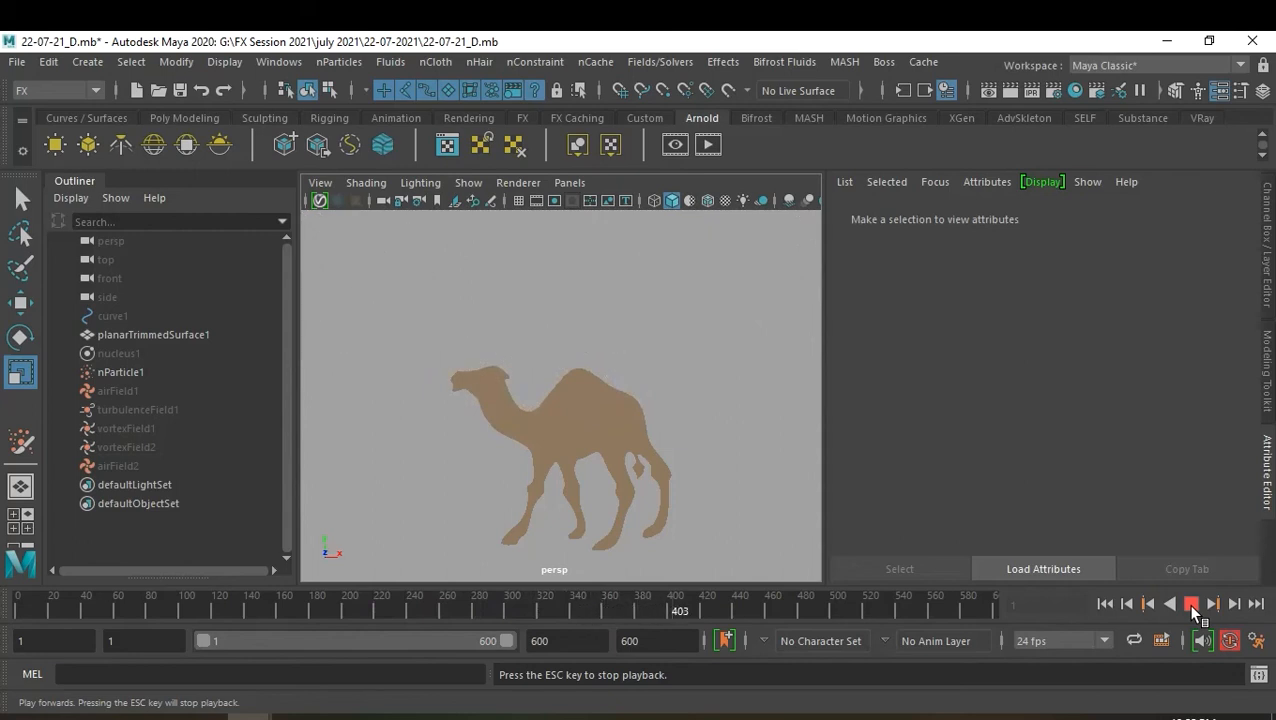
pyautogui.click(1191, 603)
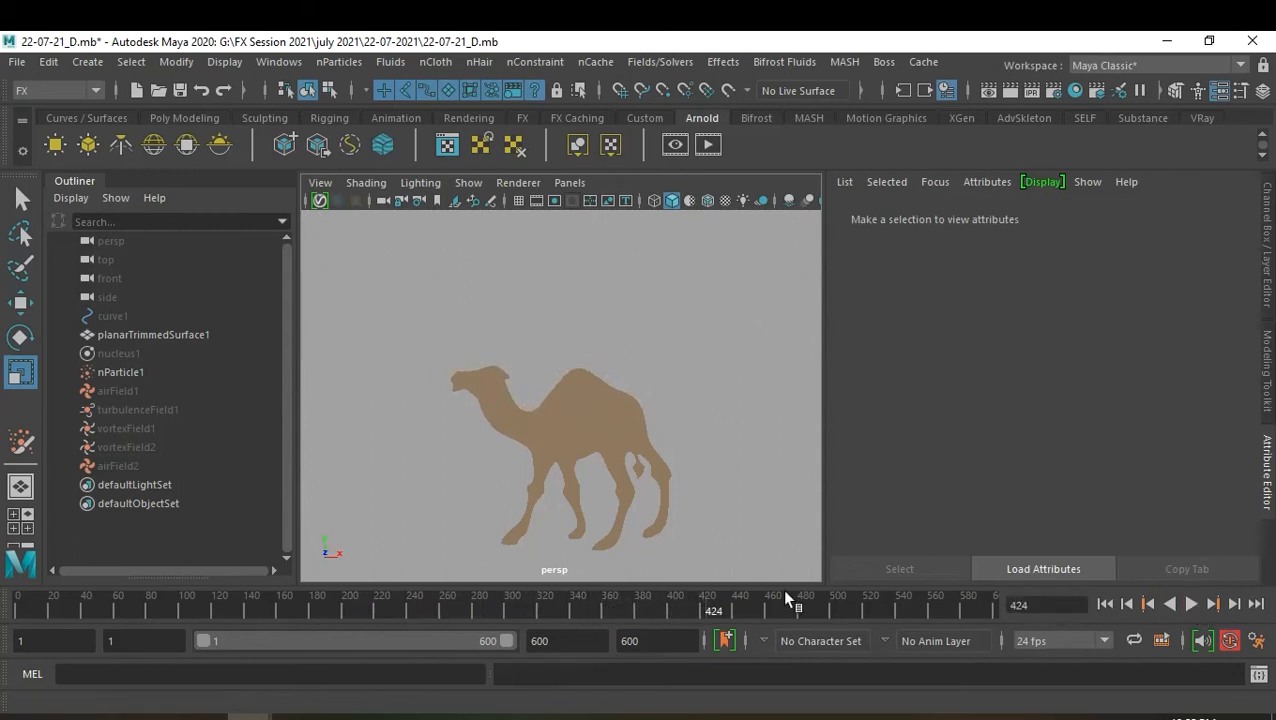
# Set the end of the playback range to frame 360 and save the scene
pyautogui.click(581, 640)
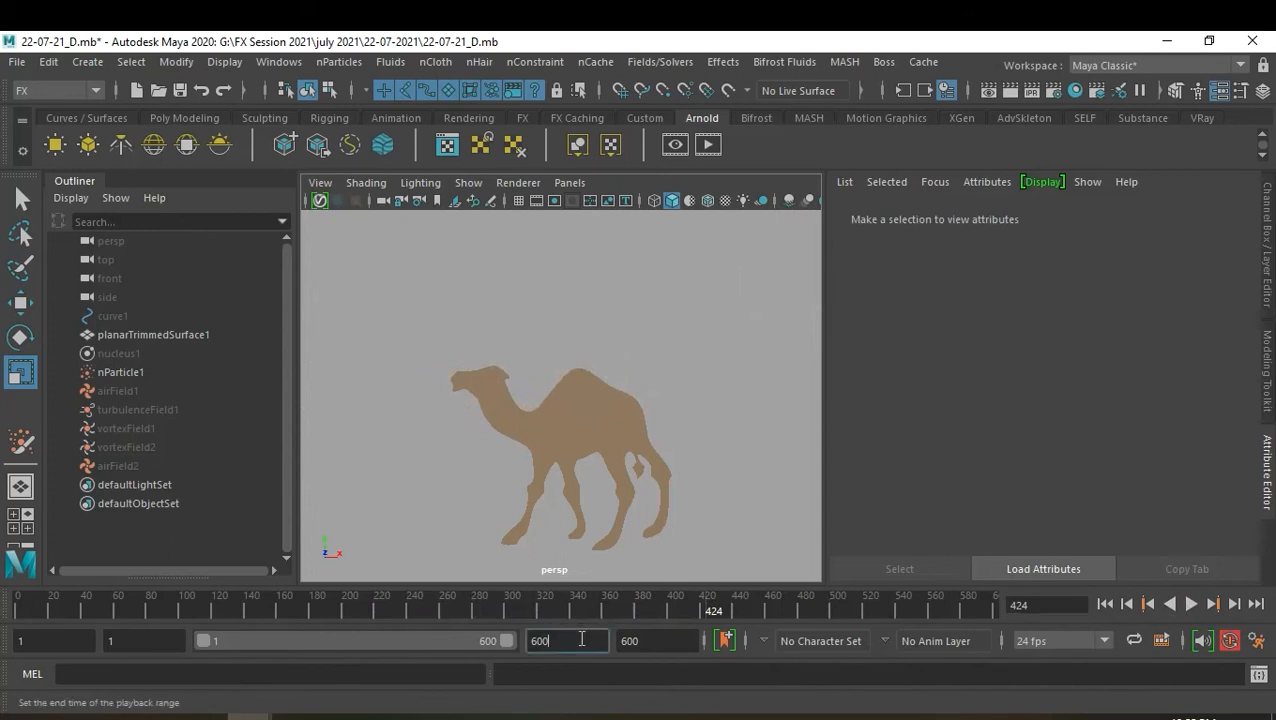
pyautogui.moveTo(557, 641); pyautogui.dragTo(532, 644)
pyautogui.write('36')
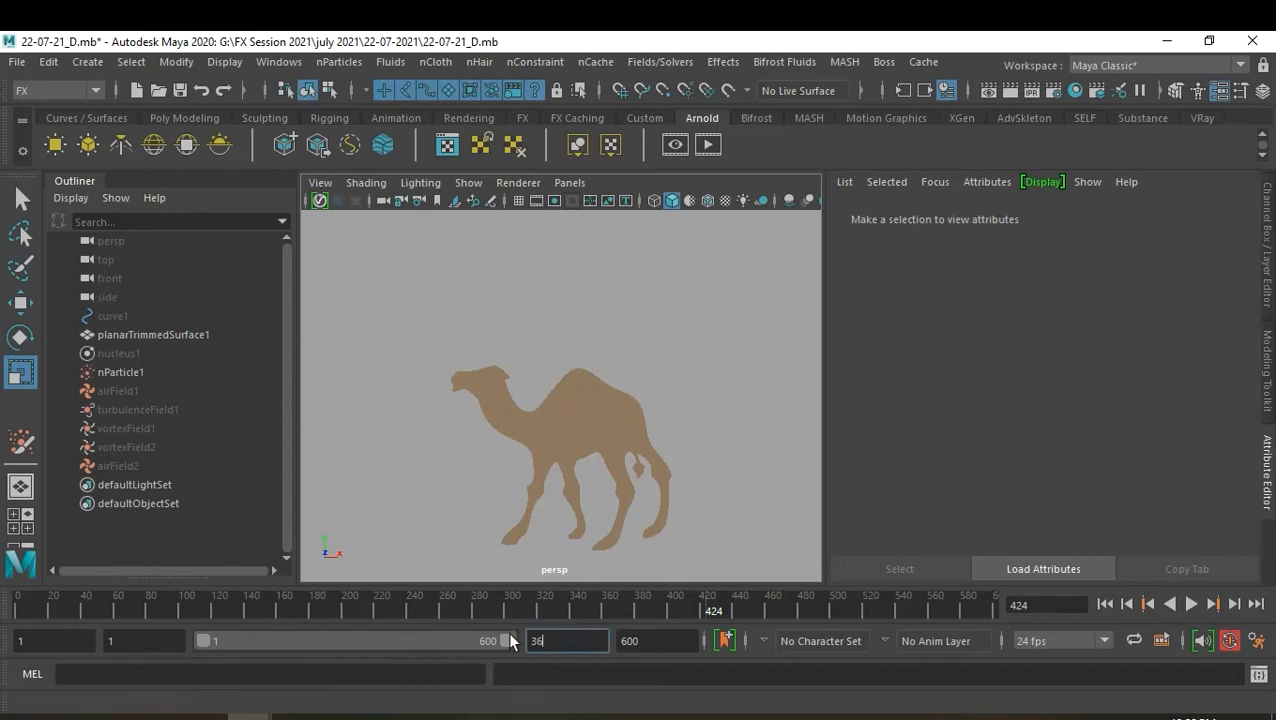
pyautogui.write('0')
pyautogui.press('Return')
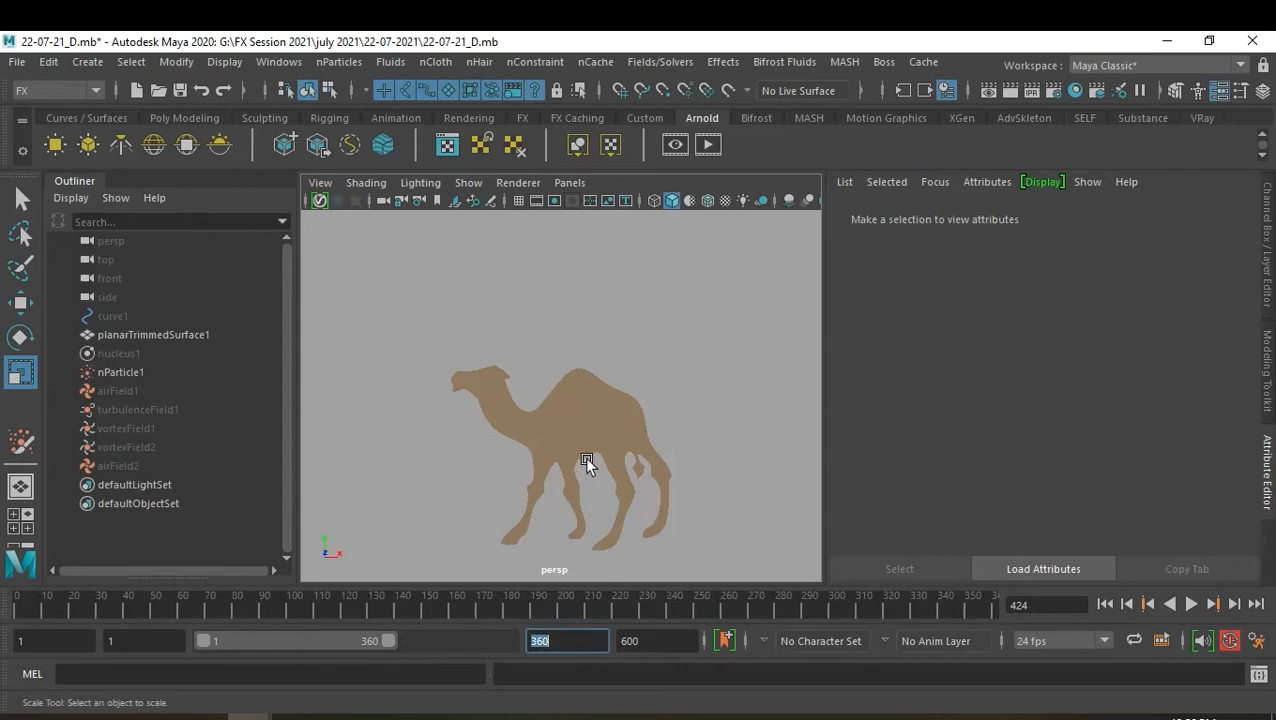
pyautogui.click(651, 353)
pyautogui.hotkey('ctrl', 's')
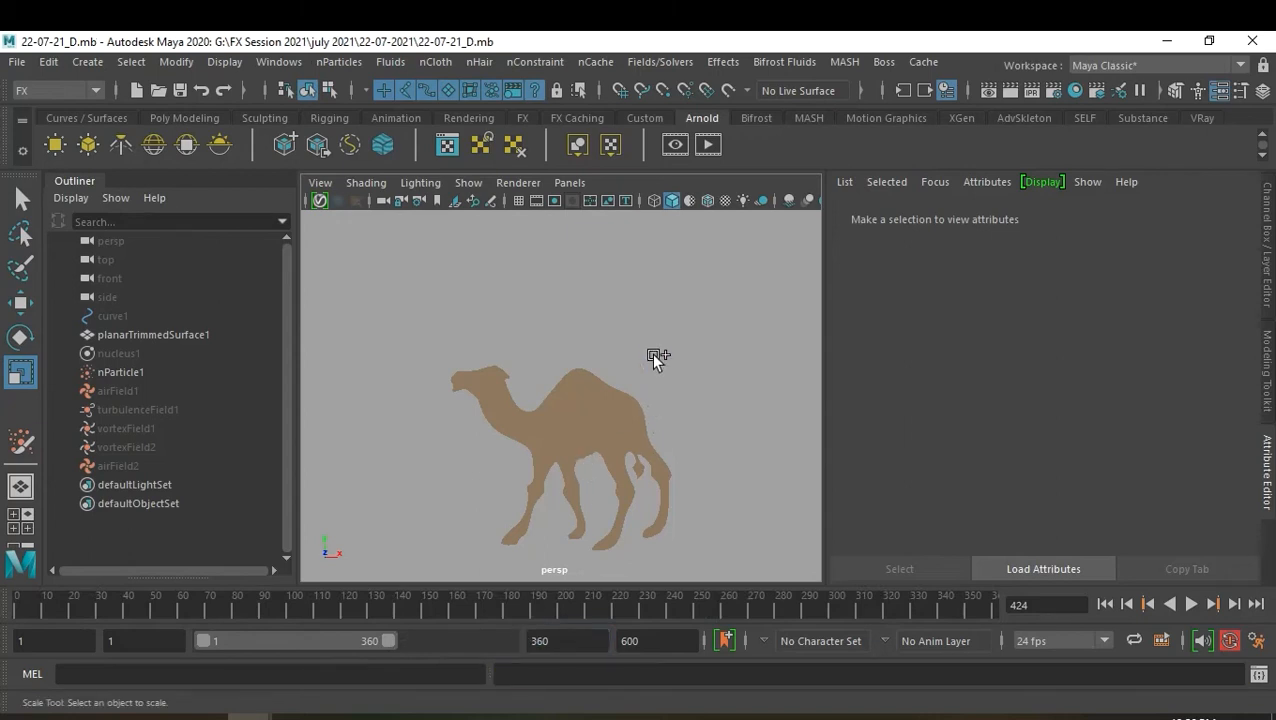
# Save the scene as a new version named 22-07-21_E
pyautogui.press('q')
pyautogui.hotkey('ctrl', 'shift', 's')
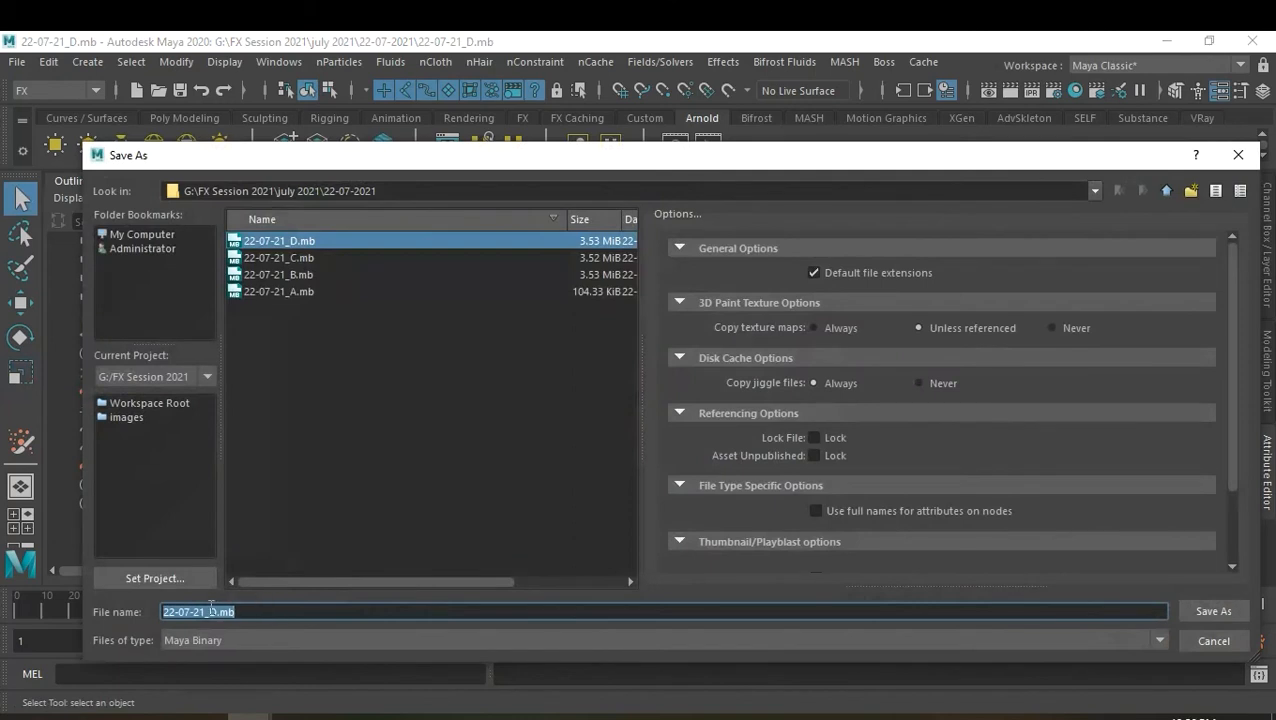
pyautogui.moveTo(211, 608); pyautogui.dragTo(264, 605)
pyautogui.write('E')
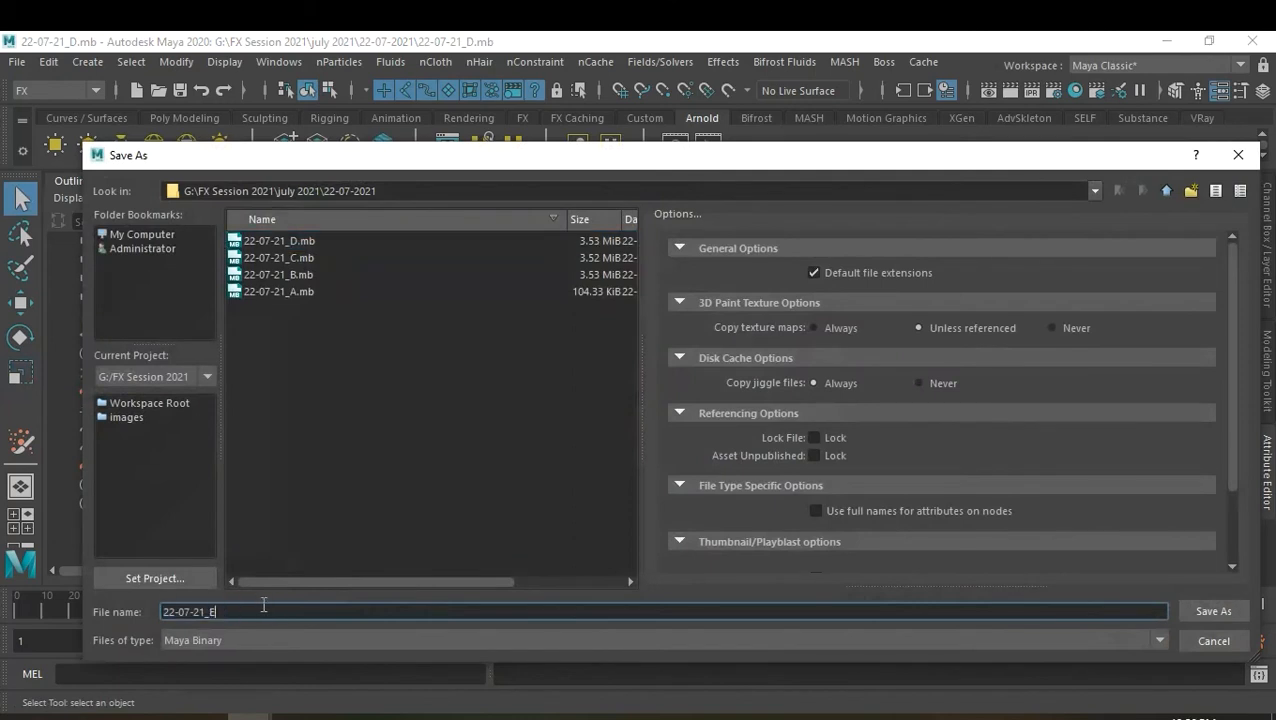
pyautogui.press('Return')
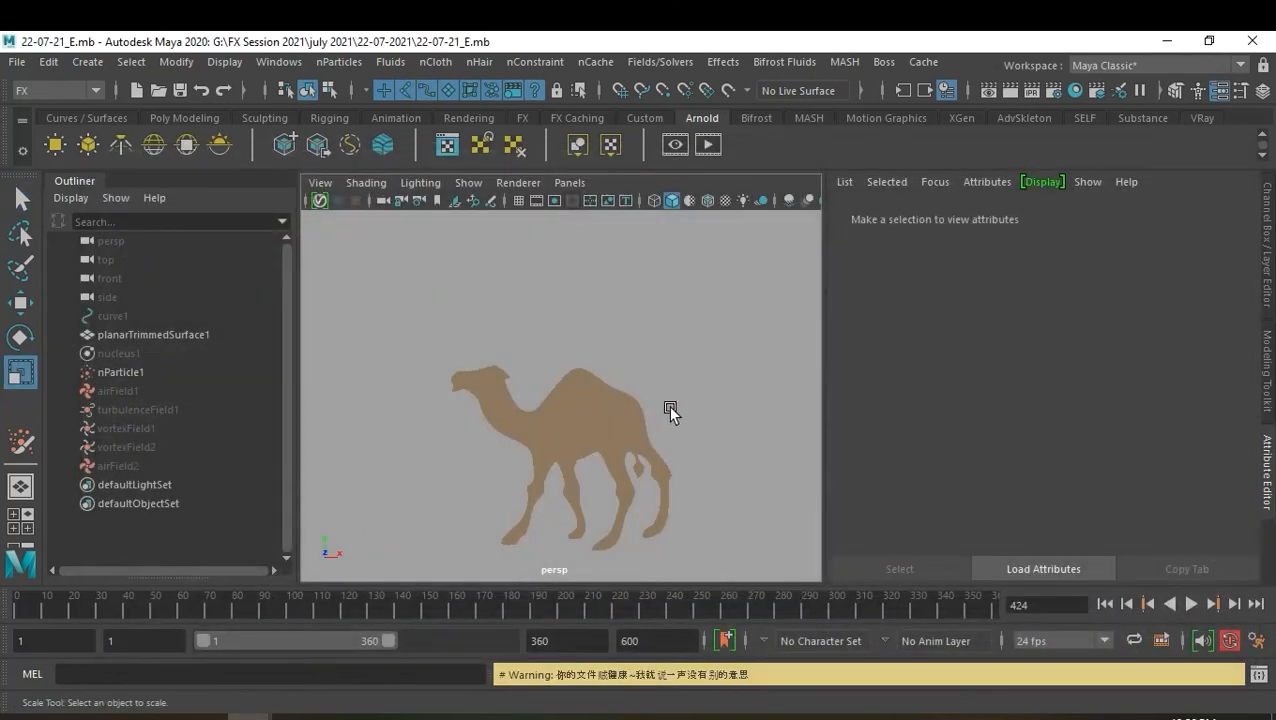
# Create a polygon disc under the camel and enlarge its radius to 37.3
pyautogui.keyDown('alt'); pyautogui.moveTo(748, 375); pyautogui.dragTo(721, 407); pyautogui.keyUp('alt')
pyautogui.keyDown('alt'); pyautogui.moveTo(640, 407); pyautogui.dragTo(632, 342); pyautogui.keyUp('alt')
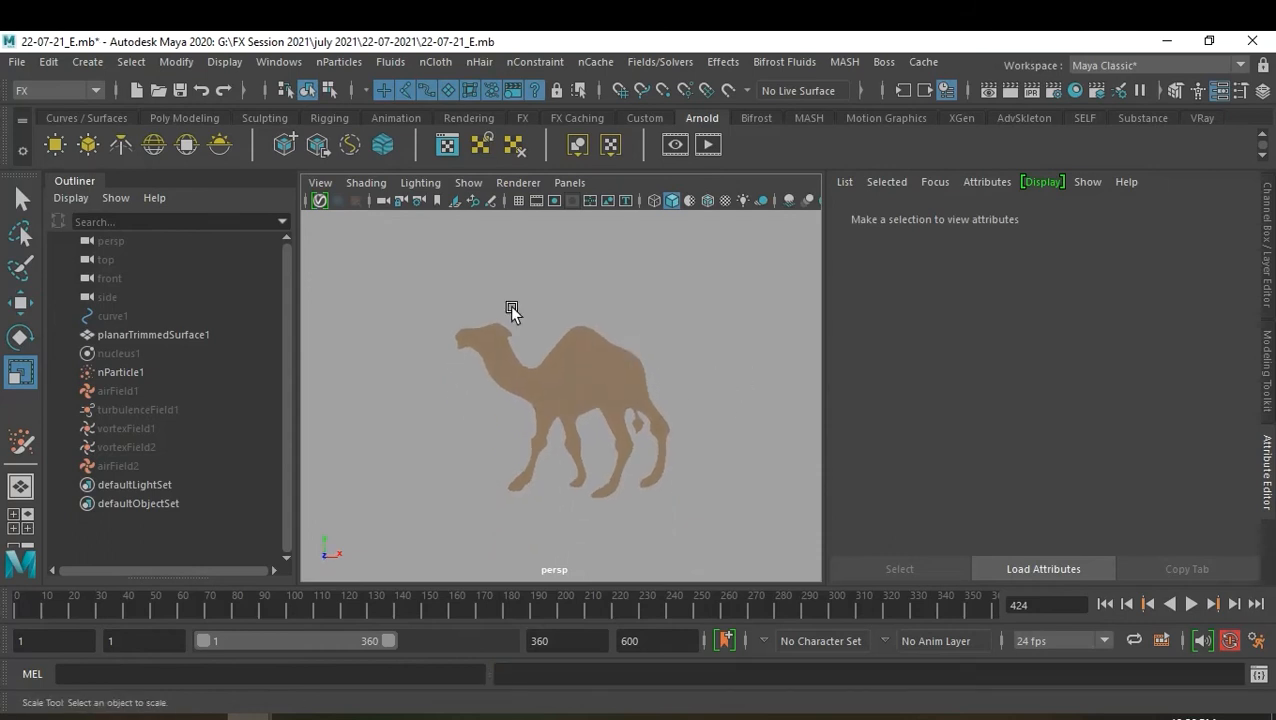
pyautogui.click(186, 118)
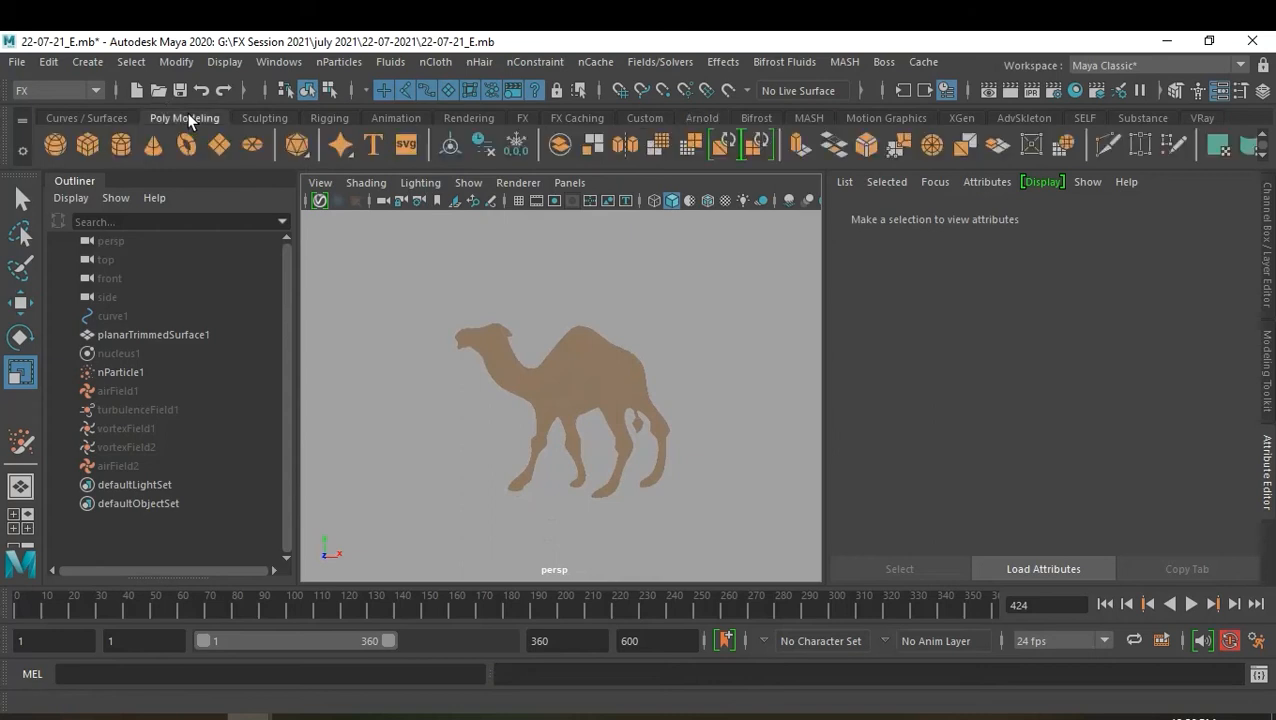
pyautogui.click(251, 147)
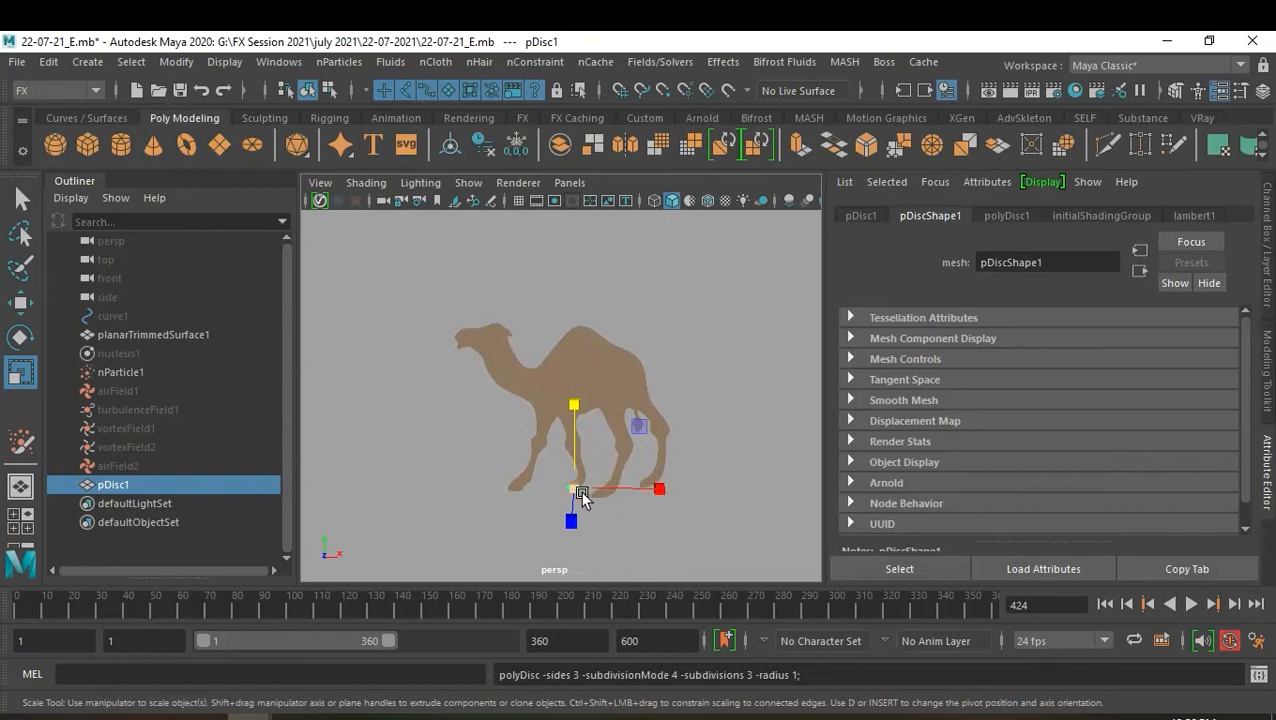
pyautogui.hotkey('ctrl', 'a')
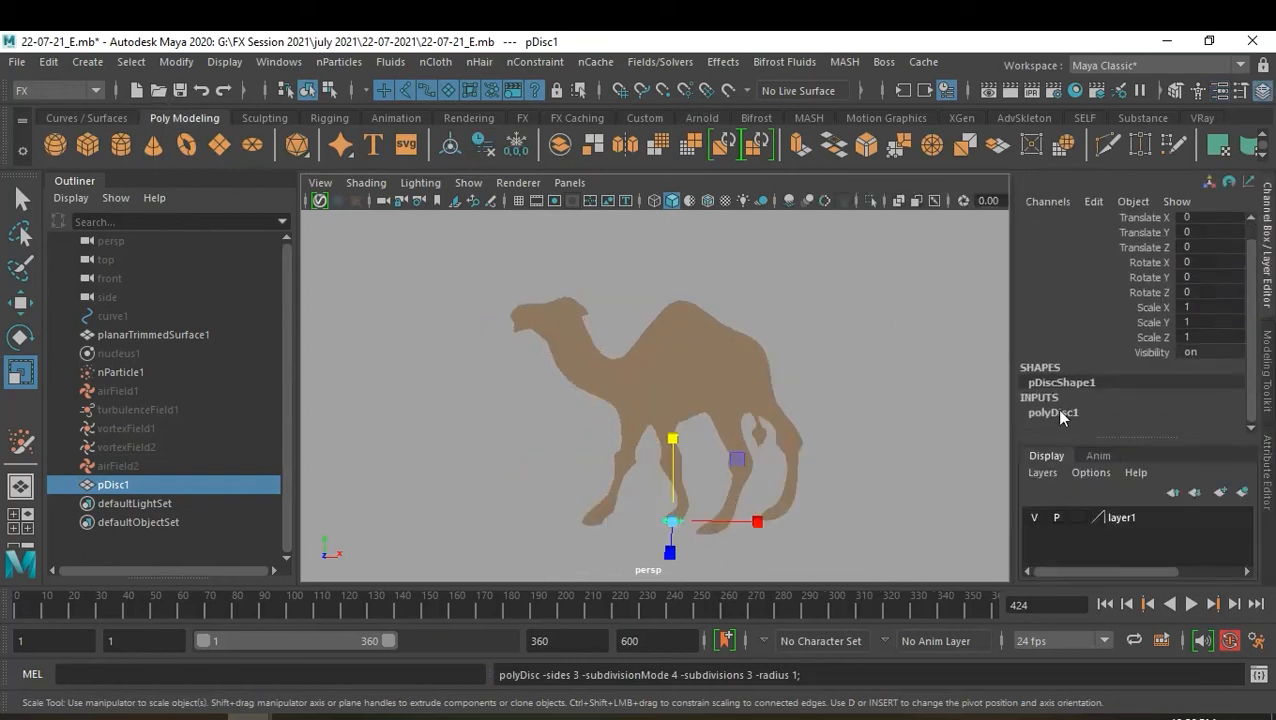
pyautogui.click(1051, 411)
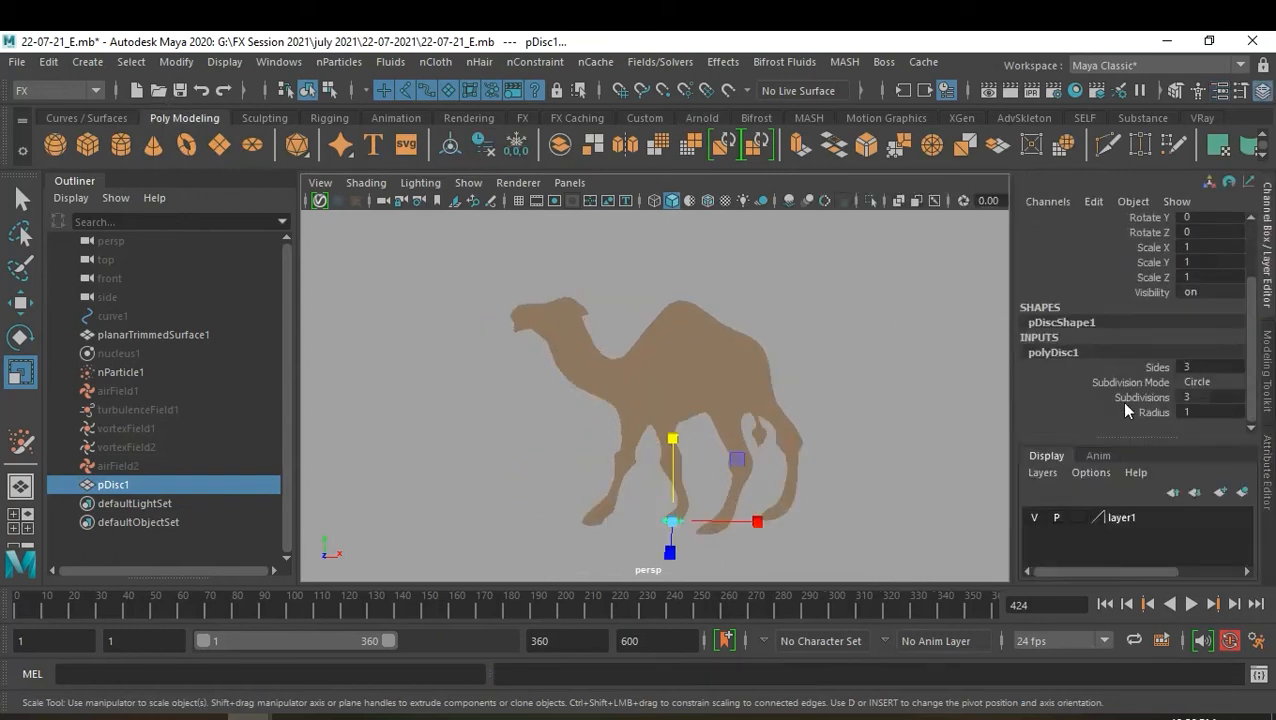
pyautogui.click(1143, 416)
pyautogui.moveTo(790, 459); pyautogui.dragTo(1104, 490, button='middle')
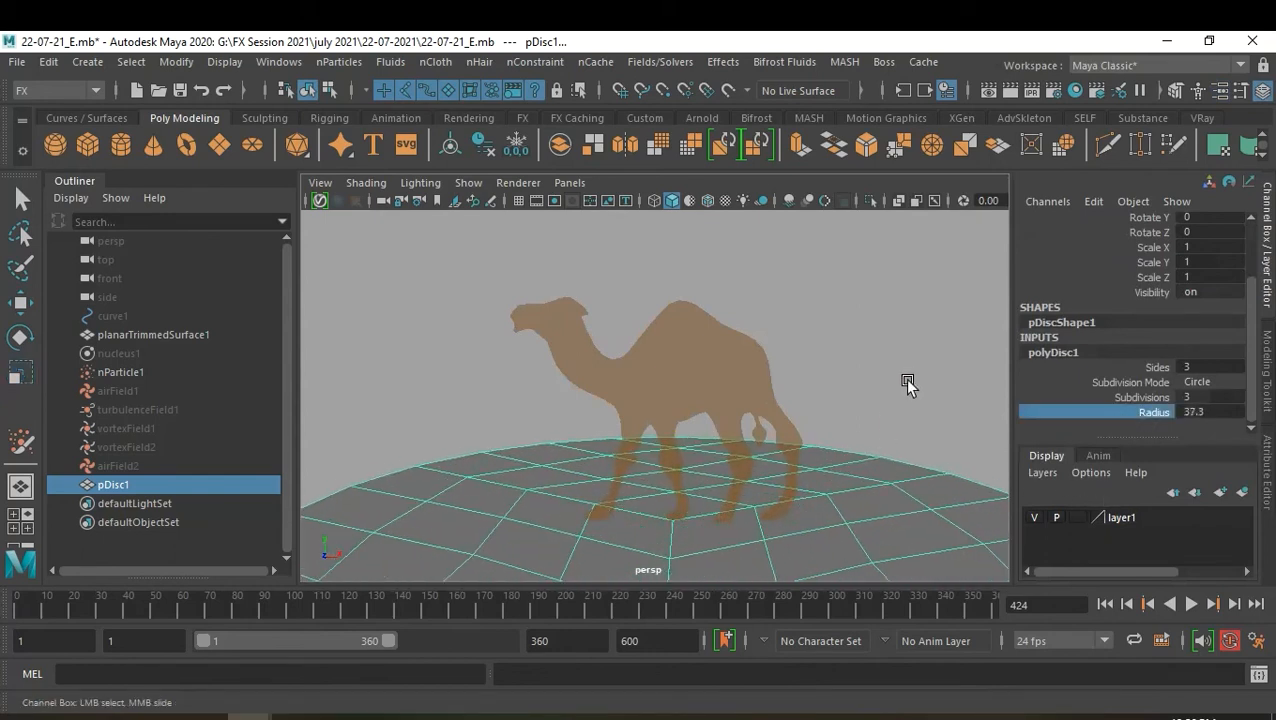
pyautogui.moveTo(829, 382)
pyautogui.keyDown('alt'); pyautogui.mouseDown()
pyautogui.moveTo(885, 353)
pyautogui.moveTo(832, 374)
pyautogui.mouseUp(); pyautogui.keyUp('alt')
pyautogui.keyDown('alt'); pyautogui.moveTo(831, 374); pyautogui.dragTo(860, 383, button='right'); pyautogui.keyUp('alt')
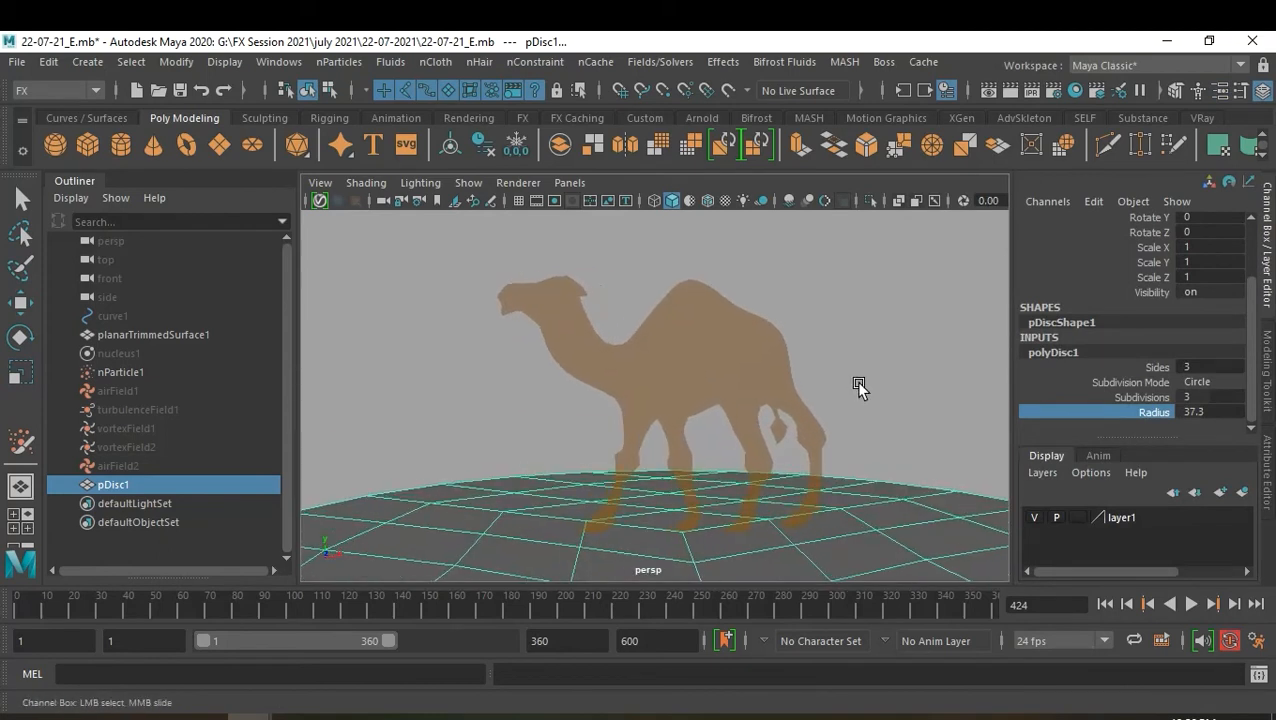
# Set the ground disc's Subdivisions to 5
pyautogui.click(857, 380)
pyautogui.keyDown('alt'); pyautogui.moveTo(857, 381); pyautogui.dragTo(773, 409); pyautogui.keyUp('alt')
pyautogui.keyDown('alt'); pyautogui.moveTo(773, 409); pyautogui.dragTo(745, 398, button='right'); pyautogui.keyUp('alt')
pyautogui.moveTo(745, 398)
pyautogui.keyDown('alt'); pyautogui.mouseDown(button='middle')
pyautogui.moveTo(710, 389)
pyautogui.moveTo(729, 393)
pyautogui.mouseUp(button='middle'); pyautogui.keyUp('alt')
pyautogui.keyDown('alt'); pyautogui.moveTo(731, 397); pyautogui.dragTo(808, 413); pyautogui.keyUp('alt')
pyautogui.click(826, 459)
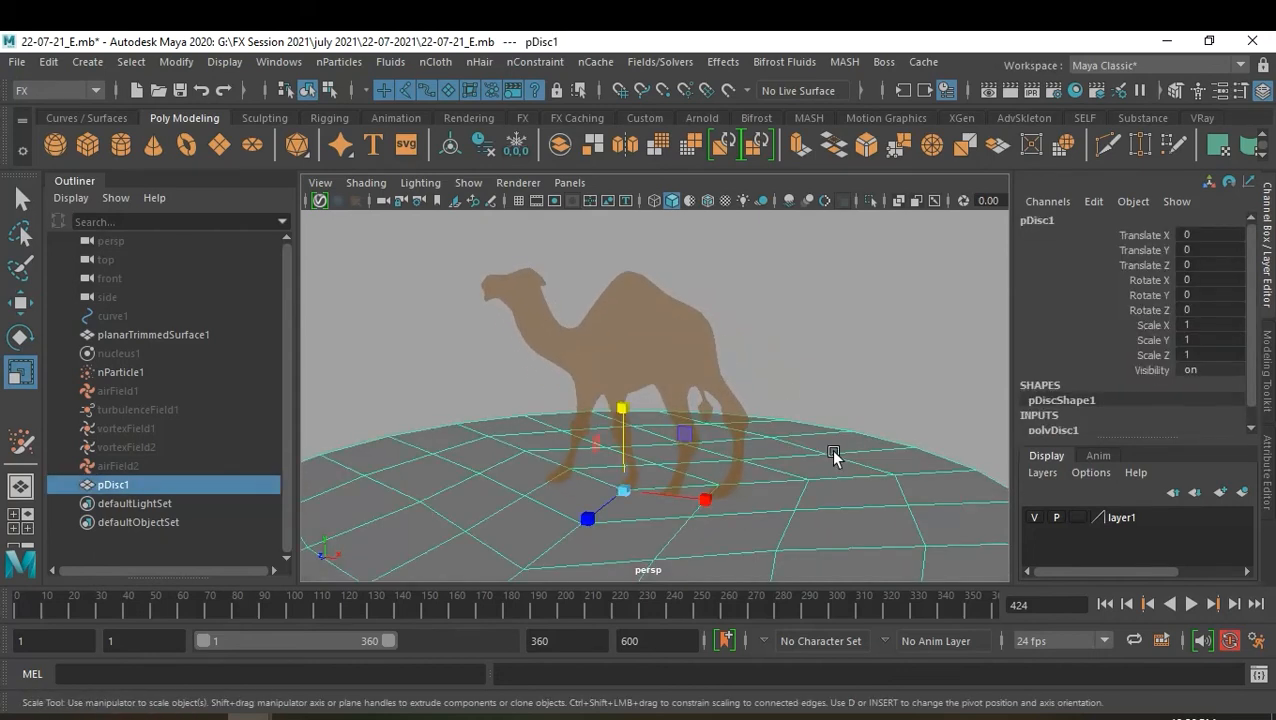
pyautogui.scroll(-1, 1151, 338)
pyautogui.click(1055, 412)
pyautogui.scroll(-3, 1100, 340)
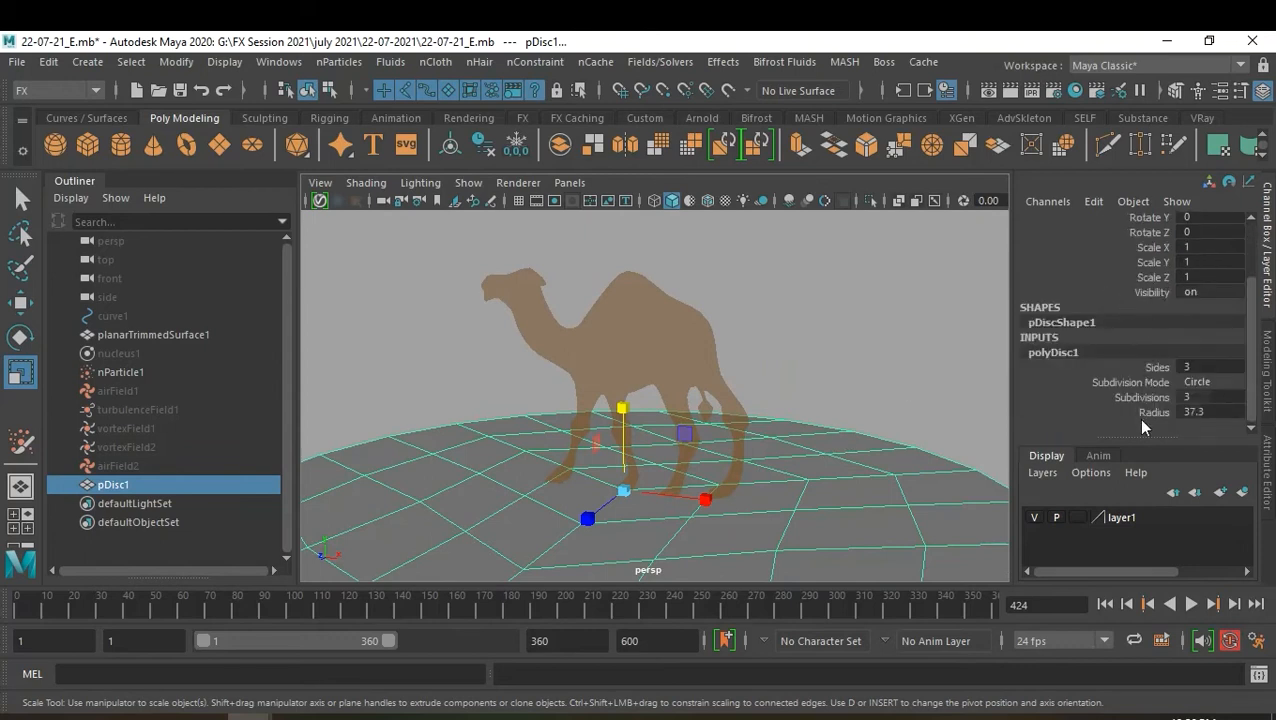
pyautogui.doubleClick(1187, 397)
pyautogui.write('5')
pyautogui.press('Return')
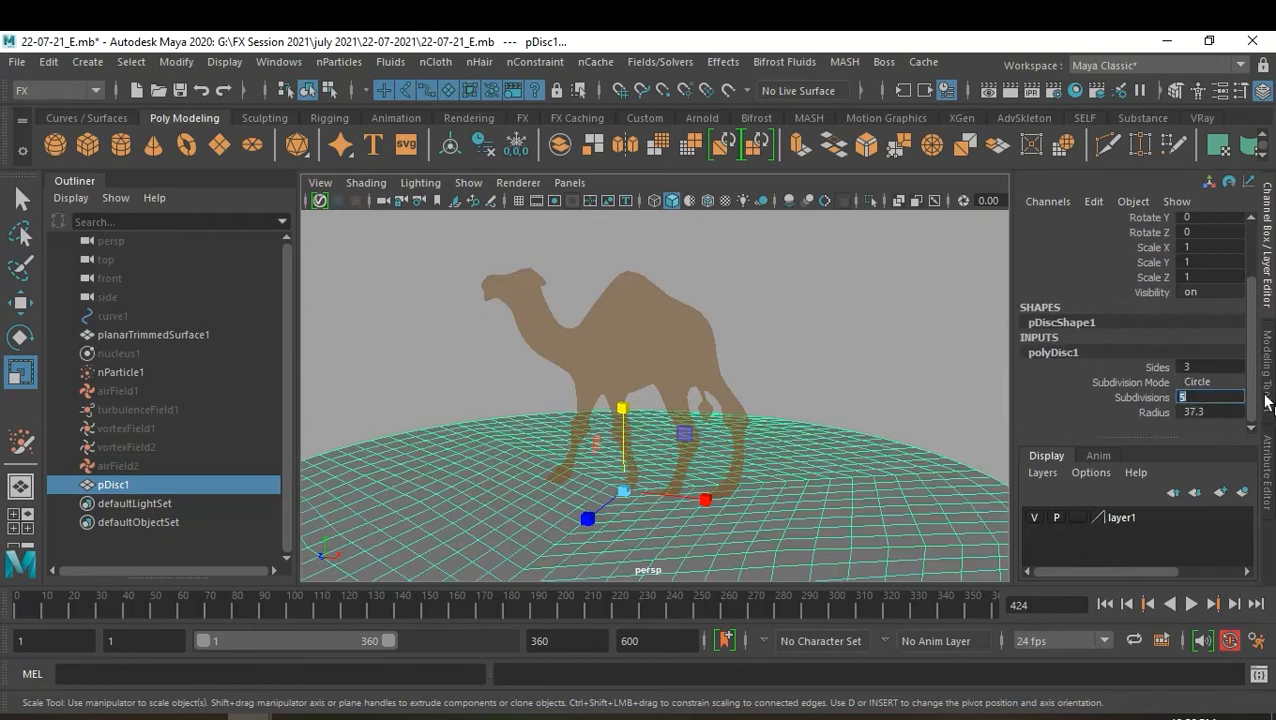
pyautogui.press('Return')
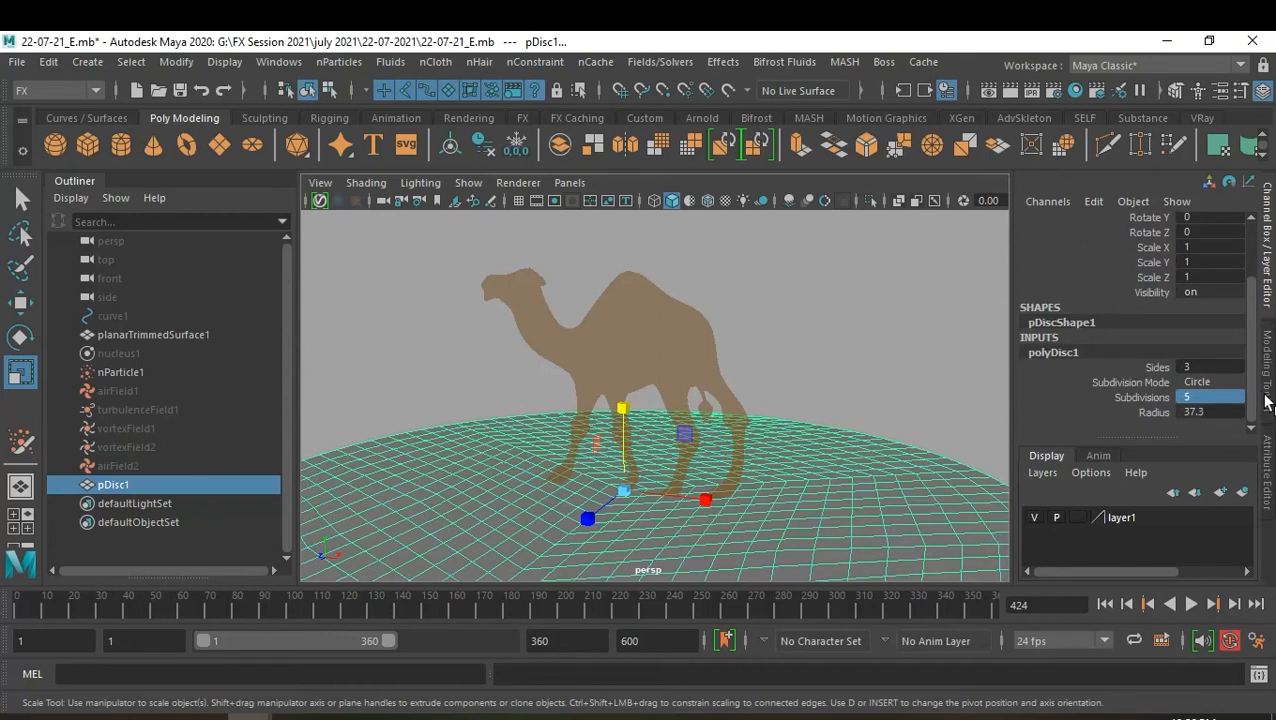
# Apply a Texture deformer with its options reset to default settings to the ground disc, using the Modeling menu set
pyautogui.click(22, 198)
pyautogui.click(790, 345)
pyautogui.click(800, 468)
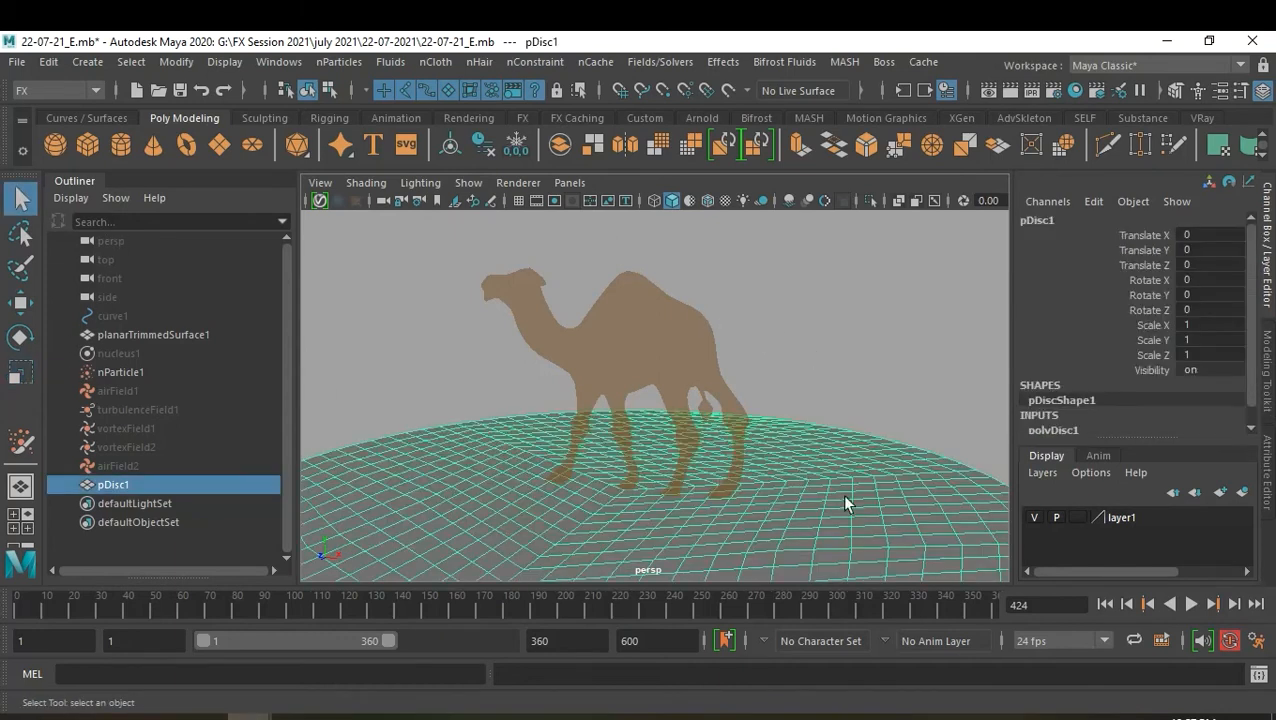
pyautogui.click(51, 85)
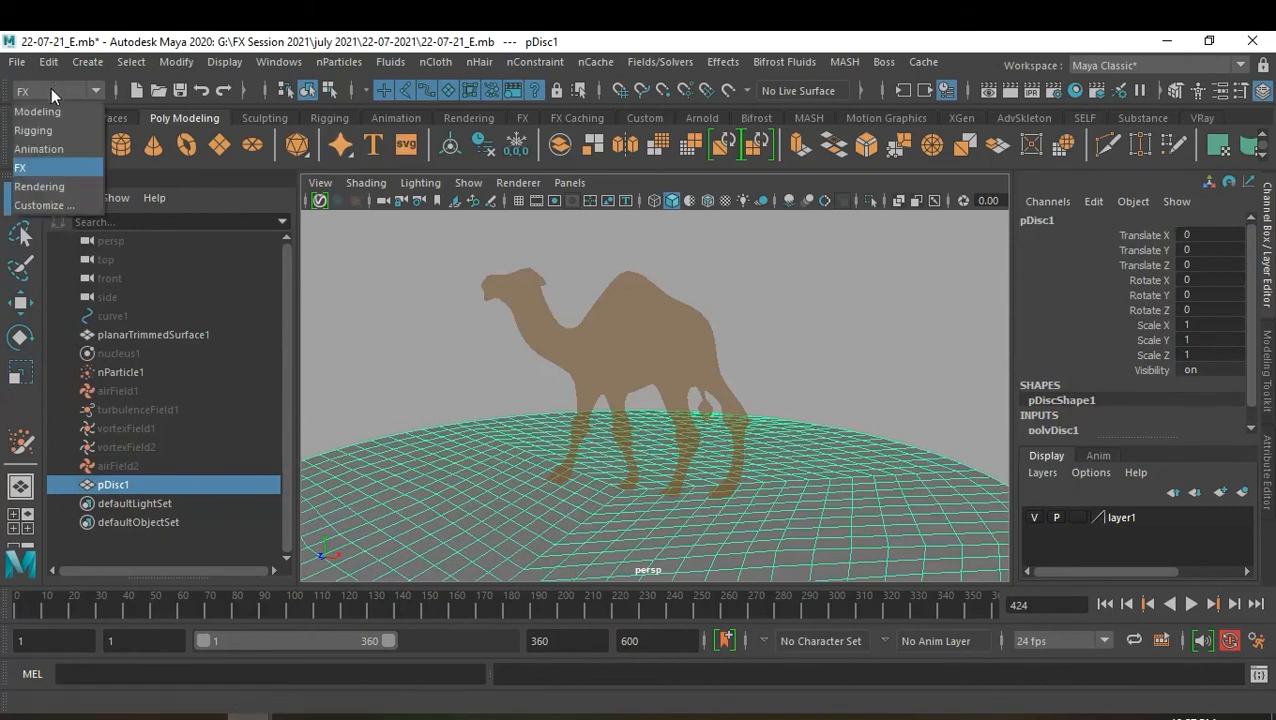
pyautogui.click(52, 119)
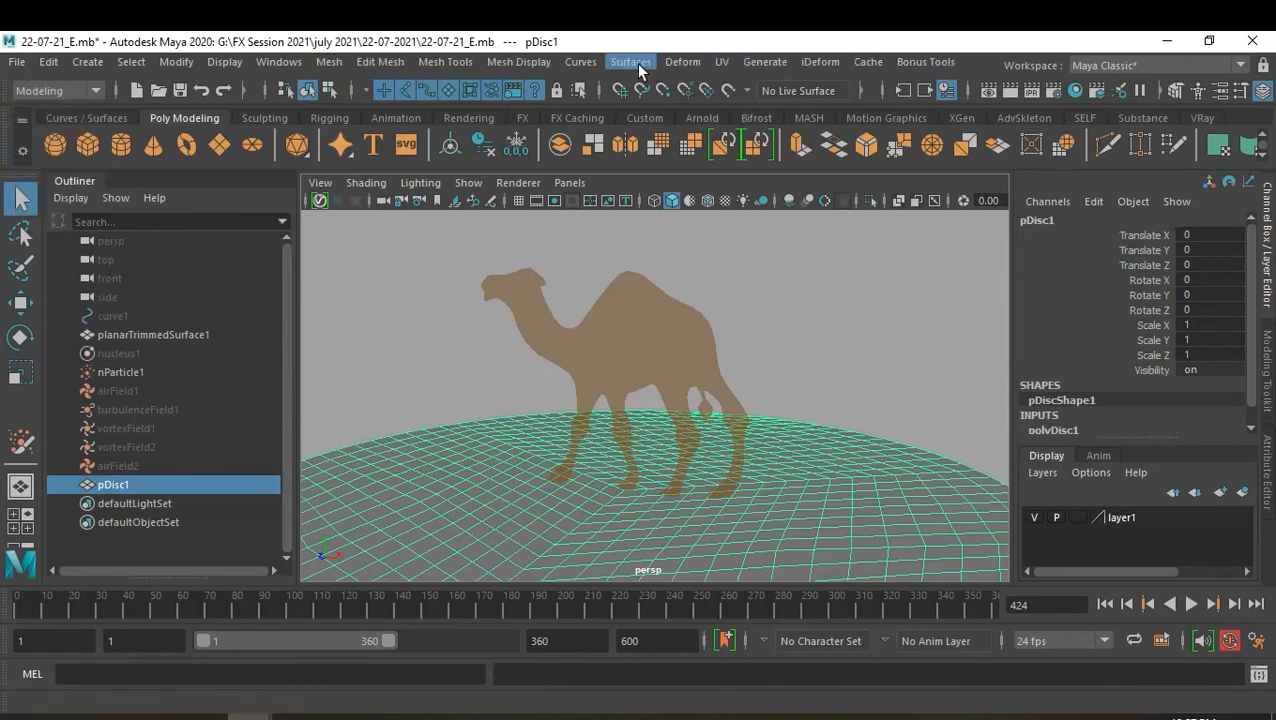
pyautogui.click(682, 61)
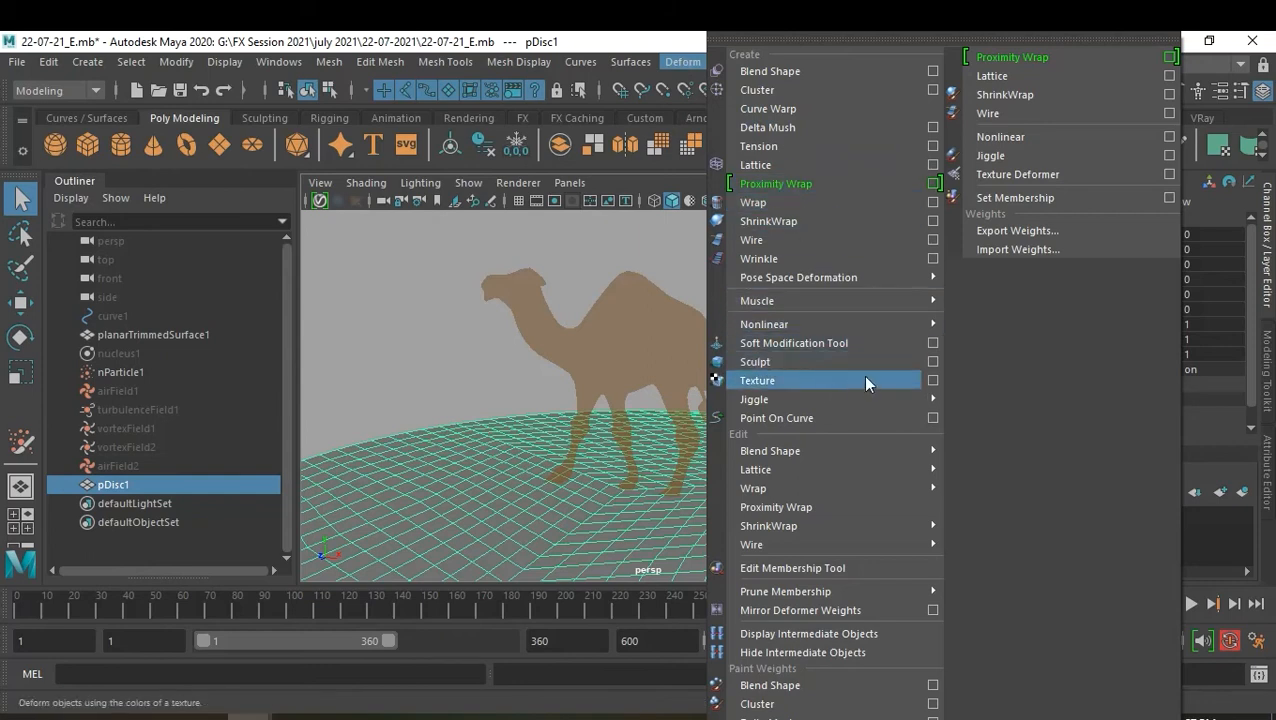
pyautogui.click(930, 379)
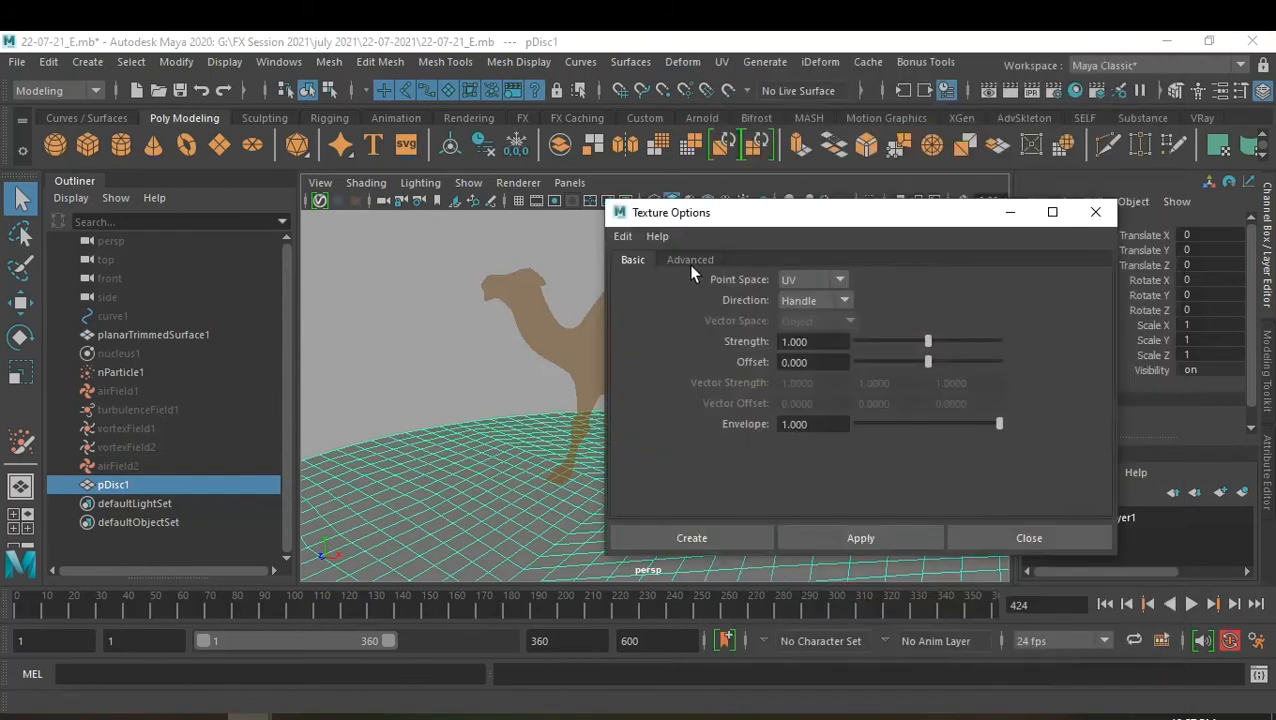
pyautogui.click(622, 236)
pyautogui.click(671, 273)
pyautogui.click(717, 534)
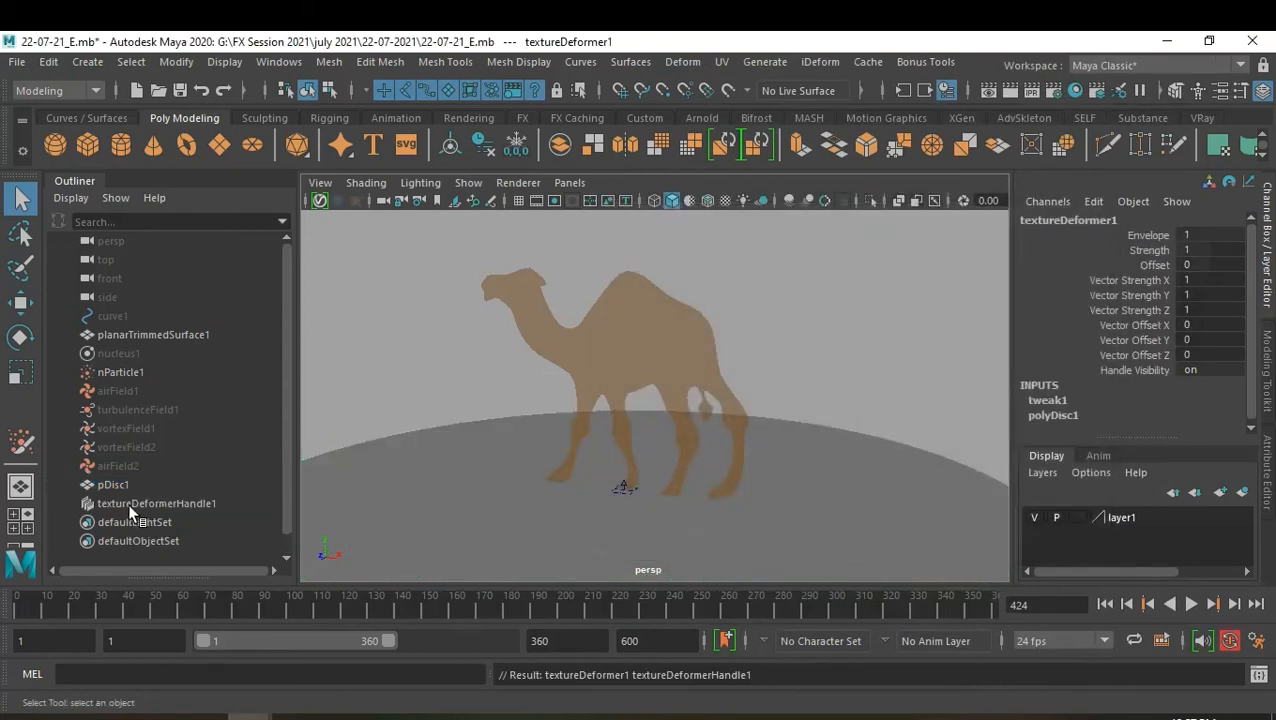
# Map a Fractal texture to the Texture attribute of the ground disc's texture deformer
pyautogui.click(150, 503)
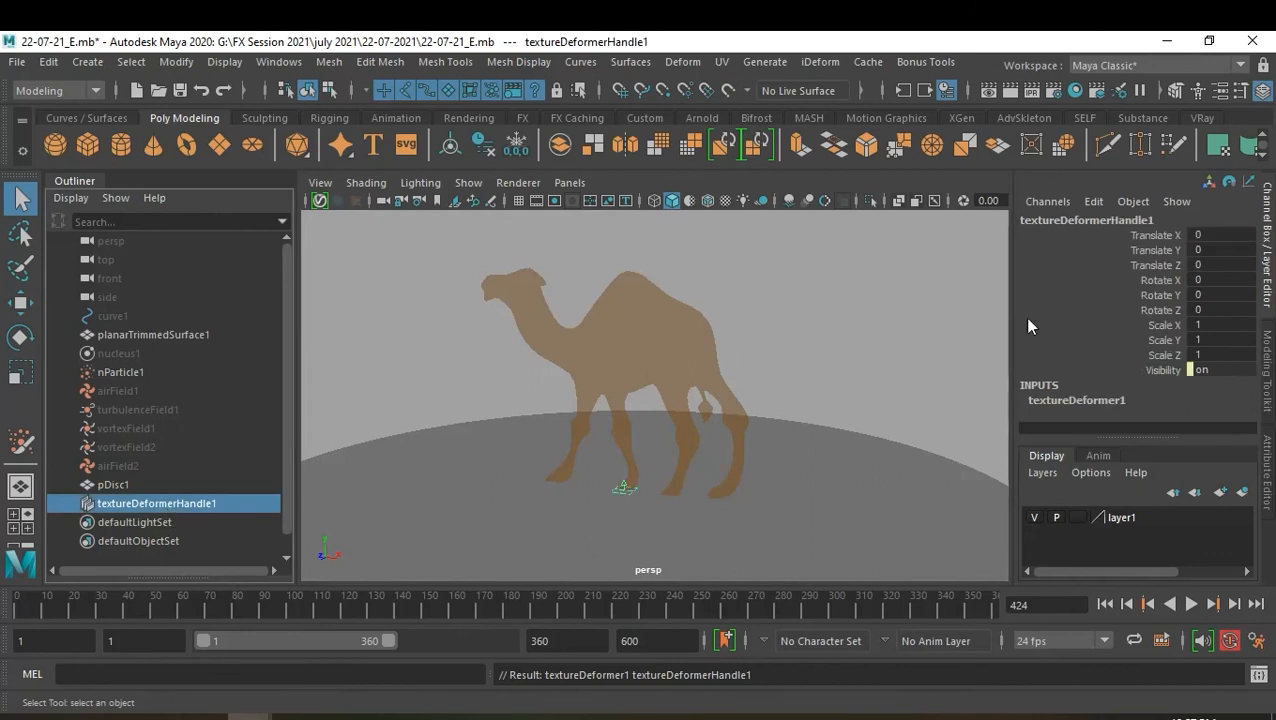
pyautogui.hotkey('ctrl', 'a')
pyautogui.hotkey('ctrl', 'a')
pyautogui.hotkey('ctrl', 'a')
pyautogui.click(1030, 216)
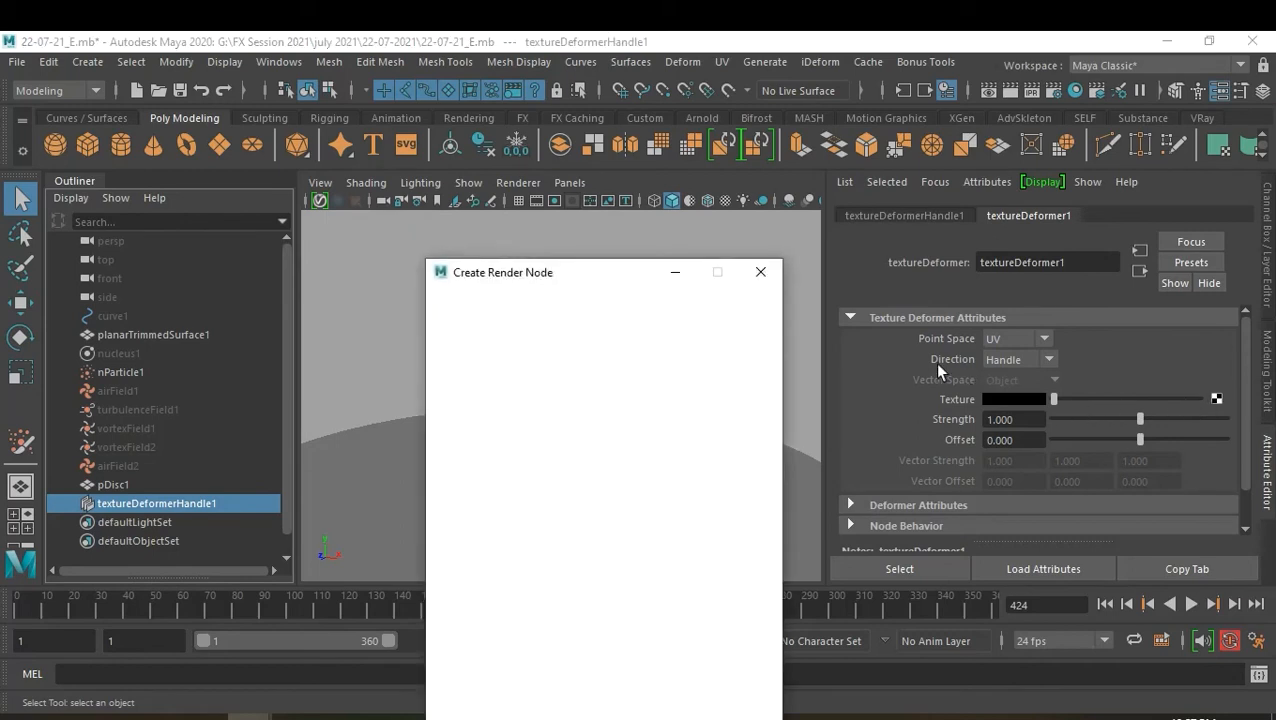
pyautogui.scroll(-5, 617, 384)
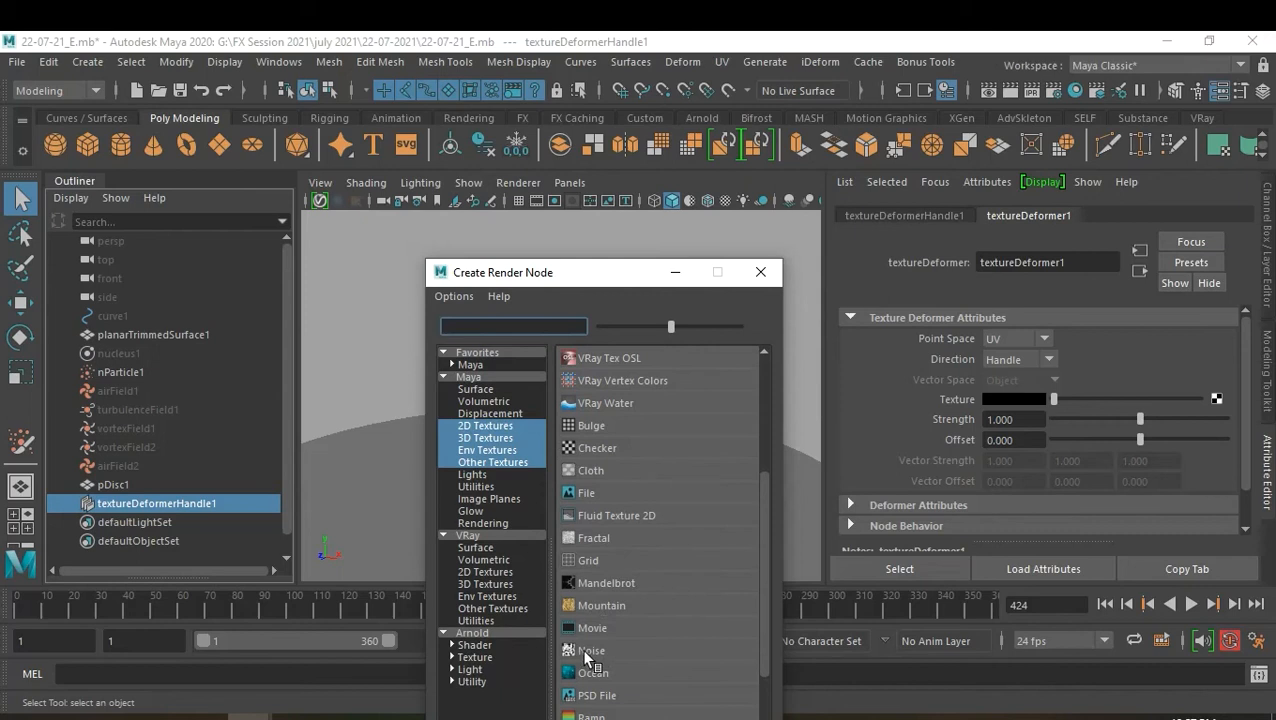
pyautogui.click(597, 538)
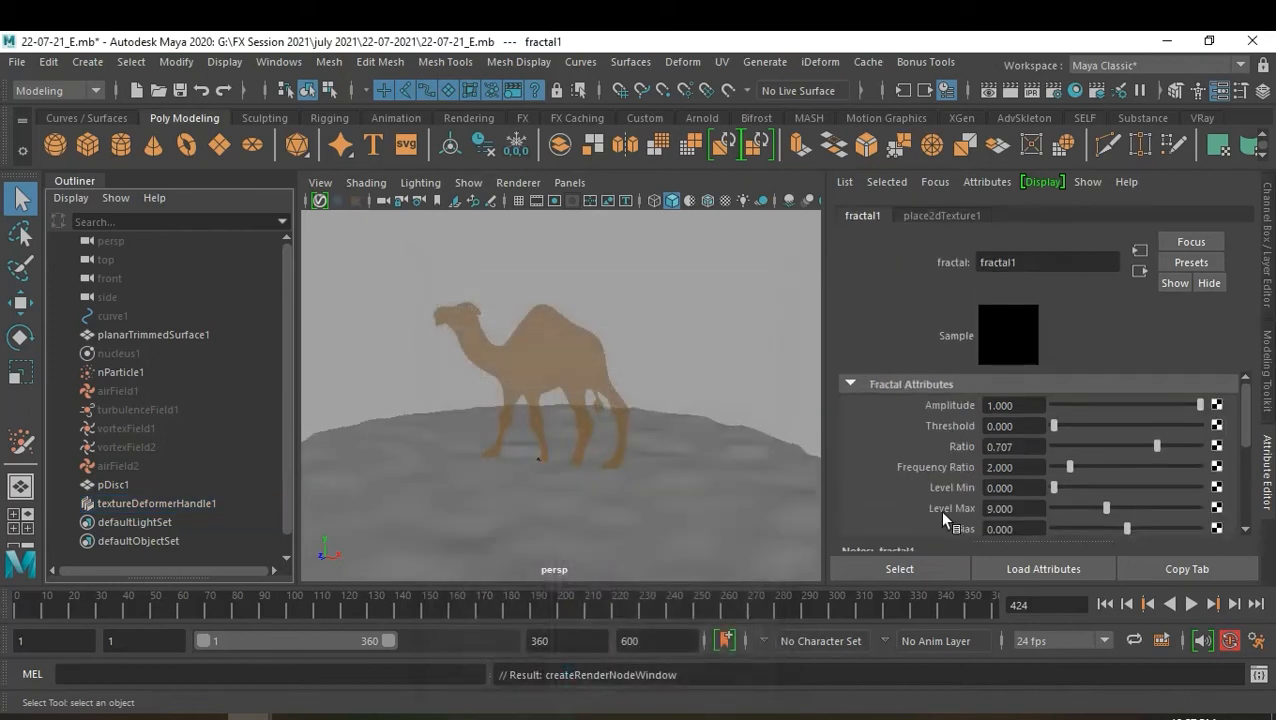
# Return to frame 1 and set the fractal's Frequency Ratio to 2.519, Level Max to 14.123 and Bias to 0.494
pyautogui.keyDown('alt'); pyautogui.moveTo(523, 311); pyautogui.dragTo(593, 378, button='right'); pyautogui.keyUp('alt')
pyautogui.keyDown('alt'); pyautogui.moveTo(593, 378); pyautogui.dragTo(688, 410); pyautogui.keyUp('alt')
pyautogui.keyDown('alt'); pyautogui.moveTo(688, 410); pyautogui.dragTo(633, 381, button='middle'); pyautogui.keyUp('alt')
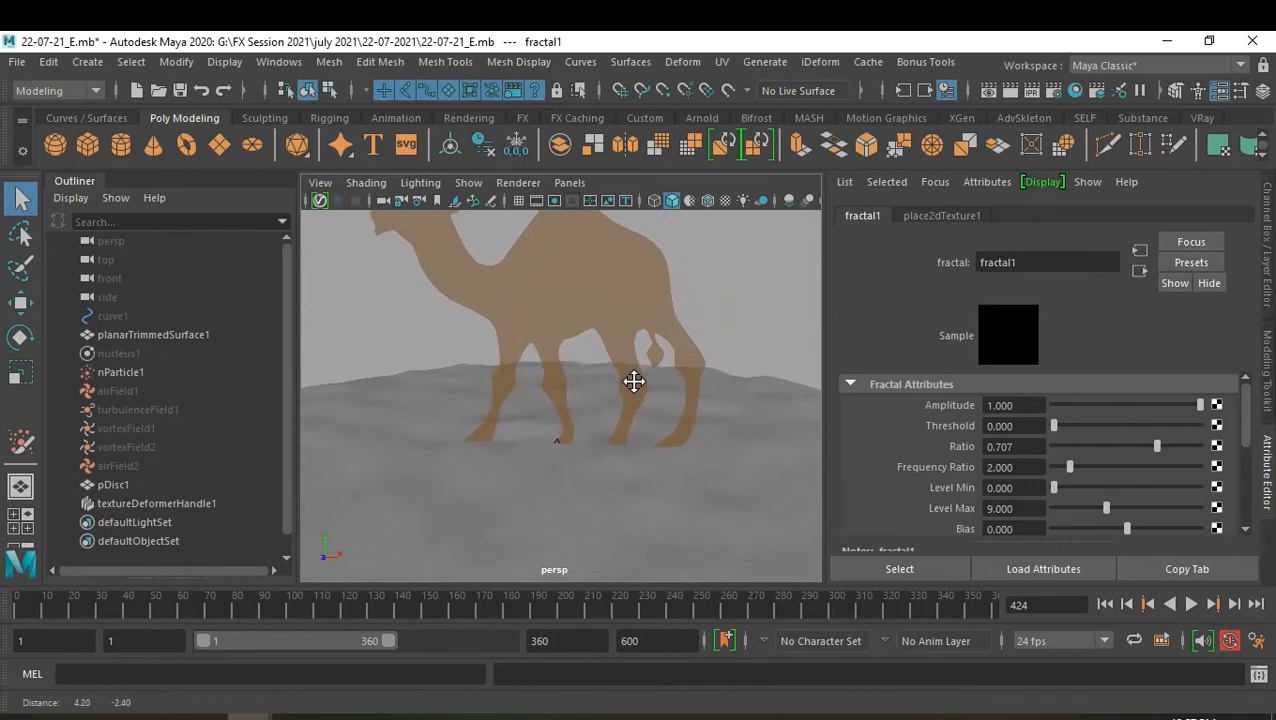
pyautogui.click(1106, 603)
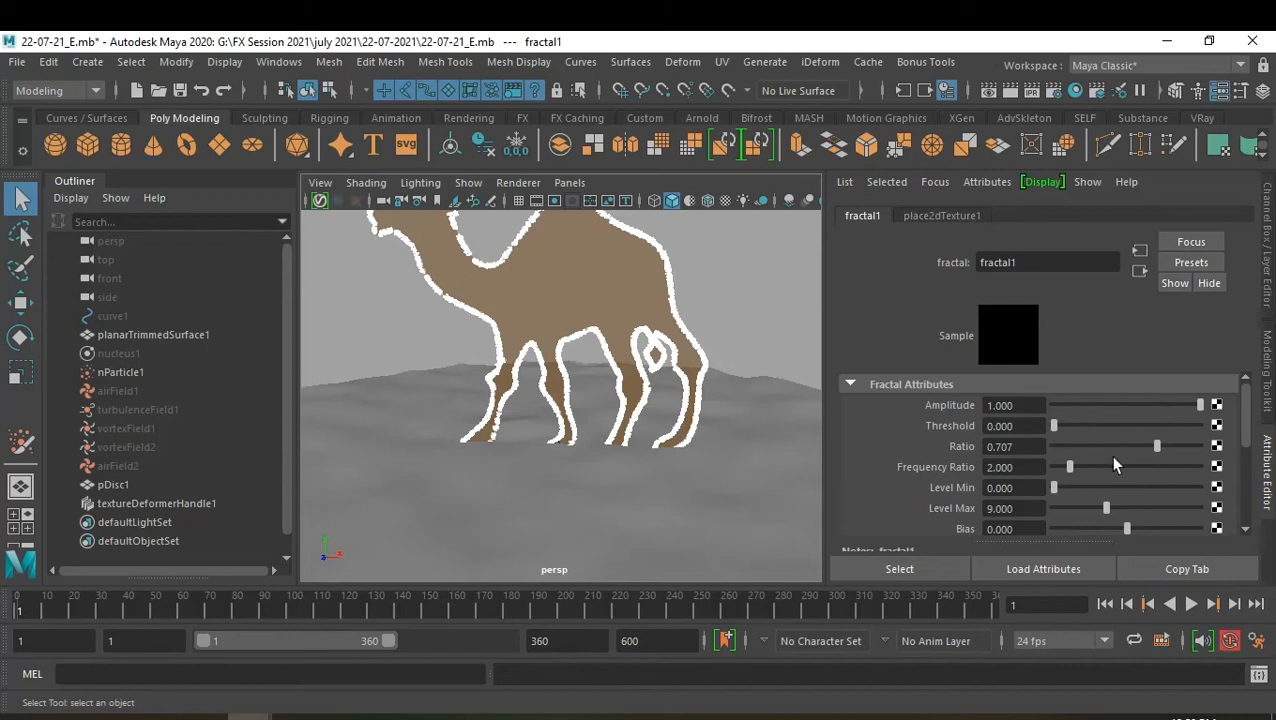
pyautogui.moveTo(1058, 425); pyautogui.dragTo(1027, 418)
pyautogui.moveTo(1080, 466)
pyautogui.mouseDown()
pyautogui.moveTo(1094, 466)
pyautogui.moveTo(1079, 468)
pyautogui.mouseUp()
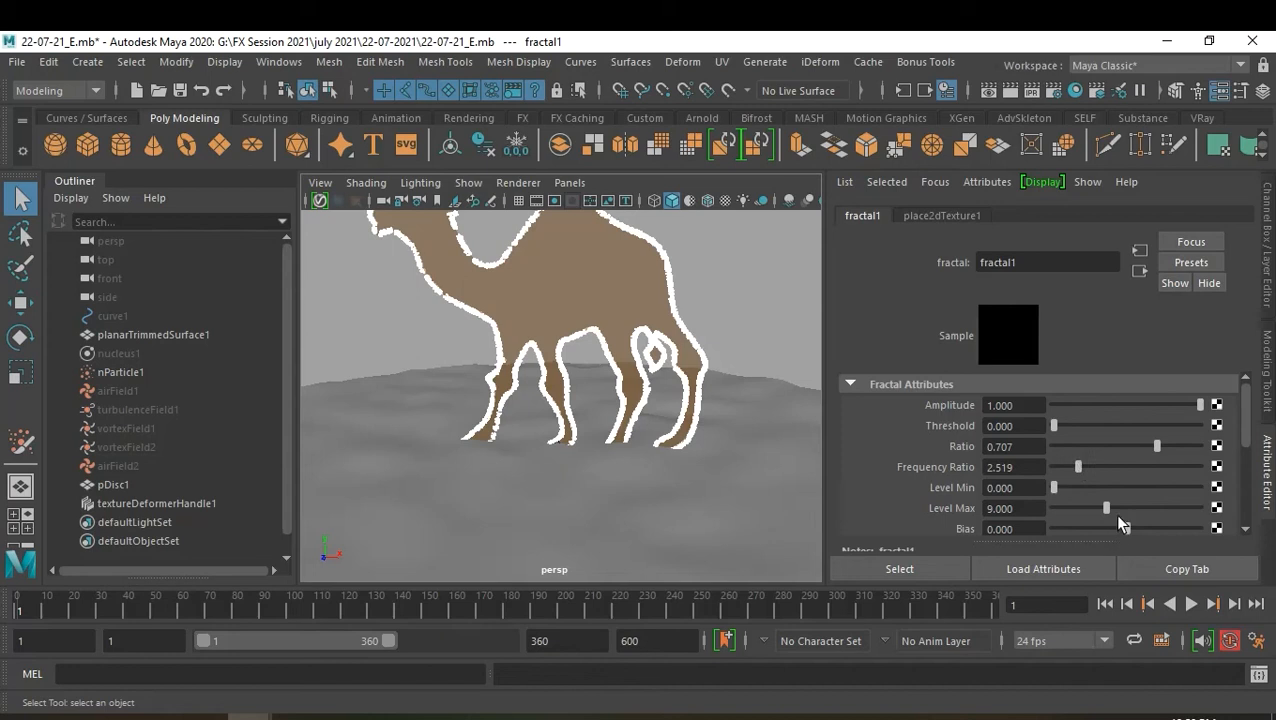
pyautogui.moveTo(1107, 507); pyautogui.dragTo(1162, 485)
pyautogui.scroll(-2, 1136, 514)
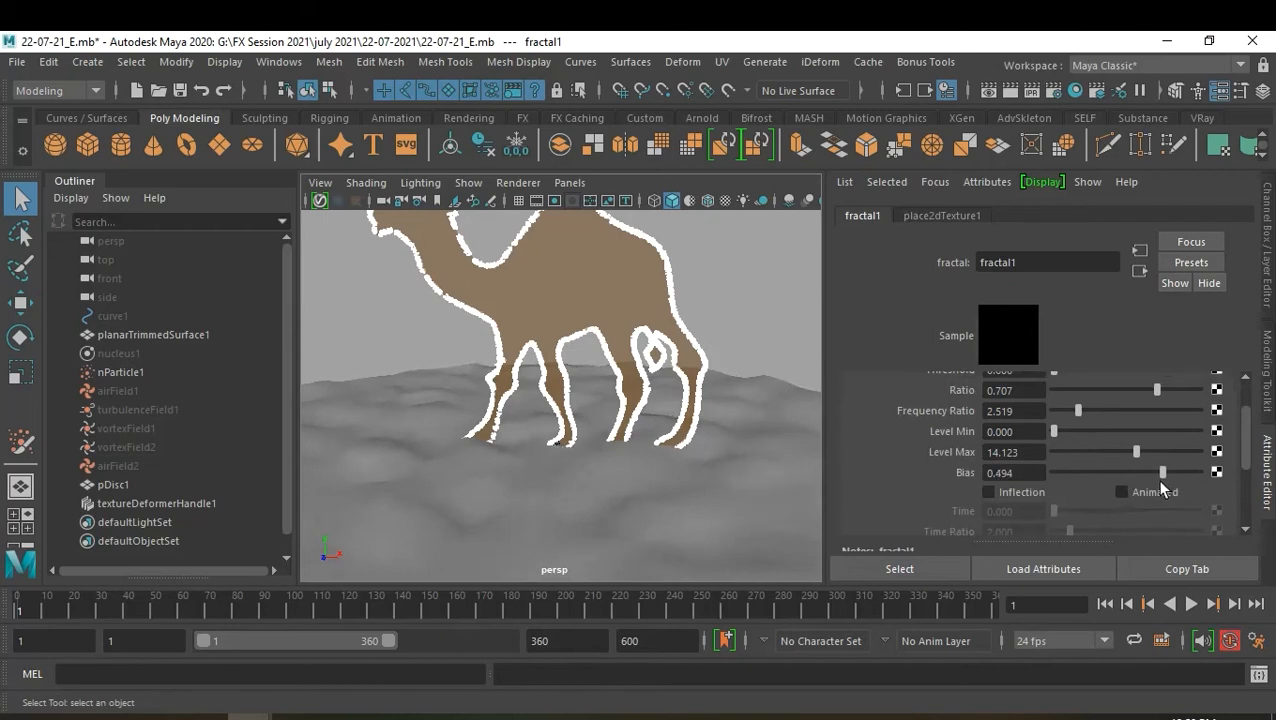
pyautogui.click(743, 281)
# Lower the ground disc's vertices beneath the camel's feet slightly with Soft Select, and return to object selection
pyautogui.keyDown('alt'); pyautogui.moveTo(742, 281); pyautogui.dragTo(690, 364); pyautogui.keyUp('alt')
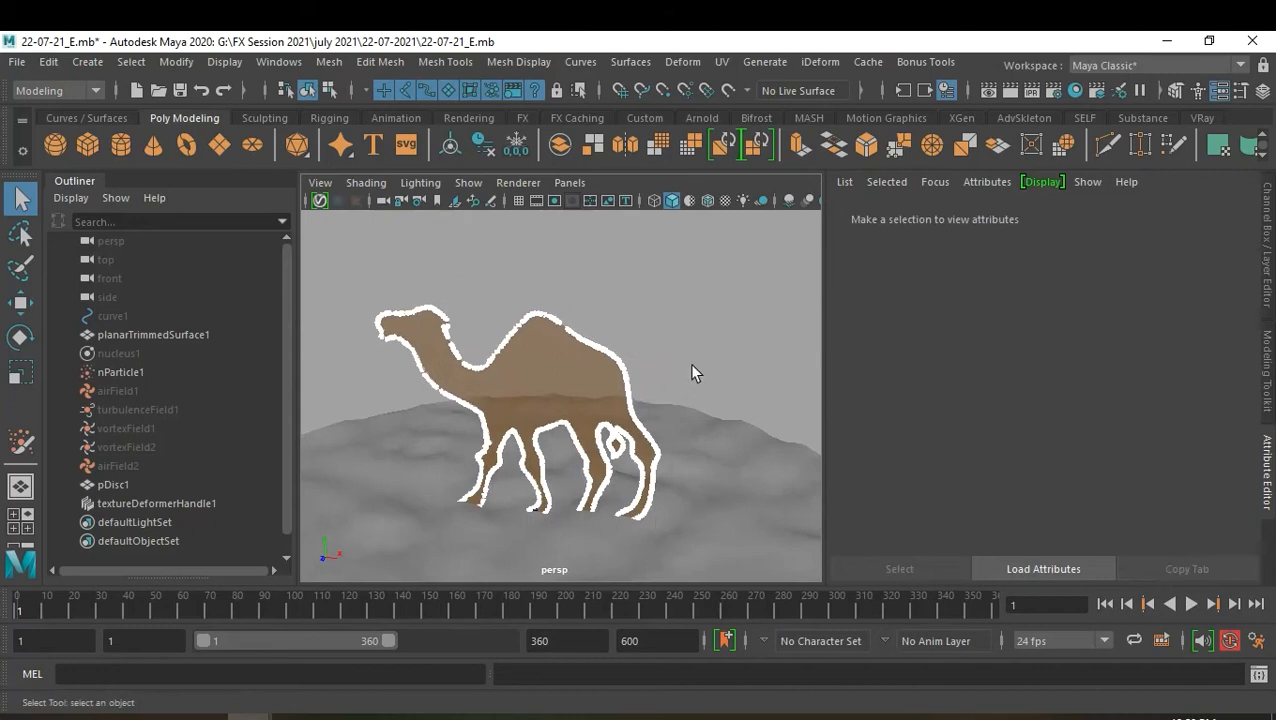
pyautogui.click(638, 550)
pyautogui.moveTo(653, 533); pyautogui.dragTo(562, 218, button='right')
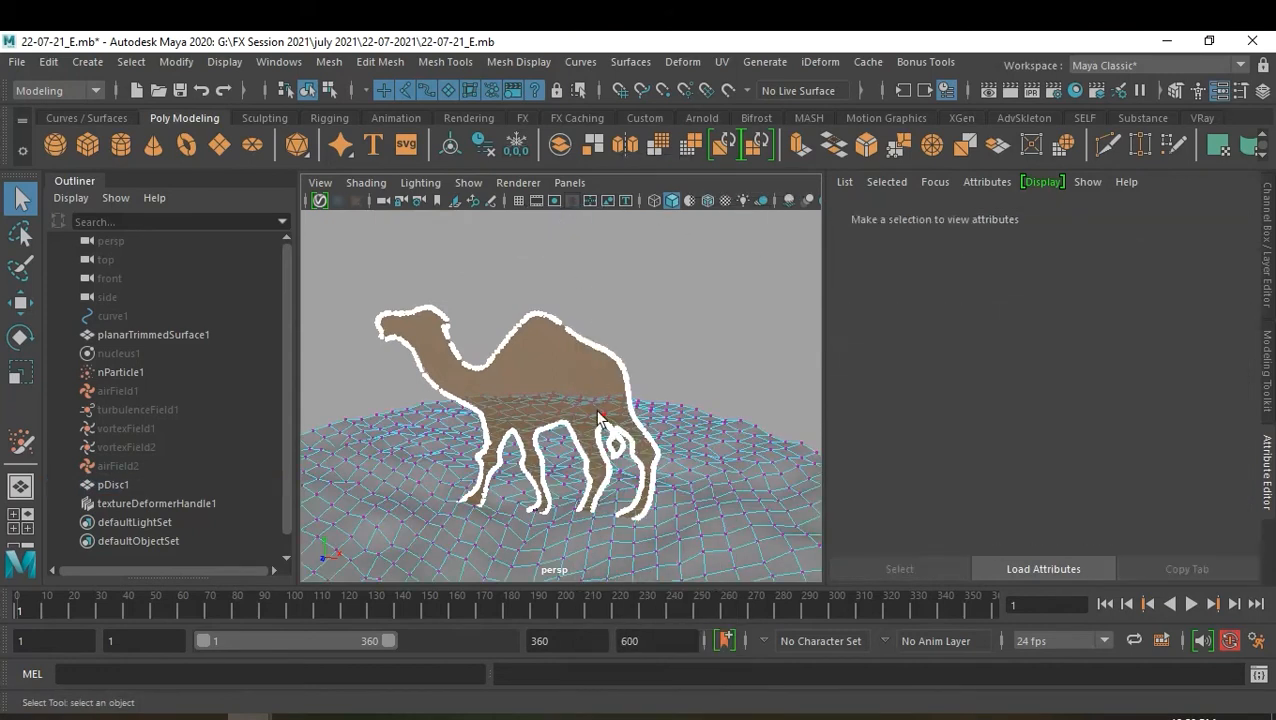
pyautogui.click(555, 506)
pyautogui.keyDown('shift'); pyautogui.click(462, 494); pyautogui.keyUp('shift')
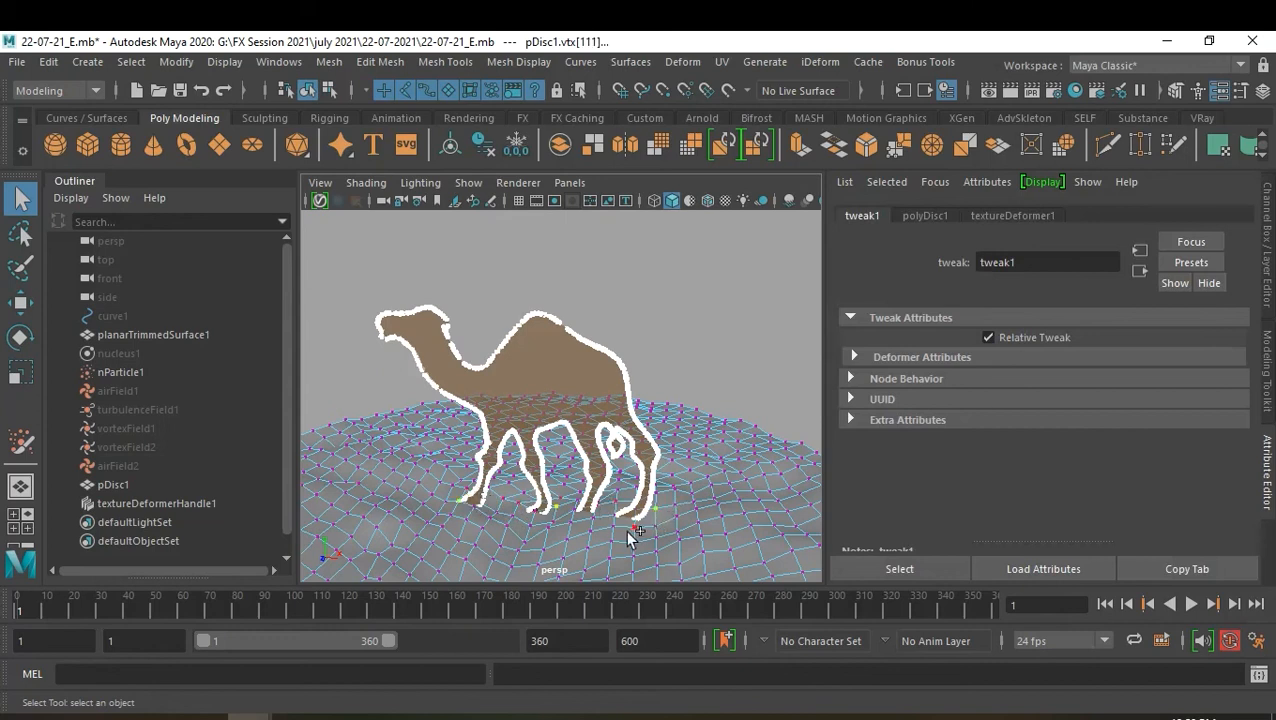
pyautogui.press('b')
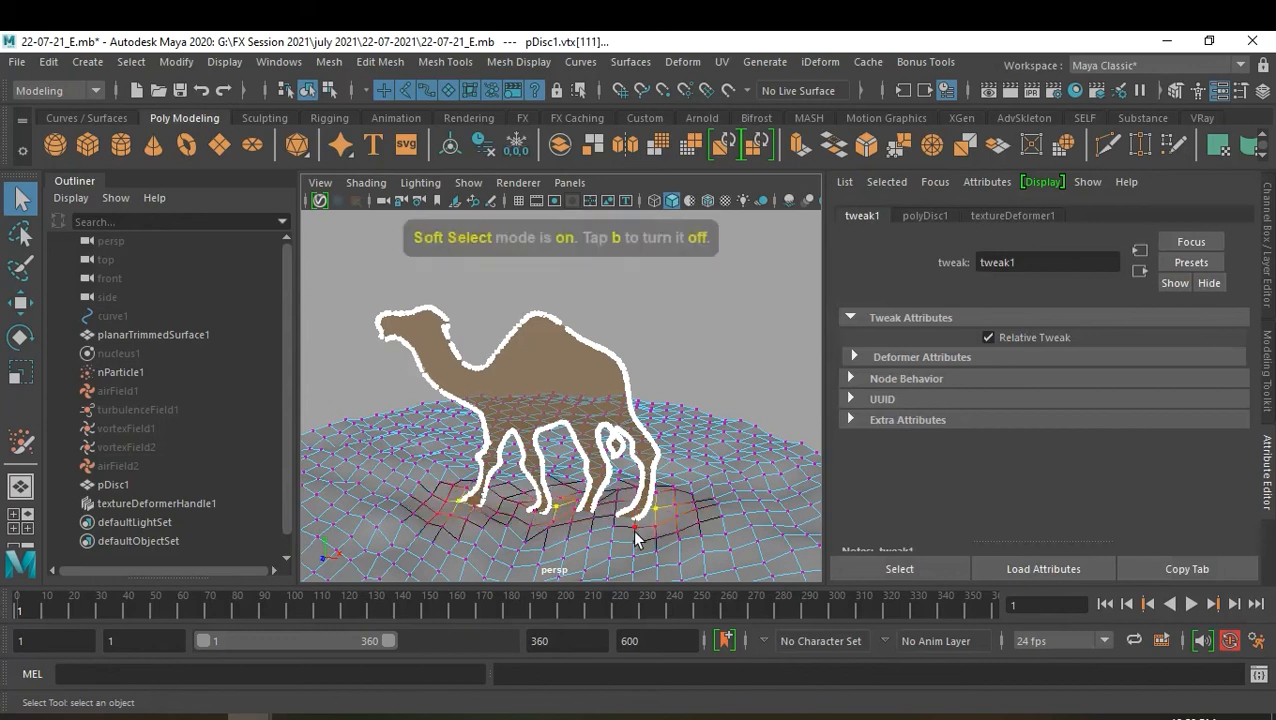
pyautogui.press('w')
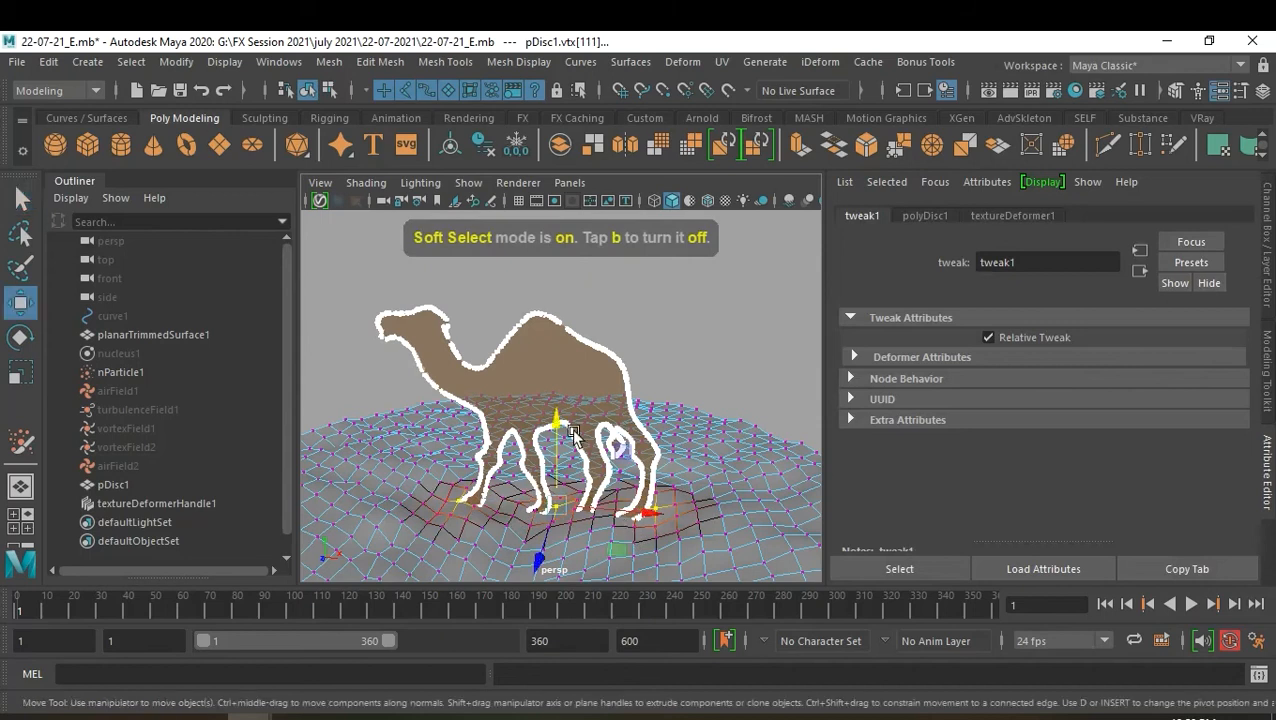
pyautogui.moveTo(563, 428); pyautogui.dragTo(561, 433)
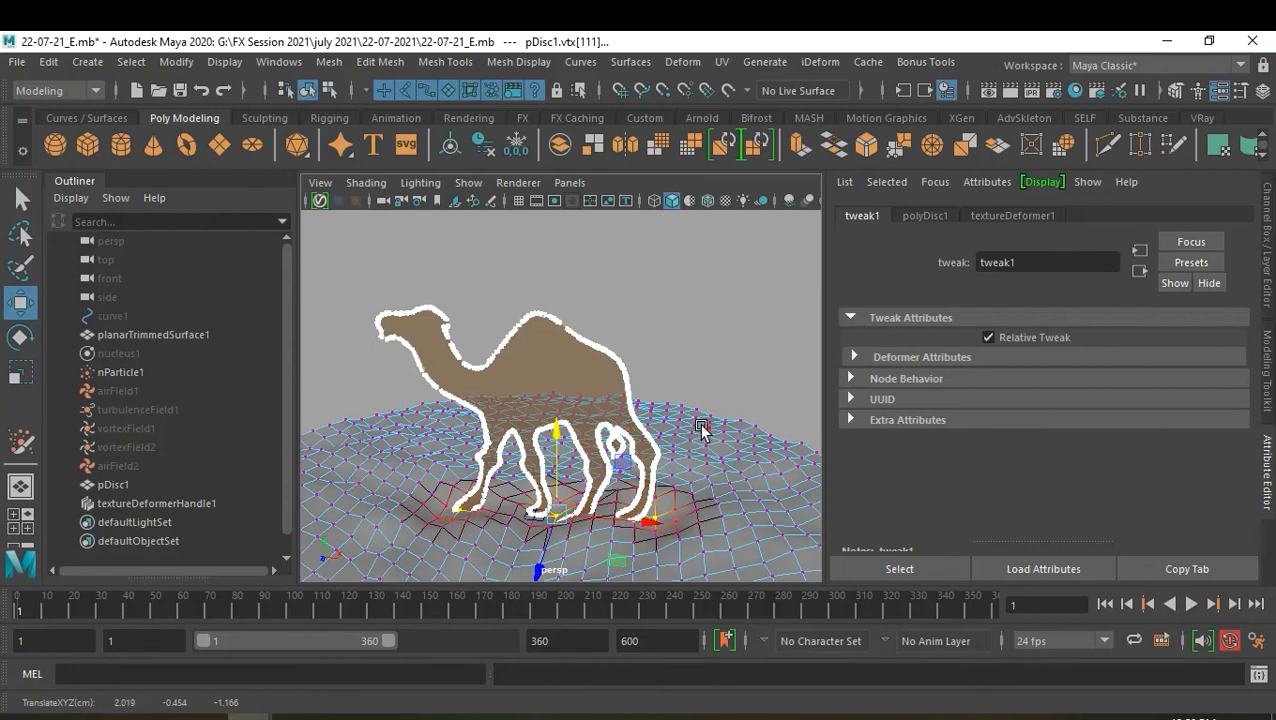
pyautogui.press('F8')
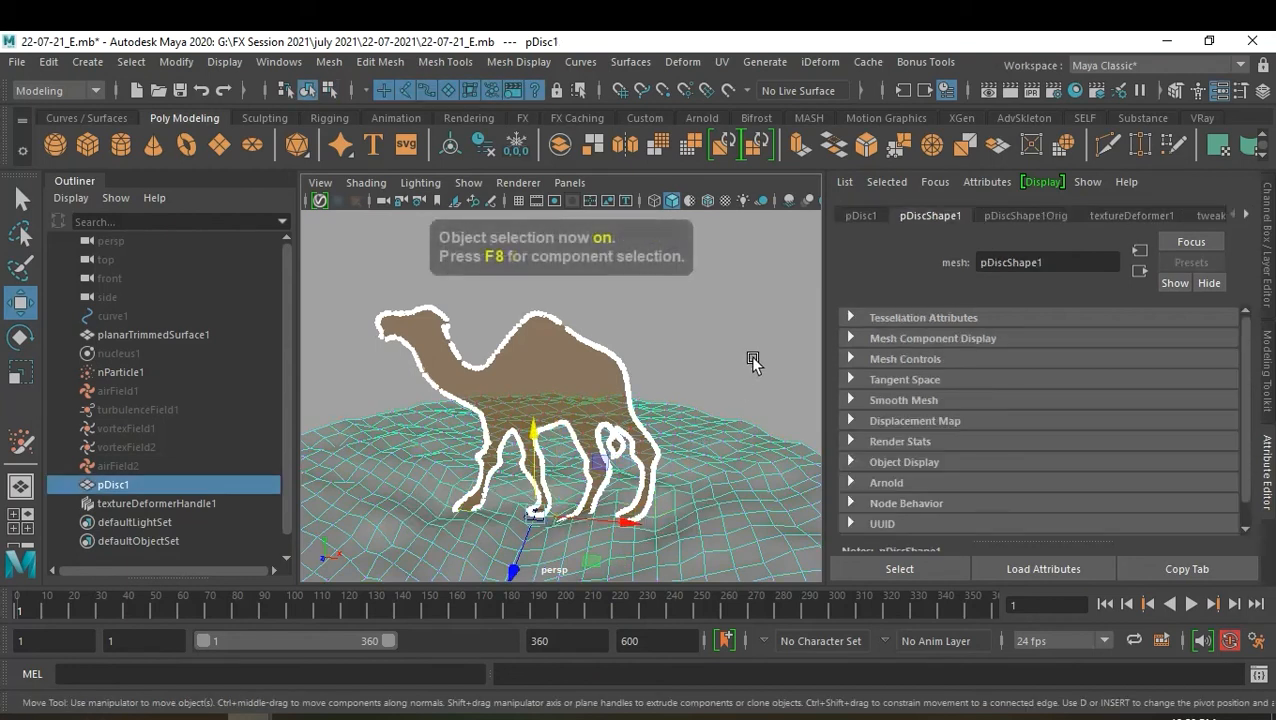
pyautogui.click(750, 366)
pyautogui.keyDown('alt'); pyautogui.moveTo(742, 377); pyautogui.dragTo(718, 411); pyautogui.keyUp('alt')
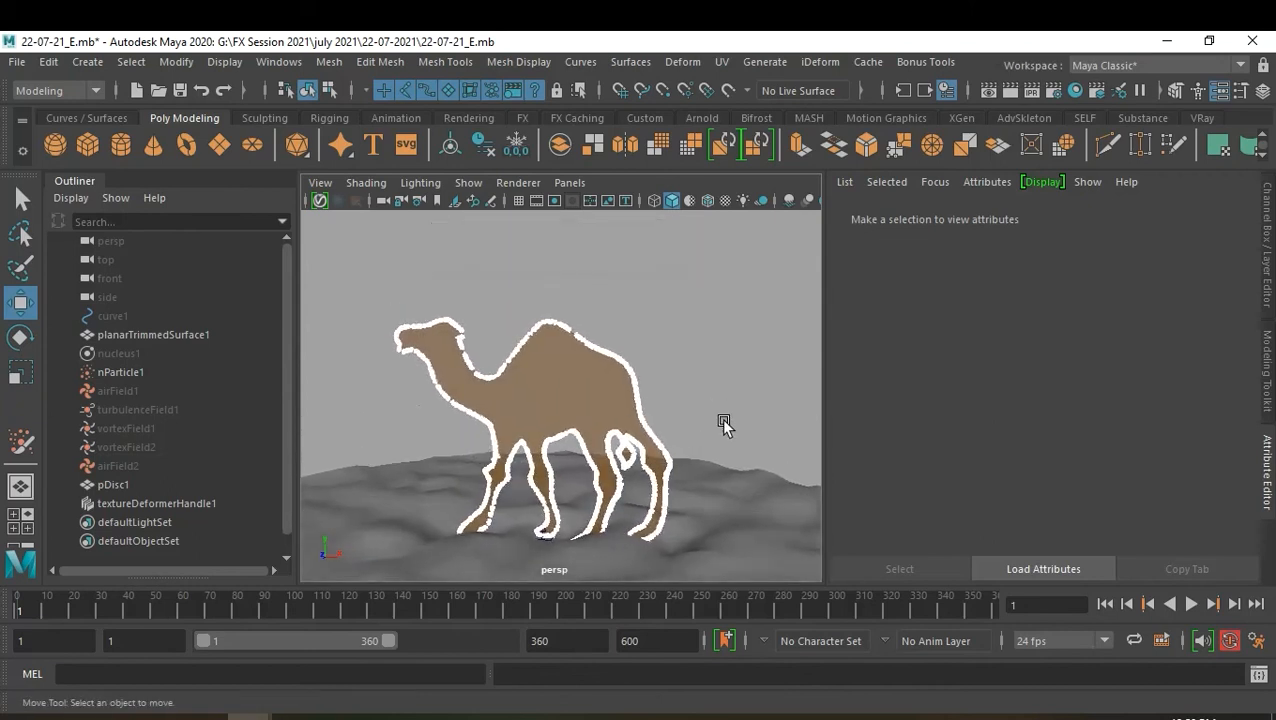
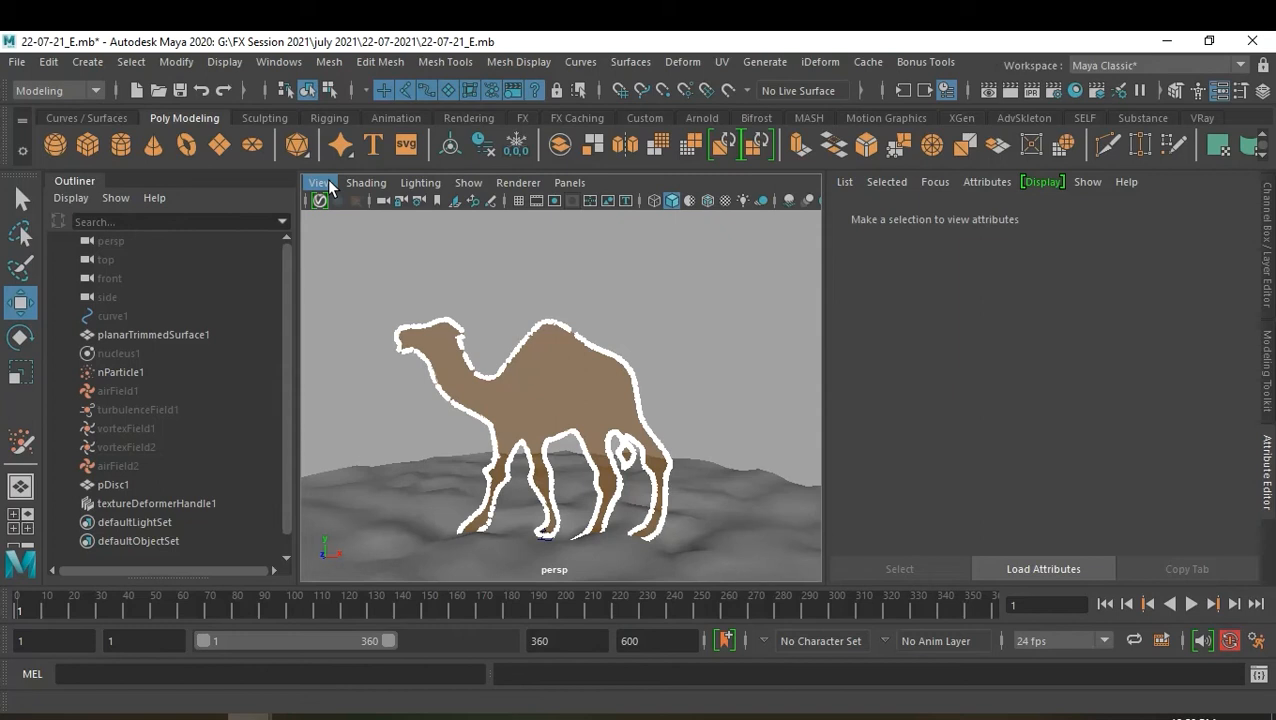
# Turn on Hardware Fog in the perspective view
pyautogui.click(330, 187)
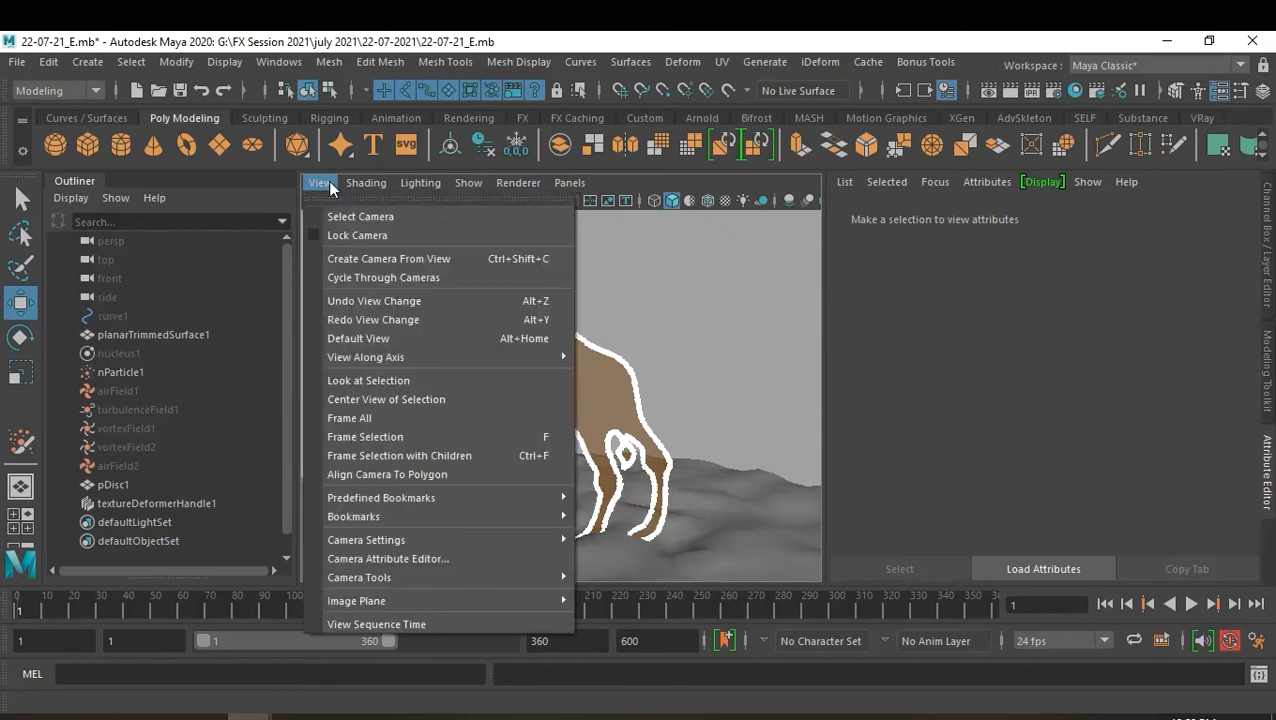
pyautogui.click(366, 183)
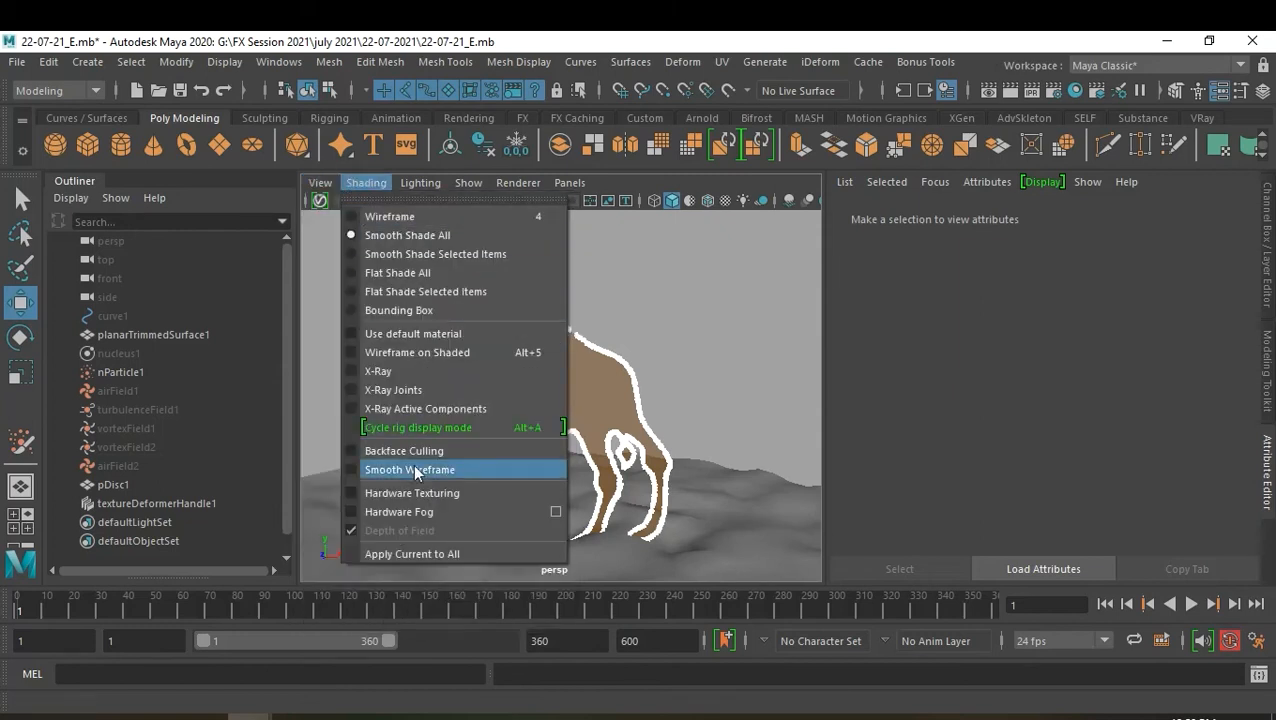
pyautogui.click(451, 513)
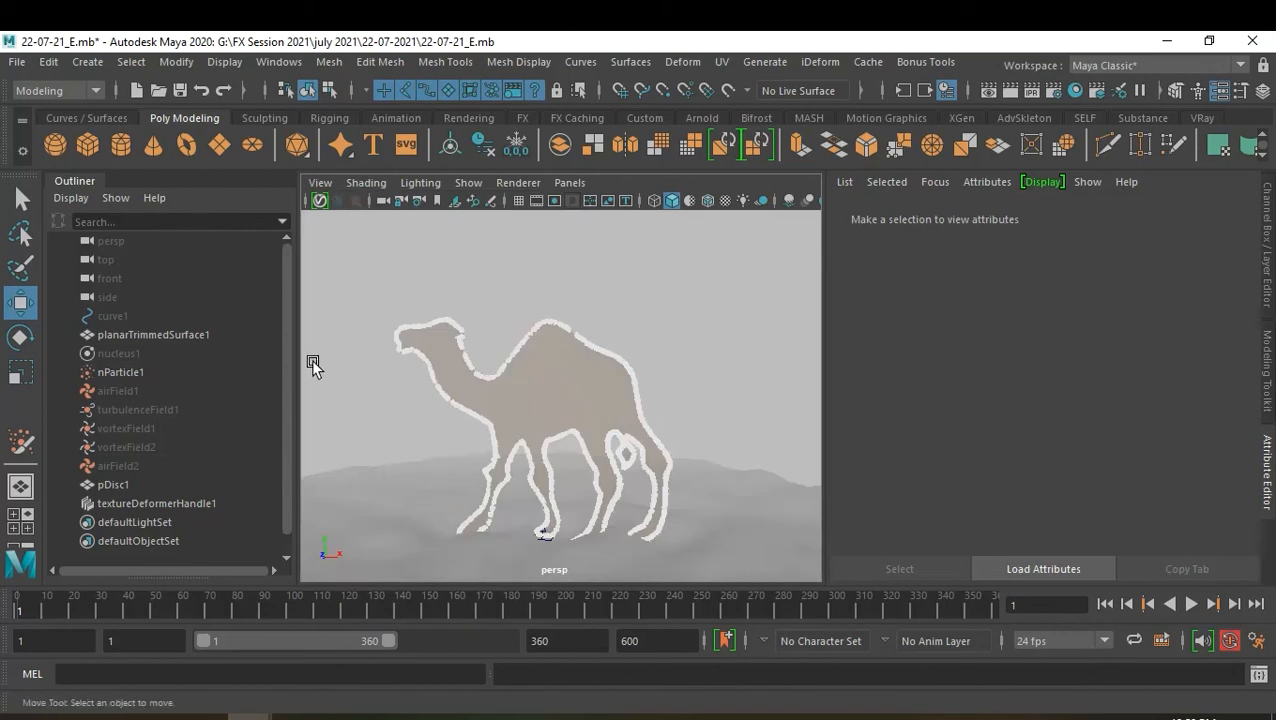
# Change the Hardware Fog color in the Viewport 2.0 settings to a sandy brown with hue 27.692
pyautogui.click(518, 183)
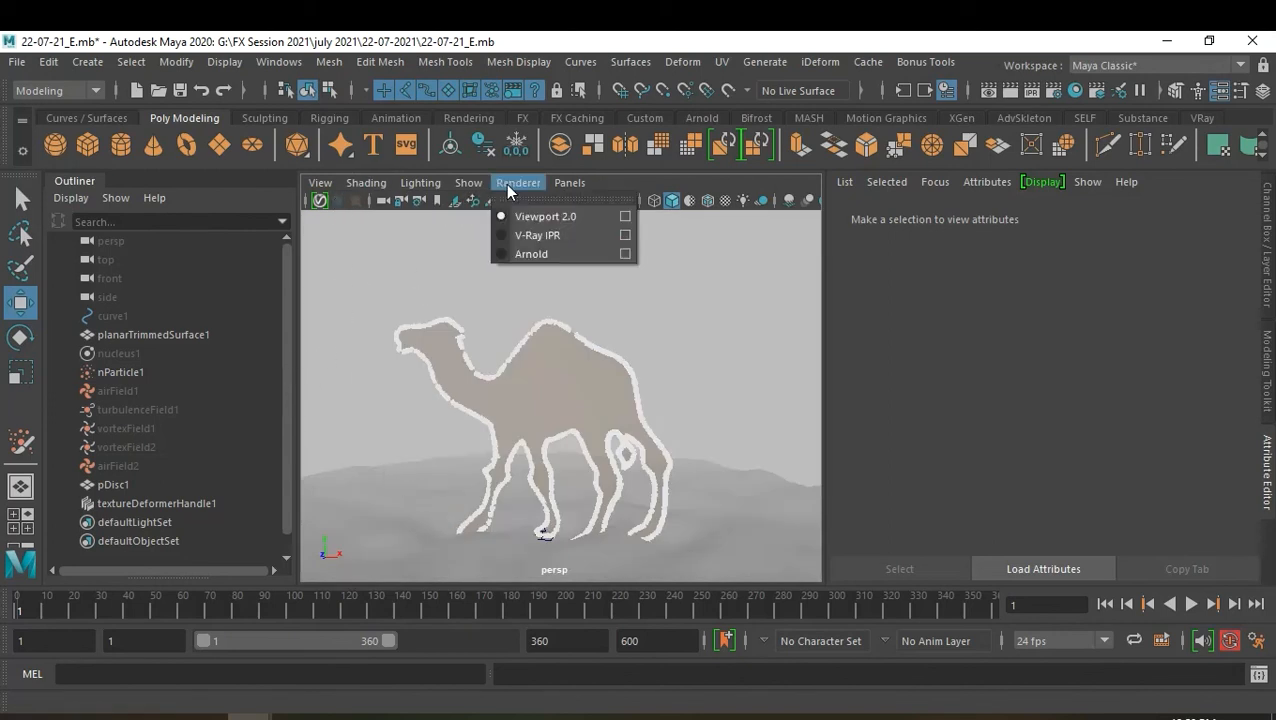
pyautogui.click(626, 219)
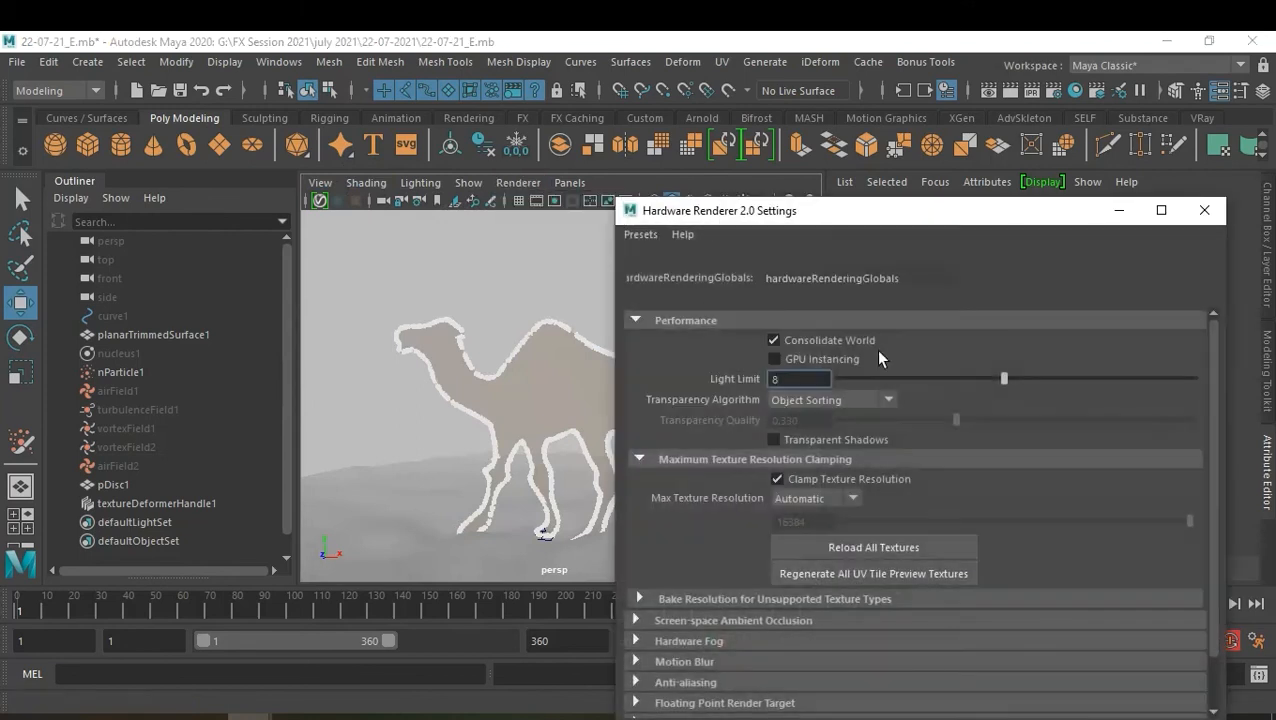
pyautogui.scroll(-1, 968, 516)
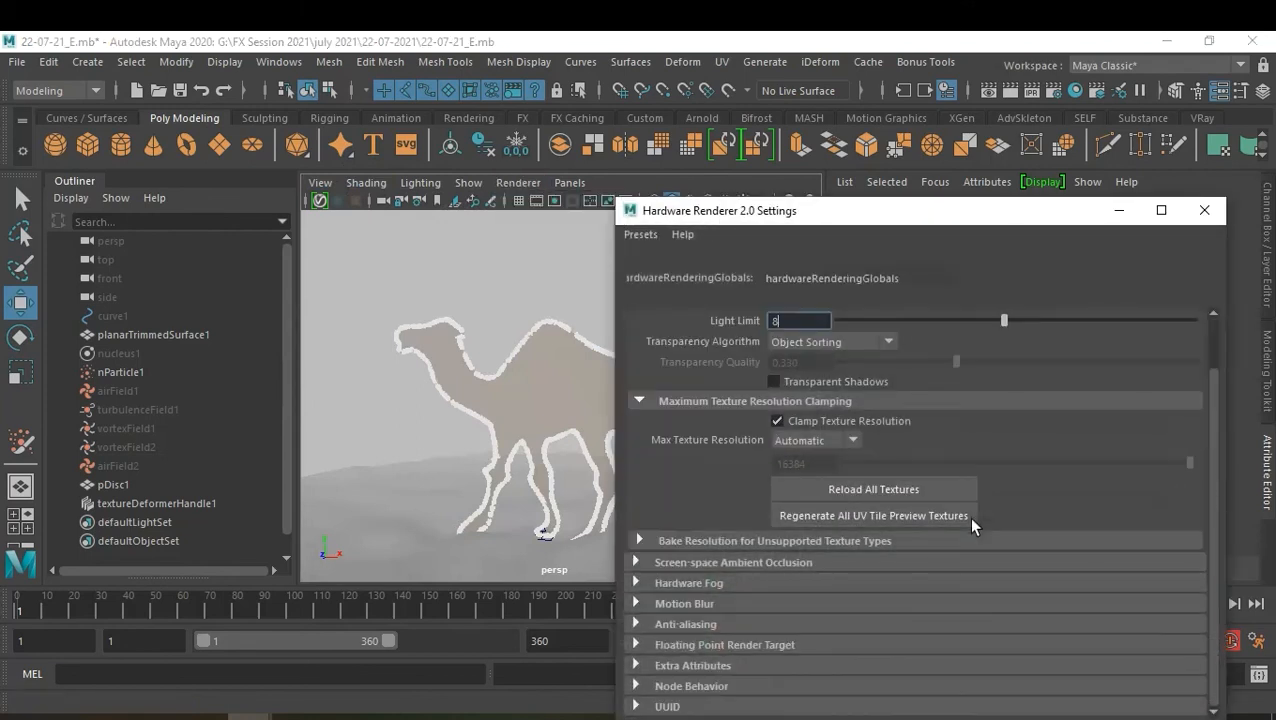
pyautogui.click(693, 582)
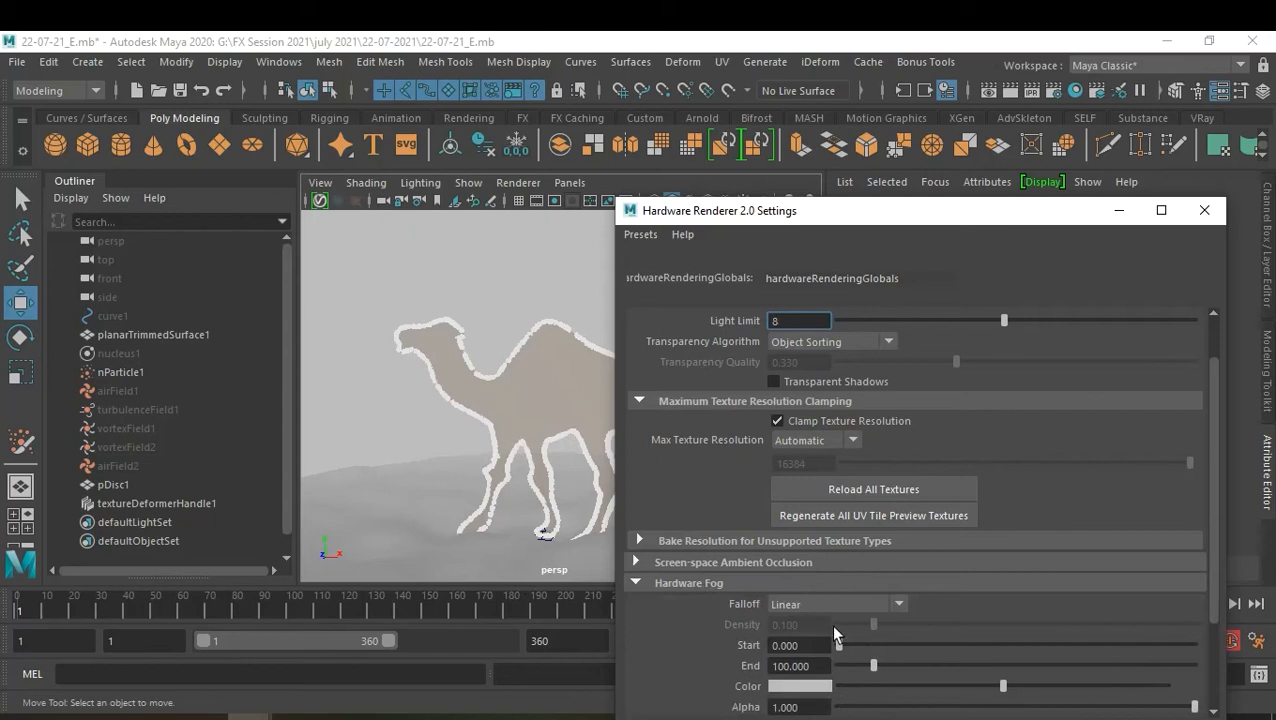
pyautogui.click(811, 686)
pyautogui.click(792, 690)
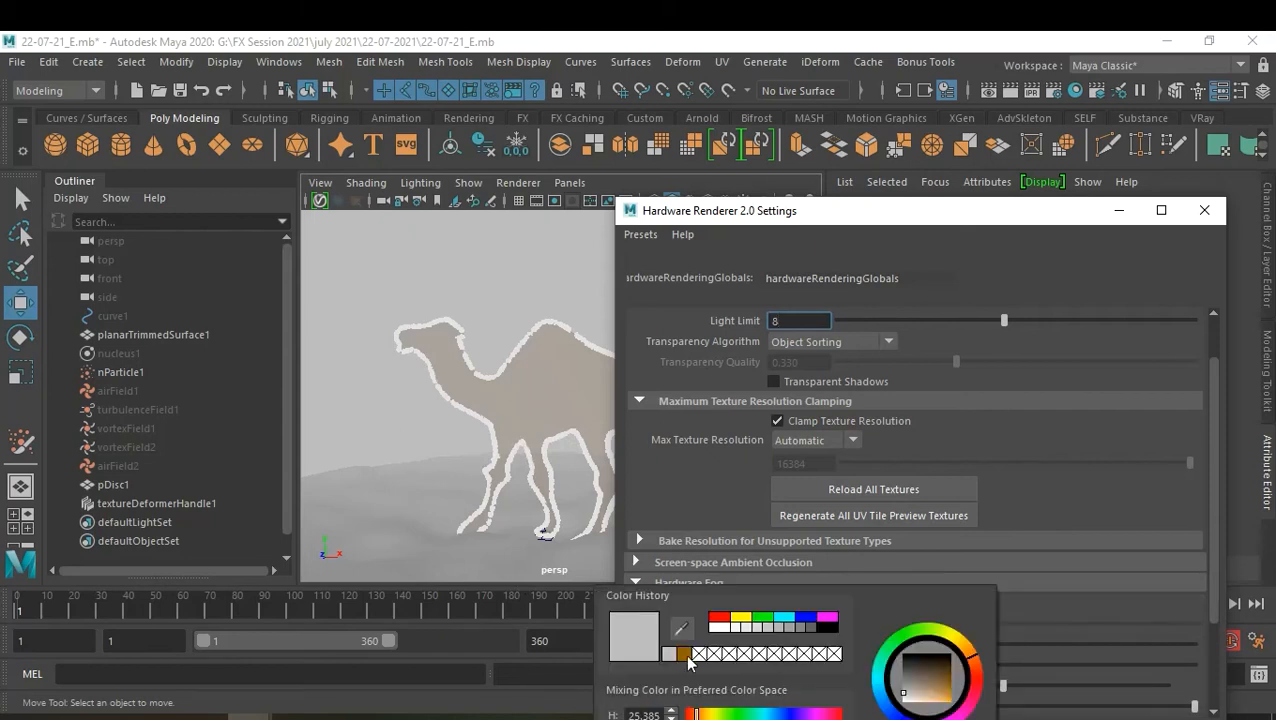
pyautogui.click(685, 655)
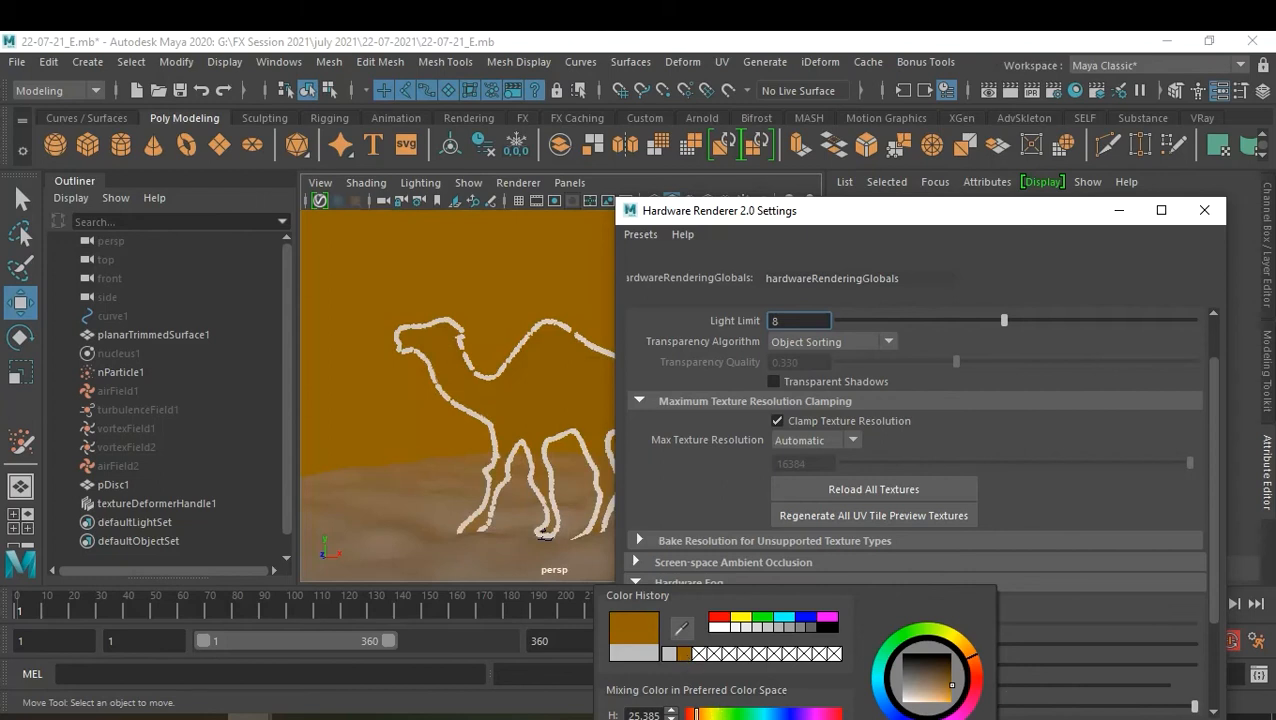
pyautogui.moveTo(952, 685); pyautogui.dragTo(937, 684)
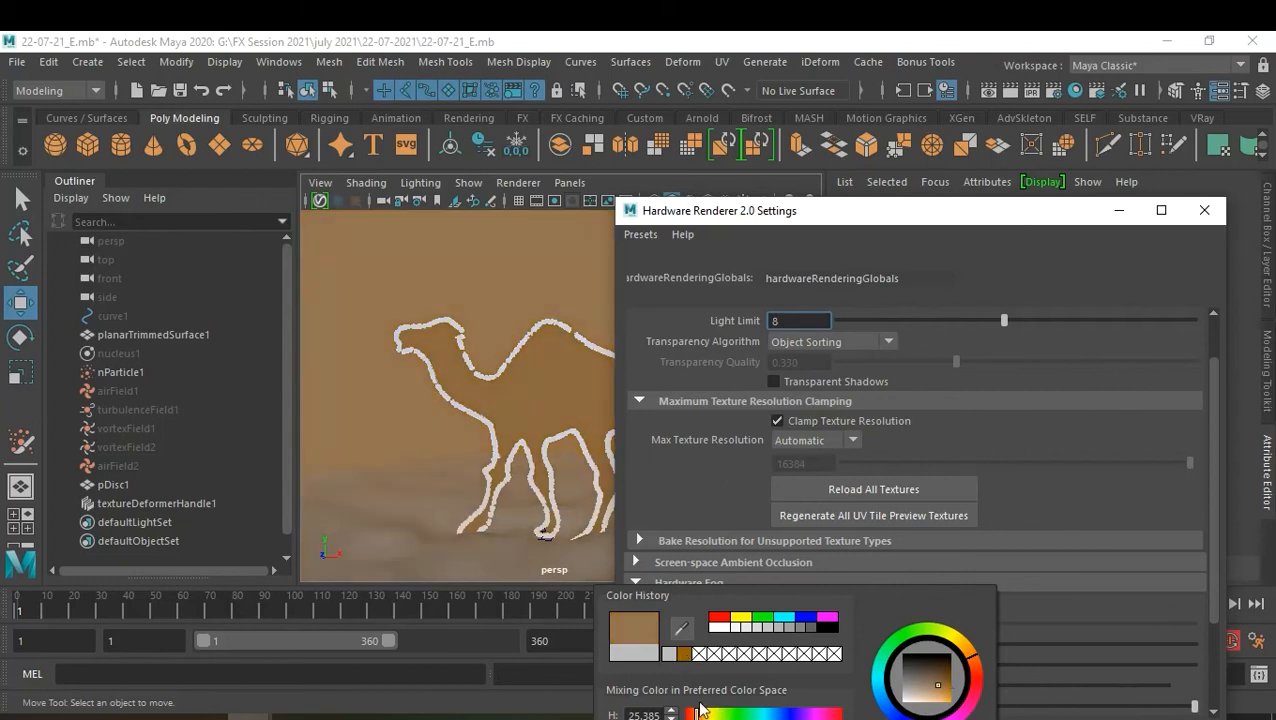
pyautogui.moveTo(694, 713); pyautogui.dragTo(700, 714)
pyautogui.click(803, 692)
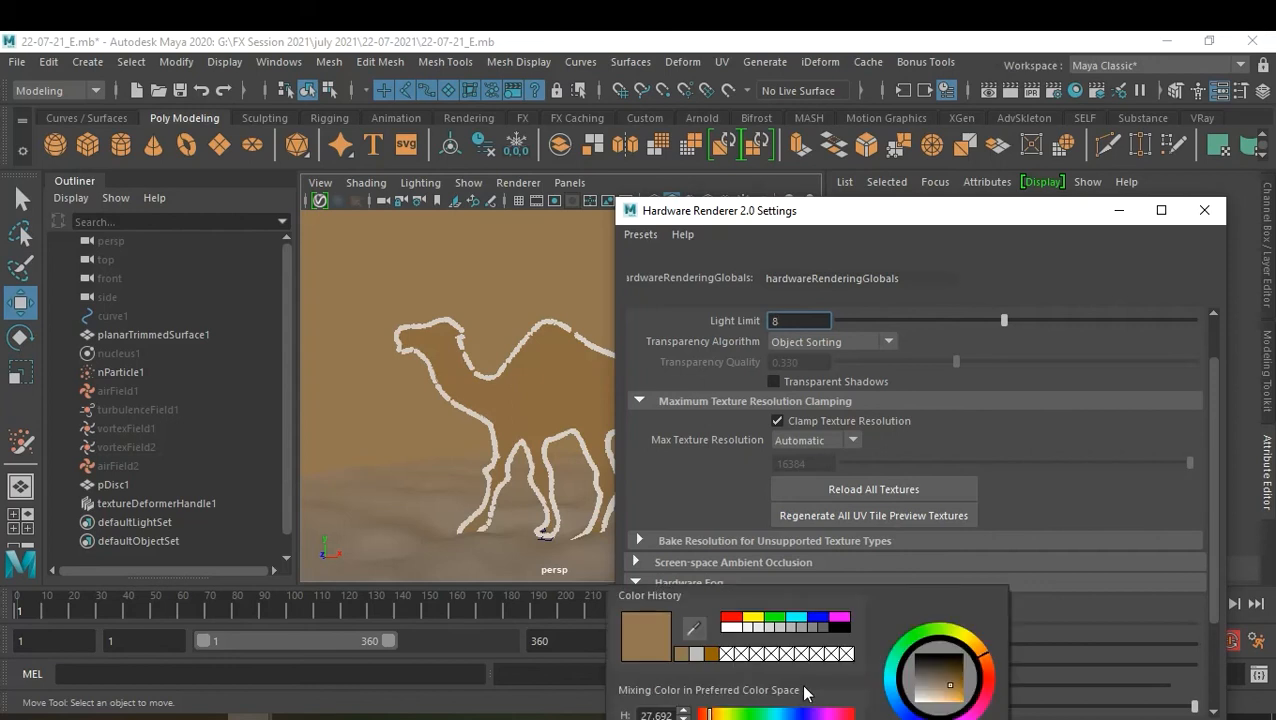
pyautogui.moveTo(951, 217); pyautogui.dragTo(996, 95)
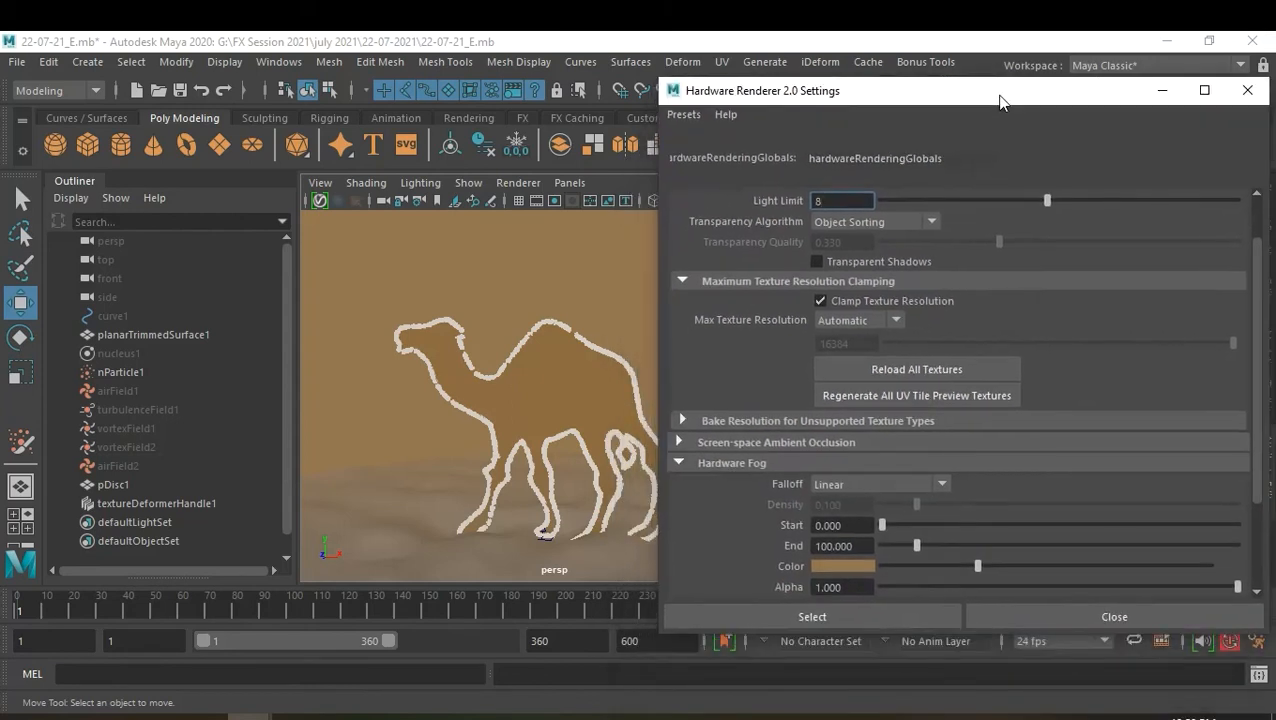
# Change the Hardware Fog color to a brighter, more saturated sandy orange with hue 27.692 and value 0.734
pyautogui.click(846, 566)
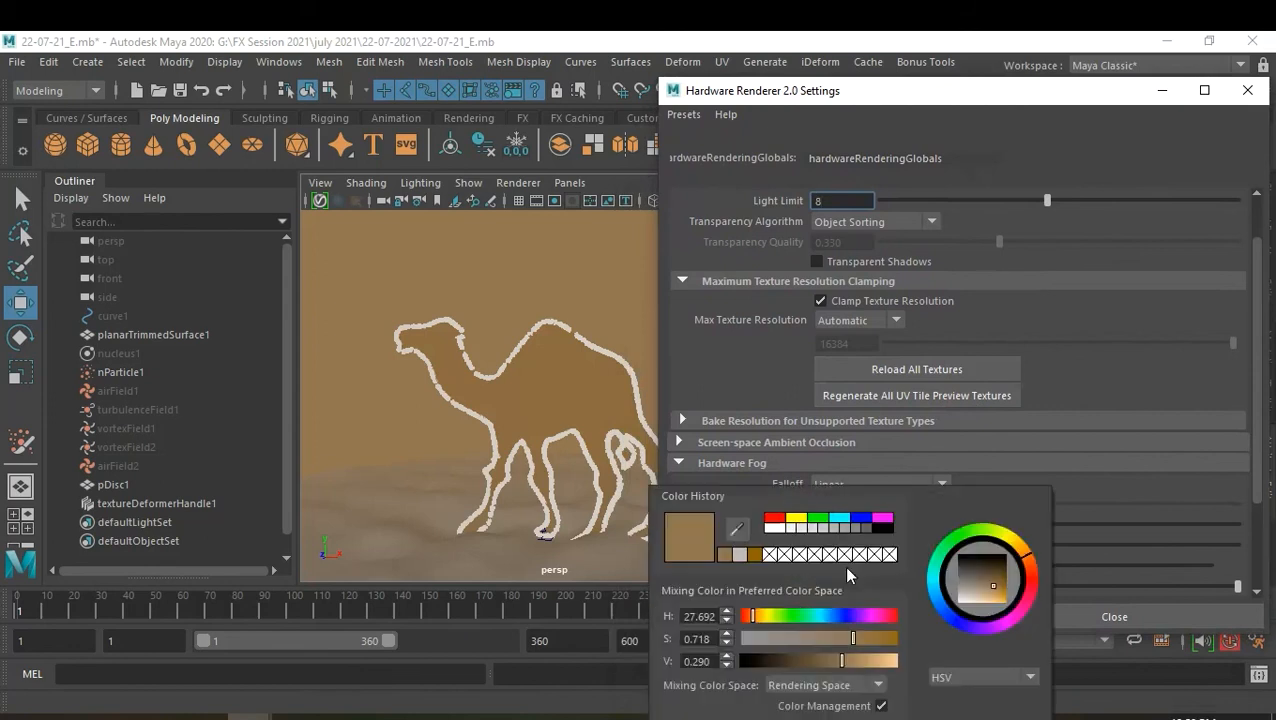
pyautogui.moveTo(848, 659)
pyautogui.mouseDown()
pyautogui.moveTo(885, 662)
pyautogui.moveTo(869, 667)
pyautogui.mouseUp()
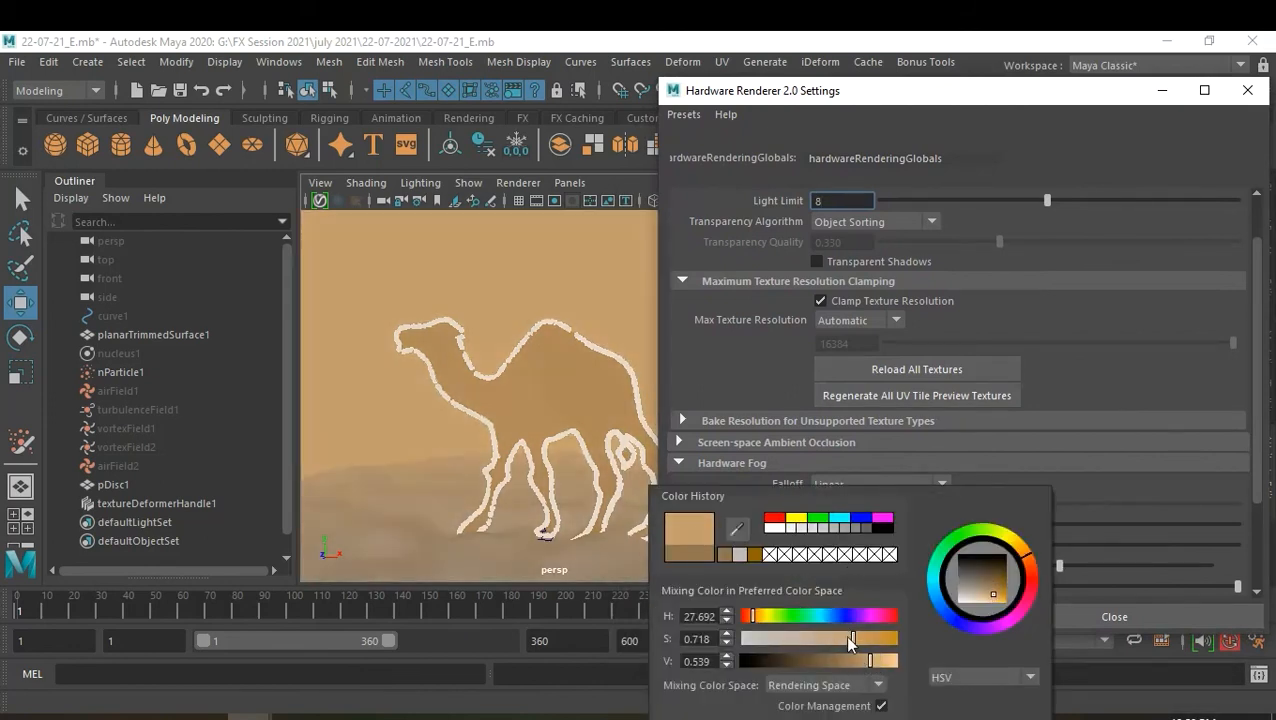
pyautogui.moveTo(755, 616); pyautogui.dragTo(752, 616)
pyautogui.moveTo(860, 639); pyautogui.dragTo(866, 633)
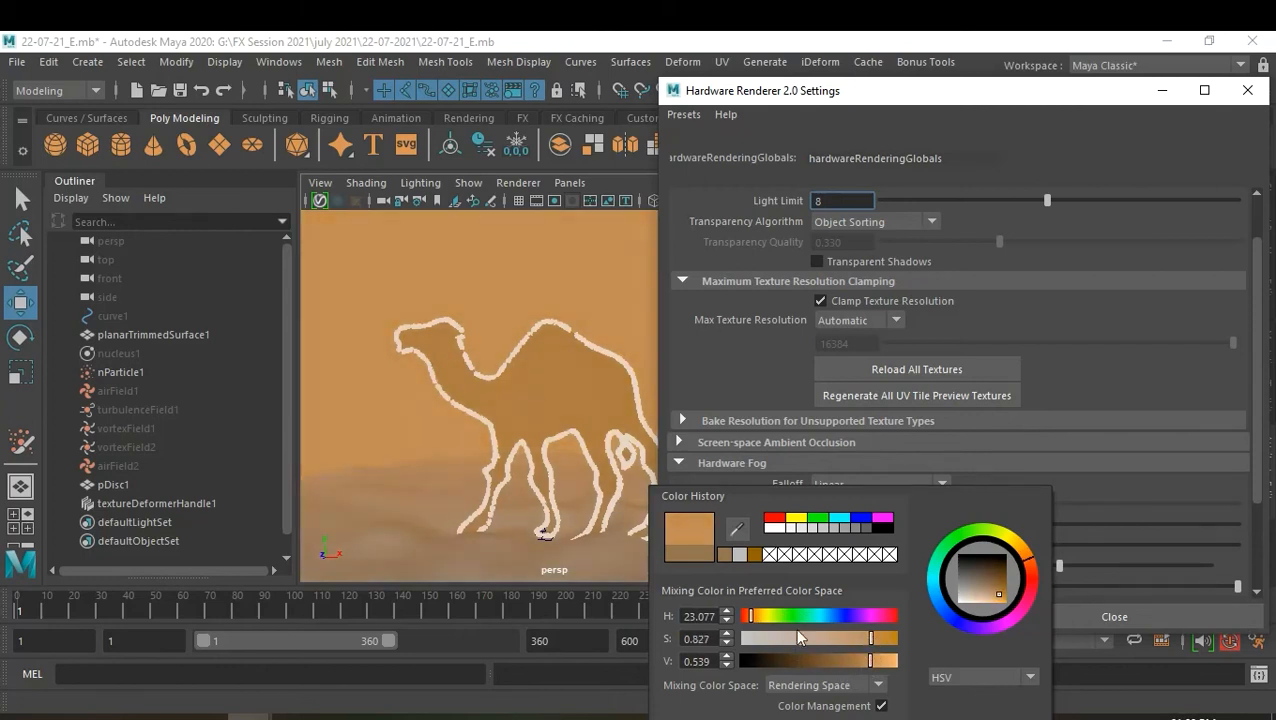
pyautogui.moveTo(749, 617); pyautogui.dragTo(755, 617)
pyautogui.moveTo(753, 618)
pyautogui.mouseDown()
pyautogui.moveTo(768, 626)
pyautogui.moveTo(746, 623)
pyautogui.moveTo(757, 624)
pyautogui.mouseUp()
pyautogui.moveTo(870, 660)
pyautogui.mouseDown()
pyautogui.moveTo(896, 664)
pyautogui.moveTo(880, 667)
pyautogui.mouseUp()
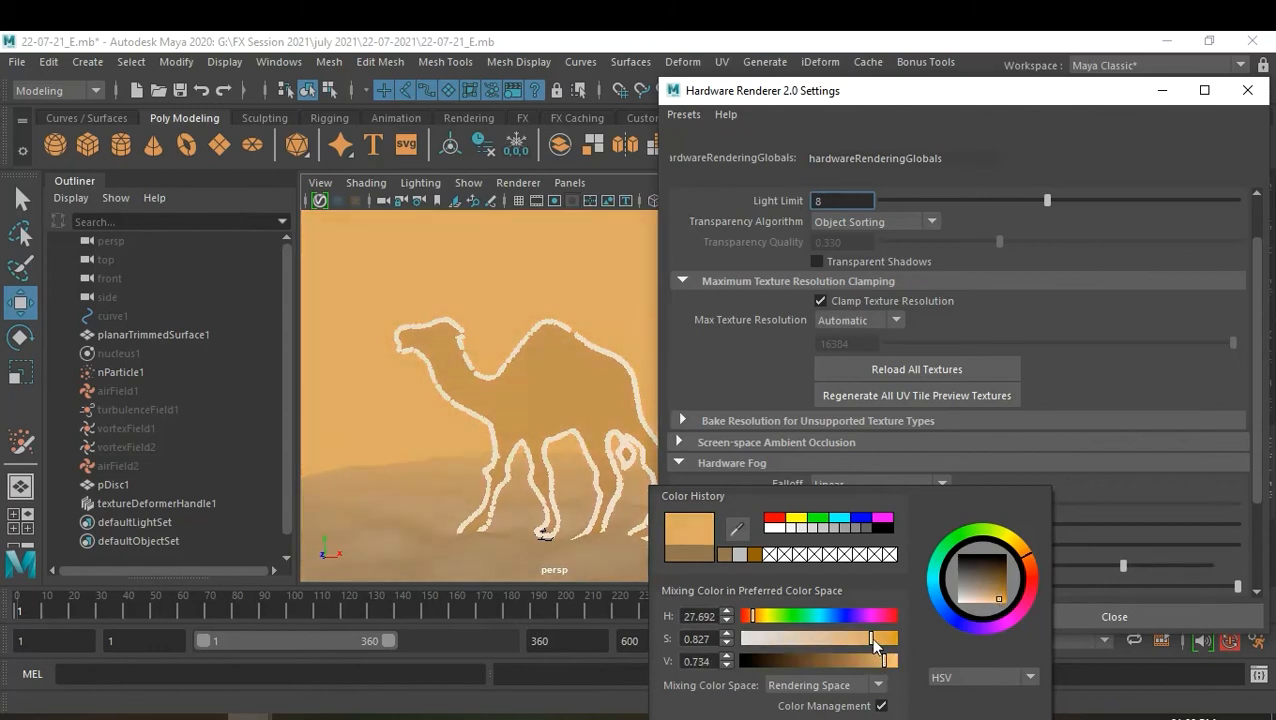
pyautogui.moveTo(872, 638); pyautogui.dragTo(874, 638)
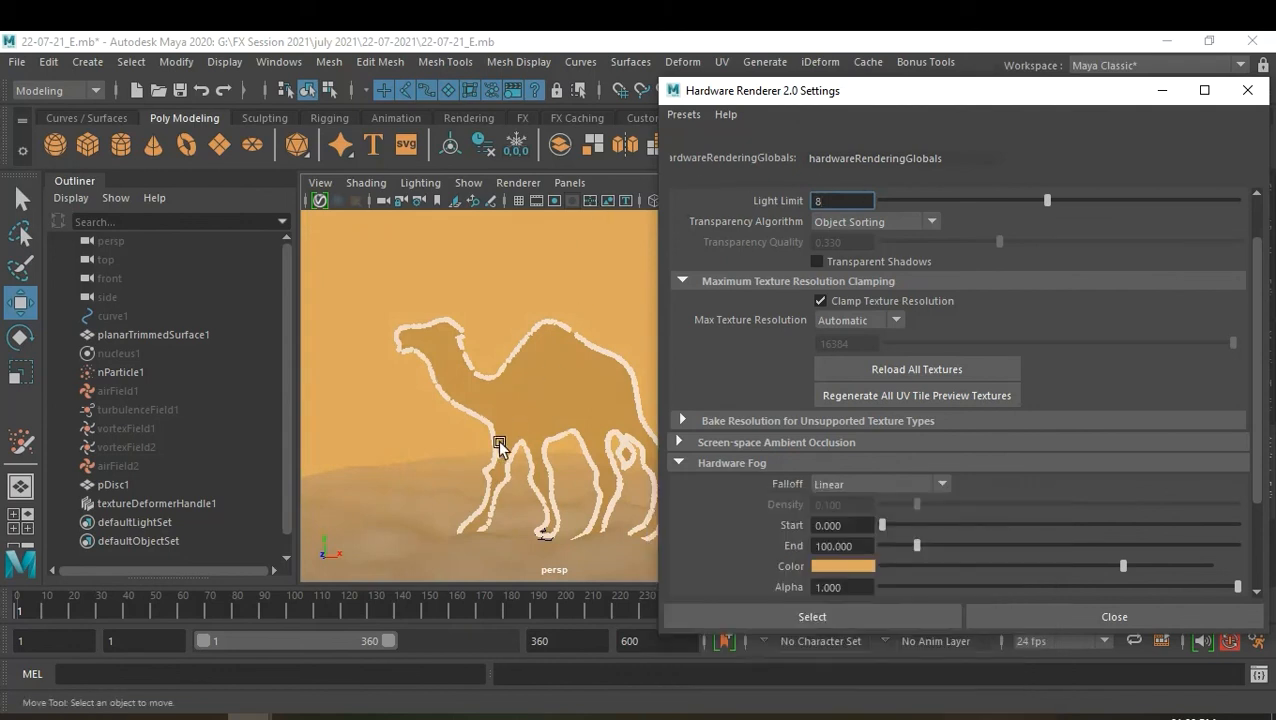
# Assign a new Lambert material to the ground disc
pyautogui.click(407, 530)
pyautogui.moveTo(406, 529); pyautogui.dragTo(545, 592, button='right')
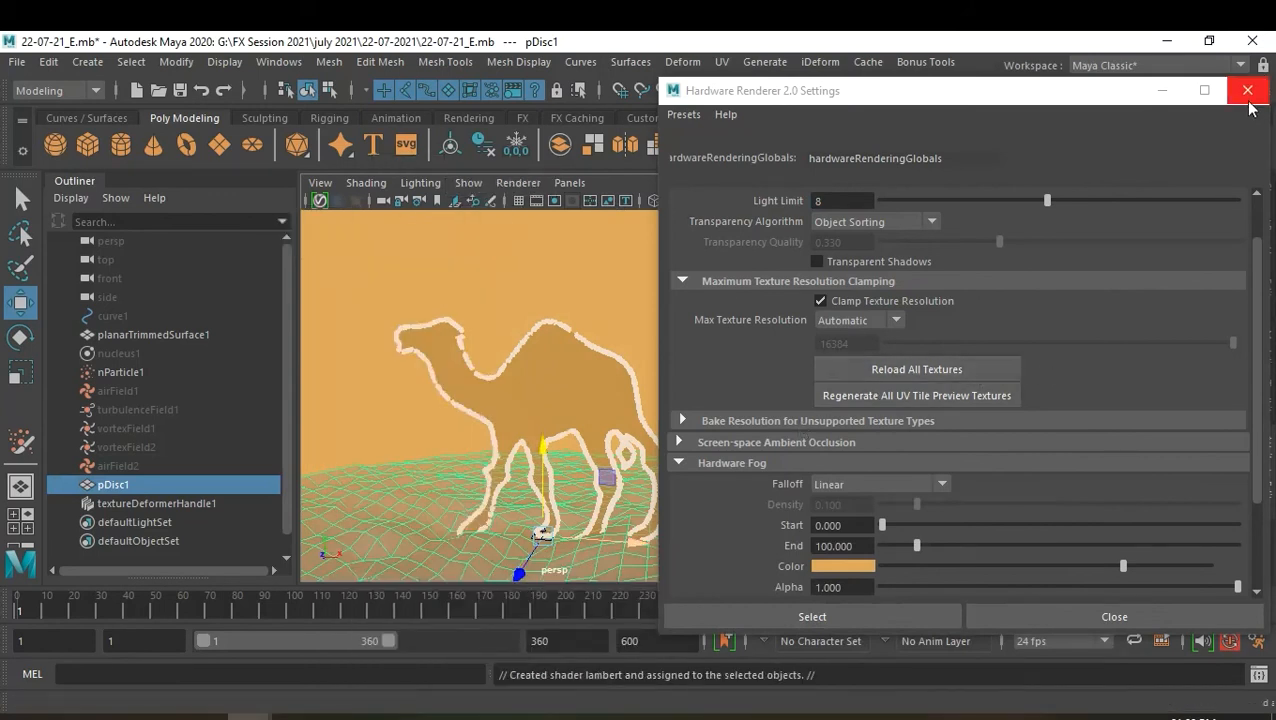
# Turn on Multisampling Anti-aliasing in the Hardware Renderer 2.0 settings, close the settings and clear the selection
pyautogui.scroll(-2, 1022, 482)
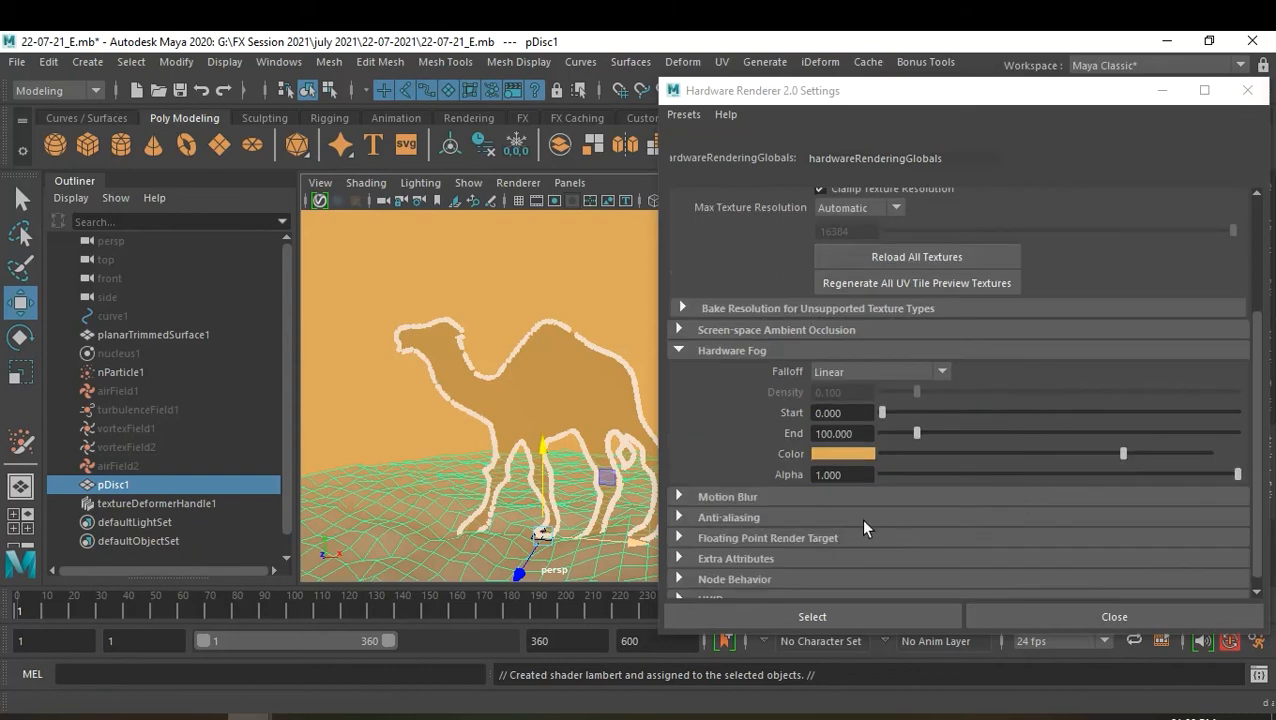
pyautogui.click(760, 522)
pyautogui.click(829, 555)
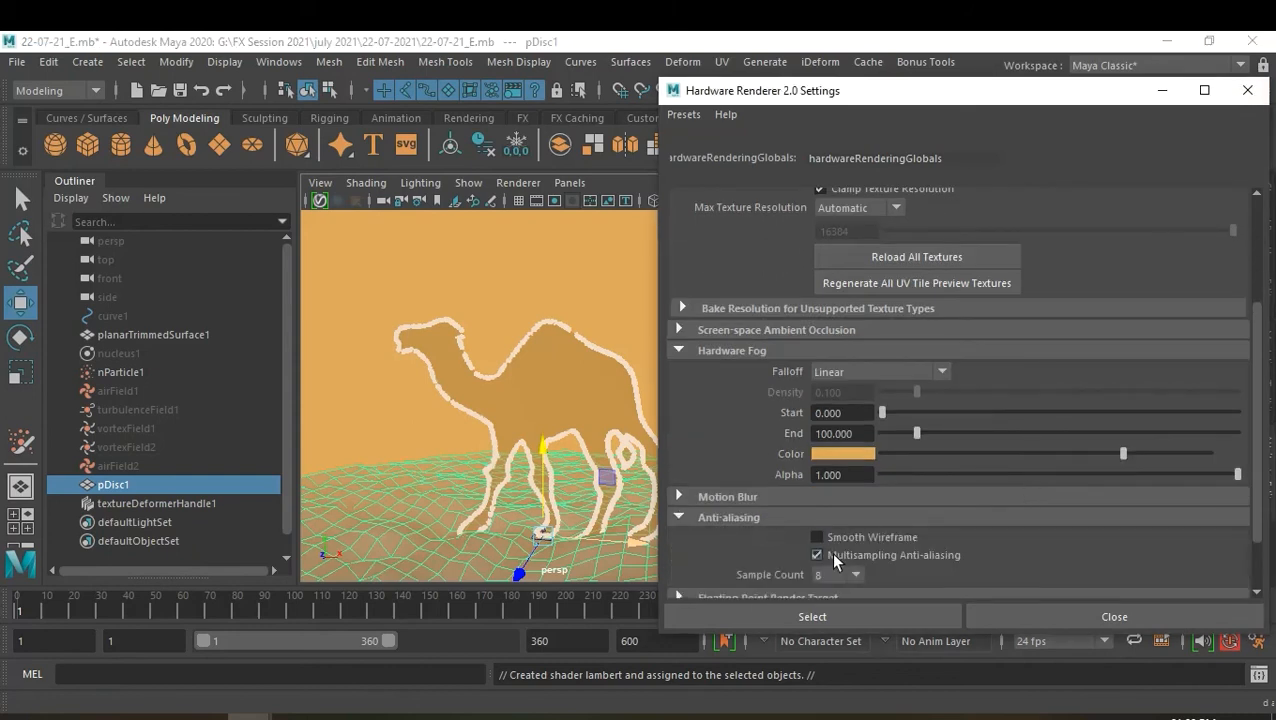
pyautogui.click(1058, 612)
pyautogui.click(778, 479)
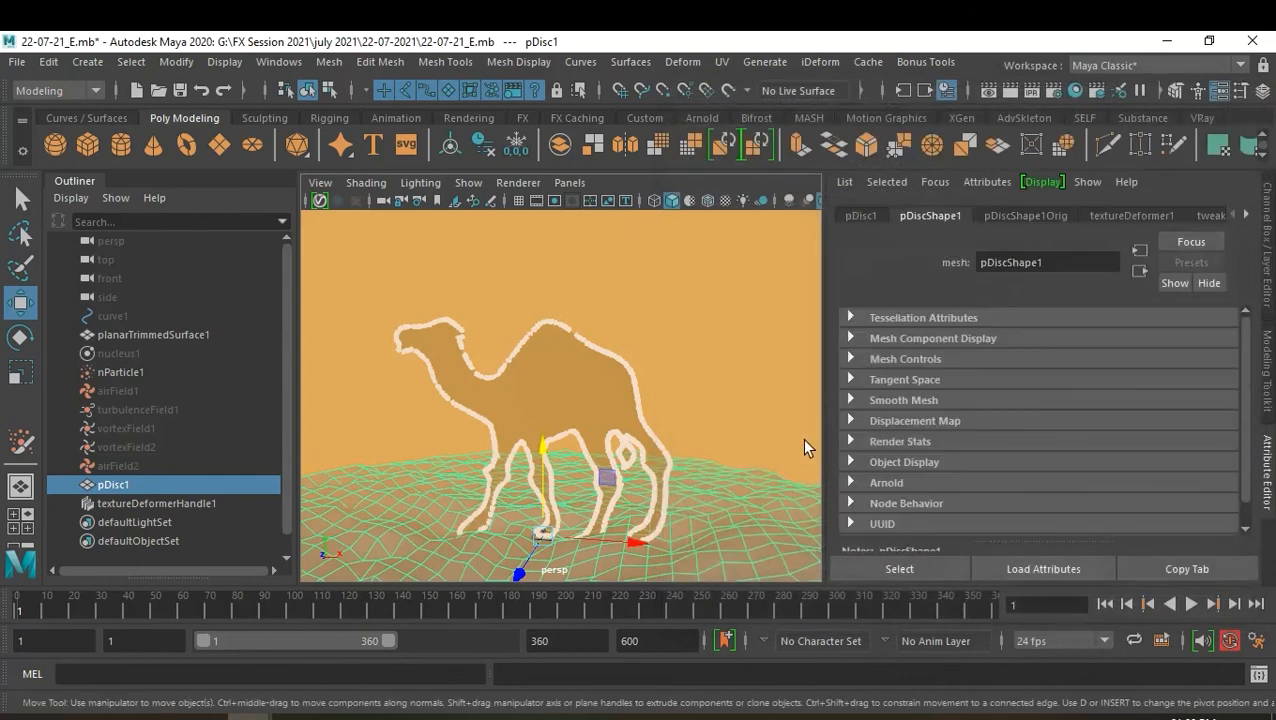
pyautogui.click(801, 438)
pyautogui.click(746, 521)
pyautogui.click(774, 399)
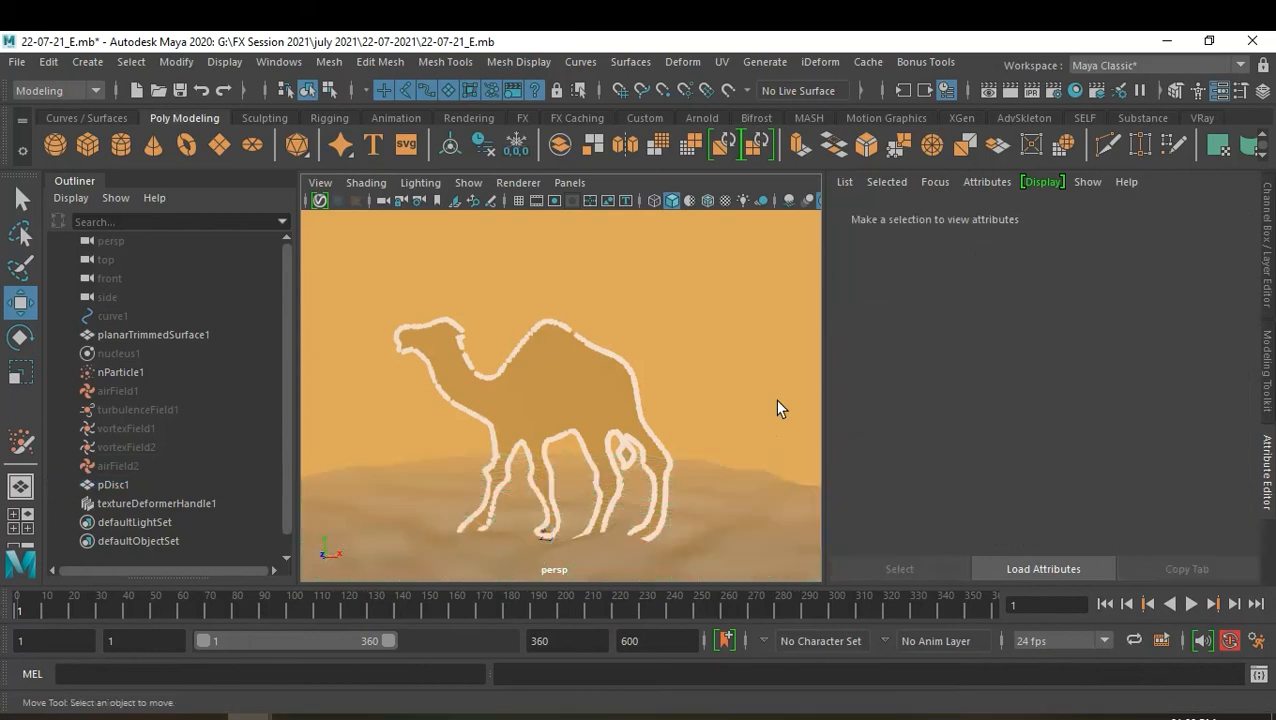
# Set the ground disc's Lambert color to the dark brown from the color history and save the scene
pyautogui.click(784, 528)
pyautogui.click(1244, 214)
pyautogui.click(1245, 214)
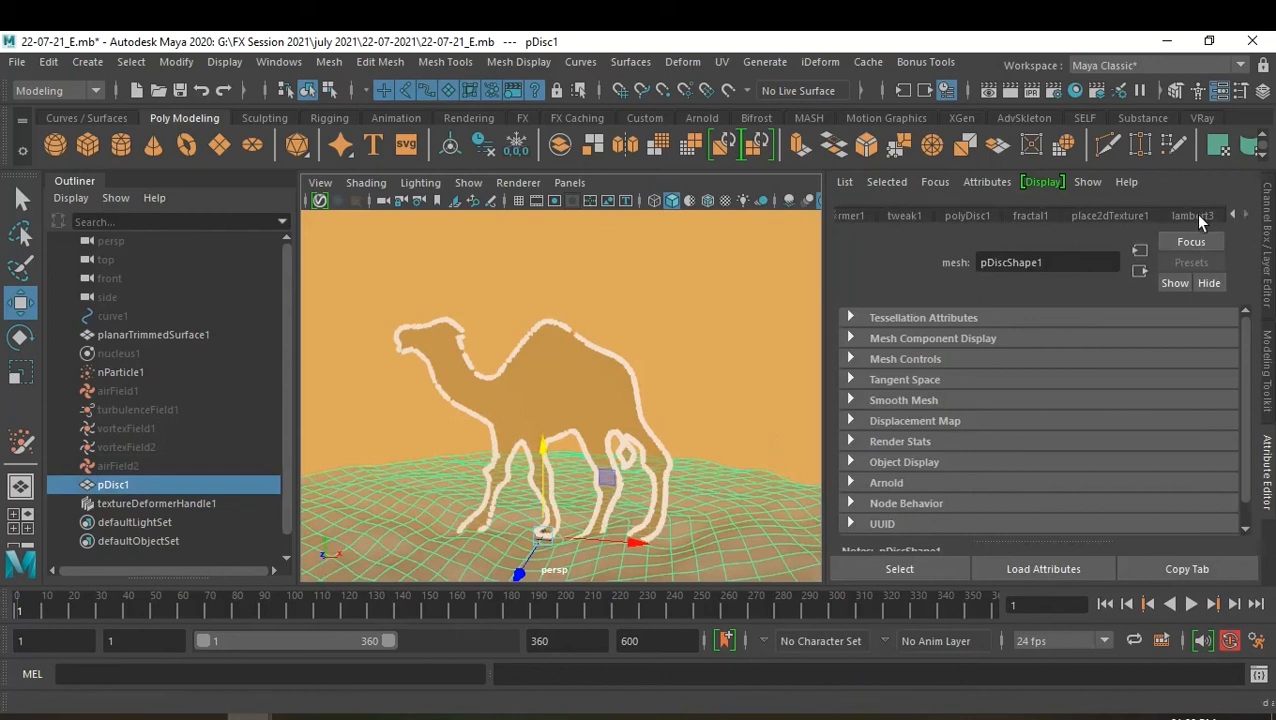
pyautogui.click(1192, 216)
pyautogui.click(1018, 424)
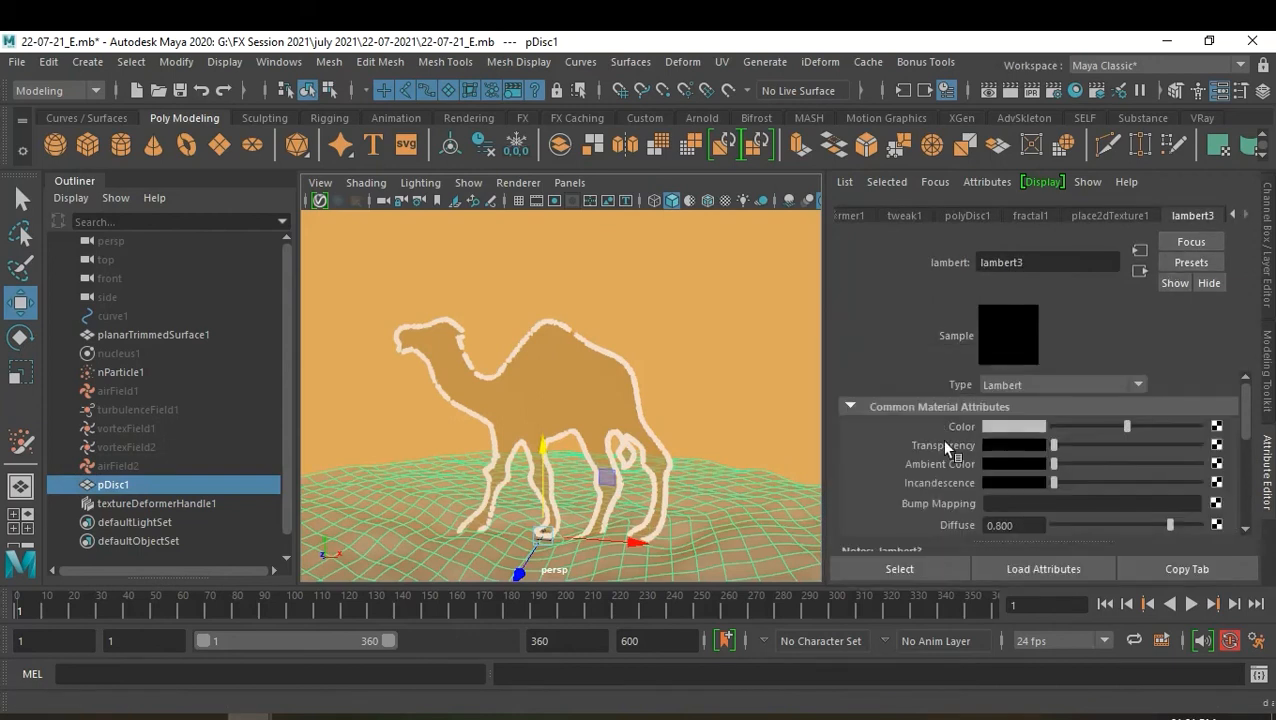
pyautogui.click(1009, 426)
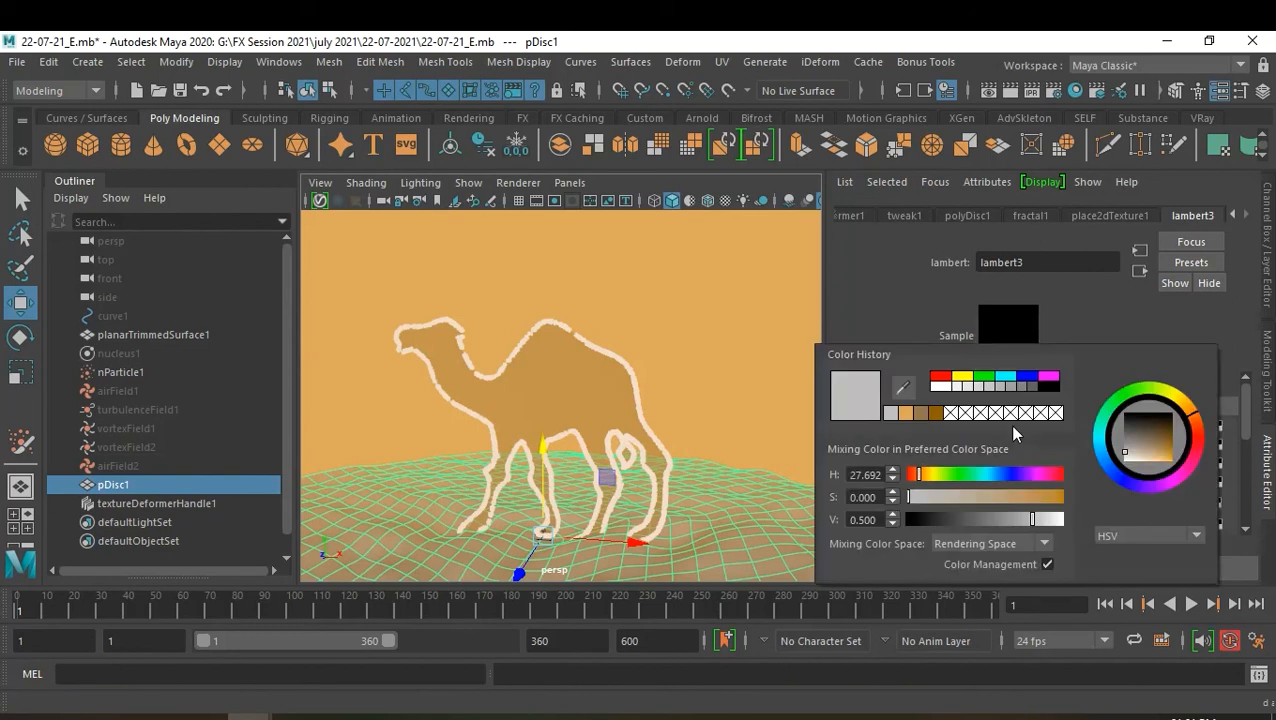
pyautogui.click(935, 418)
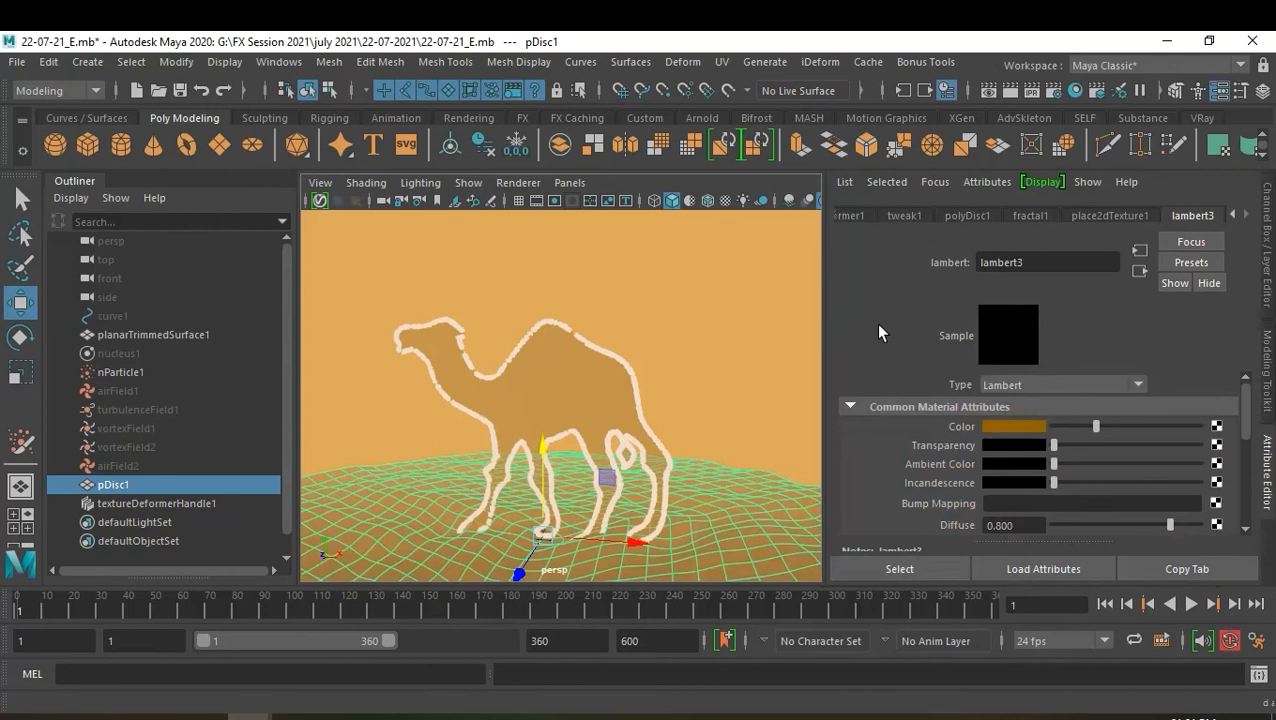
pyautogui.click(758, 371)
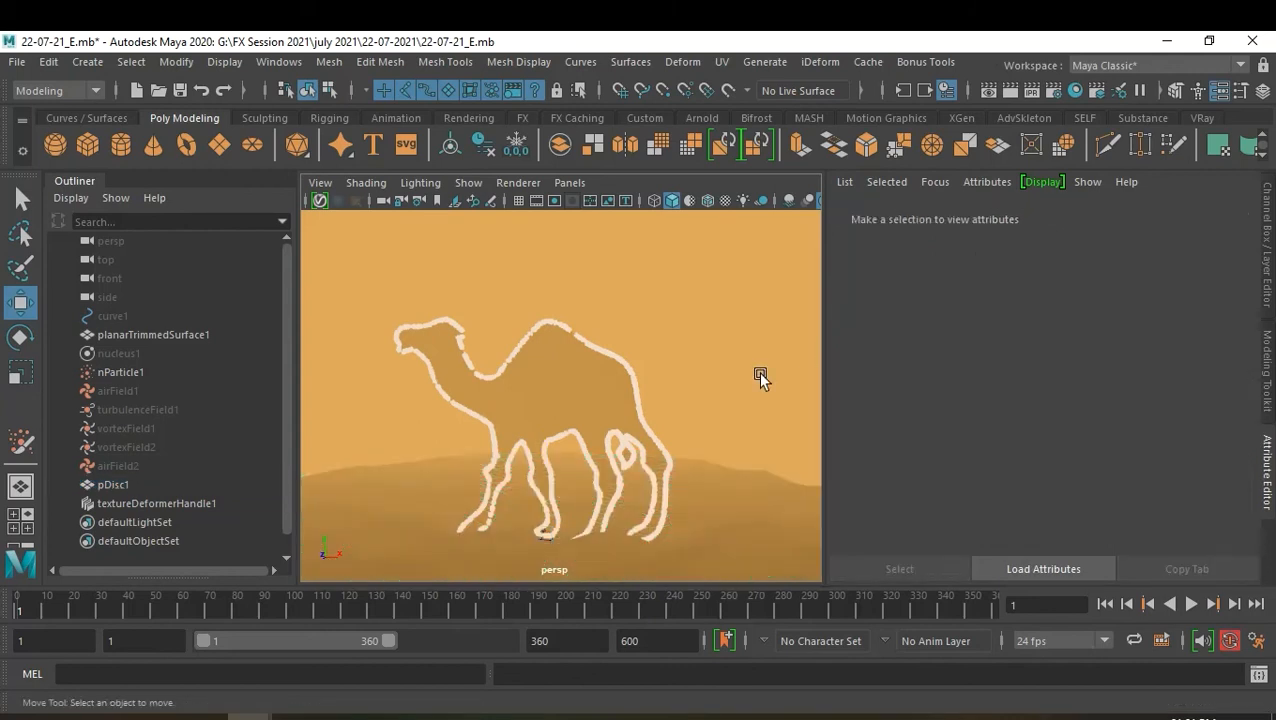
pyautogui.hotkey('ctrl', 's')
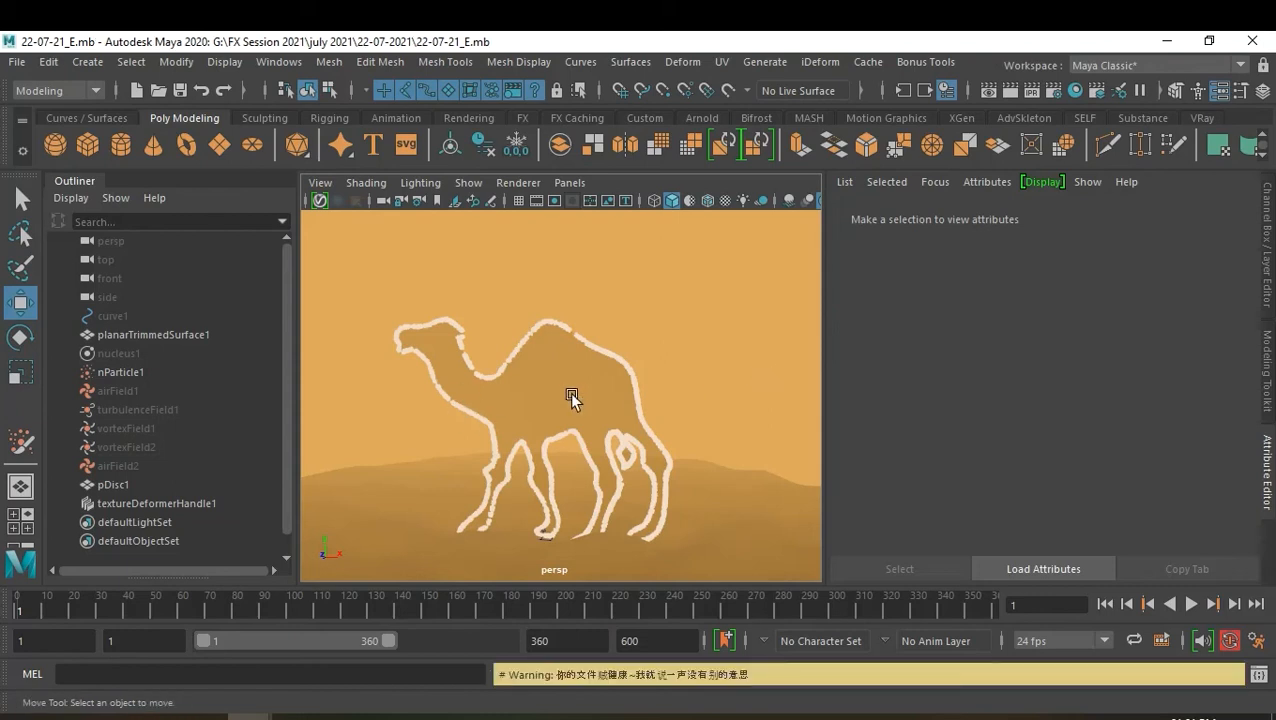
pyautogui.click(118, 354)
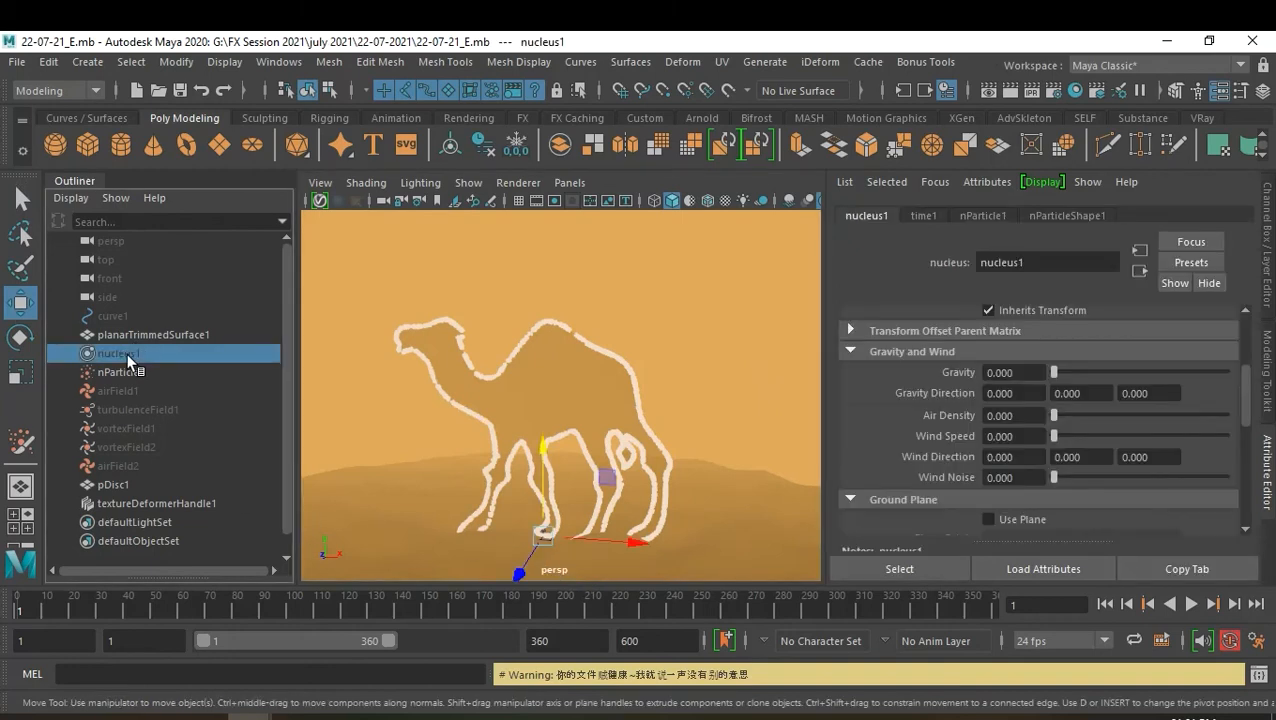
pyautogui.press('f')
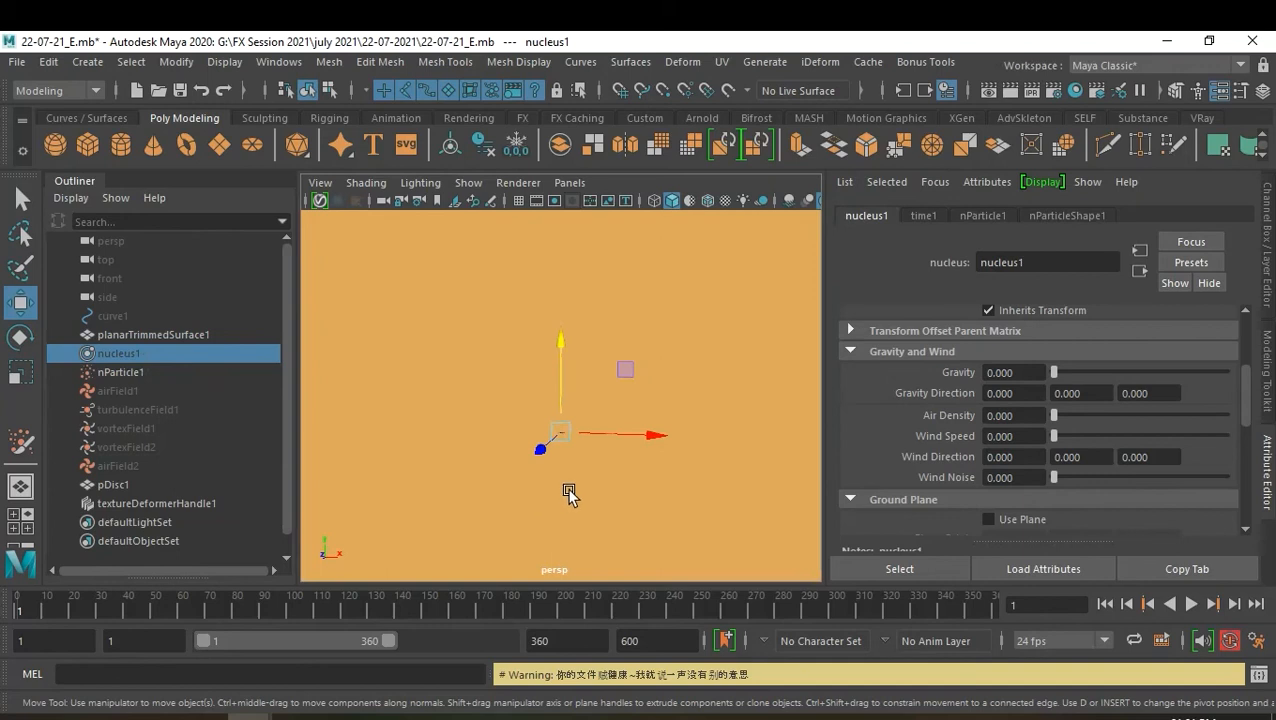
pyautogui.scroll(-6, 592, 464)
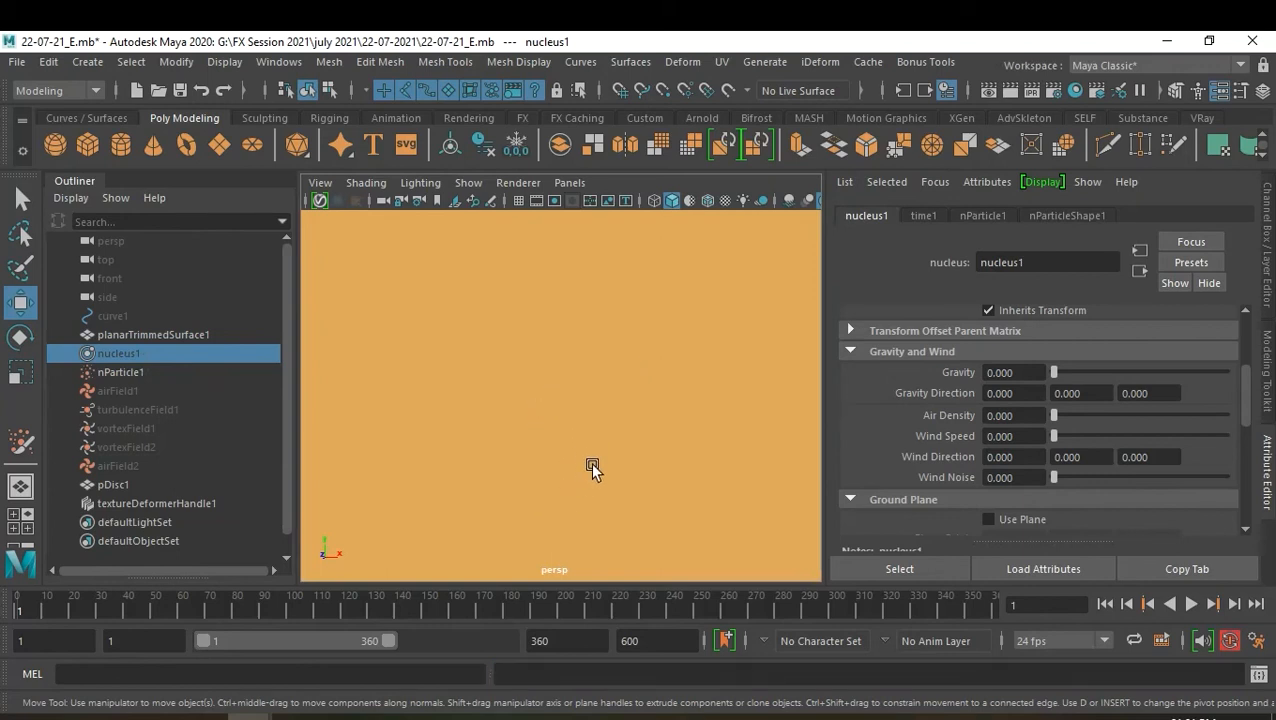
pyautogui.scroll(2, 590, 466)
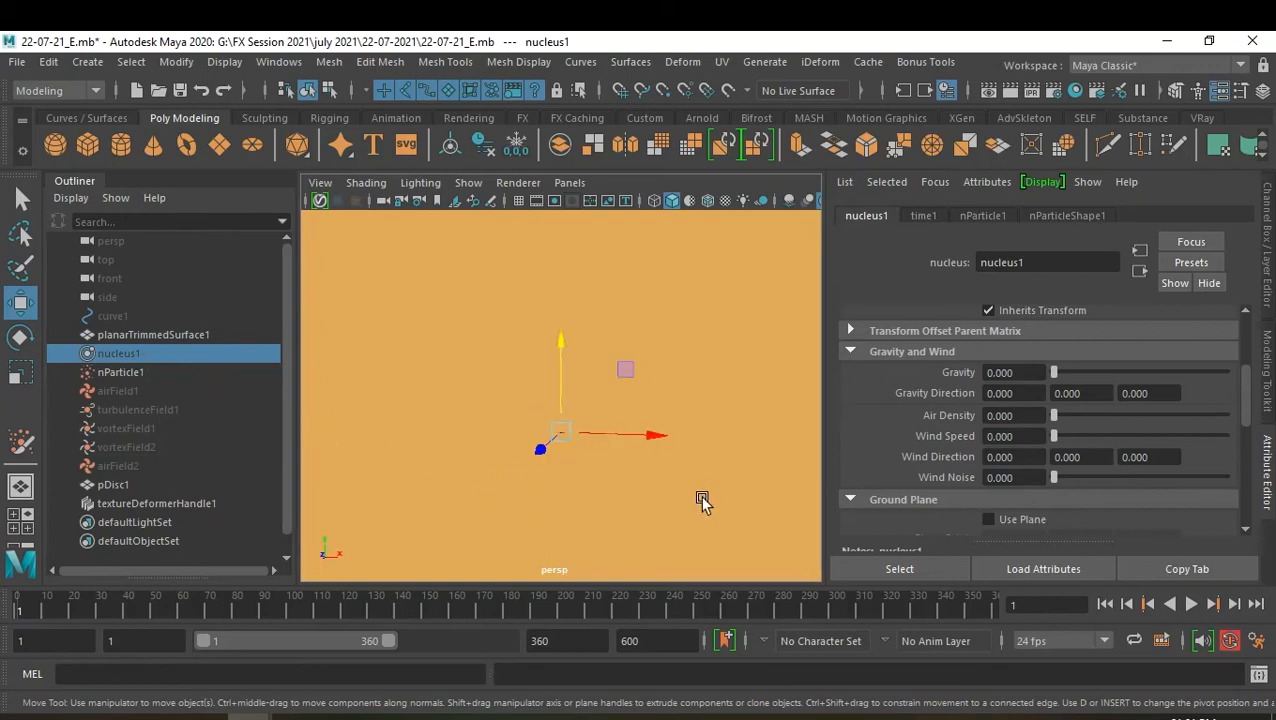
pyautogui.keyDown('alt'); pyautogui.moveTo(564, 421); pyautogui.dragTo(588, 490); pyautogui.keyUp('alt')
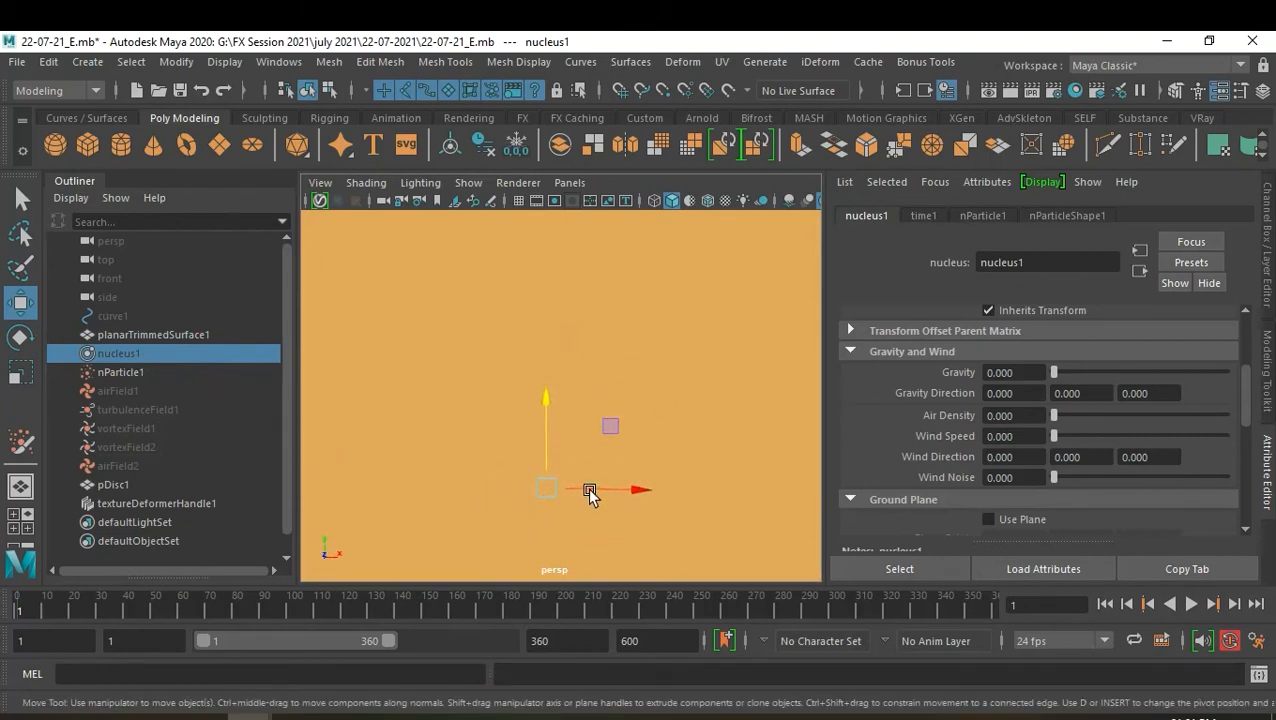
pyautogui.press('super')
pyautogui.click(155, 334)
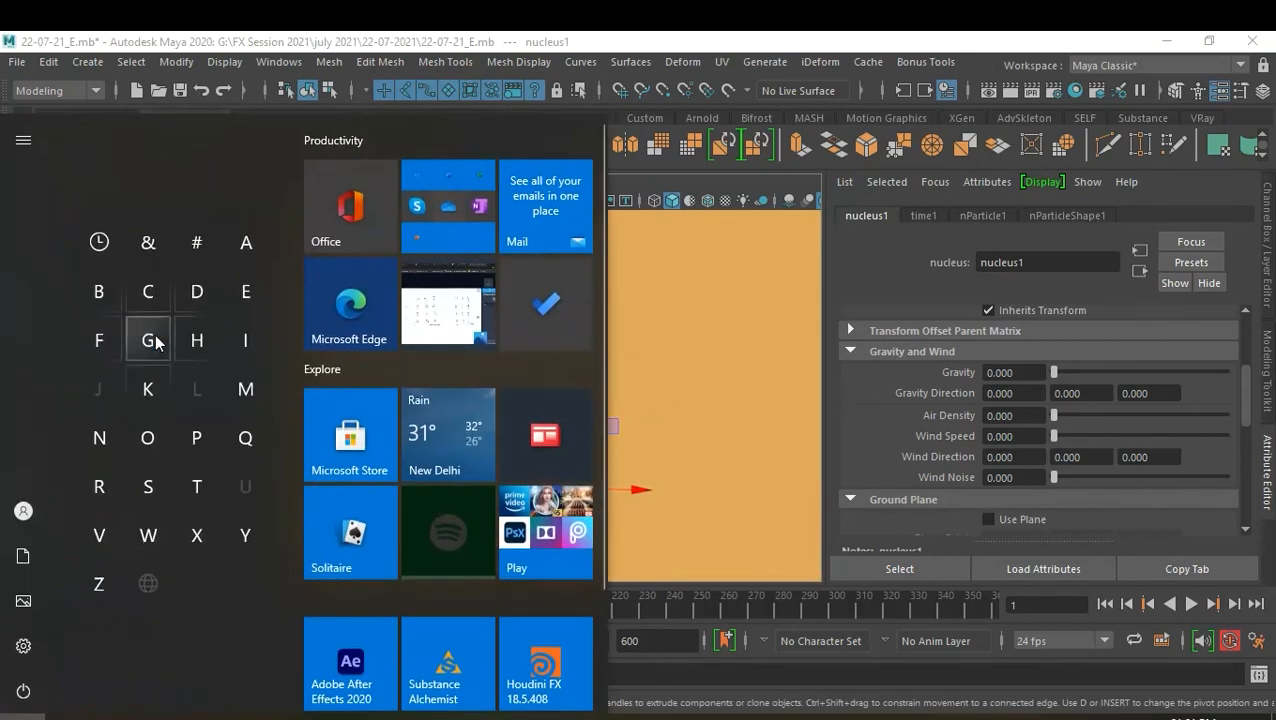
pyautogui.click(596, 42)
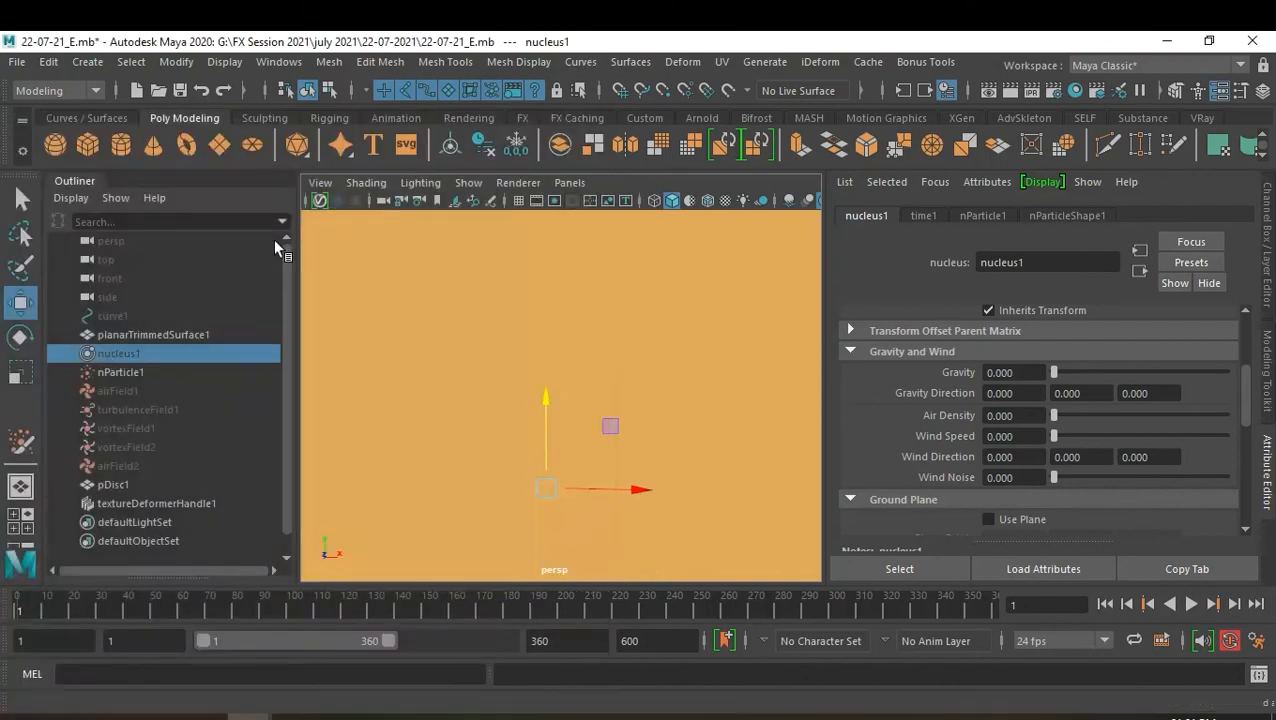
# Try to hide the texture deformer handle beneath the camel's feet directly with the Hide command
pyautogui.click(168, 334)
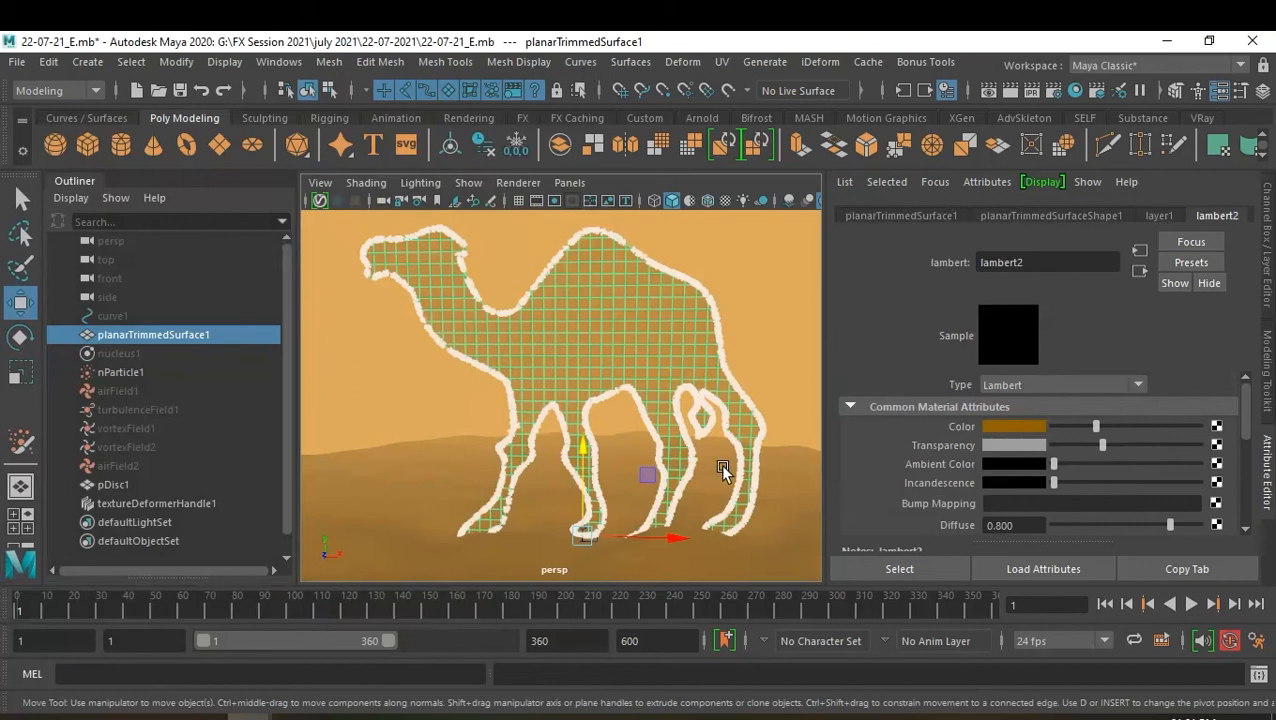
pyautogui.keyDown('alt'); pyautogui.moveTo(755, 464); pyautogui.dragTo(680, 458, button='right'); pyautogui.keyUp('alt')
pyautogui.keyDown('alt'); pyautogui.moveTo(680, 458); pyautogui.dragTo(300, 462); pyautogui.keyUp('alt')
pyautogui.keyDown('alt'); pyautogui.moveTo(513, 470); pyautogui.dragTo(593, 503, button='right'); pyautogui.keyUp('alt')
pyautogui.moveTo(593, 505)
pyautogui.keyDown('alt'); pyautogui.mouseDown()
pyautogui.moveTo(564, 447)
pyautogui.moveTo(456, 402)
pyautogui.moveTo(482, 415)
pyautogui.moveTo(553, 518)
pyautogui.moveTo(601, 501)
pyautogui.moveTo(583, 485)
pyautogui.mouseUp(); pyautogui.keyUp('alt')
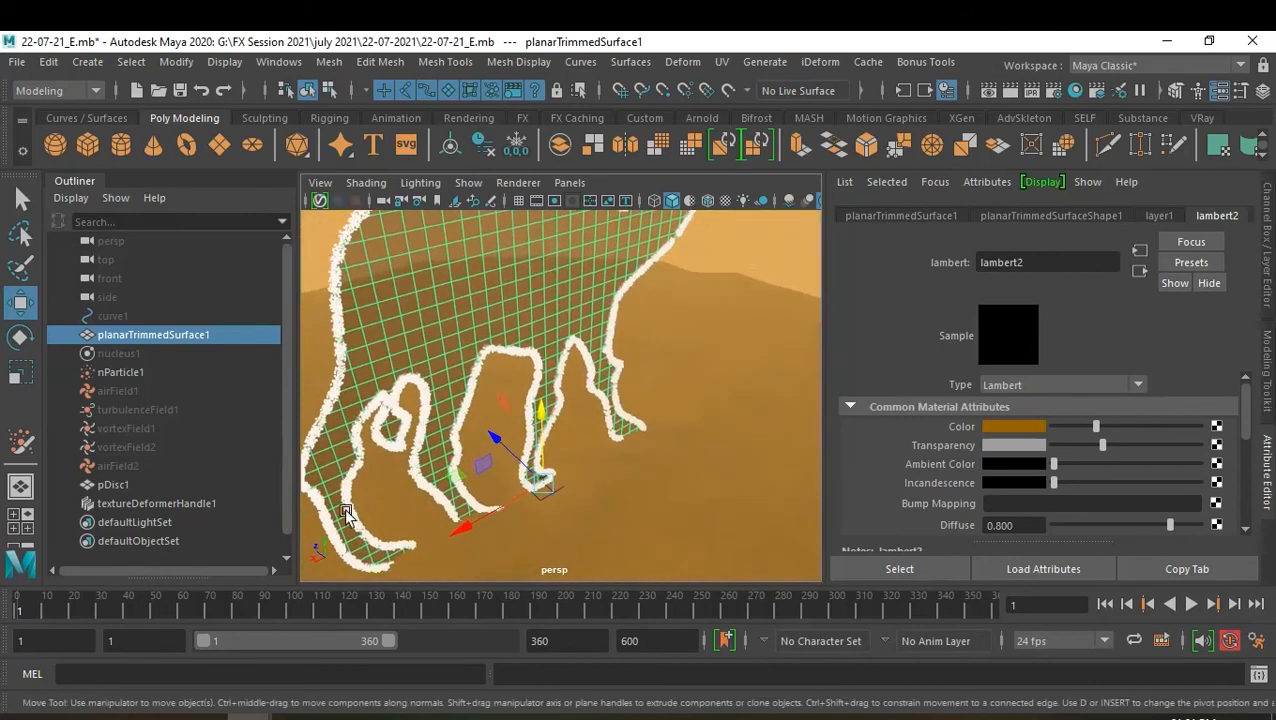
pyautogui.click(196, 502)
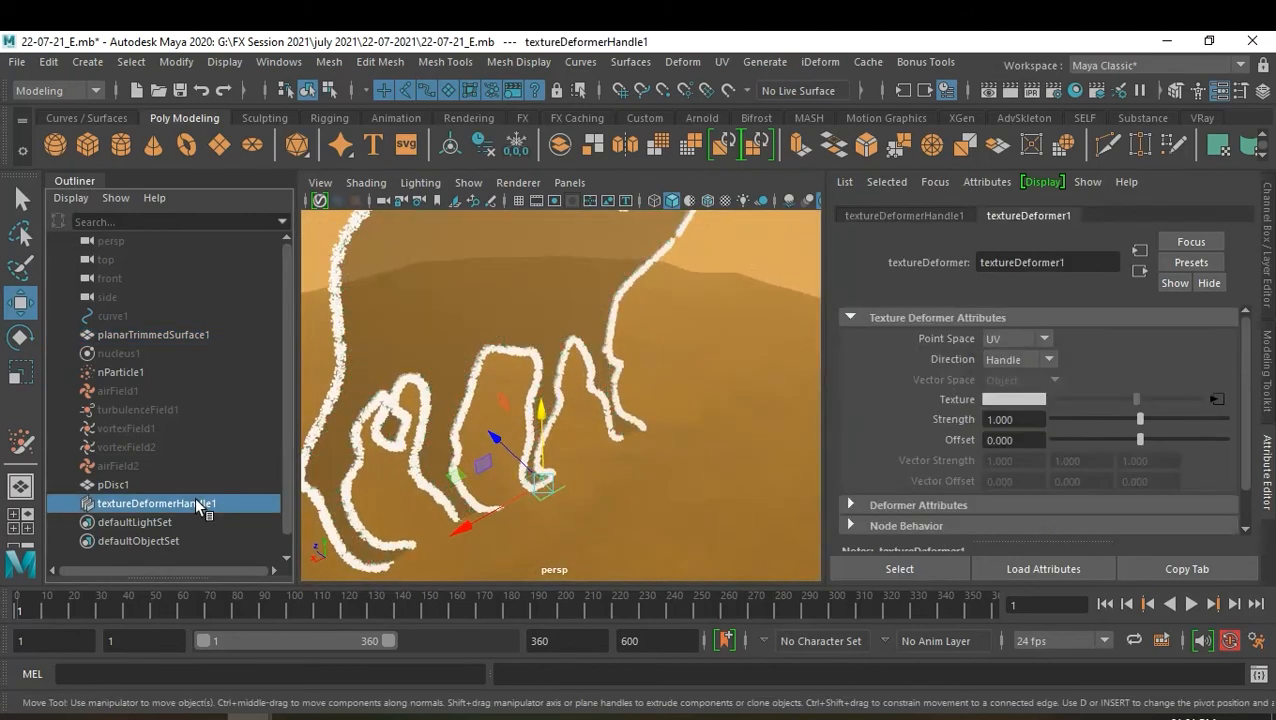
pyautogui.hotkey('ctrl', 'h')
pyautogui.click(200, 500)
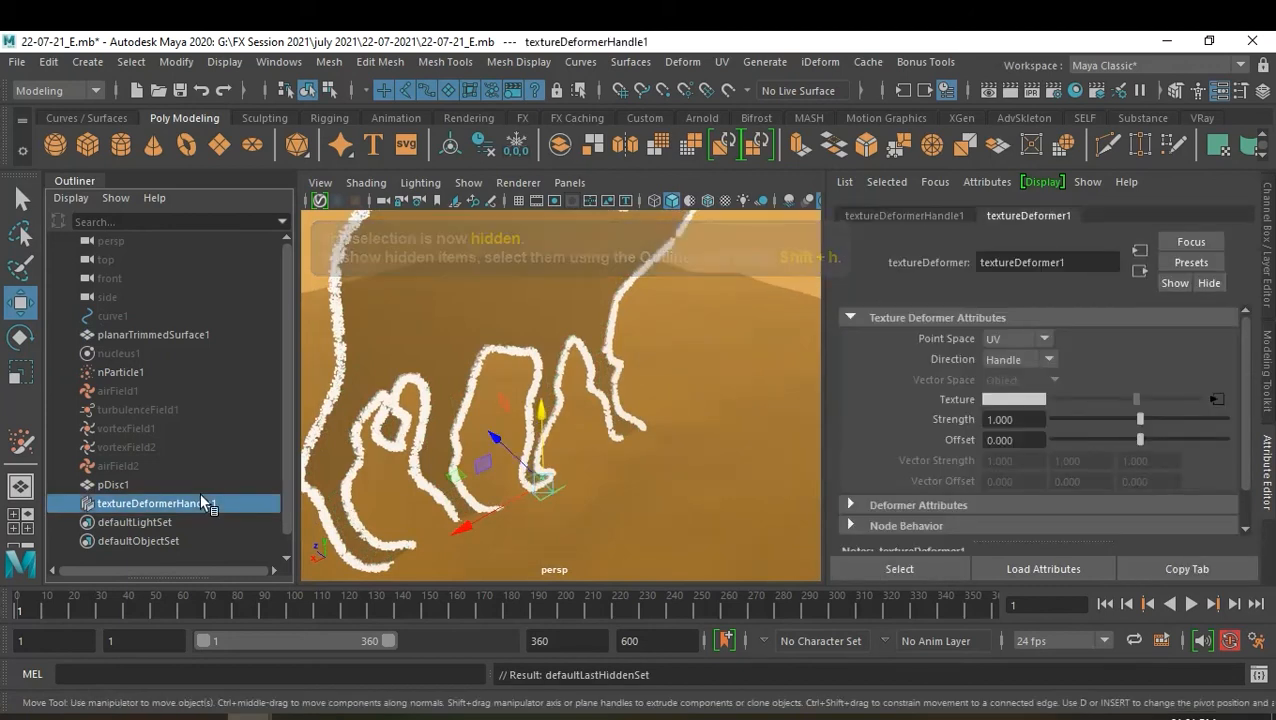
pyautogui.hotkey('ctrl', 'h')
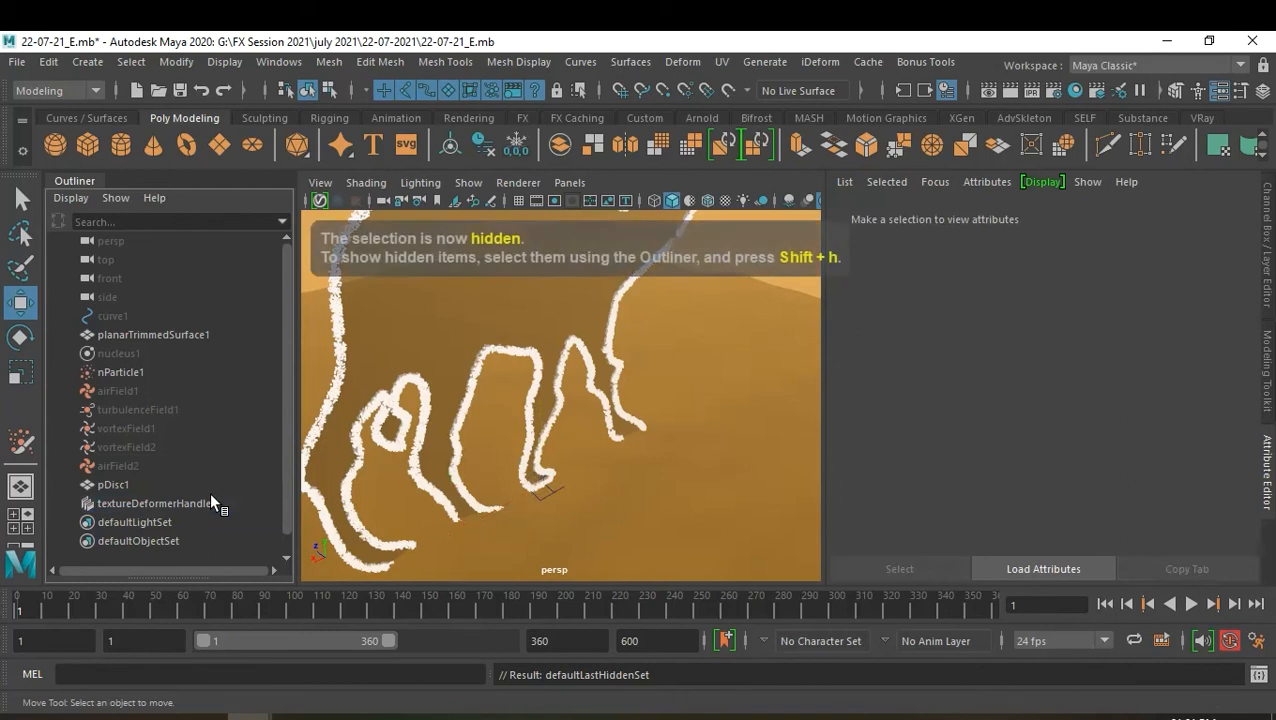
# Put the texture deformer handle in a new display layer and turn off that layer's visibility
pyautogui.click(192, 496)
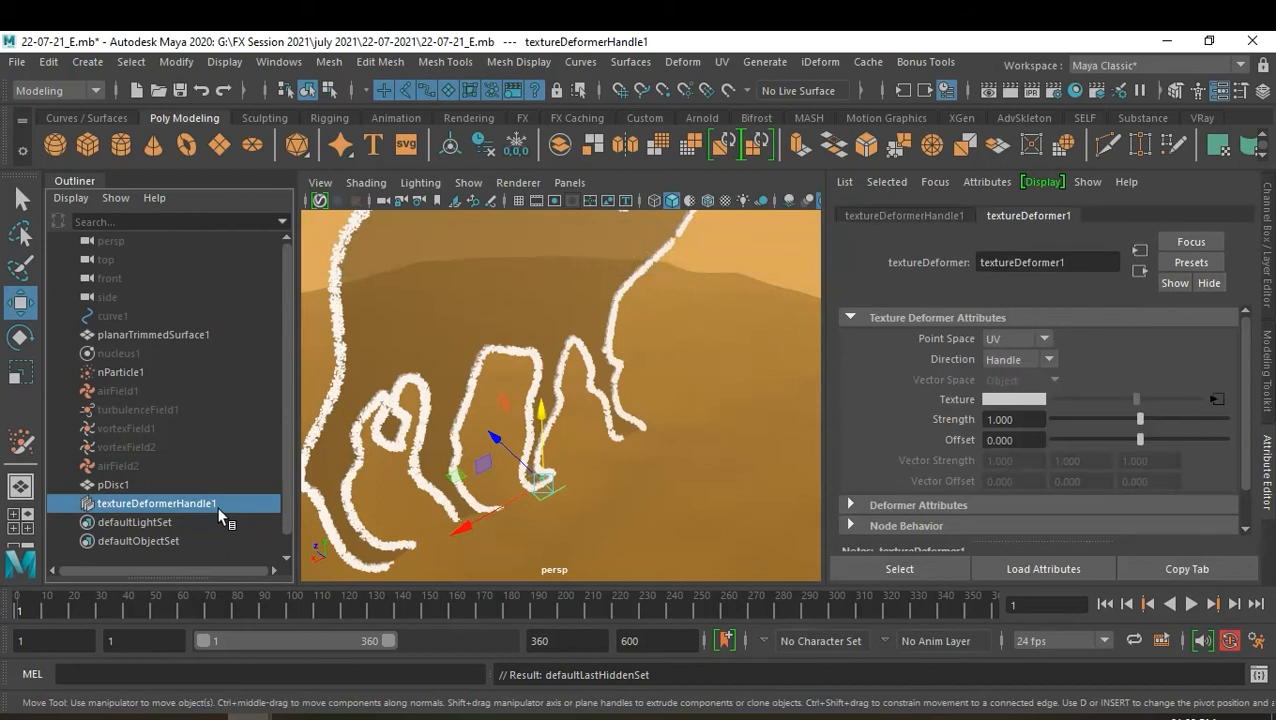
pyautogui.hotkey('ctrl', 'a')
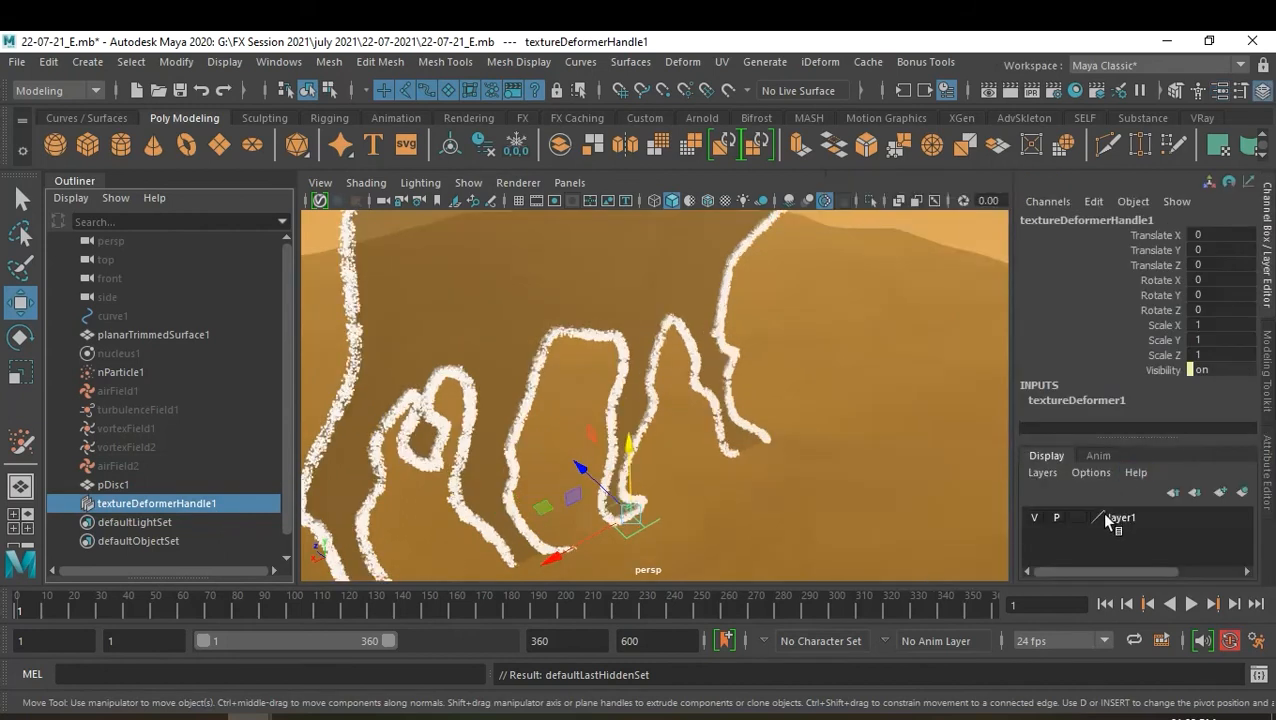
pyautogui.click(1220, 493)
pyautogui.click(1035, 517)
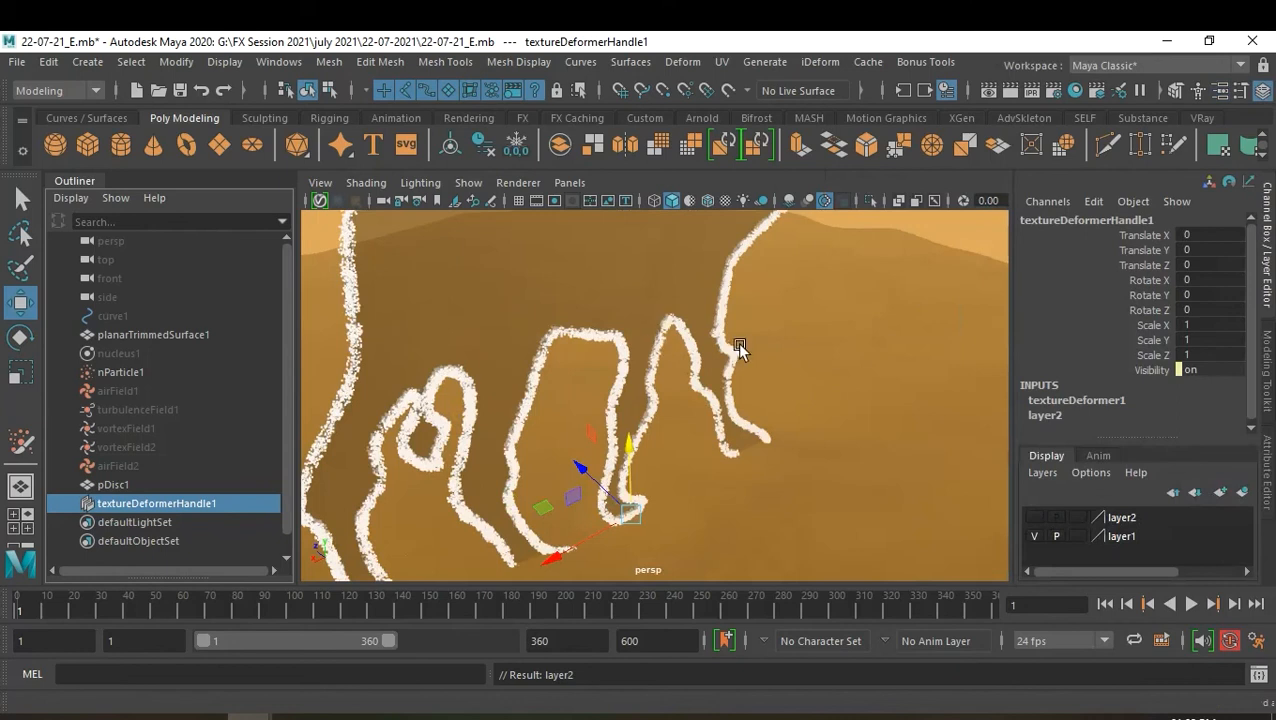
# Lower the Hardware Fog End distance slightly in the Viewport 2.0 settings to thicken the fog, and close the settings
pyautogui.keyDown('alt'); pyautogui.moveTo(736, 343); pyautogui.dragTo(775, 306); pyautogui.keyUp('alt')
pyautogui.keyDown('alt'); pyautogui.moveTo(774, 305); pyautogui.dragTo(750, 367, button='right'); pyautogui.keyUp('alt')
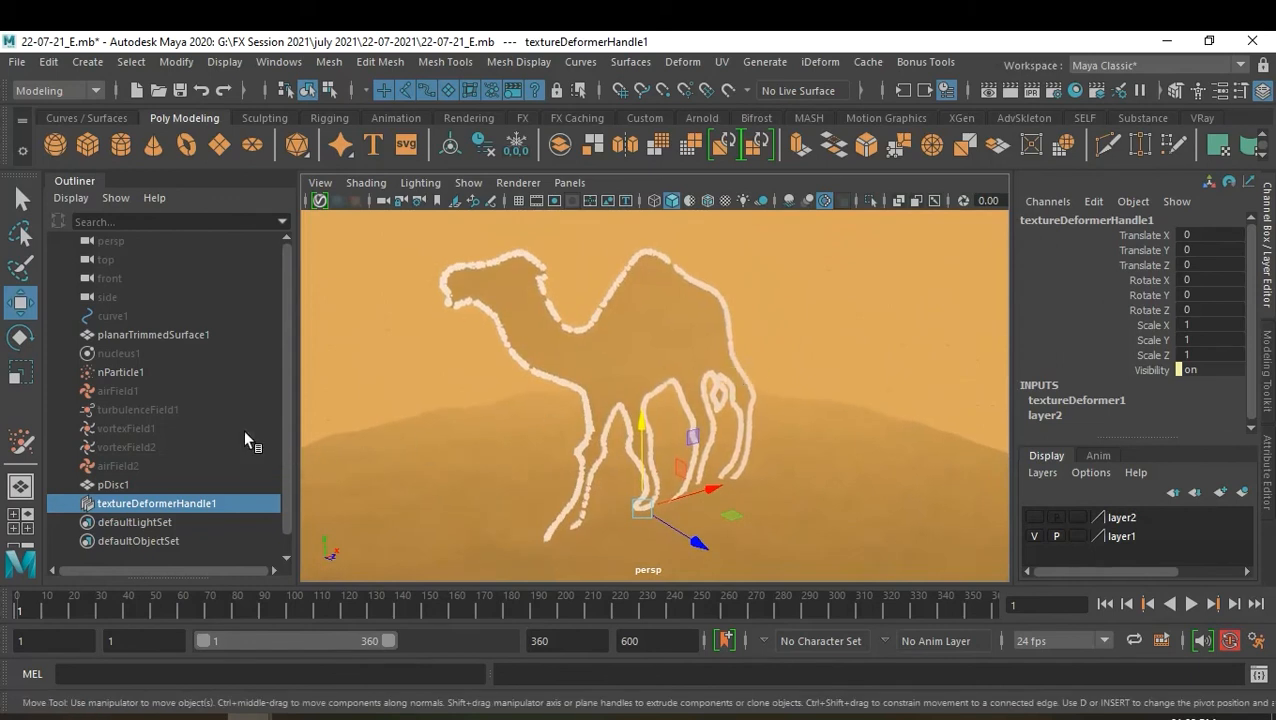
pyautogui.click(520, 184)
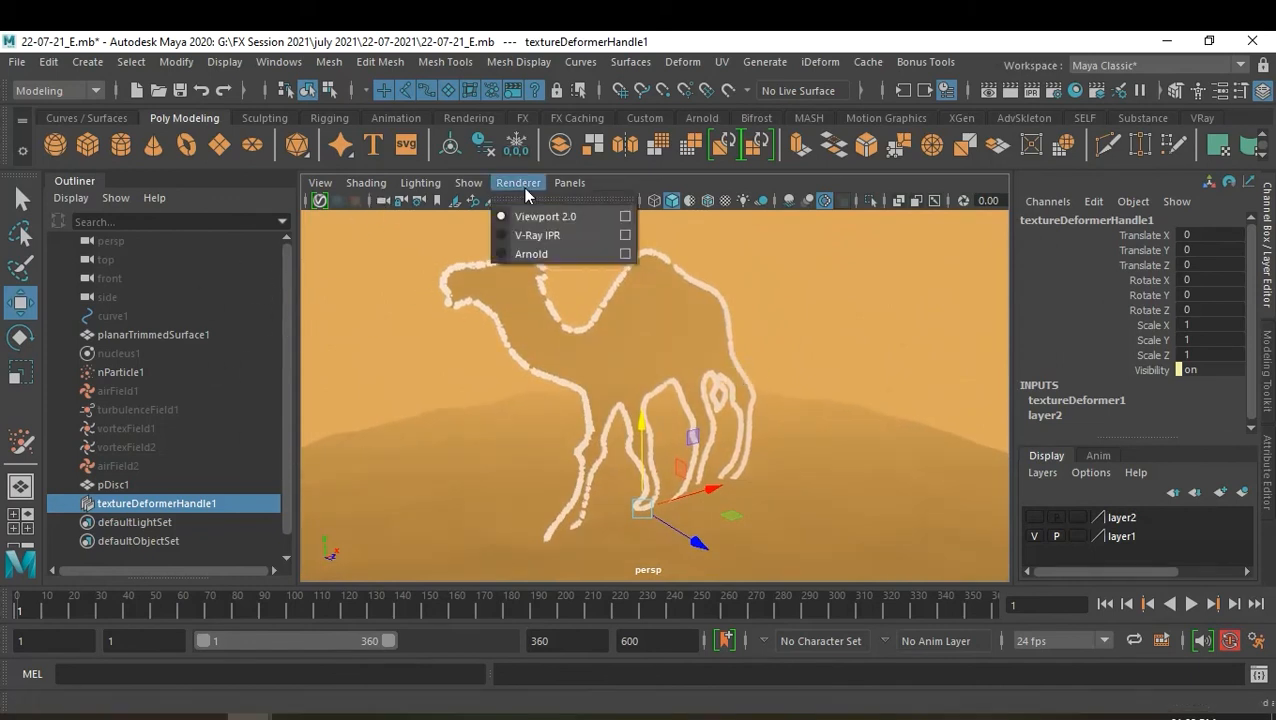
pyautogui.click(626, 216)
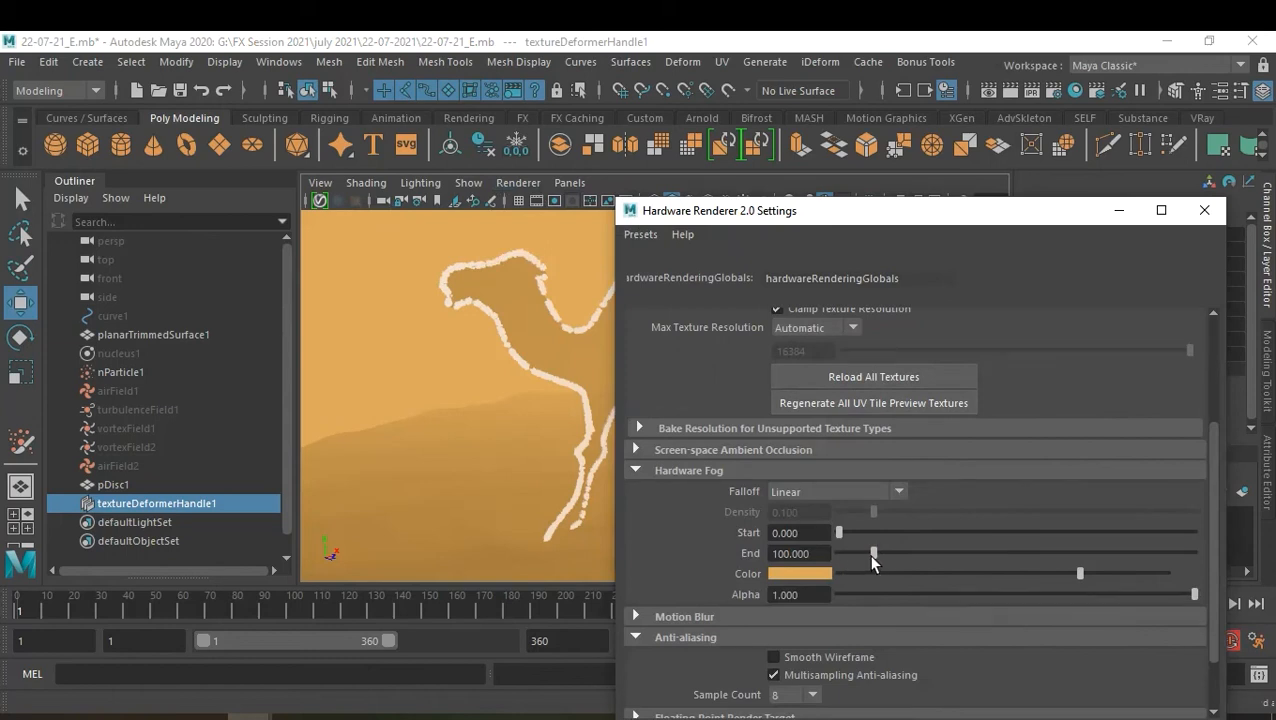
pyautogui.moveTo(873, 562); pyautogui.dragTo(869, 562)
pyautogui.click(1204, 211)
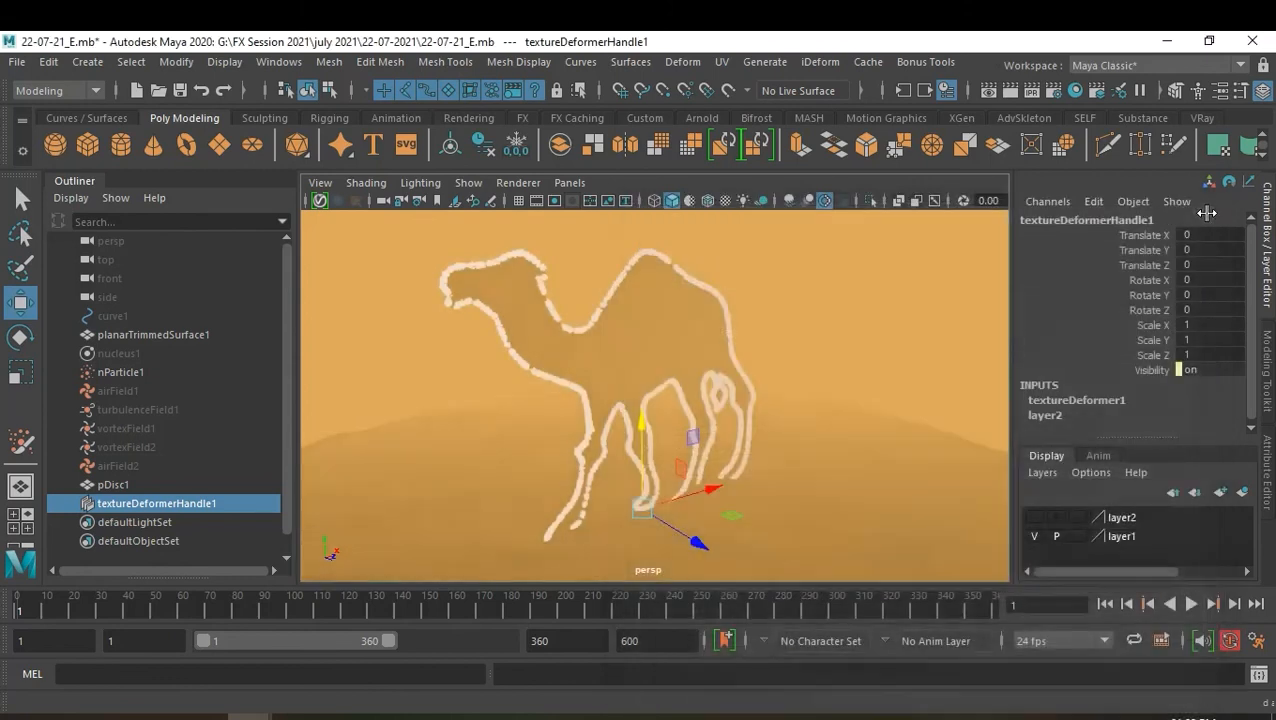
pyautogui.click(135, 483)
pyautogui.scroll(-5, 1065, 359)
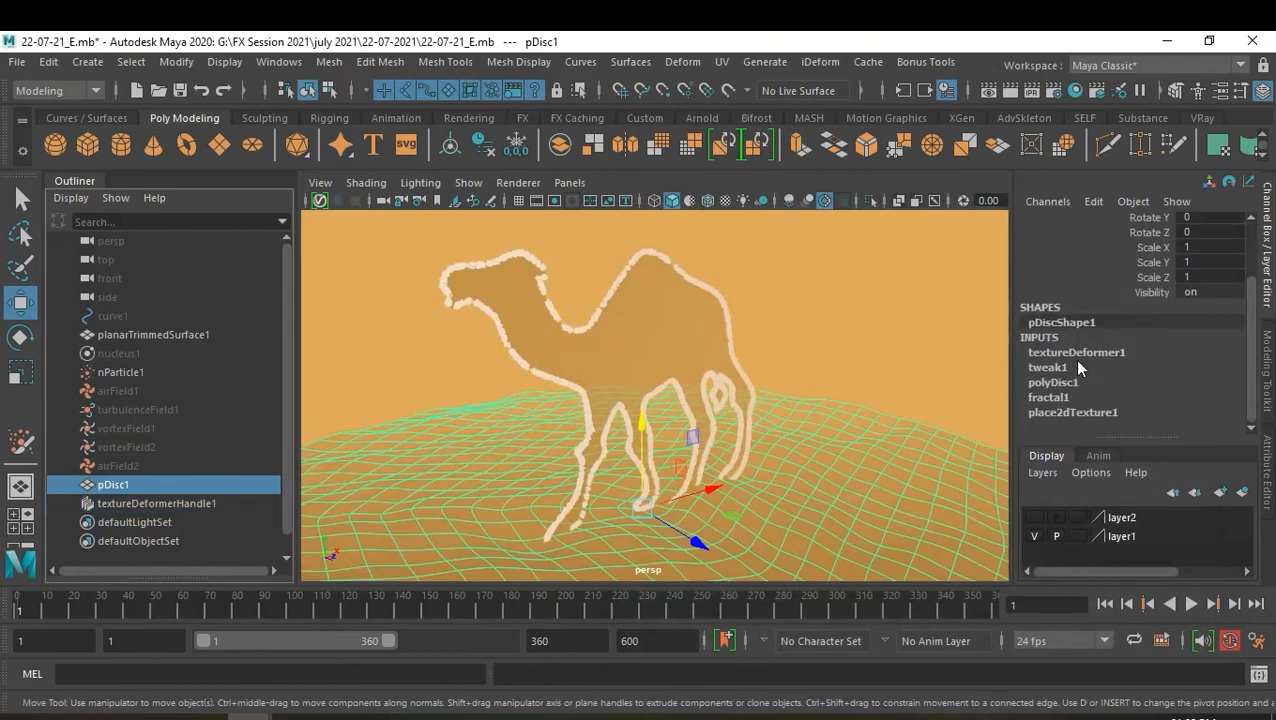
pyautogui.scroll(5, 1074, 359)
pyautogui.click(895, 366)
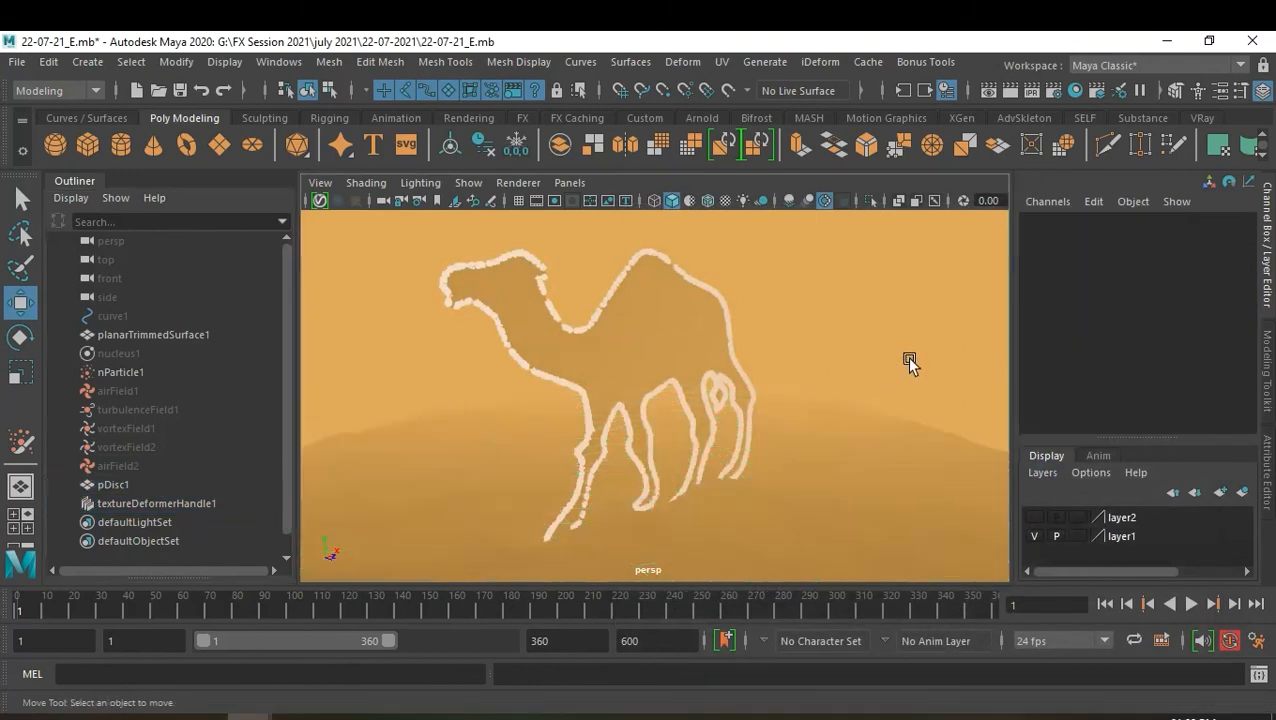
# Frame the camel from a low front angle in the perspective view and save the scene
pyautogui.keyDown('alt'); pyautogui.moveTo(878, 428); pyautogui.dragTo(762, 444); pyautogui.keyUp('alt')
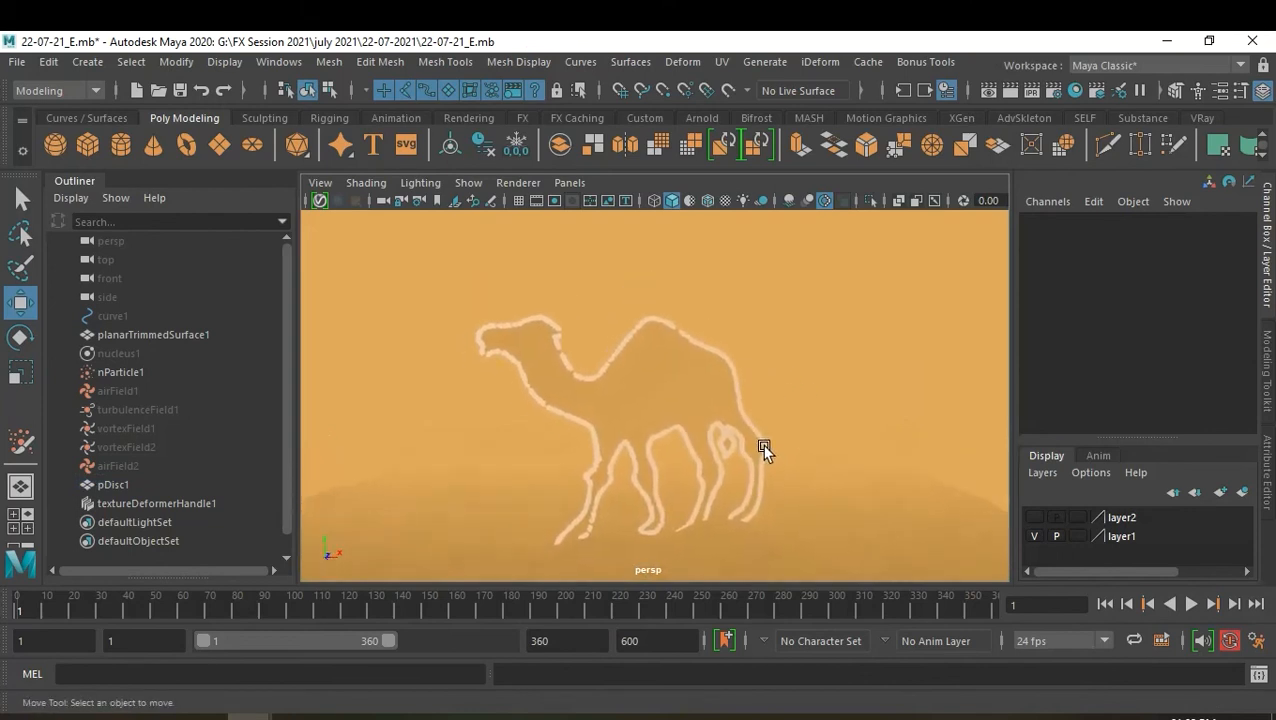
pyautogui.hotkey('ctrl', 's')
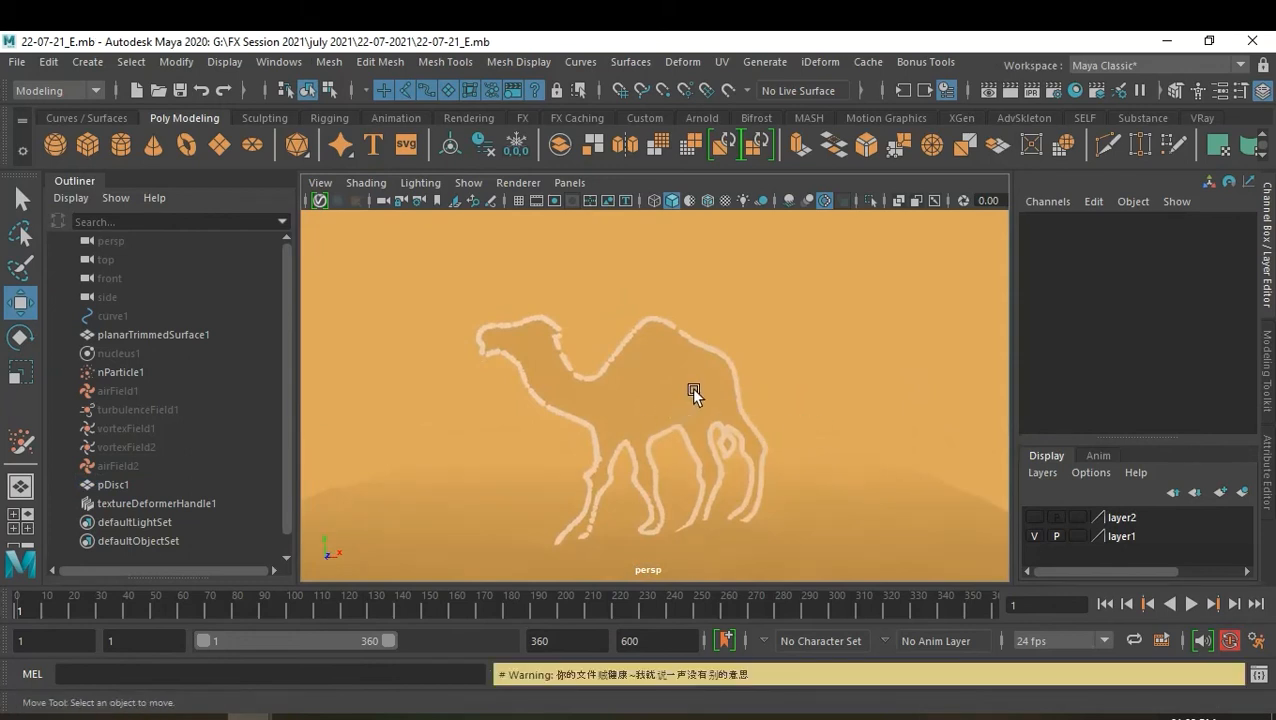
pyautogui.moveTo(856, 417)
pyautogui.keyDown('alt'); pyautogui.mouseDown()
pyautogui.moveTo(820, 401)
pyautogui.moveTo(835, 412)
pyautogui.mouseUp(); pyautogui.keyUp('alt')
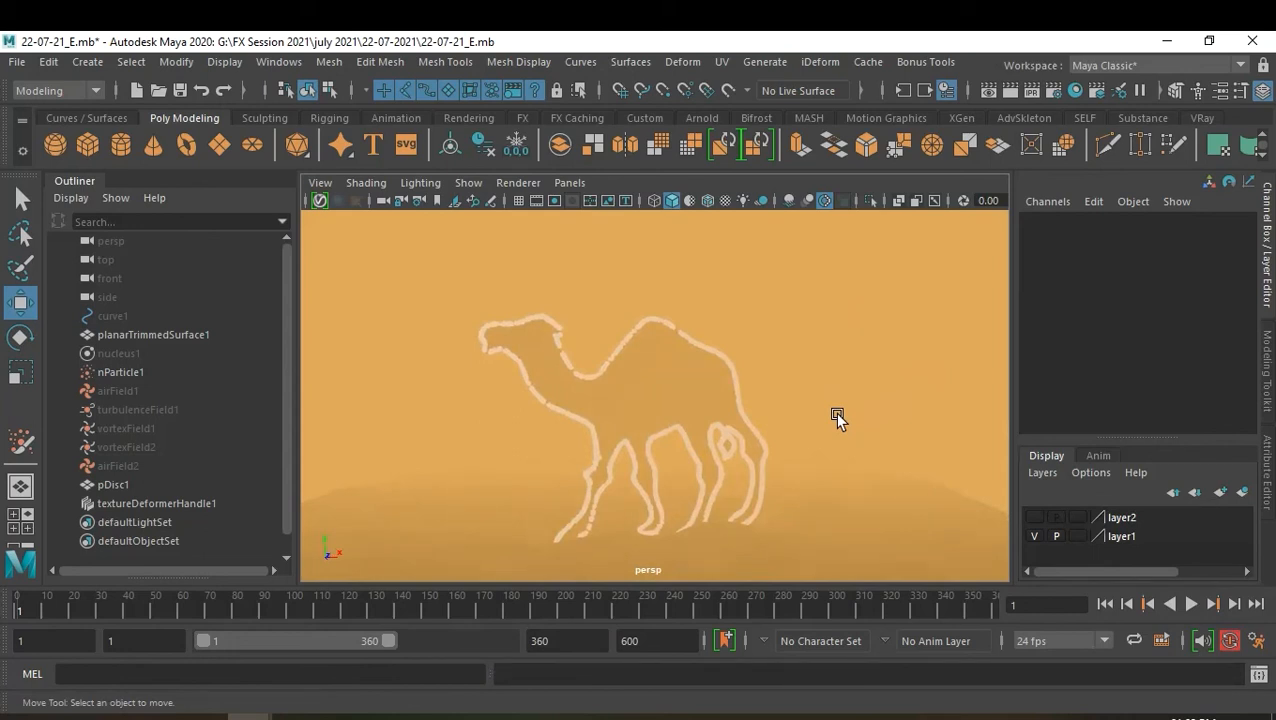
pyautogui.moveTo(834, 412)
pyautogui.keyDown('alt'); pyautogui.mouseDown()
pyautogui.moveTo(810, 444)
pyautogui.moveTo(816, 410)
pyautogui.moveTo(821, 430)
pyautogui.mouseUp(); pyautogui.keyUp('alt')
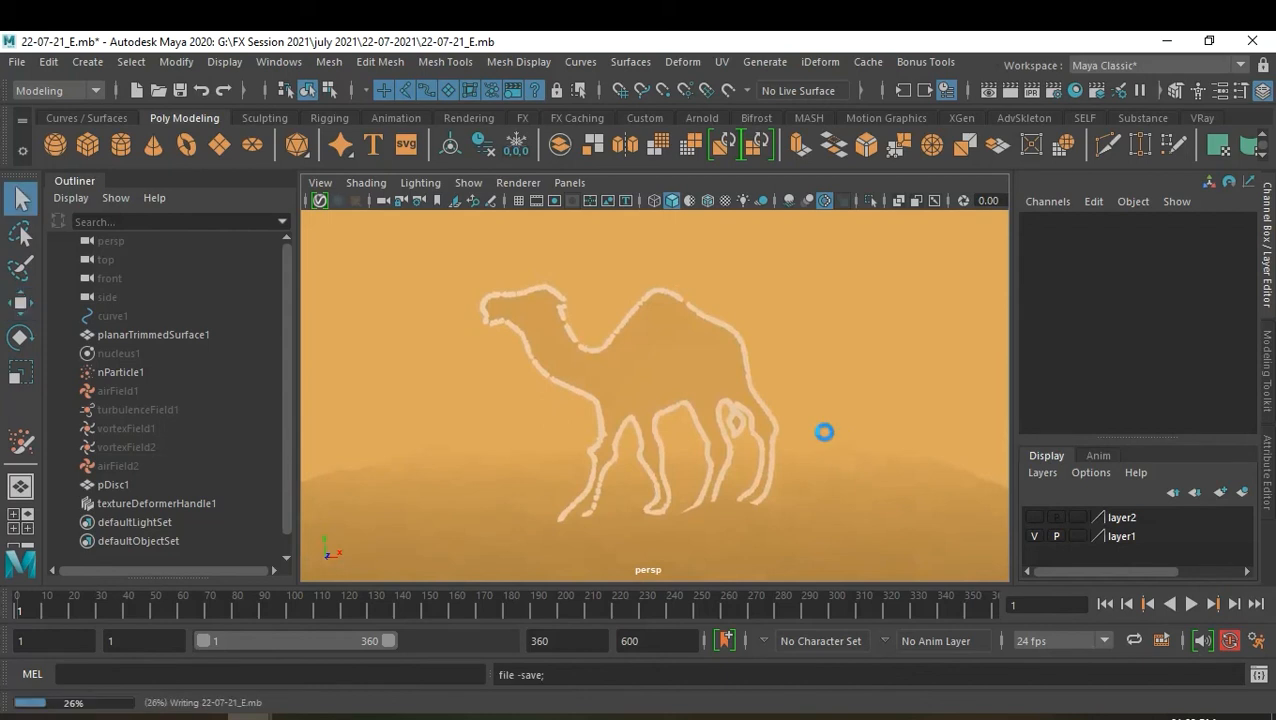
pyautogui.hotkey('ctrl', 's')
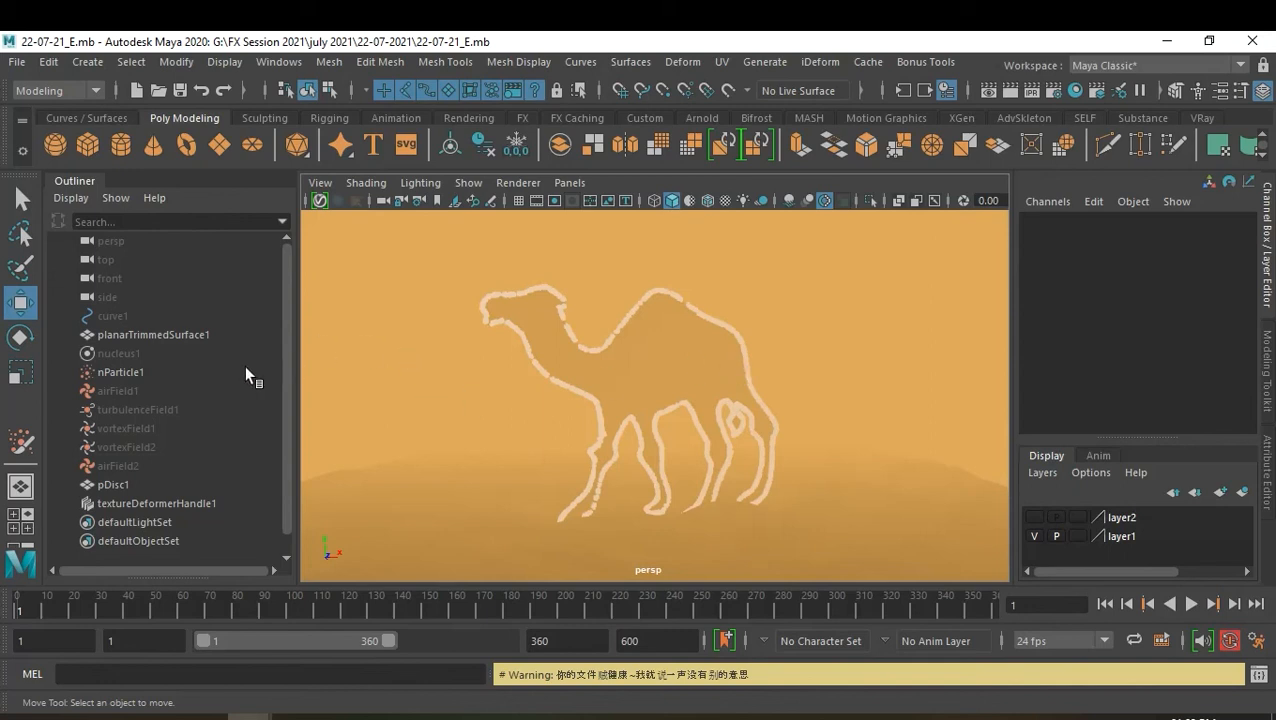
# Set the Color Input of the camel nParticle's shading to Randomized ID
pyautogui.click(144, 370)
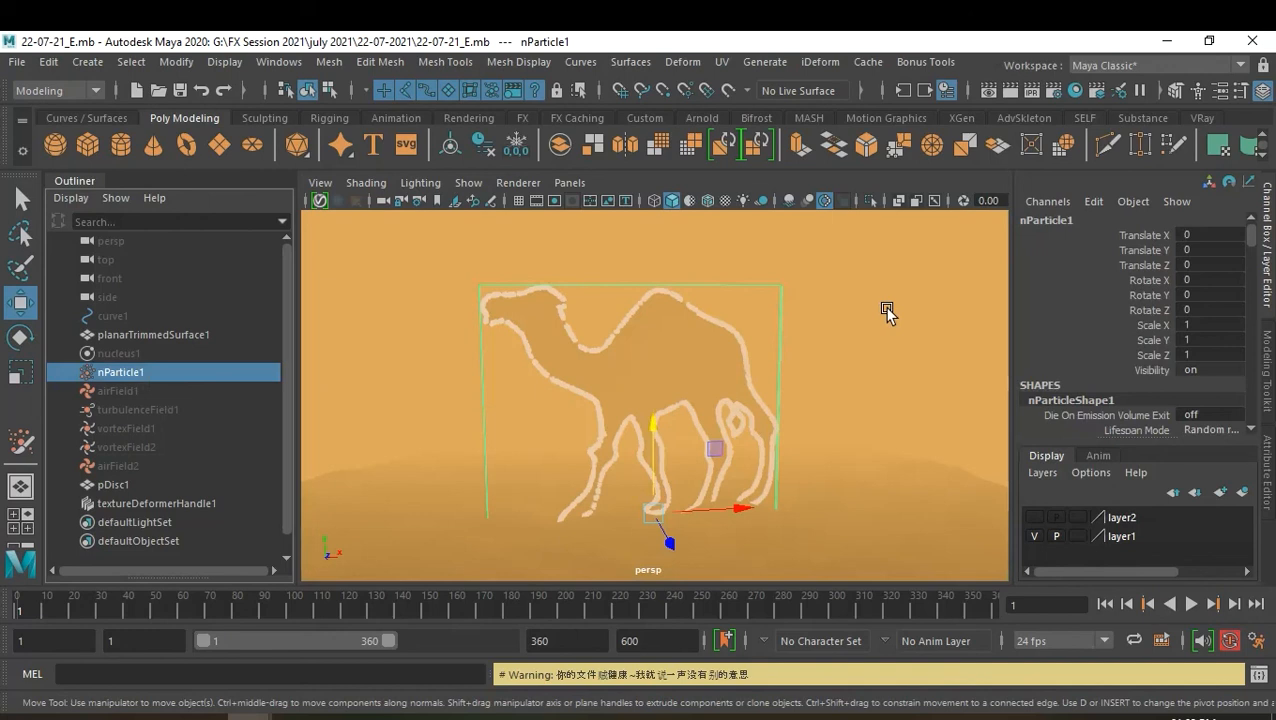
pyautogui.hotkey('ctrl', 'a')
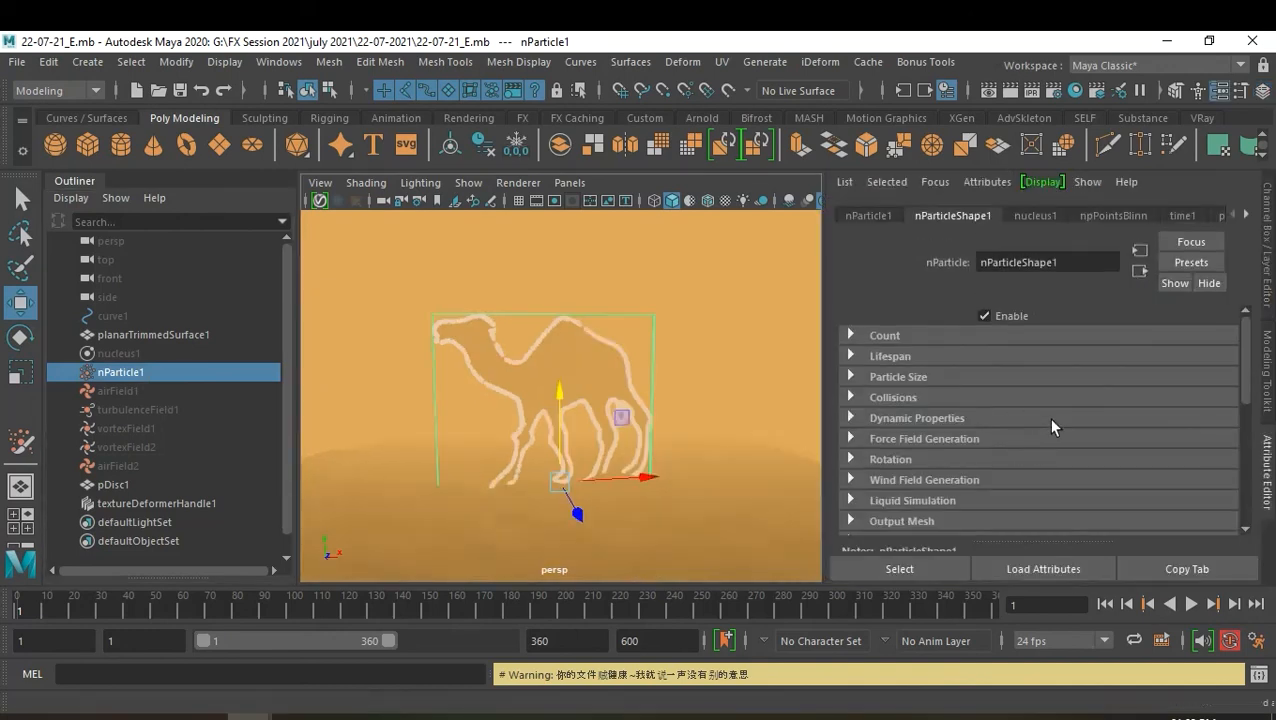
pyautogui.scroll(-3, 1052, 420)
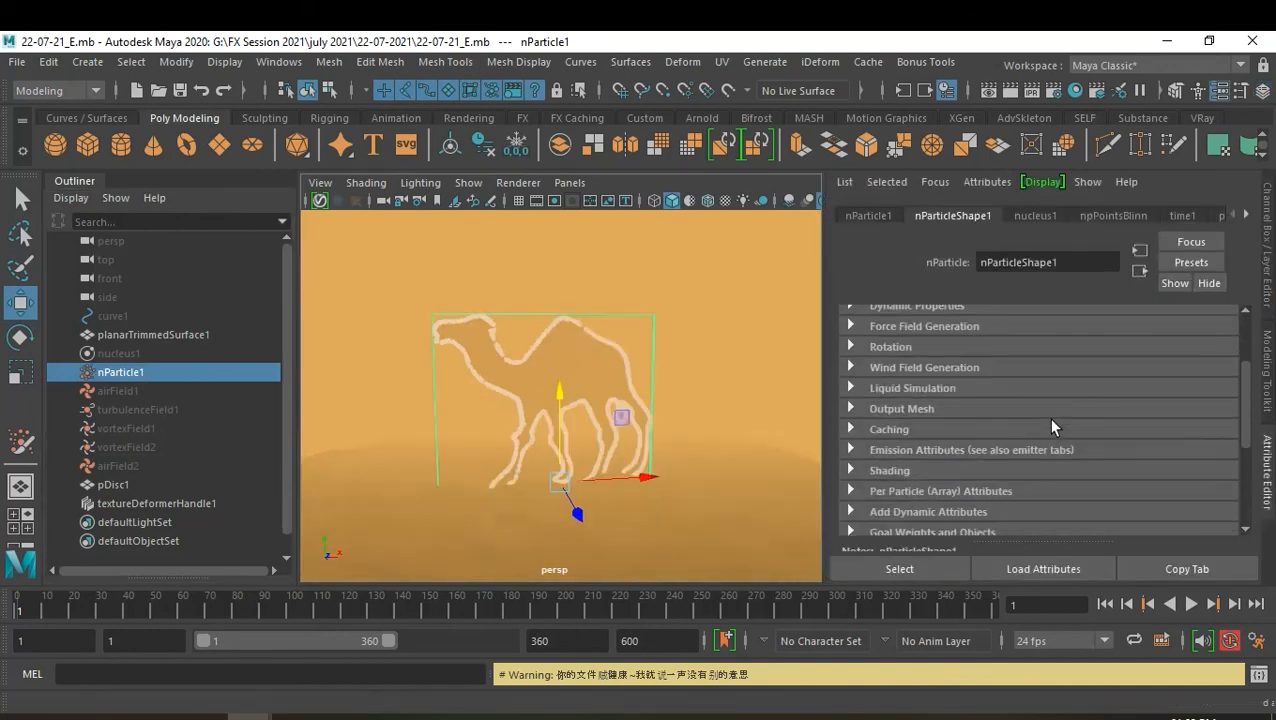
pyautogui.click(904, 476)
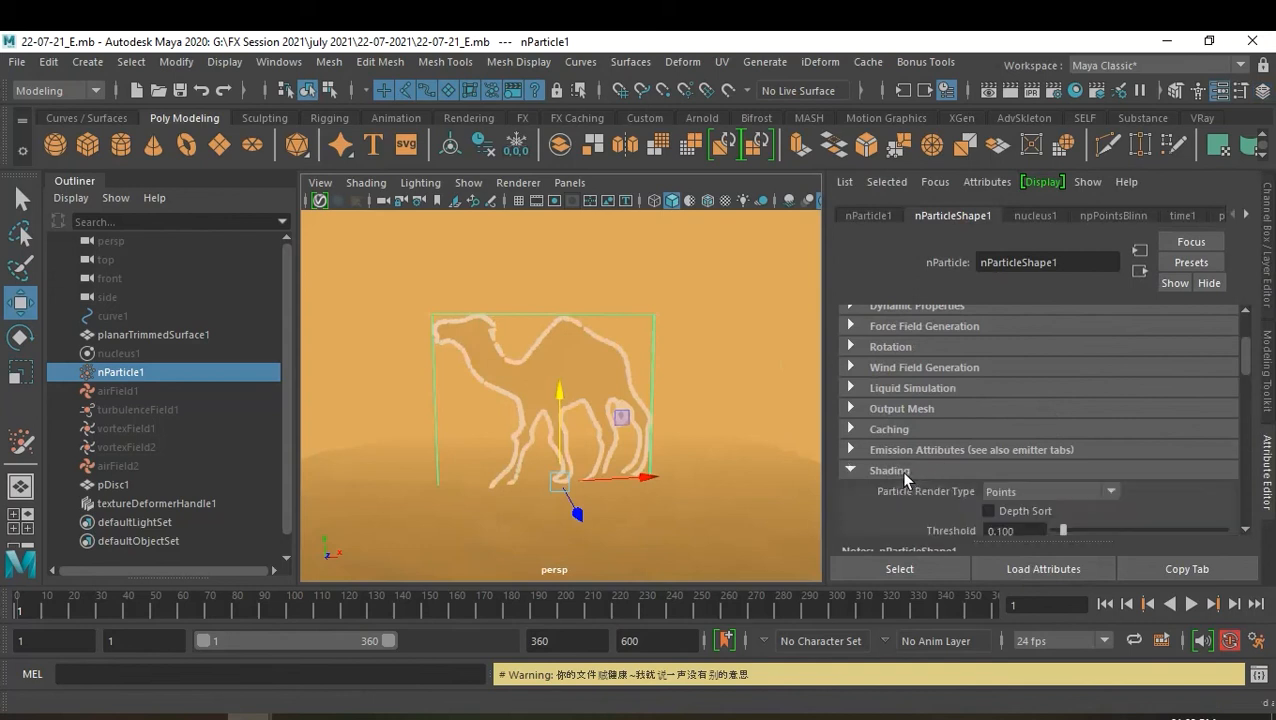
pyautogui.scroll(-2, 1040, 439)
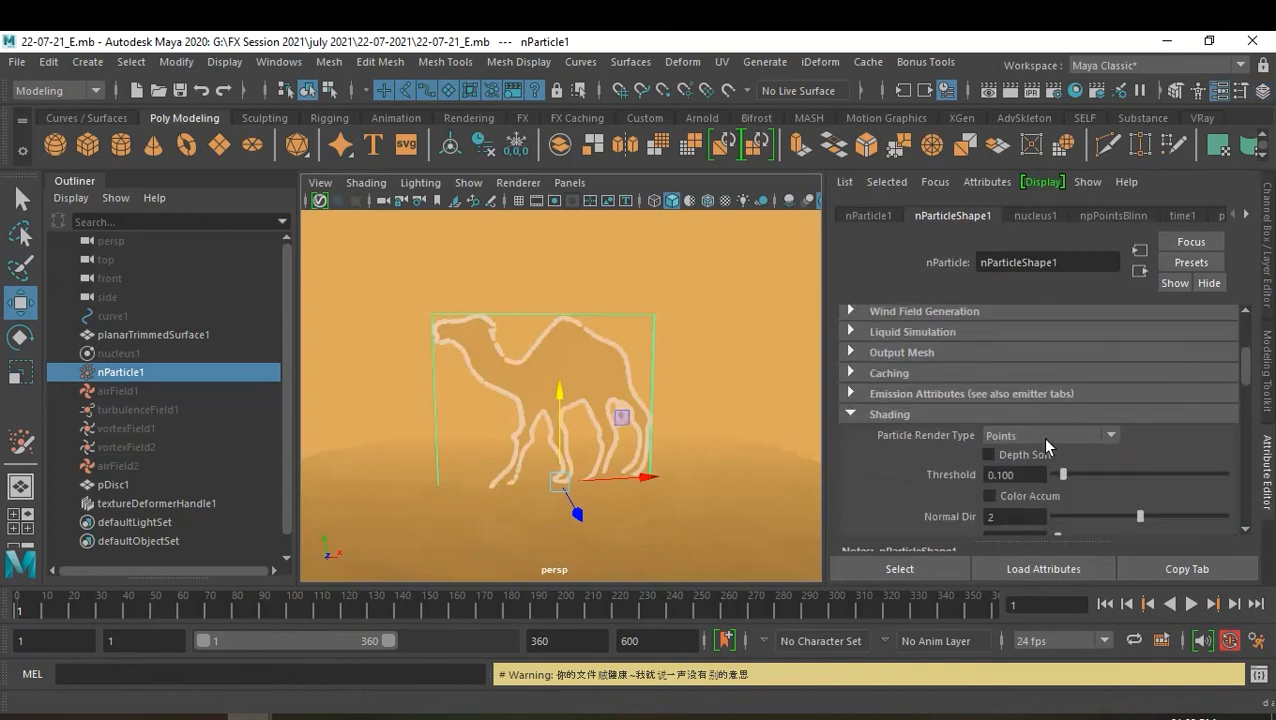
pyautogui.scroll(-2, 1038, 441)
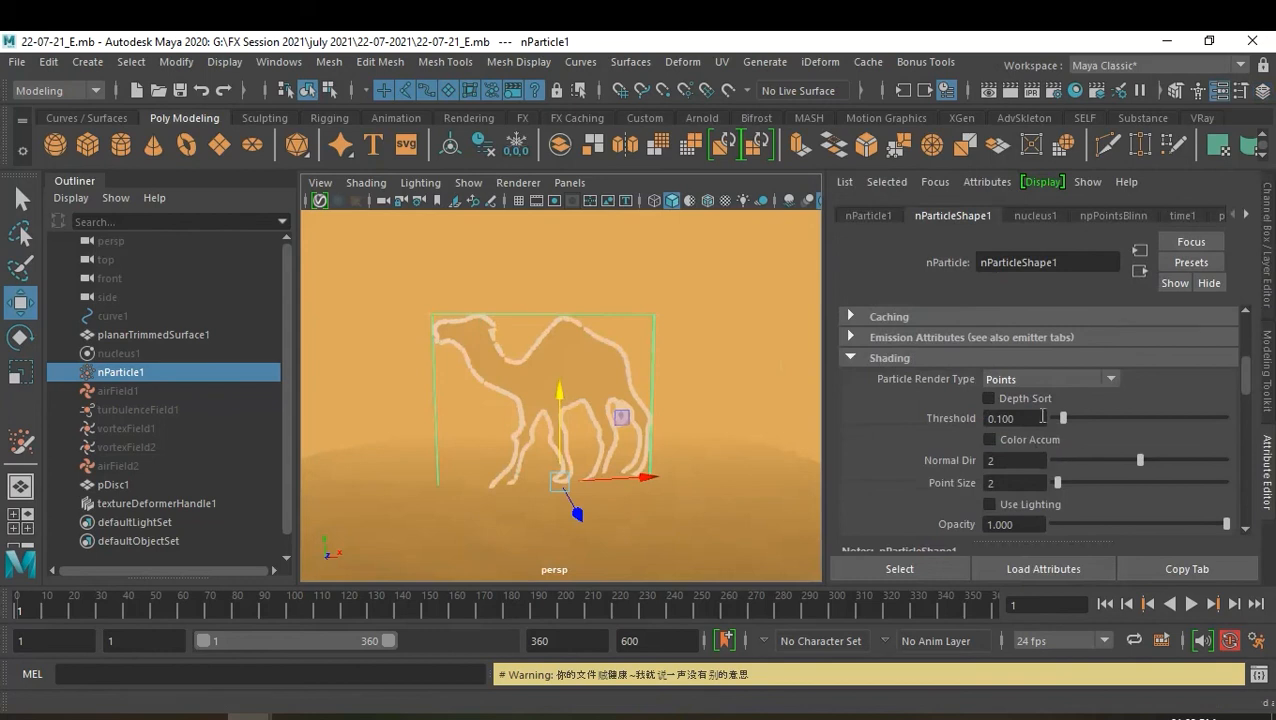
pyautogui.click(1037, 379)
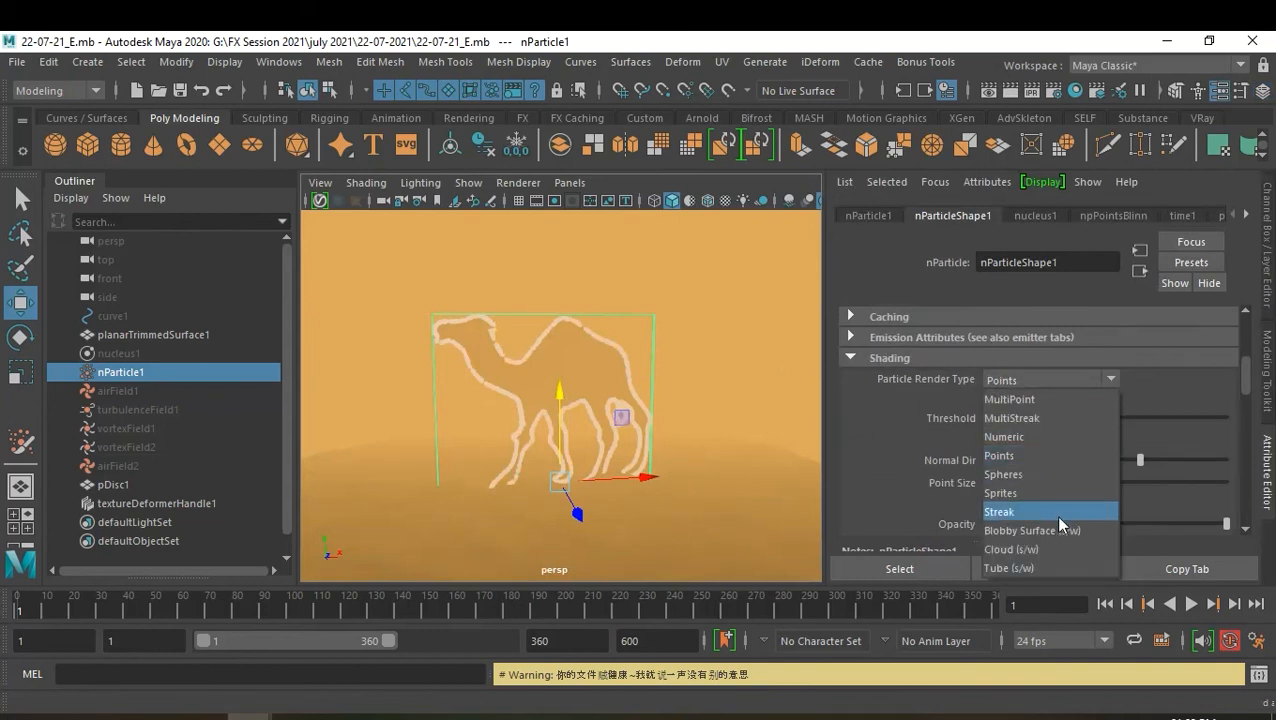
pyautogui.click(1153, 383)
pyautogui.scroll(-4, 1152, 381)
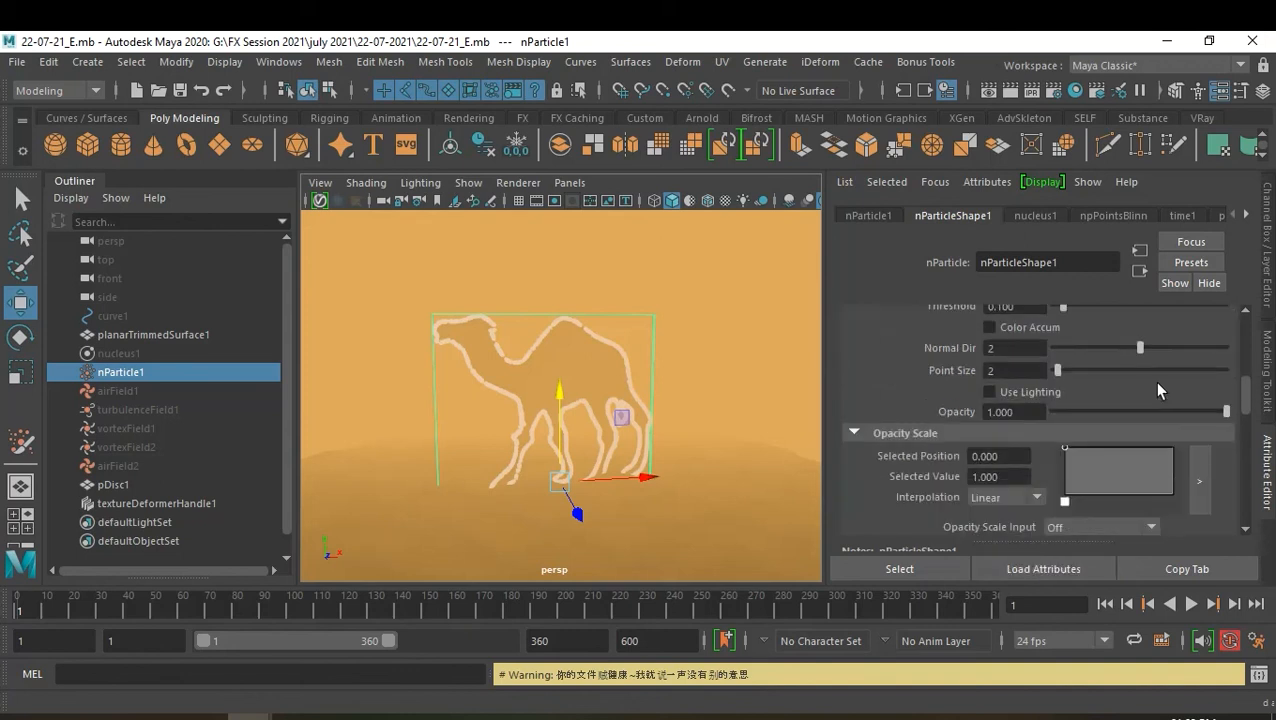
pyautogui.scroll(-2, 1153, 381)
pyautogui.scroll(-3, 1155, 477)
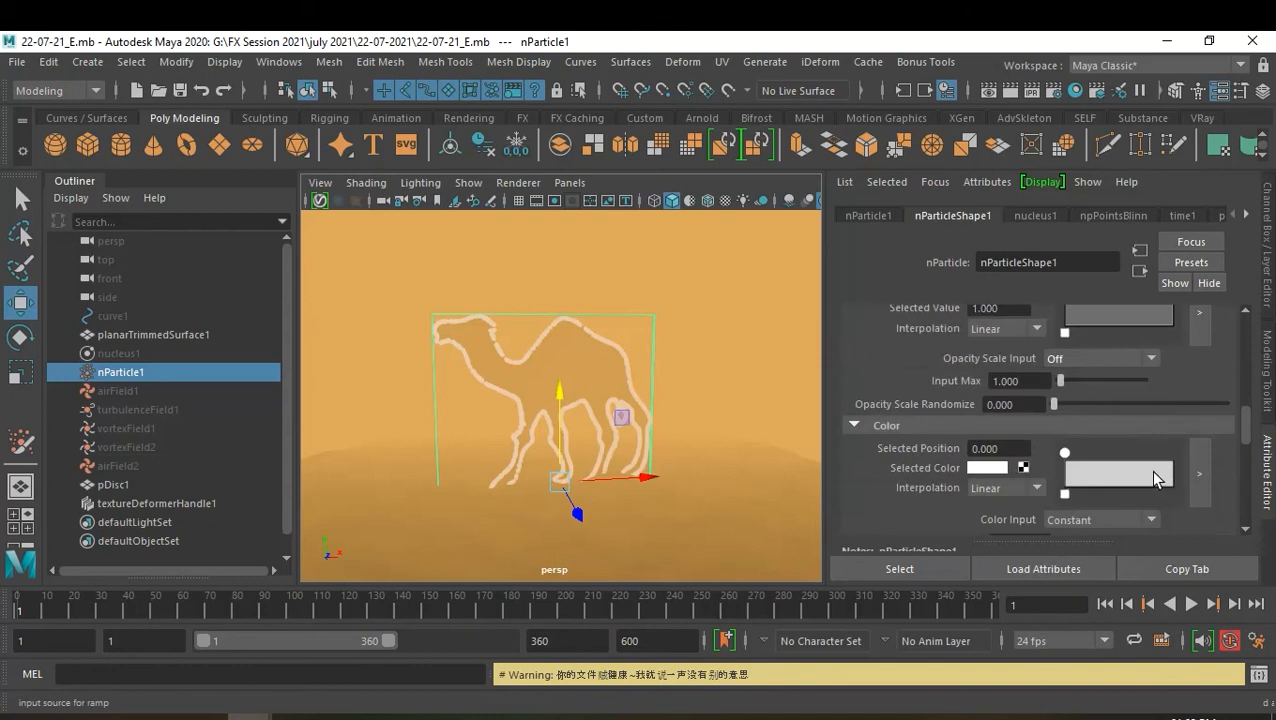
pyautogui.scroll(-2, 1105, 463)
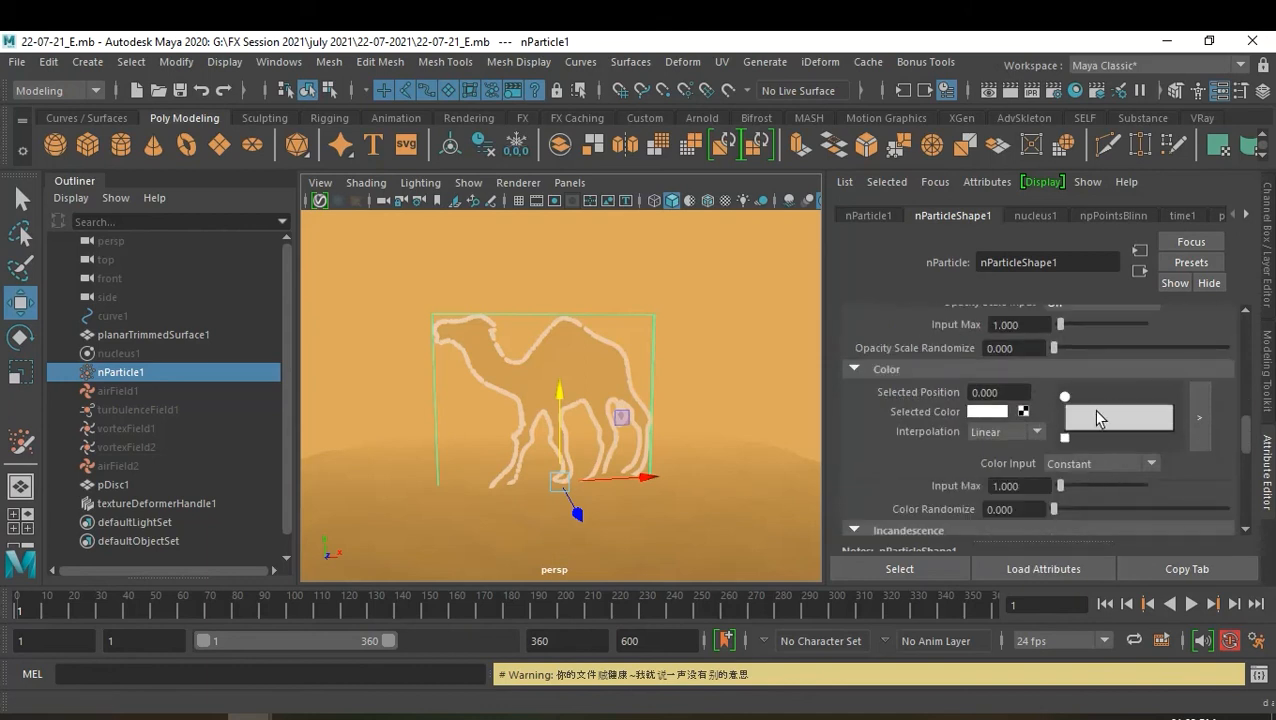
pyautogui.click(1084, 463)
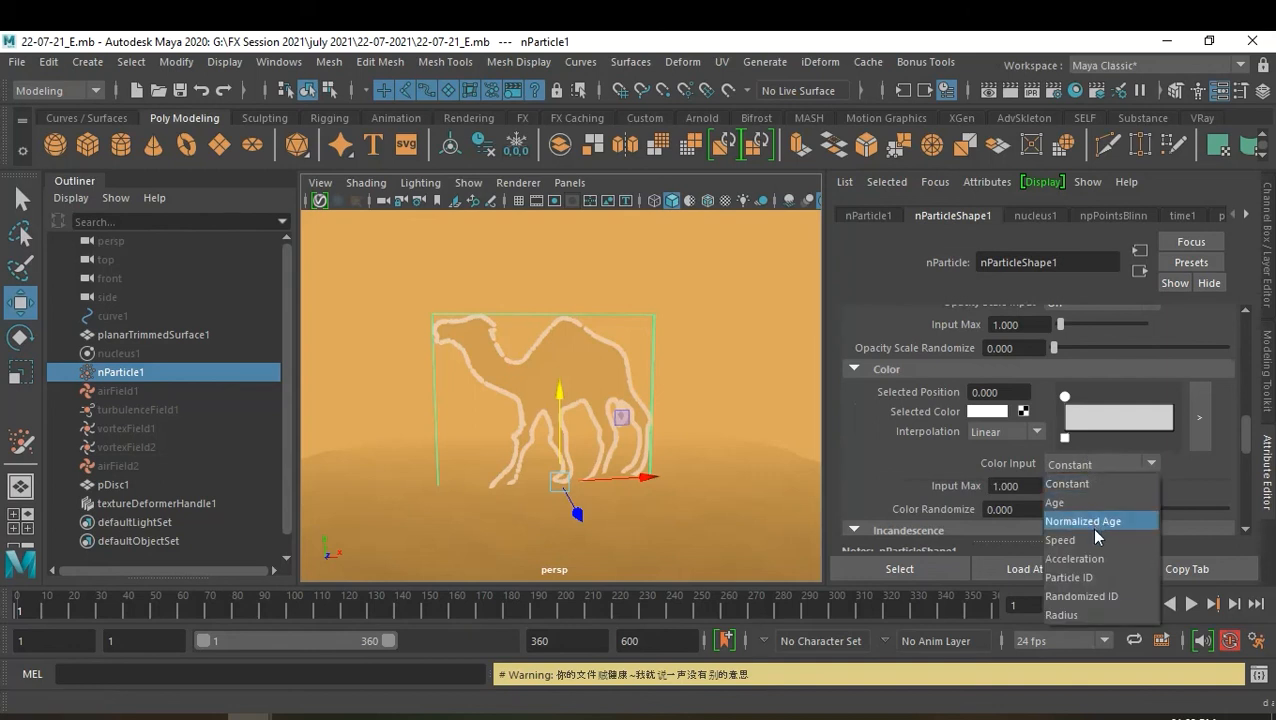
pyautogui.click(1121, 596)
# Add two markers to the nParticle color ramp and set the one near the ramp's end to brown from the color history
pyautogui.click(1108, 426)
pyautogui.click(1153, 422)
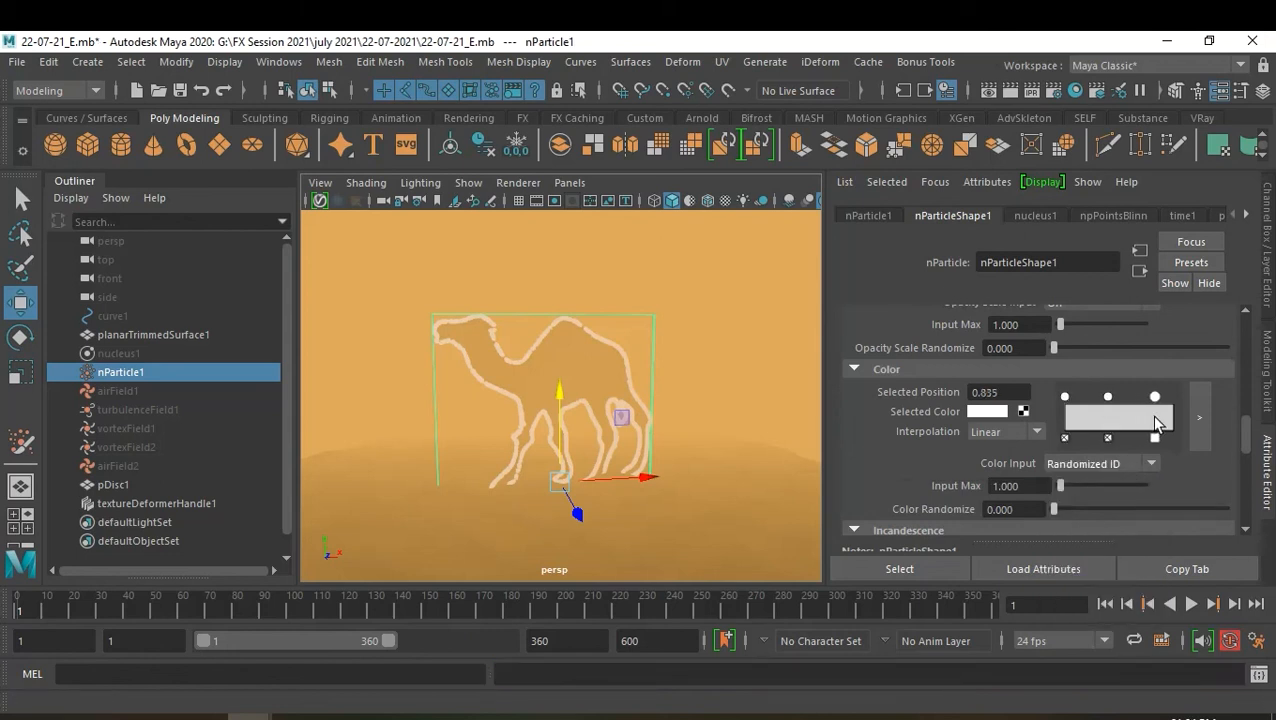
pyautogui.click(985, 412)
pyautogui.click(907, 400)
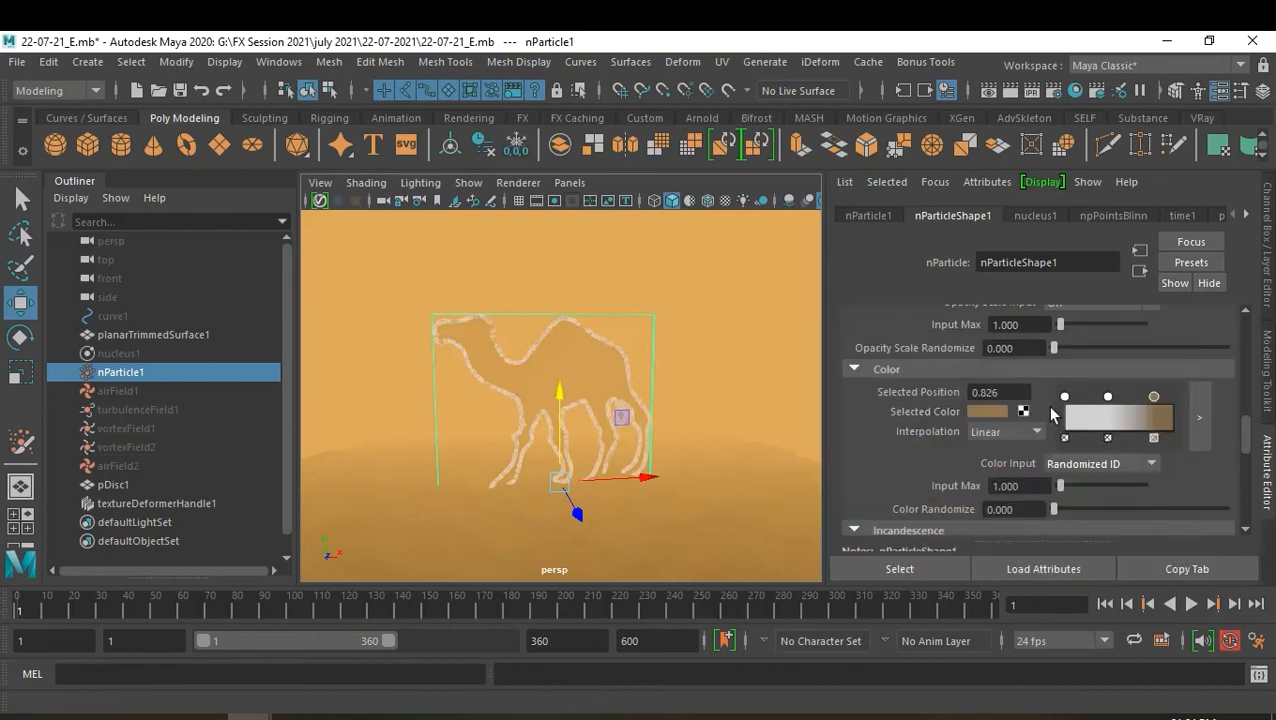
# Set the color ramp's first marker, at position 0, to a fully saturated orange
pyautogui.click(1064, 397)
pyautogui.click(991, 412)
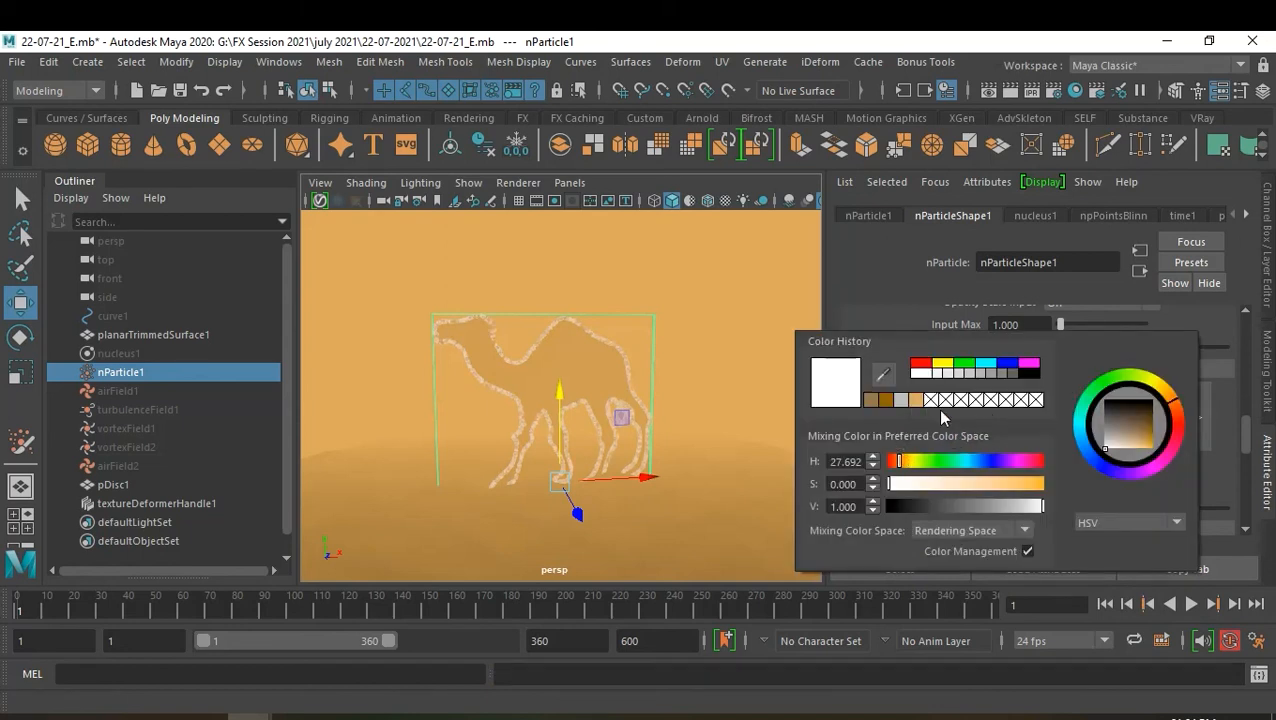
pyautogui.moveTo(995, 483); pyautogui.dragTo(1043, 483)
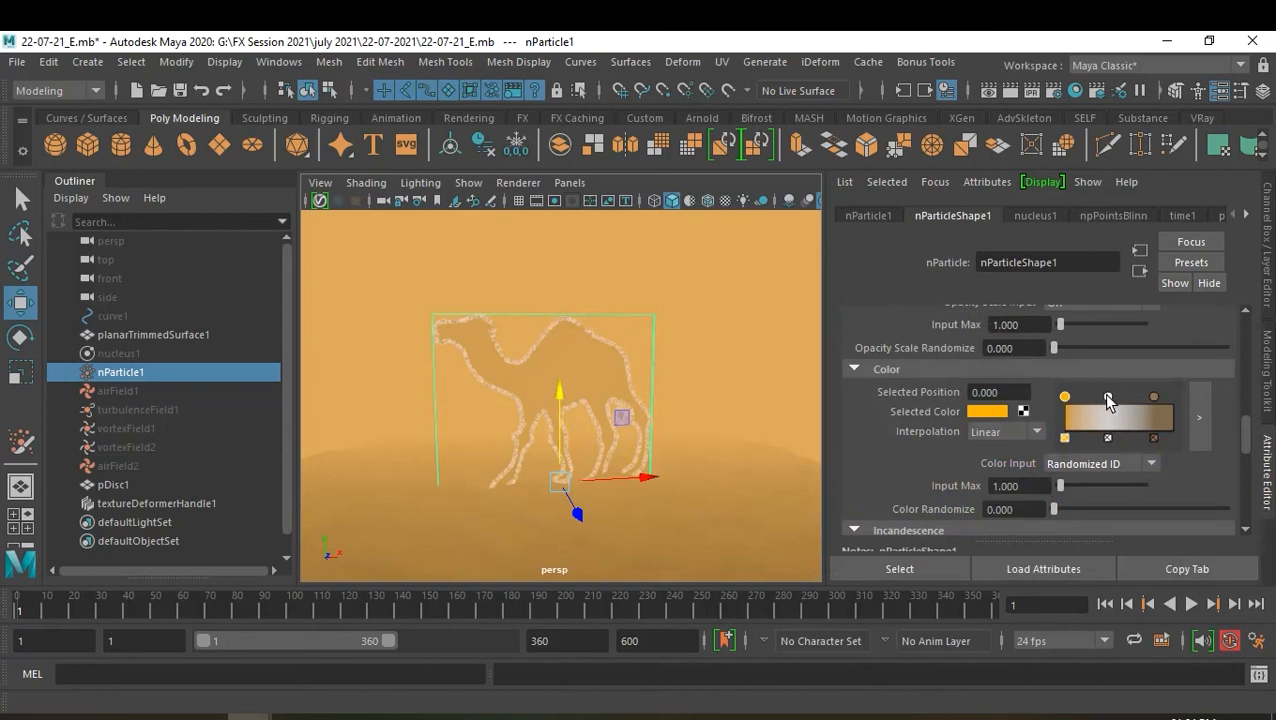
# Delete the white middle marker from the color ramp and move the brown marker to position 1.000
pyautogui.click(1107, 398)
pyautogui.click(988, 414)
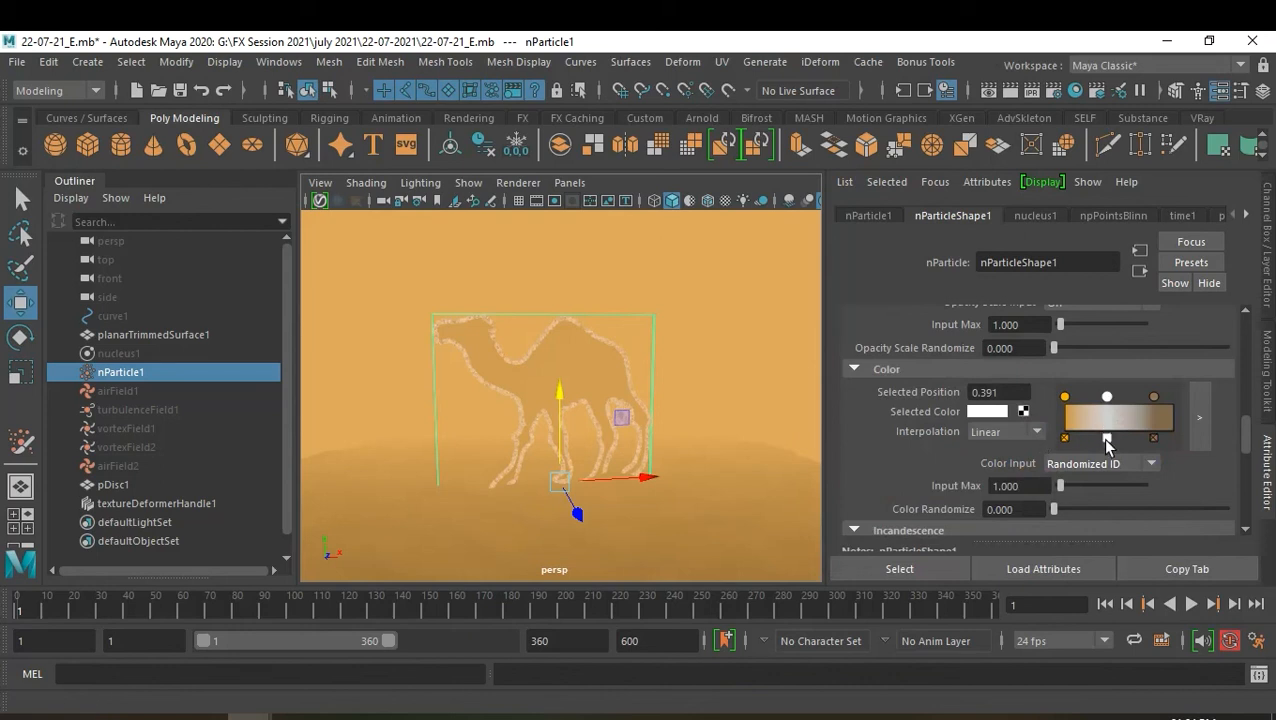
pyautogui.click(1106, 437)
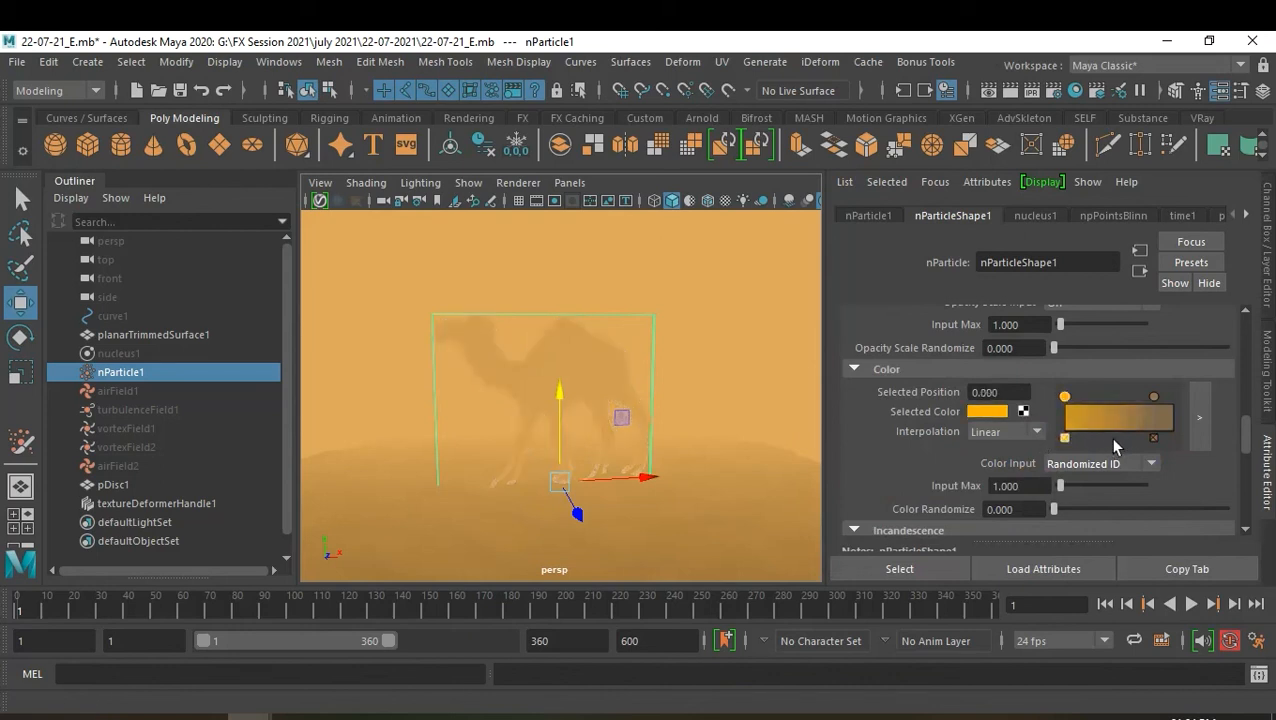
pyautogui.moveTo(1155, 398); pyautogui.dragTo(1173, 399)
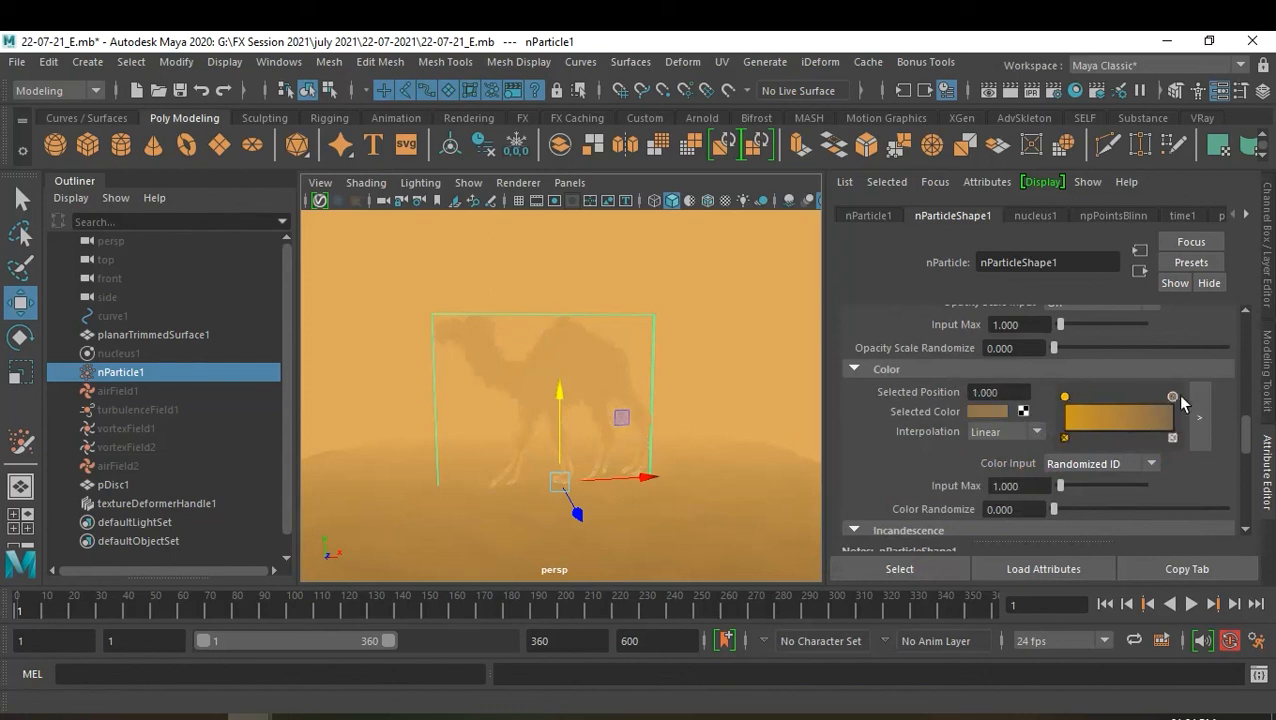
# Add two markers between the ramp's ends and set the one at 0.652 to the color history's light gray with raised saturation
pyautogui.click(1063, 396)
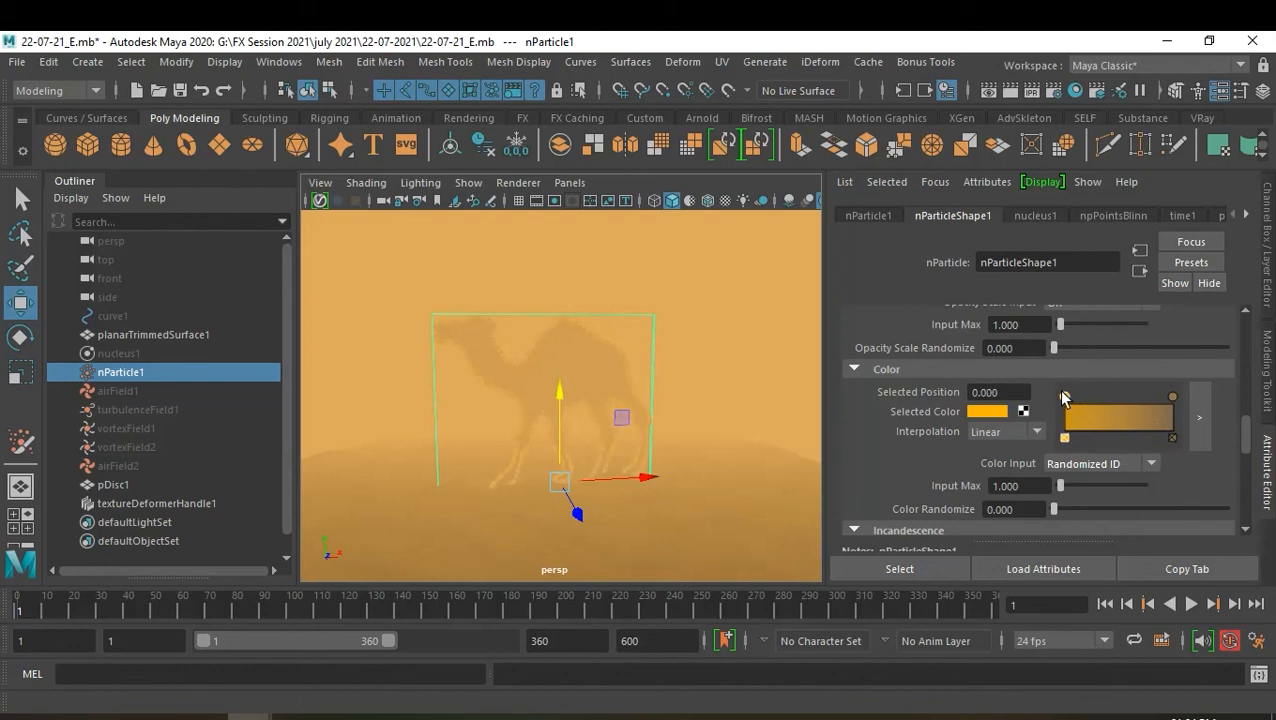
pyautogui.click(1103, 419)
pyautogui.click(1135, 420)
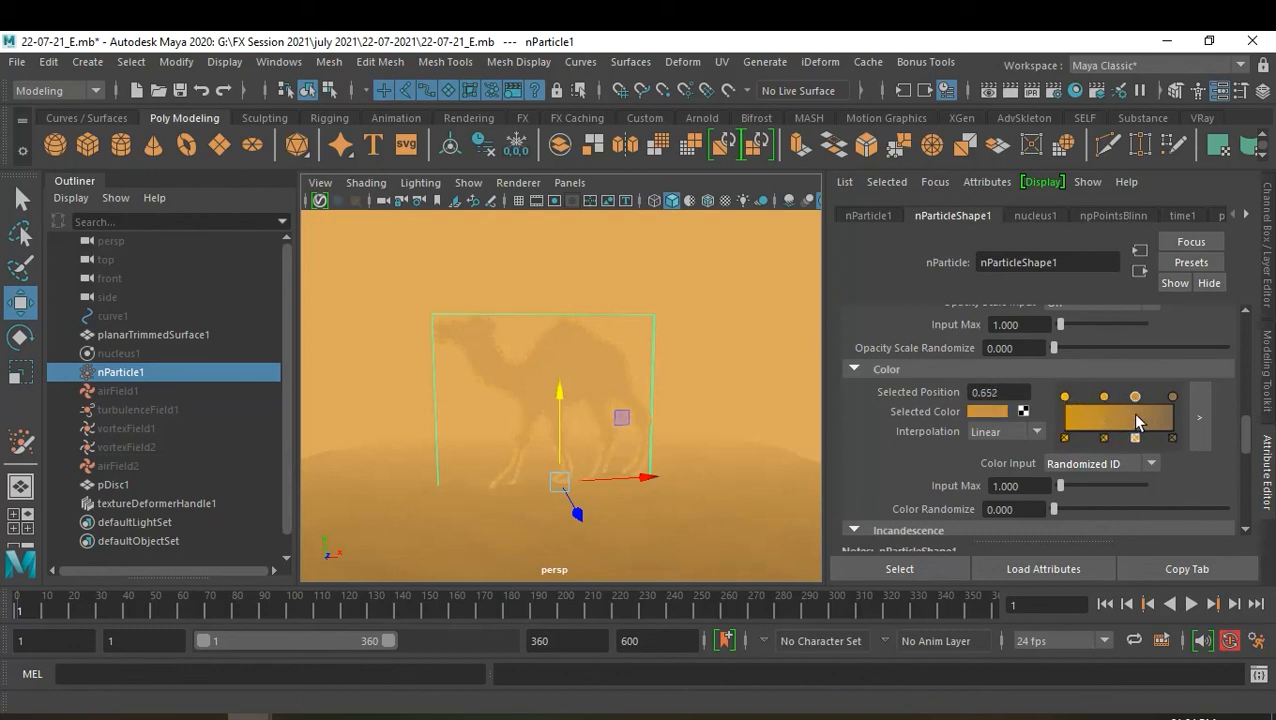
pyautogui.click(985, 411)
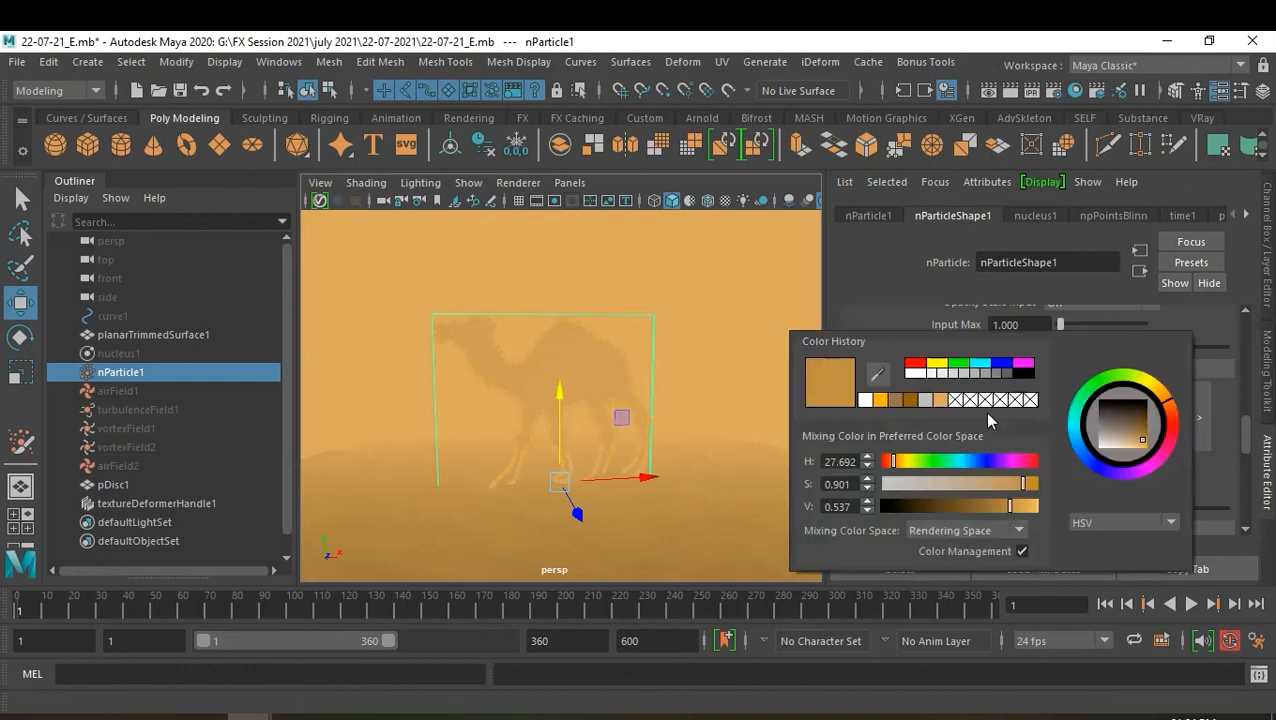
pyautogui.click(892, 400)
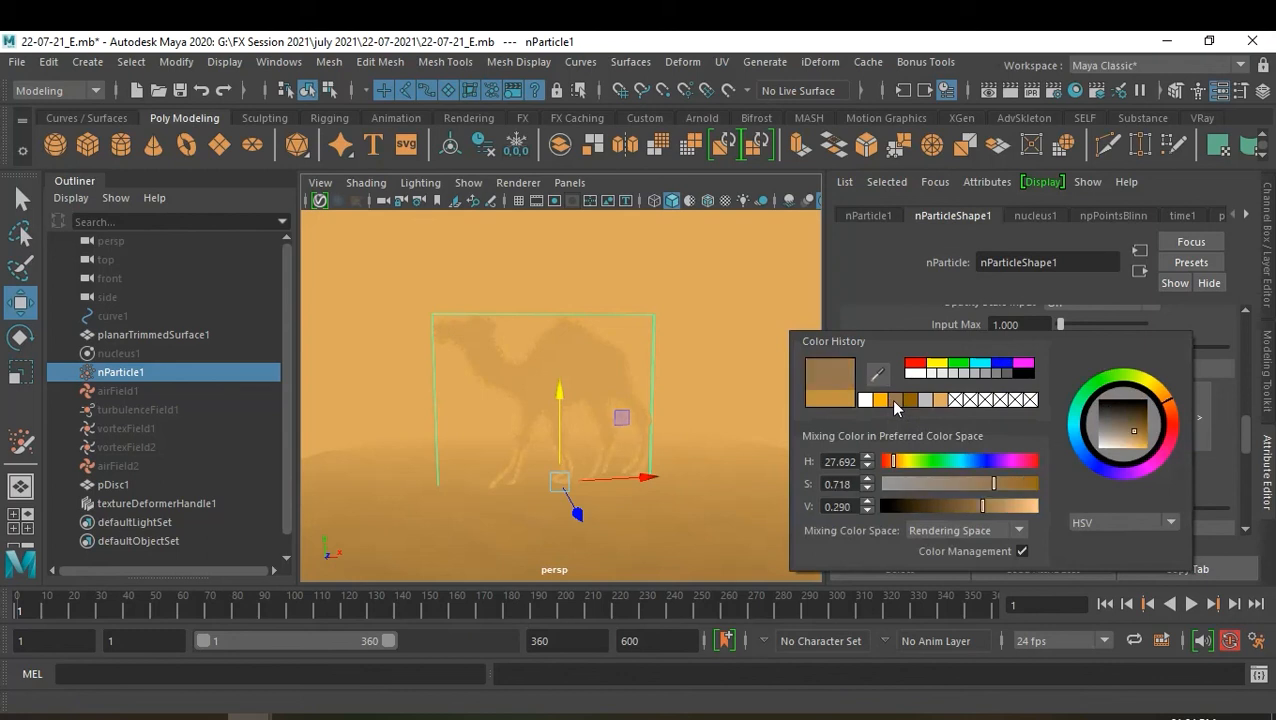
pyautogui.click(925, 401)
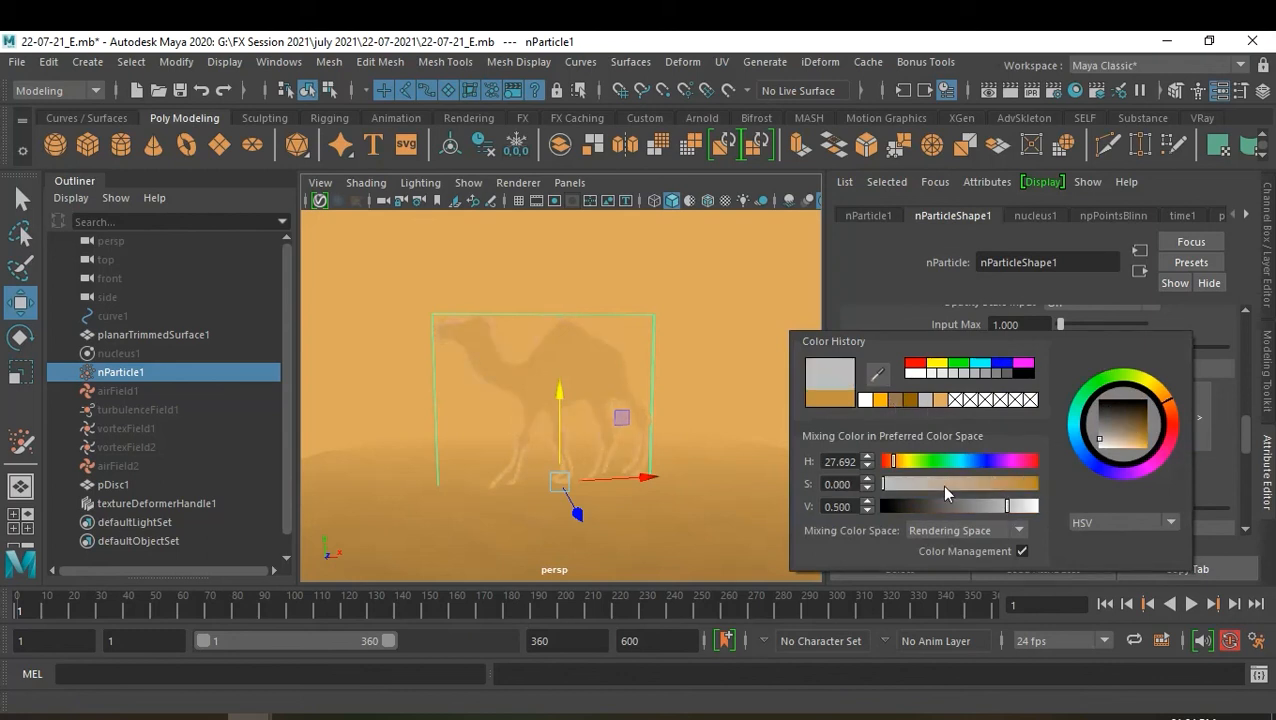
pyautogui.moveTo(917, 483); pyautogui.dragTo(953, 485)
pyautogui.click(799, 332)
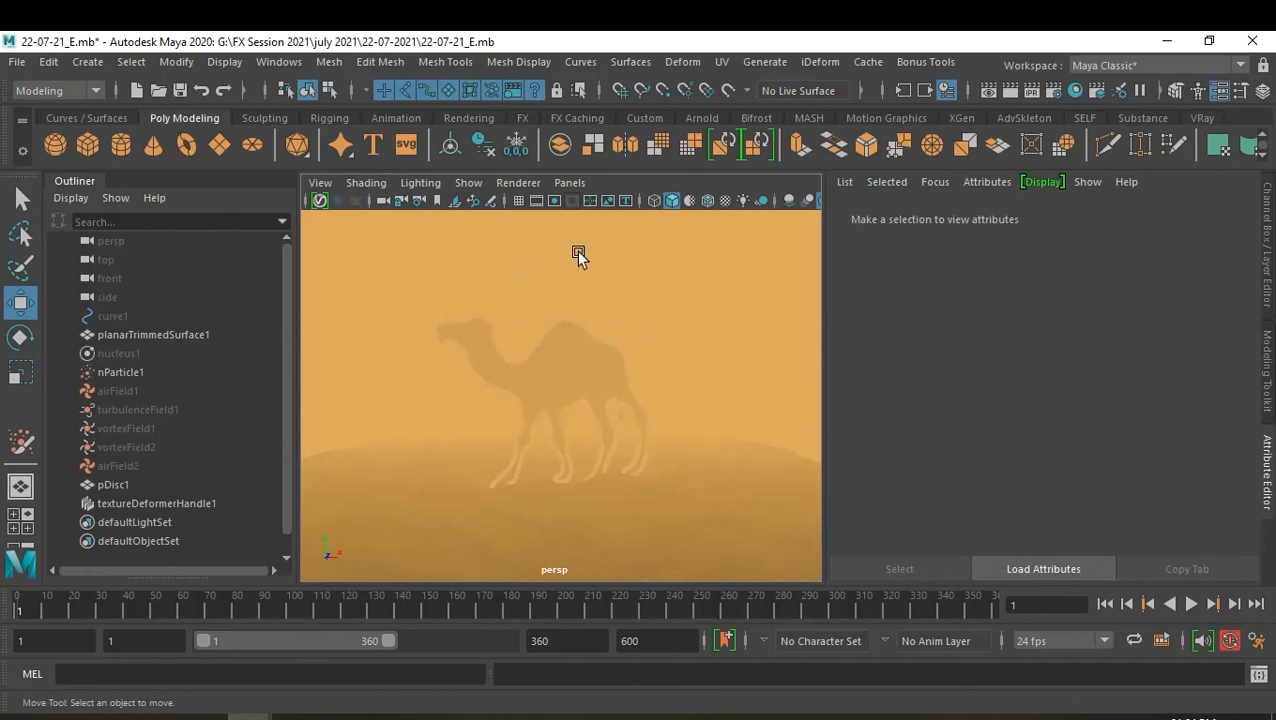
# Turn off Hardware Fog in the perspective view and examine the particle colors along the camel's legs up close
pyautogui.click(366, 182)
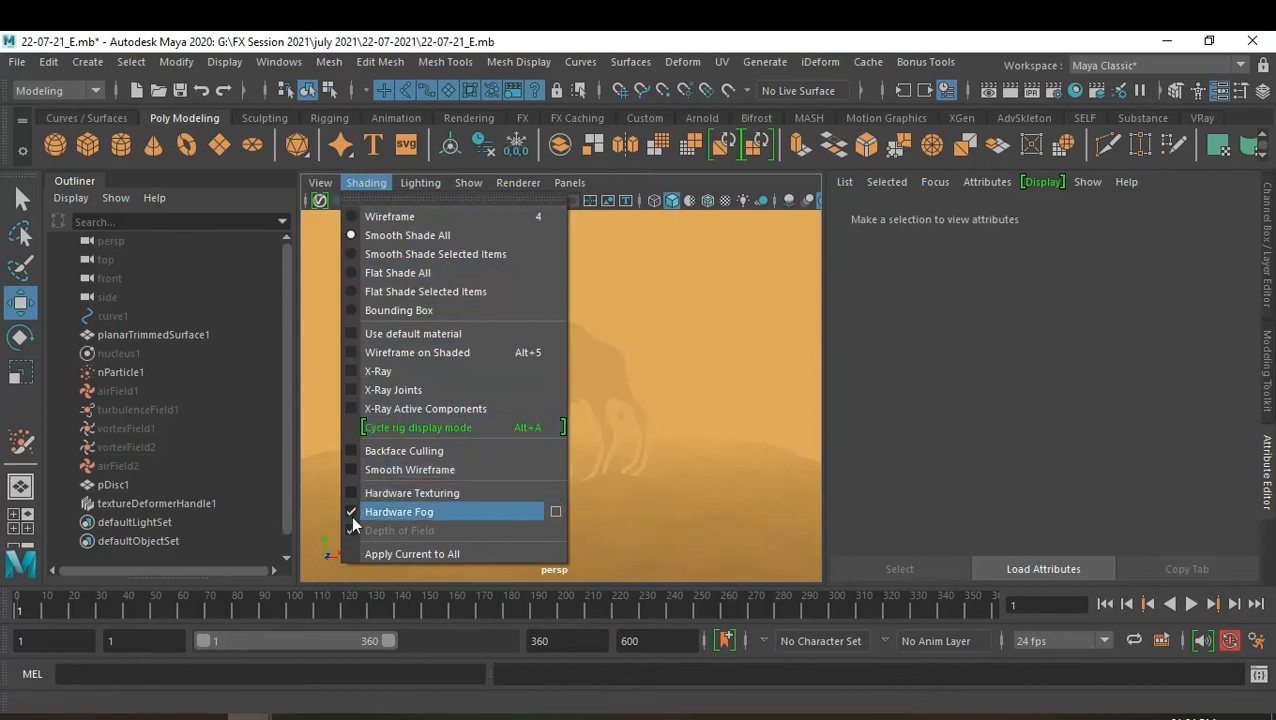
pyautogui.click(399, 511)
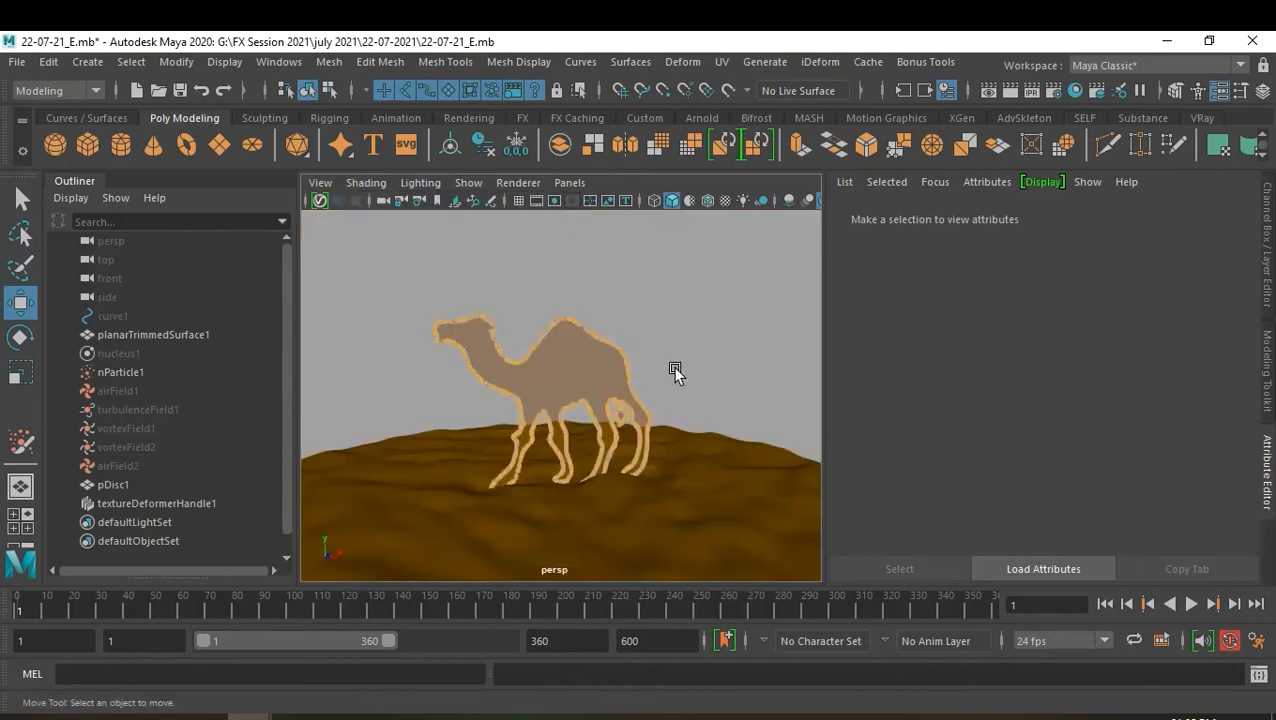
pyautogui.scroll(-5, 677, 369)
pyautogui.keyDown('alt'); pyautogui.moveTo(543, 421); pyautogui.dragTo(671, 486, button='right'); pyautogui.keyUp('alt')
pyautogui.keyDown('alt'); pyautogui.moveTo(672, 486); pyautogui.dragTo(577, 405); pyautogui.keyUp('alt')
pyautogui.keyDown('alt'); pyautogui.moveTo(577, 405); pyautogui.dragTo(613, 439, button='right'); pyautogui.keyUp('alt')
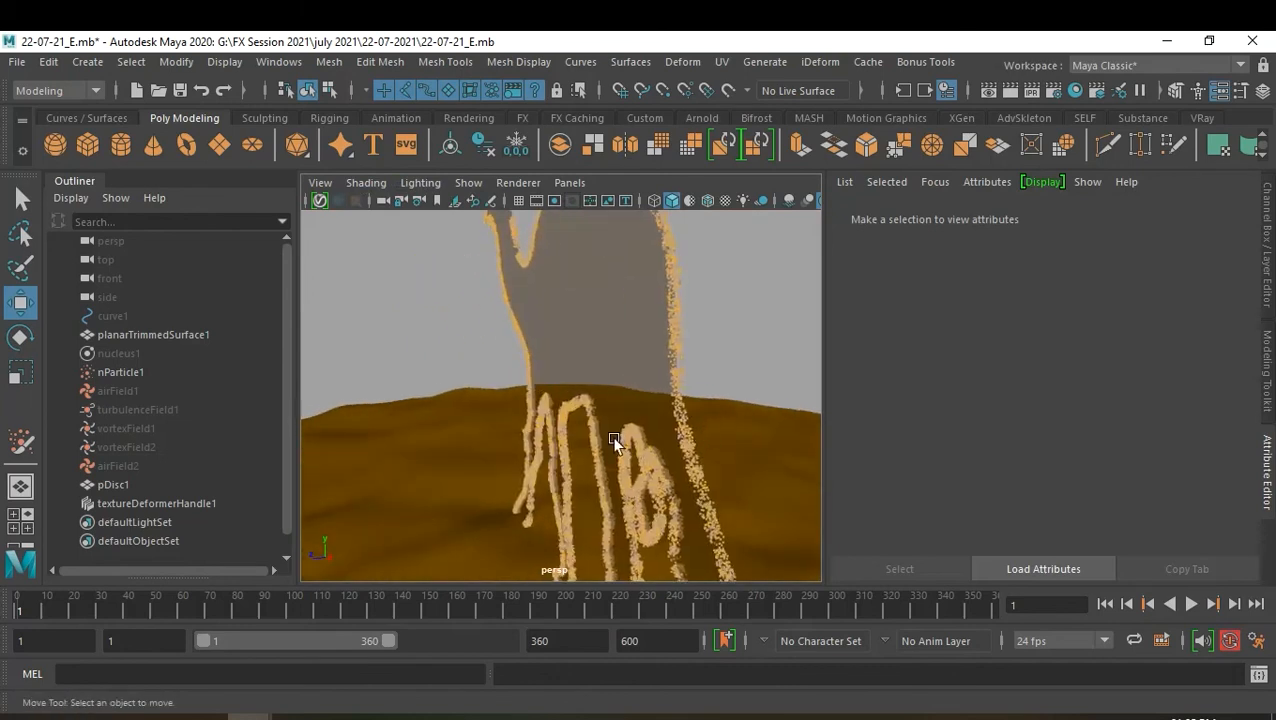
pyautogui.keyDown('alt'); pyautogui.moveTo(613, 439); pyautogui.dragTo(689, 384); pyautogui.keyUp('alt')
pyautogui.keyDown('alt'); pyautogui.moveTo(689, 384); pyautogui.dragTo(683, 308, button='right'); pyautogui.keyUp('alt')
pyautogui.keyDown('alt'); pyautogui.moveTo(683, 308); pyautogui.dragTo(564, 389); pyautogui.keyUp('alt')
pyautogui.keyDown('alt'); pyautogui.moveTo(564, 389); pyautogui.dragTo(634, 407, button='right'); pyautogui.keyUp('alt')
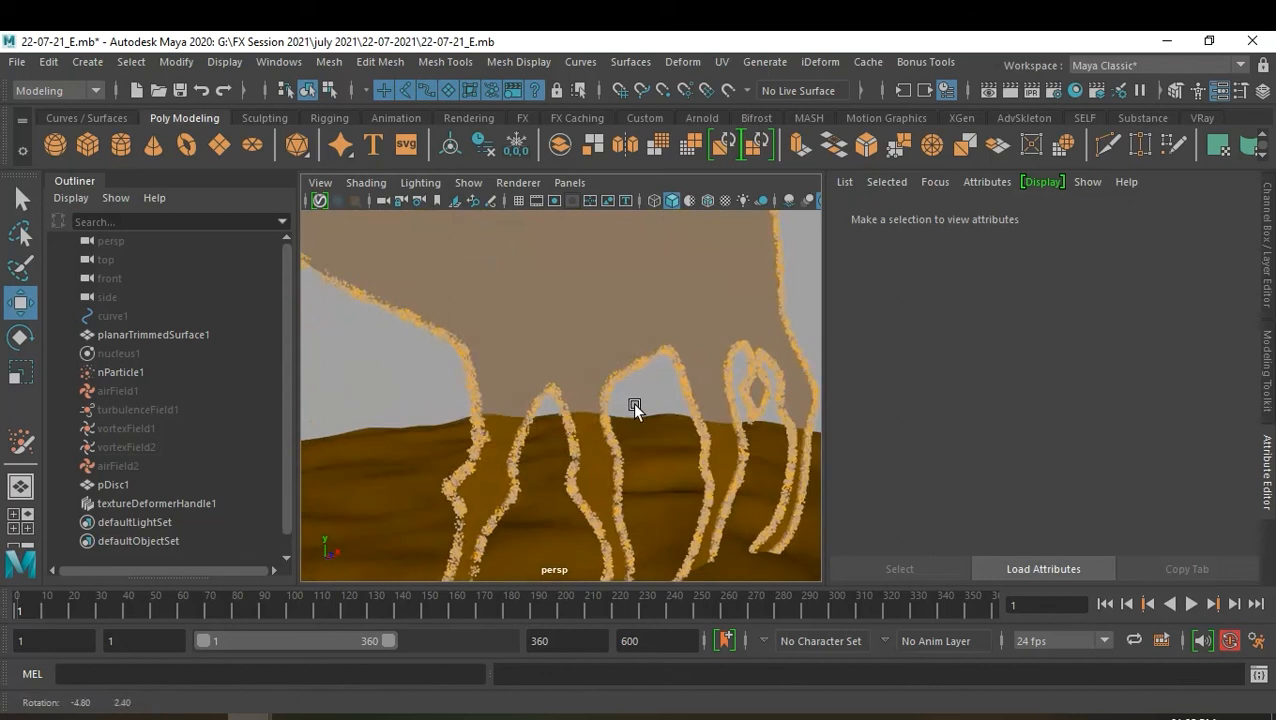
# Turn Hardware Fog back on in the perspective view with the whole camel in frame
pyautogui.keyDown('alt'); pyautogui.moveTo(634, 407); pyautogui.dragTo(601, 455); pyautogui.keyUp('alt')
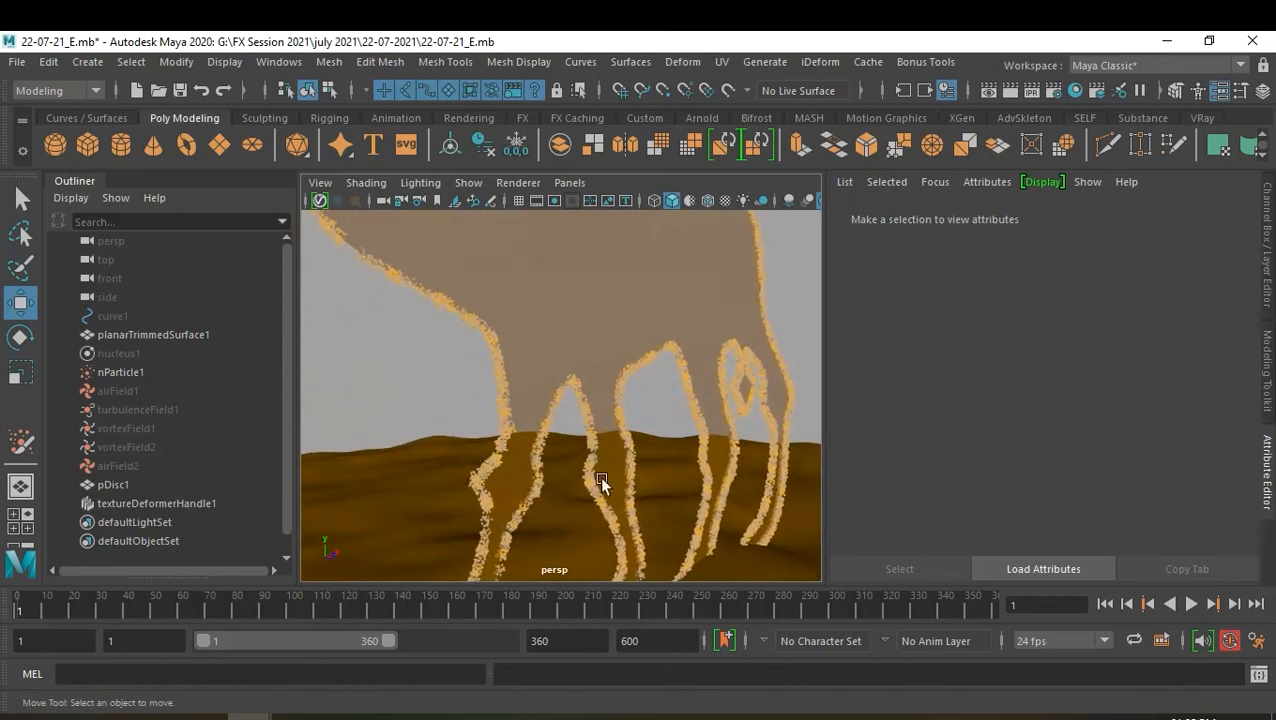
pyautogui.keyDown('alt'); pyautogui.moveTo(685, 406); pyautogui.dragTo(613, 369, button='right'); pyautogui.keyUp('alt')
pyautogui.keyDown('alt'); pyautogui.moveTo(613, 369); pyautogui.dragTo(542, 376); pyautogui.keyUp('alt')
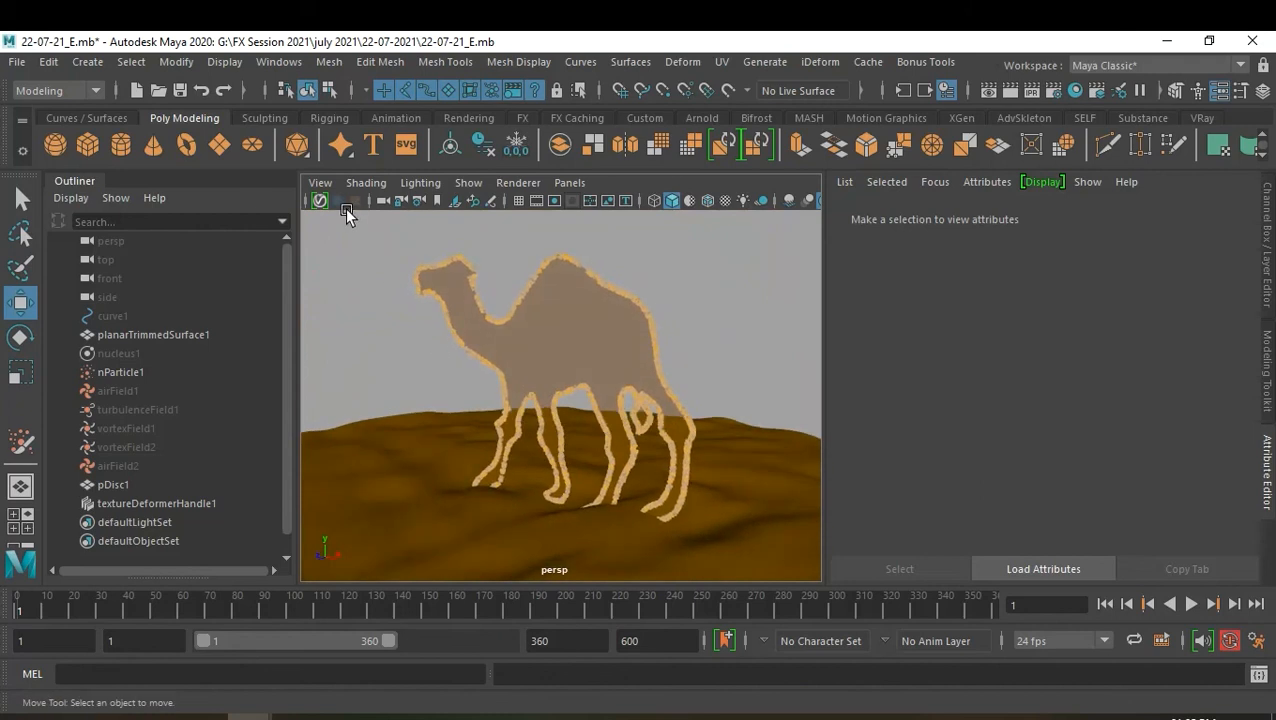
pyautogui.click(364, 182)
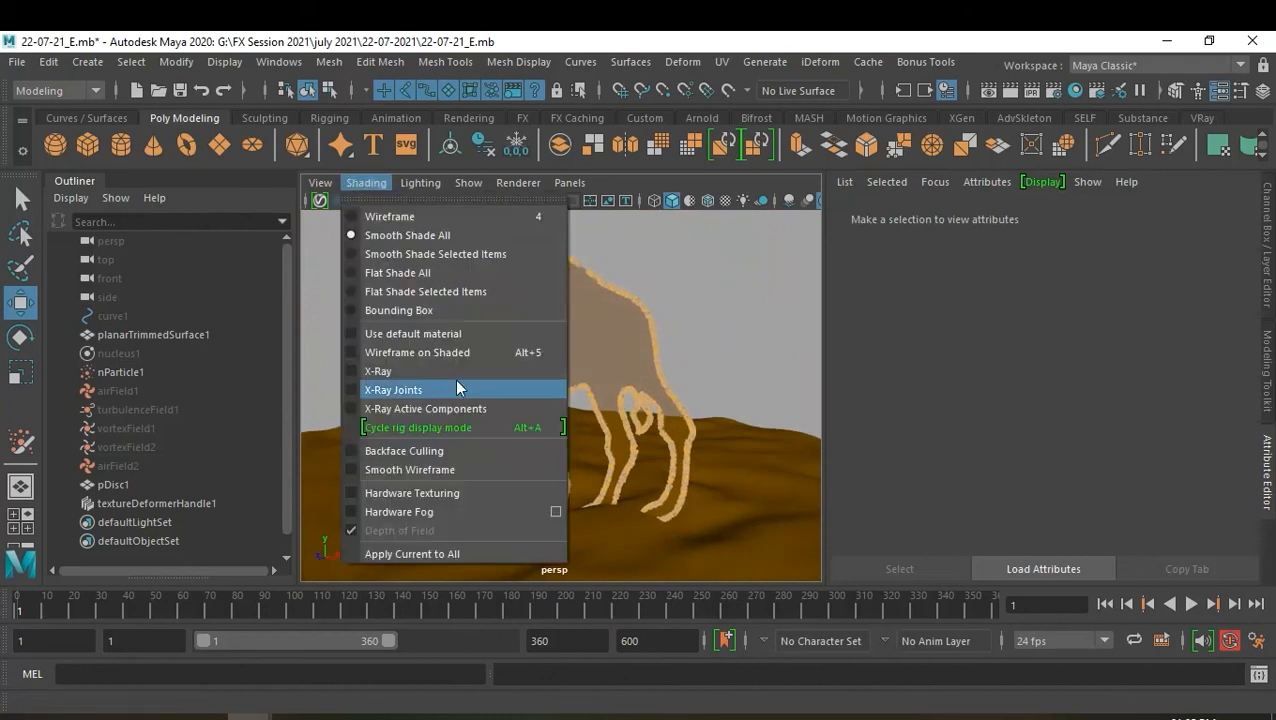
pyautogui.click(426, 513)
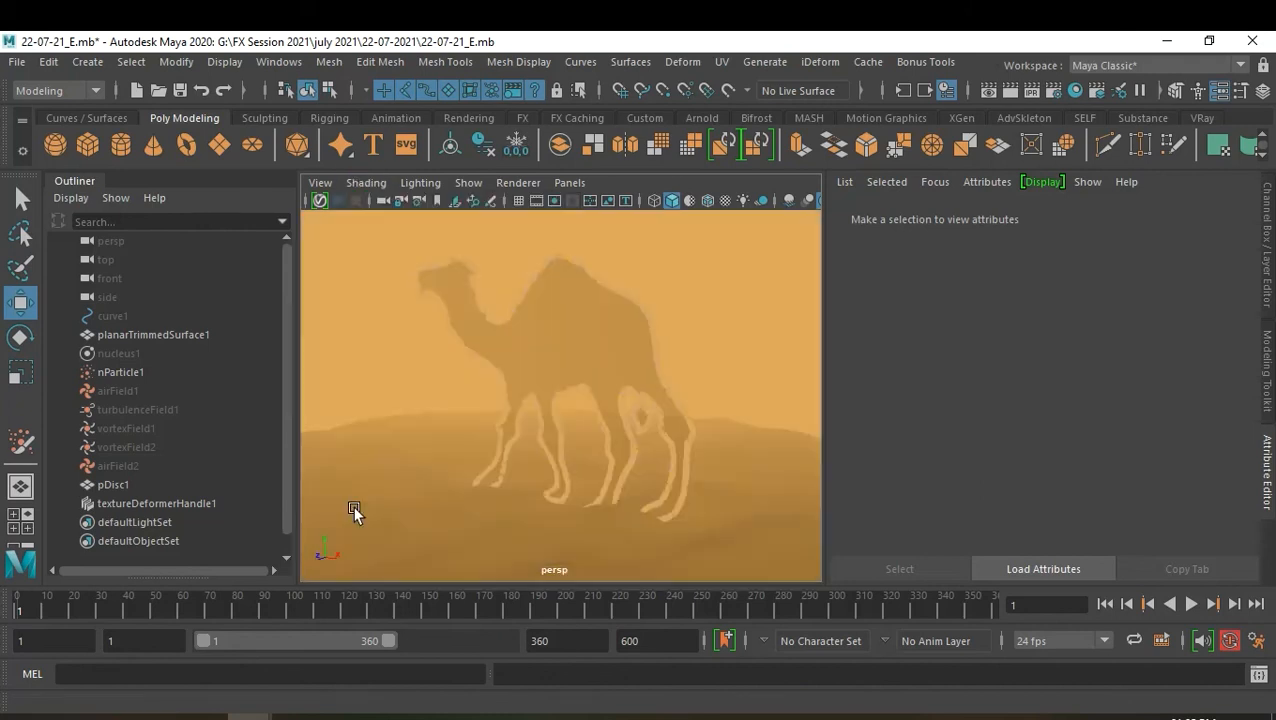
# Darken the hardware fog color to a deeper brownish orange in the Hardware Renderer 2.0 settings and close them
pyautogui.click(364, 182)
pyautogui.click(552, 512)
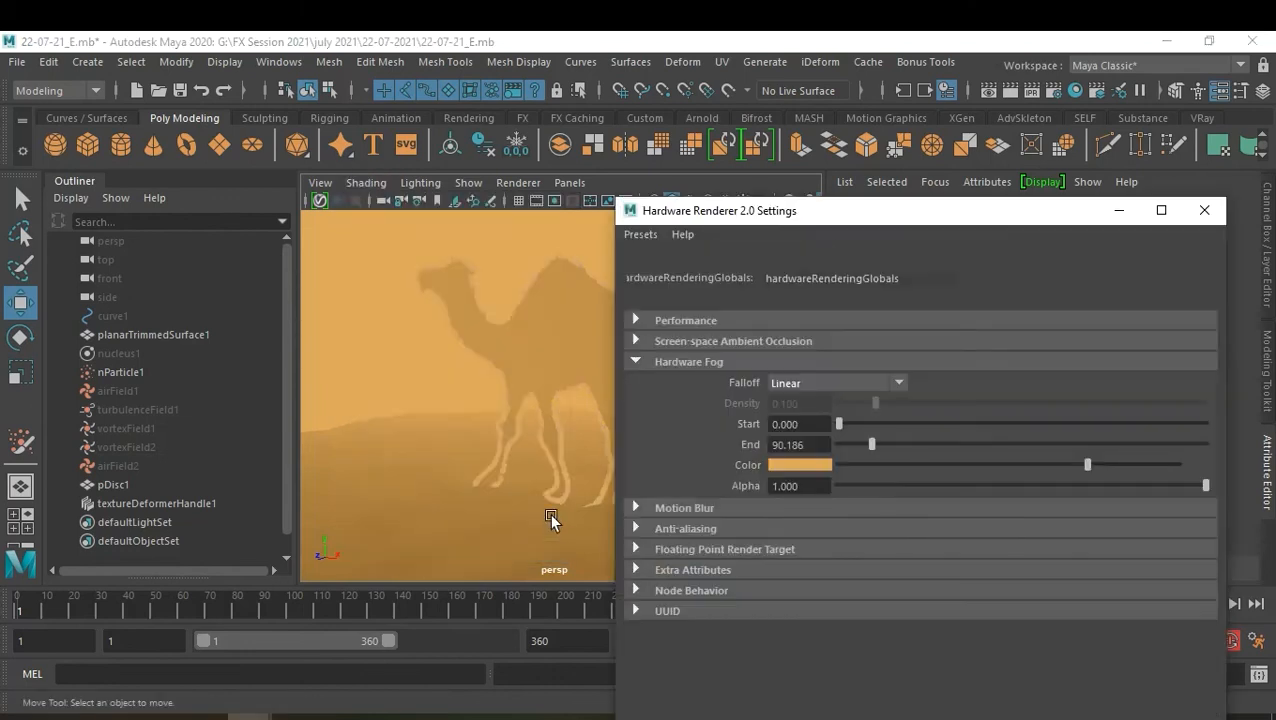
pyautogui.moveTo(809, 212); pyautogui.dragTo(933, 216)
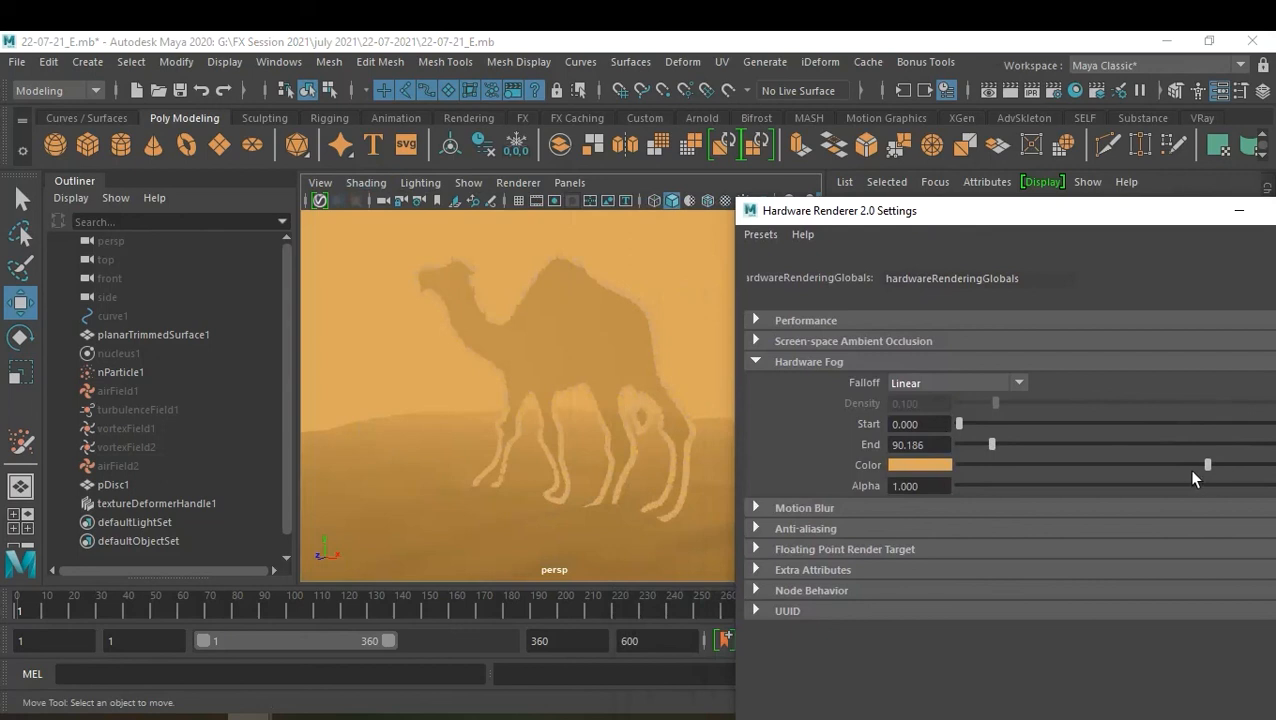
pyautogui.moveTo(1199, 463); pyautogui.dragTo(1093, 458)
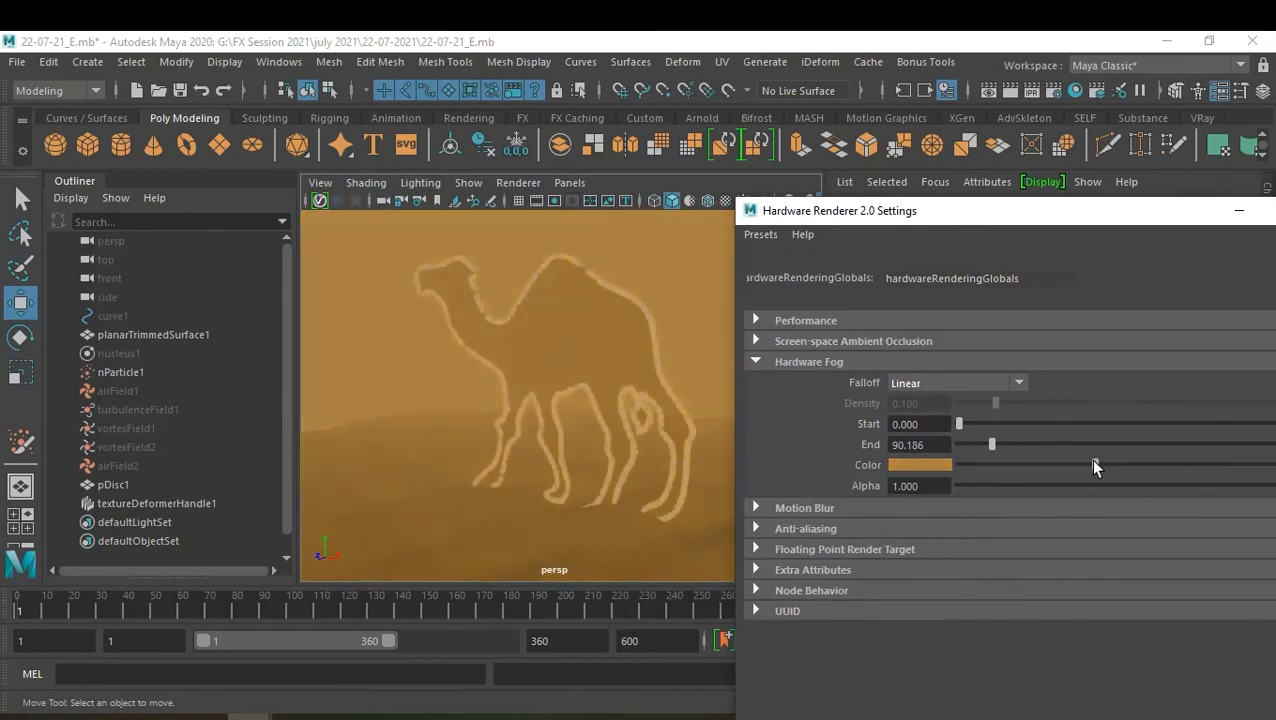
pyautogui.moveTo(1155, 222); pyautogui.dragTo(1011, 268)
pyautogui.click(1167, 262)
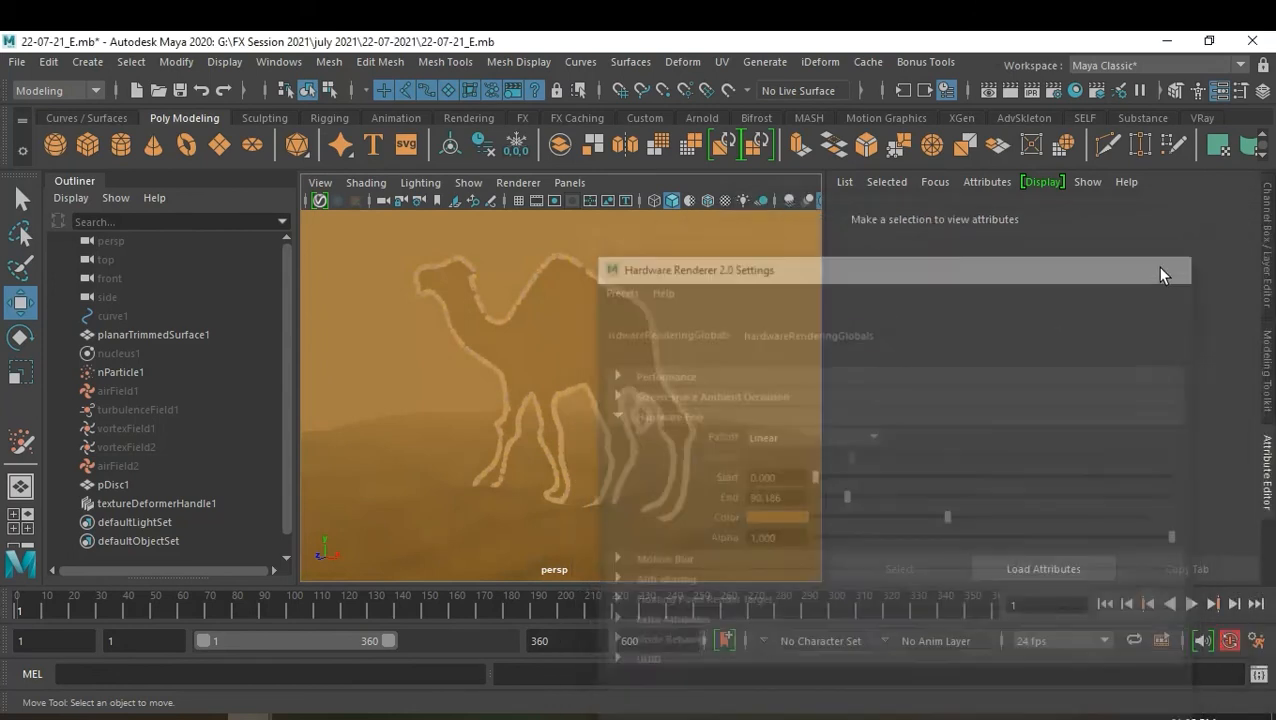
# Check the camel against the darker fog and save the scene under its current name
pyautogui.keyDown('alt'); pyautogui.moveTo(749, 372); pyautogui.dragTo(661, 360, button='right'); pyautogui.keyUp('alt')
pyautogui.keyDown('alt'); pyautogui.moveTo(661, 360); pyautogui.dragTo(714, 353); pyautogui.keyUp('alt')
pyautogui.keyDown('alt'); pyautogui.moveTo(713, 353); pyautogui.dragTo(684, 392, button='right'); pyautogui.keyUp('alt')
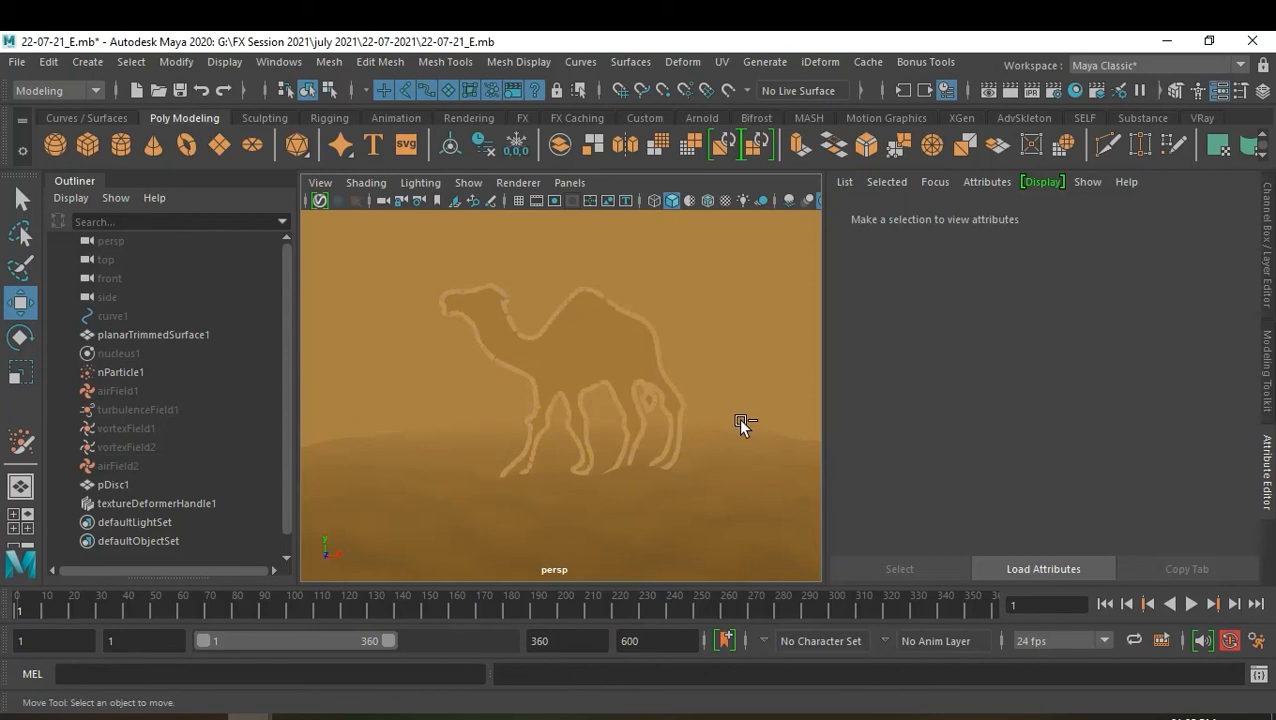
pyautogui.hotkey('ctrl', 's')
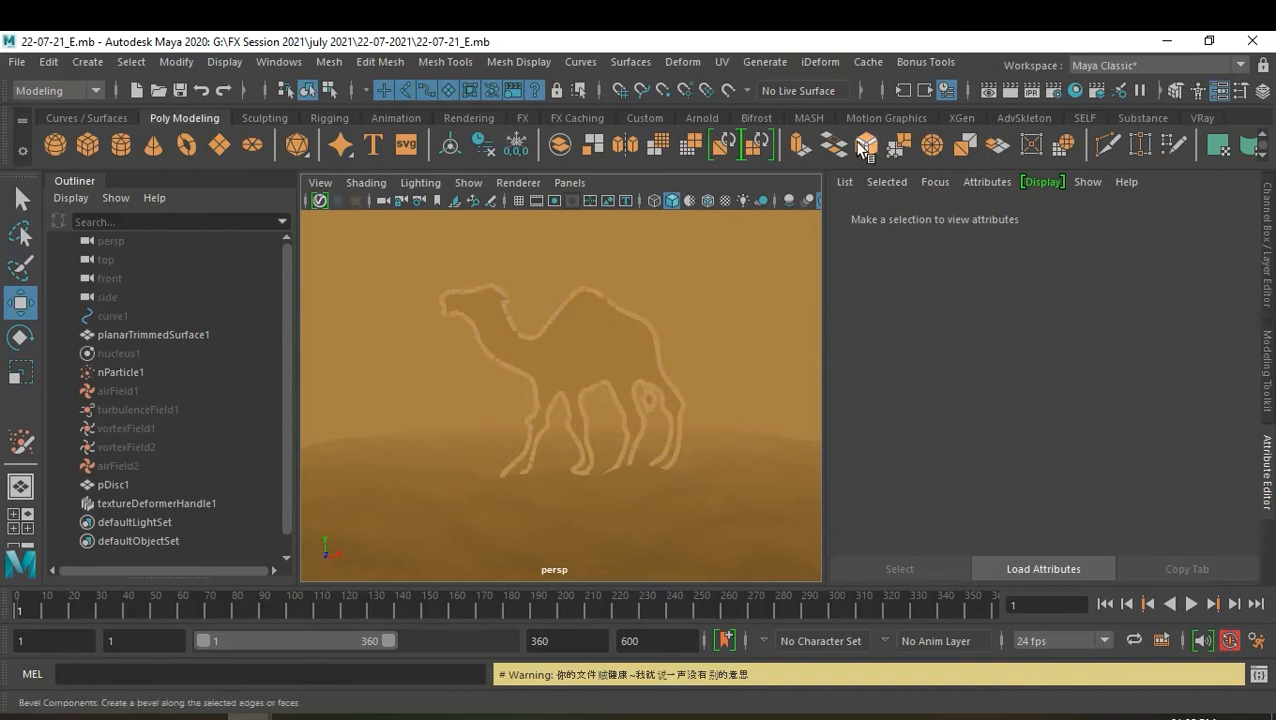
pyautogui.click(701, 118)
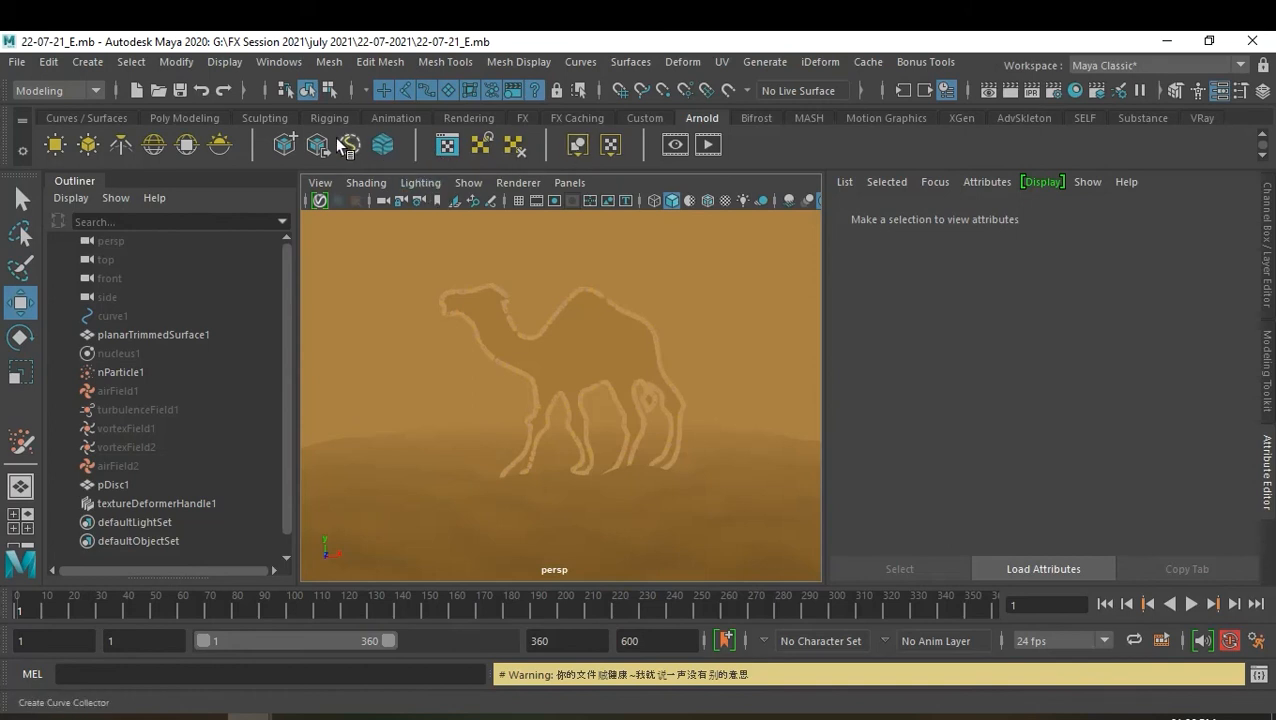
pyautogui.click(186, 118)
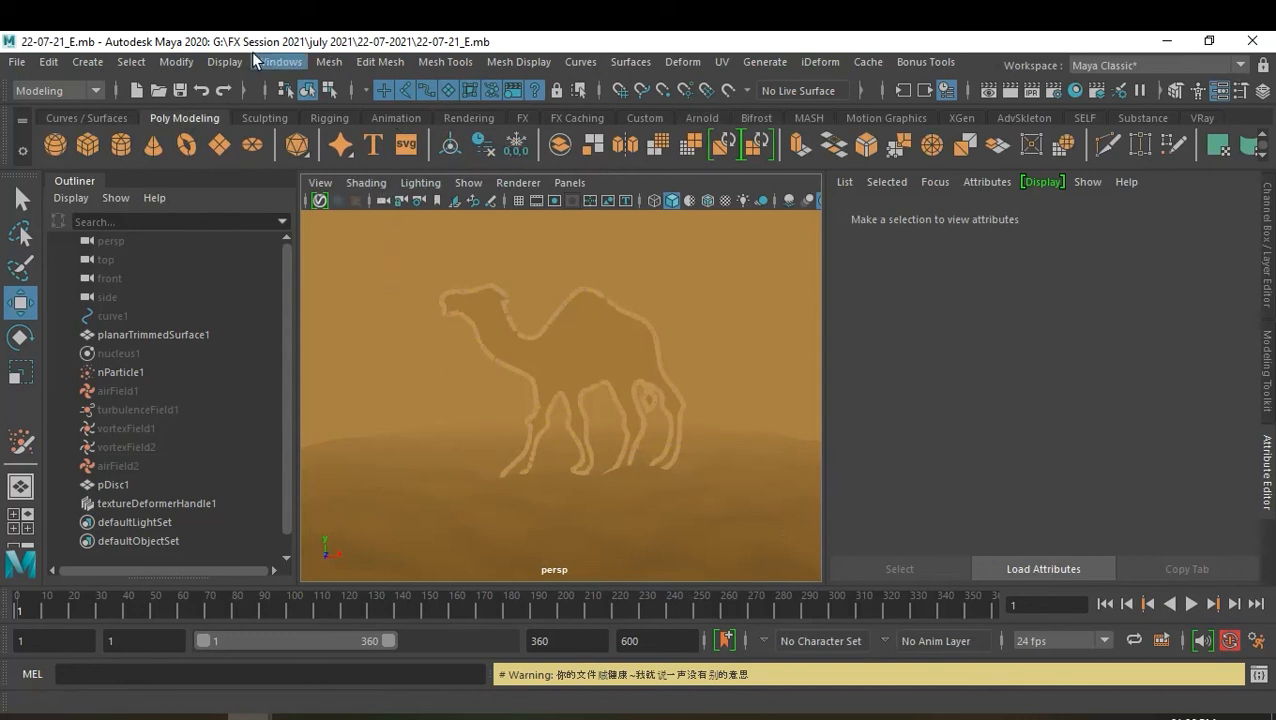
# Turn off Camera Names and View Axis in the viewport's heads-up display
pyautogui.click(225, 62)
pyautogui.moveTo(330, 131)
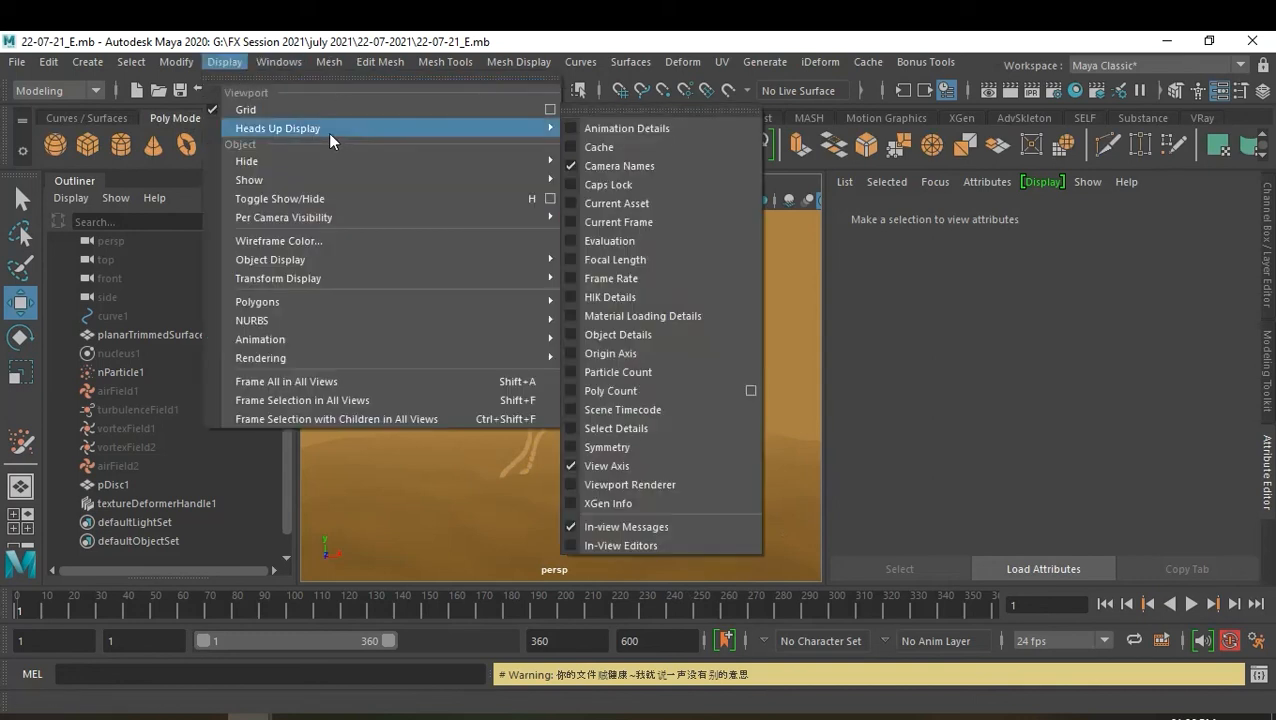
pyautogui.click(574, 163)
pyautogui.click(225, 62)
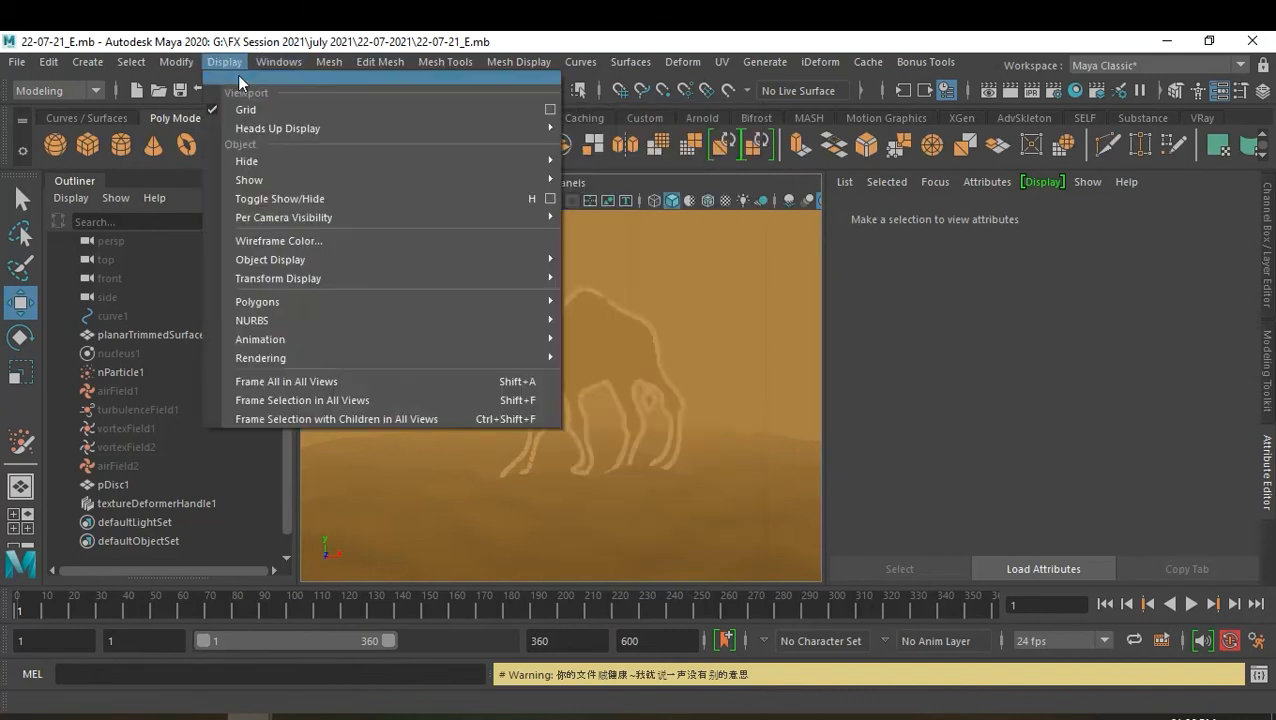
pyautogui.moveTo(286, 130)
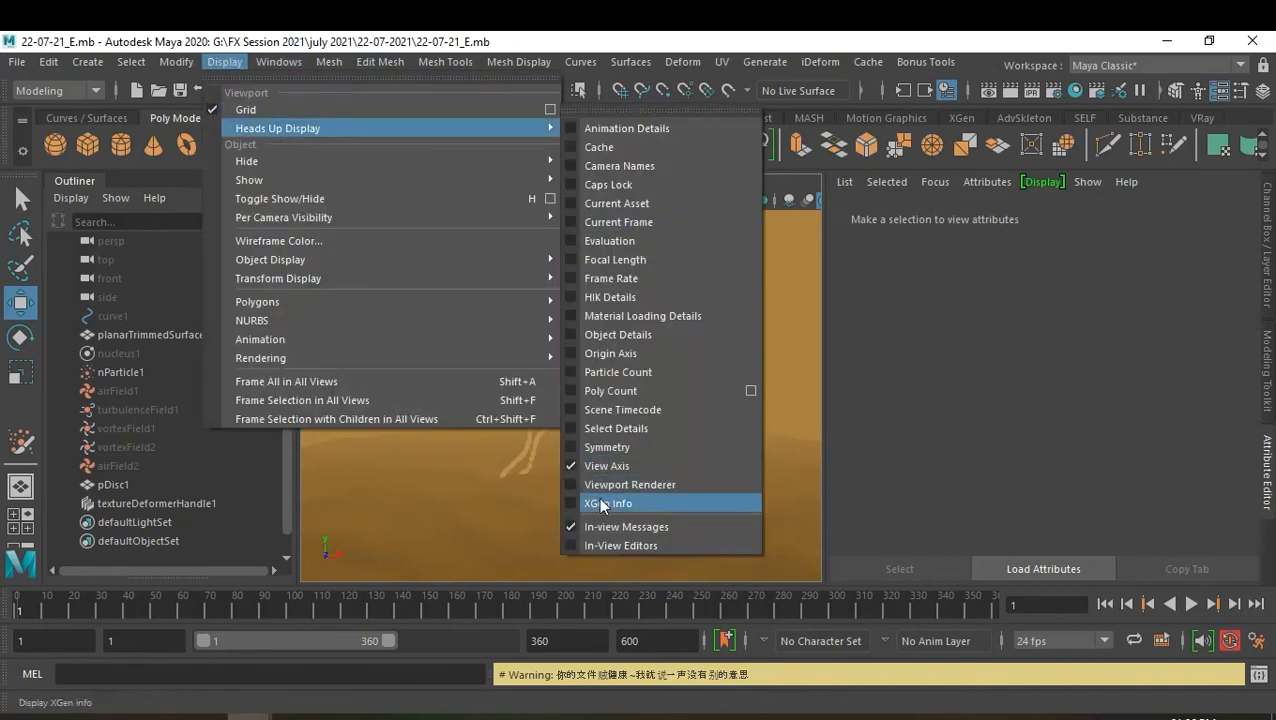
pyautogui.click(573, 466)
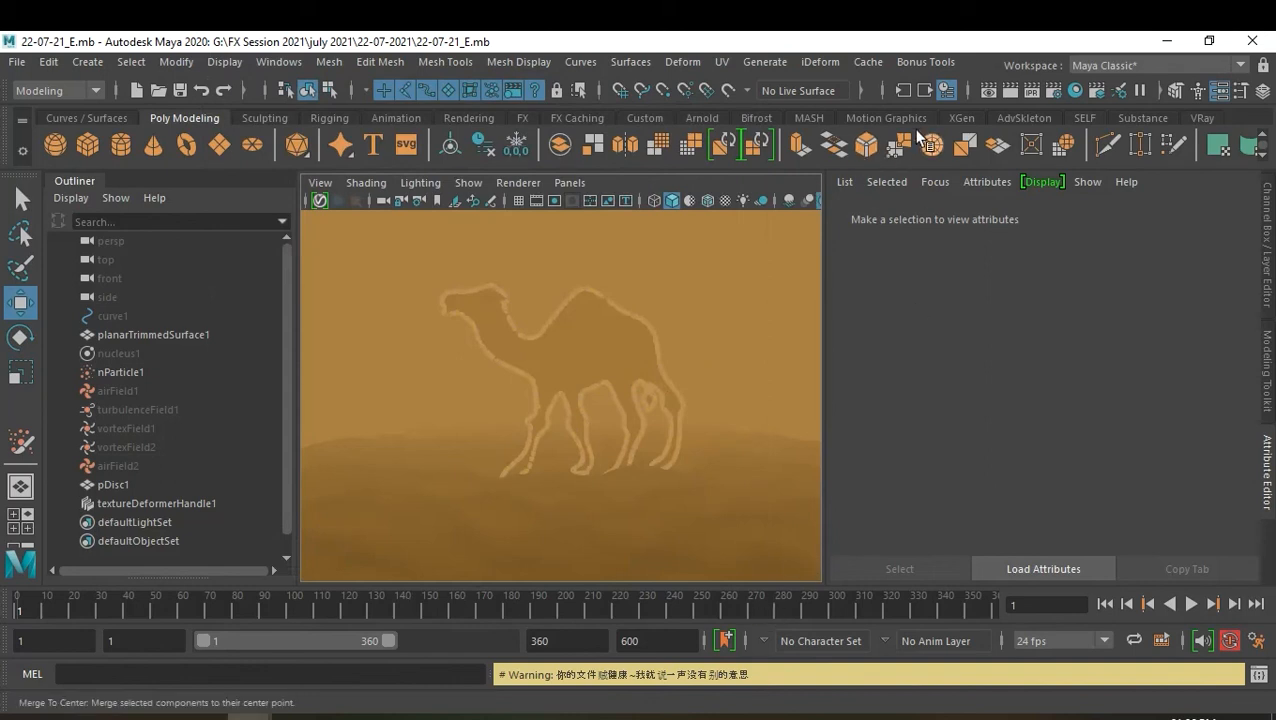
# Set the render image size to the HD_1080 preset with a resolution of 300 pixels/inch and close the render settings
pyautogui.click(1055, 91)
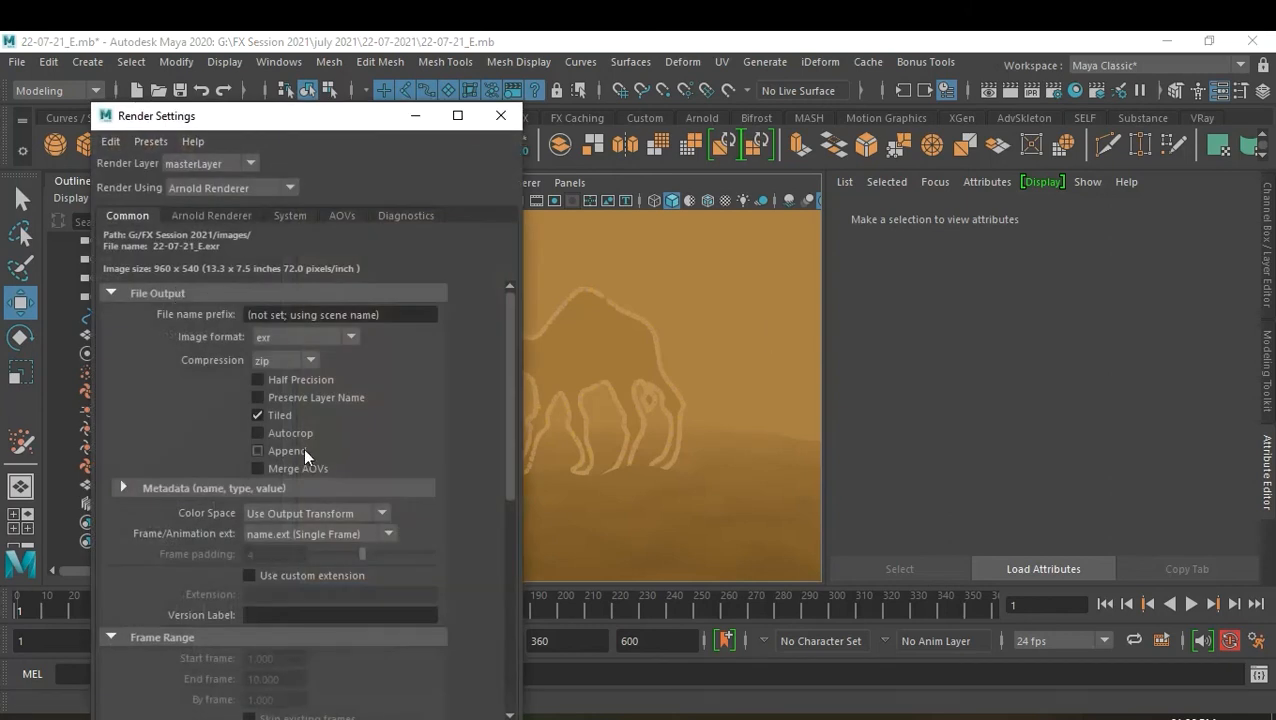
pyautogui.scroll(-5, 307, 451)
pyautogui.scroll(-3, 307, 451)
pyautogui.click(323, 506)
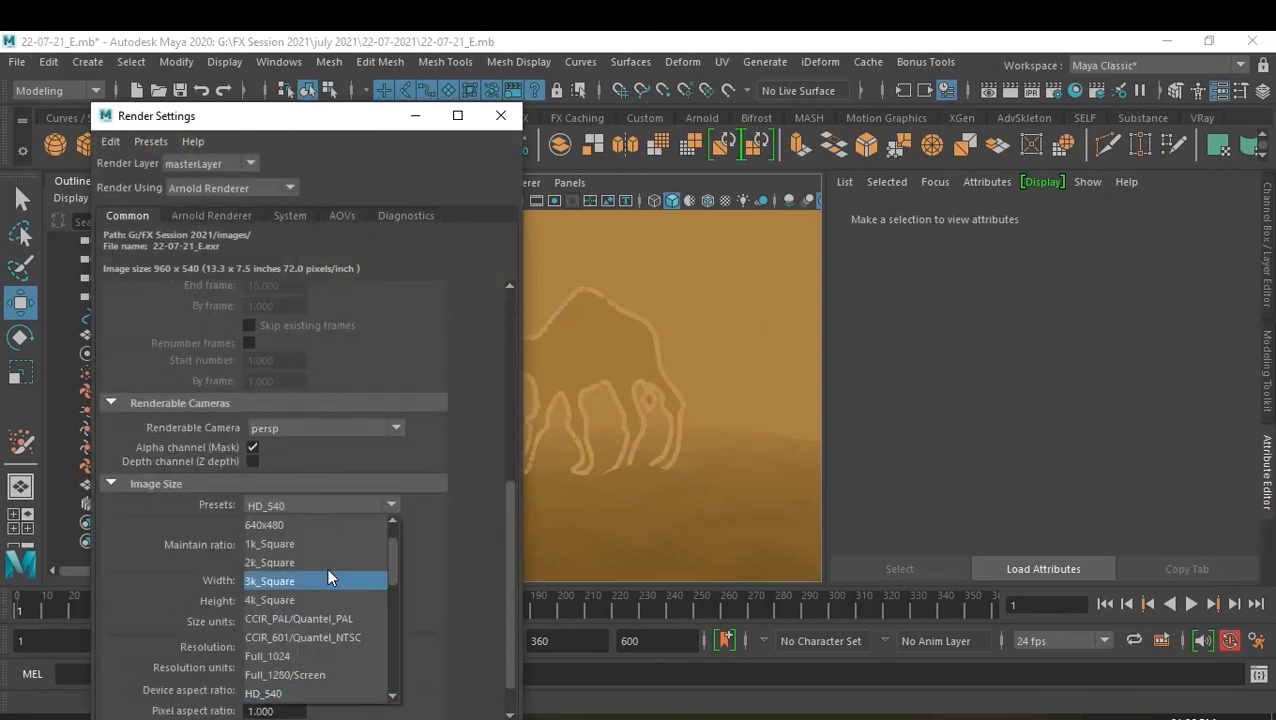
pyautogui.scroll(-2, 339, 637)
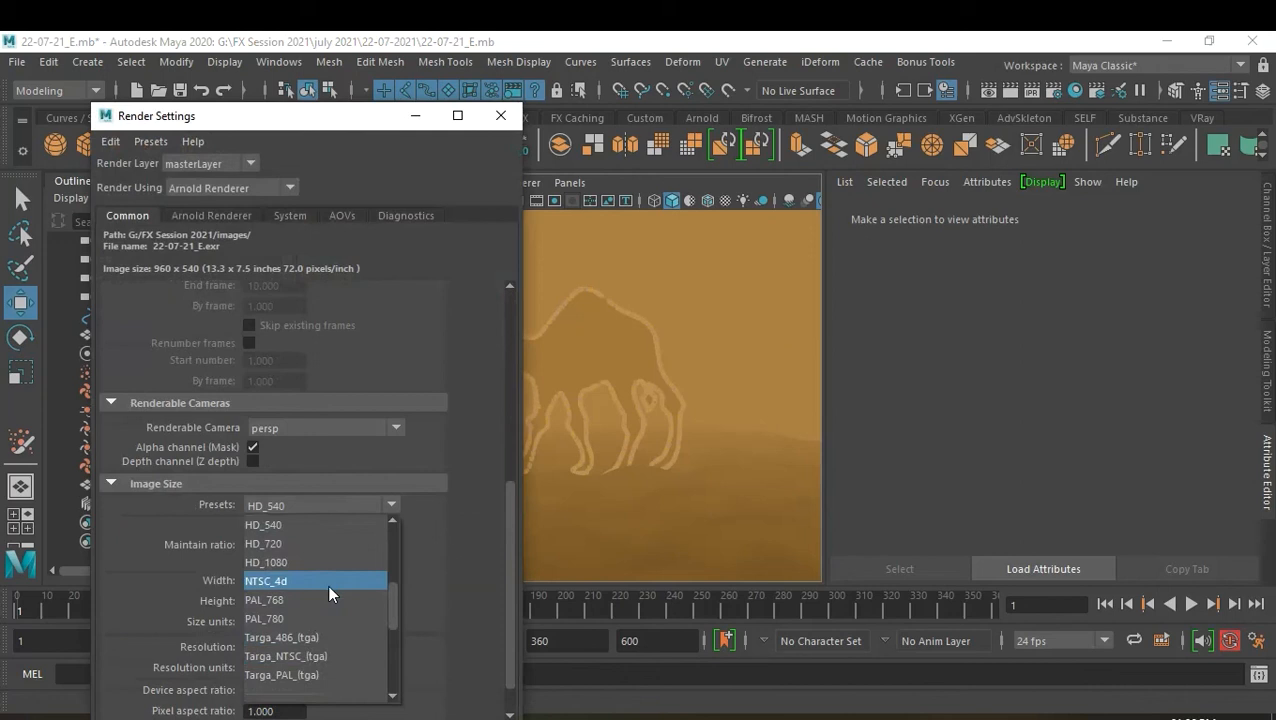
pyautogui.click(325, 561)
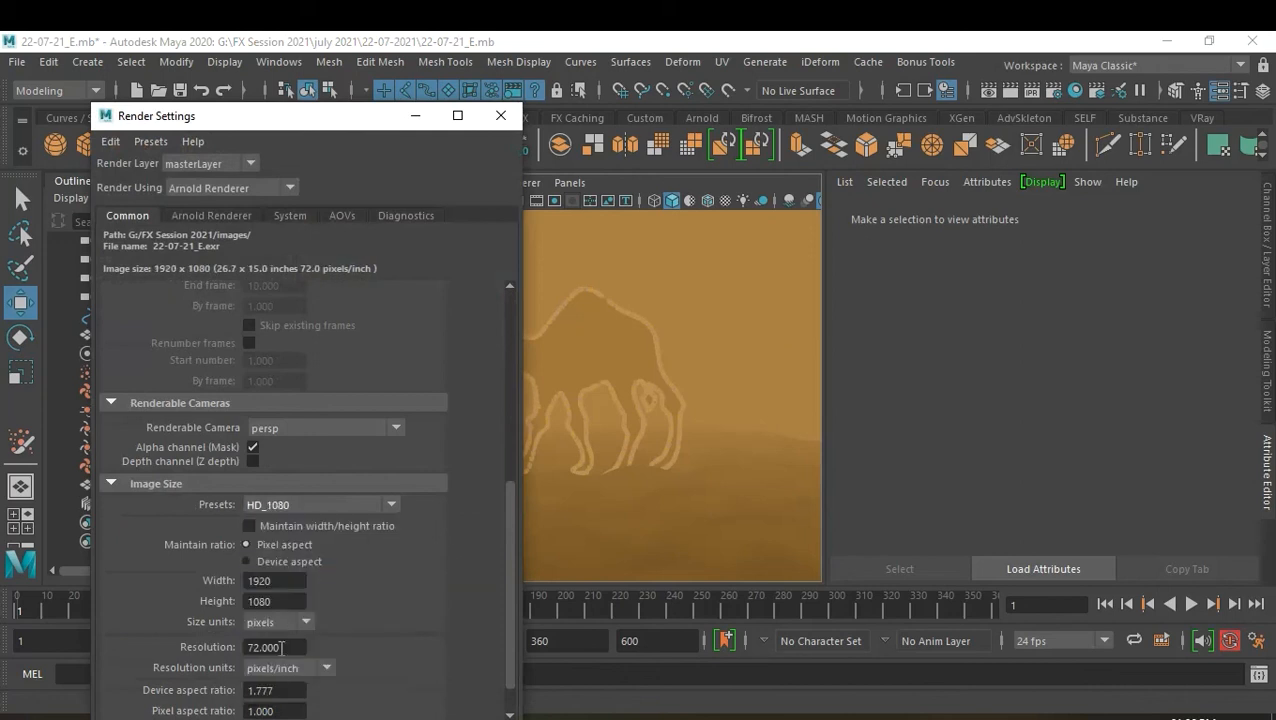
pyautogui.write('300')
pyautogui.press('Return')
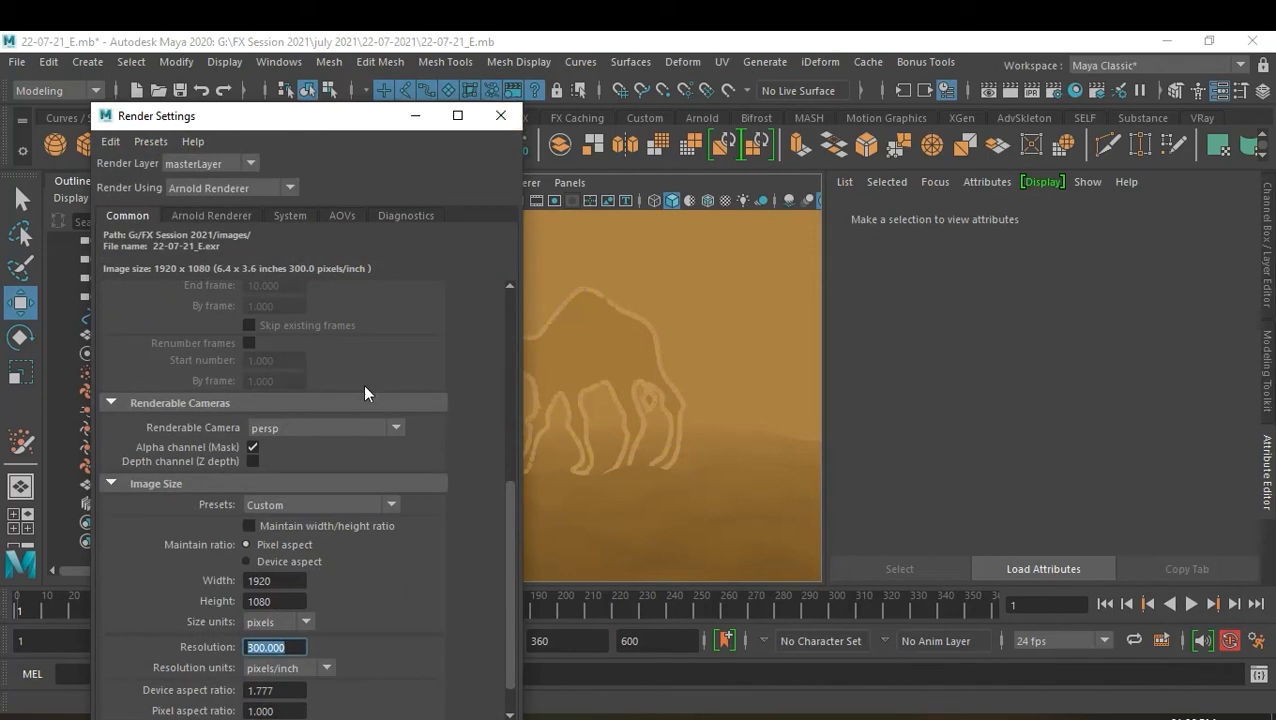
pyautogui.click(499, 115)
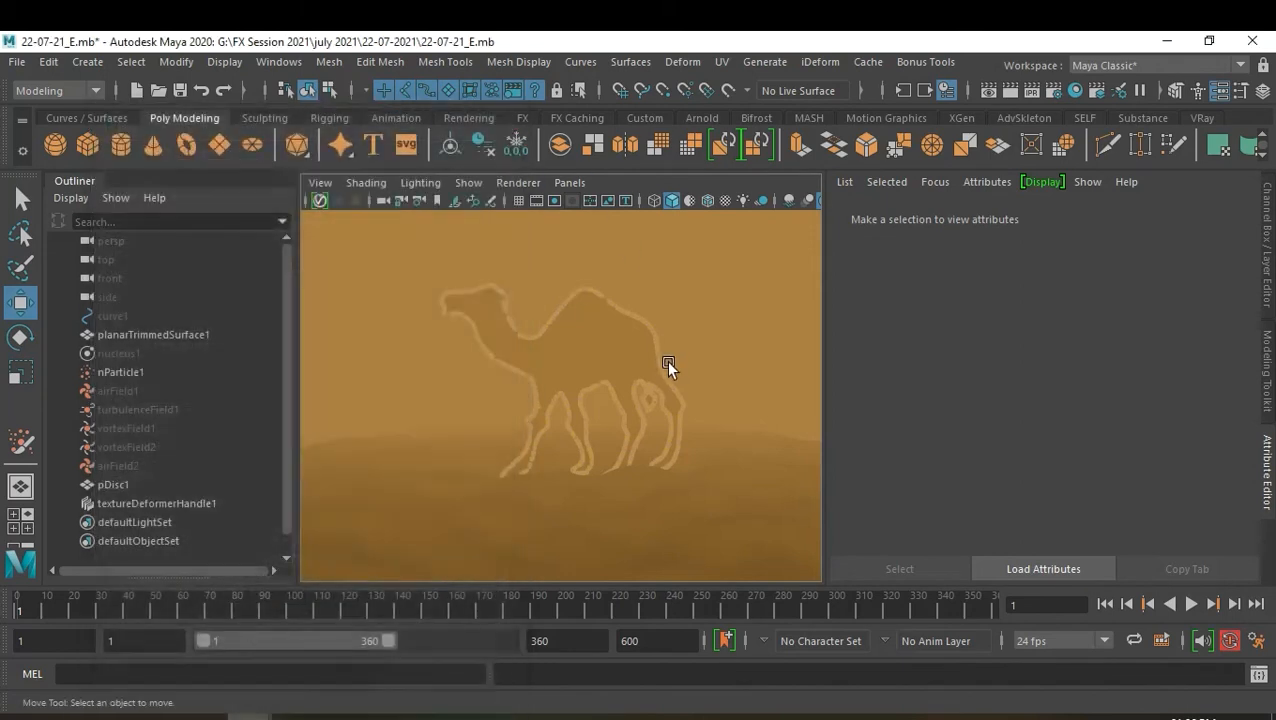
# Select the persp camera, frame a low close-up of the camel's legs and key the camera at frame 1
pyautogui.click(121, 243)
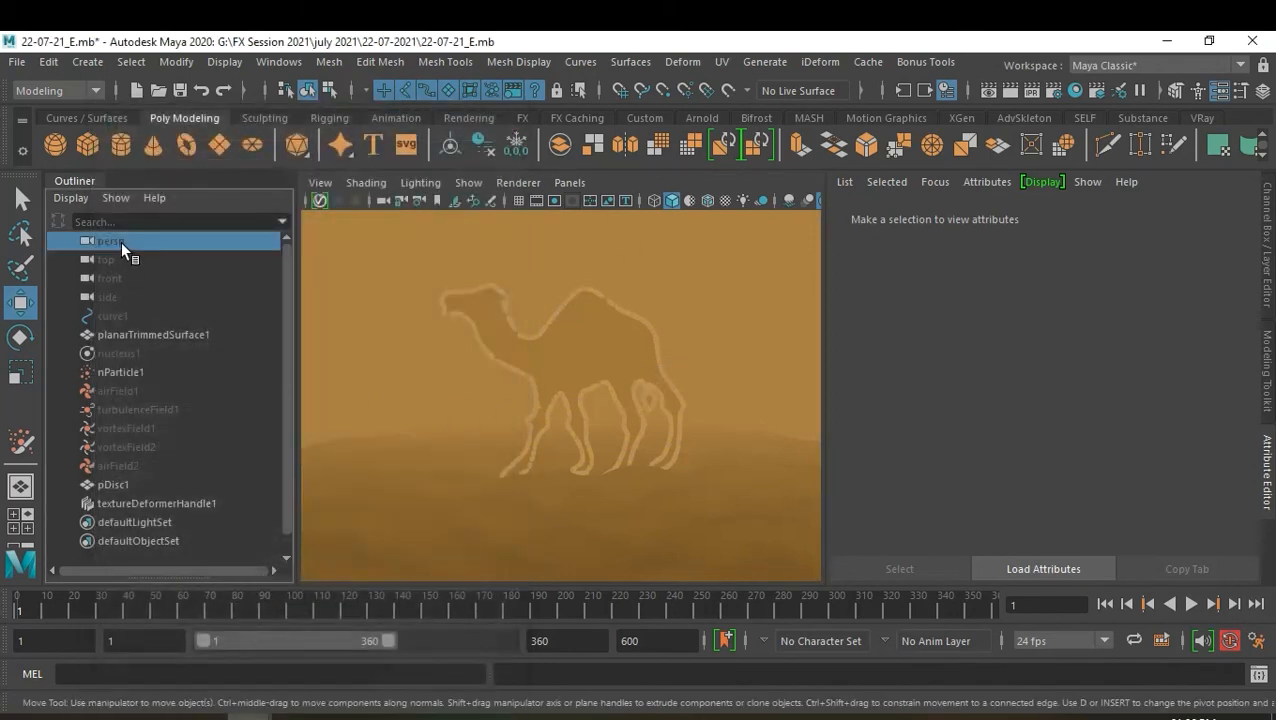
pyautogui.hotkey('ctrl', 'a')
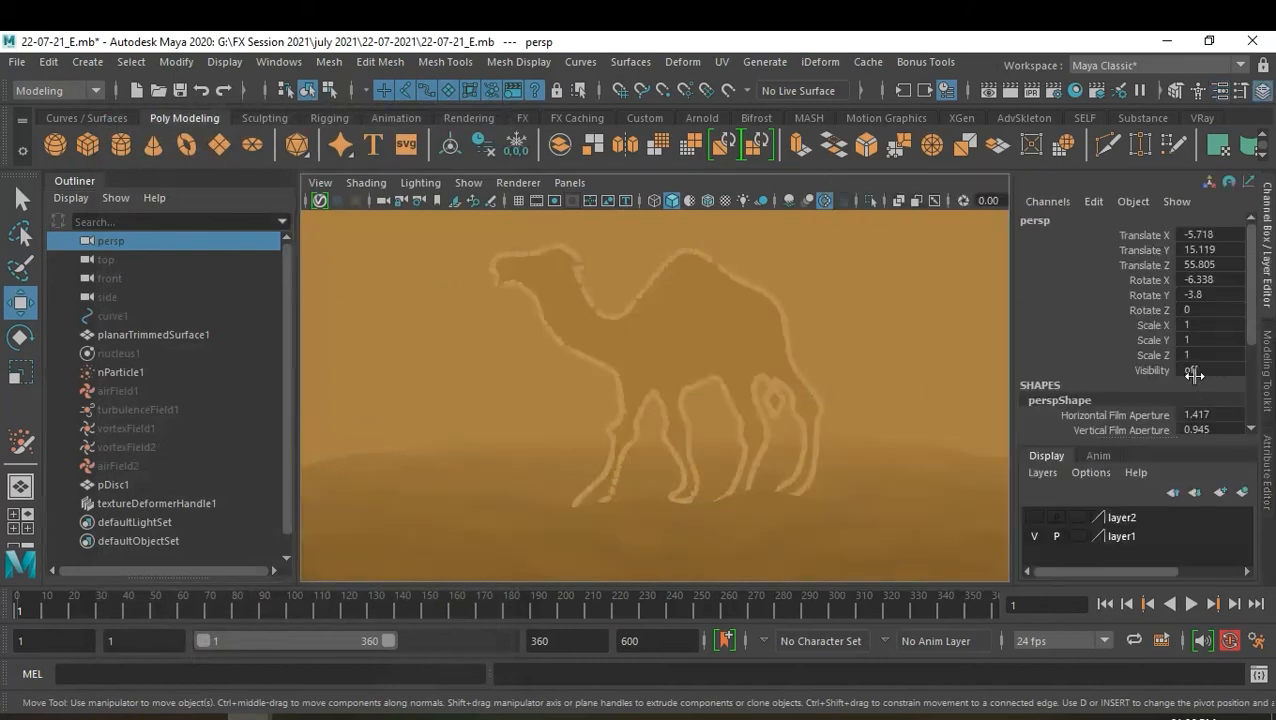
pyautogui.moveTo(36, 605); pyautogui.dragTo(4, 609)
pyautogui.moveTo(740, 390)
pyautogui.keyDown('alt'); pyautogui.mouseDown()
pyautogui.moveTo(785, 404)
pyautogui.moveTo(732, 404)
pyautogui.moveTo(731, 389)
pyautogui.mouseUp(); pyautogui.keyUp('alt')
pyautogui.keyDown('alt'); pyautogui.moveTo(731, 389); pyautogui.dragTo(727, 393, button='middle'); pyautogui.keyUp('alt')
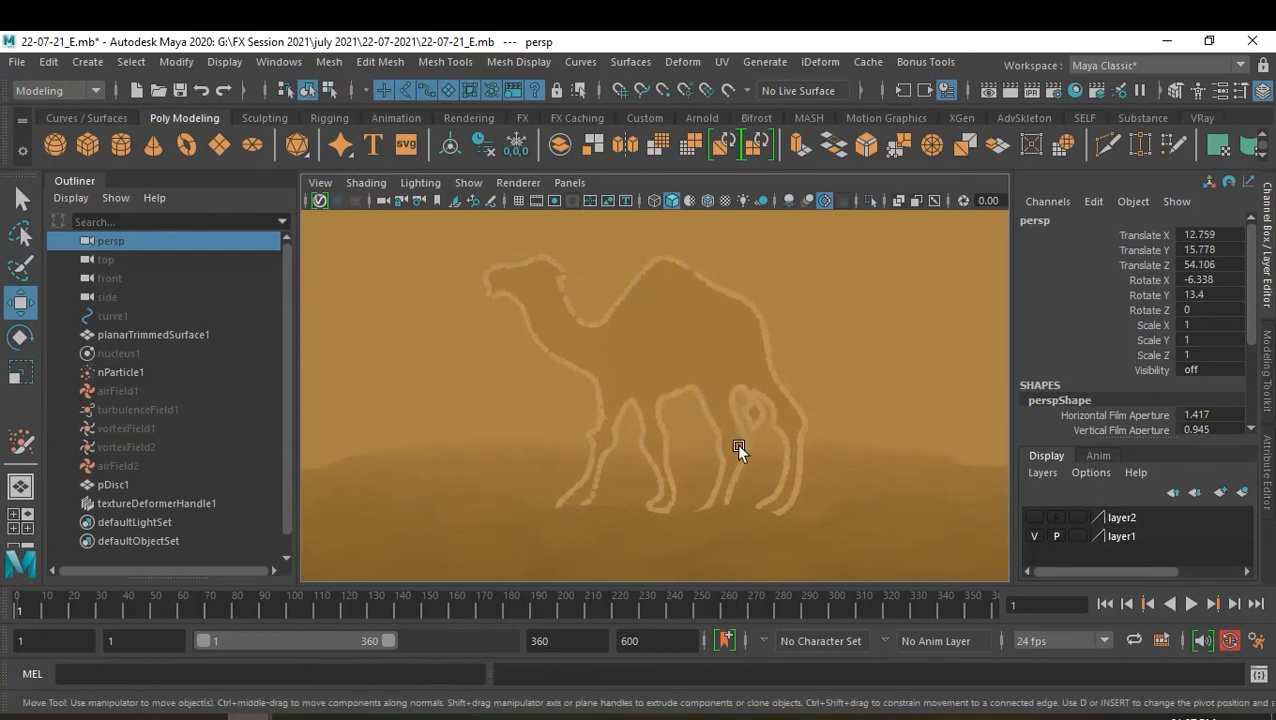
pyautogui.keyDown('alt'); pyautogui.moveTo(740, 442); pyautogui.dragTo(852, 497, button='right'); pyautogui.keyUp('alt')
pyautogui.keyDown('alt'); pyautogui.moveTo(711, 498); pyautogui.dragTo(698, 456); pyautogui.keyUp('alt')
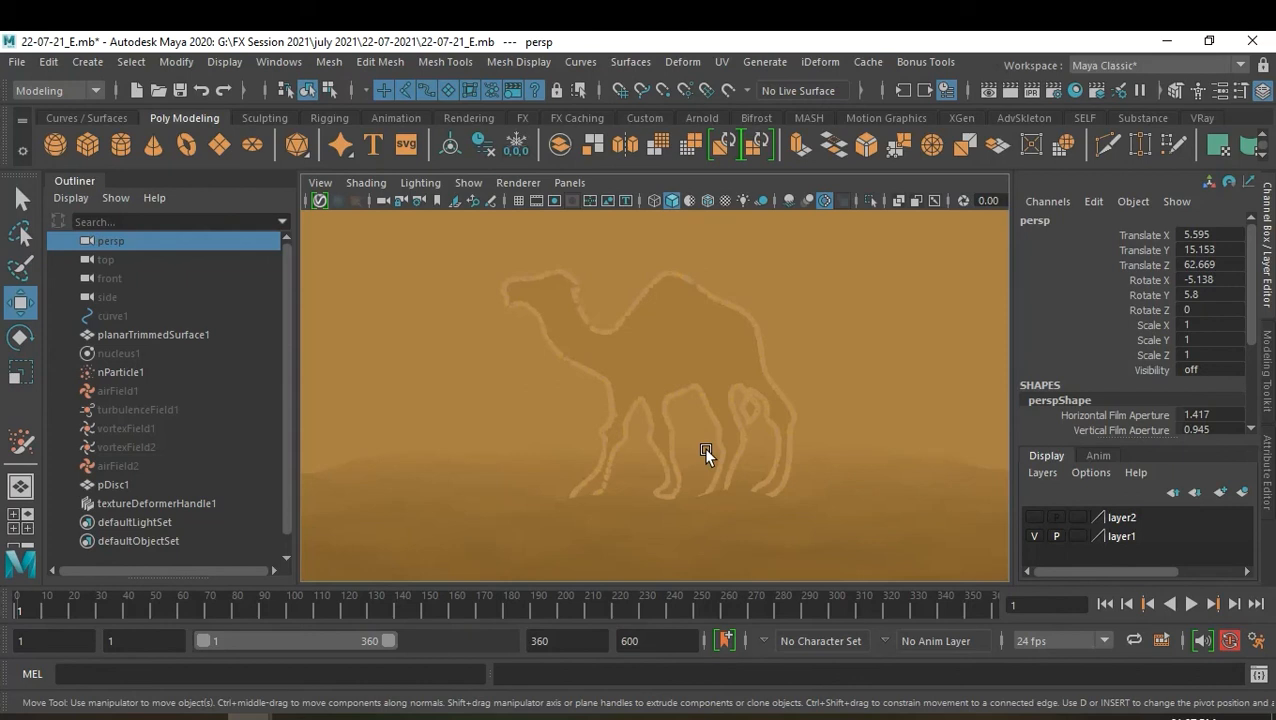
pyautogui.keyDown('alt'); pyautogui.moveTo(702, 446); pyautogui.dragTo(726, 486); pyautogui.keyUp('alt')
pyautogui.keyDown('alt'); pyautogui.moveTo(725, 486); pyautogui.dragTo(724, 463, button='right'); pyautogui.keyUp('alt')
pyautogui.keyDown('alt'); pyautogui.moveTo(728, 464); pyautogui.dragTo(712, 484); pyautogui.keyUp('alt')
pyautogui.moveTo(712, 484)
pyautogui.keyDown('alt'); pyautogui.mouseDown(button='right')
pyautogui.moveTo(760, 486)
pyautogui.moveTo(760, 500)
pyautogui.moveTo(733, 474)
pyautogui.mouseUp(button='right'); pyautogui.keyUp('alt')
pyautogui.scroll(5, 740, 476)
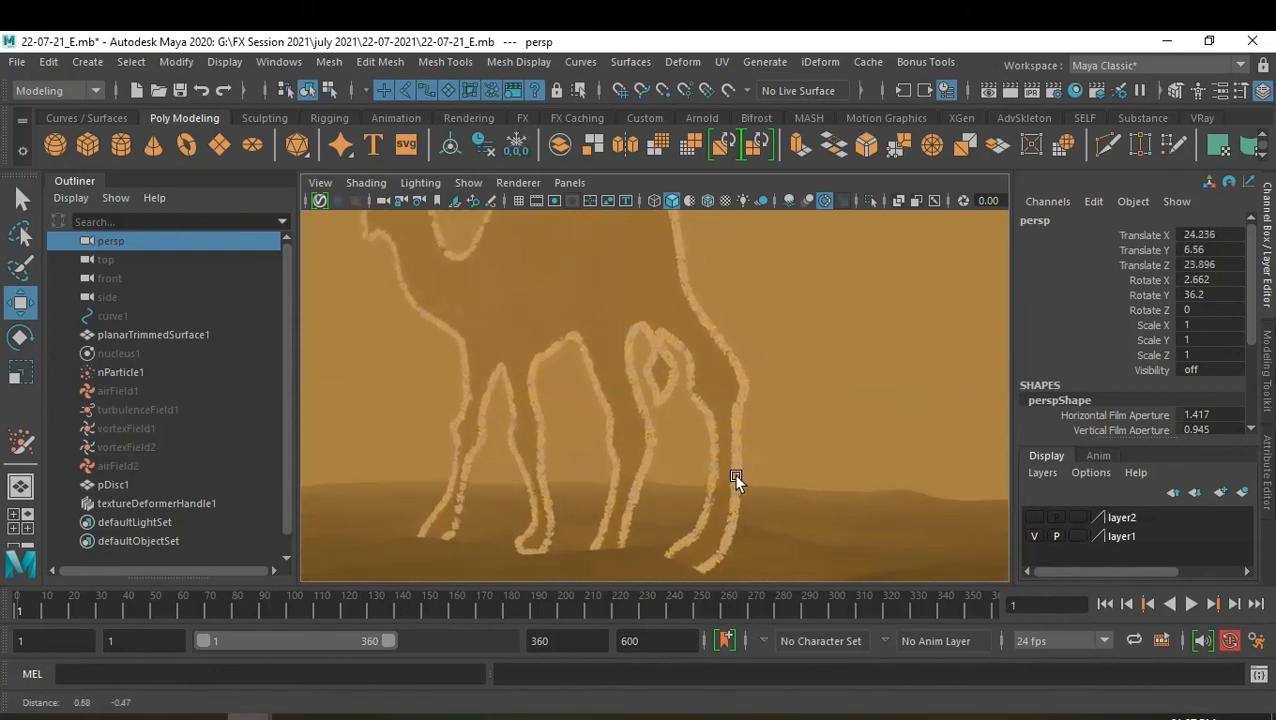
pyautogui.scroll(5, 708, 477)
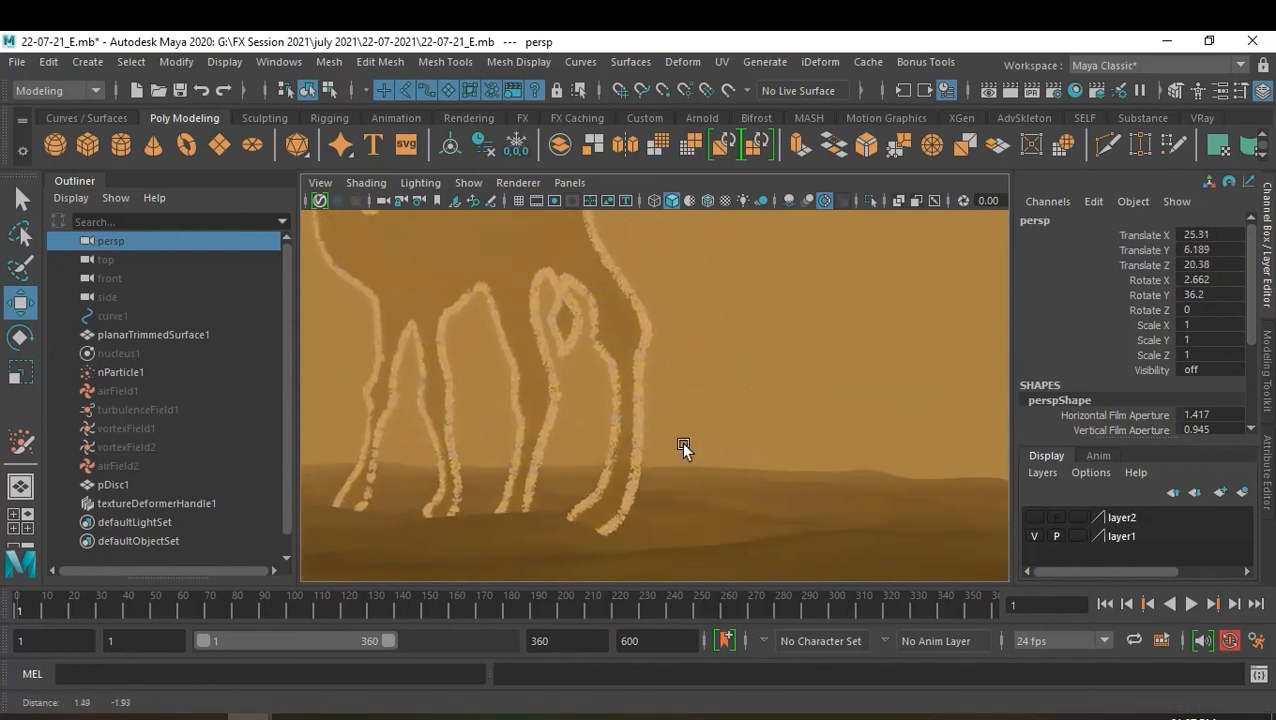
pyautogui.scroll(5, 719, 471)
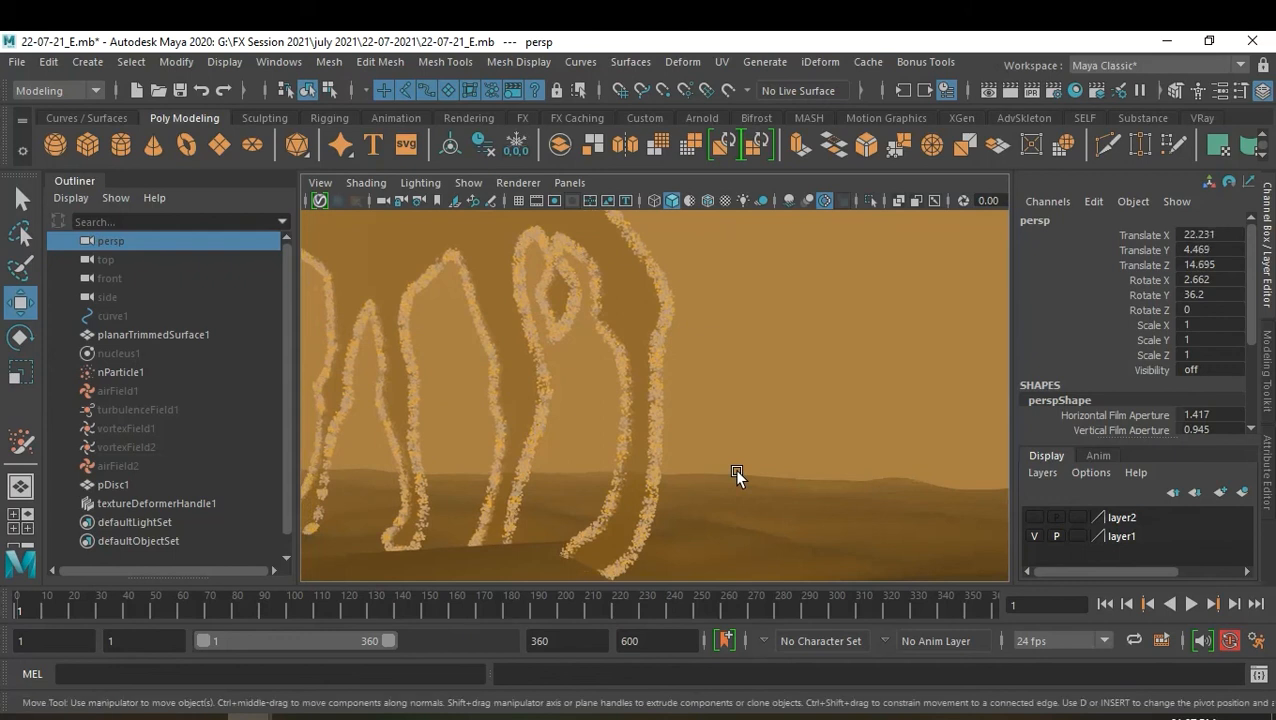
pyautogui.press('s')
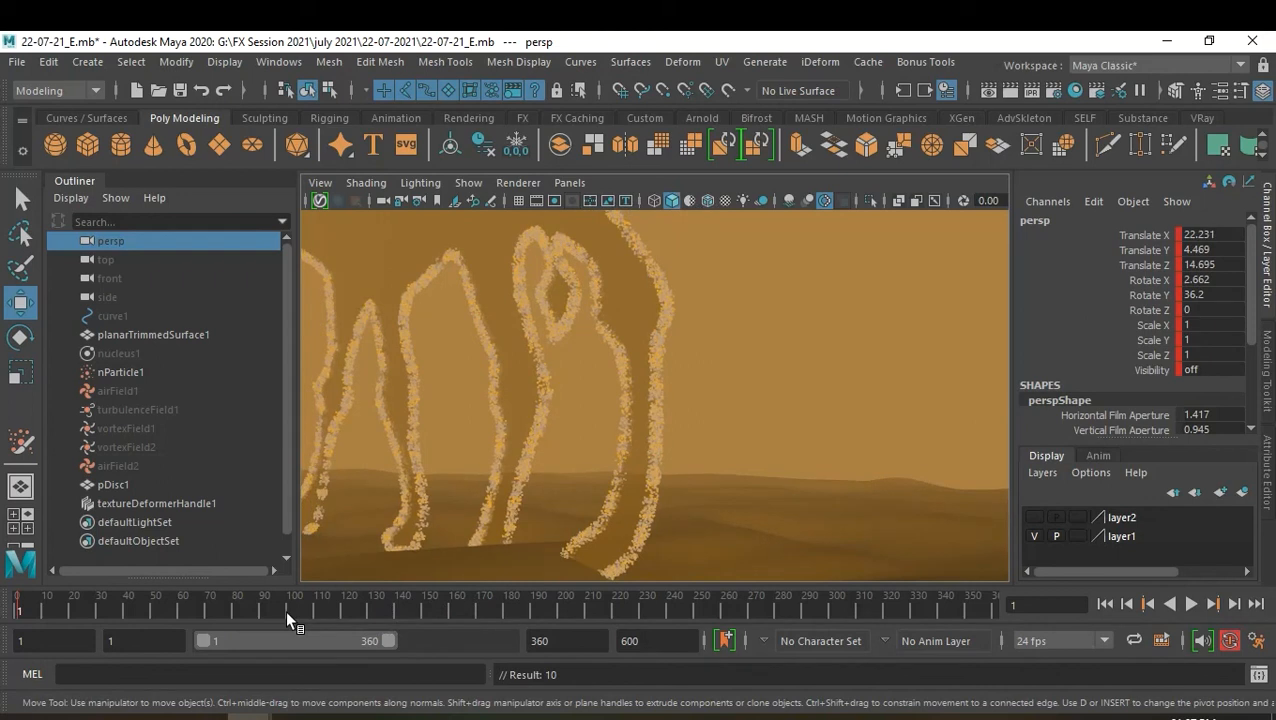
# At frame 120, pull the persp camera back to a nearly frontal view of the whole camel and key it
pyautogui.click(340, 611)
pyautogui.keyDown('alt'); pyautogui.moveTo(616, 423); pyautogui.dragTo(545, 395, button='right'); pyautogui.keyUp('alt')
pyautogui.keyDown('alt'); pyautogui.moveTo(546, 395); pyautogui.dragTo(551, 395); pyautogui.keyUp('alt')
pyautogui.keyDown('alt'); pyautogui.moveTo(551, 395); pyautogui.dragTo(646, 445, button='middle'); pyautogui.keyUp('alt')
pyautogui.keyDown('alt'); pyautogui.moveTo(646, 444); pyautogui.dragTo(615, 438, button='right'); pyautogui.keyUp('alt')
pyautogui.keyDown('alt'); pyautogui.moveTo(615, 438); pyautogui.dragTo(642, 440); pyautogui.keyUp('alt')
pyautogui.keyDown('alt'); pyautogui.moveTo(646, 437); pyautogui.dragTo(697, 478, button='middle'); pyautogui.keyUp('alt')
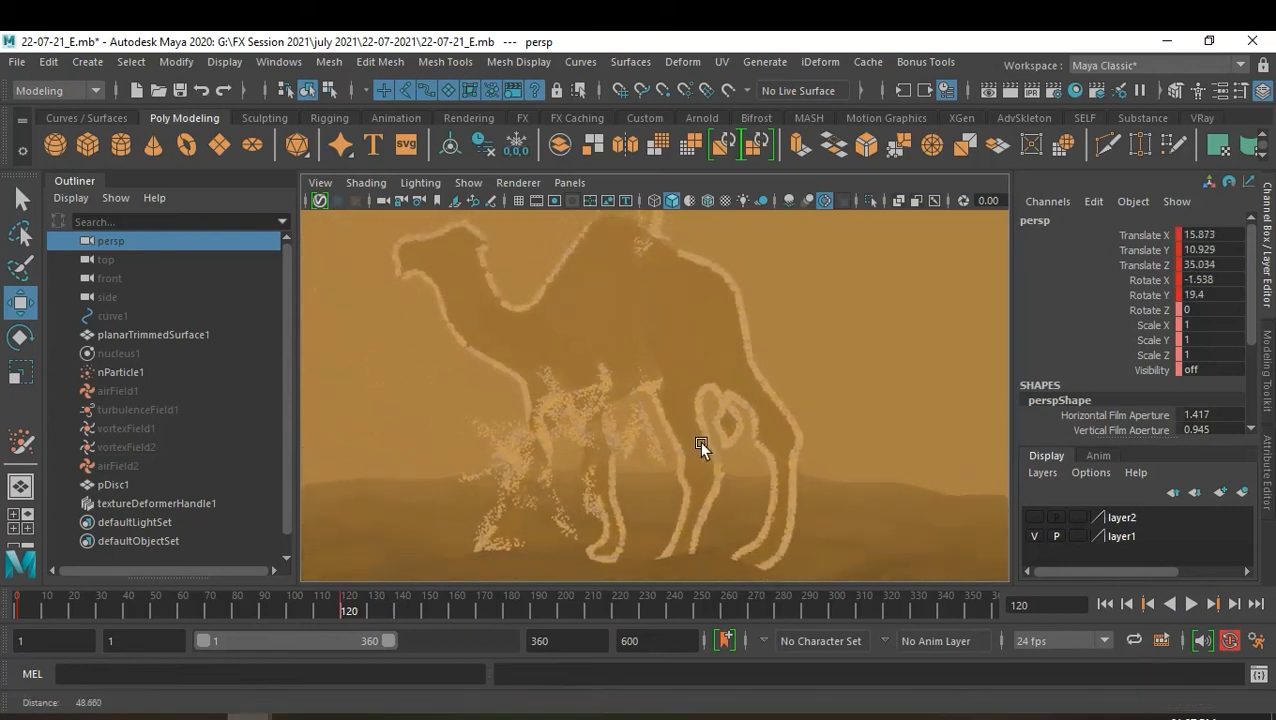
pyautogui.keyDown('alt'); pyautogui.moveTo(699, 441); pyautogui.dragTo(715, 447); pyautogui.keyUp('alt')
pyautogui.keyDown('alt'); pyautogui.moveTo(716, 447); pyautogui.dragTo(693, 436, button='right'); pyautogui.keyUp('alt')
pyautogui.keyDown('alt'); pyautogui.moveTo(696, 440); pyautogui.dragTo(719, 457); pyautogui.keyUp('alt')
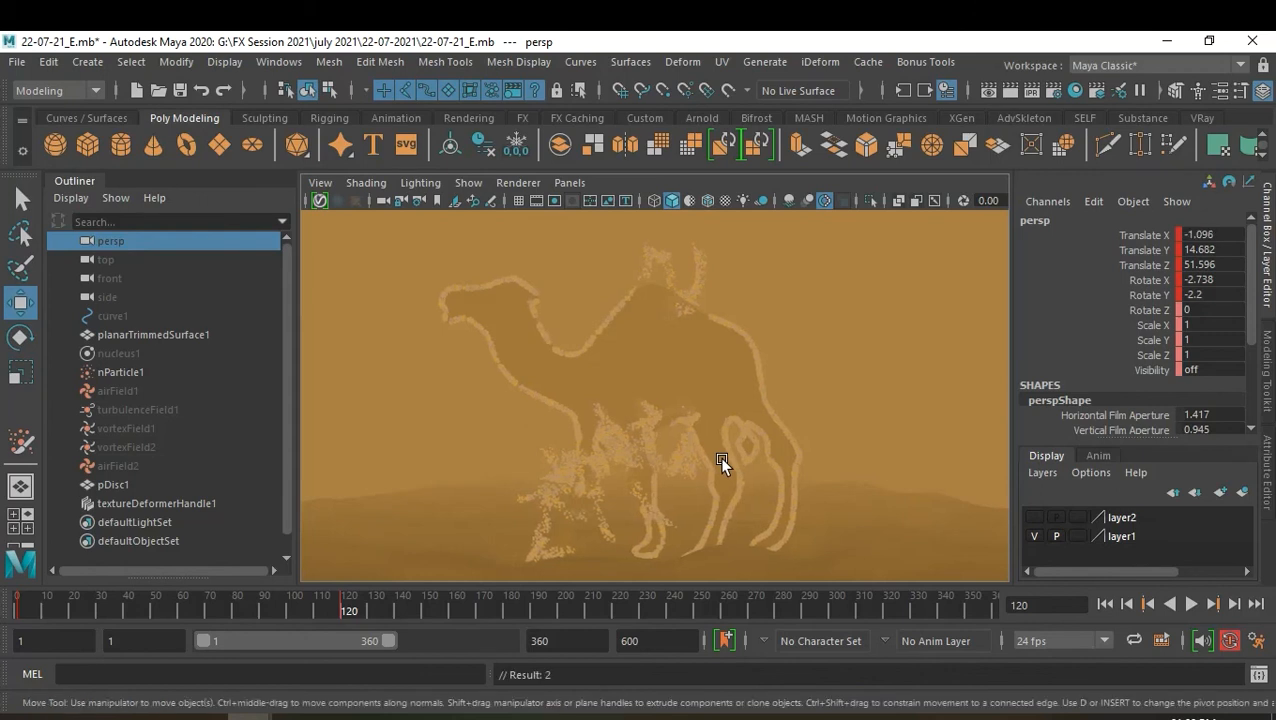
# At frame 240, orbit the persp camera to a low angle on the camel's head side and key it
pyautogui.click(675, 607)
pyautogui.keyDown('alt'); pyautogui.moveTo(687, 503); pyautogui.dragTo(732, 479); pyautogui.keyUp('alt')
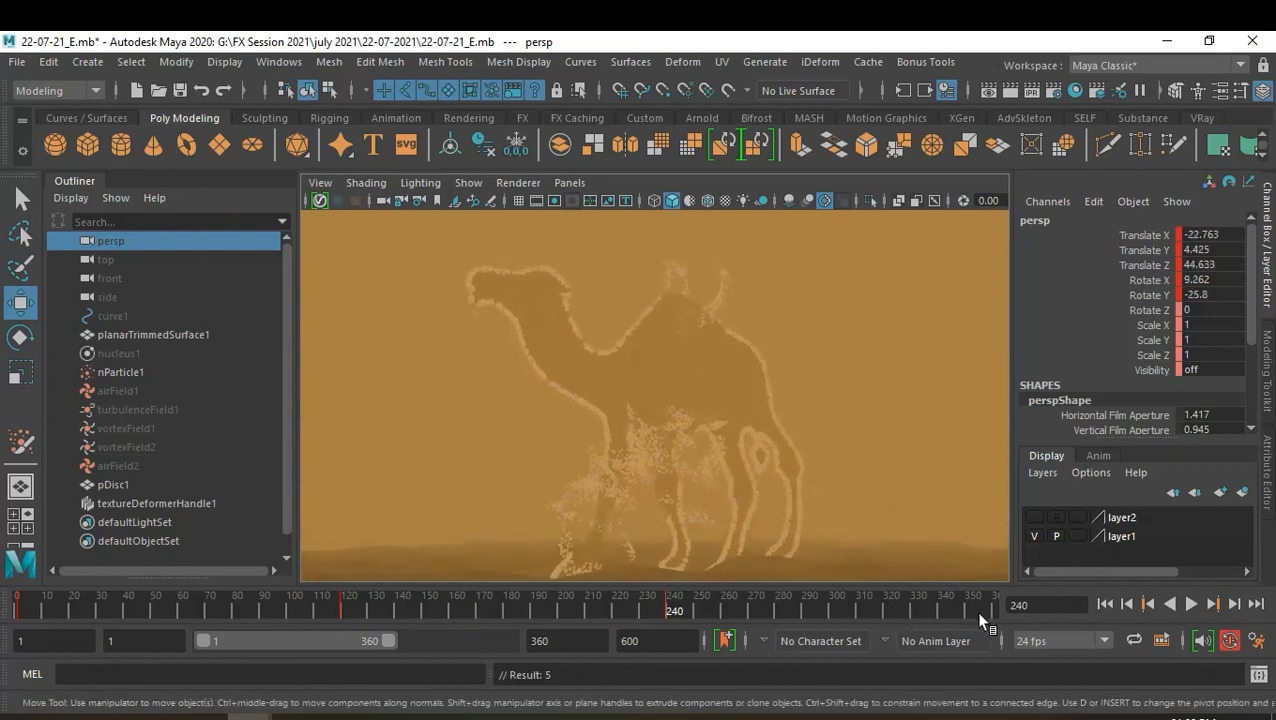
# At frame 360, orbit the persp camera slightly further around the camel's head side, reframe the whole camel and key it
pyautogui.hotkey('alt', 'v')
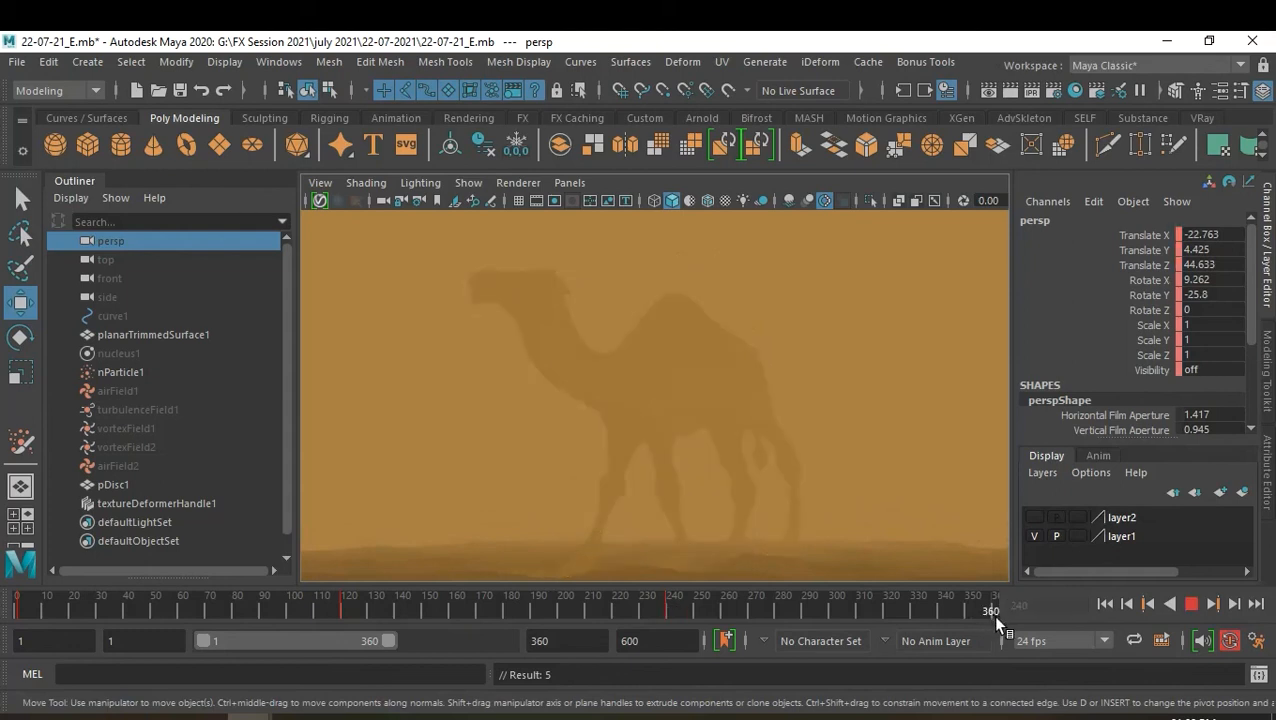
pyautogui.keyDown('alt'); pyautogui.moveTo(786, 437); pyautogui.dragTo(791, 438, button='right'); pyautogui.keyUp('alt')
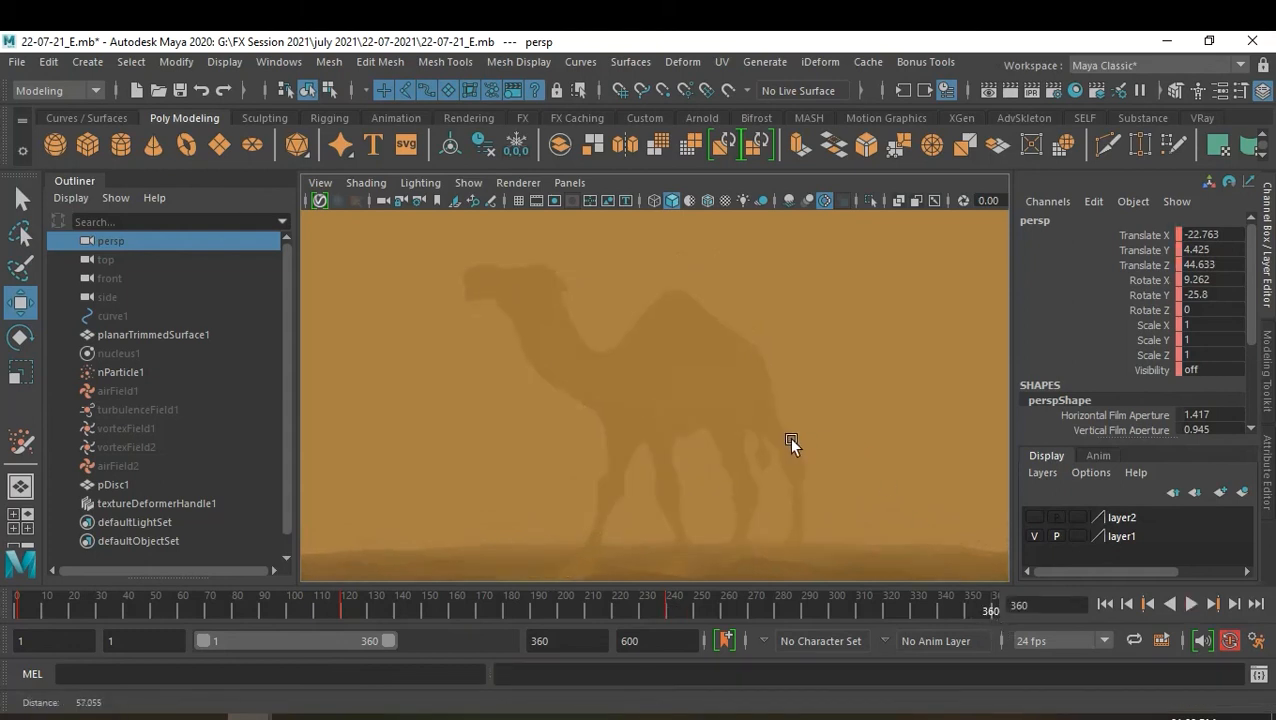
pyautogui.keyDown('alt'); pyautogui.moveTo(790, 437); pyautogui.dragTo(802, 430); pyautogui.keyUp('alt')
pyautogui.keyDown('alt'); pyautogui.moveTo(802, 431); pyautogui.dragTo(801, 425, button='middle'); pyautogui.keyUp('alt')
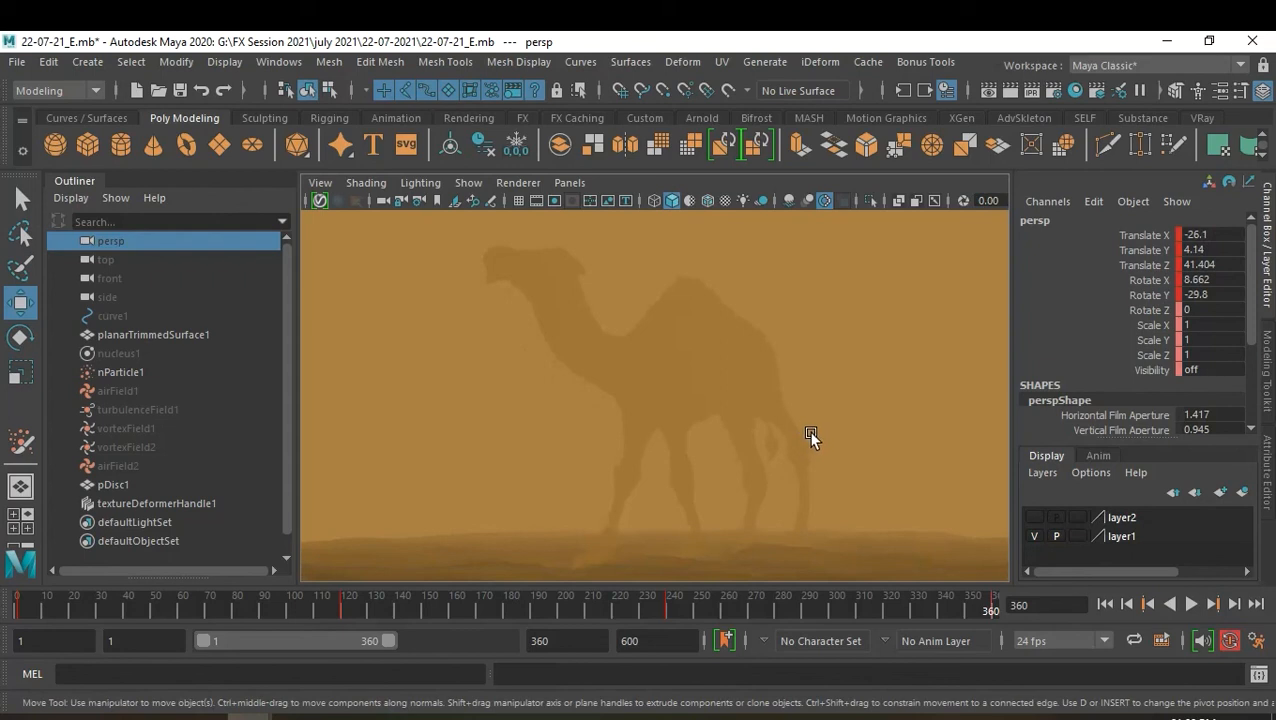
# Open the playblast options and browse to the july 2021\22-07-2021 folder as the movie file's location
pyautogui.rightClick(788, 611)
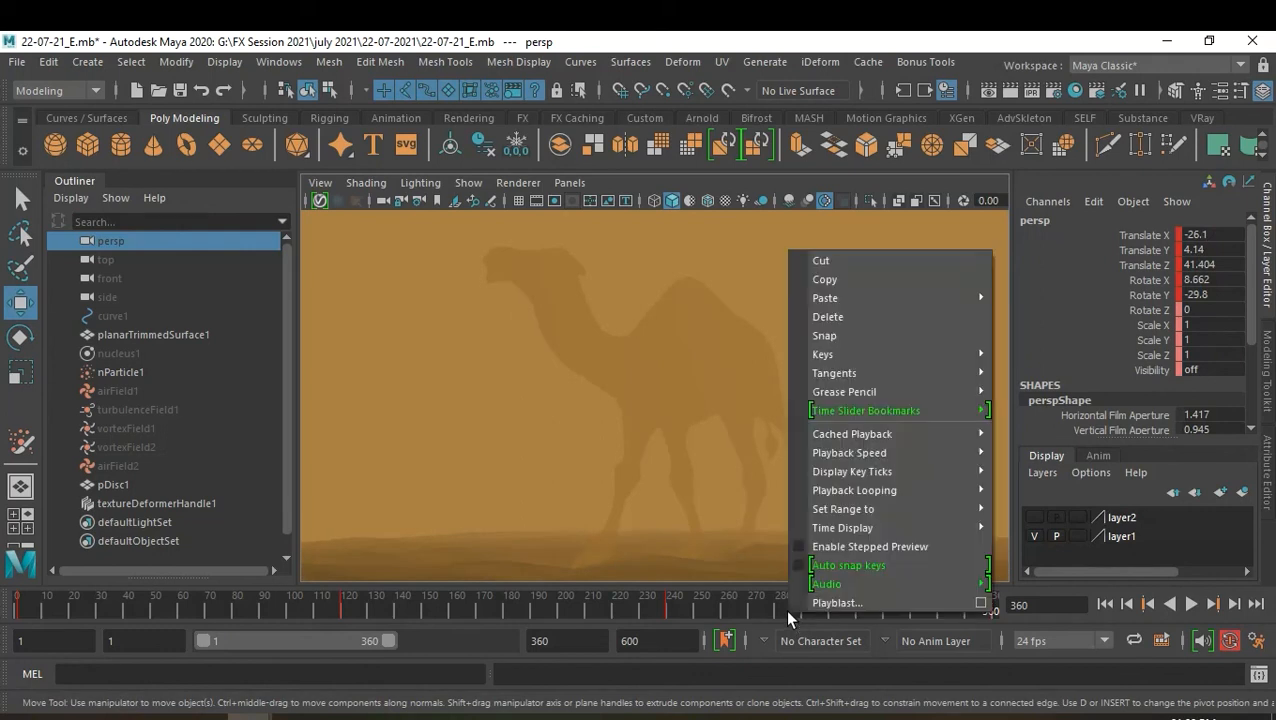
pyautogui.click(980, 603)
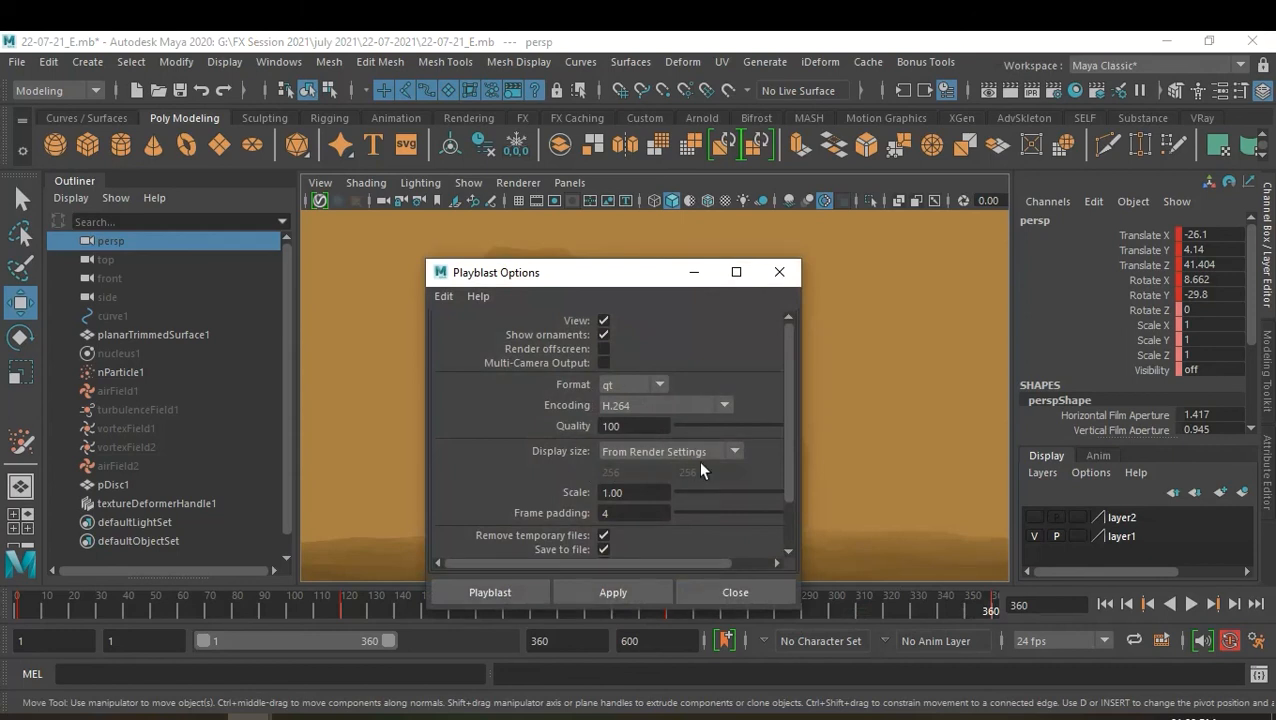
pyautogui.scroll(-2, 698, 461)
pyautogui.click(688, 542)
pyautogui.doubleClick(277, 258)
pyautogui.doubleClick(276, 258)
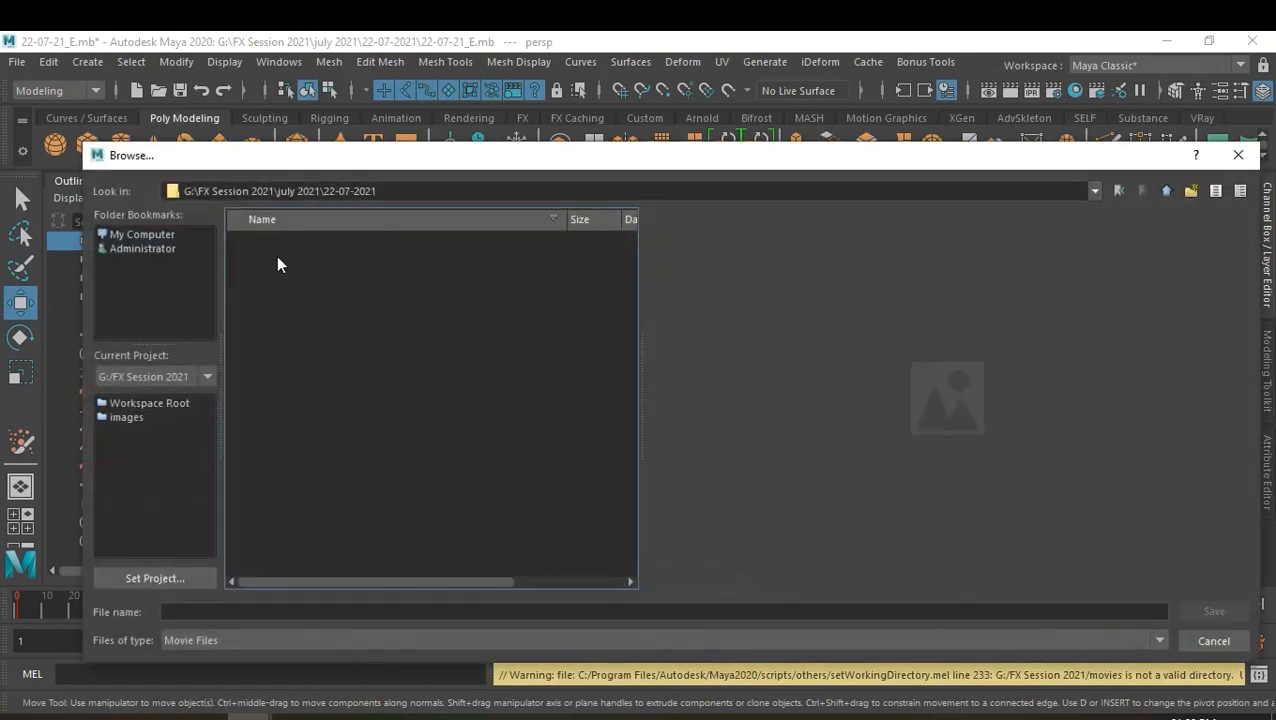
# Name the movie file 22-07-2021_A, save it in this folder and start the playblast
pyautogui.moveTo(490, 160); pyautogui.dragTo(528, 165)
pyautogui.click(291, 616)
pyautogui.write('22-0')
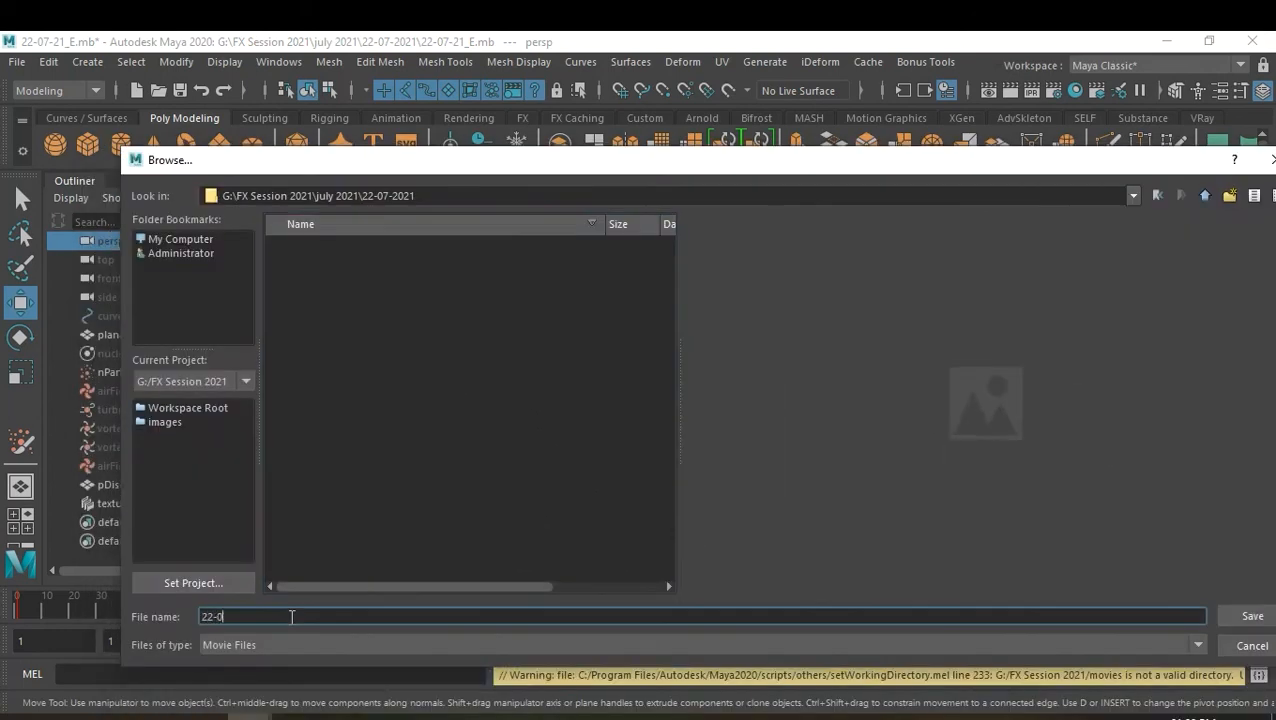
pyautogui.write('7-2021_A')
pyautogui.click(1250, 616)
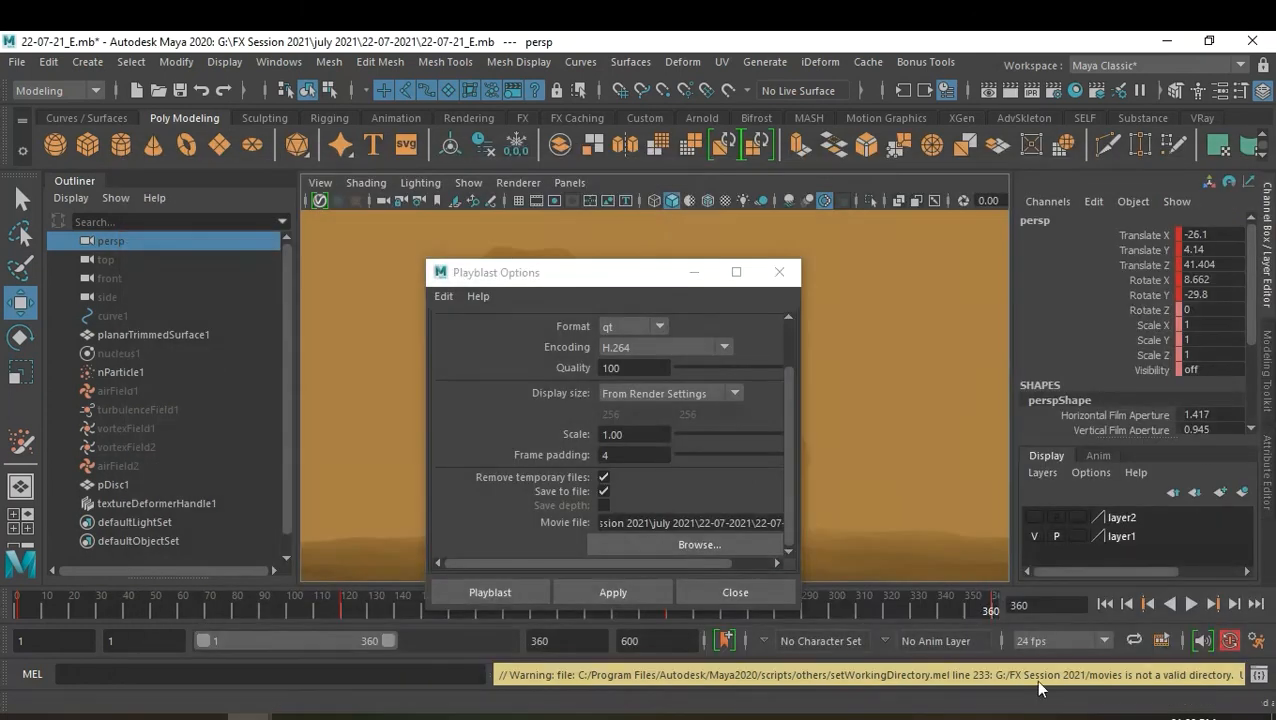
pyautogui.click(490, 591)
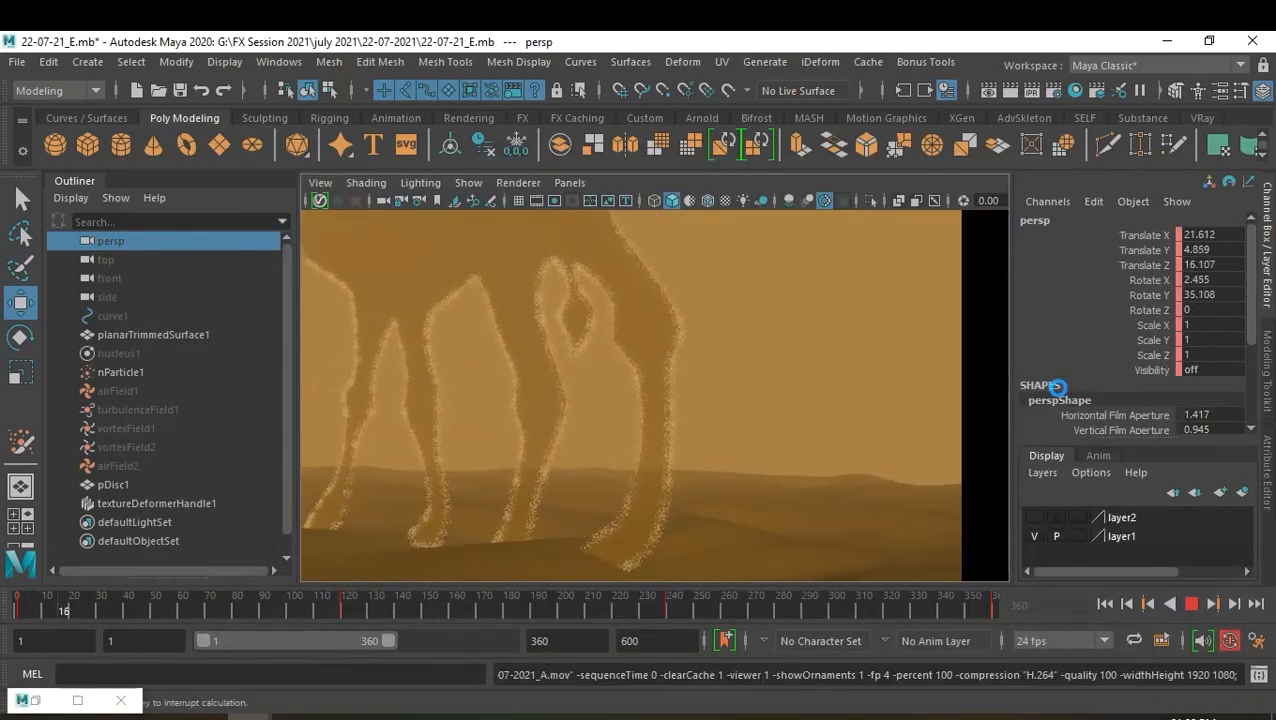